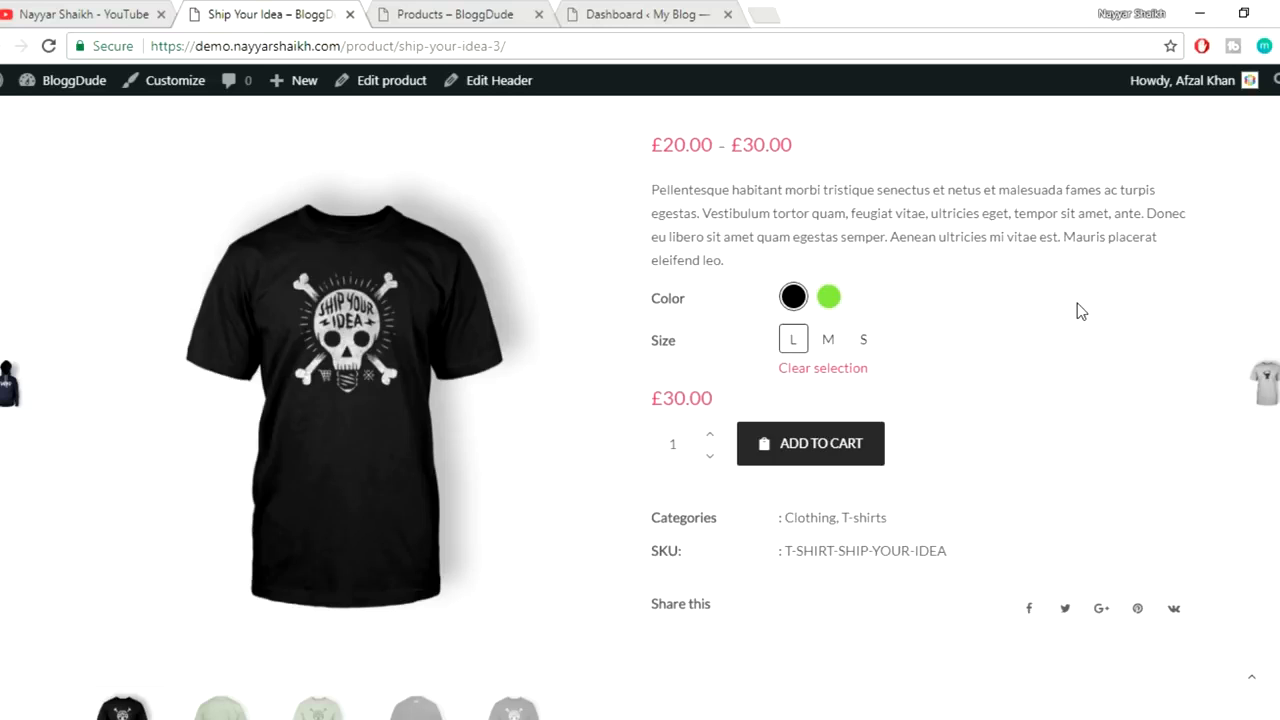
- Review the product filters on the store's shop page, from price and color to size and categories
left_click(433, 10)
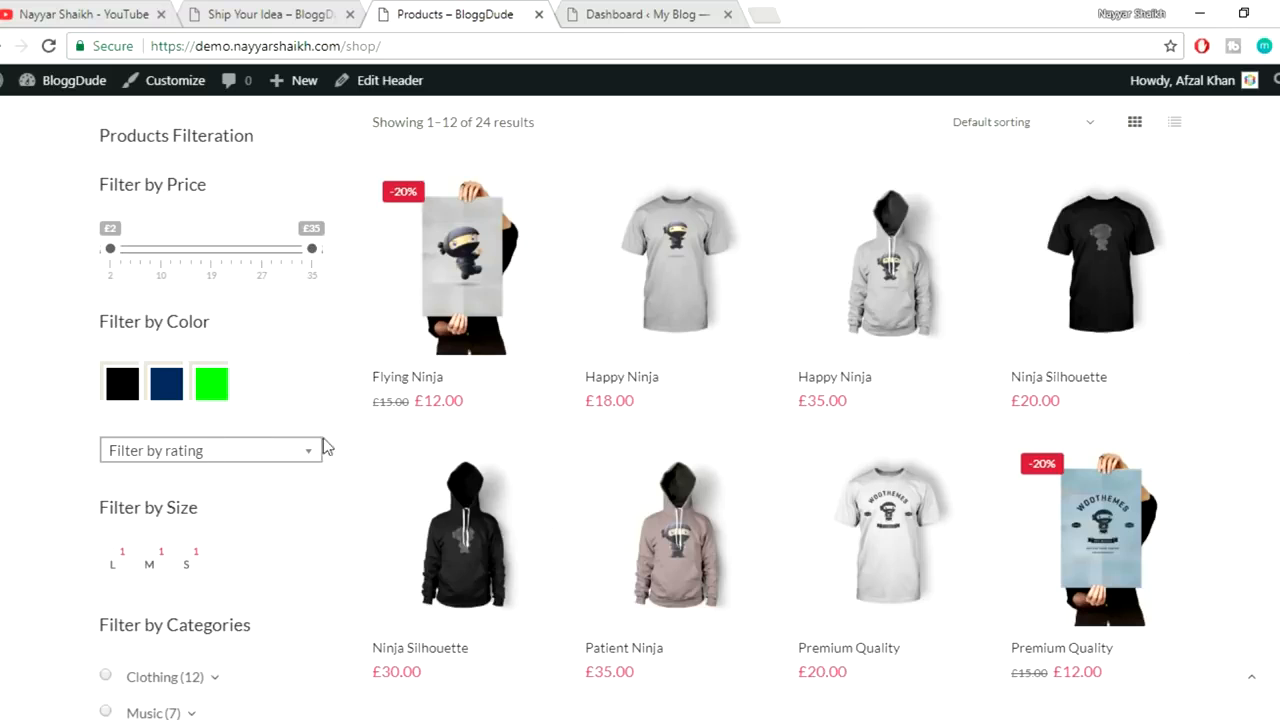
scroll(360, 448, "down", 1)
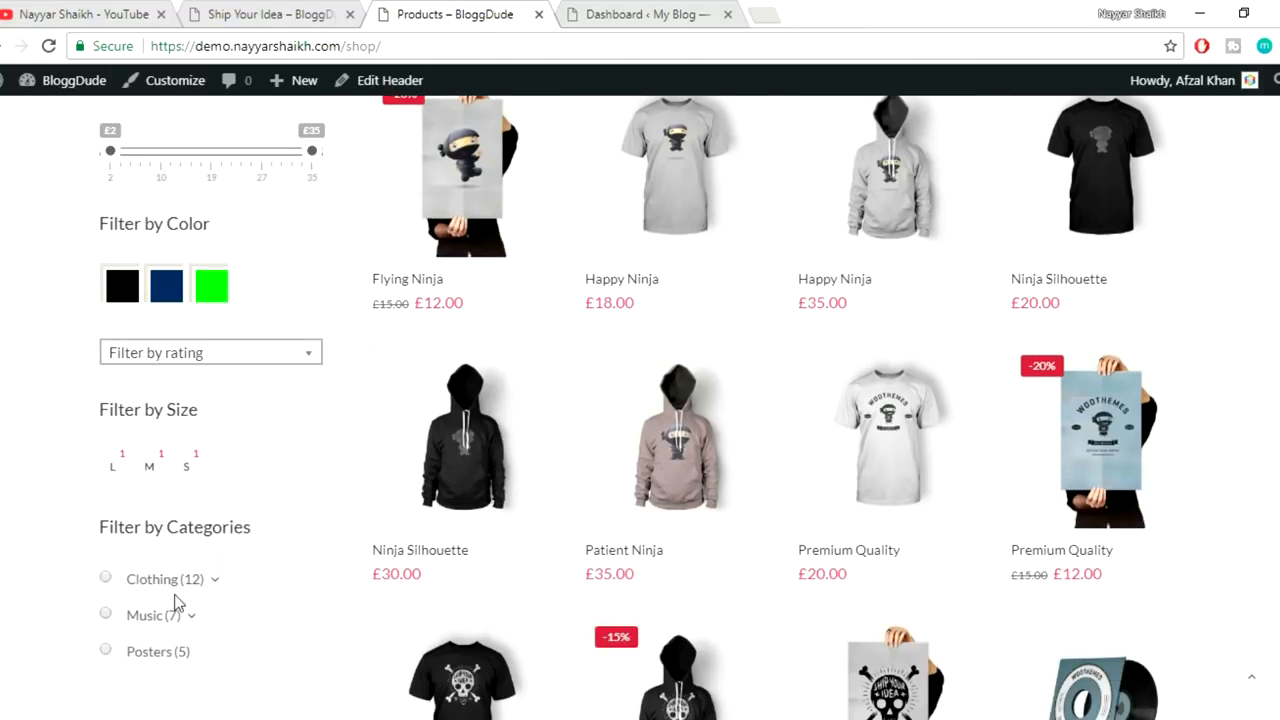
scroll(297, 540, "up", 1)
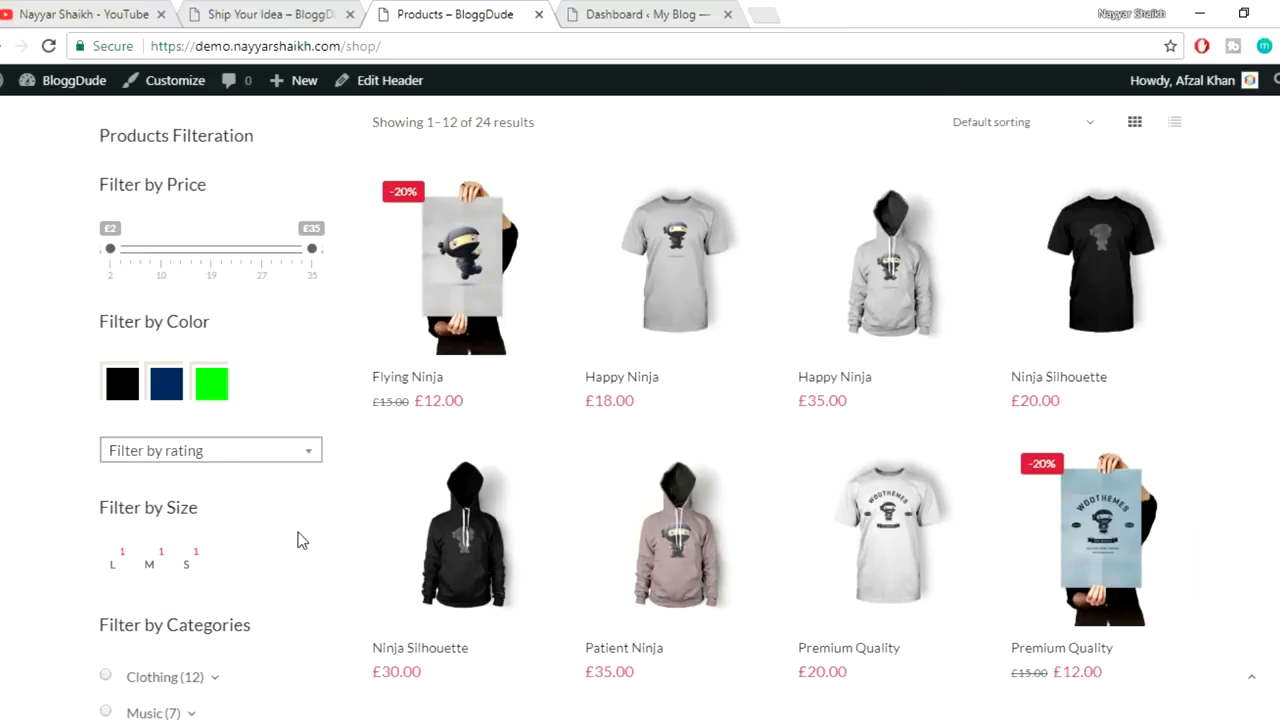
- Return to the Ship Your Idea product page and choose the green color variation
left_click(271, 14)
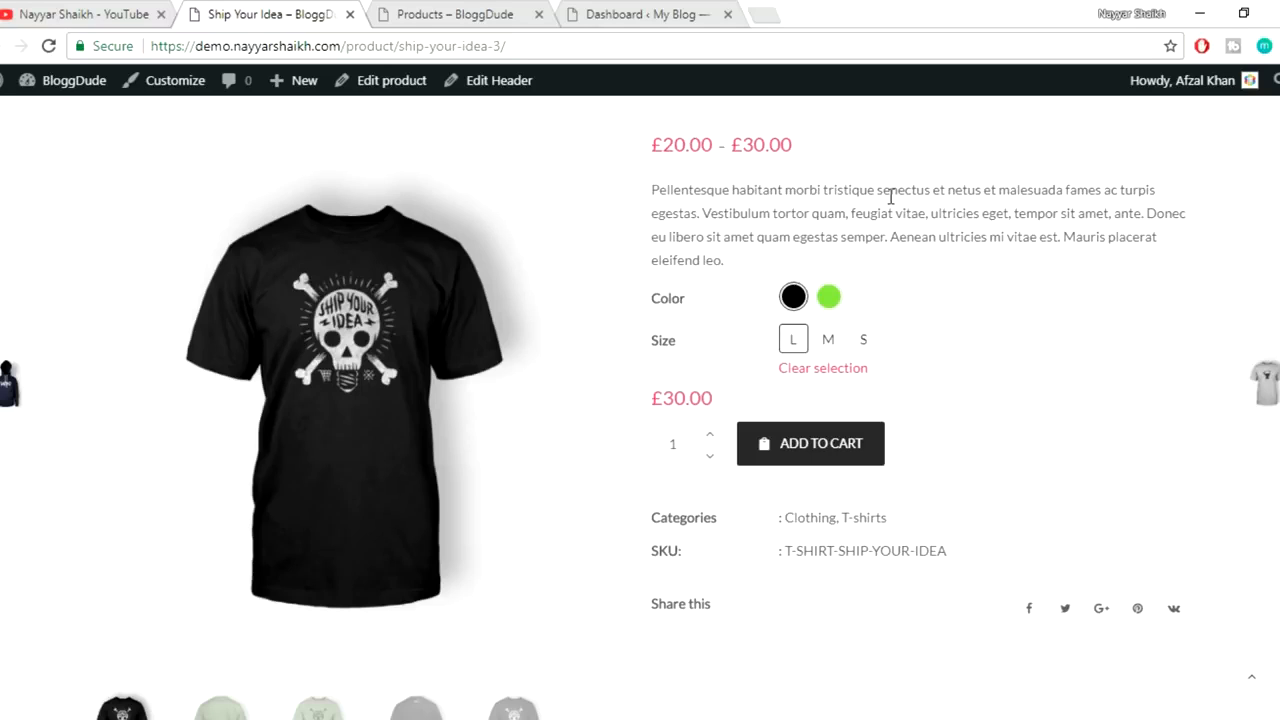
left_click_drag(659, 300, 684, 302)
left_click(695, 298)
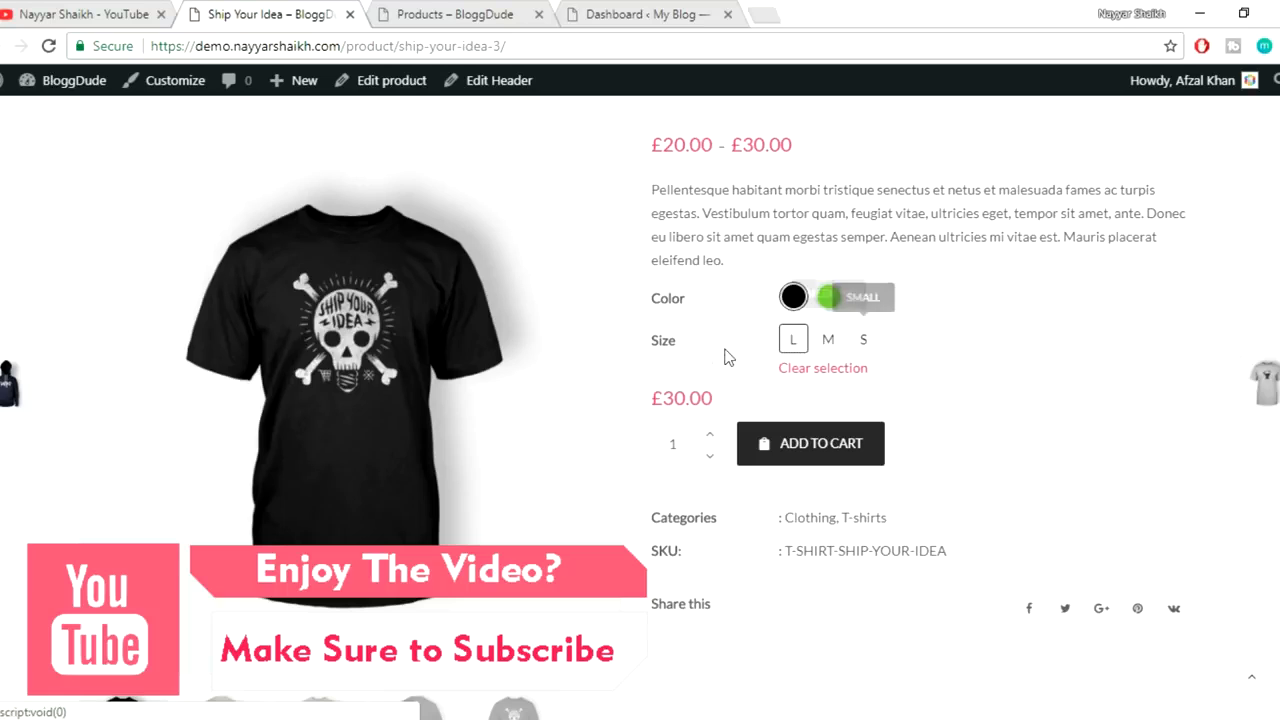
left_click(829, 303)
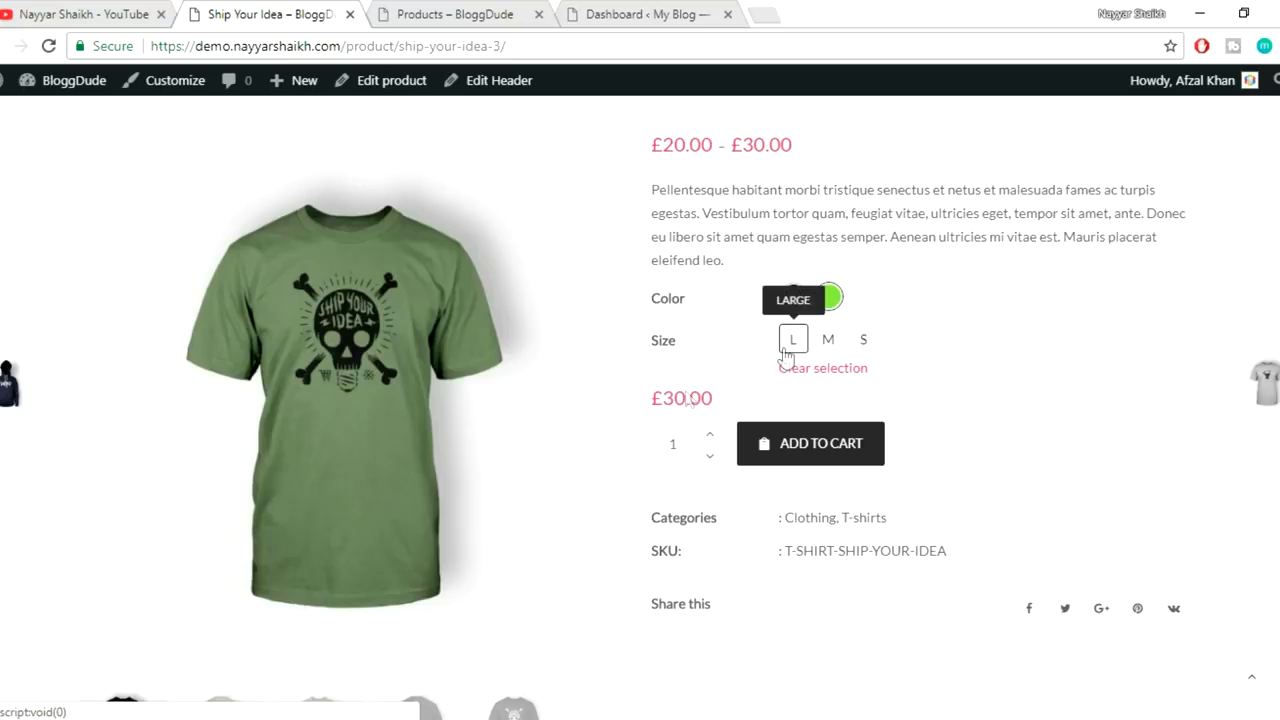
- Compare the T-shirt's price across sizes by choosing M and then S
left_click_drag(650, 398, 712, 398)
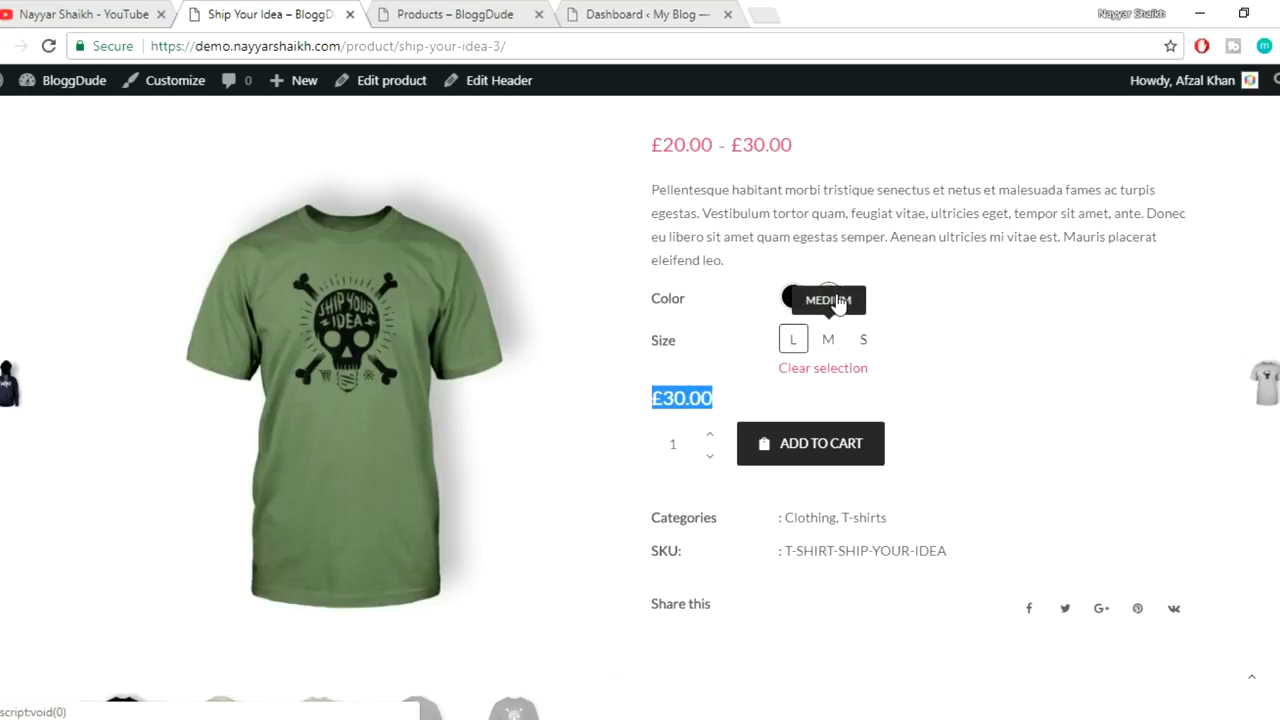
left_click(828, 339)
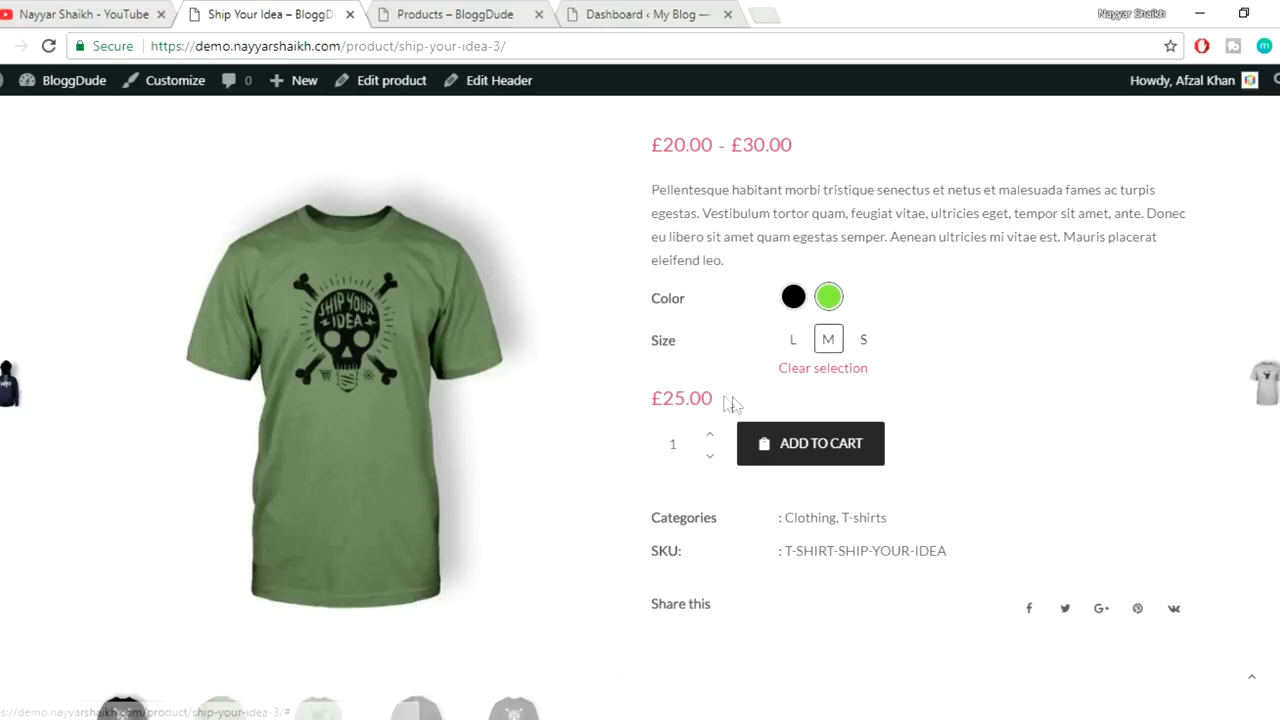
left_click_drag(713, 399, 648, 400)
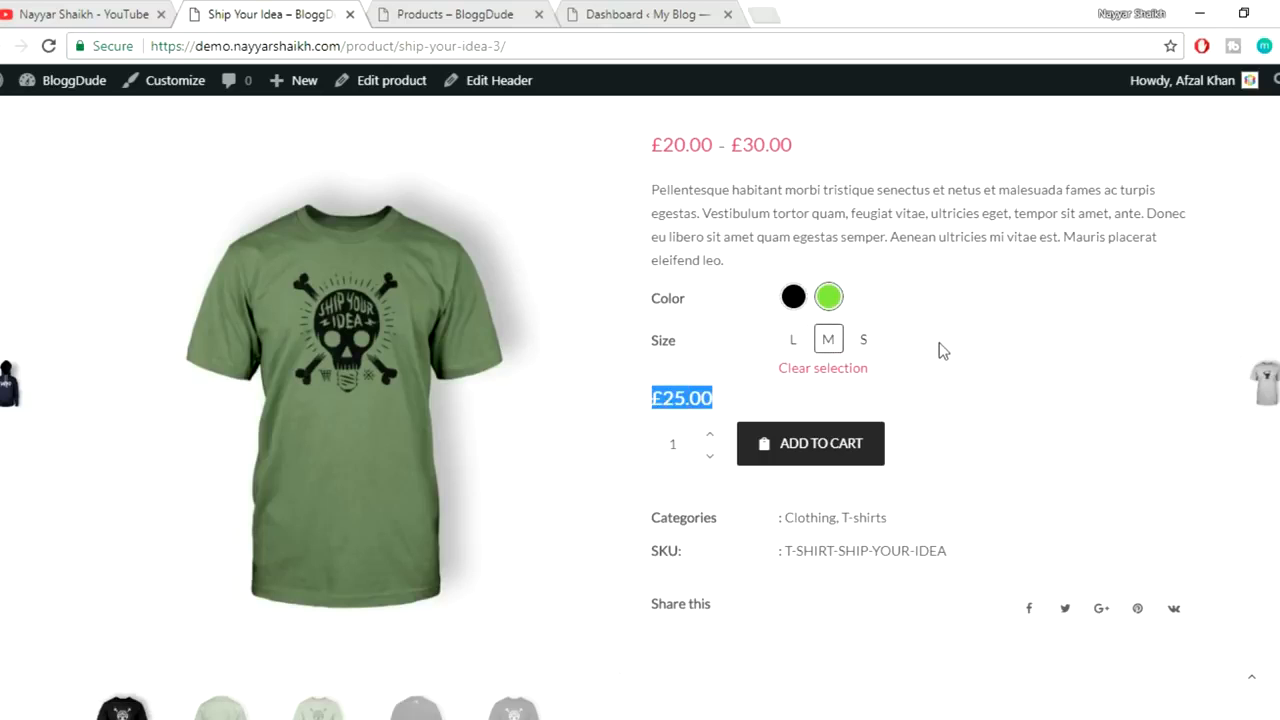
left_click(866, 344)
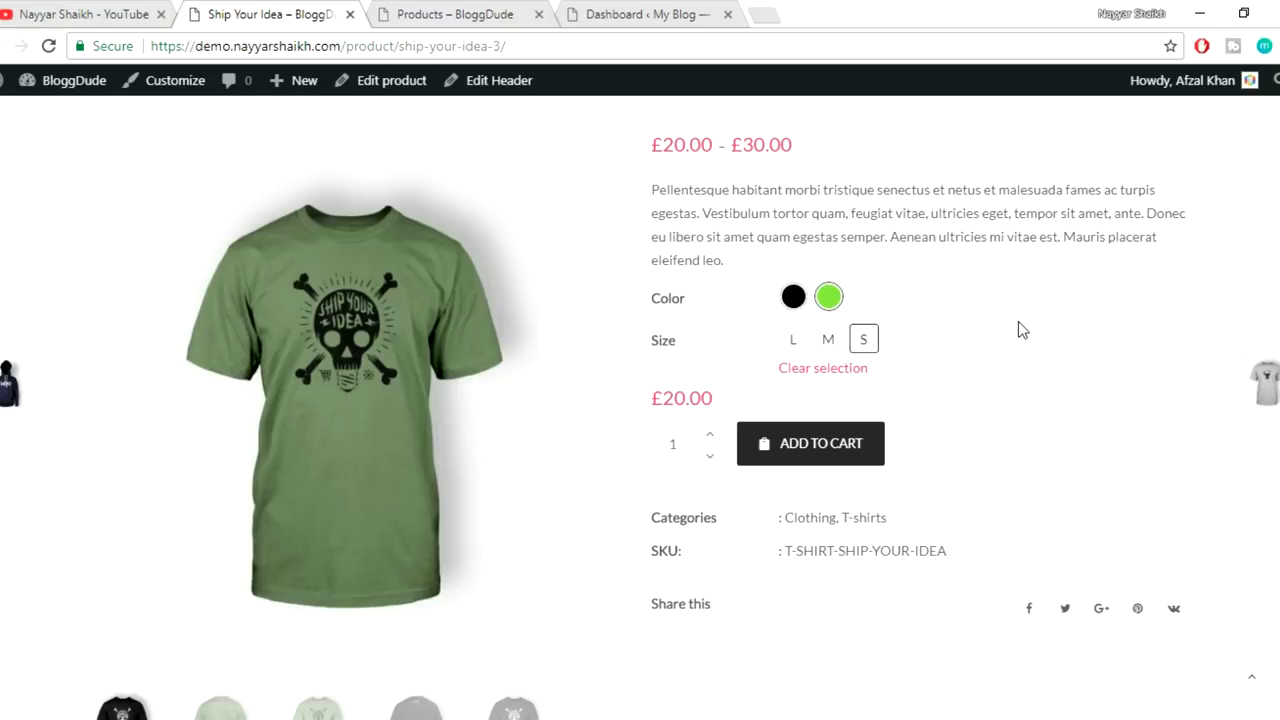
- Filter the shop's products to a price range of £2 to £20
left_click(410, 12)
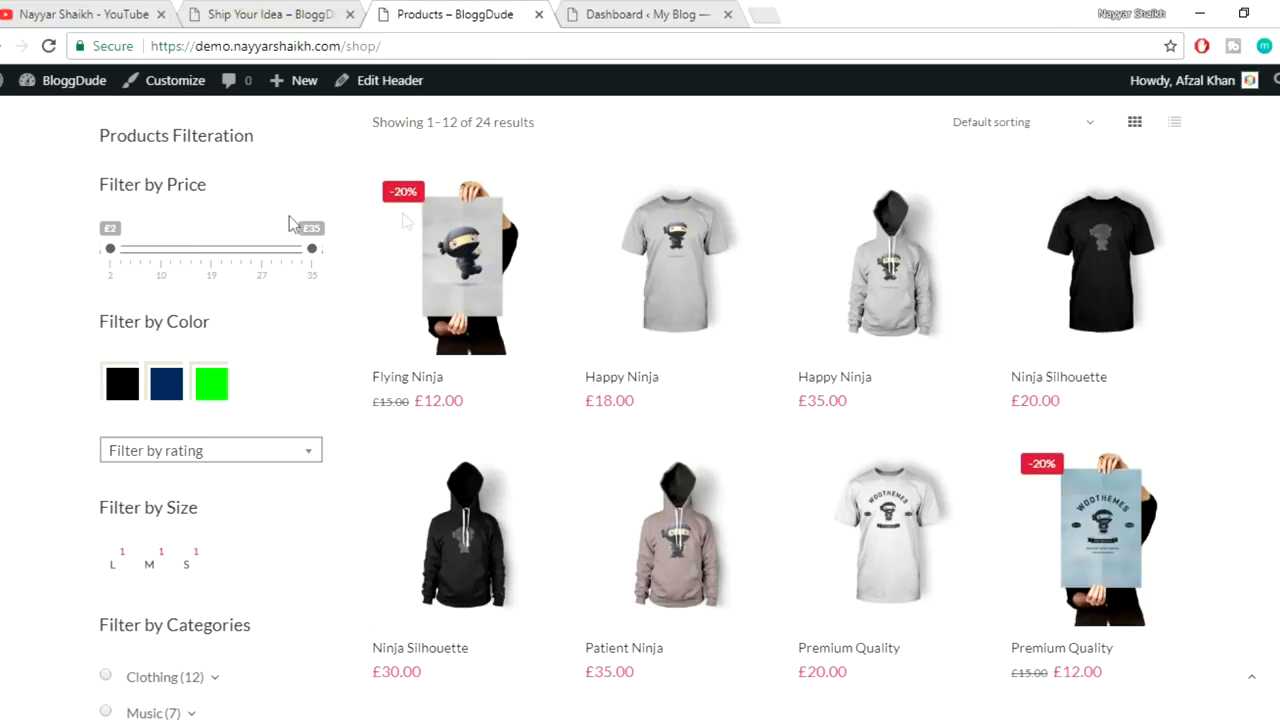
mouse_move(1120, 207)
scroll(640, 400, "up", 1)
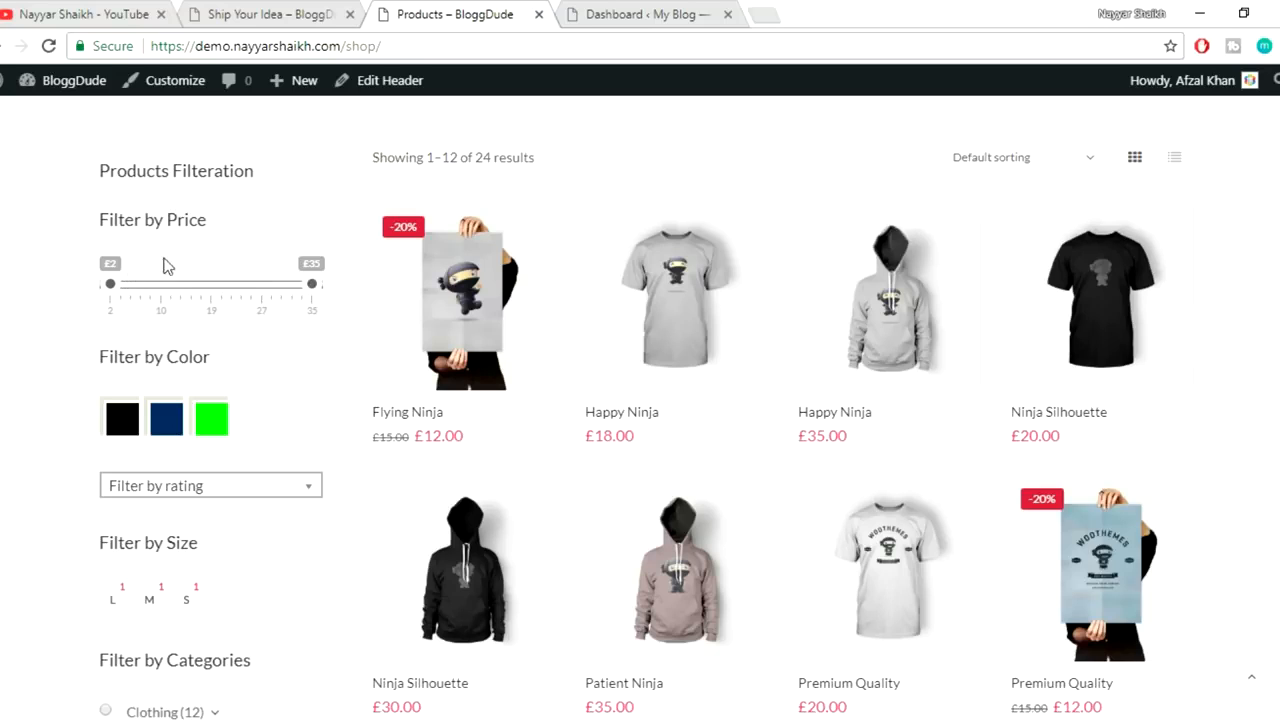
left_click_drag(311, 287, 221, 304)
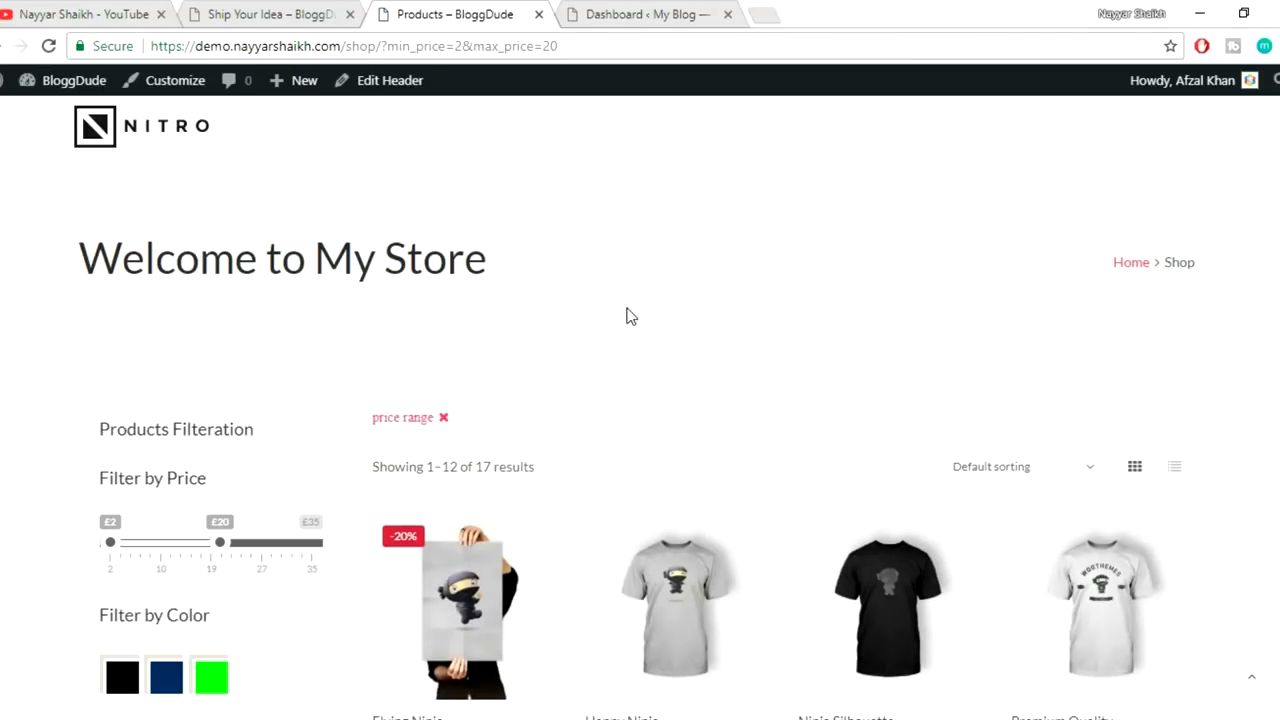
- Look through the price-filtered products and add the black color filter
scroll(628, 316, "down", 3)
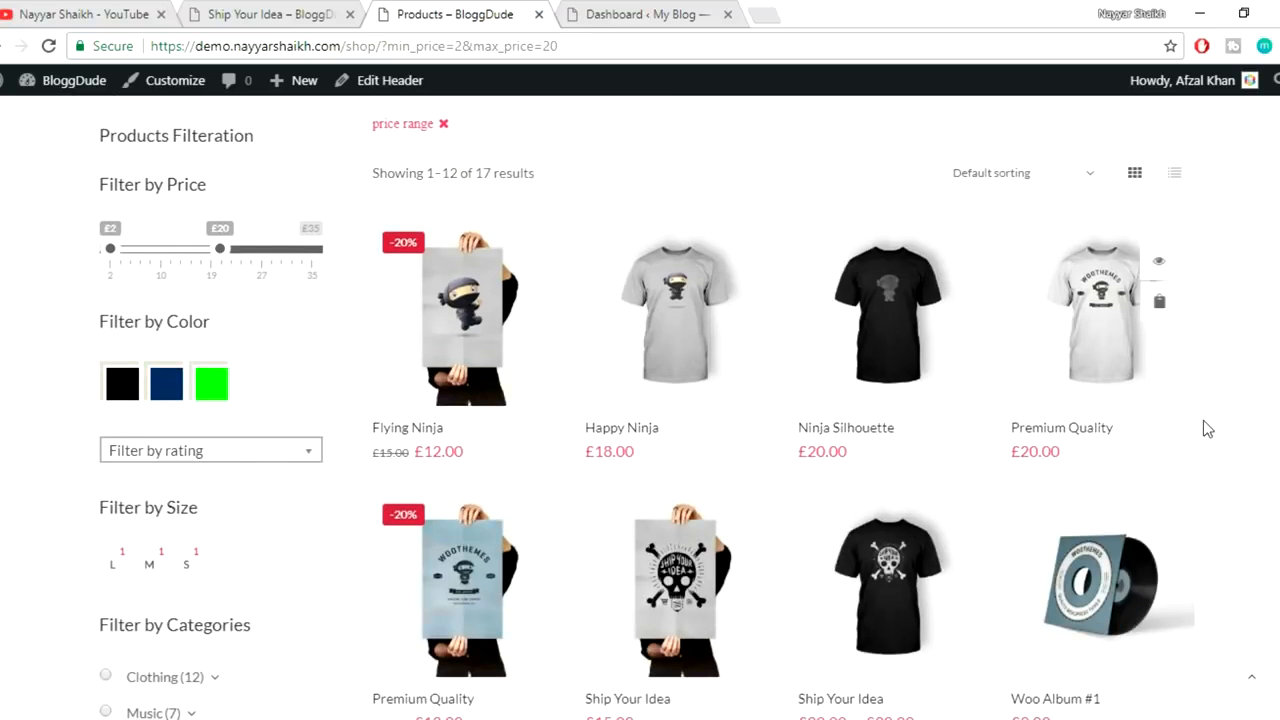
scroll(1203, 430, "down", 3)
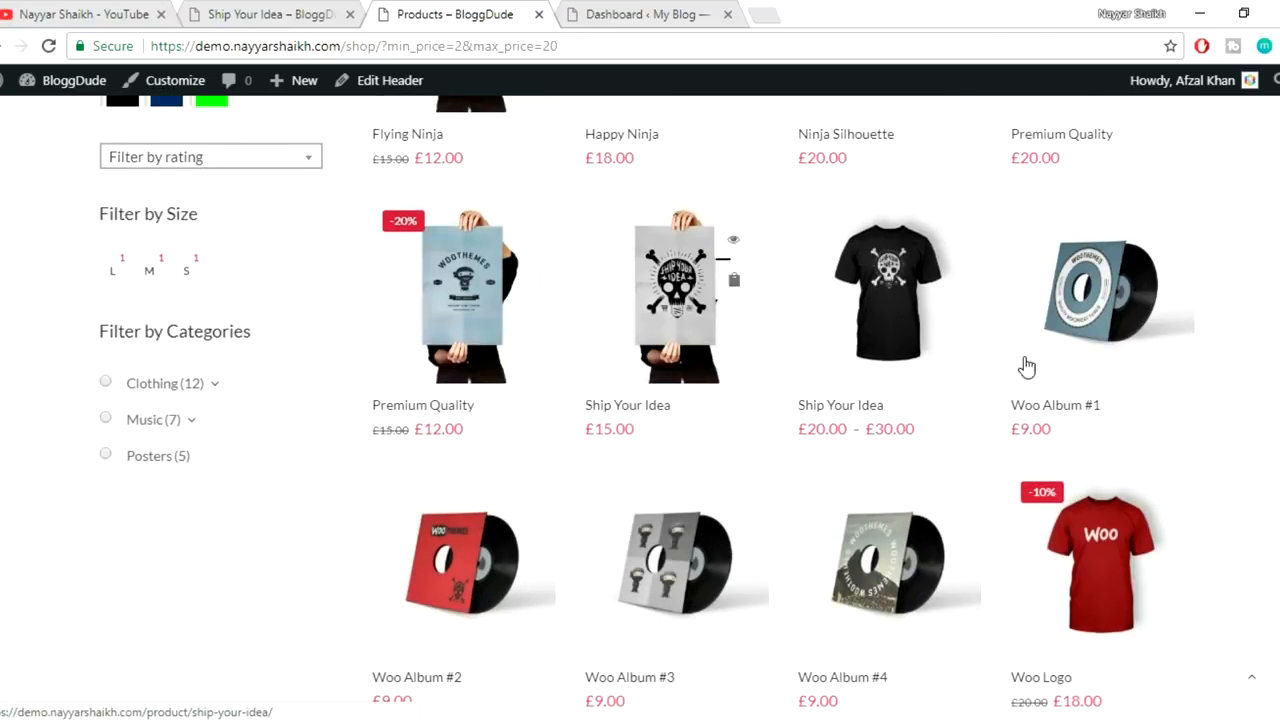
scroll(1271, 380, "down", 2)
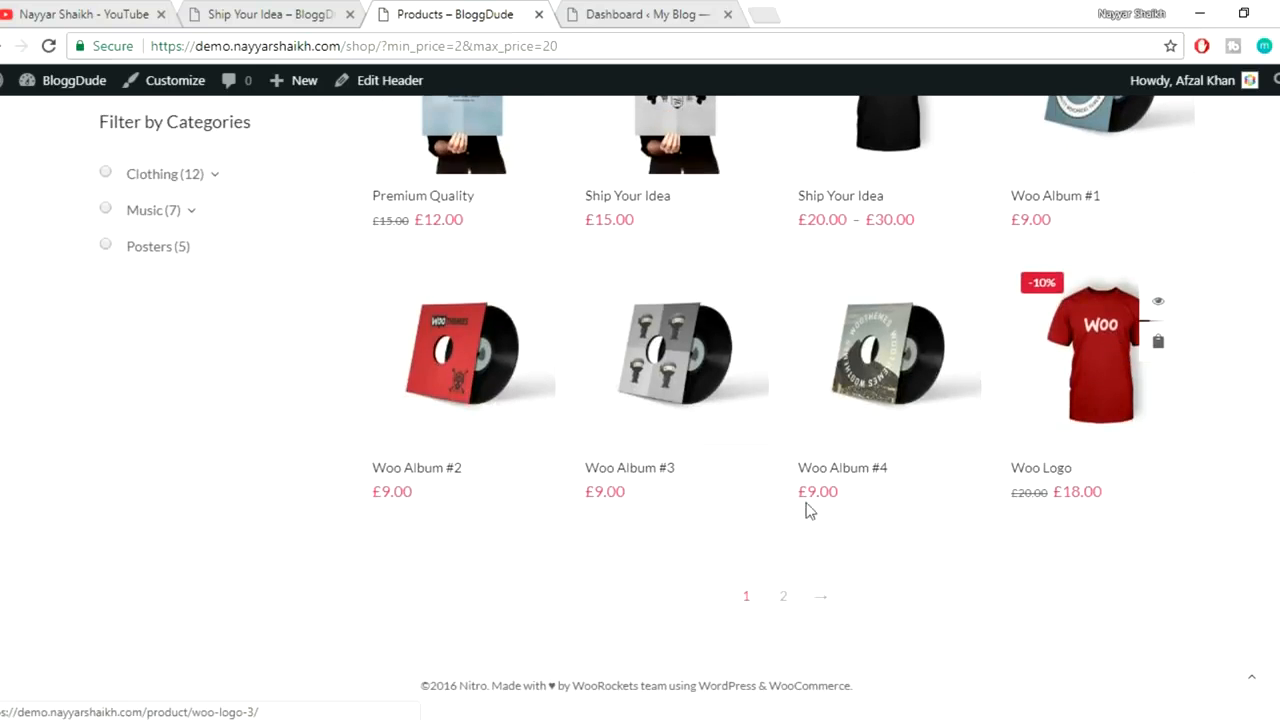
scroll(1273, 483, "up", 7)
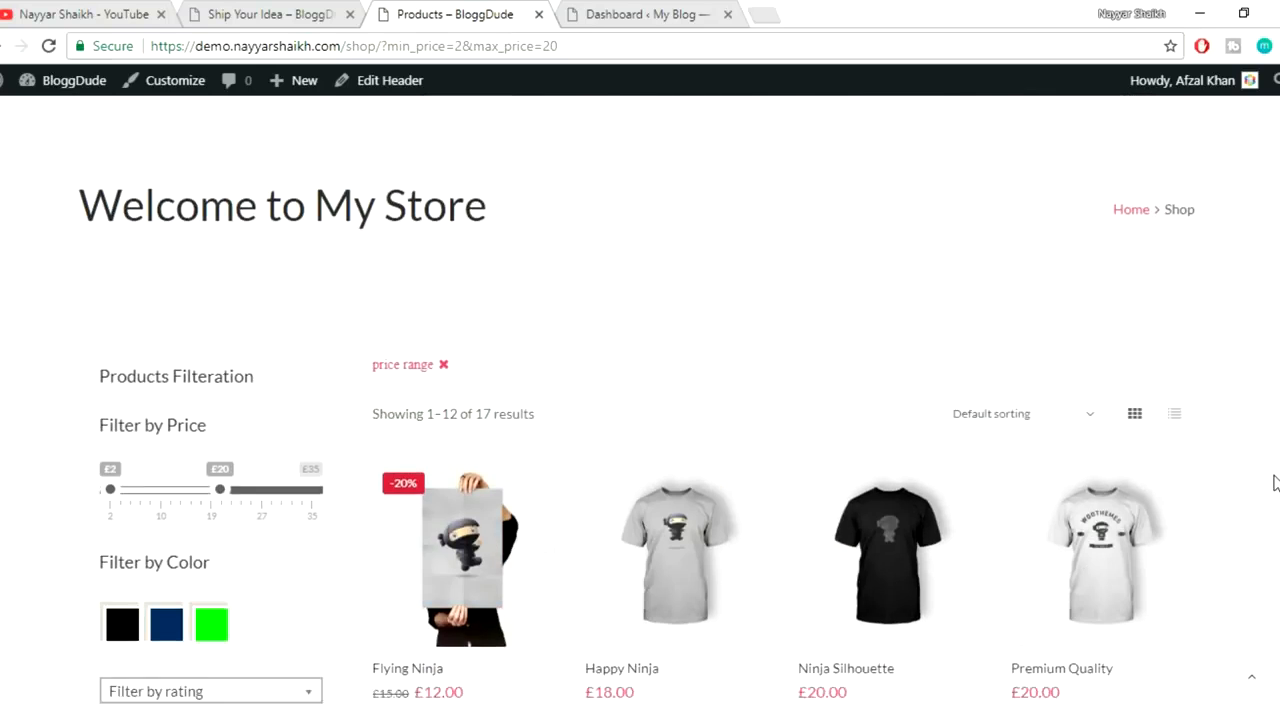
scroll(1275, 482, "down", 2)
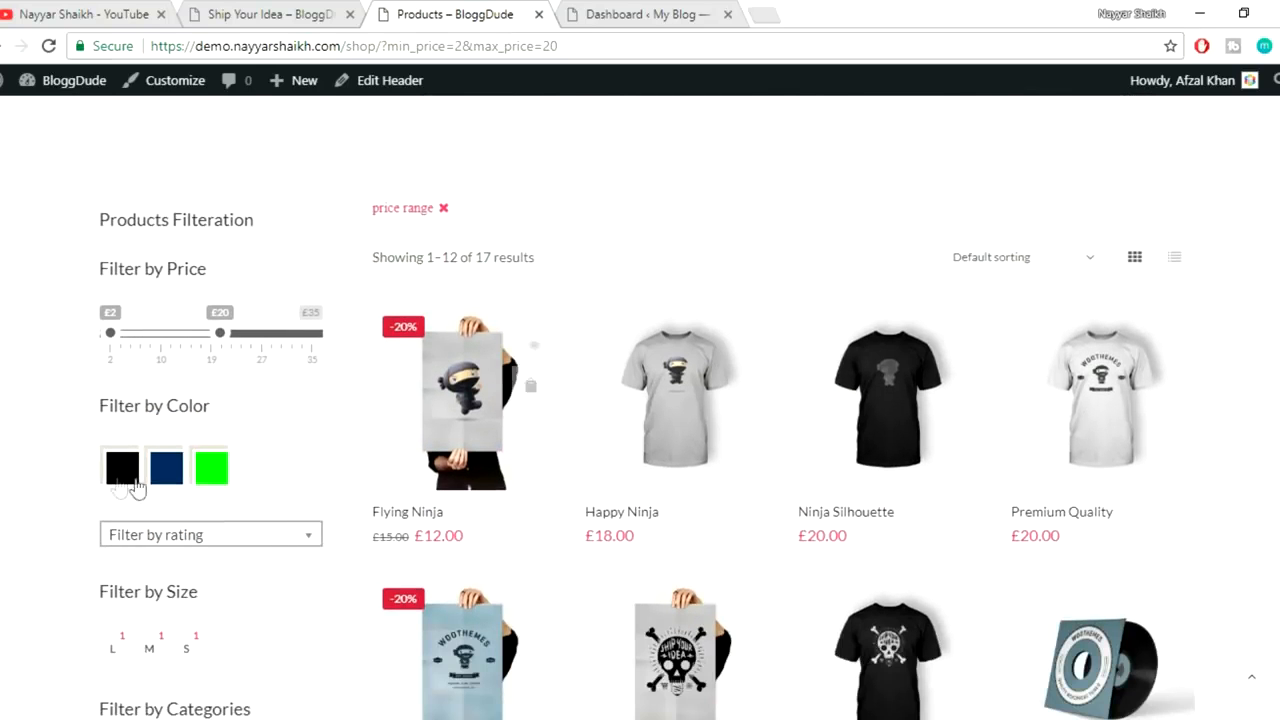
left_click(121, 480)
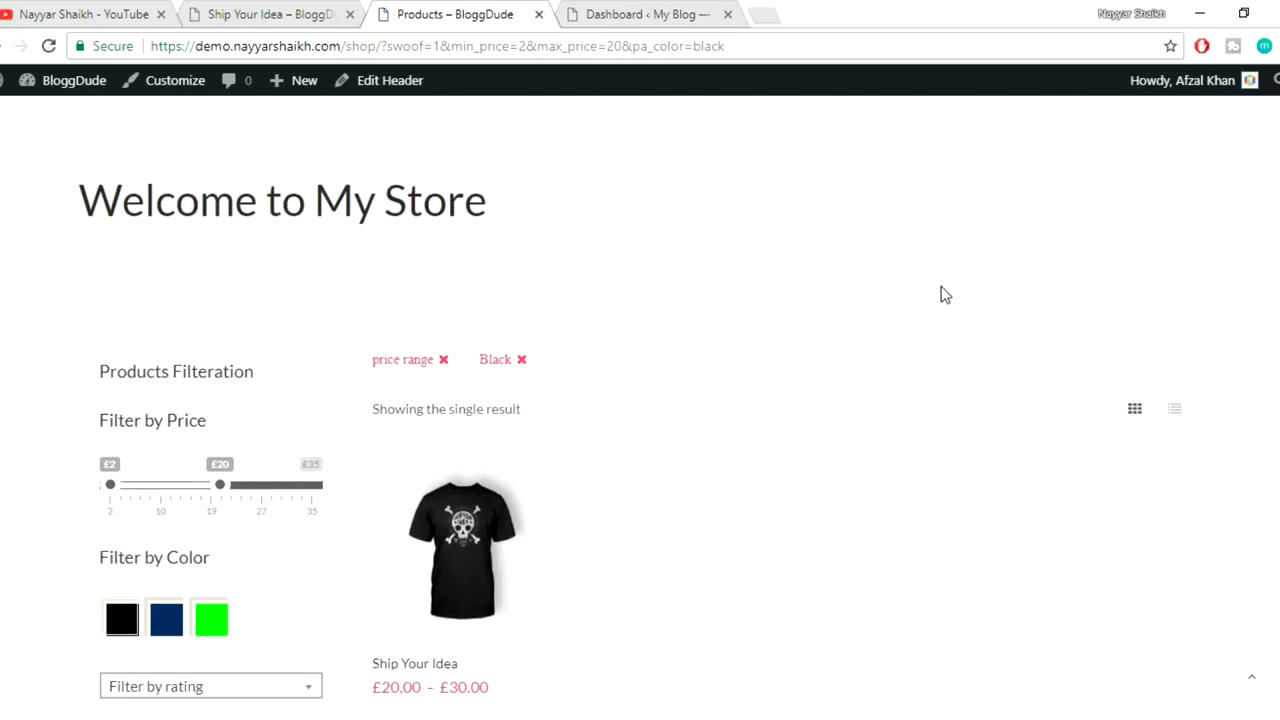
- Narrow the shop's products further to size M and look over the filtered page
scroll(877, 386, "down", 3)
scroll(704, 285, "down", 2)
left_click(246, 264)
left_click(249, 271)
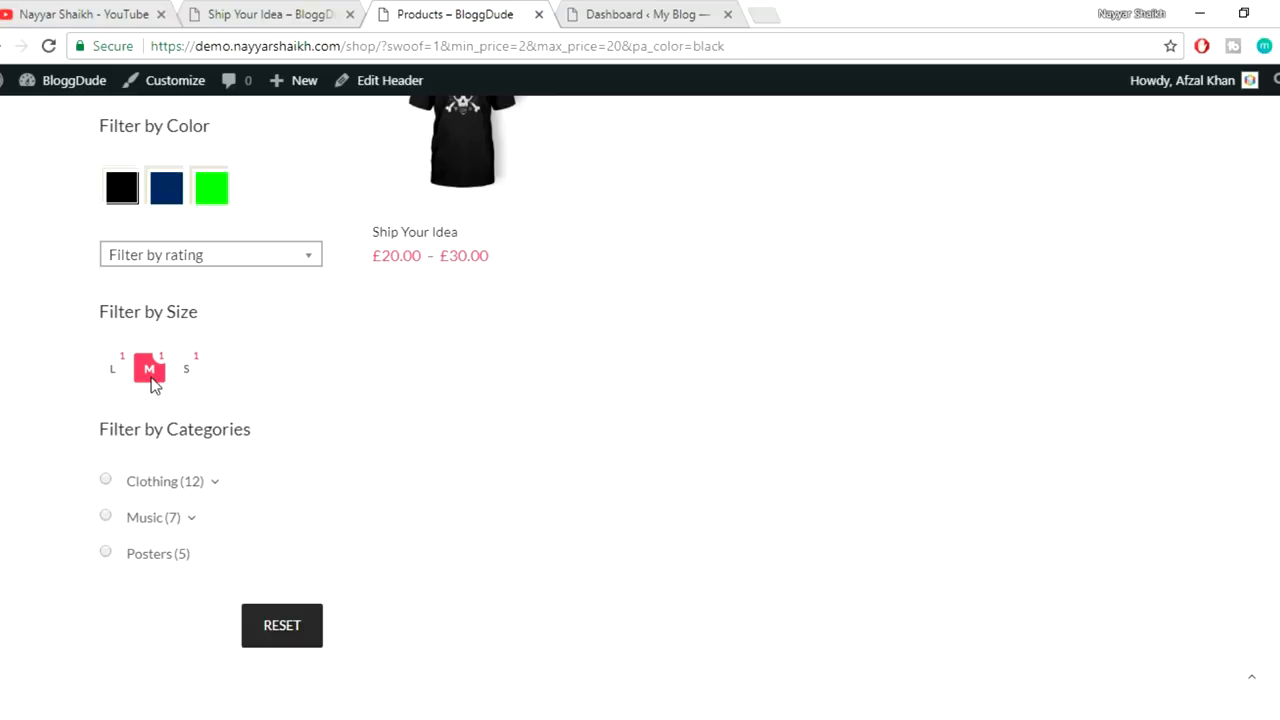
left_click(151, 380)
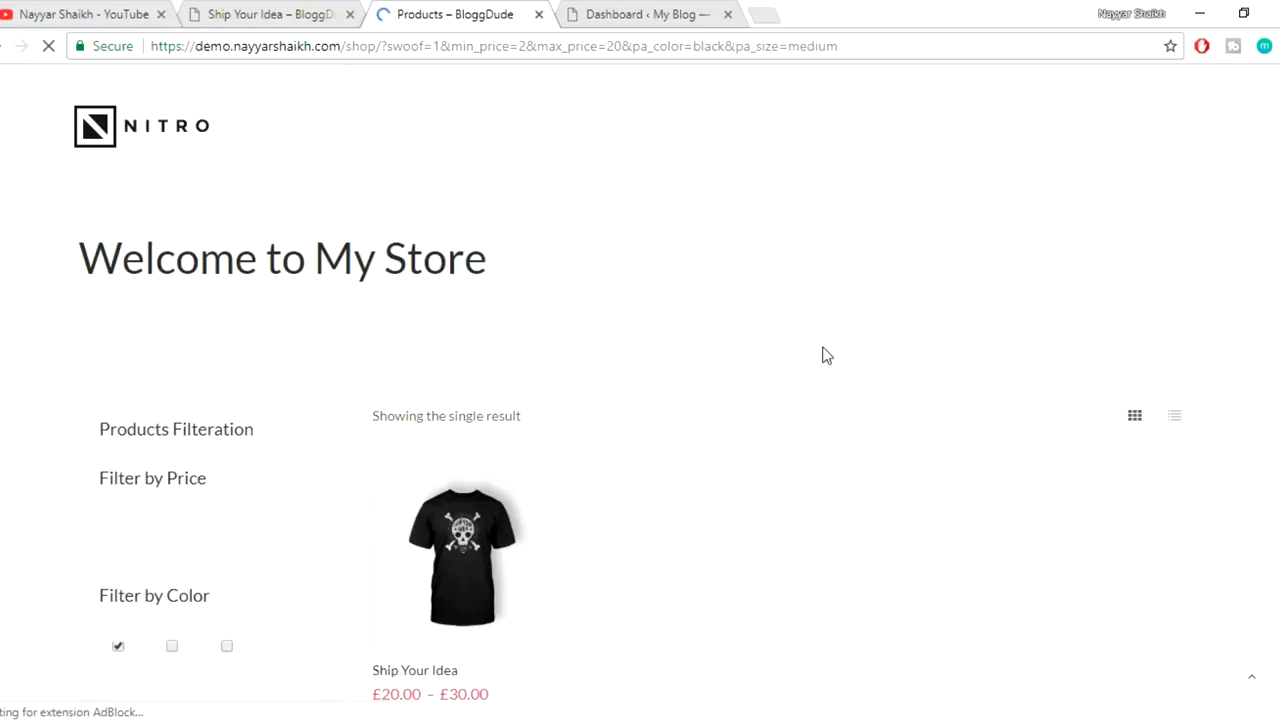
scroll(607, 474, "down", 6)
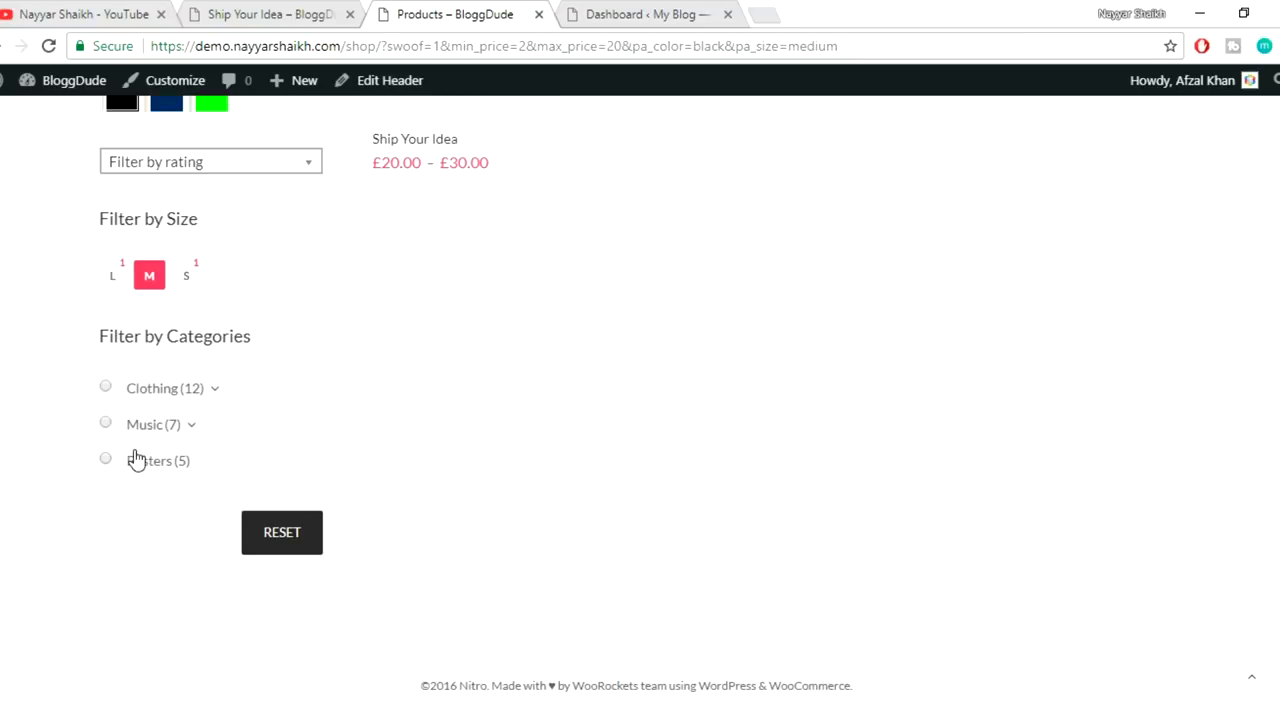
scroll(895, 467, "up", 6)
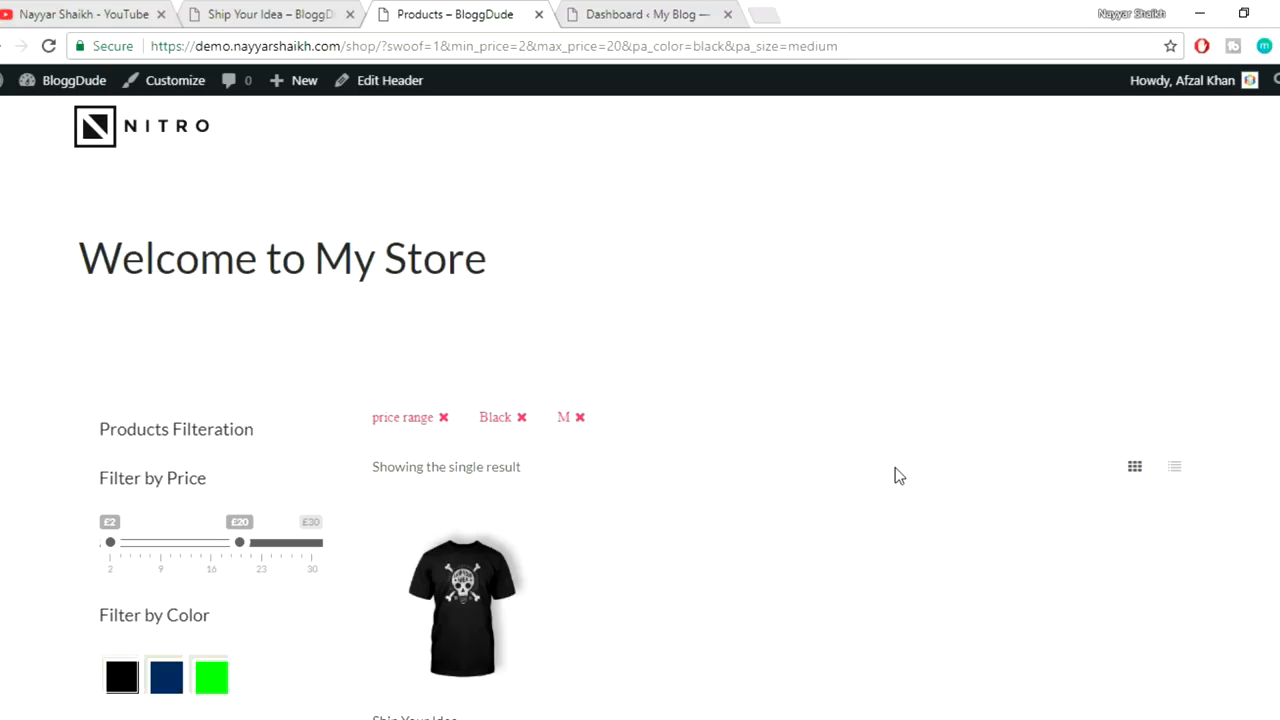
- Glance at the WordPress dashboard, then remove the price range filter from the shop page
left_click(651, 12)
left_click(471, 14)
left_click(441, 419)
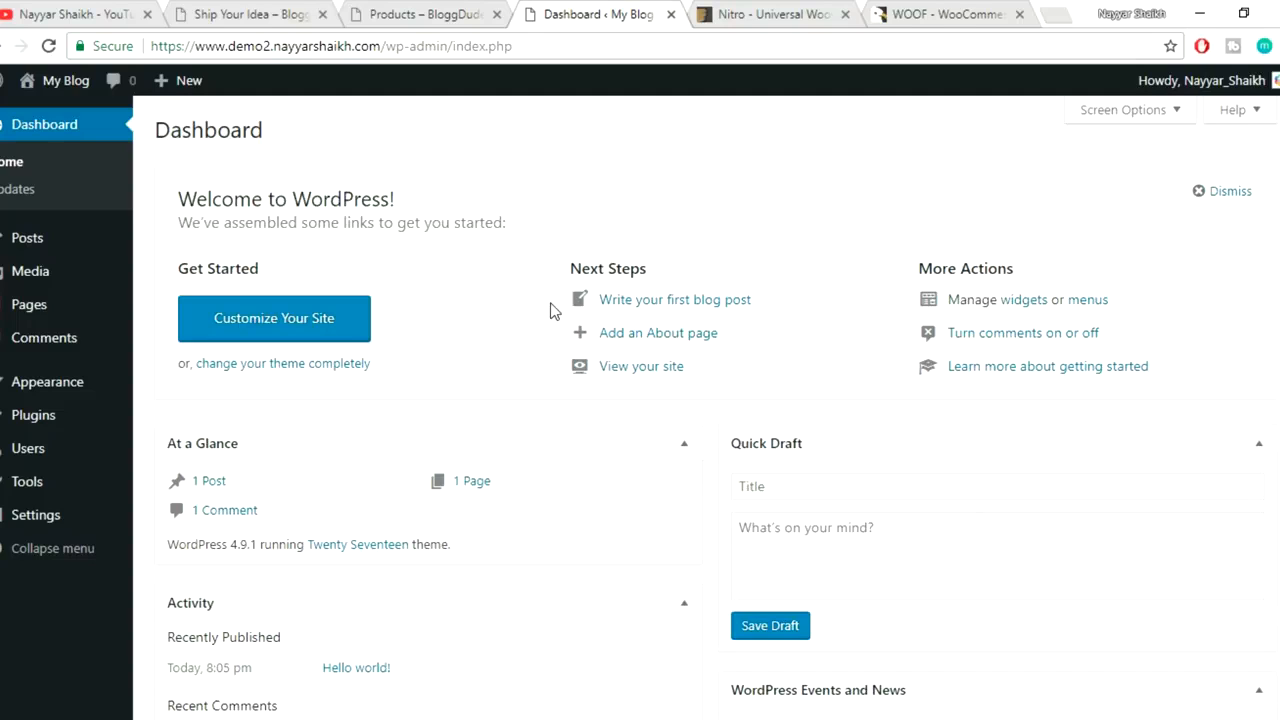
- Revisit the T-shirt and shop pages, then view the WOOF - WooCommerce Products Filter page on CodeCanyon
left_click(243, 8)
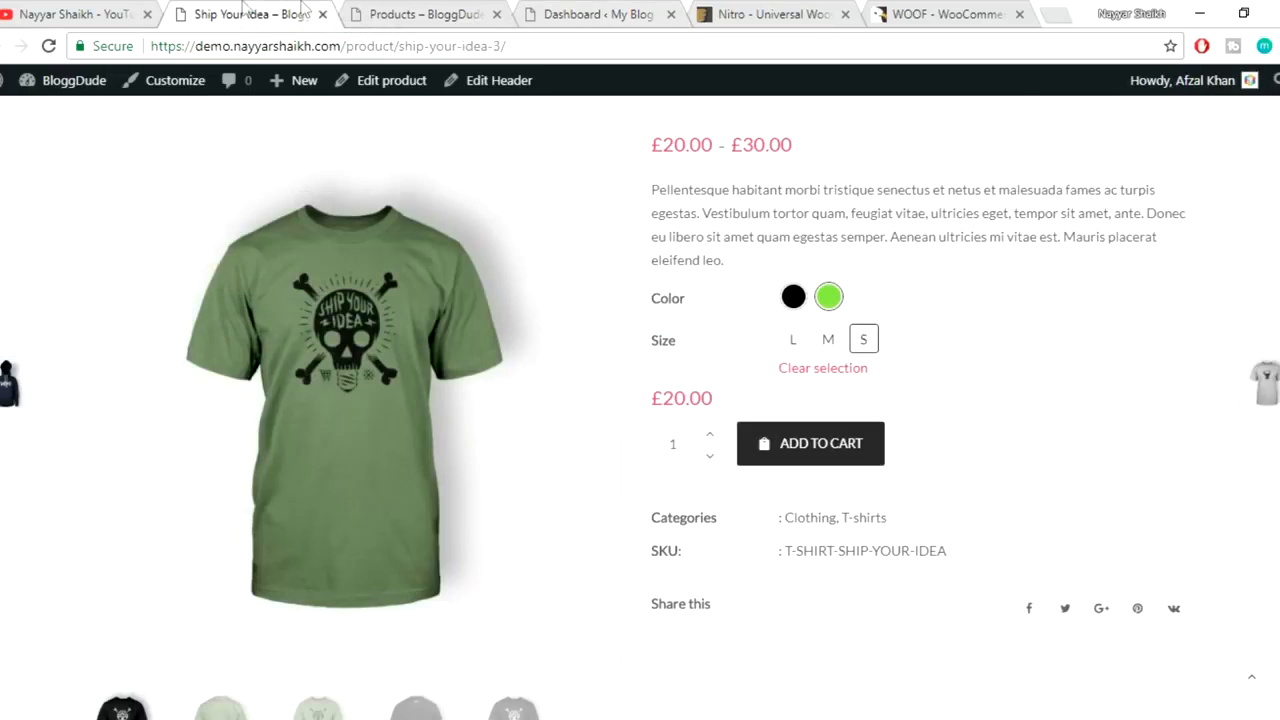
left_click(458, 8)
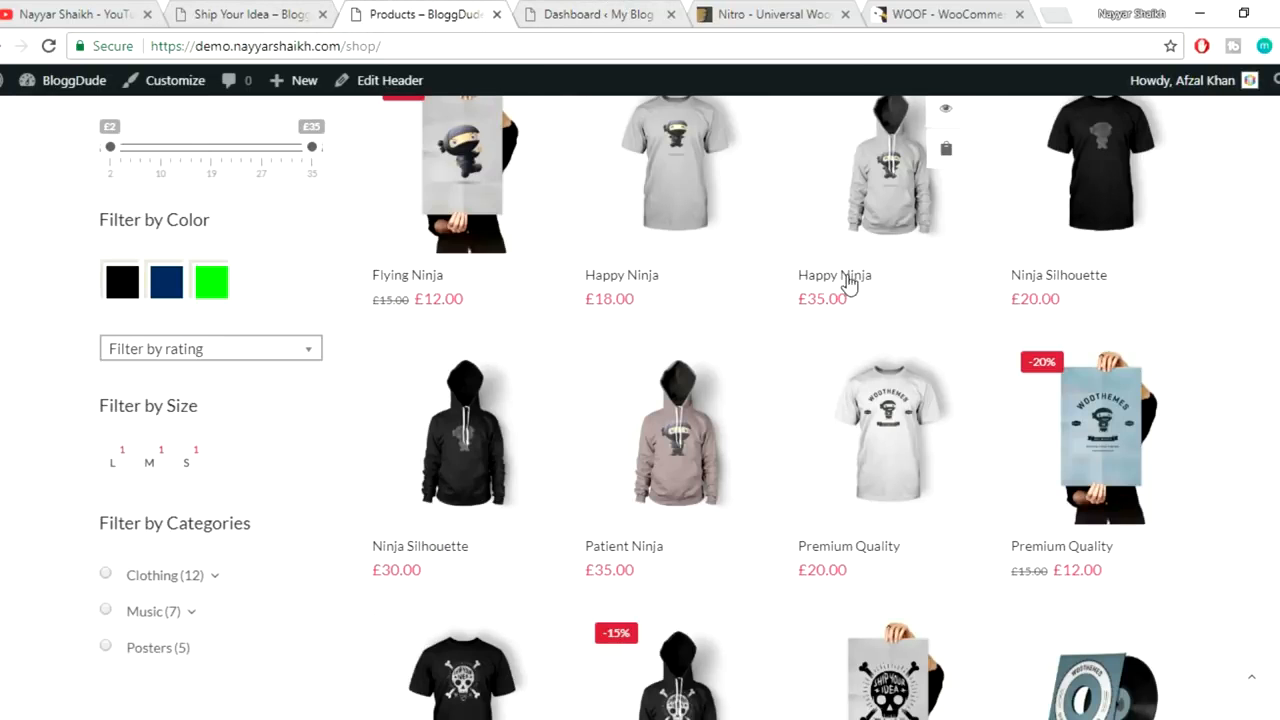
left_click(937, 10)
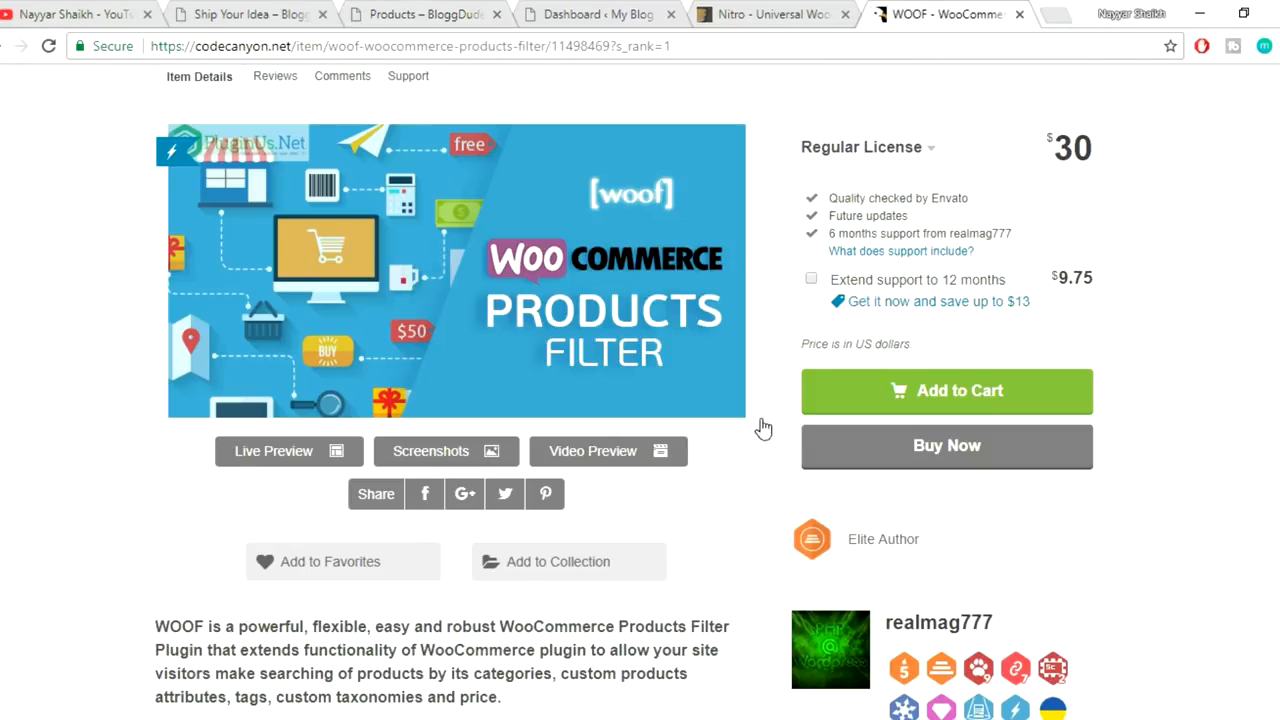
scroll(686, 509, "up", 2)
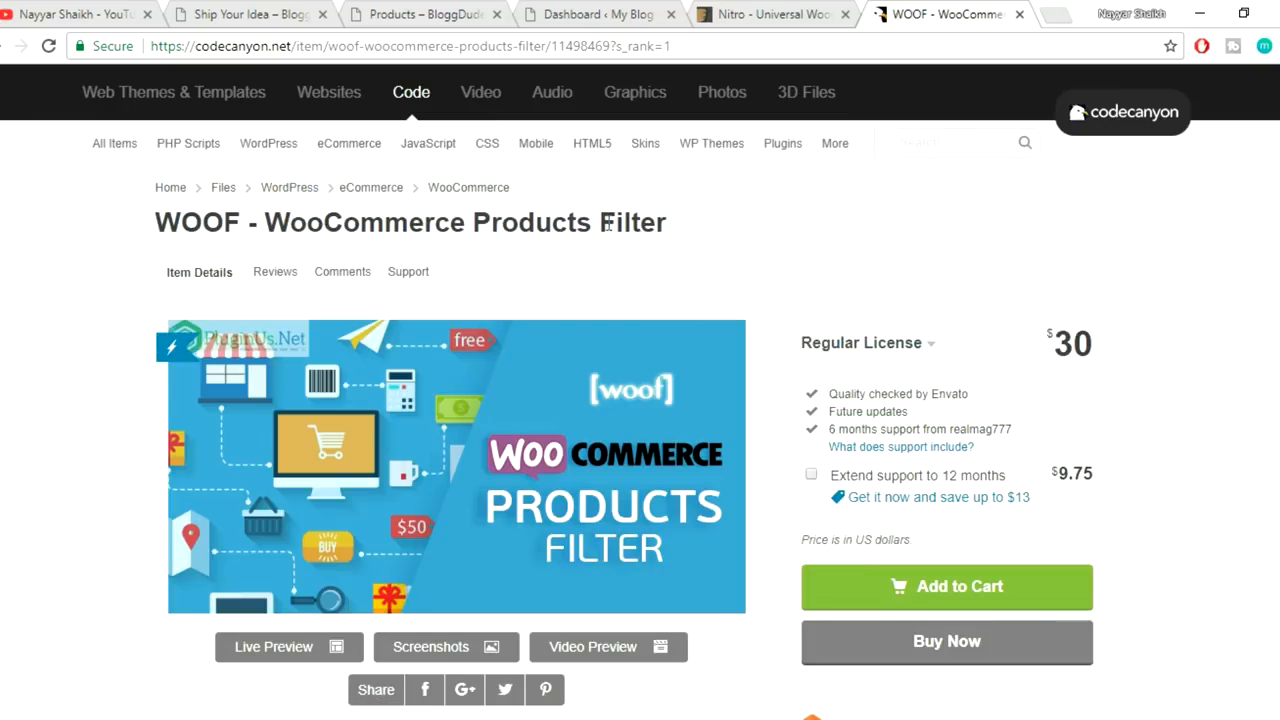
- Check the WOOF plugin's description, sales count and regular license price
scroll(456, 400, "down", 7)
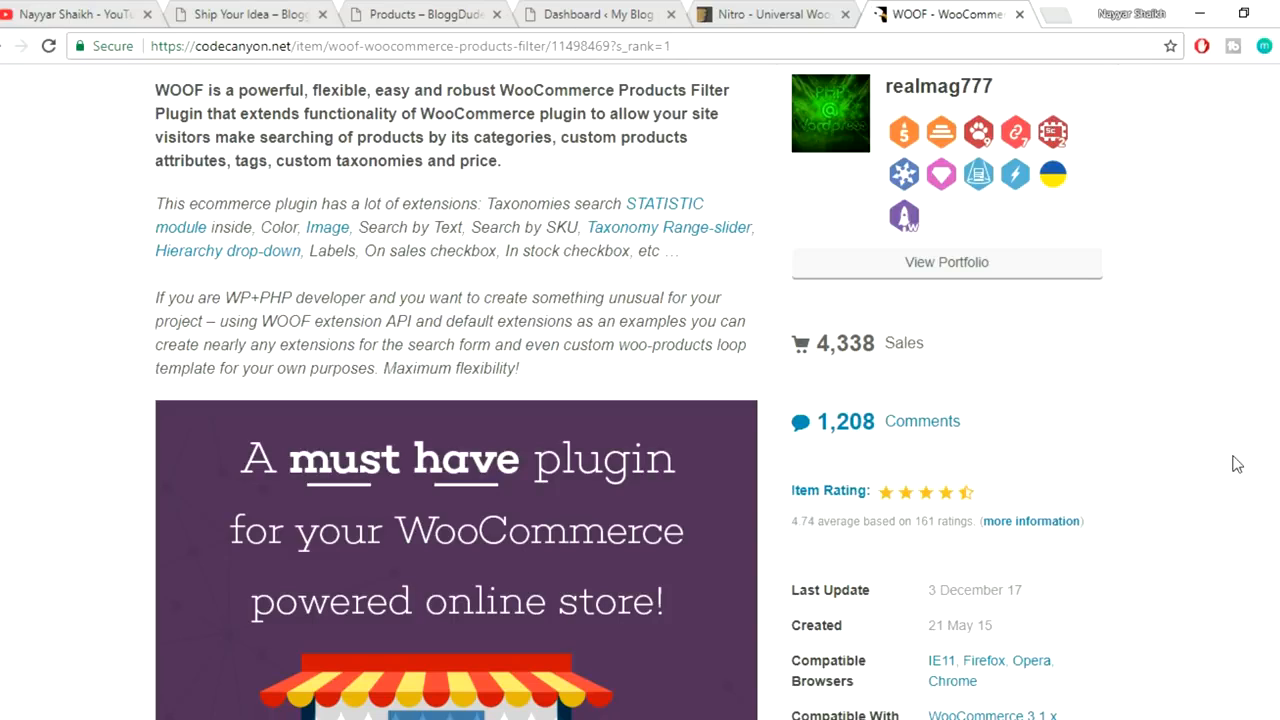
left_click_drag(822, 344, 879, 345)
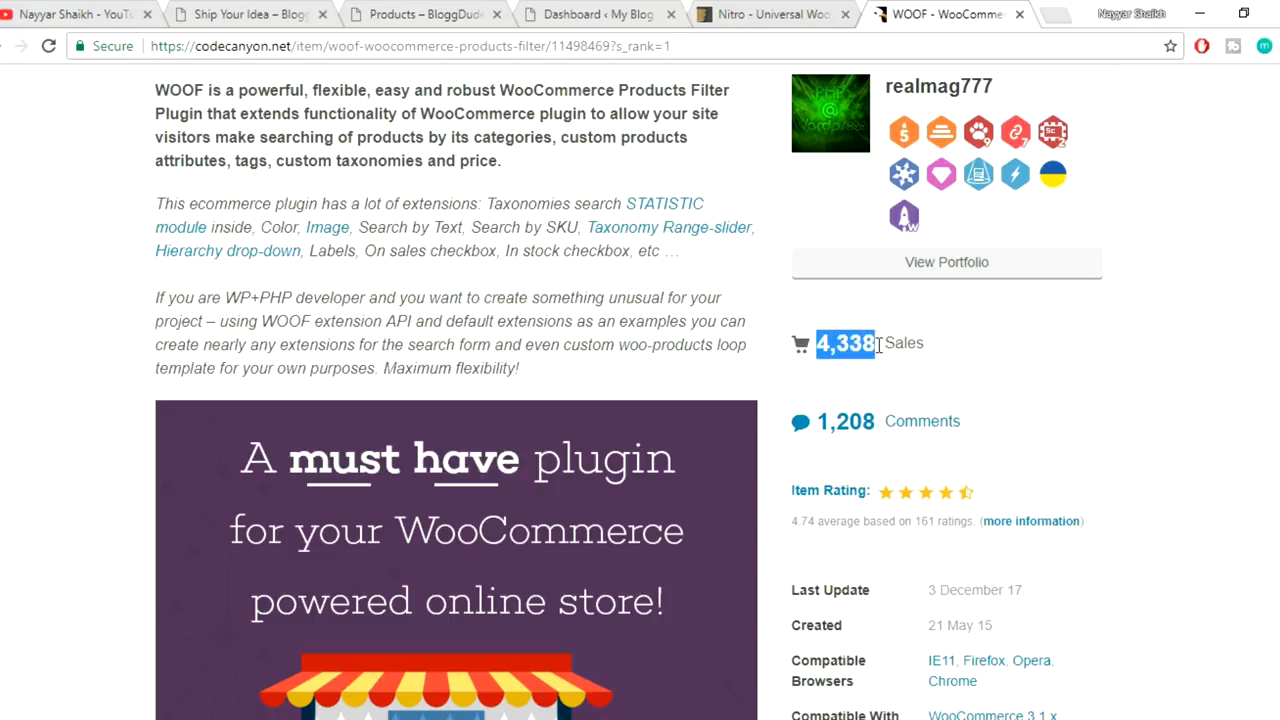
scroll(1150, 470, "up", 6)
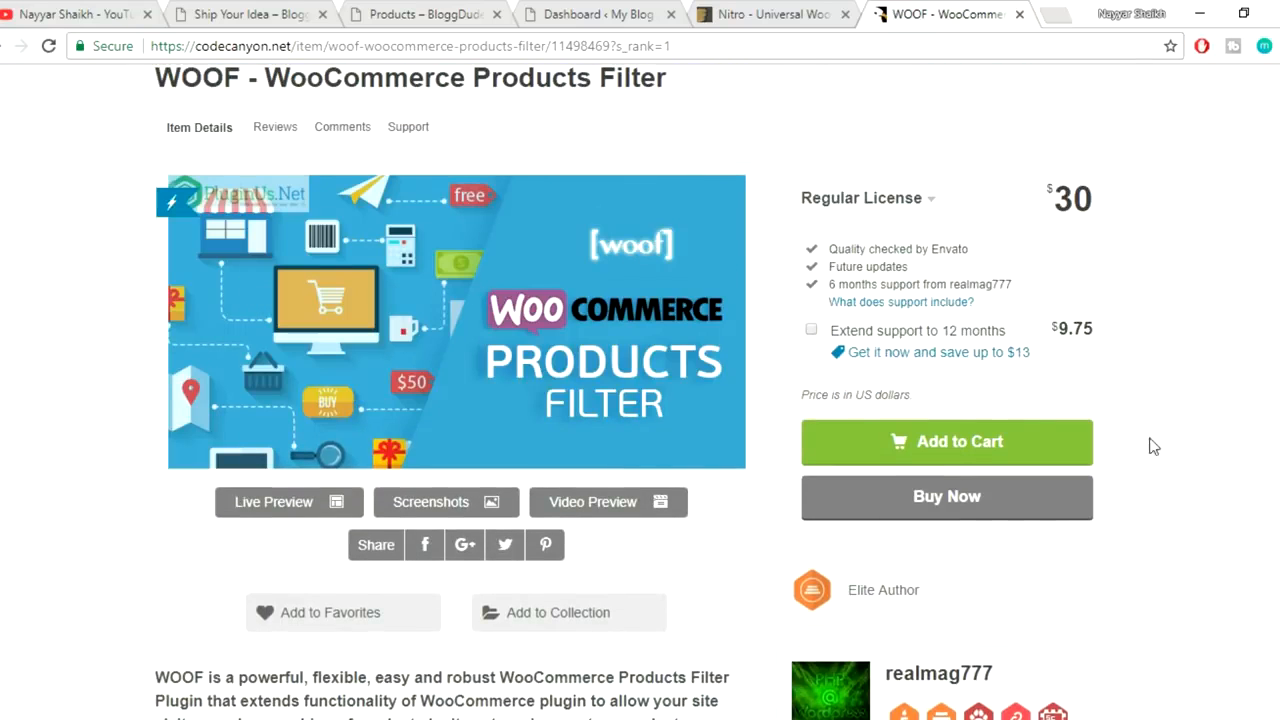
left_click_drag(1047, 198, 1114, 201)
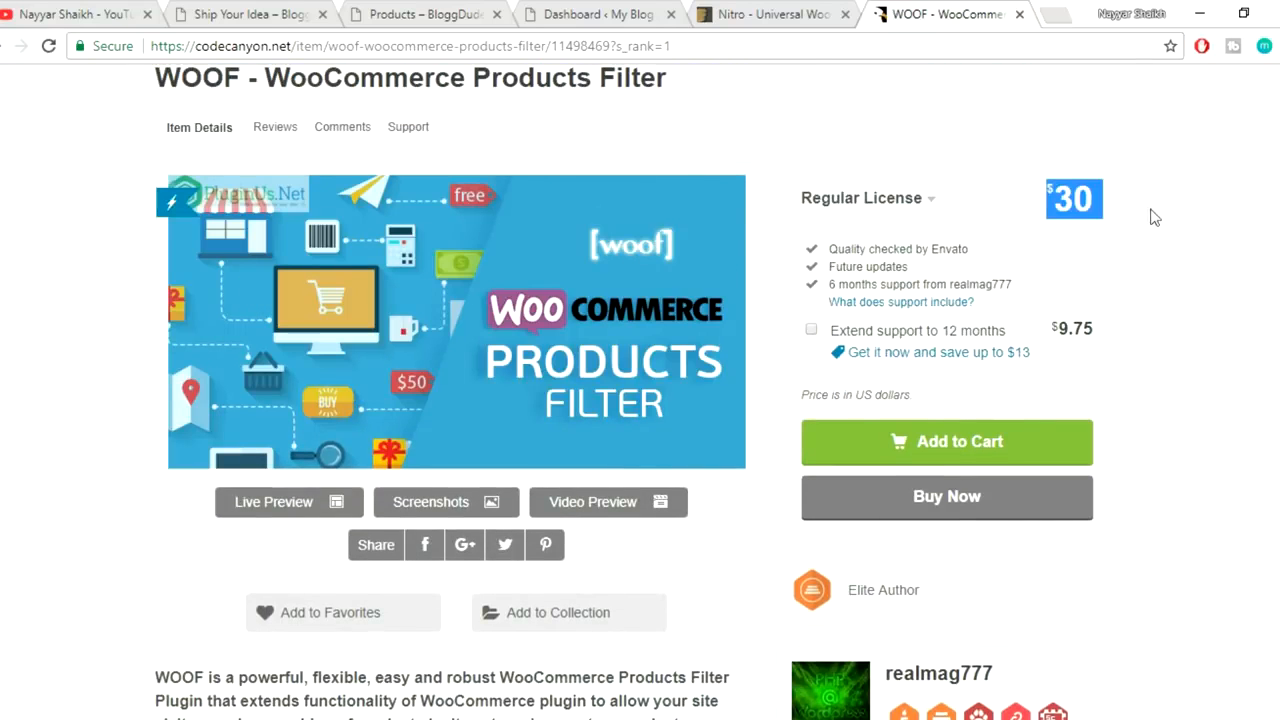
left_click(1190, 234)
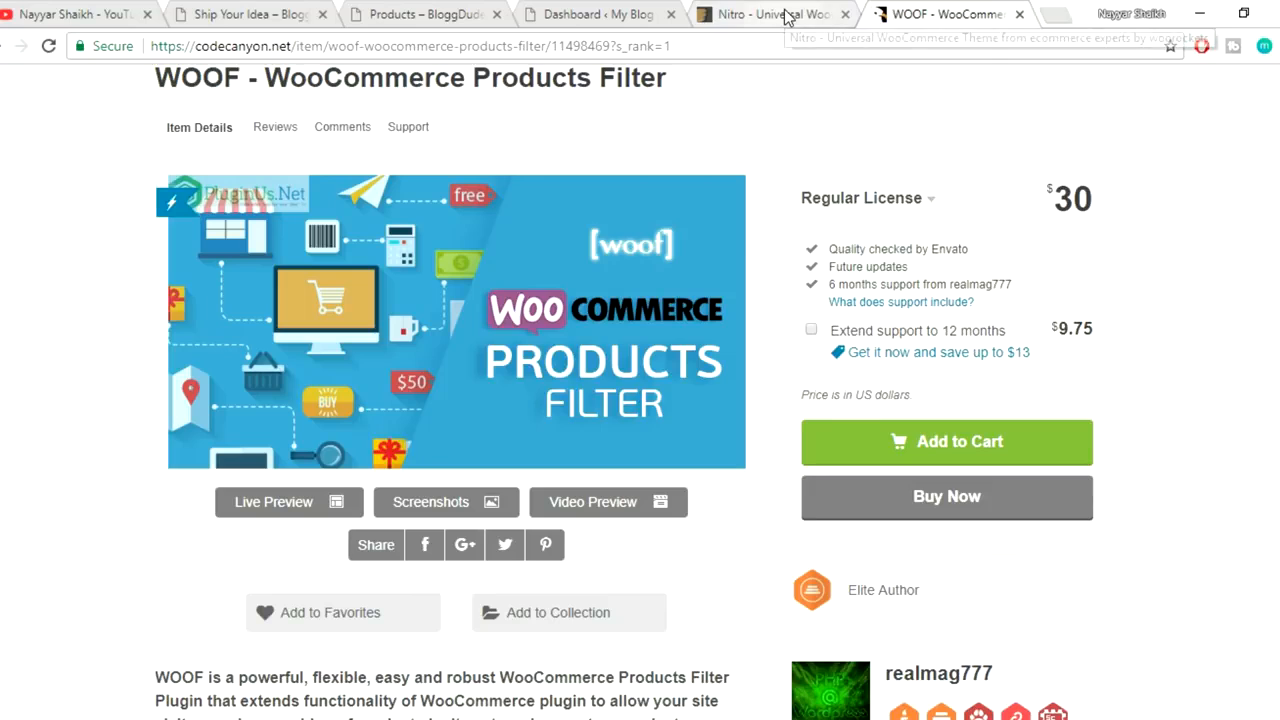
- Open the Nitro WooCommerce theme page through its bloggdude.com link in a new tab
left_click(1052, 13)
type("bloggdude.com")
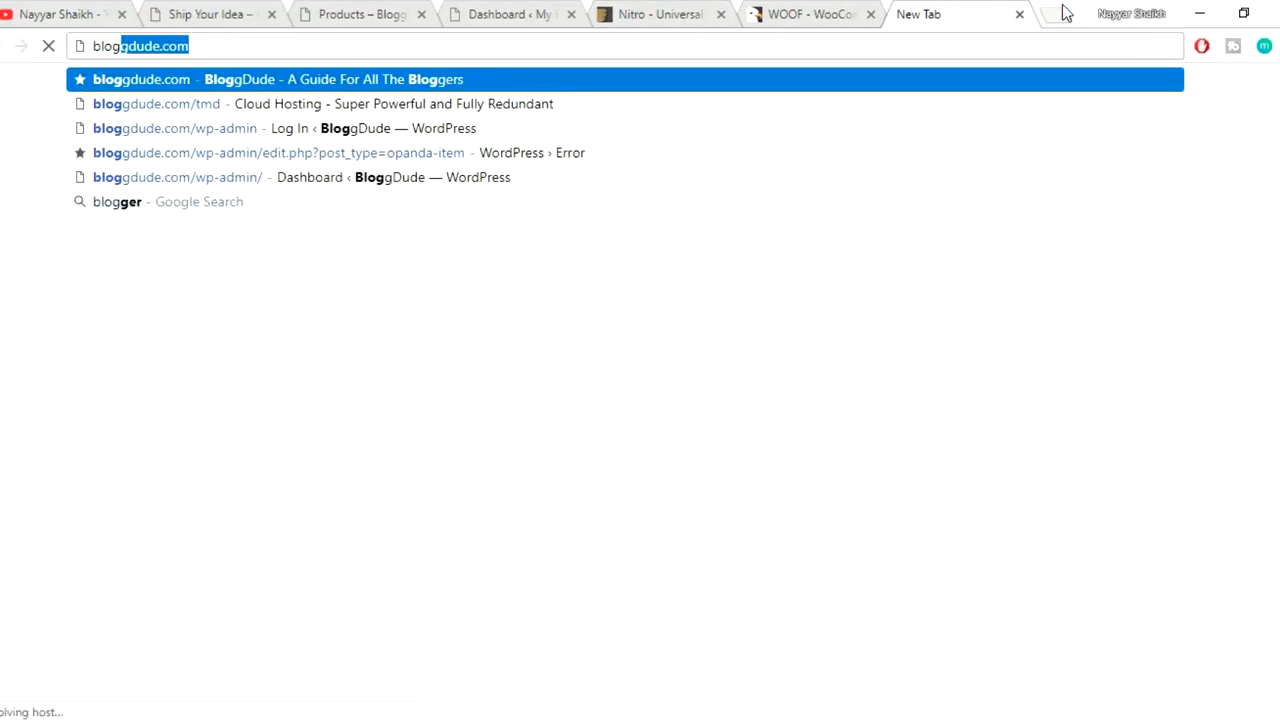
key("Right")
type("/nitr")
key("Return")
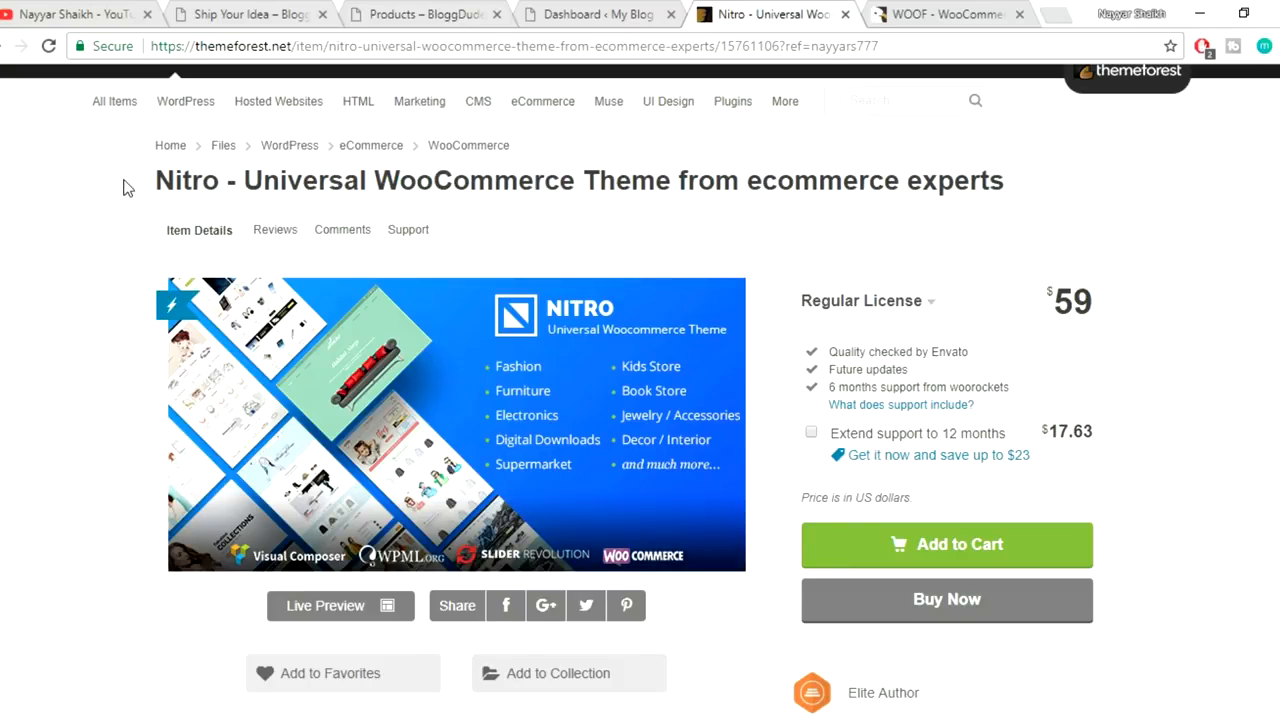
- Highlight the Nitro theme's title, then browse the popular uploads on the YouTube channel page
left_click_drag(146, 182, 296, 179)
left_click(307, 177)
left_click(118, 12)
scroll(557, 290, "down", 3)
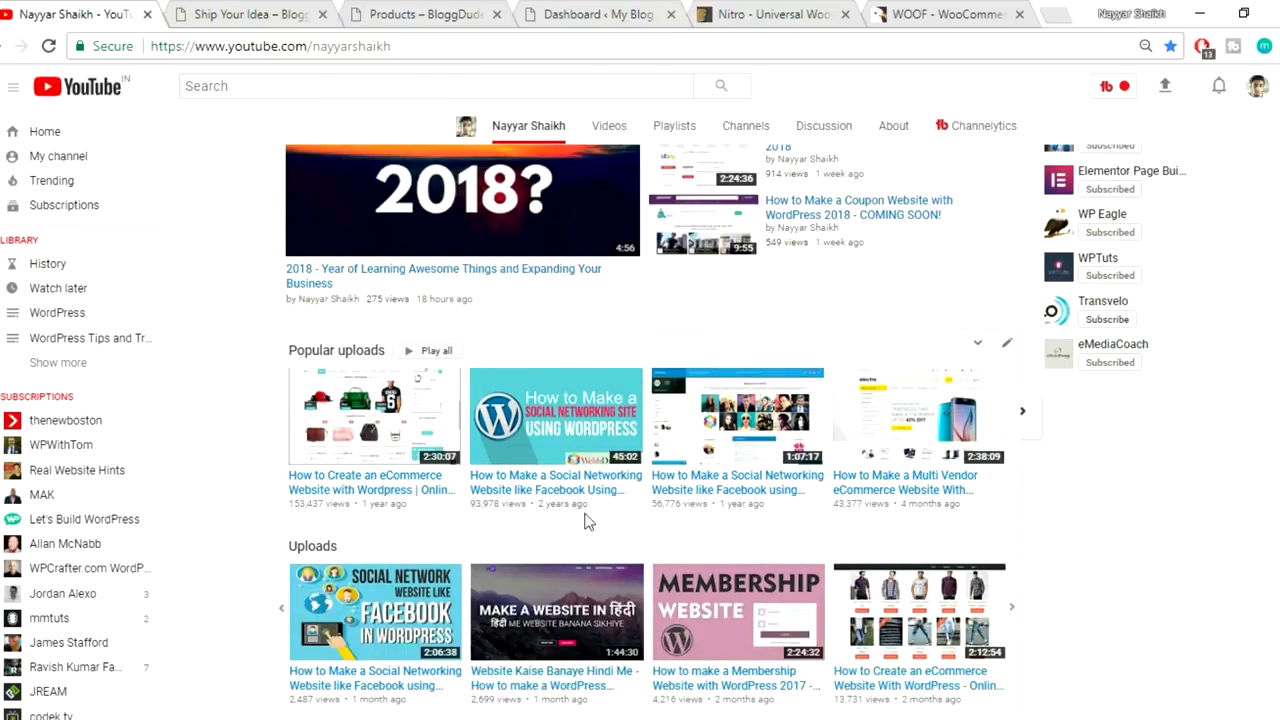
left_click(1018, 430)
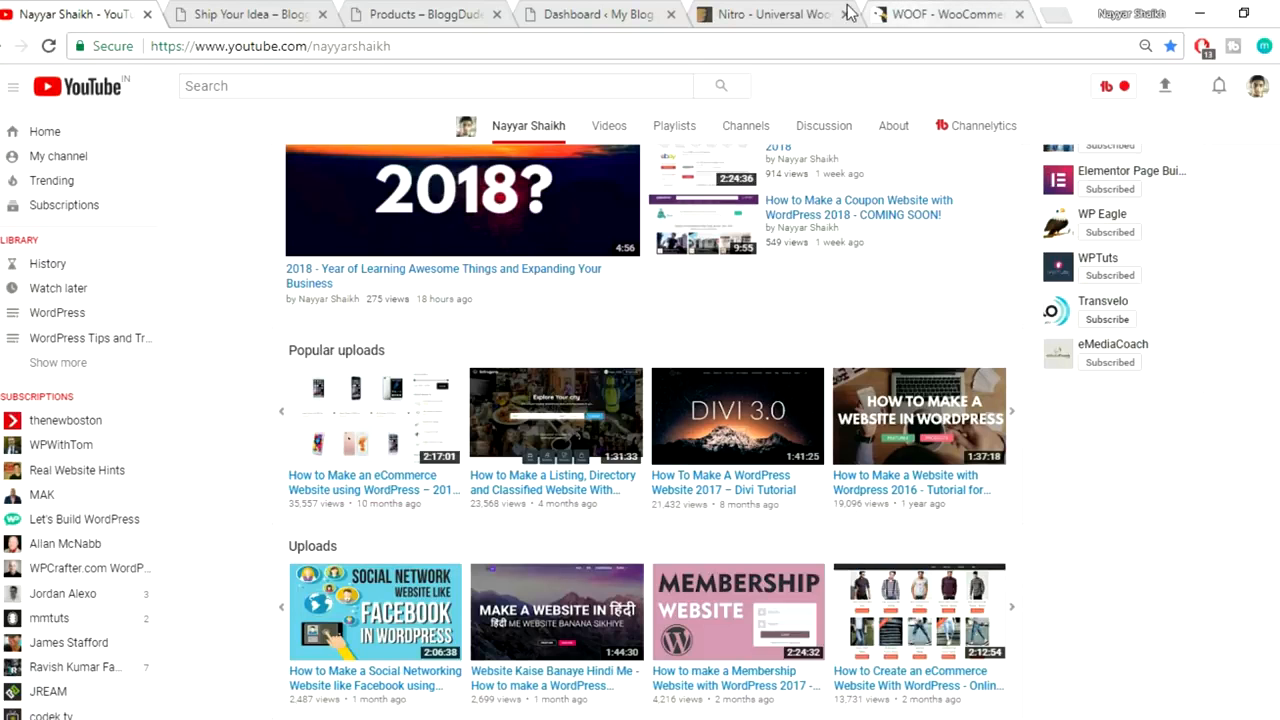
- Revisit the Nitro and WOOF item pages, then examine the bundled plugins and their prices on the Nitro page
left_click(765, 14)
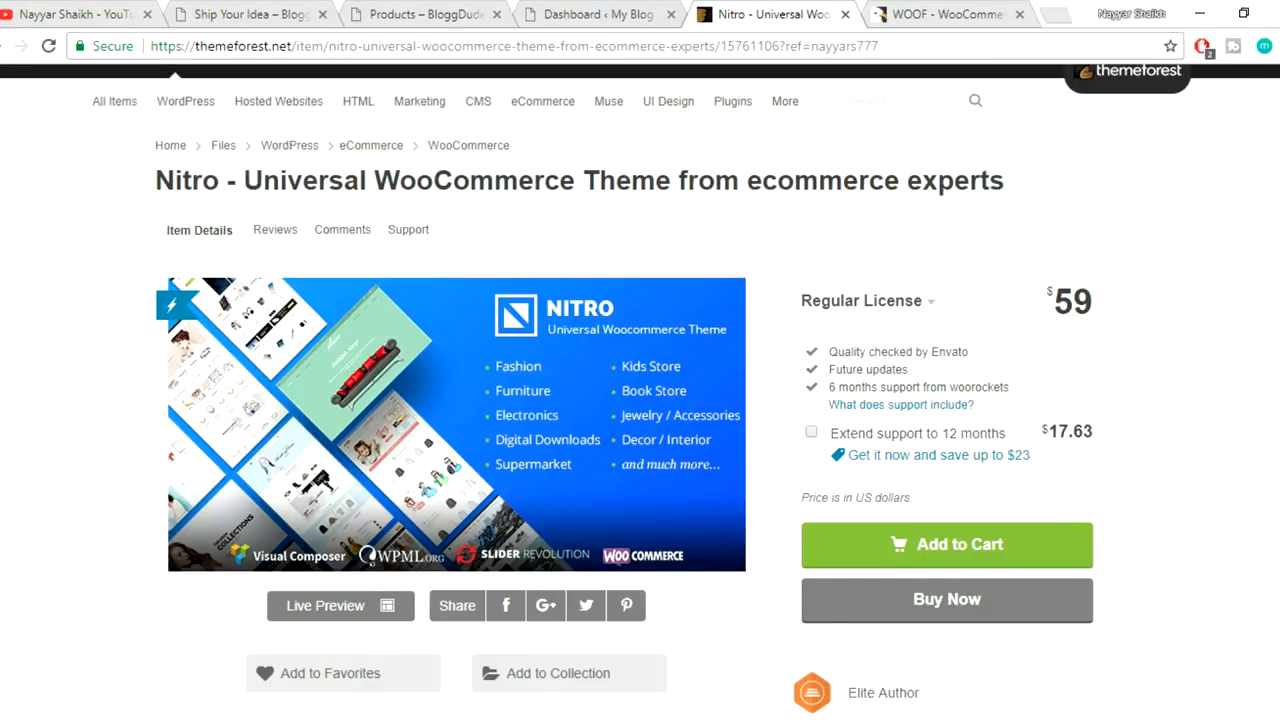
left_click(970, 17)
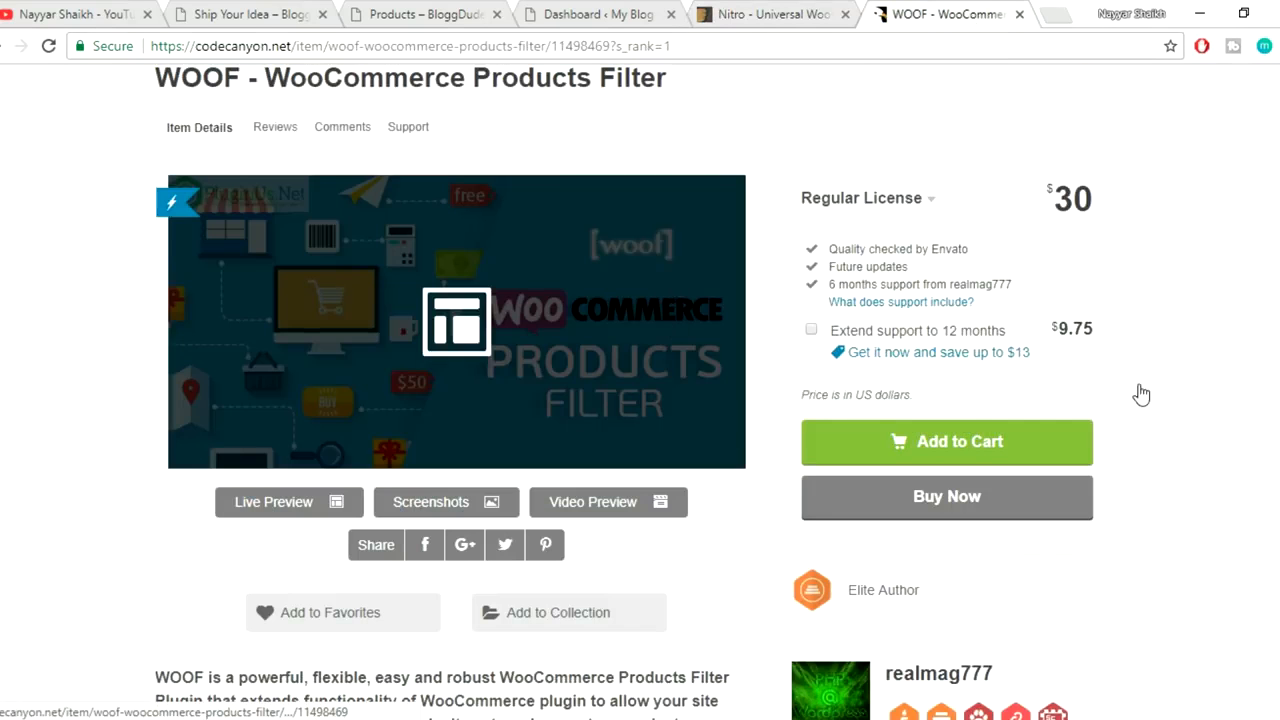
left_click(822, 16)
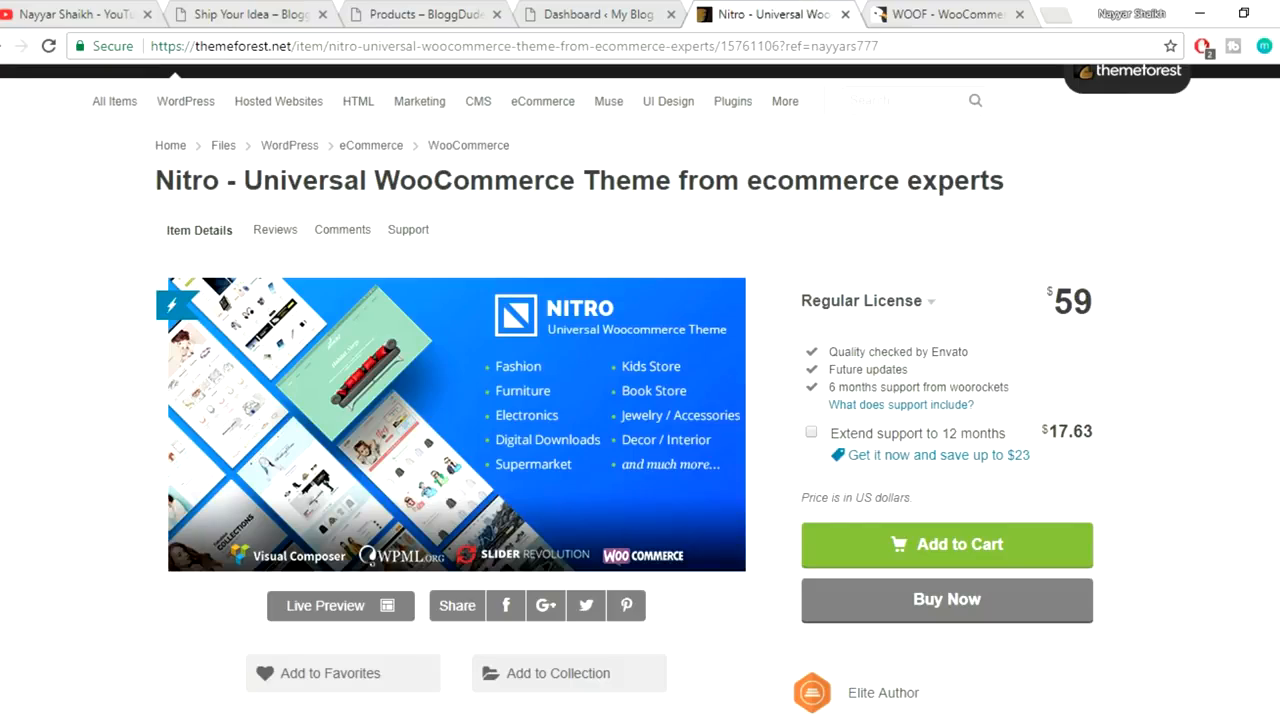
scroll(640, 390, "down", 15)
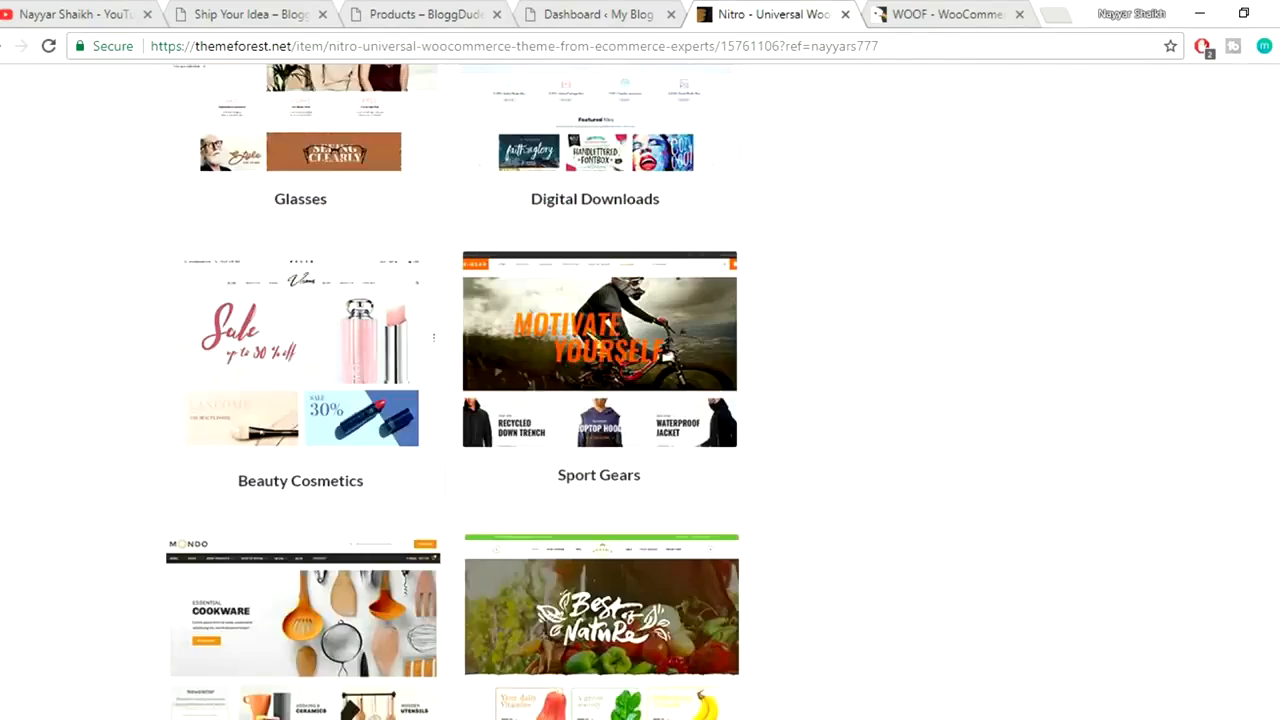
scroll(640, 390, "down", 15)
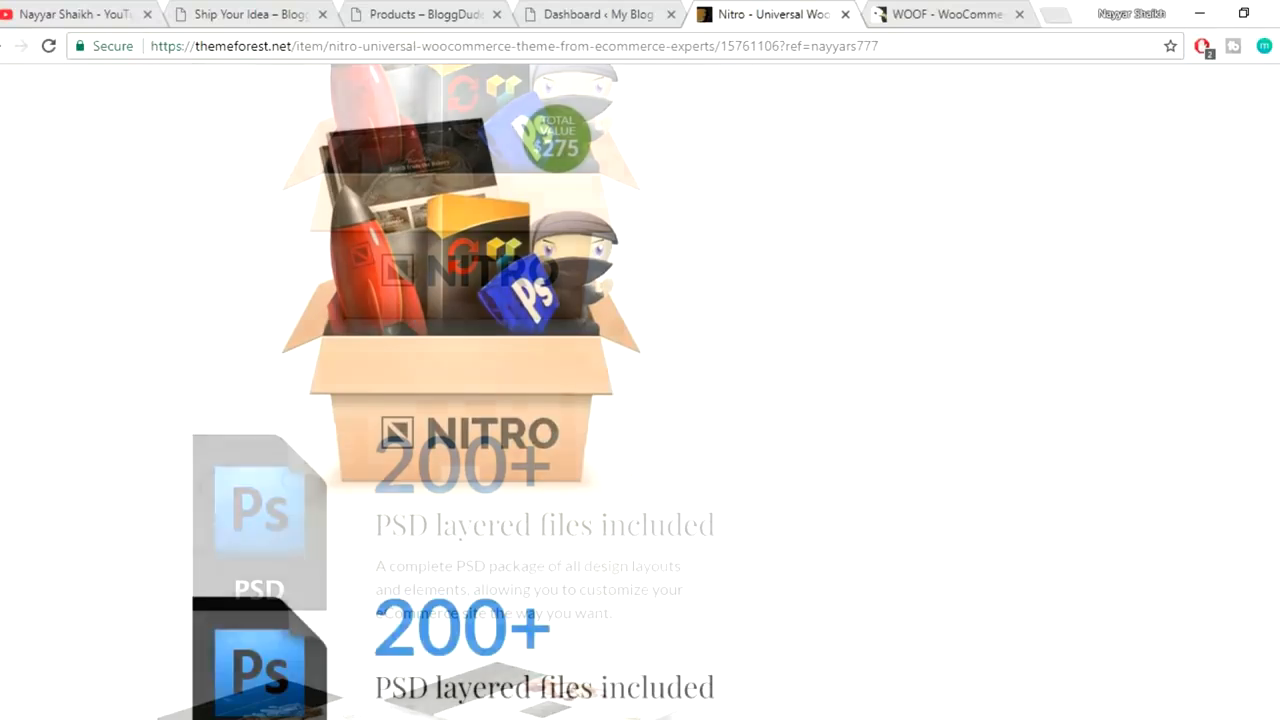
scroll(640, 390, "down", 6)
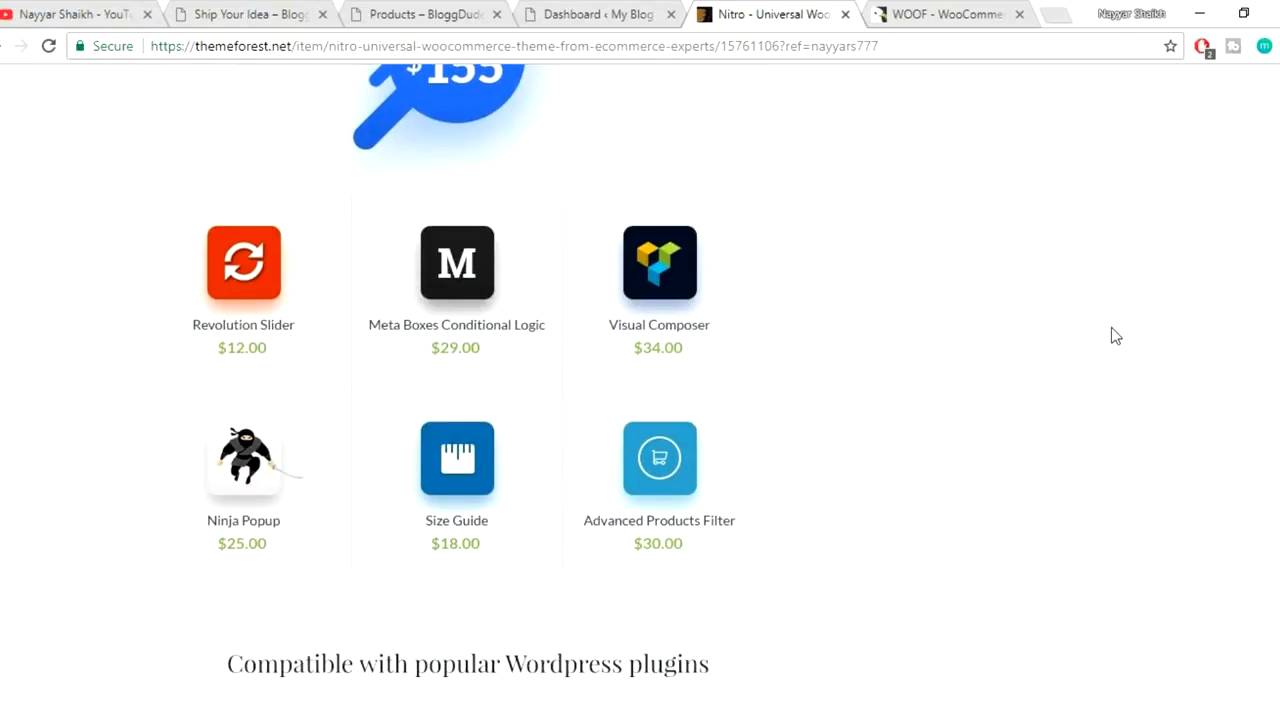
scroll(1100, 328, "up", 1)
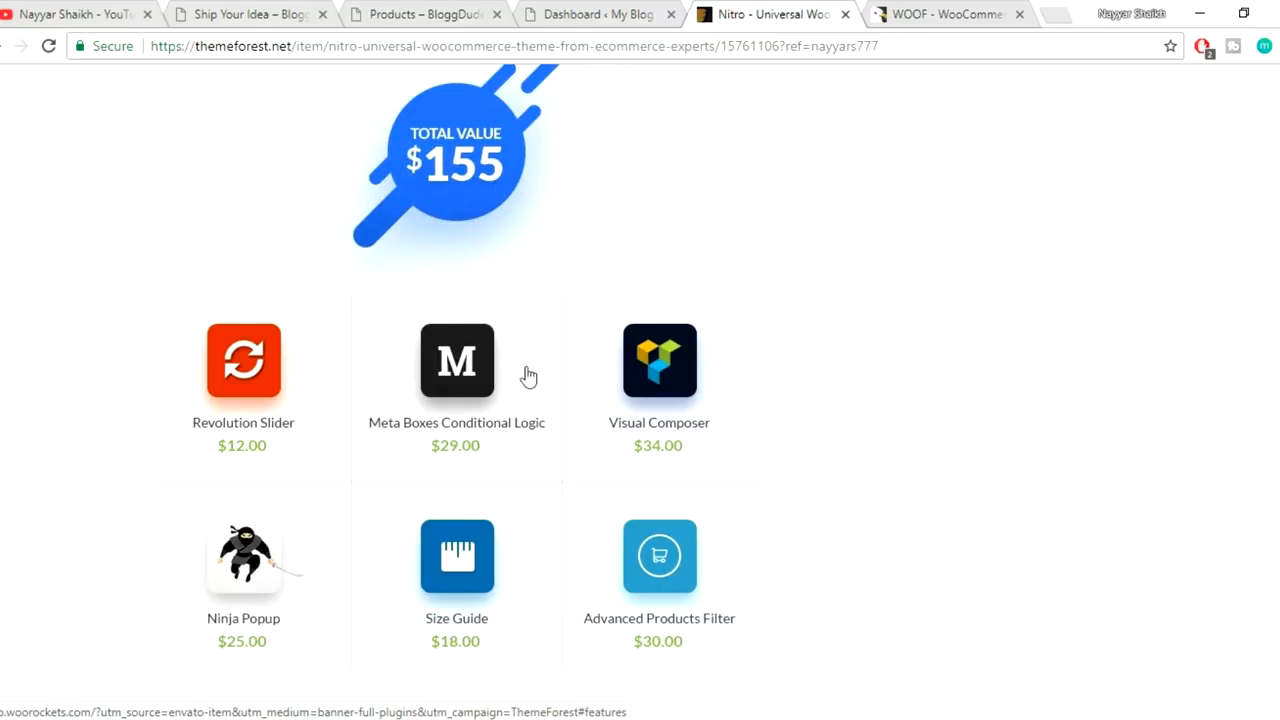
scroll(785, 415, "up", 1)
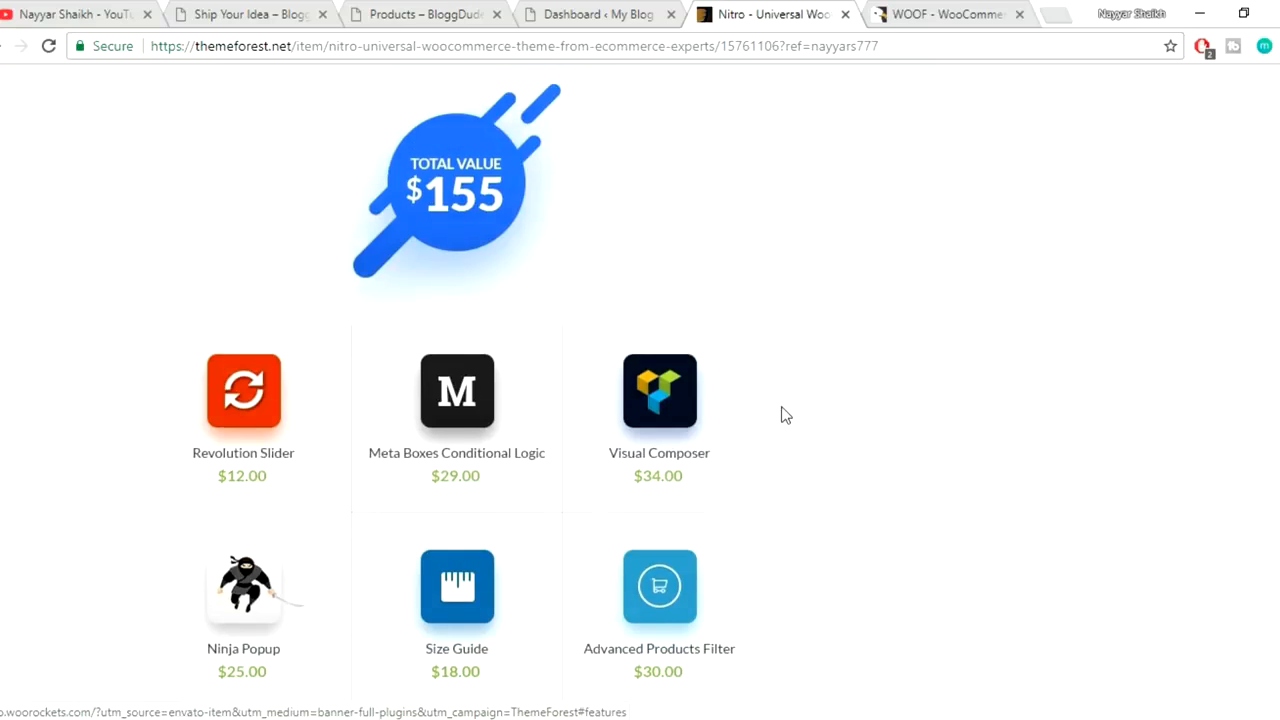
scroll(815, 585, "down", 1)
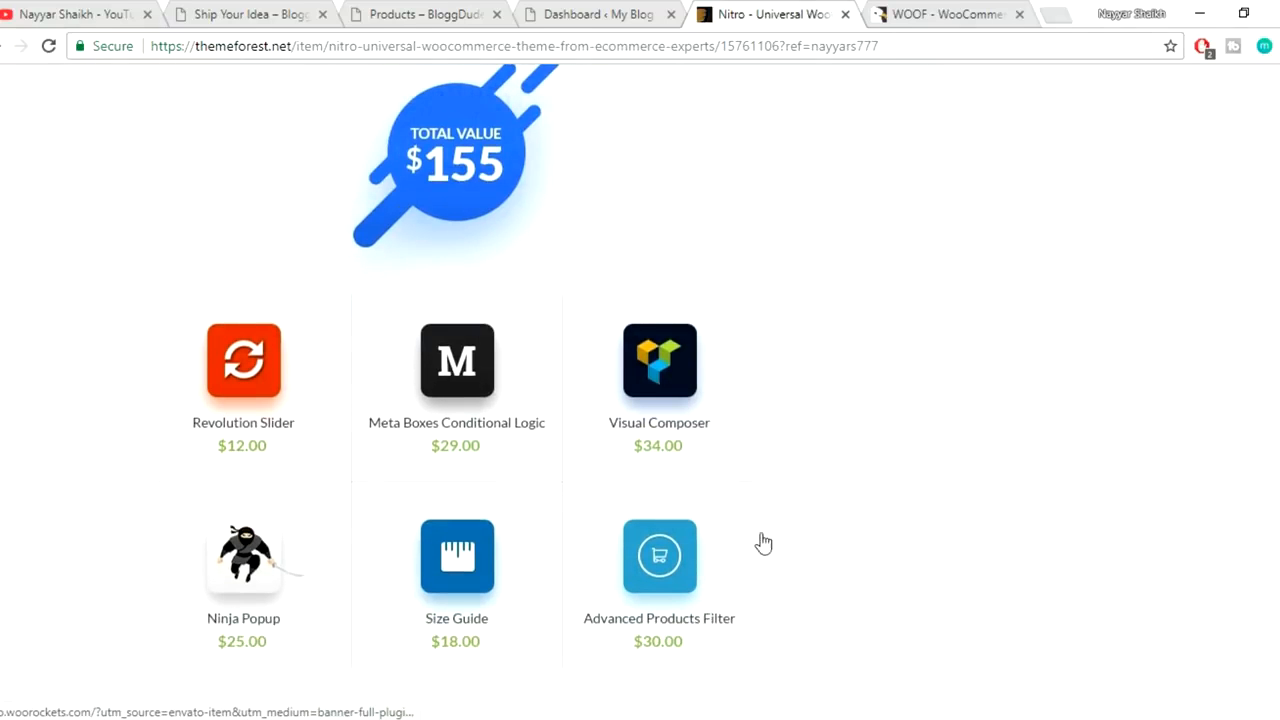
- Compare the WOOF plugin page with the Advanced Products Filter among Nitro's bundled plugins
left_click(945, 13)
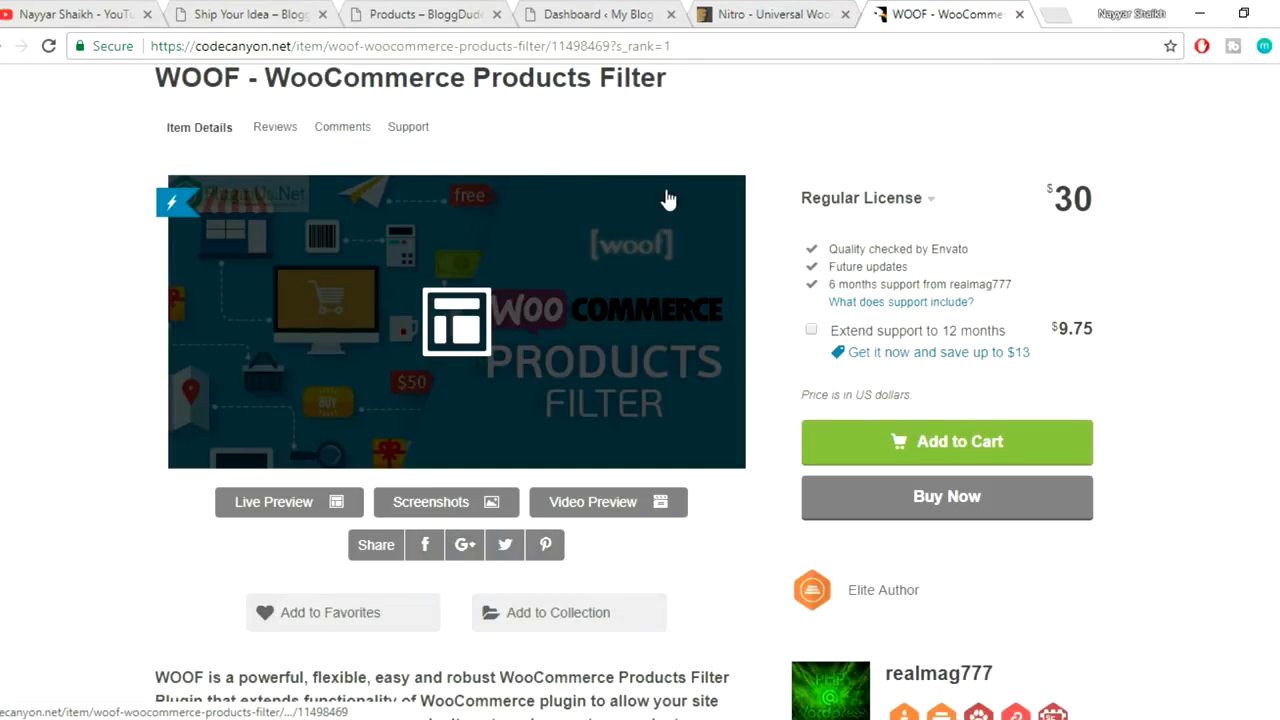
left_click(762, 13)
scroll(711, 610, "down", 1)
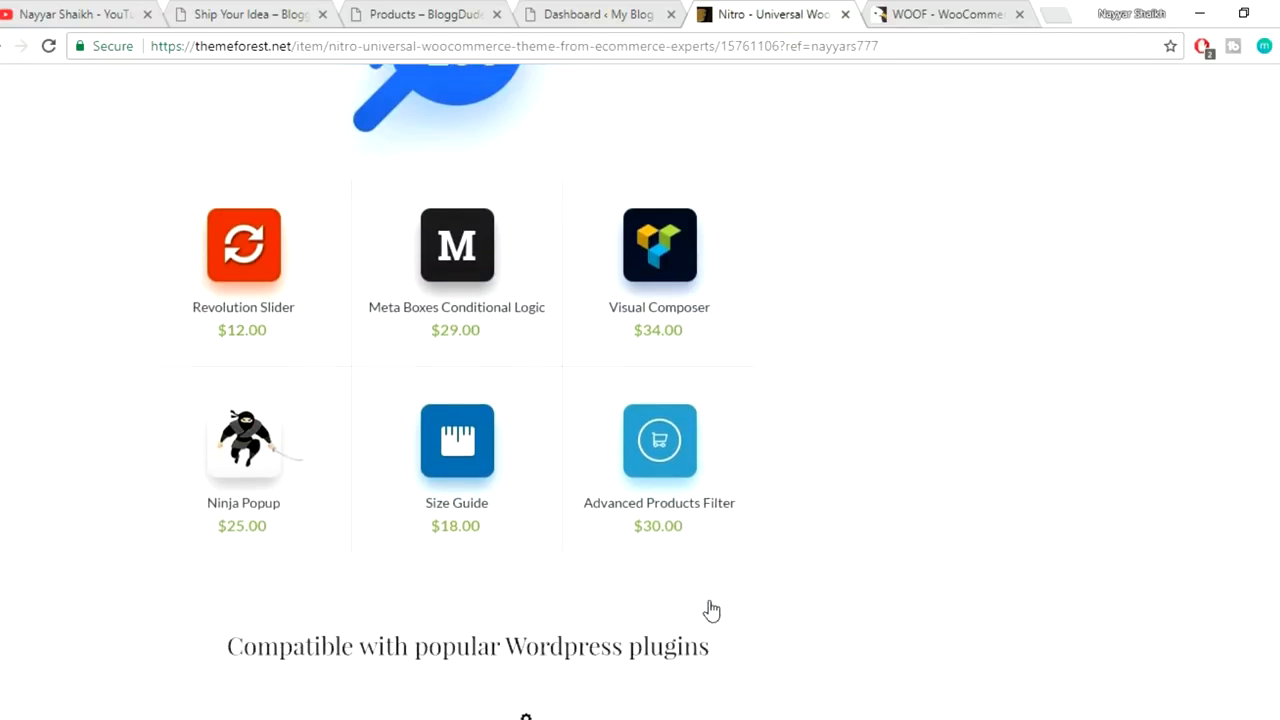
scroll(711, 610, "down", 1)
scroll(794, 486, "up", 1)
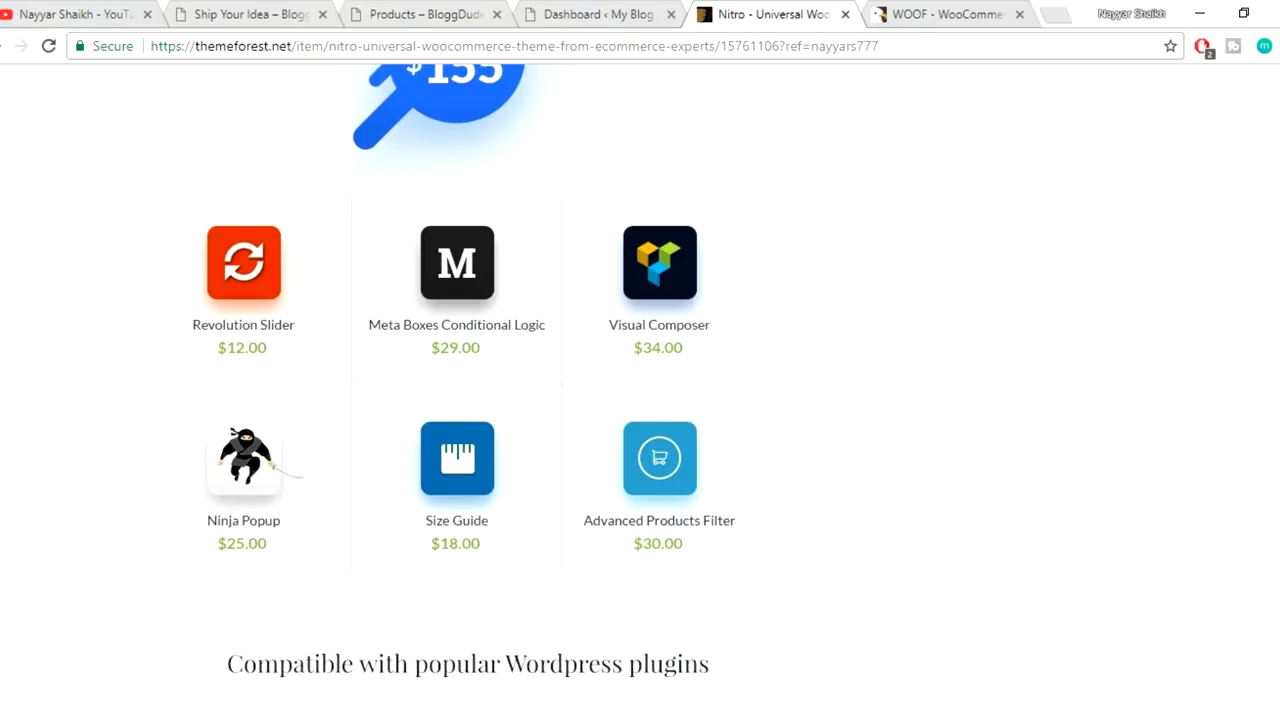
- Review the Nitro theme's description, sales count and license price
scroll(640, 392, "up", 15)
scroll(640, 392, "down", 1)
scroll(1200, 300, "down", 6)
scroll(1203, 271, "up", 1)
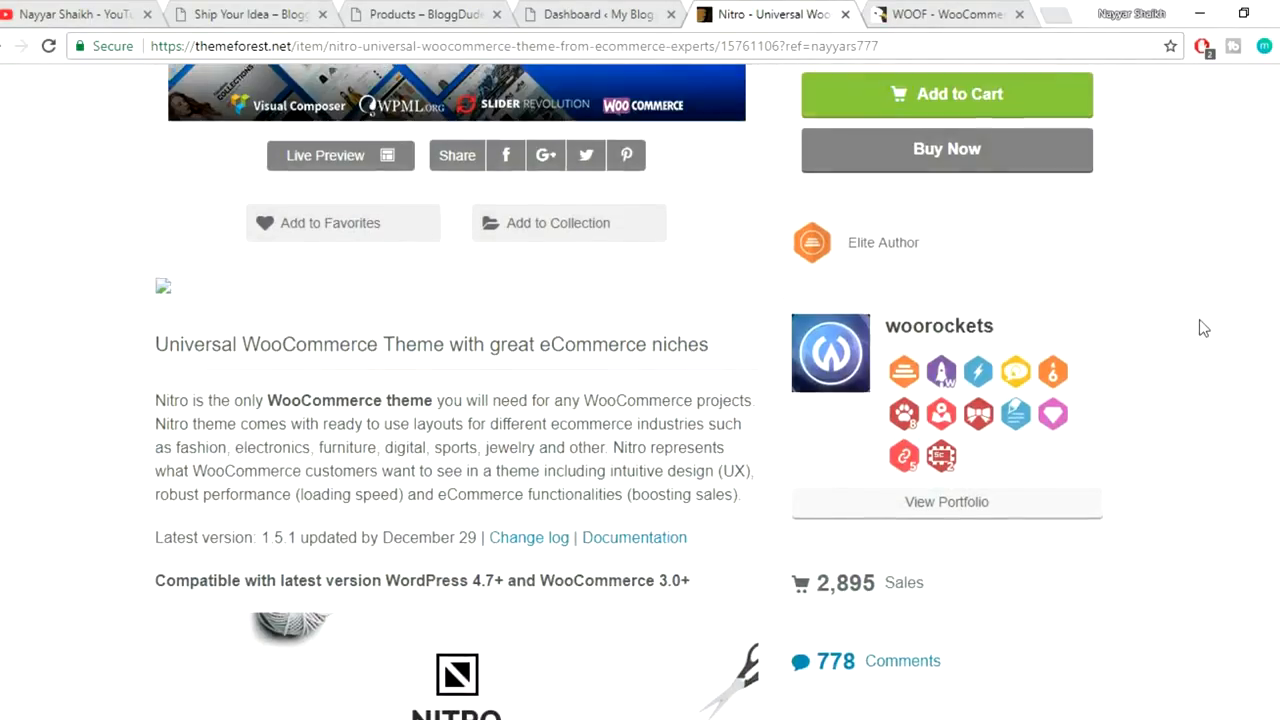
scroll(1199, 319, "up", 3)
- Highlight the WOOF plugin's regular license price, then return to the Nitro theme page
left_click(948, 10)
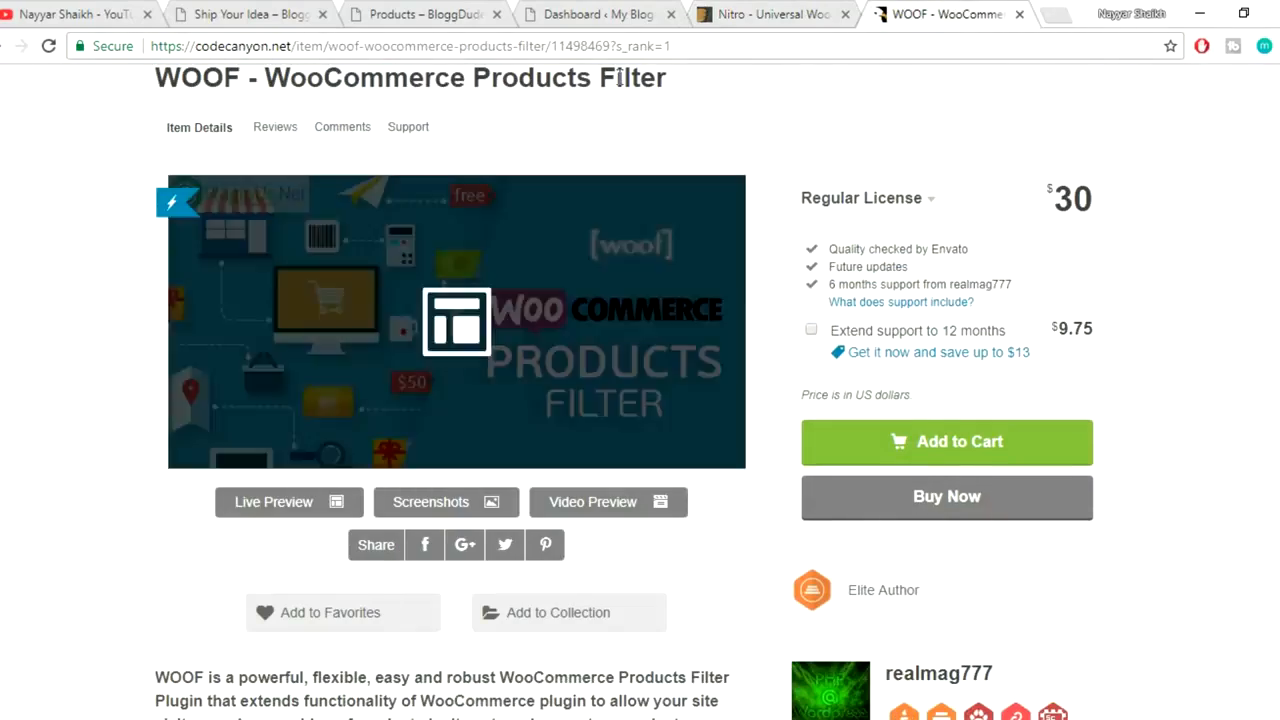
left_click_drag(1042, 205, 1100, 200)
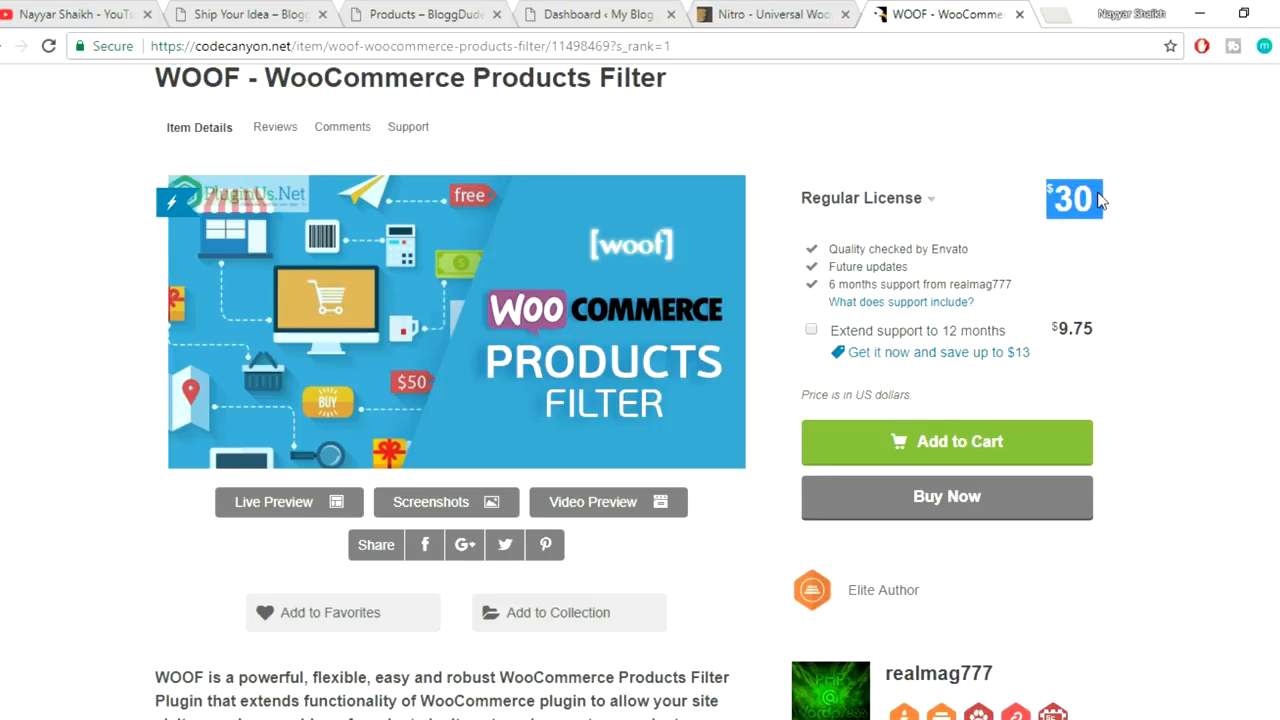
left_click(826, 8)
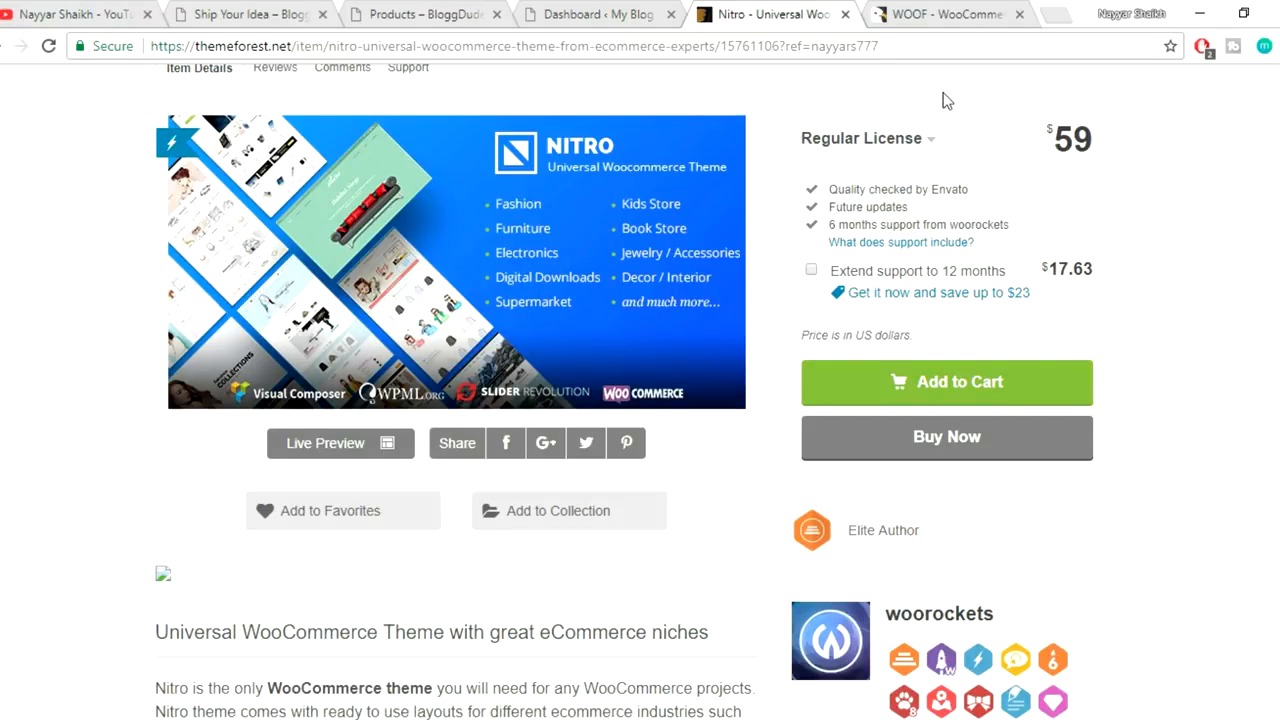
- Close the Nitro and WOOF pages and open the theme upload form in the WordPress dashboard
left_click(845, 16)
left_click(845, 16)
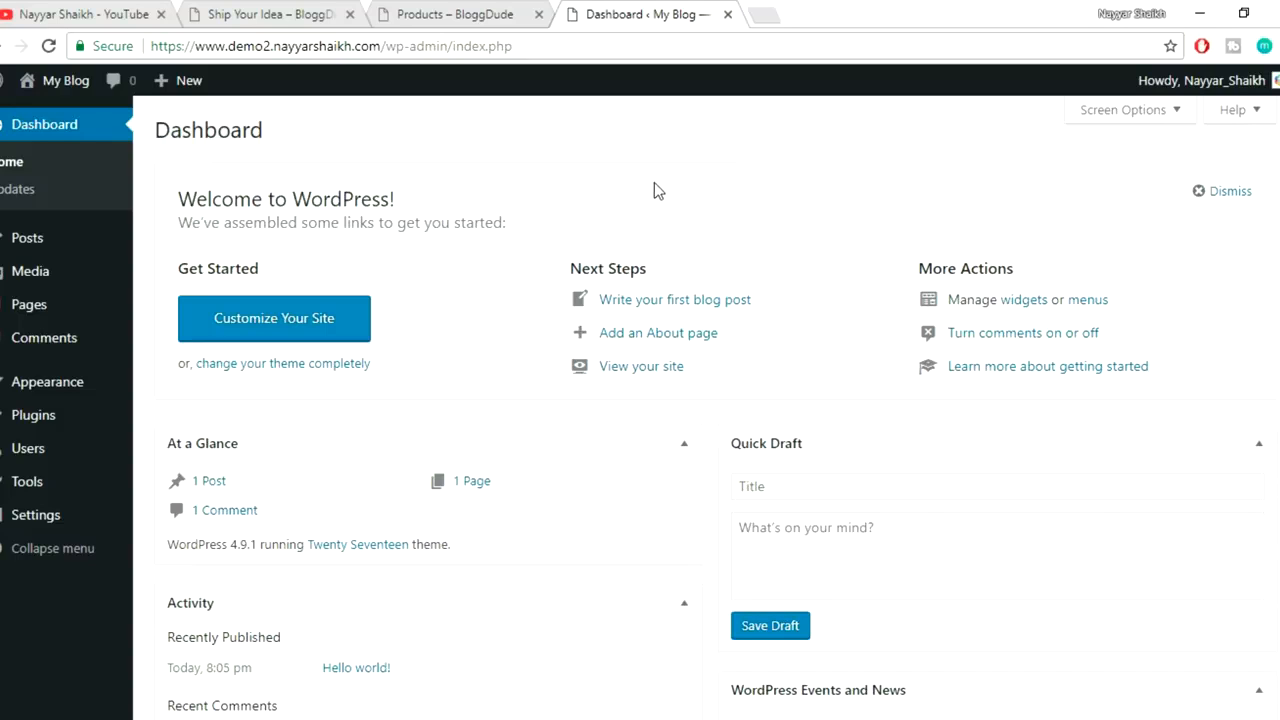
mouse_move(86, 393)
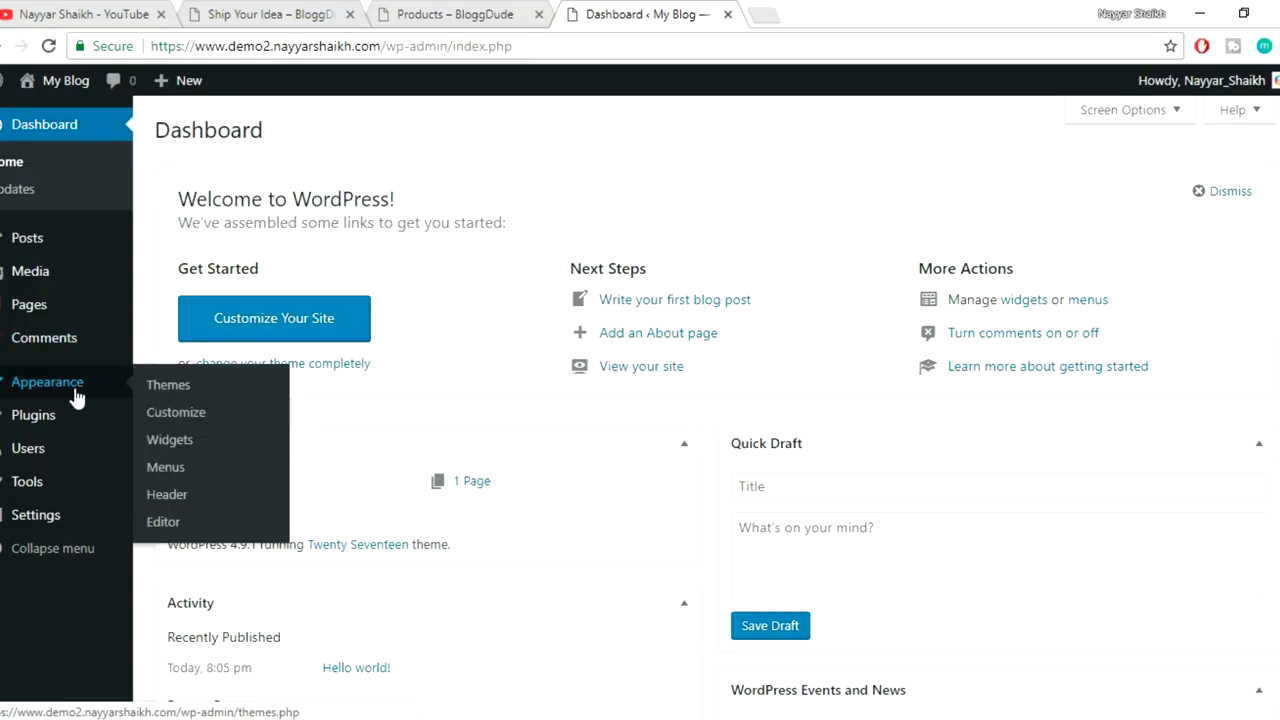
left_click(70, 385)
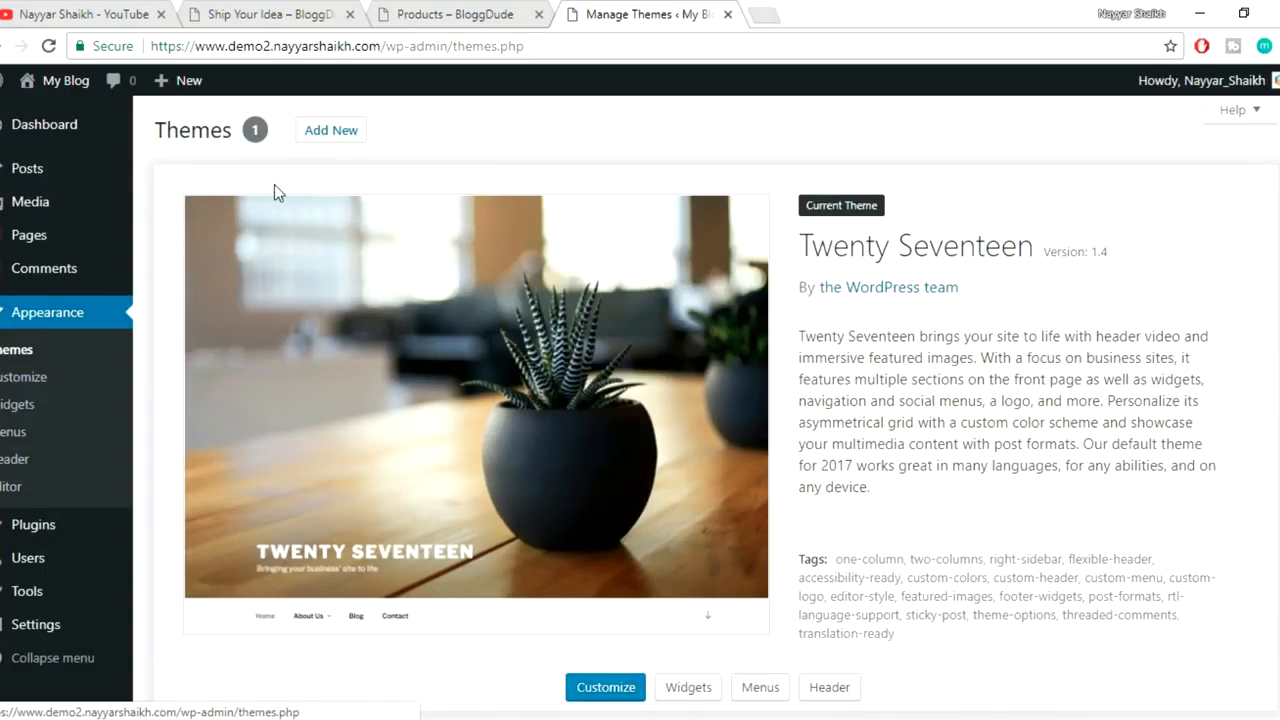
left_click(323, 134)
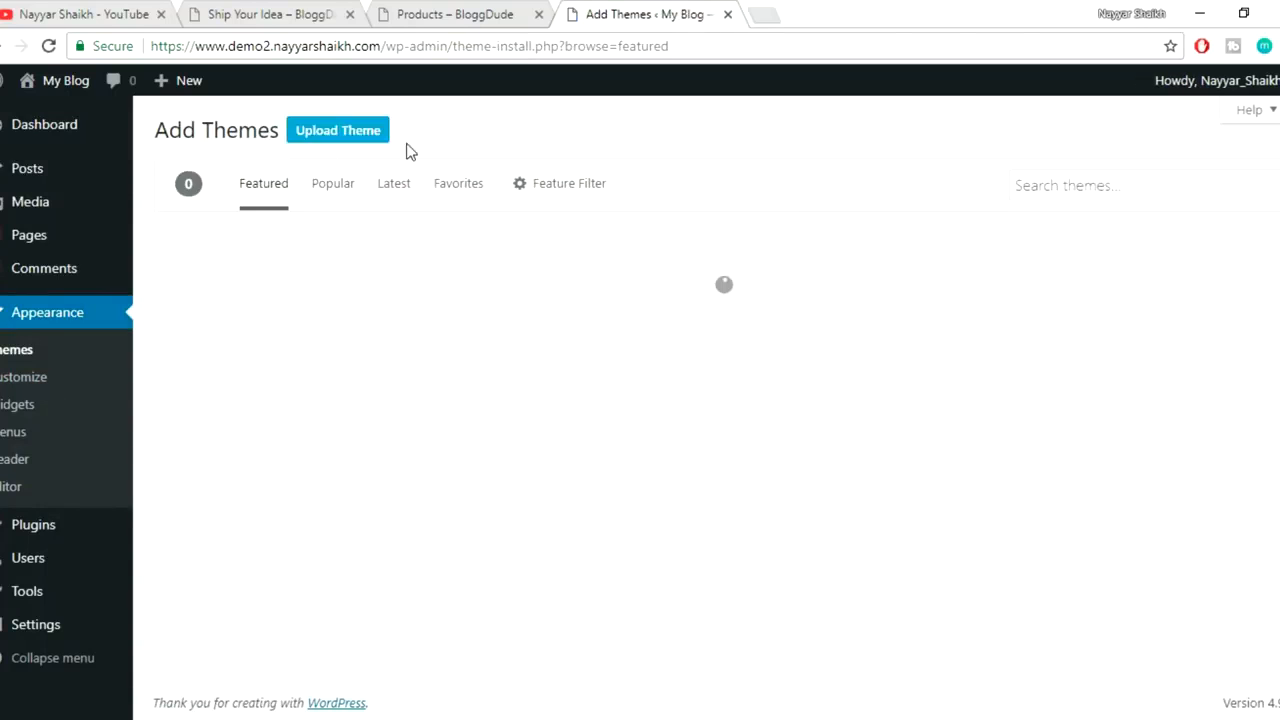
left_click(328, 135)
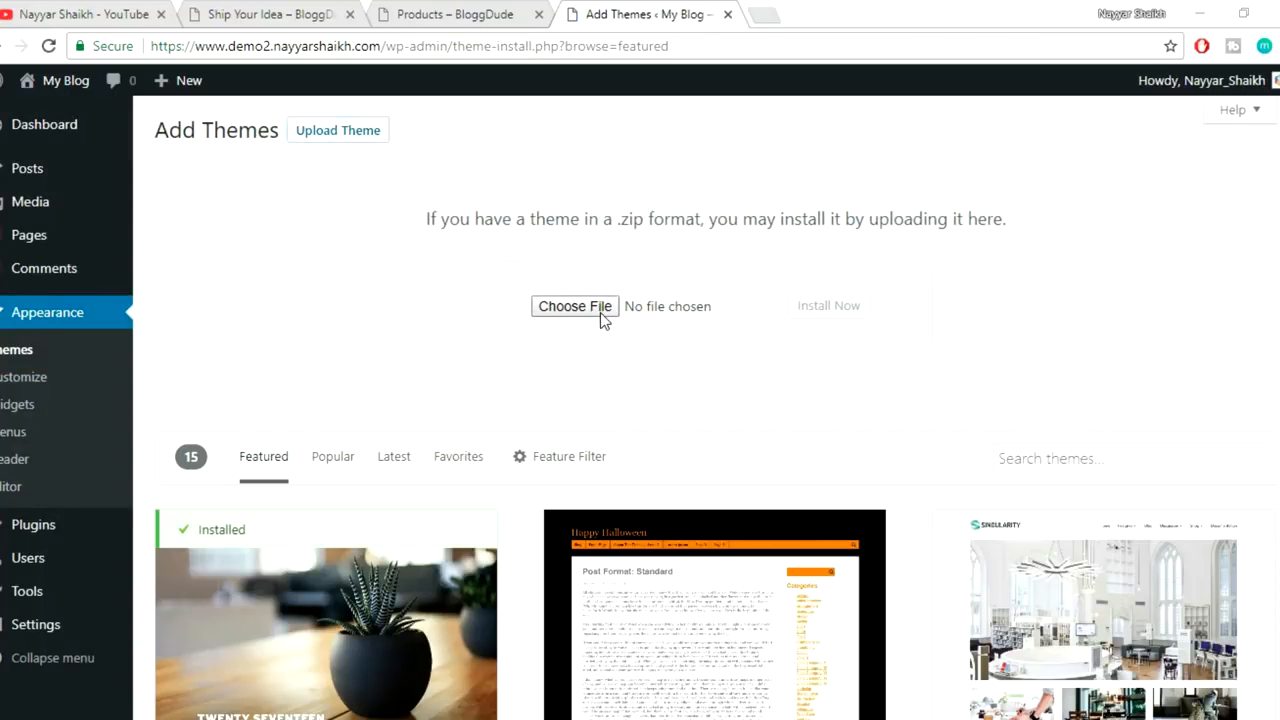
- Install the theme from the wr-nitro_1.2.4_install ZIP file and activate it
left_click(600, 312)
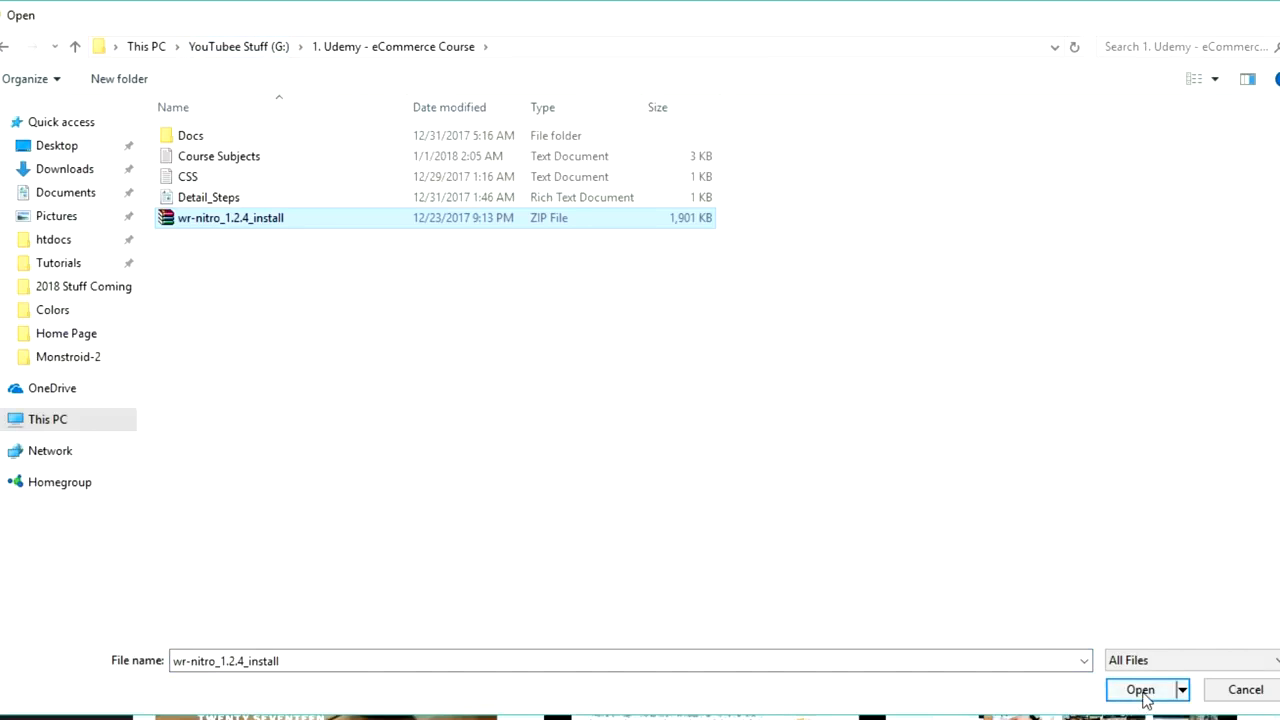
left_click(1143, 690)
left_click(808, 312)
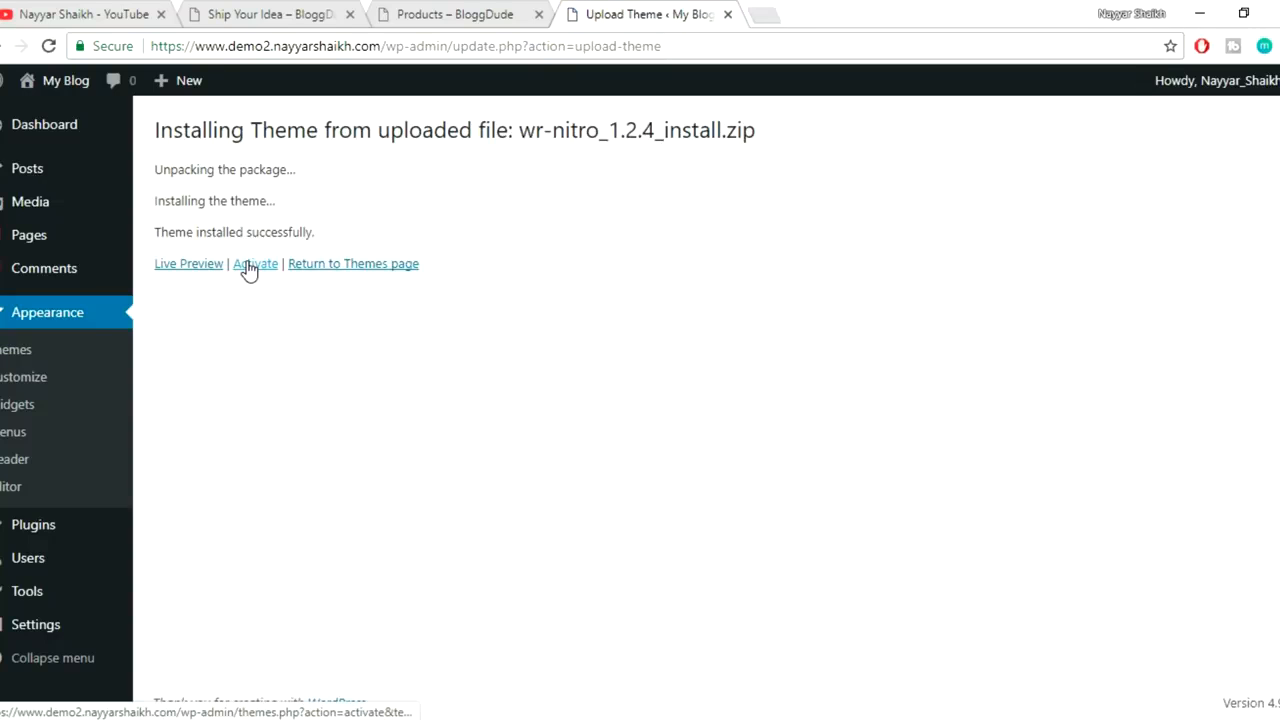
left_click(250, 266)
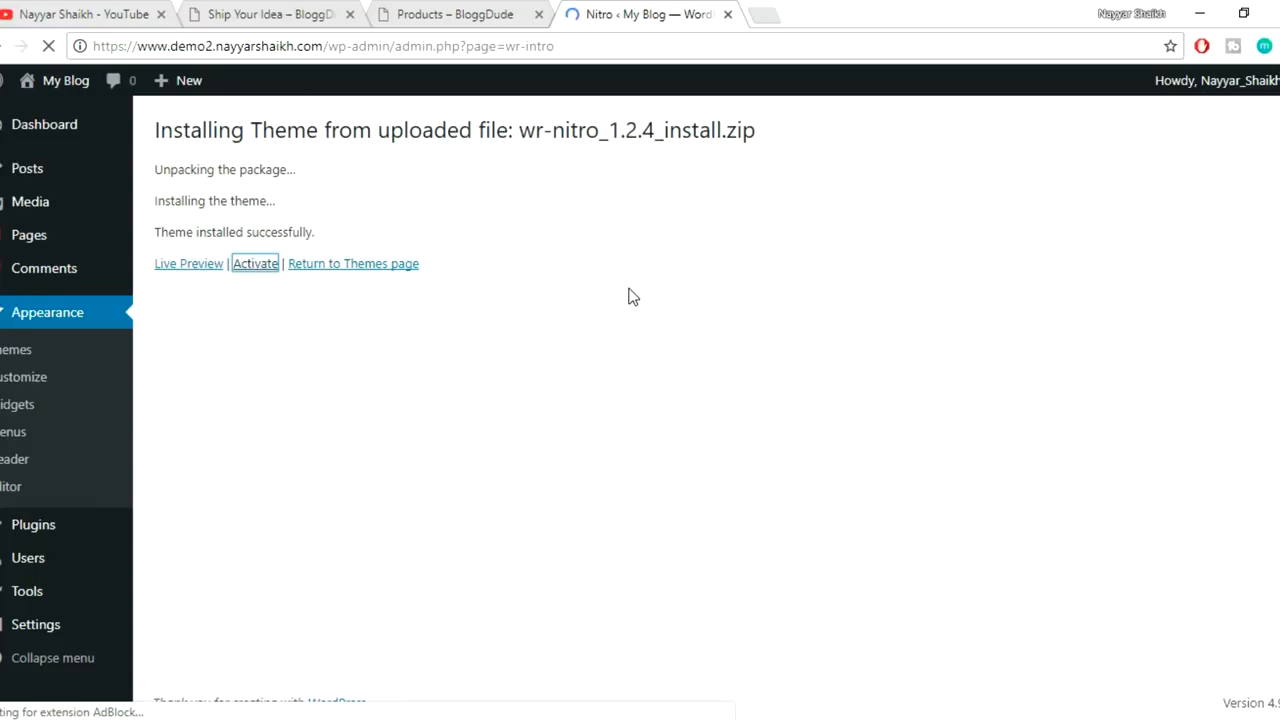
- Read the Nitro notice listing the theme's required and recommended plugins
left_click_drag(175, 179, 519, 233)
left_click(533, 245)
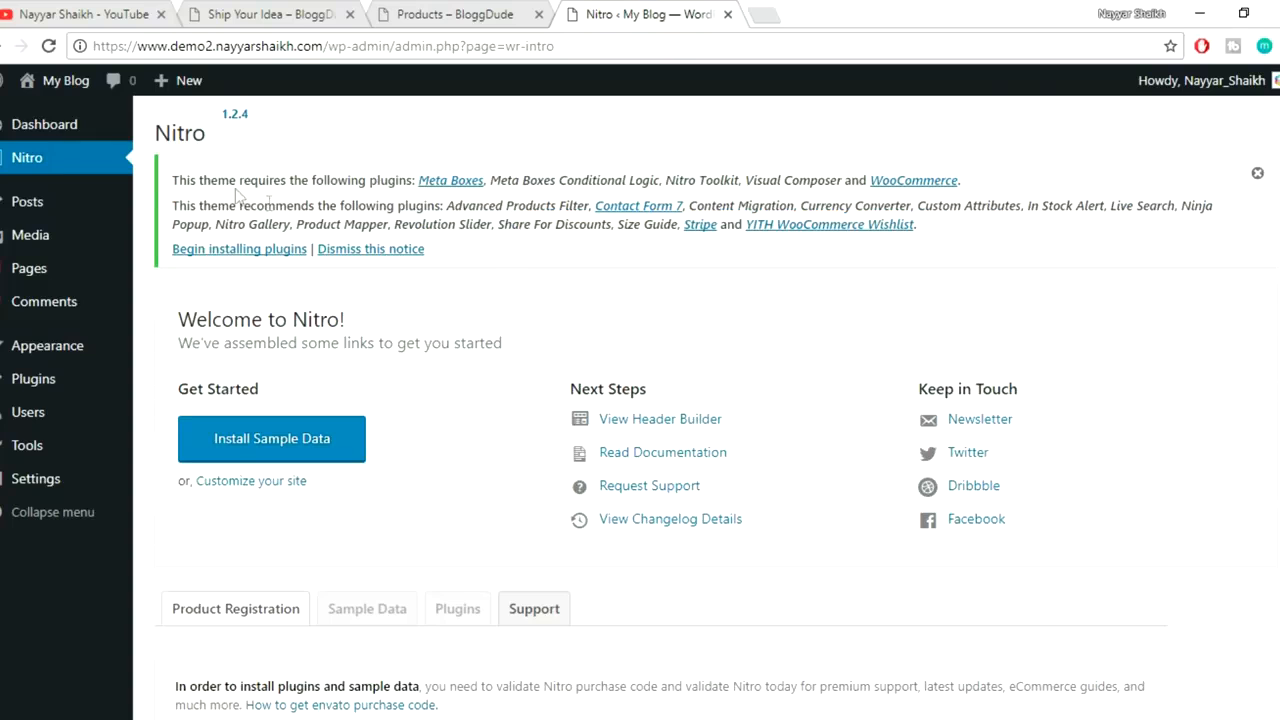
left_click_drag(188, 180, 677, 255)
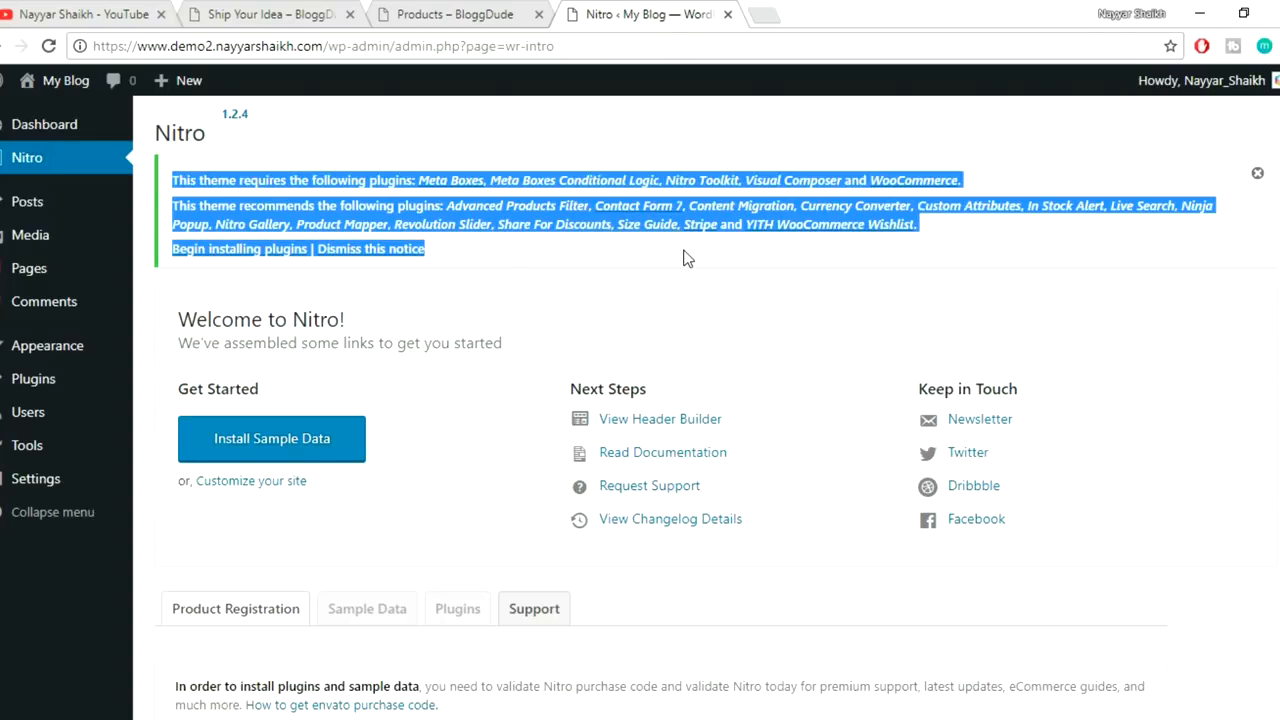
left_click(685, 258)
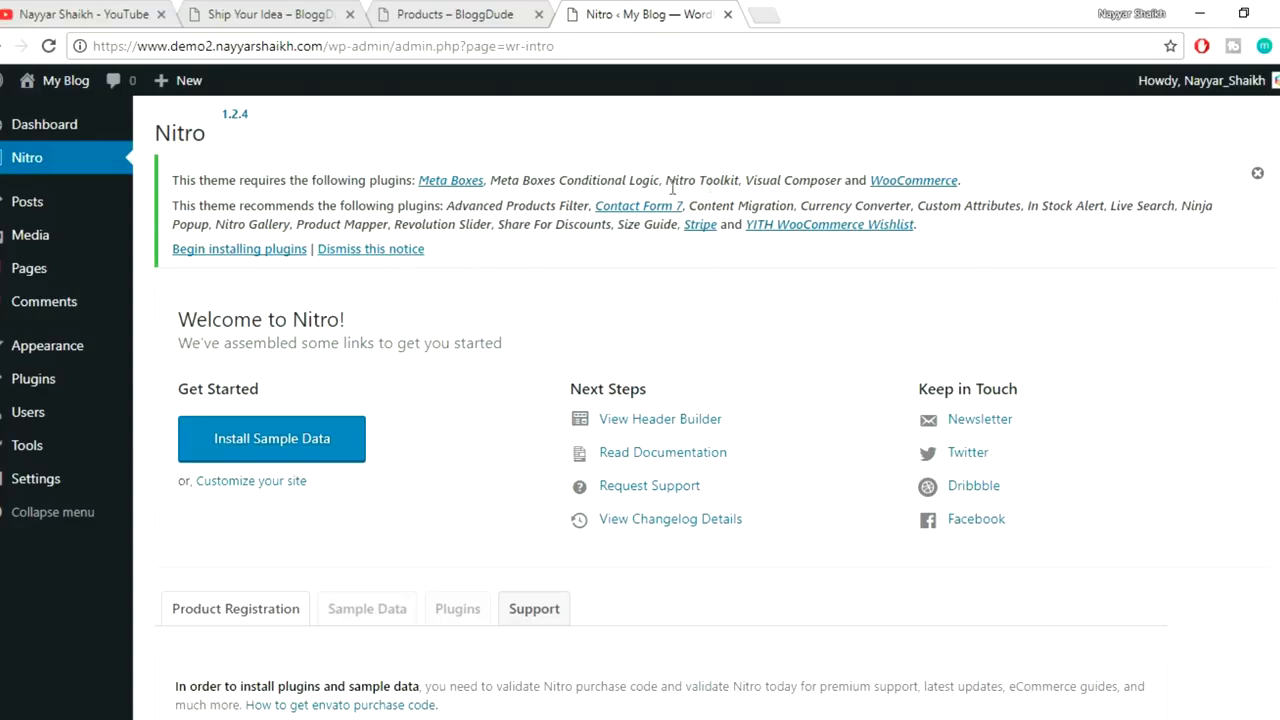
- Open Nitro's plugin installation list and look through it, highlighting the Advanced Products Filter entry
left_click(226, 252)
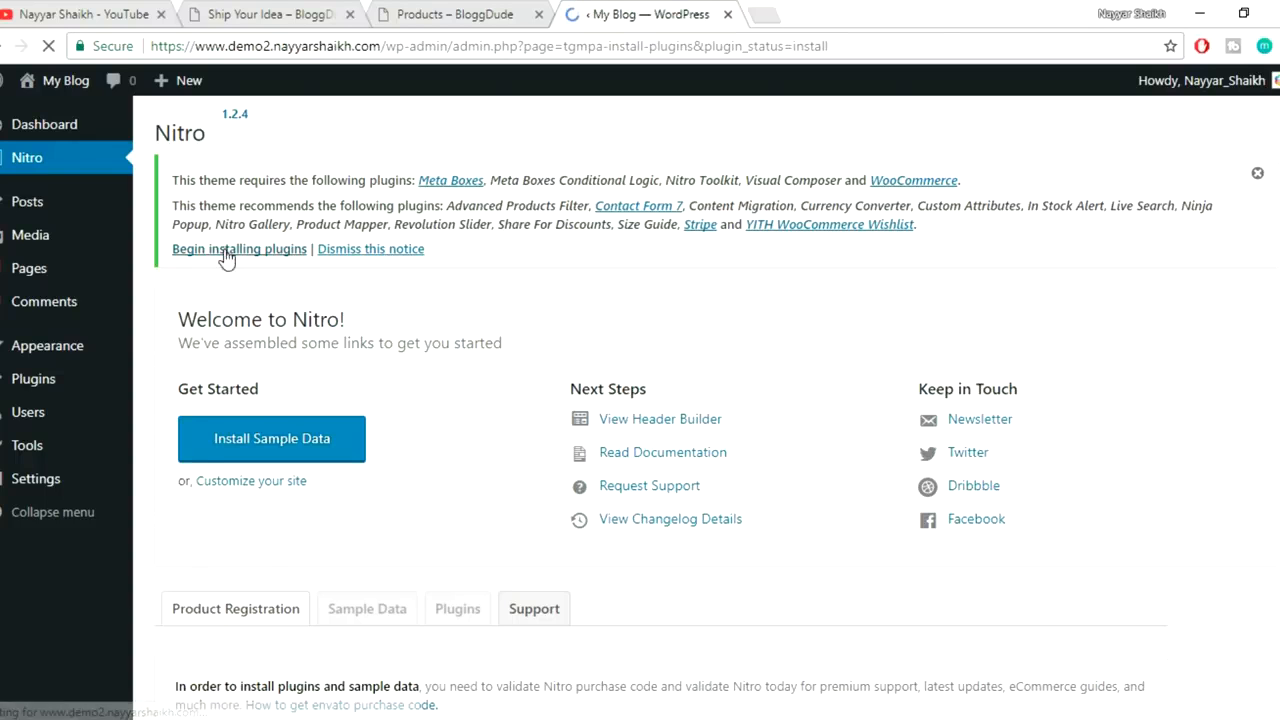
scroll(383, 355, "down", 8)
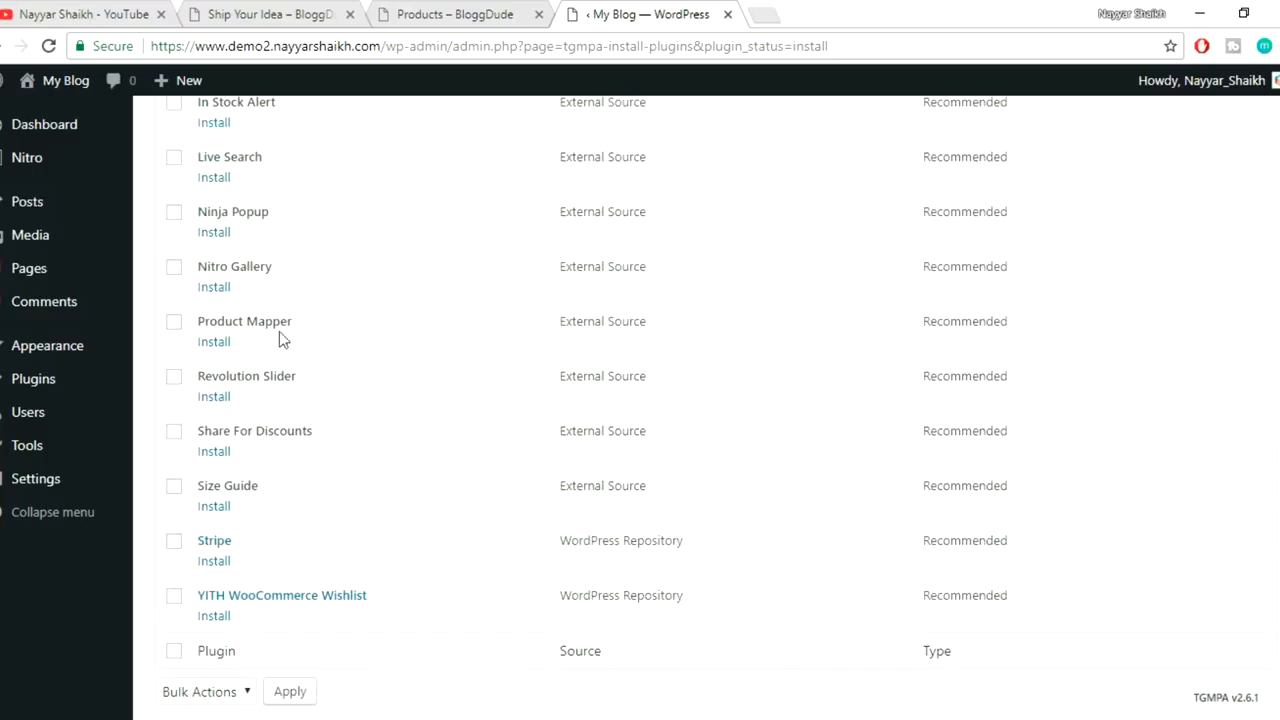
scroll(445, 395, "down", 1)
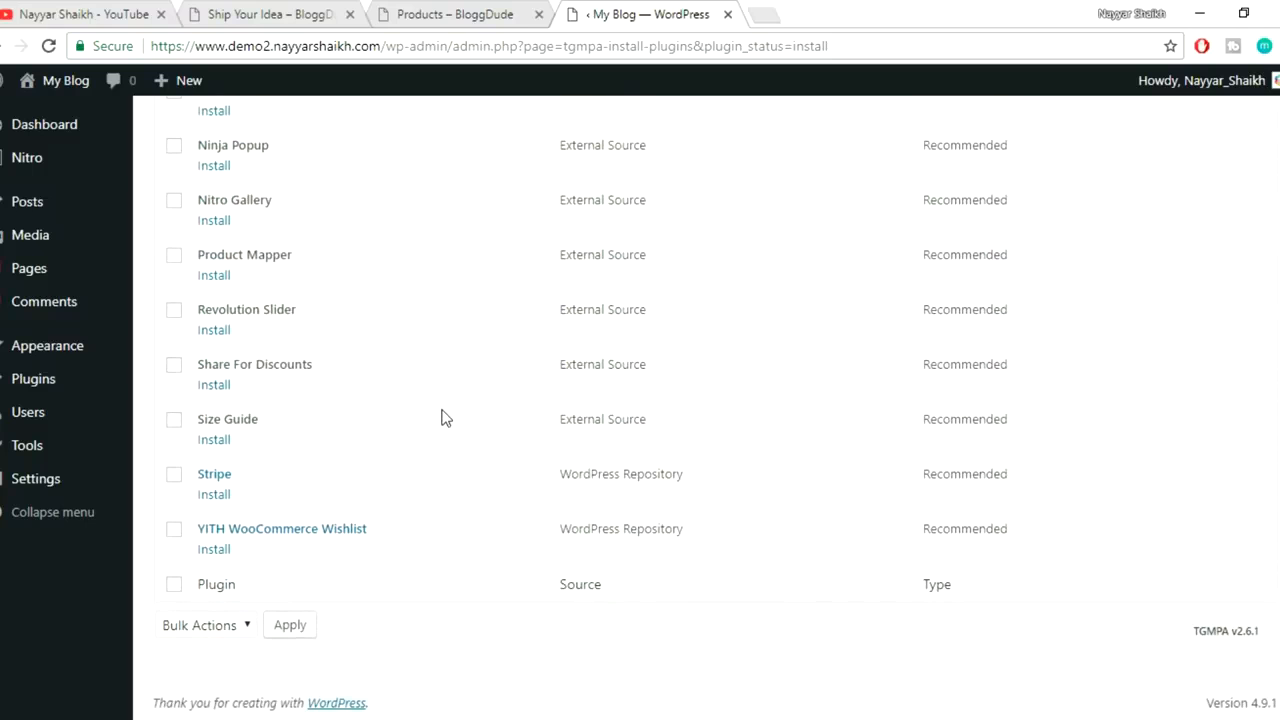
scroll(445, 418, "up", 1)
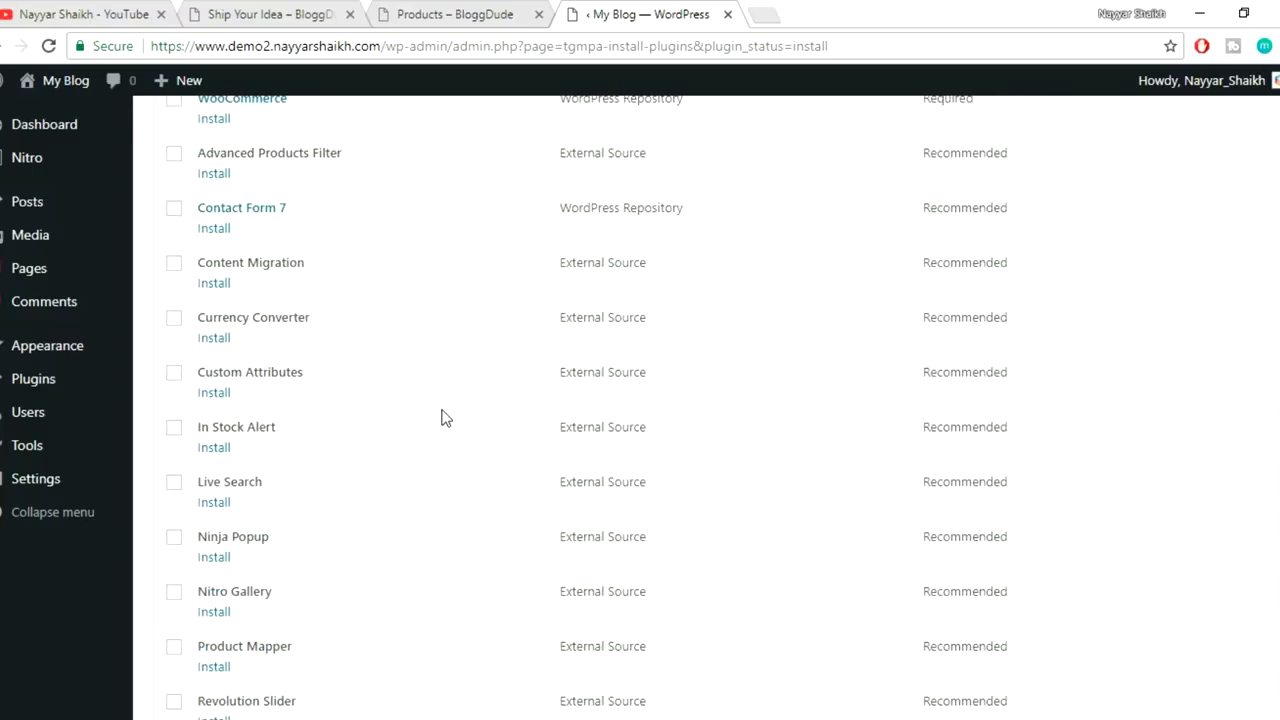
scroll(431, 386, "up", 1)
left_click_drag(357, 250, 187, 252)
left_click(345, 263)
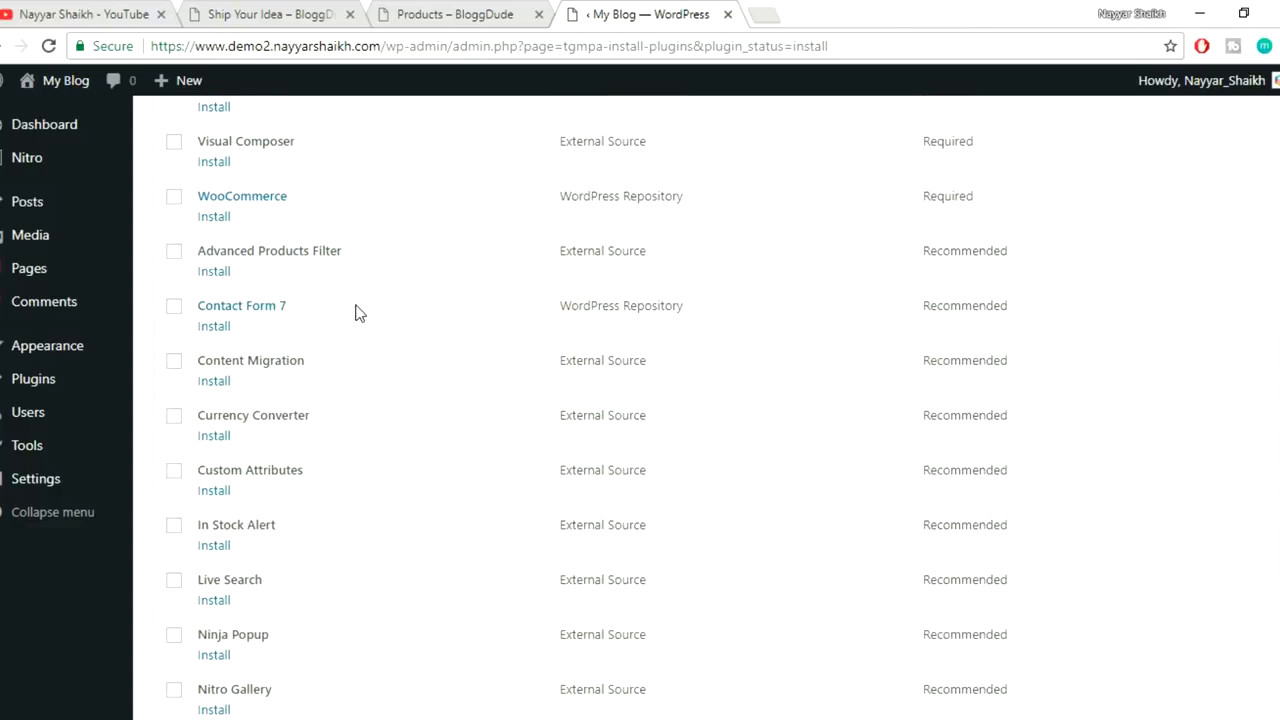
scroll(357, 312, "up", 1)
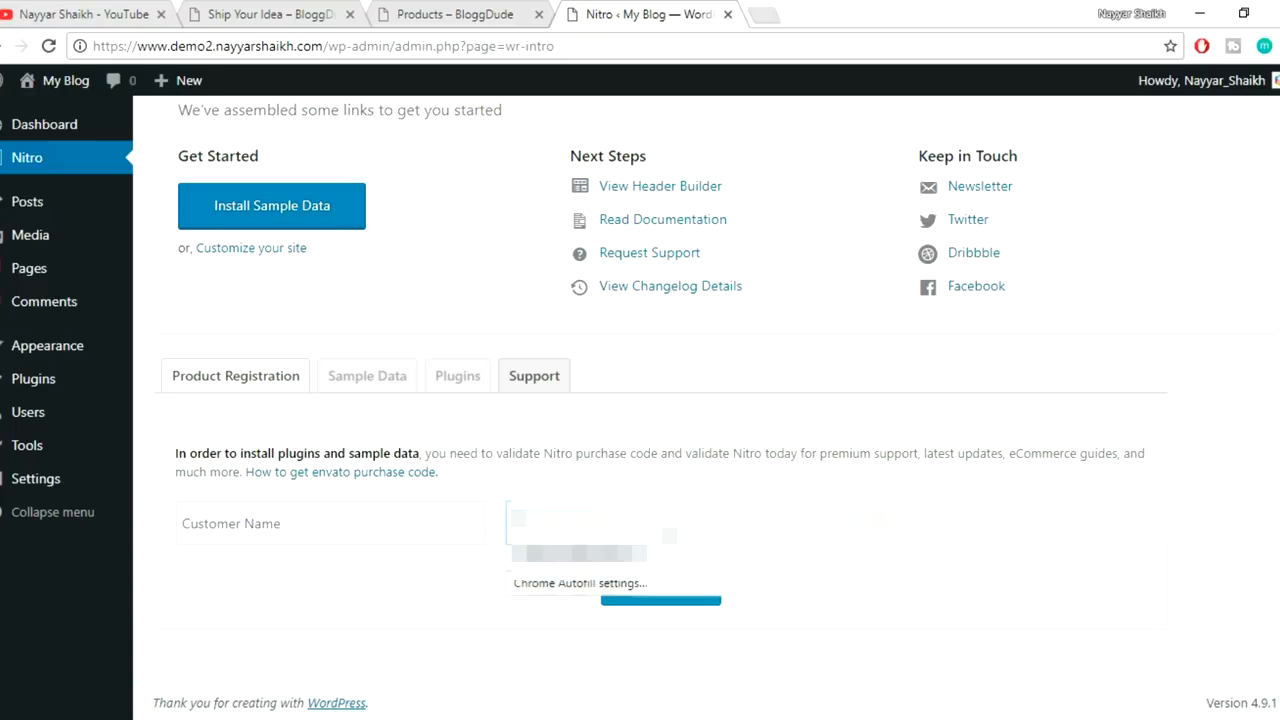
- Fill in the account e-mail and Envato purchase code in Nitro's product registration and validate them
left_click(669, 553)
left_click(881, 535)
left_click(895, 553)
left_click(862, 581)
left_click(1106, 520)
key("BackSpace")
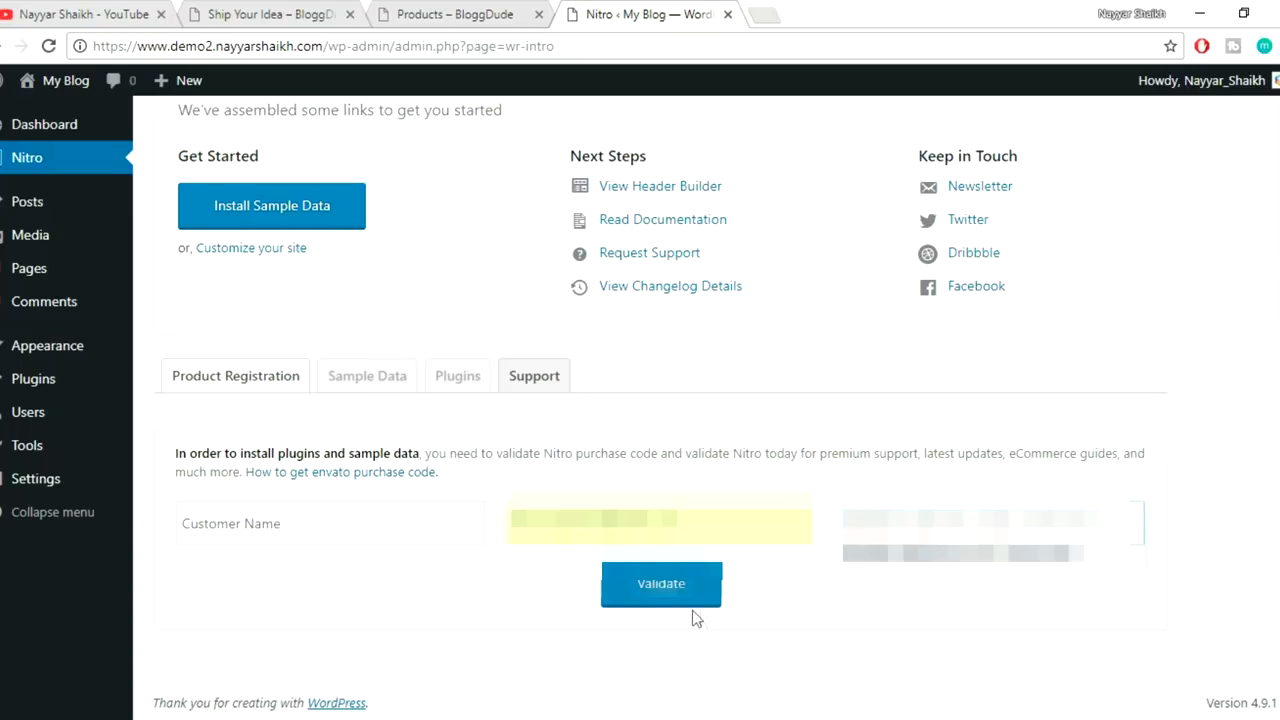
left_click(680, 599)
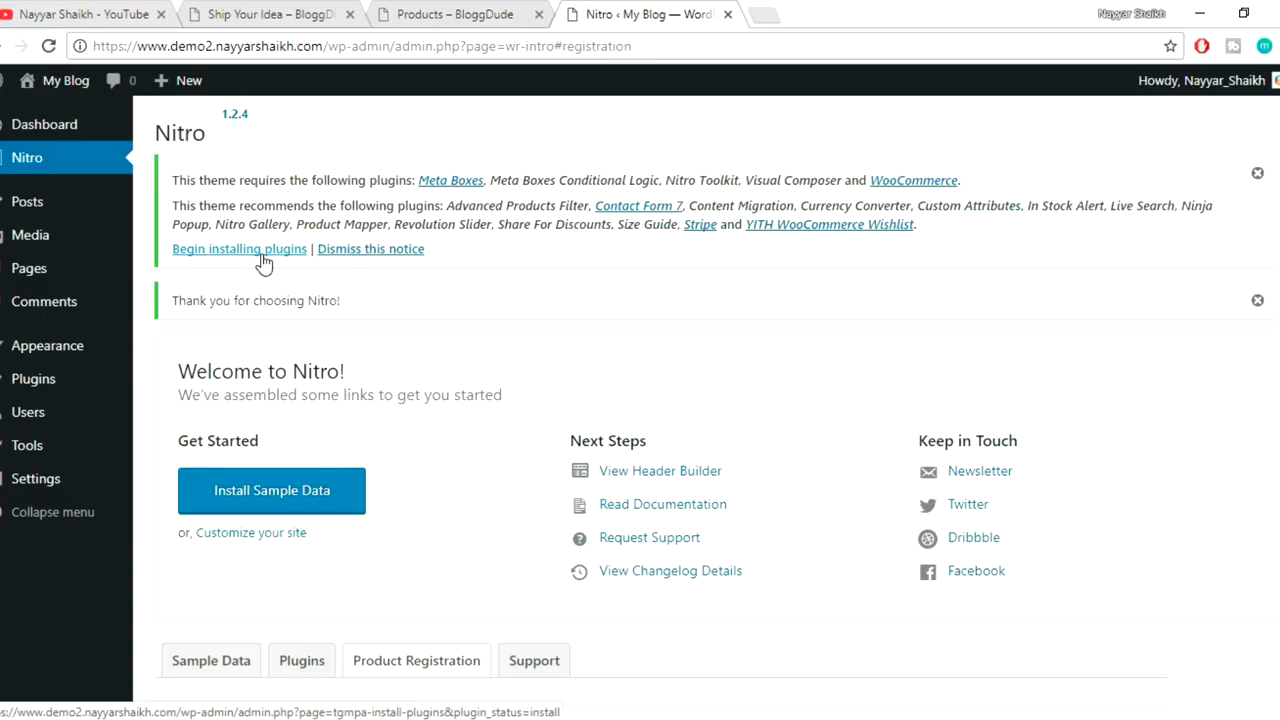
- Install the WooCommerce, Advanced Products Filter and Custom Attributes plugins together from Nitro's plugin installation list
left_click(264, 262)
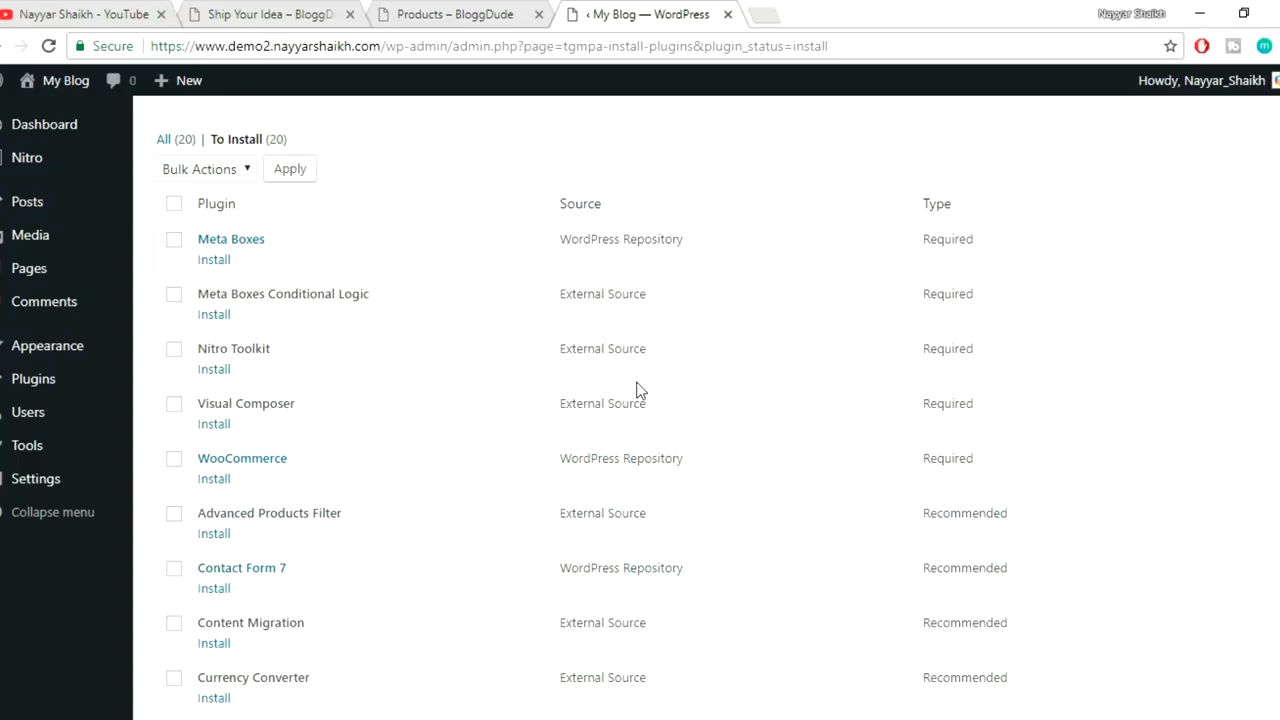
left_click(174, 460)
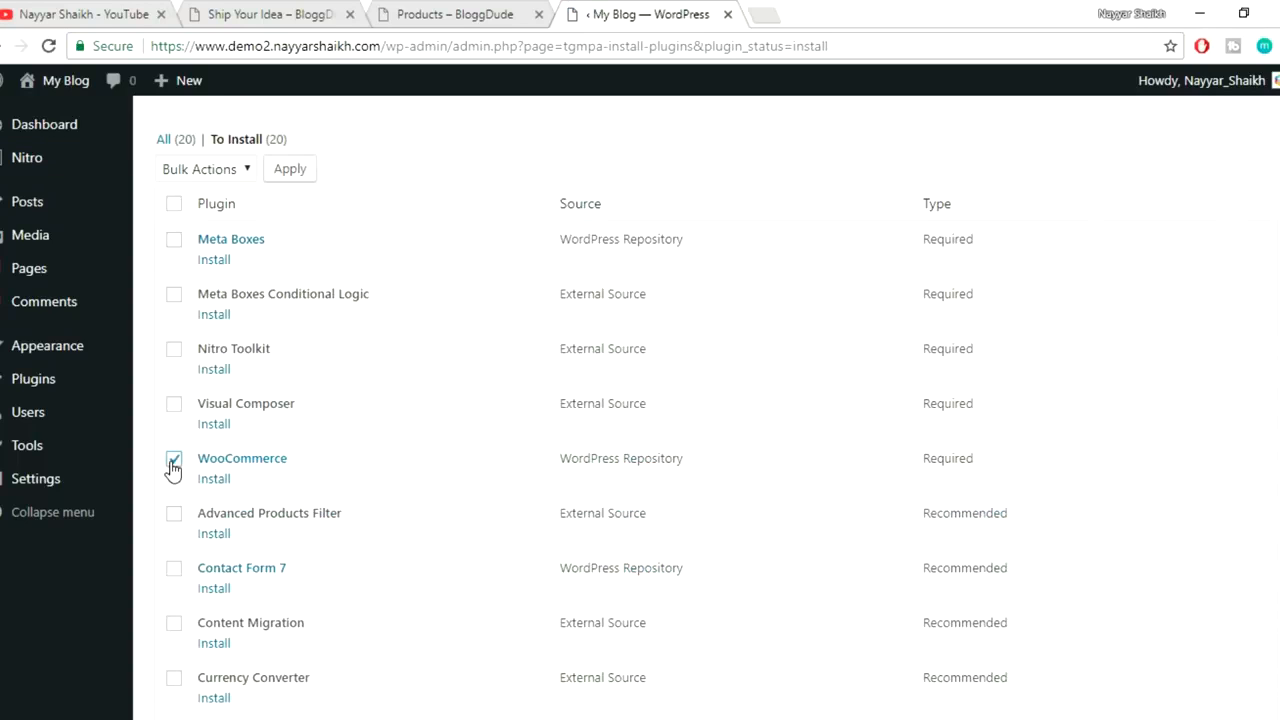
left_click(174, 516)
scroll(355, 470, "down", 1)
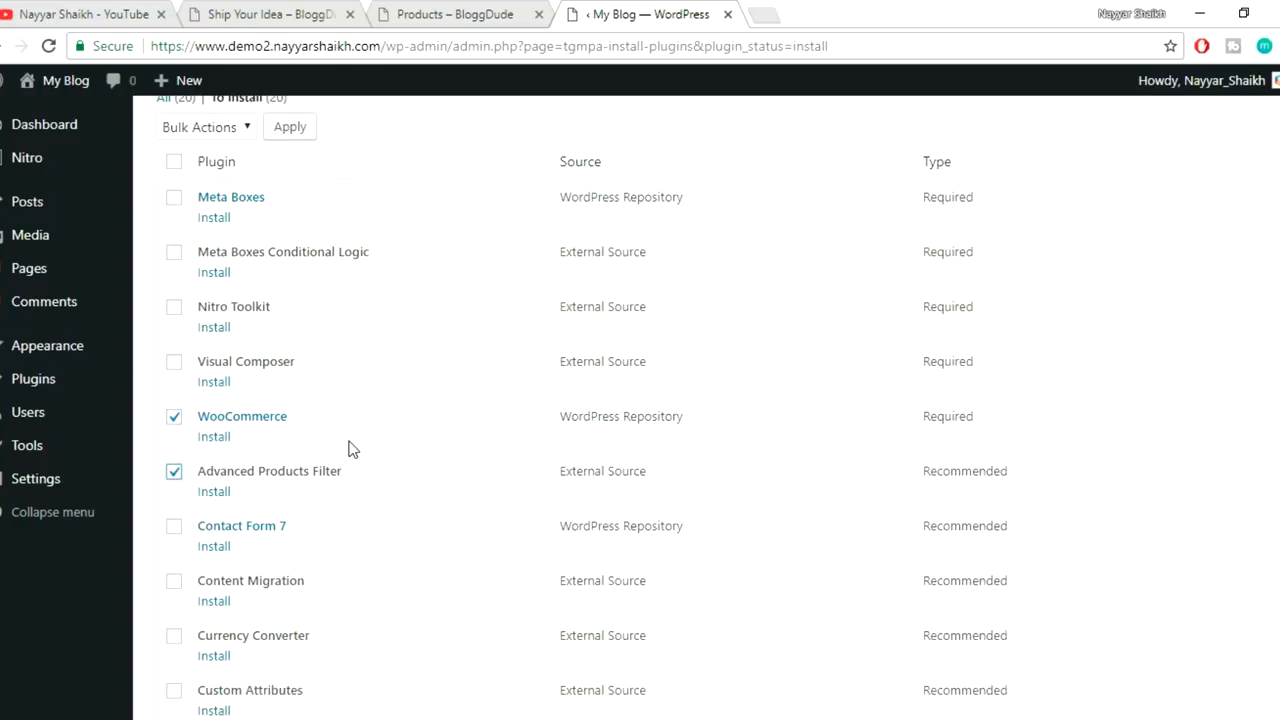
scroll(412, 451, "down", 1)
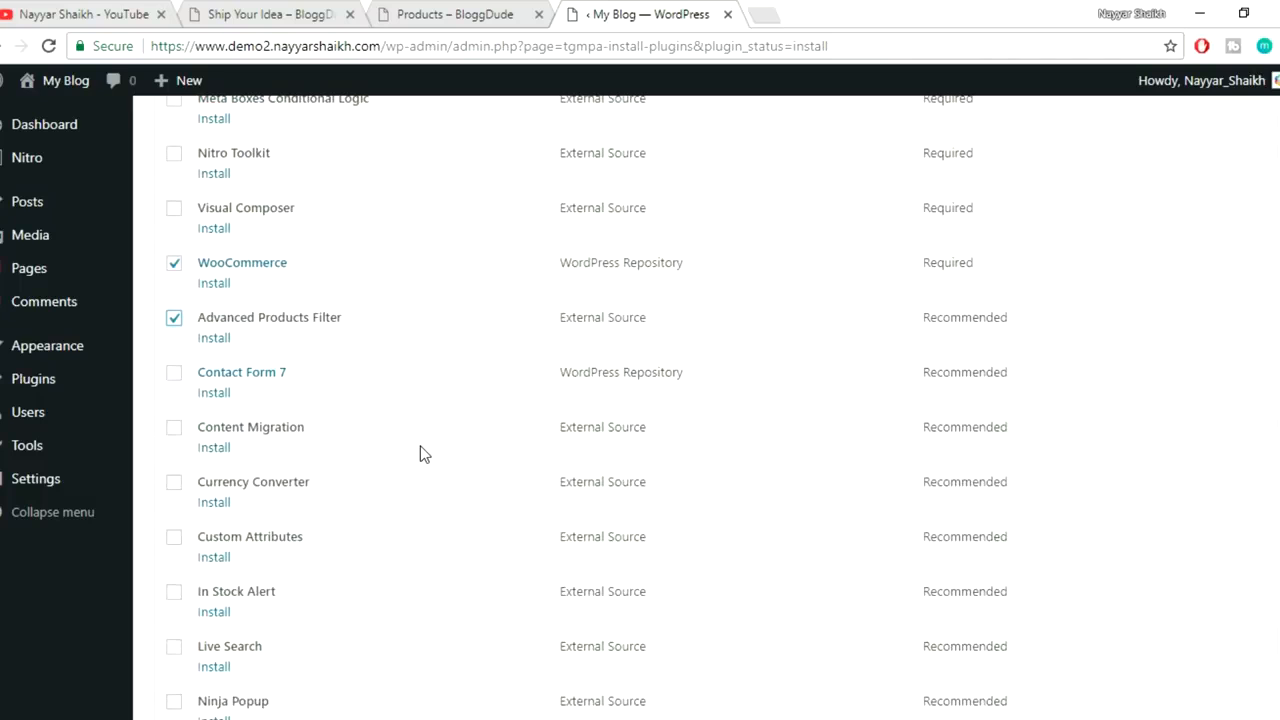
scroll(420, 453, "down", 2)
left_click(174, 441)
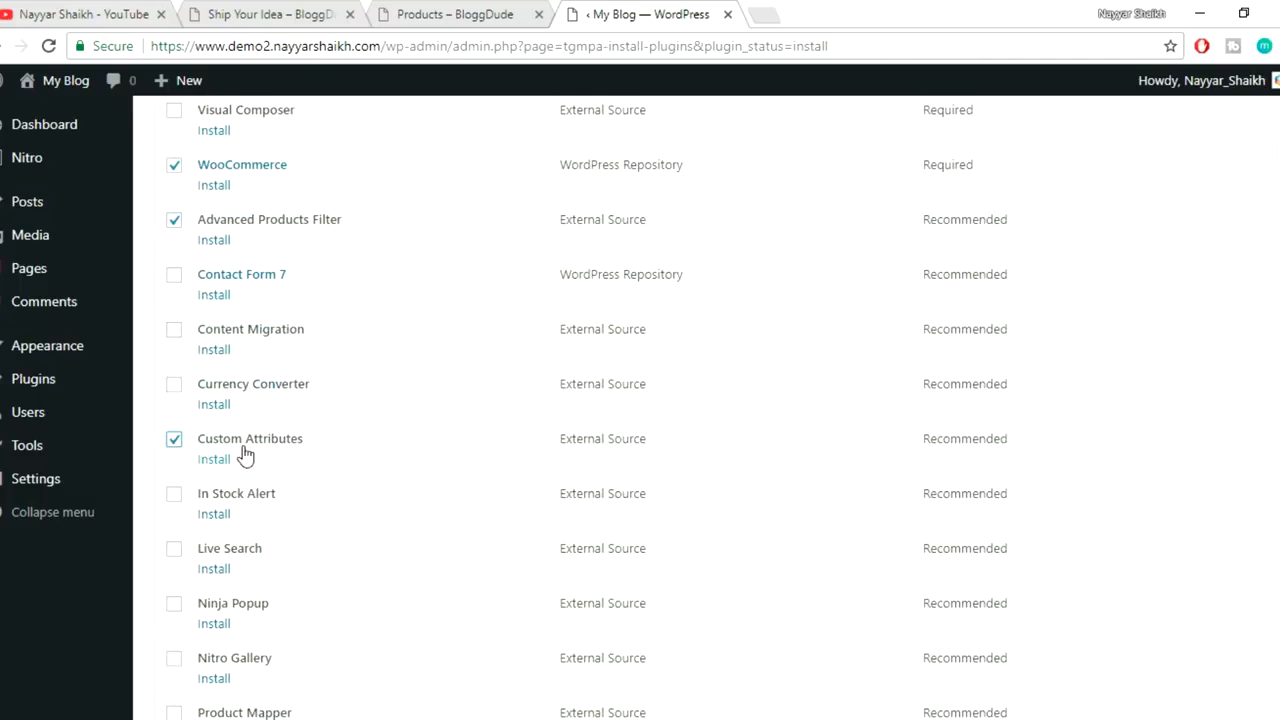
scroll(328, 495, "down", 2)
scroll(328, 503, "down", 3)
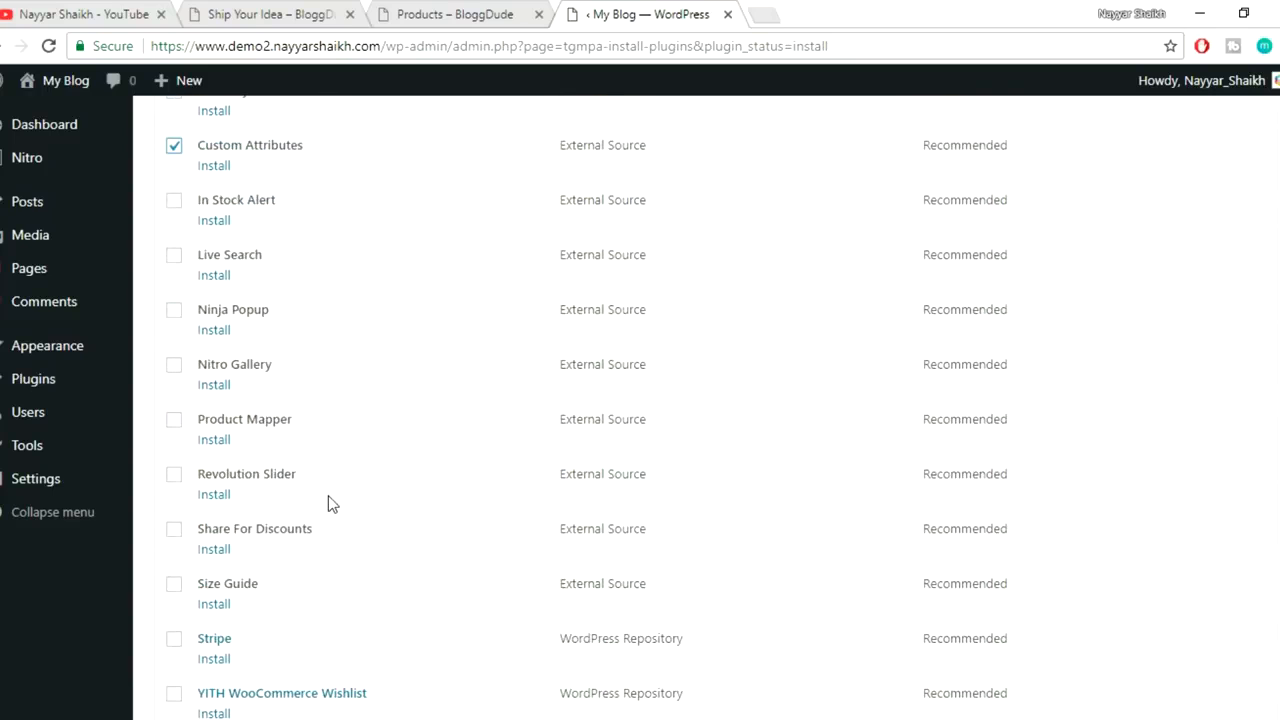
left_click(228, 628)
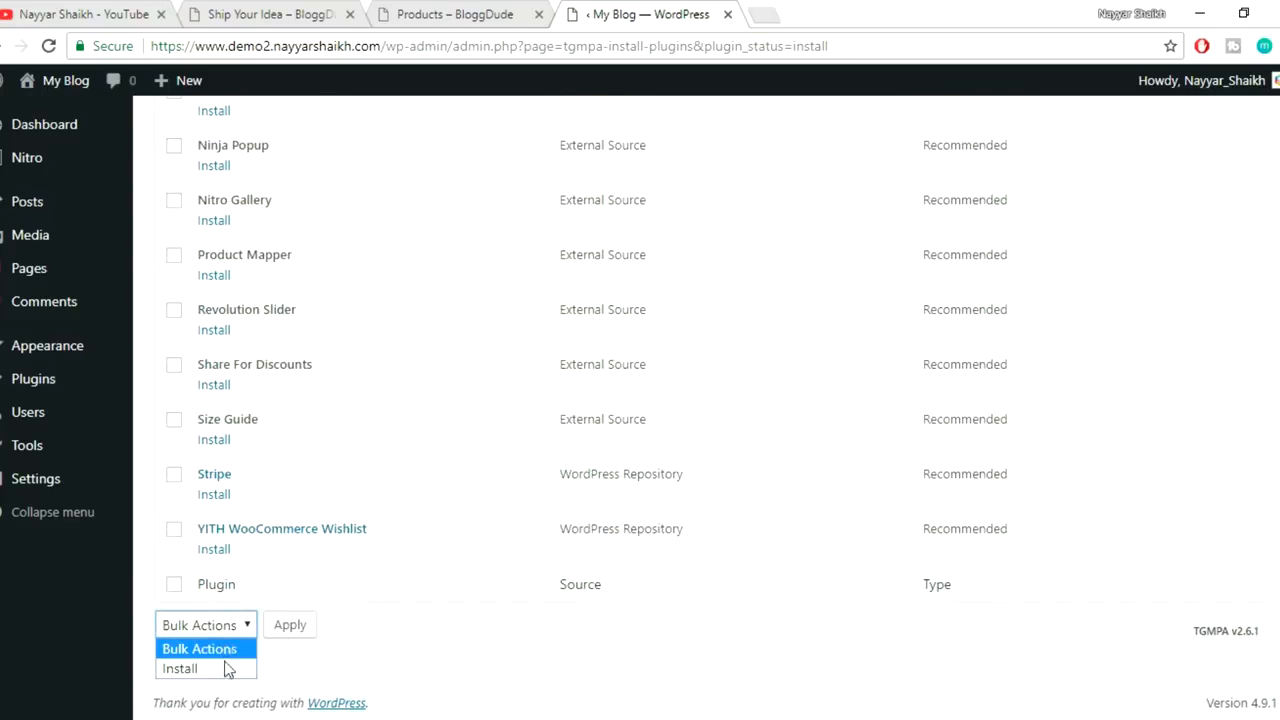
left_click(220, 671)
left_click(310, 634)
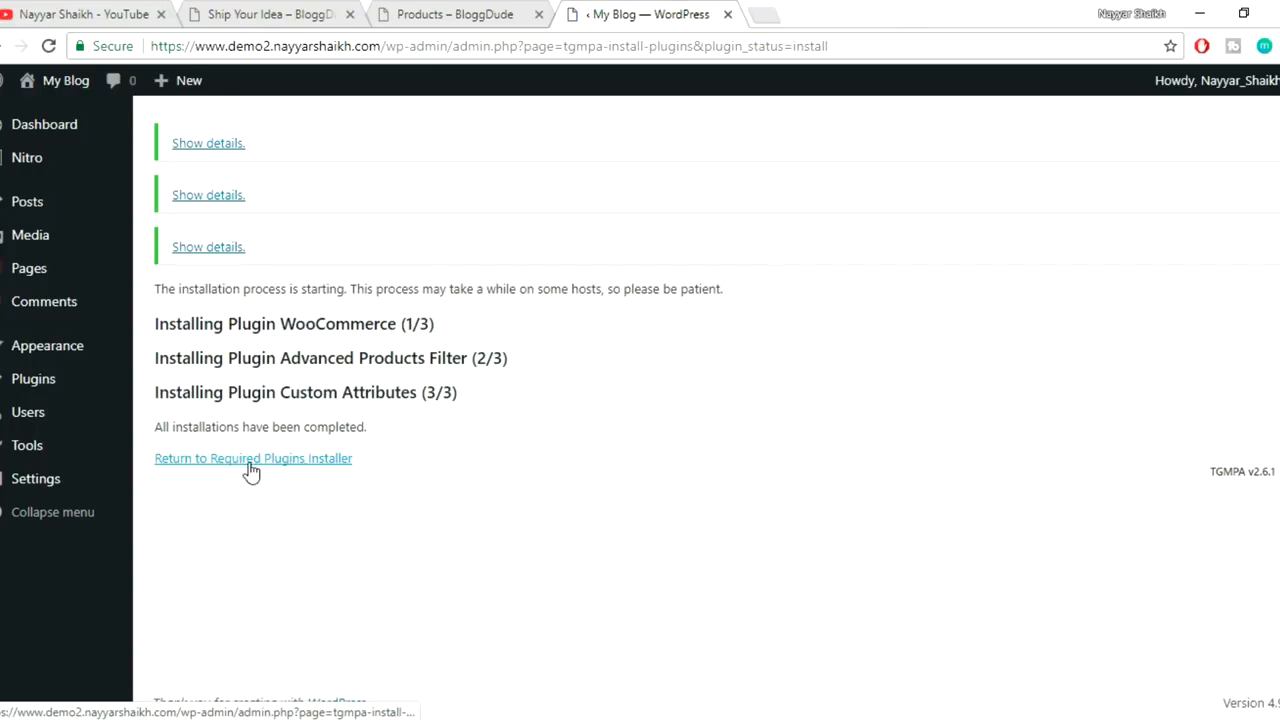
- Return to the required plugins list and activate WooCommerce, Advanced Products Filter and Custom Attributes together
left_click(290, 462)
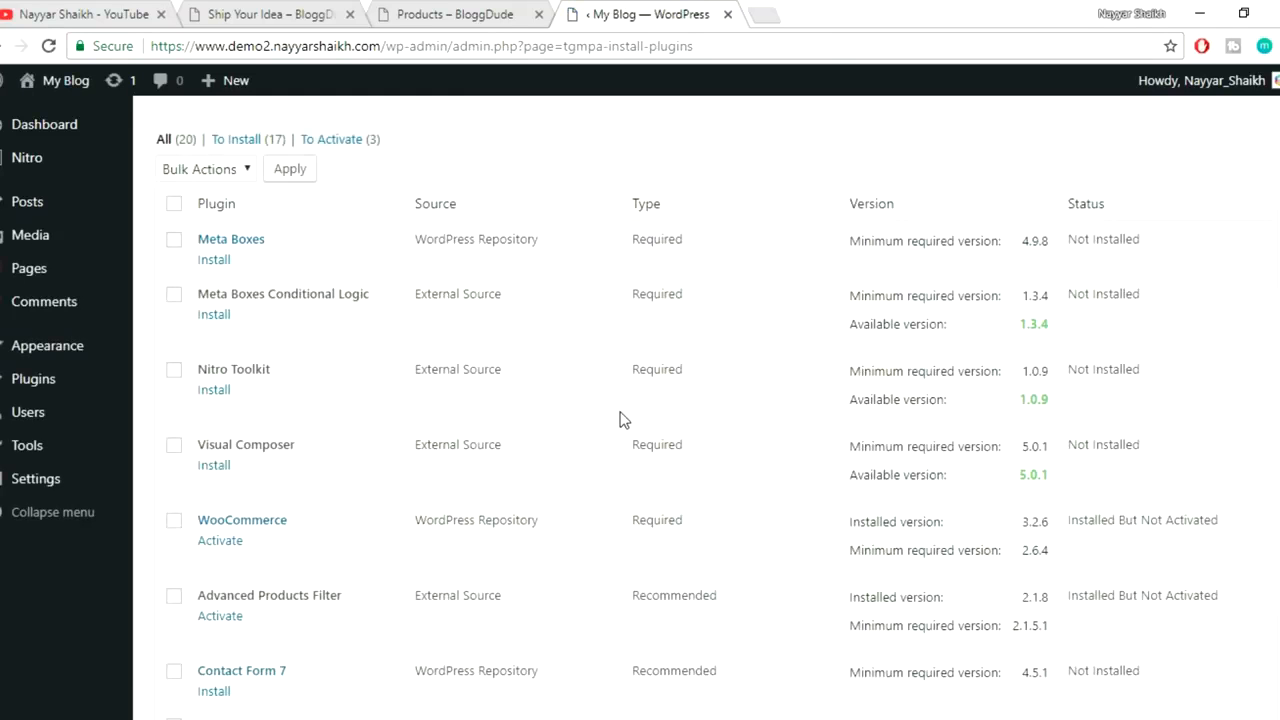
scroll(620, 418, "down", 1)
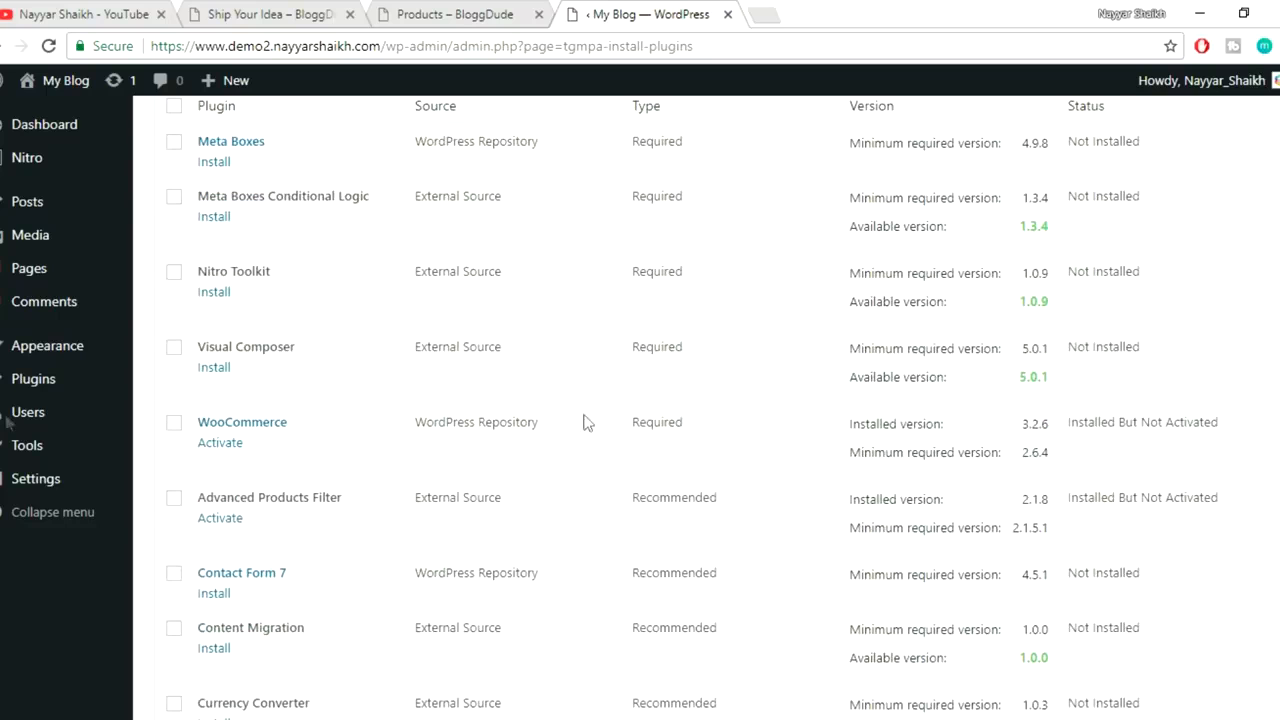
left_click(173, 424)
left_click(174, 500)
scroll(591, 491, "down", 3)
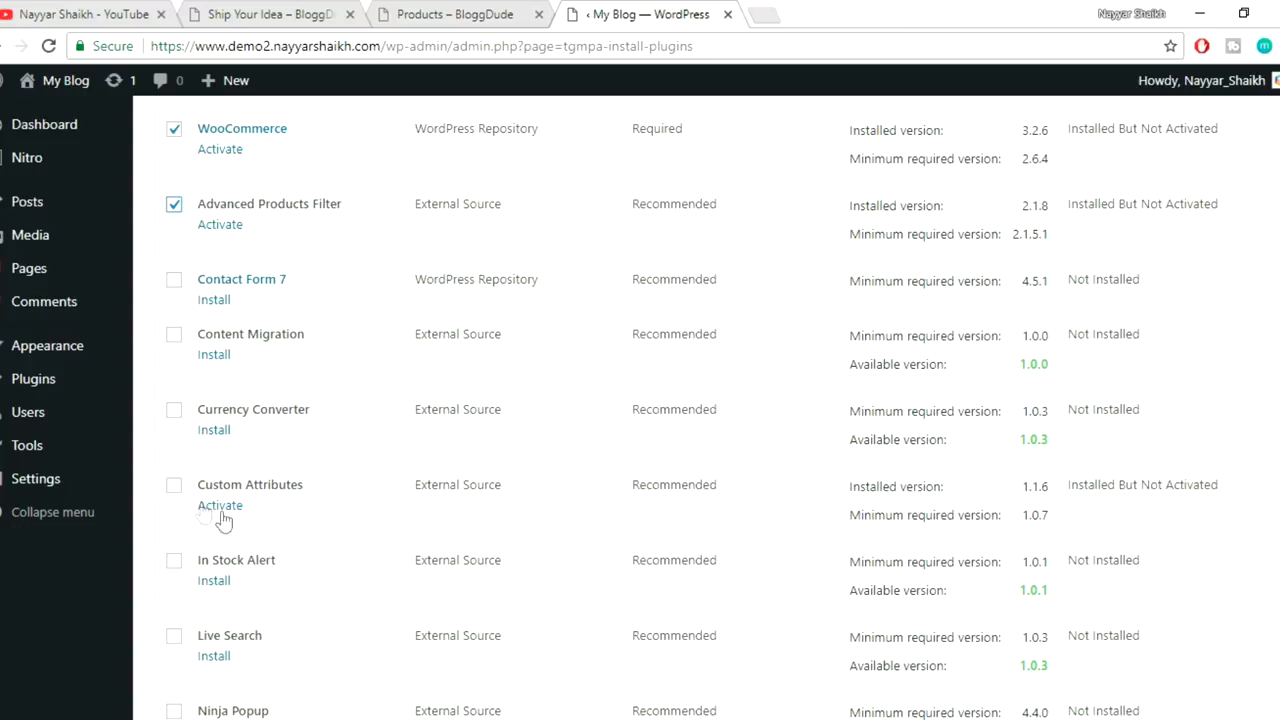
left_click(174, 489)
scroll(491, 487, "down", 2)
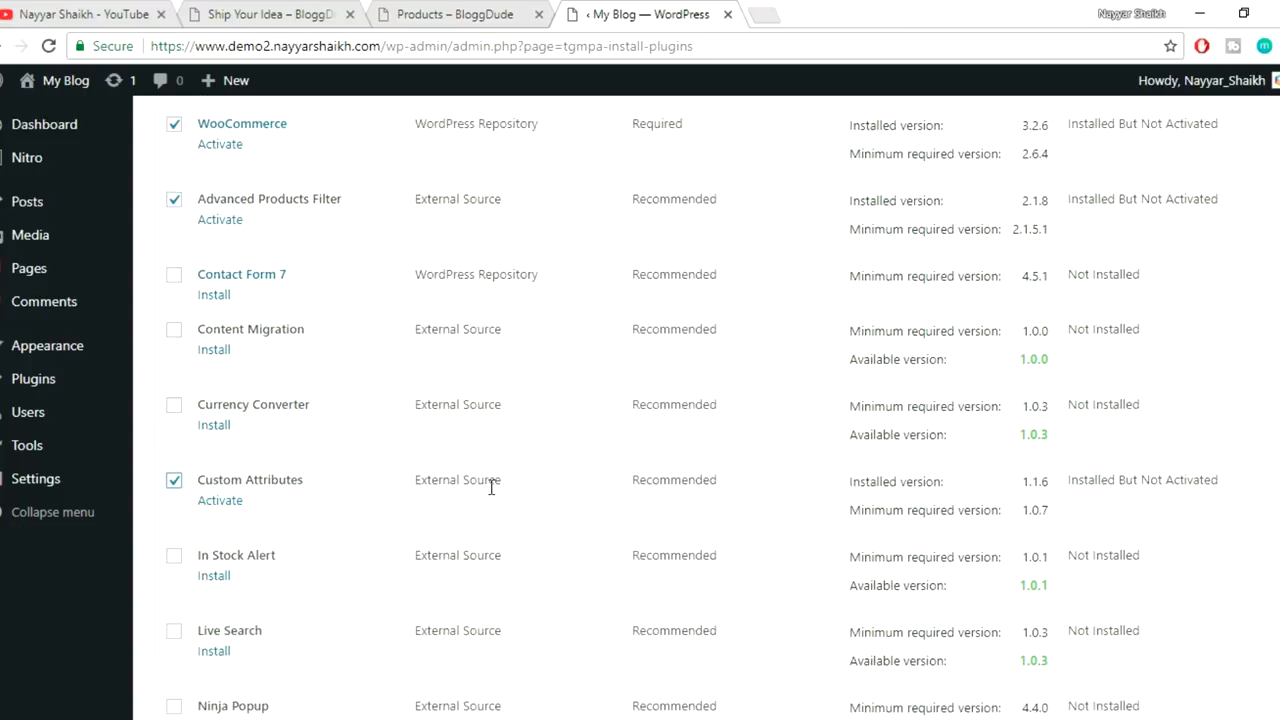
scroll(491, 487, "down", 5)
left_click(228, 624)
left_click(198, 704)
left_click(294, 626)
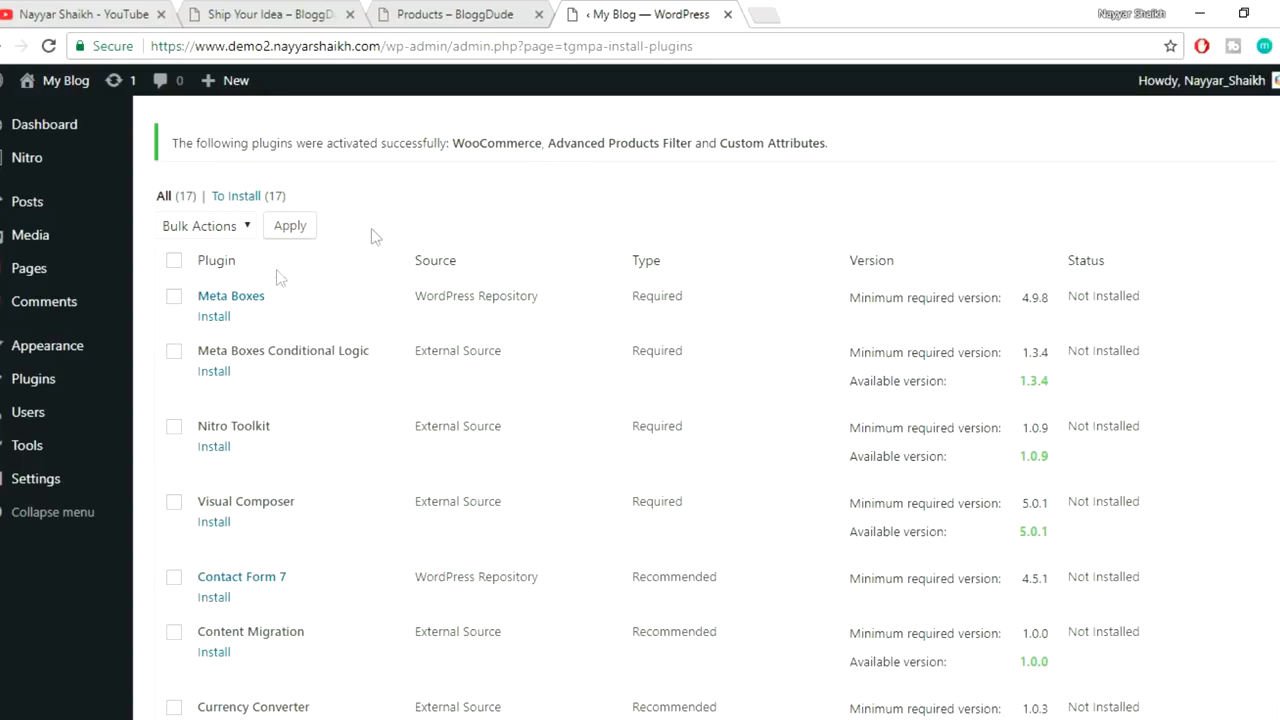
- Fill in the store's address, city and postcode in the WooCommerce setup wizard from the saved suggestion and continue to payment
mouse_move(73, 352)
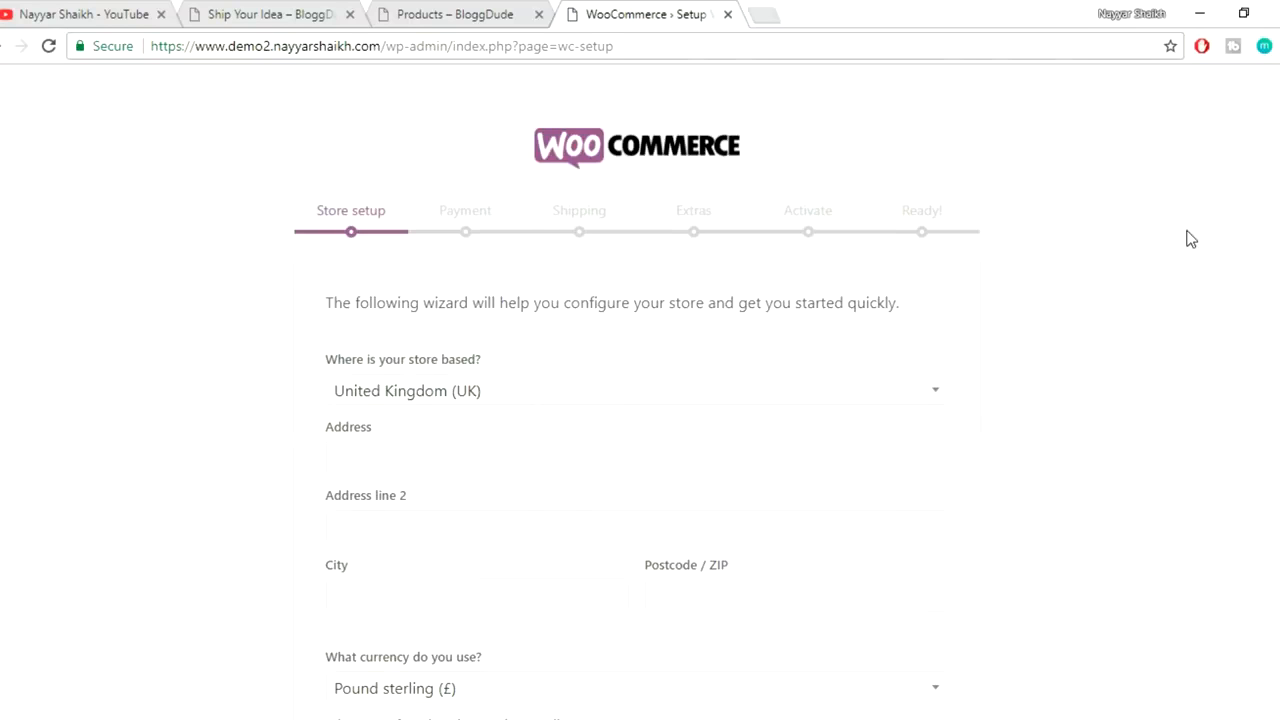
scroll(1189, 237, "down", 3)
left_click(542, 192)
left_click(506, 220)
left_click(651, 606)
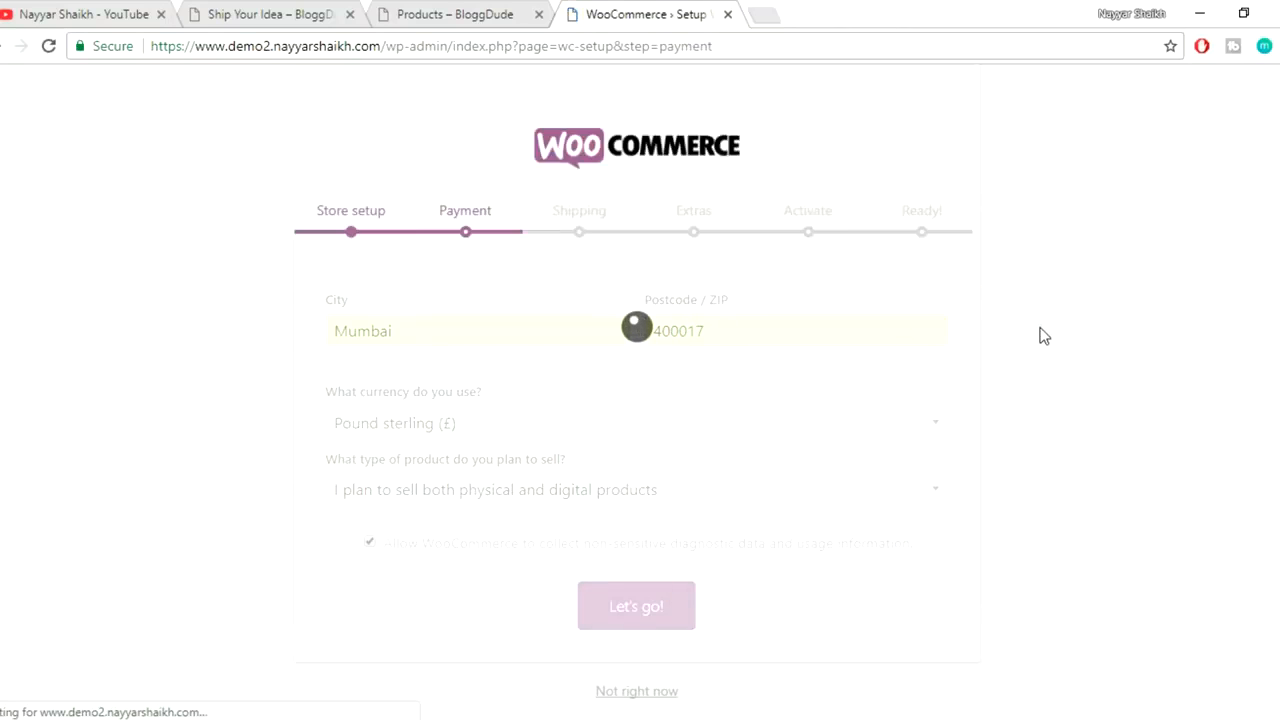
- Continue the wizard's payment page with Stripe, PayPal and PayPal Standard all turned off
scroll(1040, 334, "down", 2)
left_click(906, 358)
scroll(1005, 366, "down", 3)
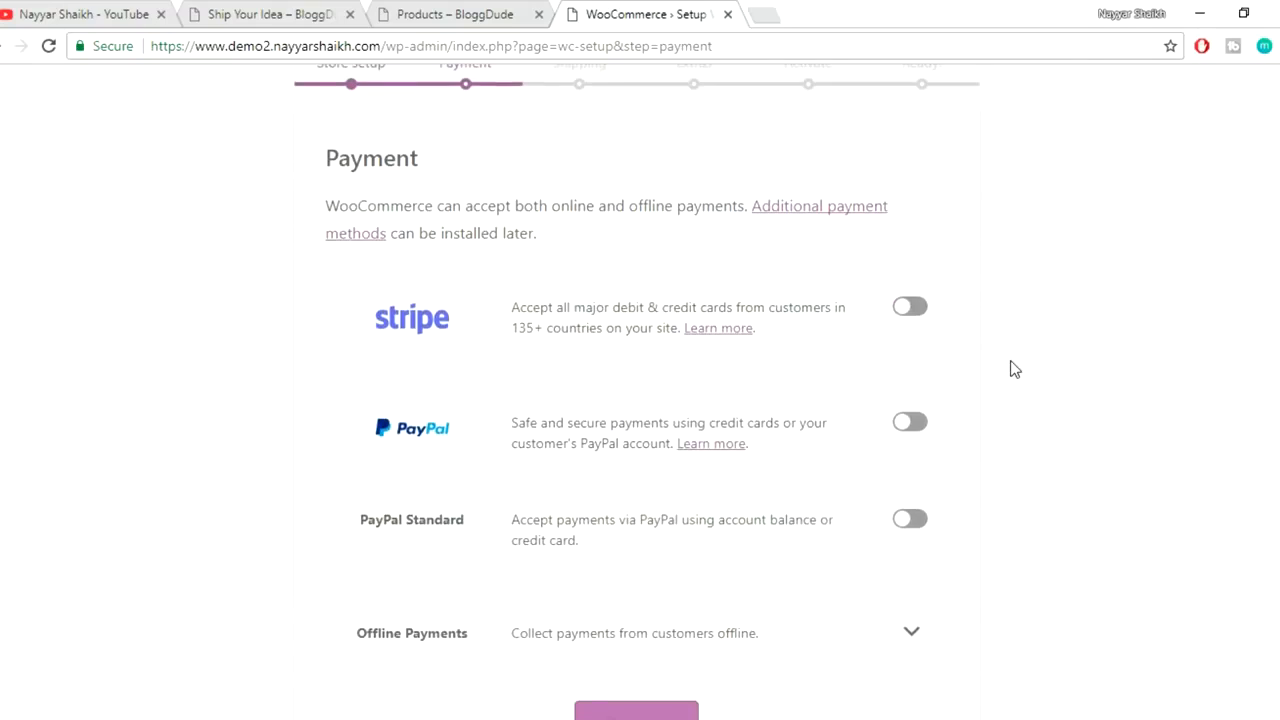
left_click(630, 645)
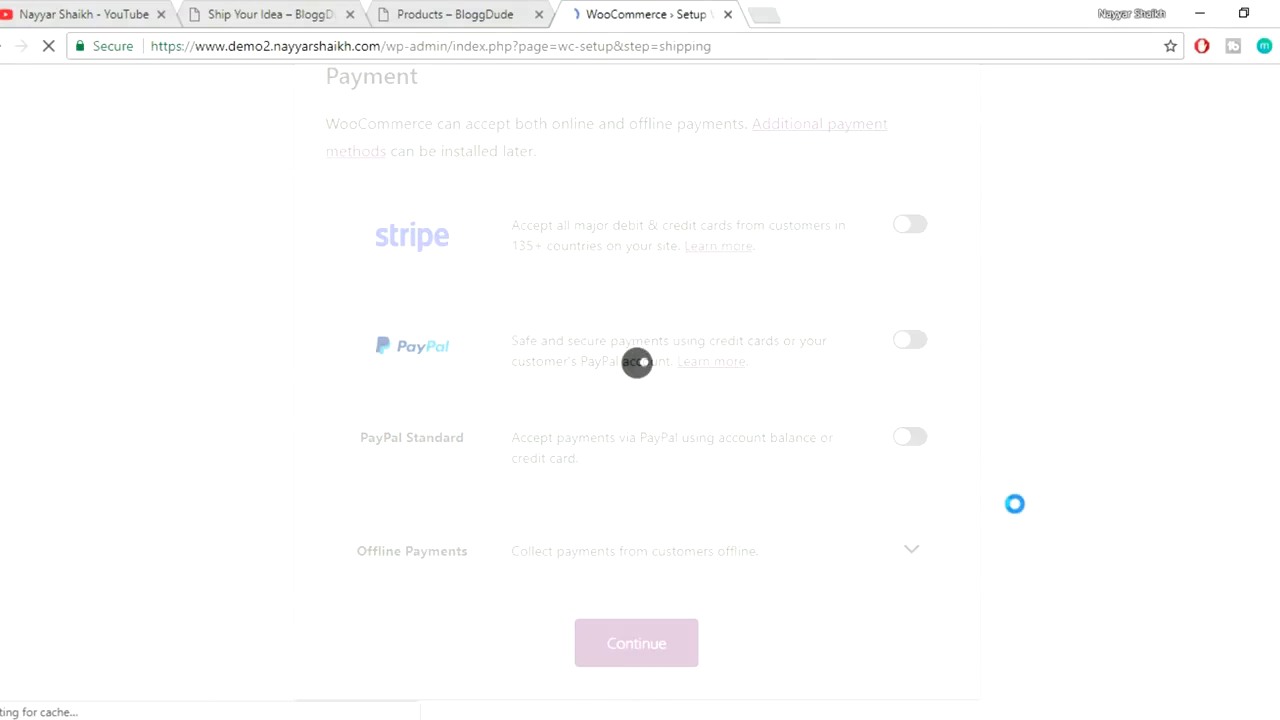
- Turn off flat rate shipping for the United Kingdom and for locations not covered by other zones, and continue
scroll(975, 466, "down", 3)
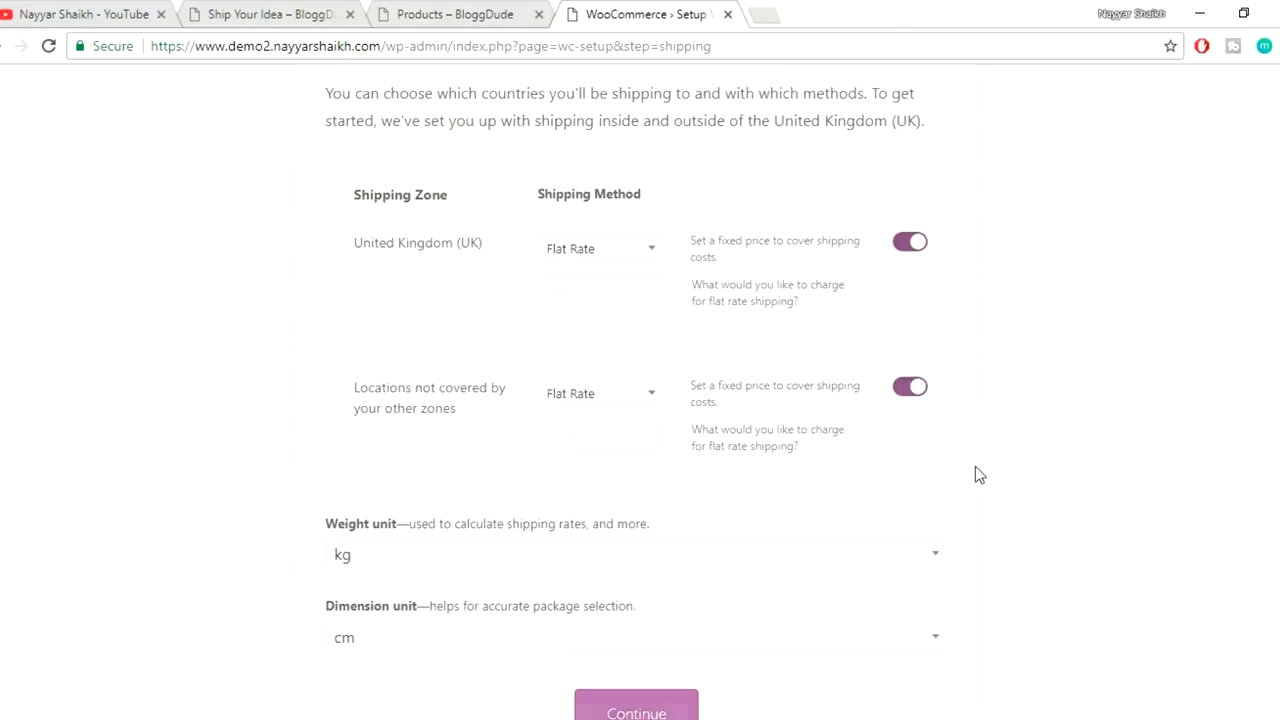
left_click(908, 212)
left_click(905, 353)
left_click(645, 698)
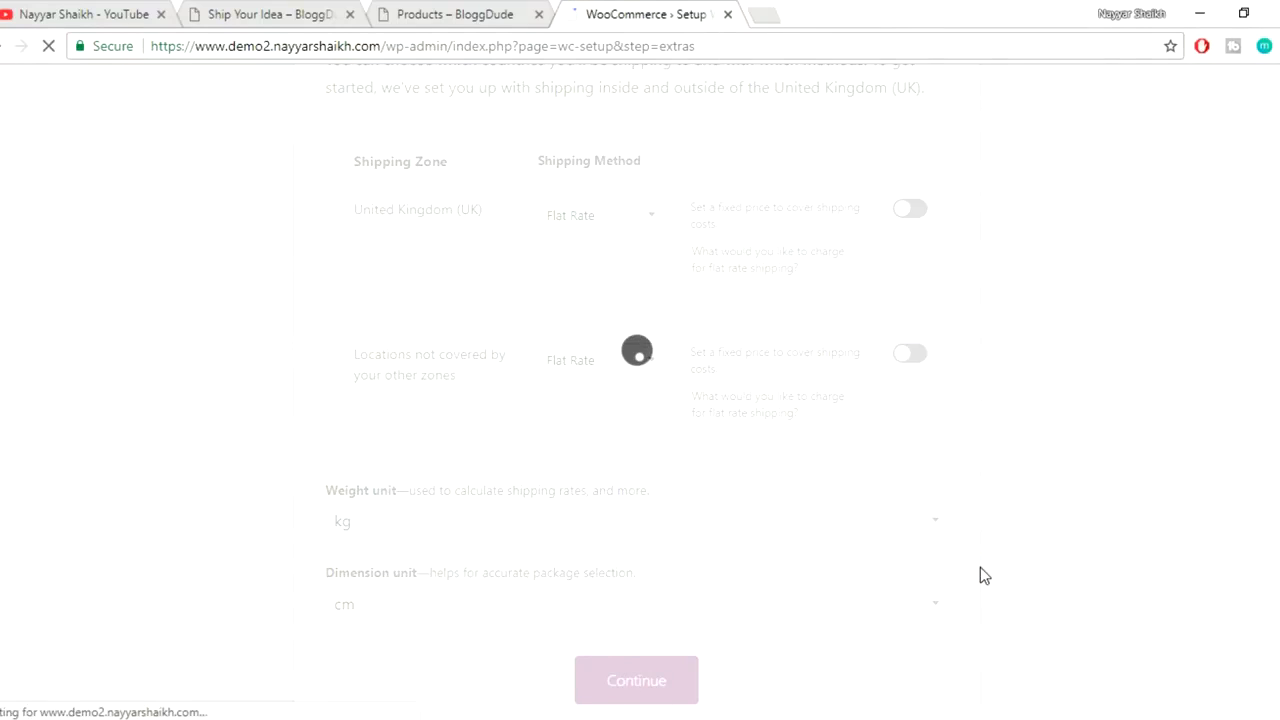
- Finish the setup wizard without automated taxes, skip the activation page and return to the WordPress dashboard
left_click(688, 574)
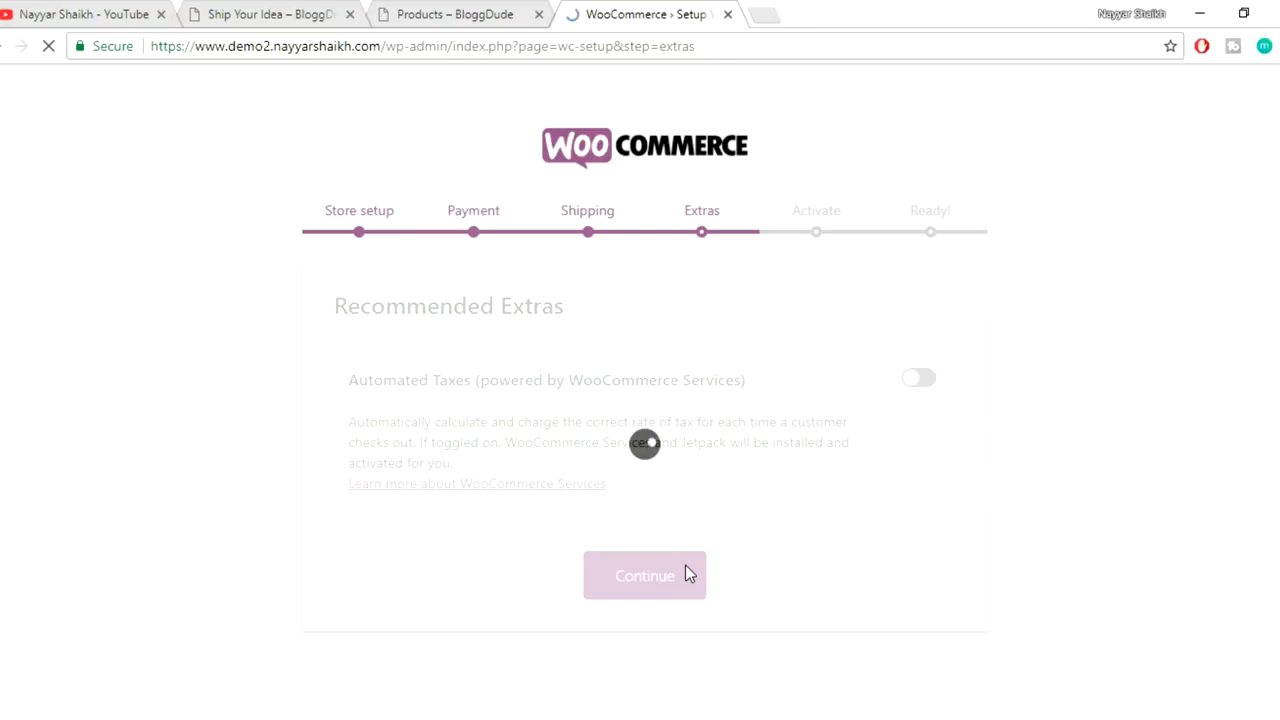
scroll(688, 566, "down", 4)
left_click(640, 691)
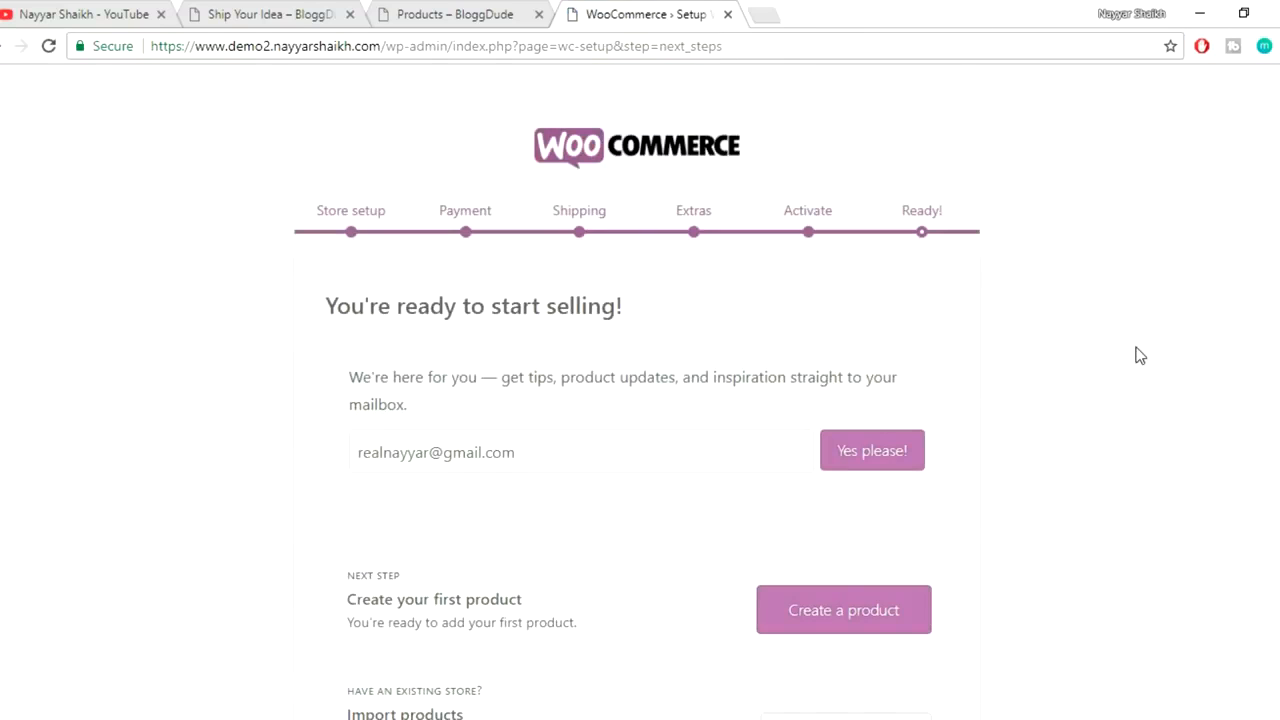
scroll(1138, 354, "down", 3)
left_click(690, 692)
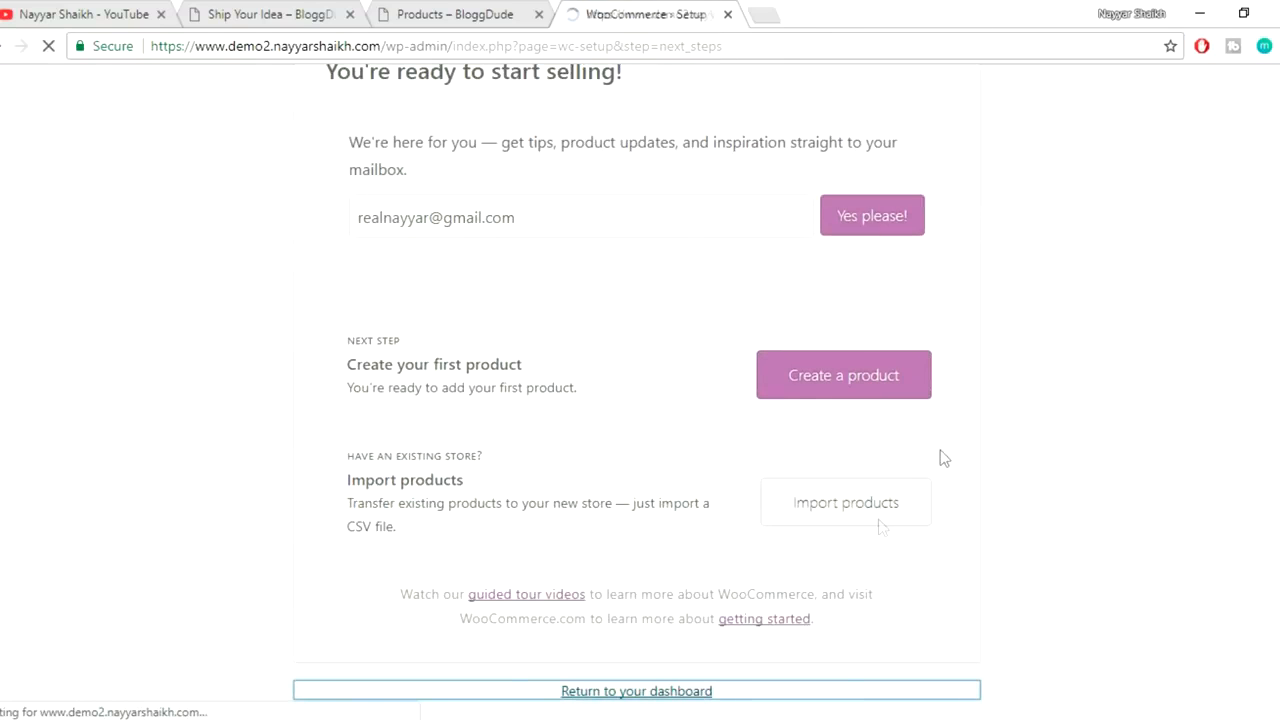
- Switch to the YouTube channel page and browse its row of uploads back to the newest videos
left_click(125, 12)
scroll(1116, 370, "down", 2)
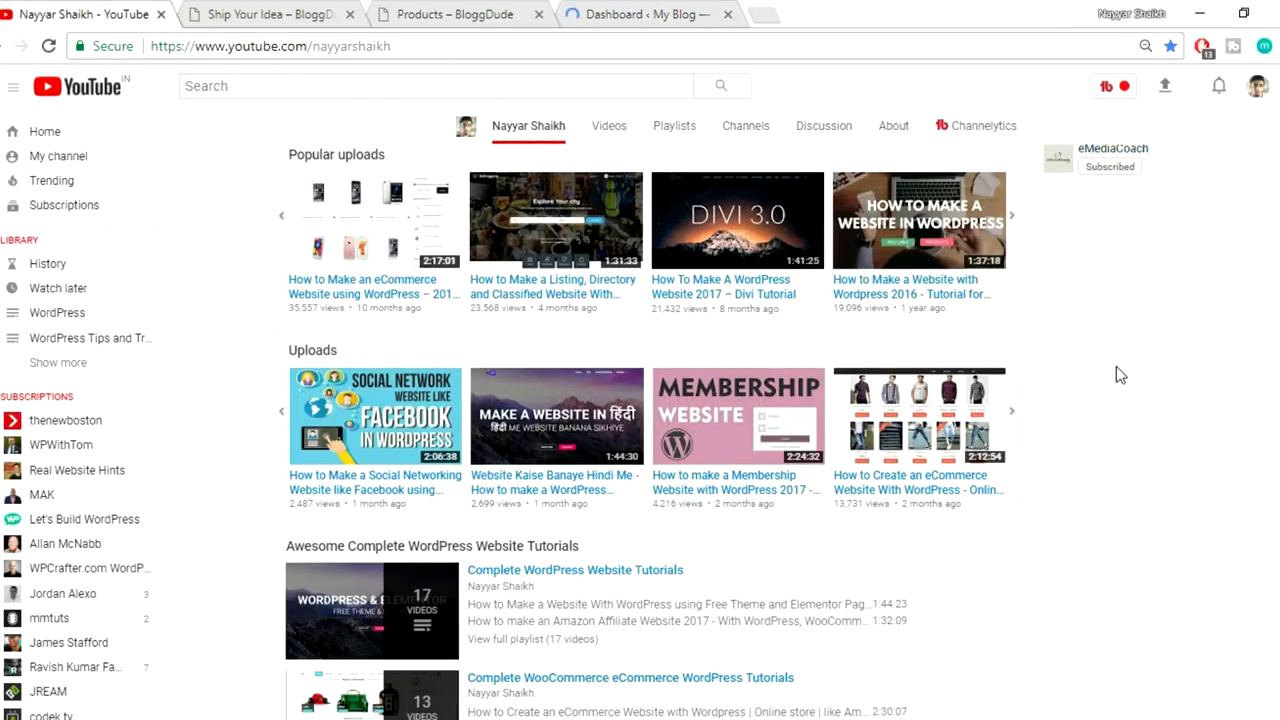
left_click(272, 430)
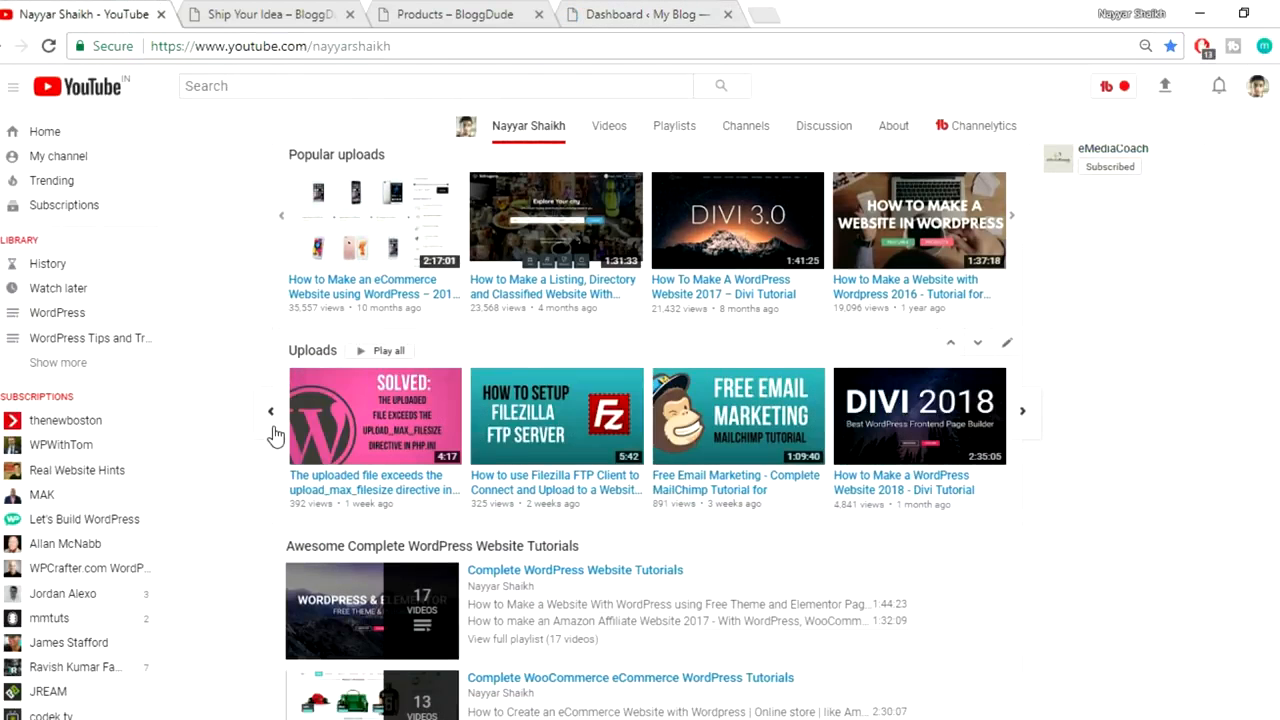
left_click(273, 428)
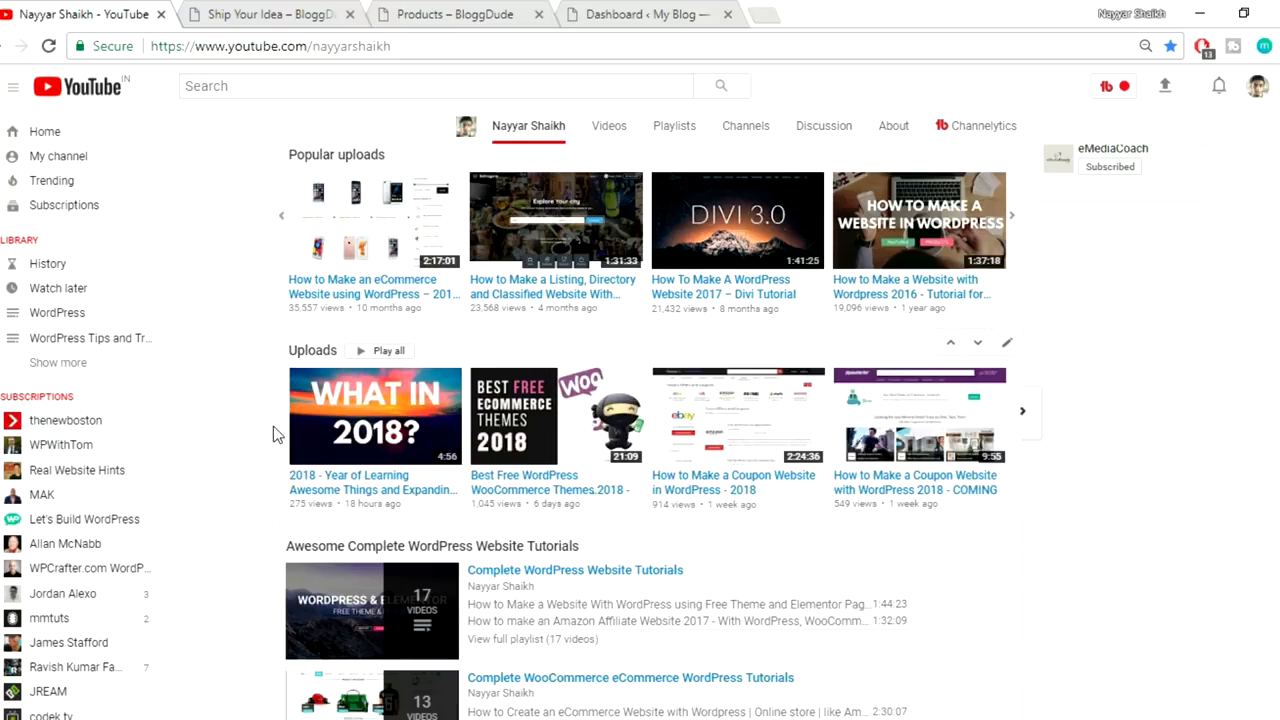
- Return to the WordPress dashboard, go to the store's products and start a product import from a CSV file
left_click(655, 12)
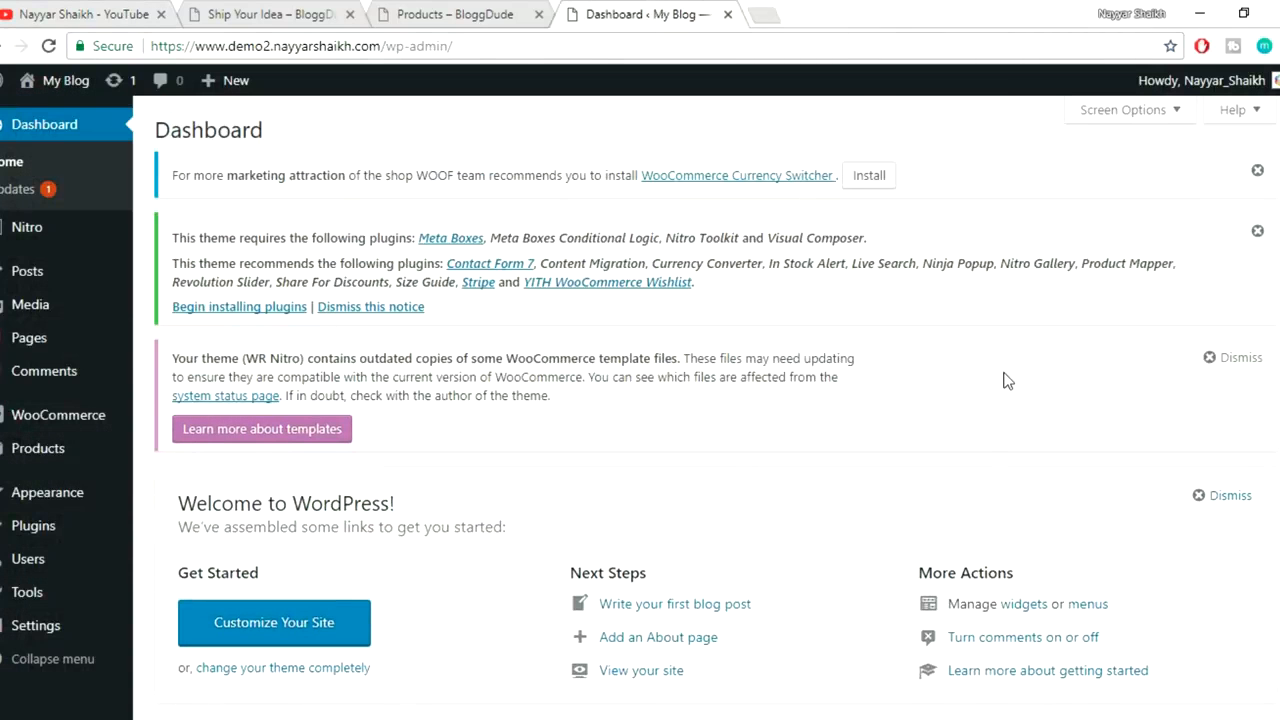
scroll(1023, 381, "down", 2)
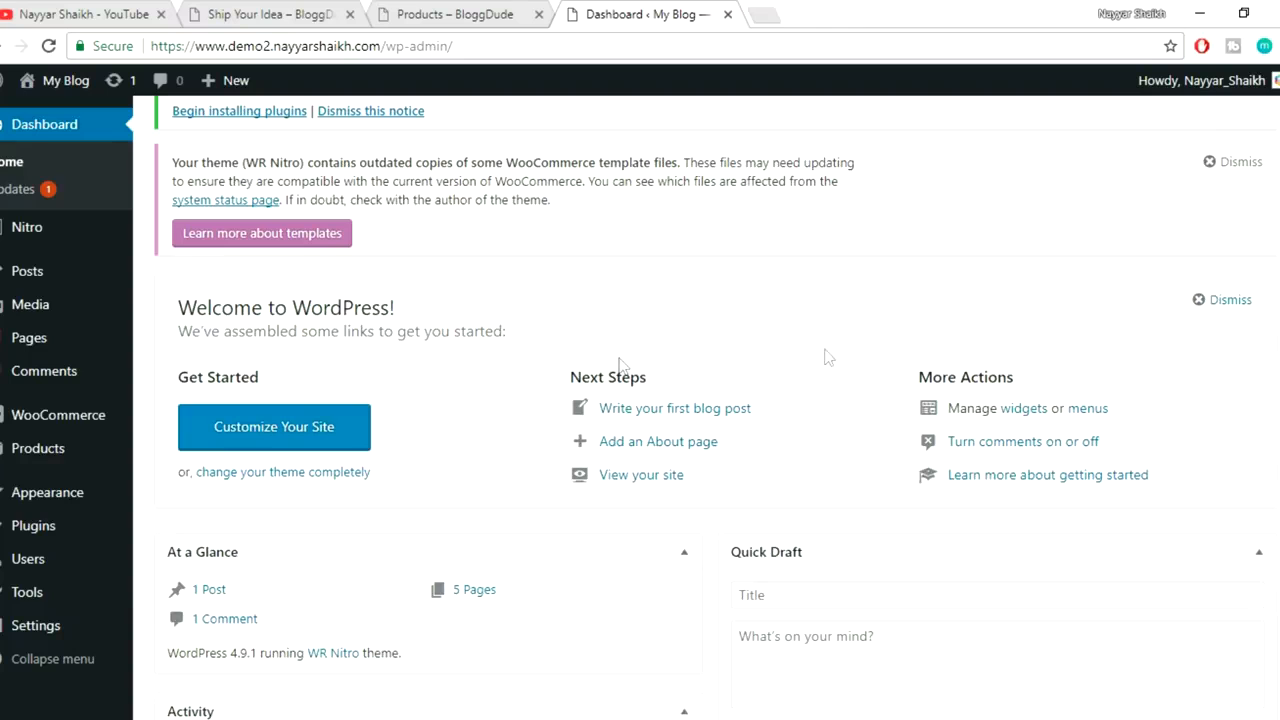
mouse_move(35, 422)
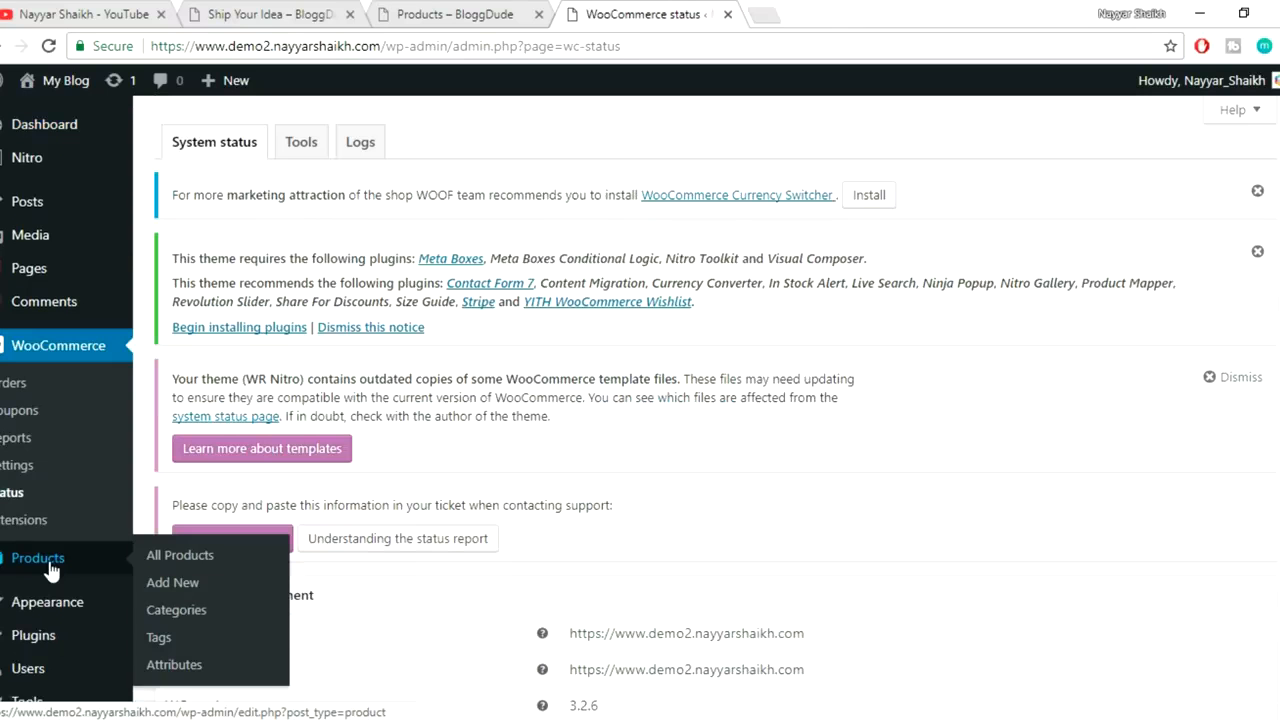
left_click(50, 569)
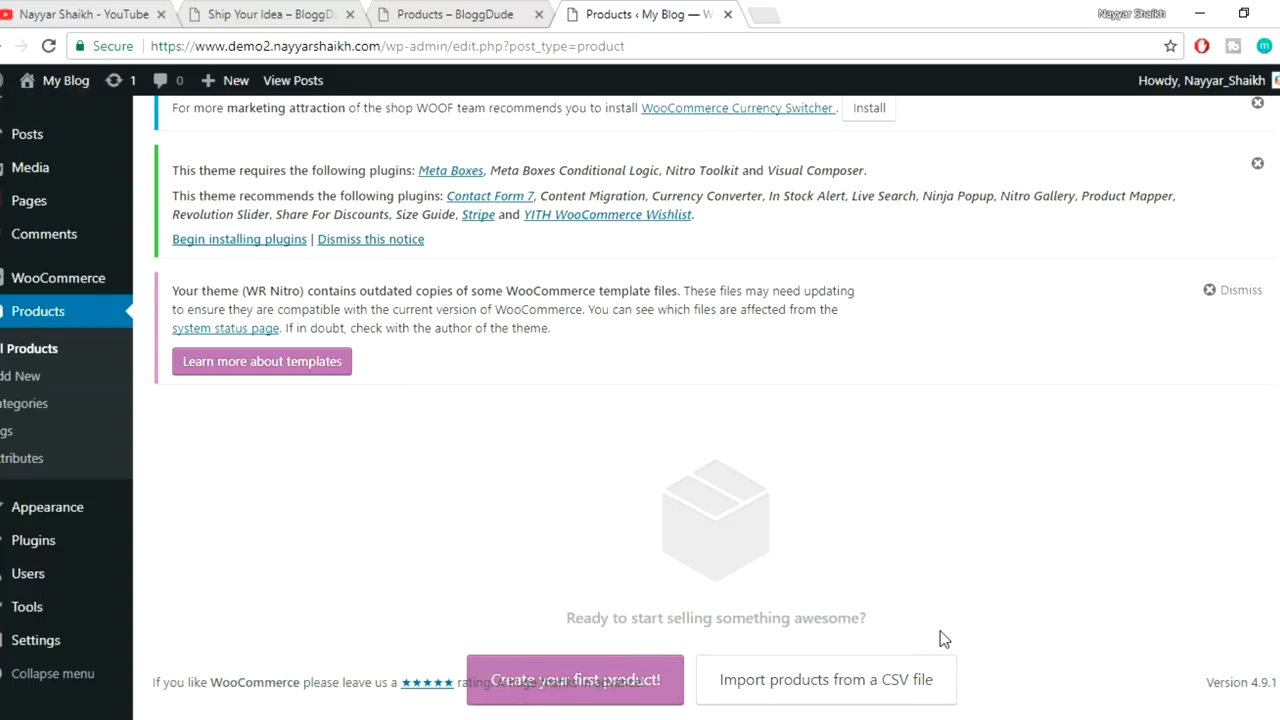
left_click(888, 667)
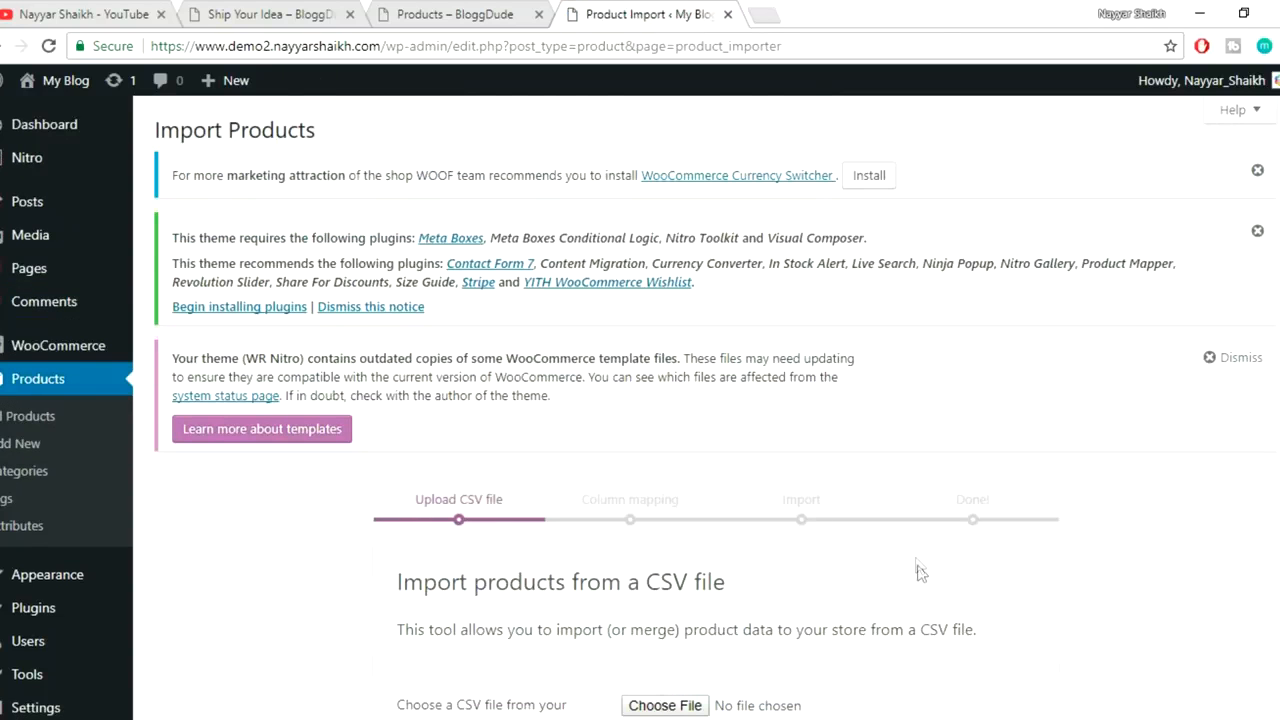
- Choose dummy-data.csv for the import from htdocs > fehem_shop > wp-content > plugins > woocommerce > dummy-data
scroll(920, 566, "down", 1)
scroll(920, 566, "down", 3)
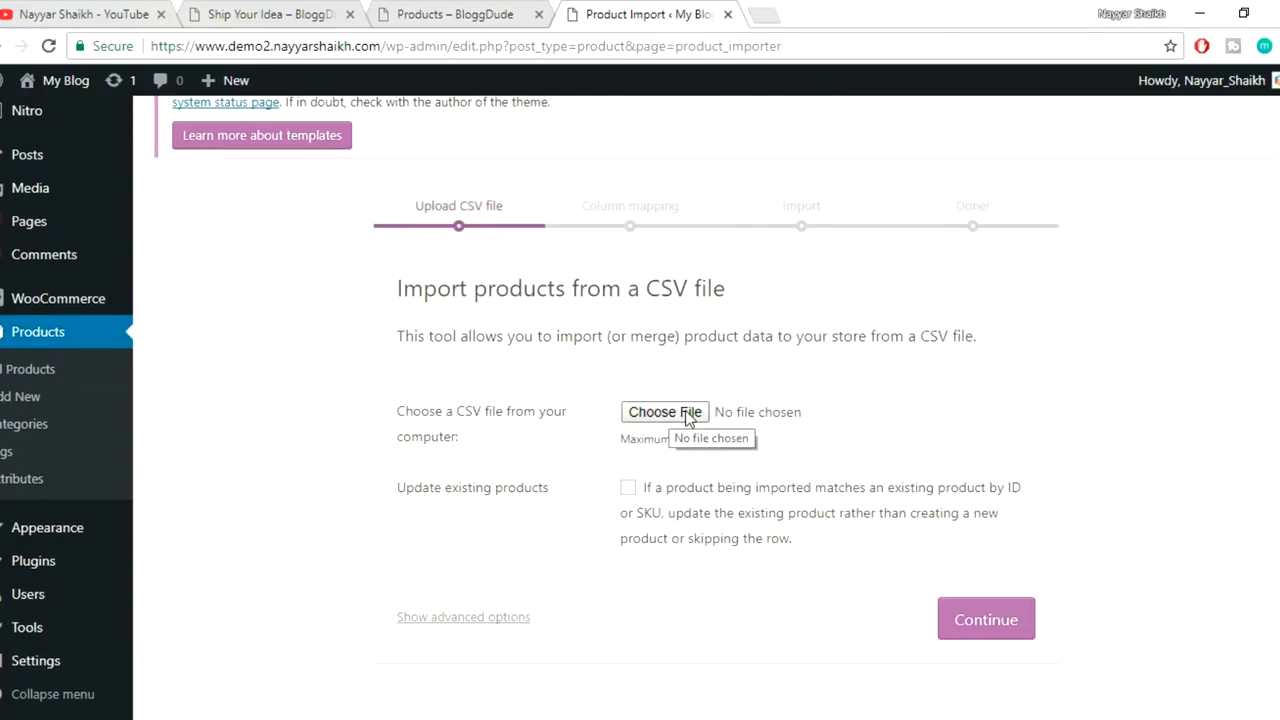
left_click(688, 418)
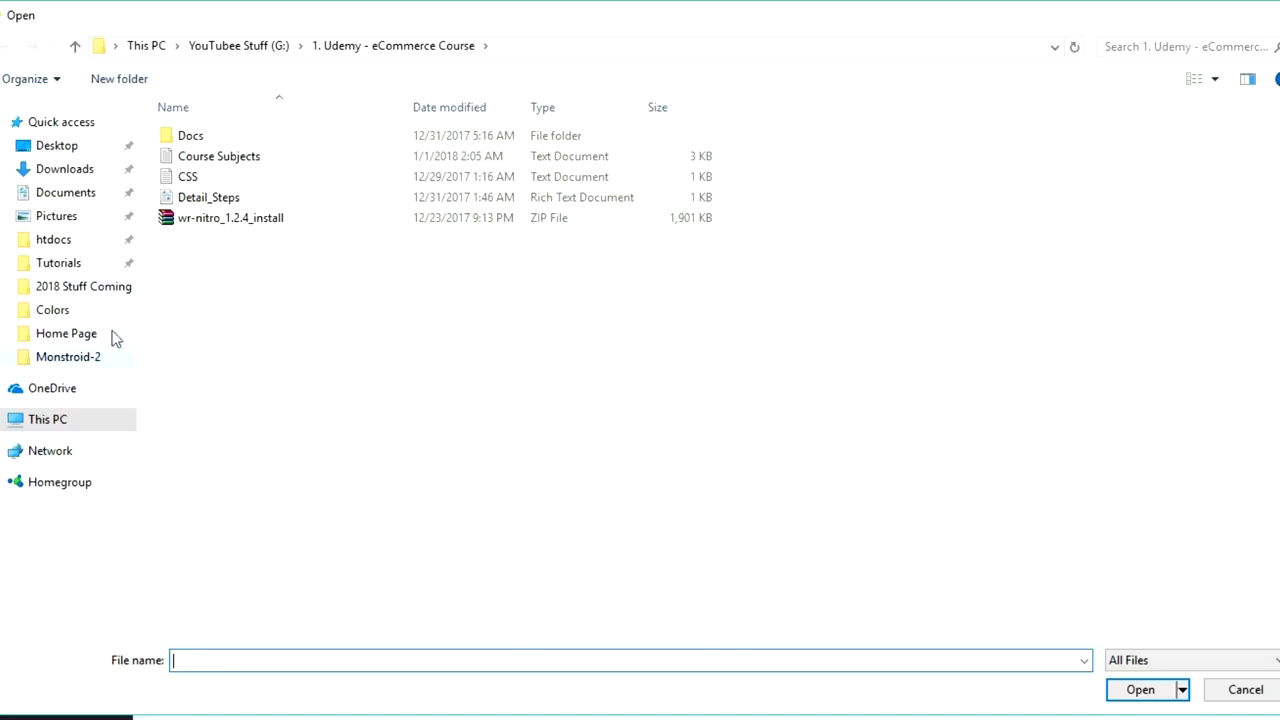
left_click(85, 244)
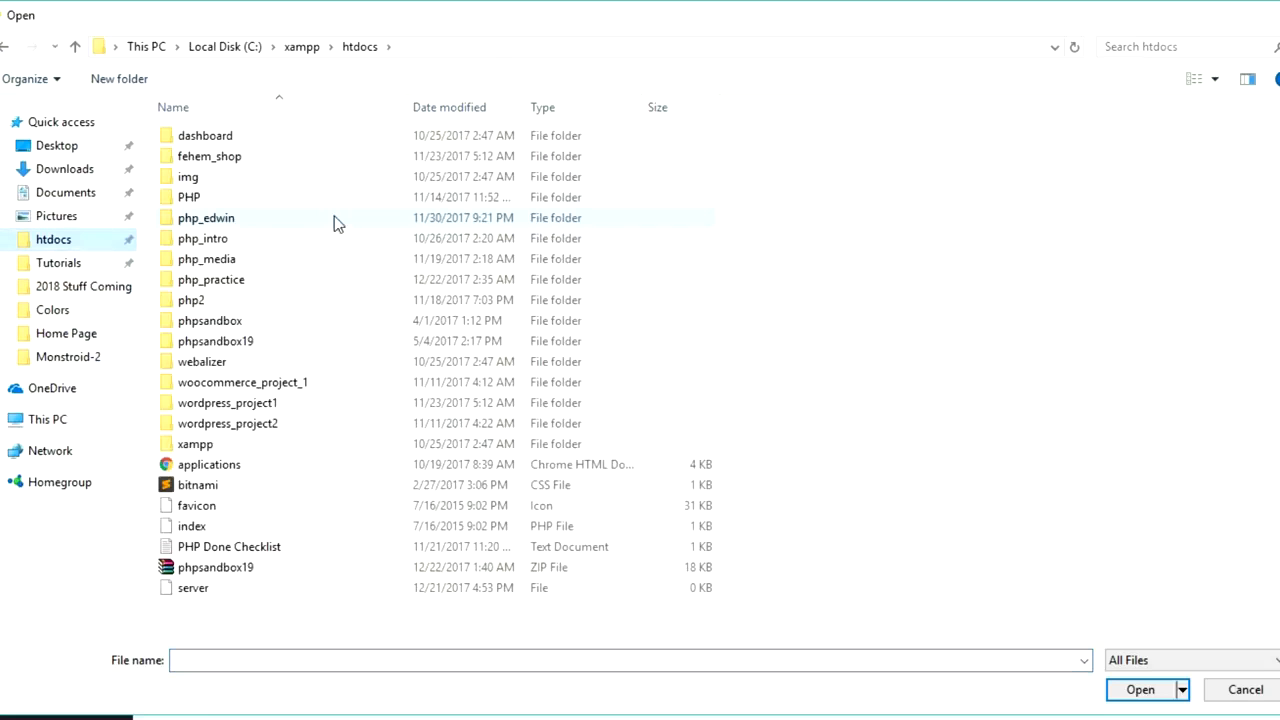
double_click(272, 158)
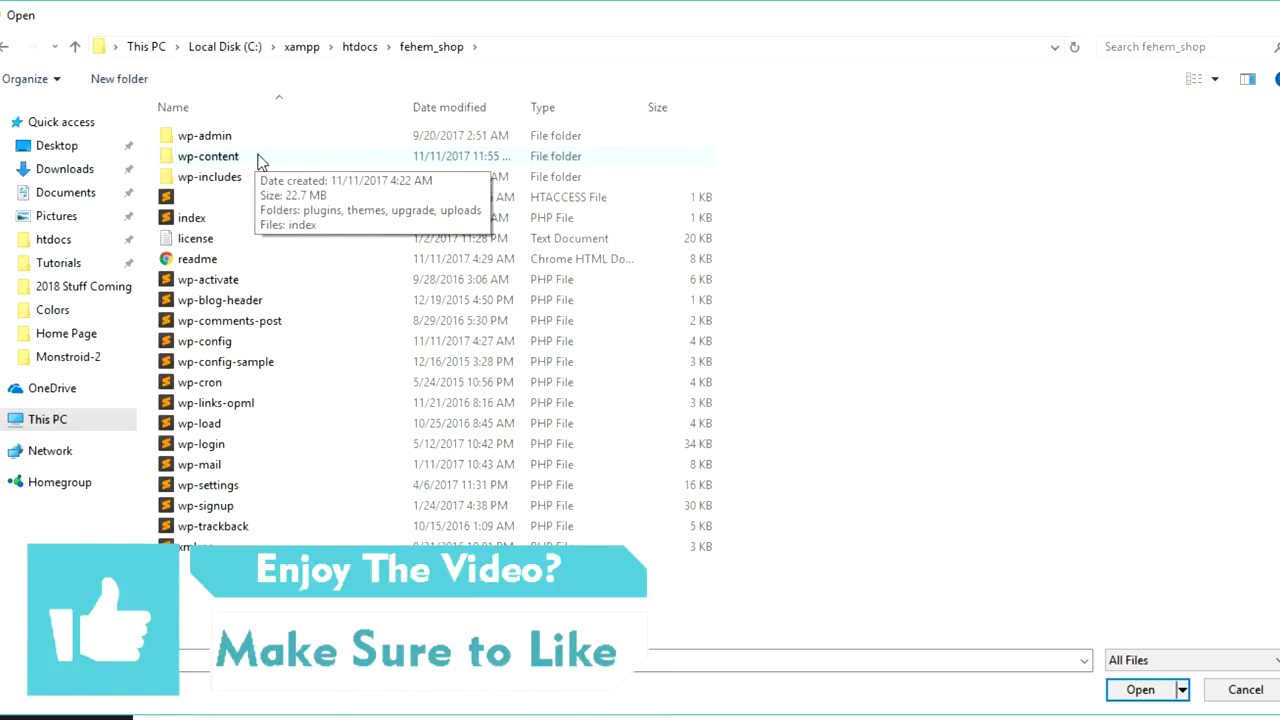
double_click(258, 162)
double_click(249, 140)
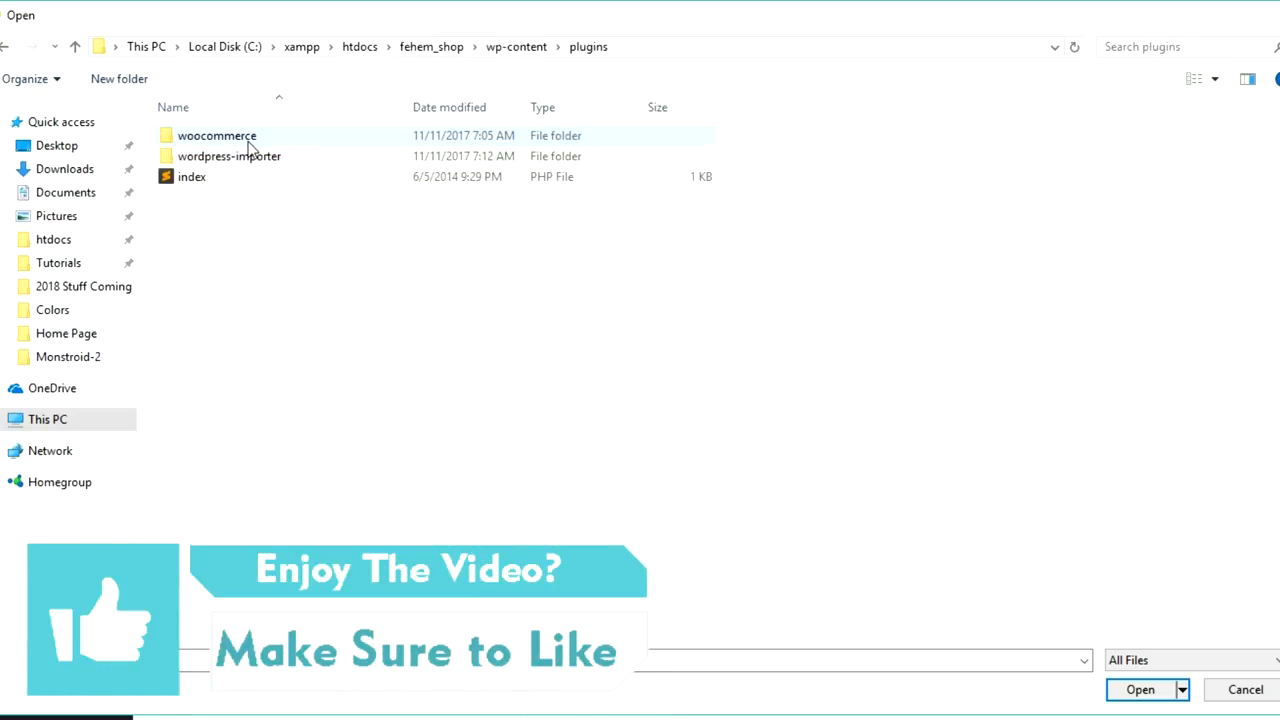
double_click(258, 140)
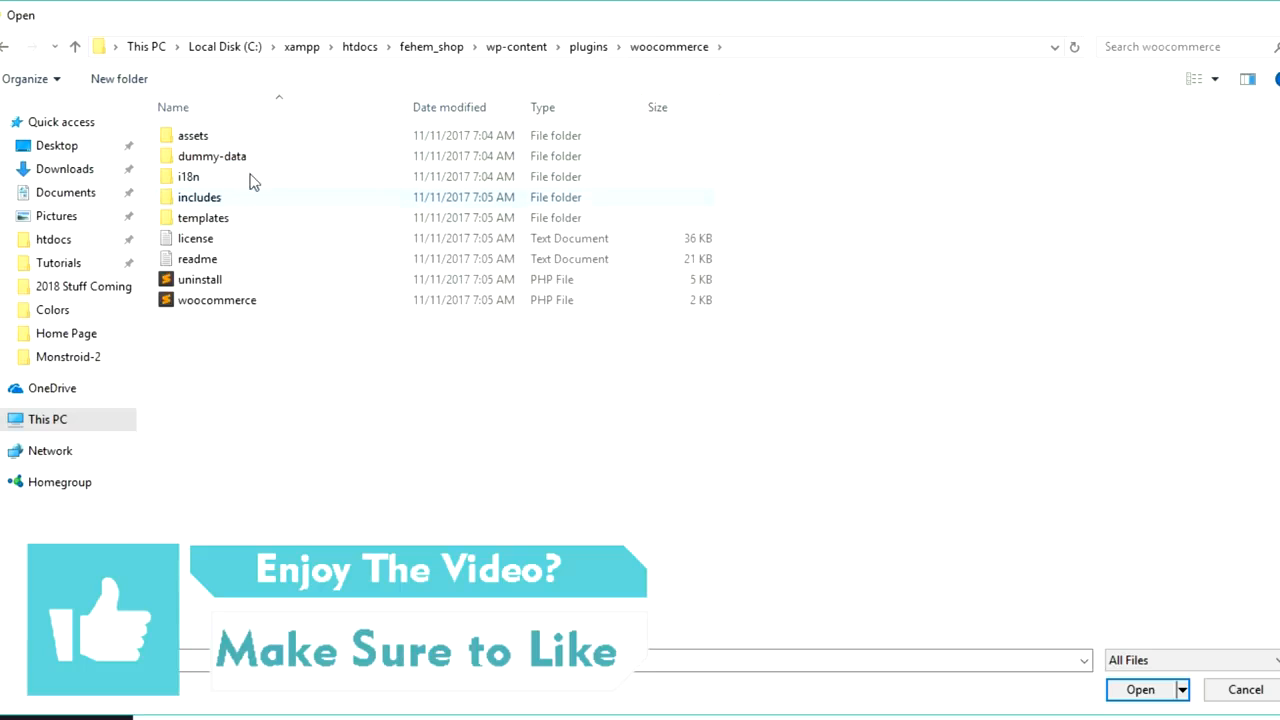
double_click(260, 160)
left_click(279, 135)
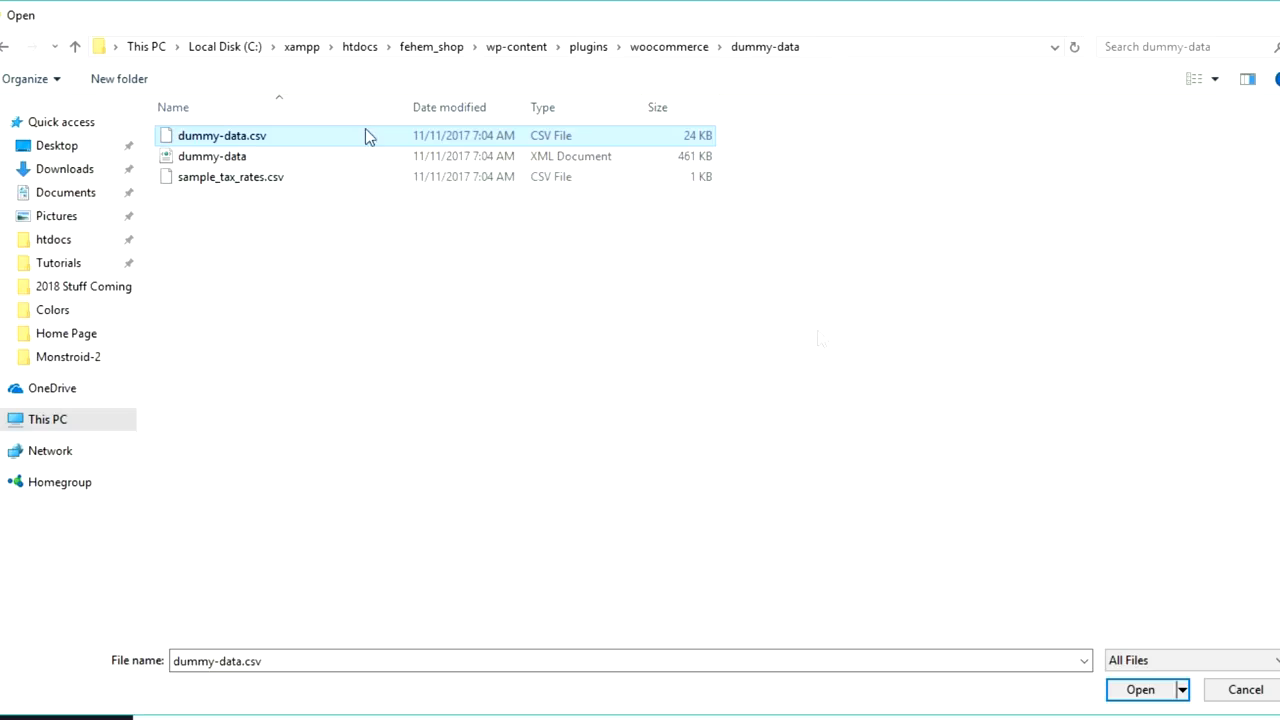
left_click(1150, 692)
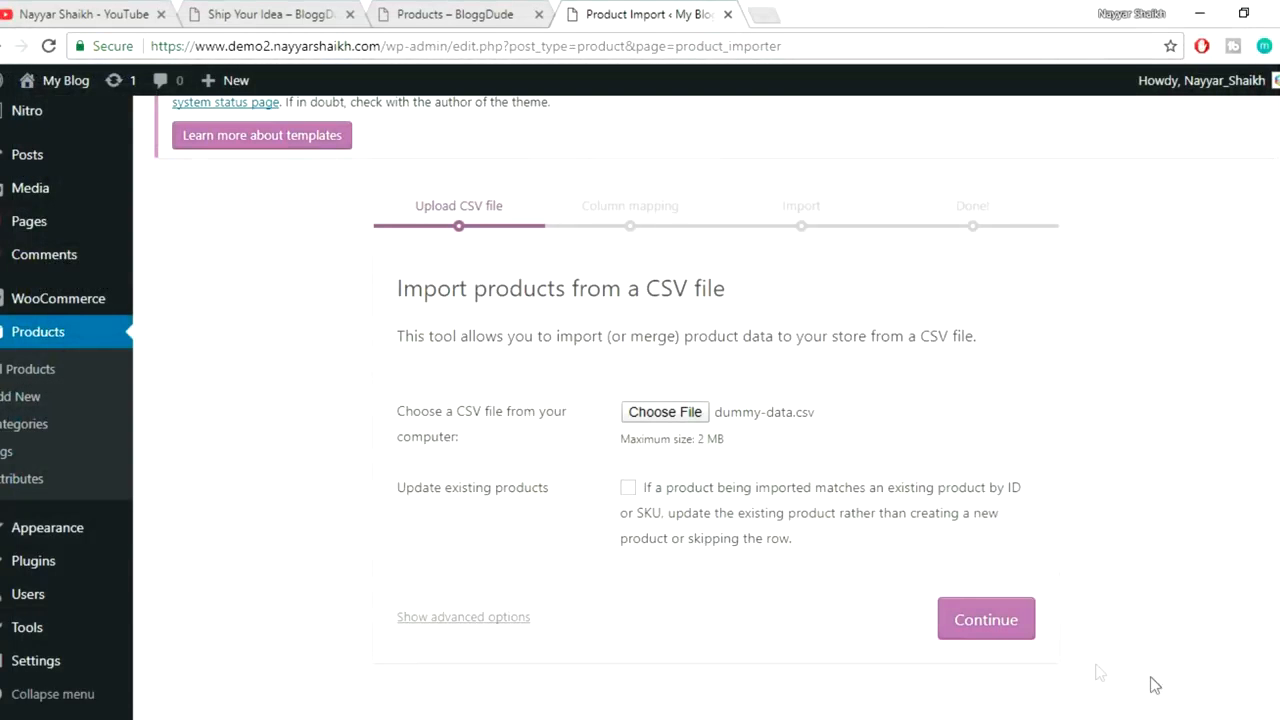
- Continue to column mapping, keep the suggested mappings and run the product importer to completion
left_click(986, 624)
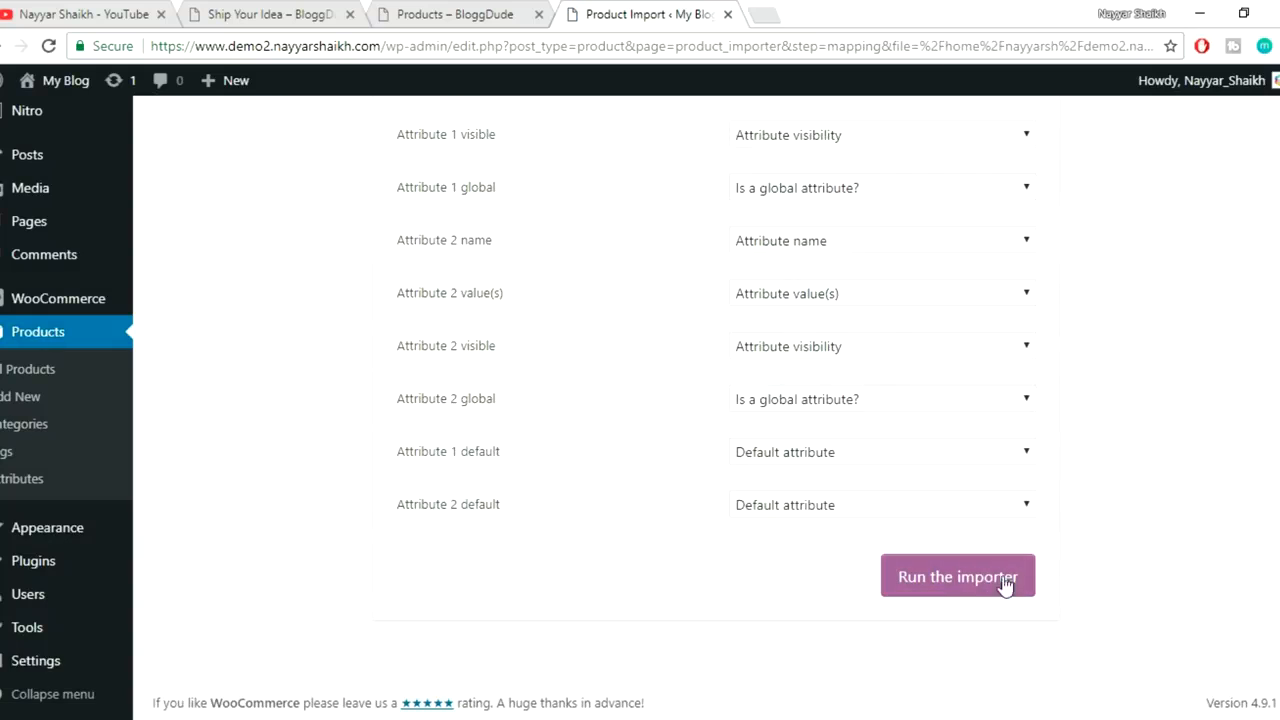
left_click(982, 588)
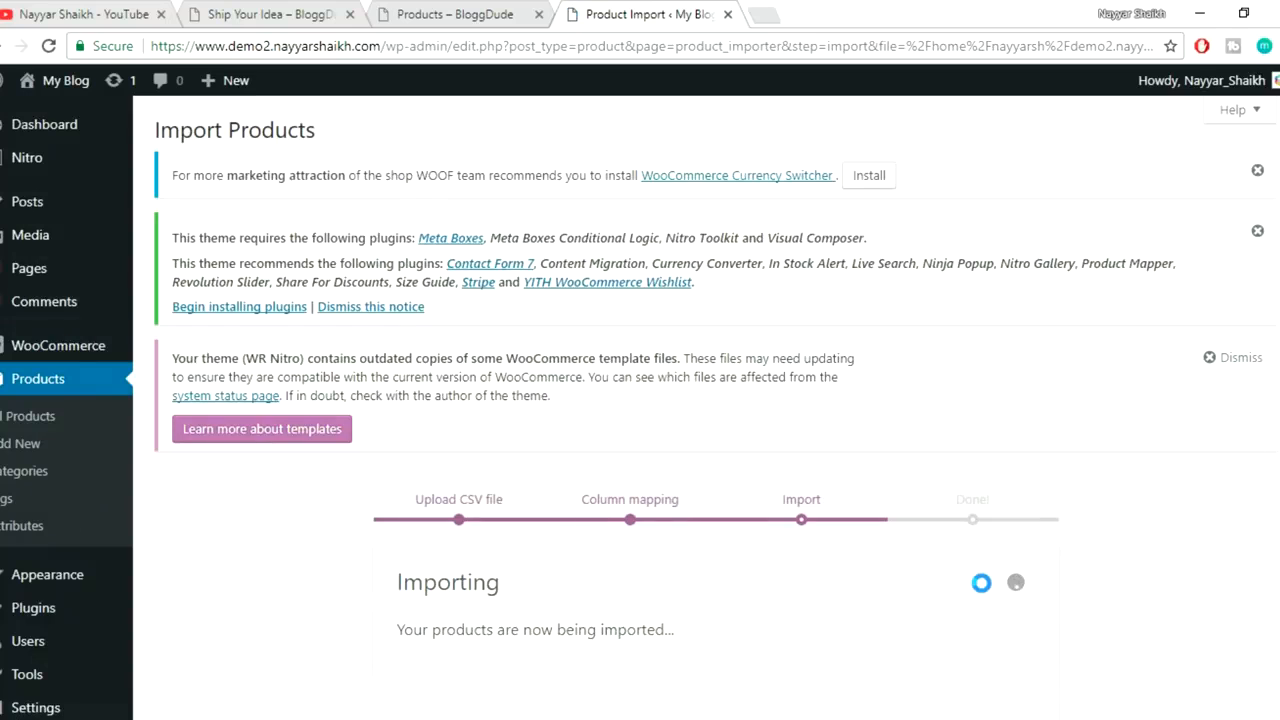
scroll(1042, 570, "down", 2)
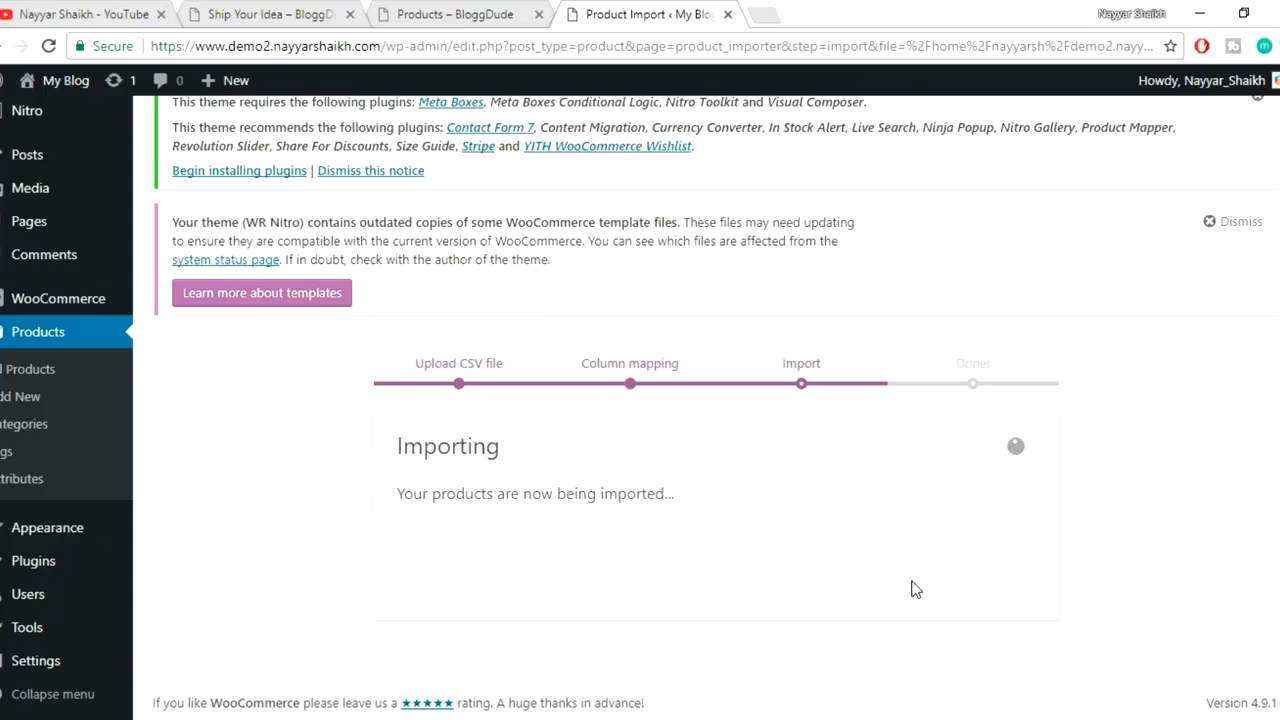
scroll(800, 458, "down", 4)
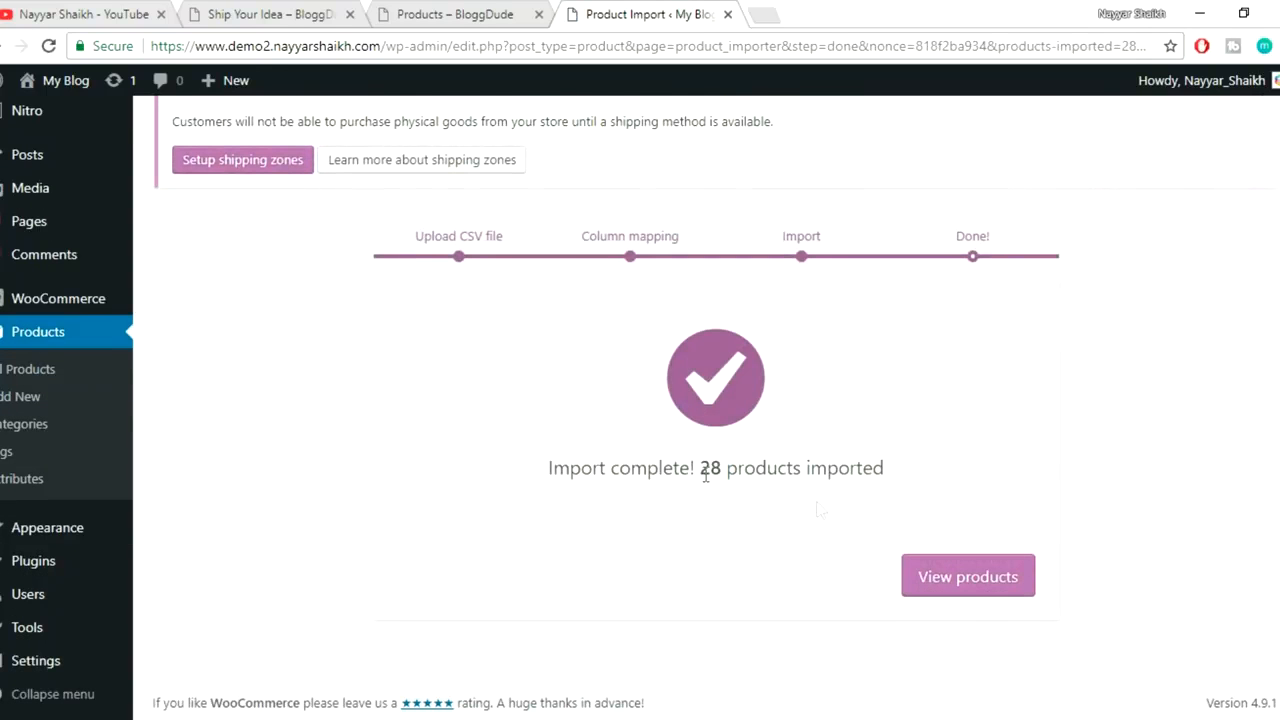
- View the imported products in the admin product list and look through the entries
left_click(985, 576)
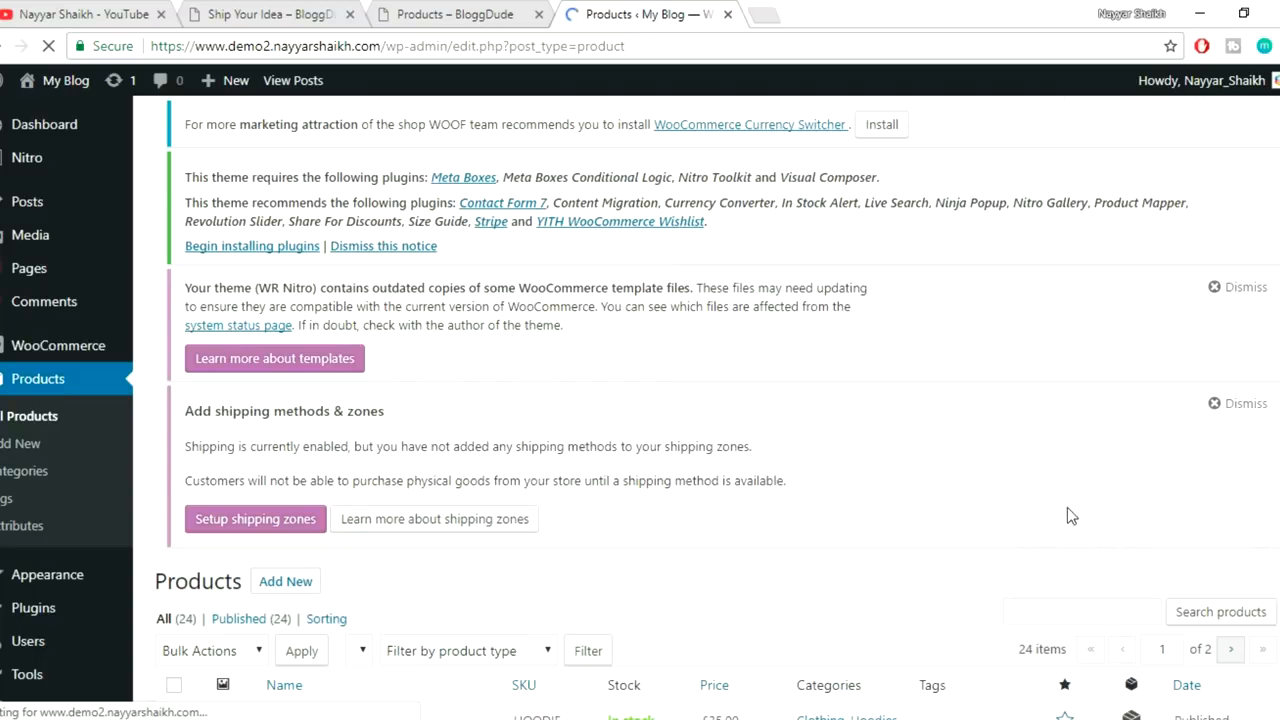
scroll(1067, 507, "down", 10)
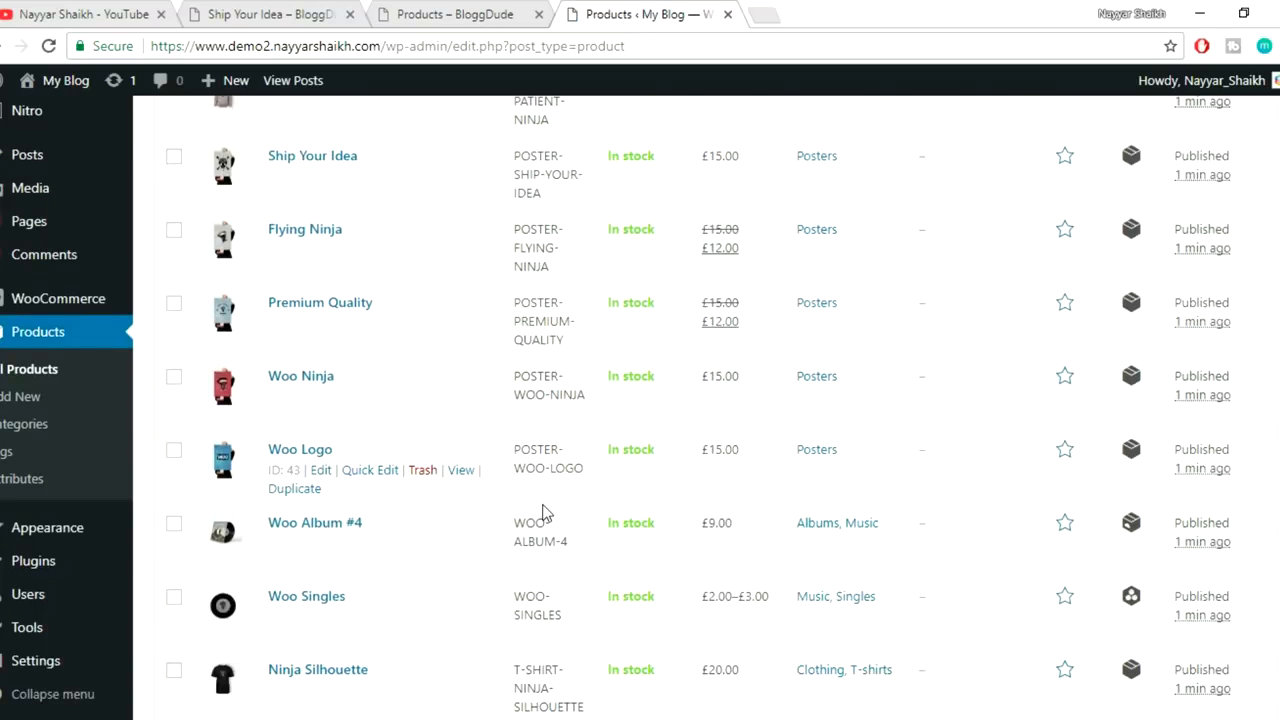
scroll(557, 477, "up", 3)
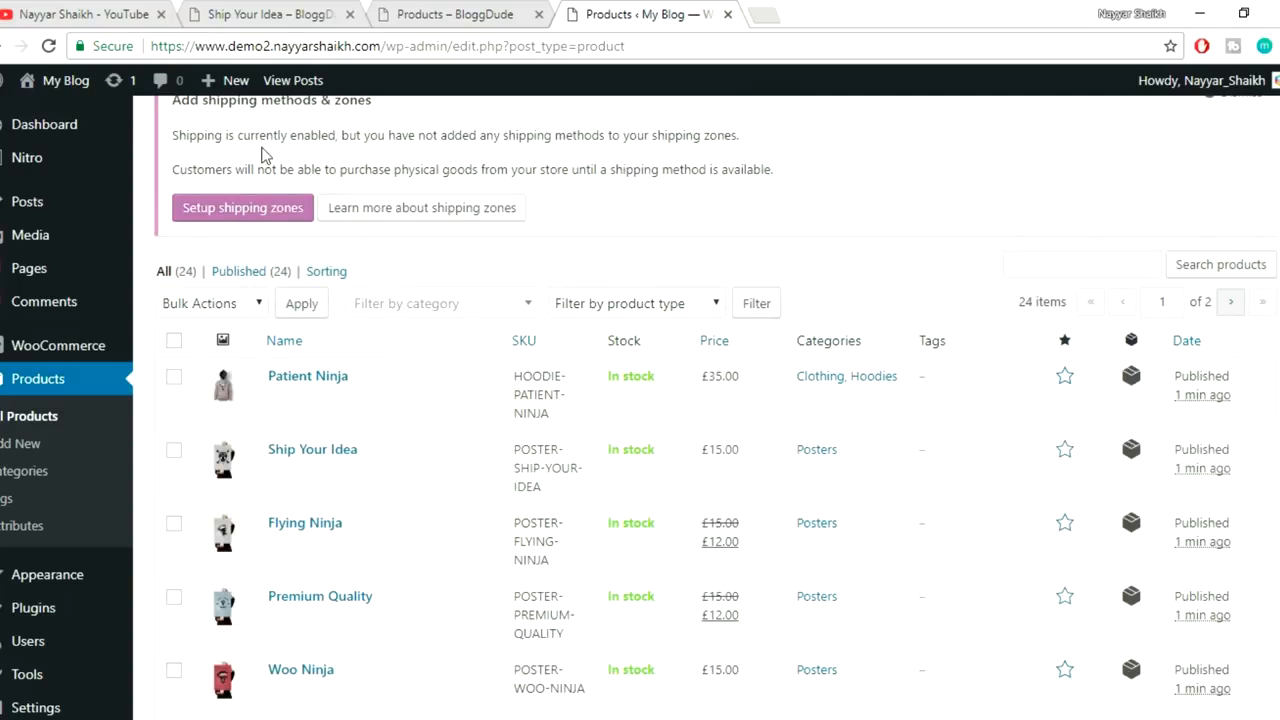
- Open the storefront in a new browser tab and browse the first page of imported products
mouse_move(55, 88)
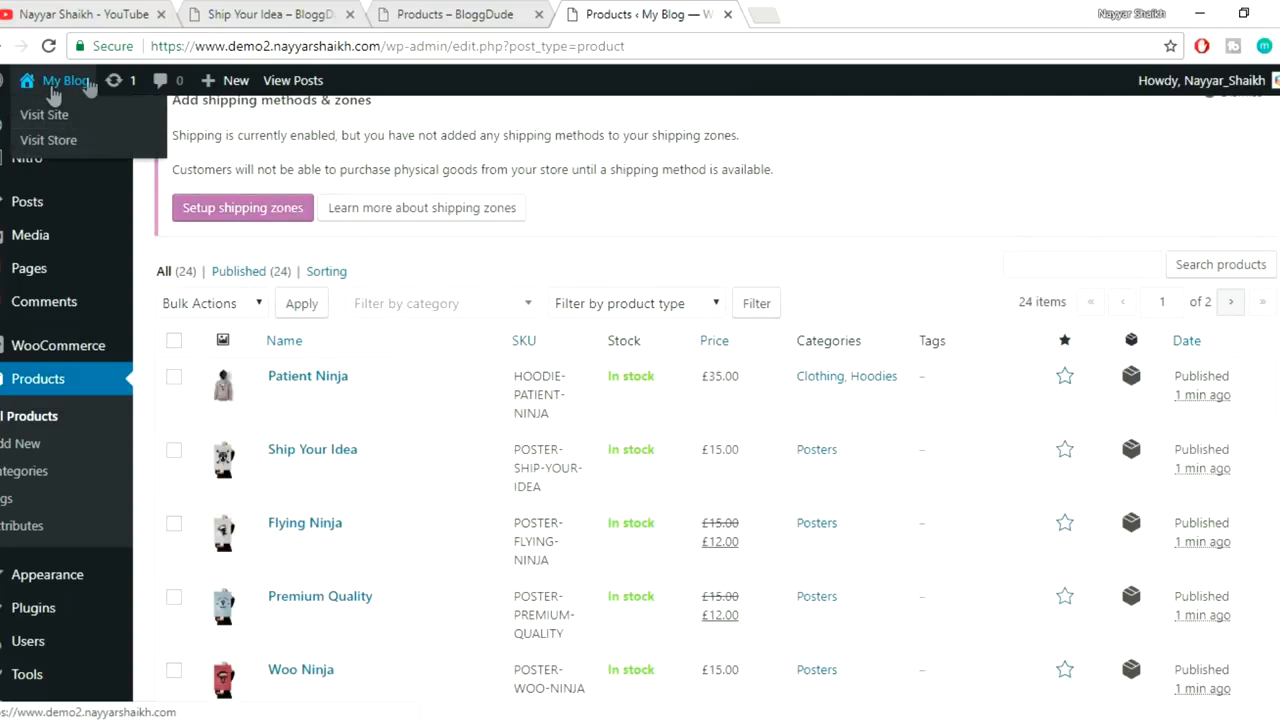
right_click(50, 142)
left_click(90, 157)
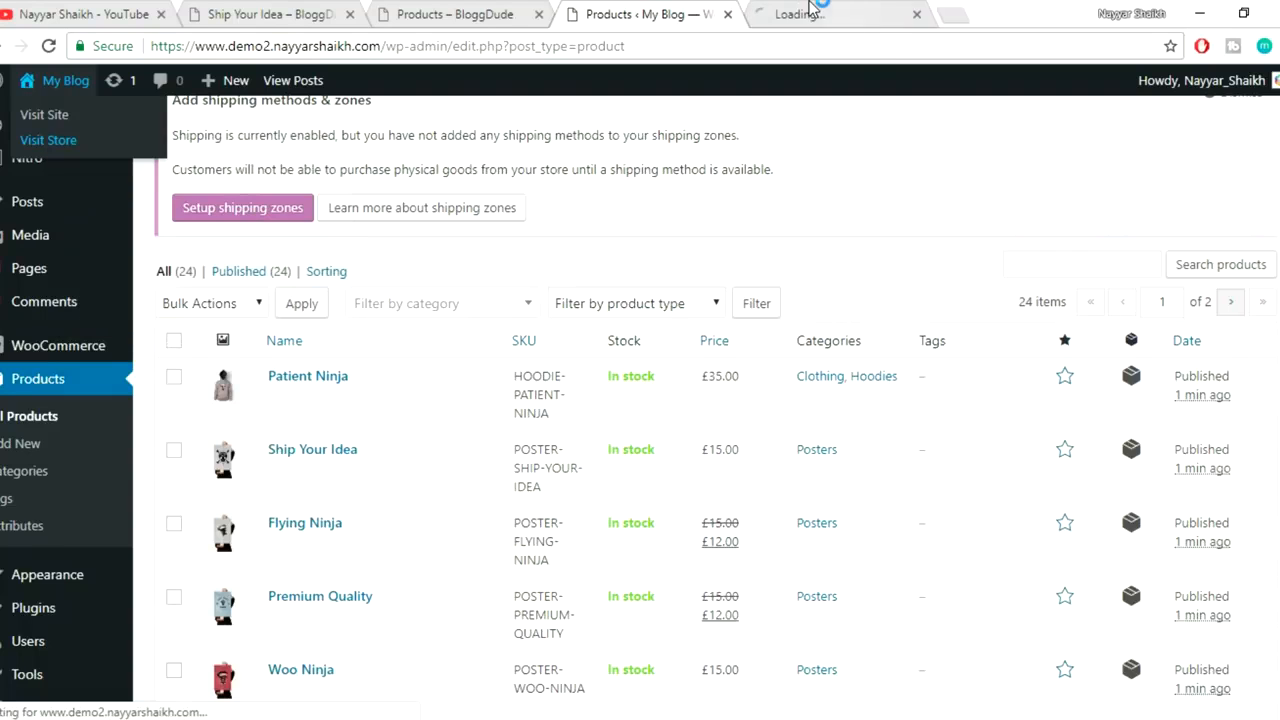
left_click(840, 16)
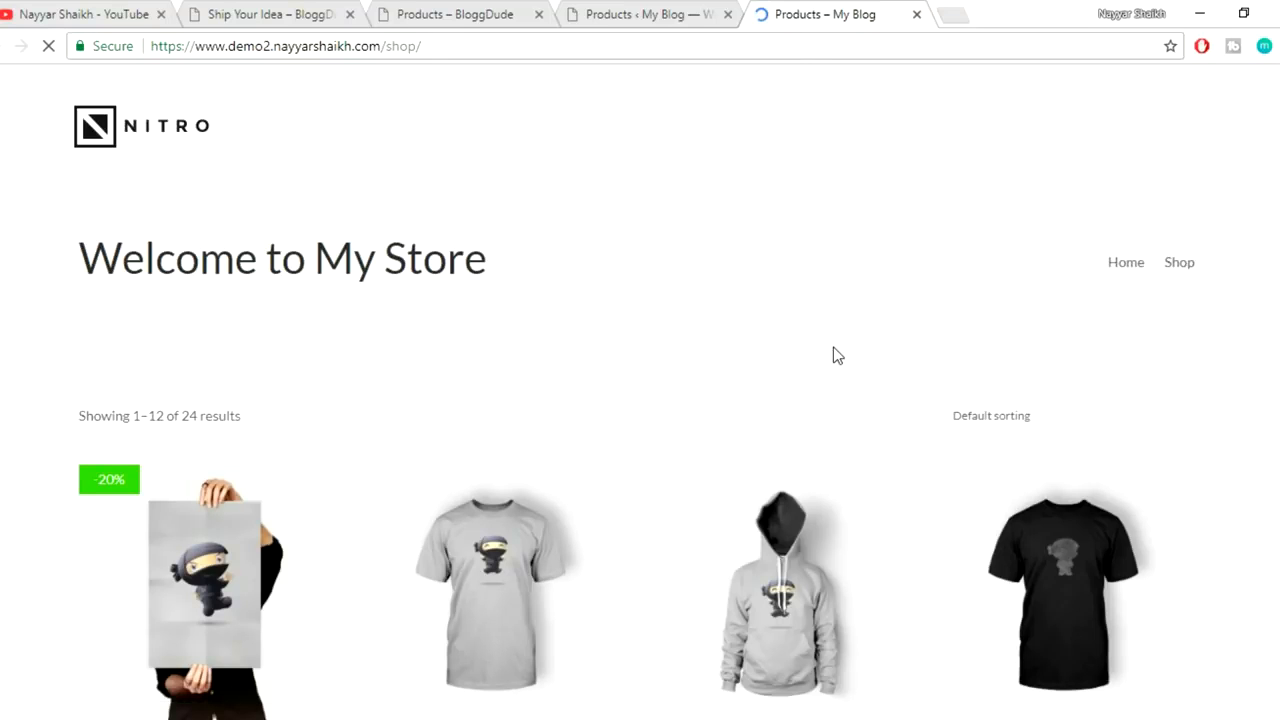
scroll(832, 354, "down", 3)
scroll(1086, 484, "down", 6)
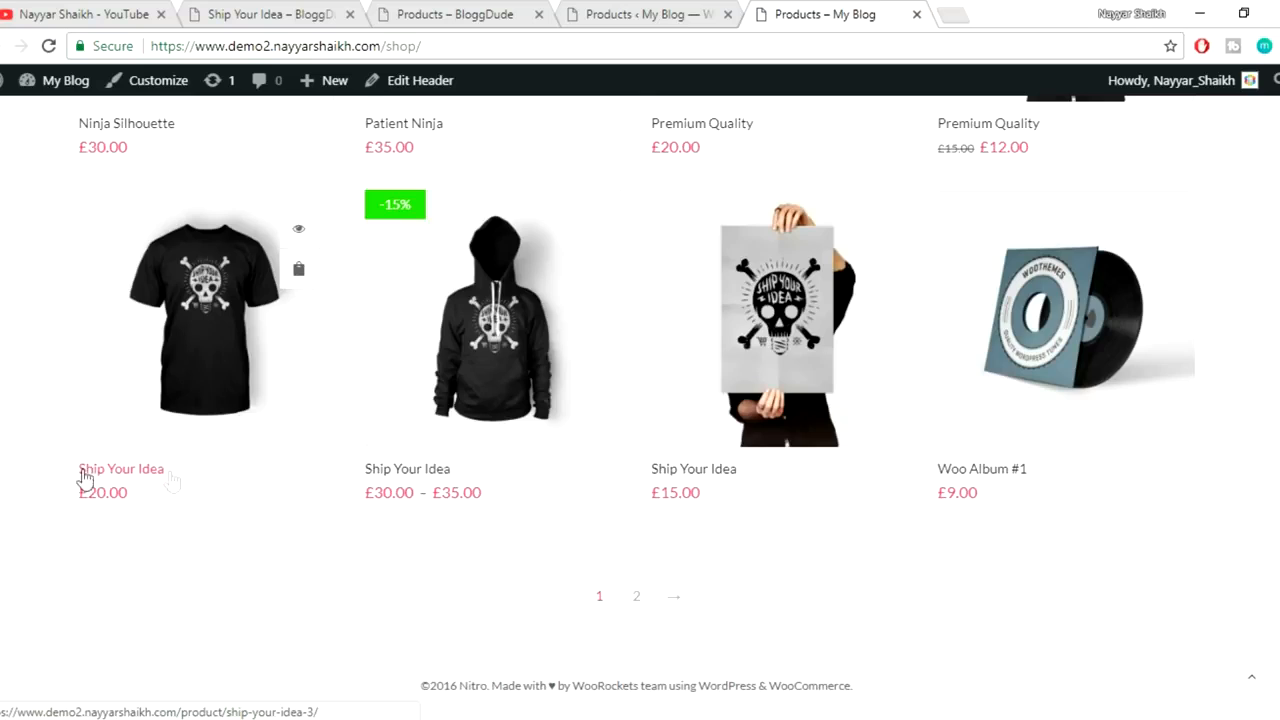
- Open the £20.00 Ship Your Idea T-shirt, check its Color options and compare them with the swatches on the finished demo store's product page
left_click(185, 387)
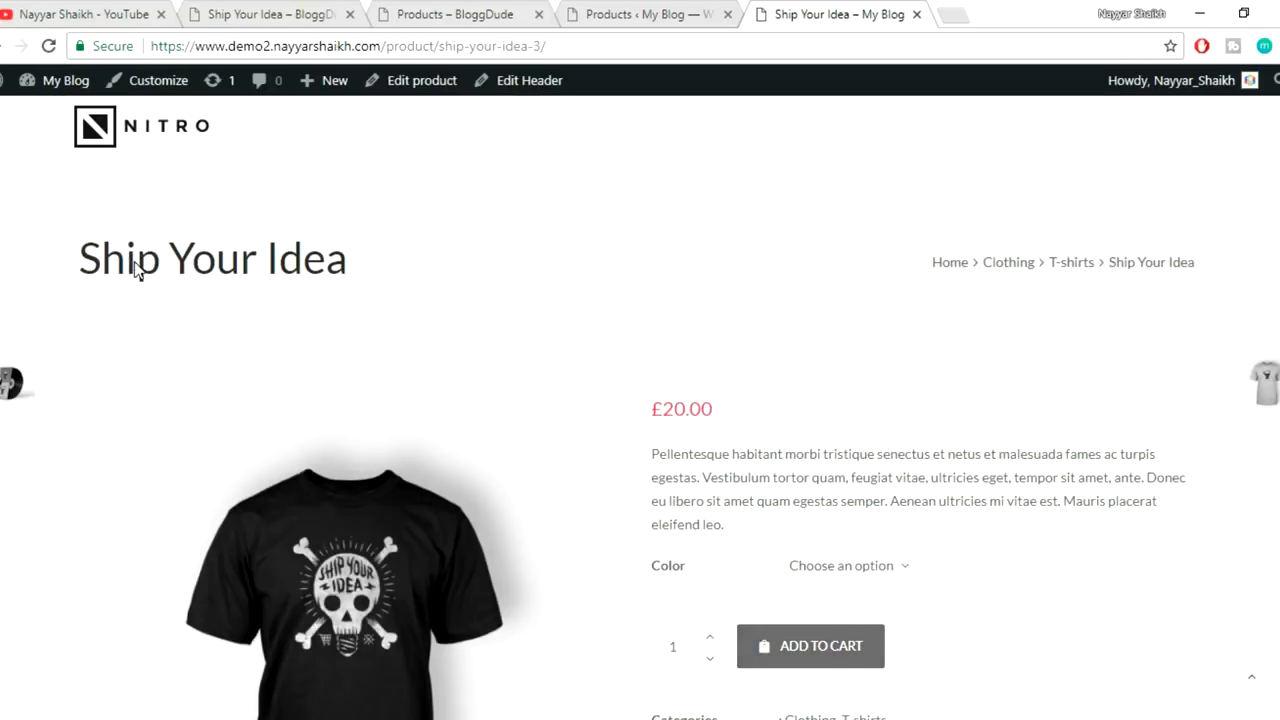
left_click_drag(90, 260, 357, 258)
left_click(357, 258)
scroll(735, 272, "down", 2)
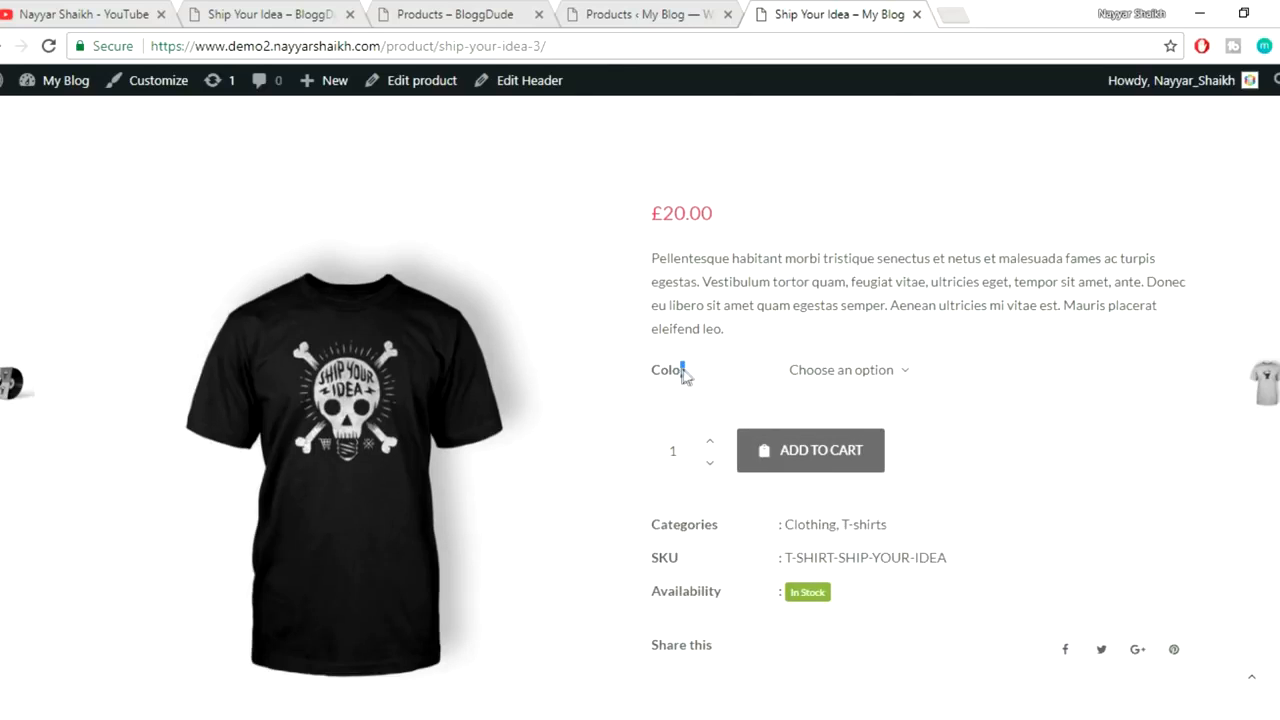
left_click(832, 374)
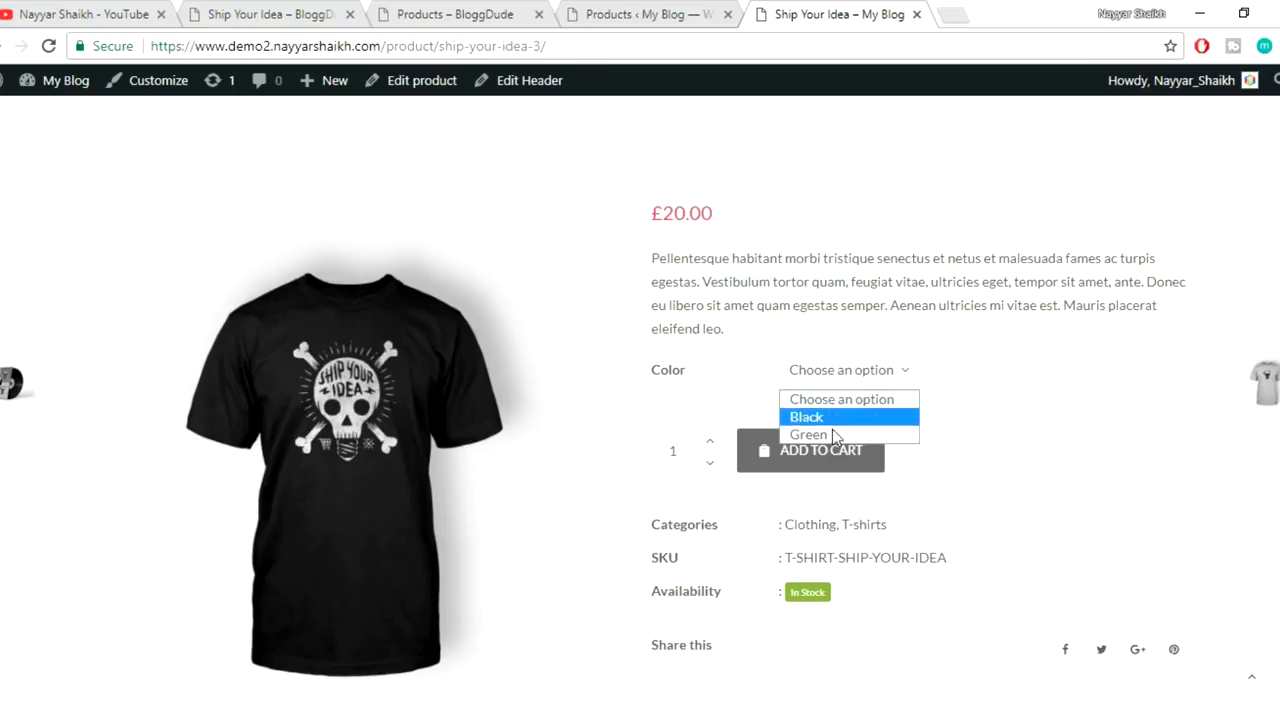
left_click(1100, 366)
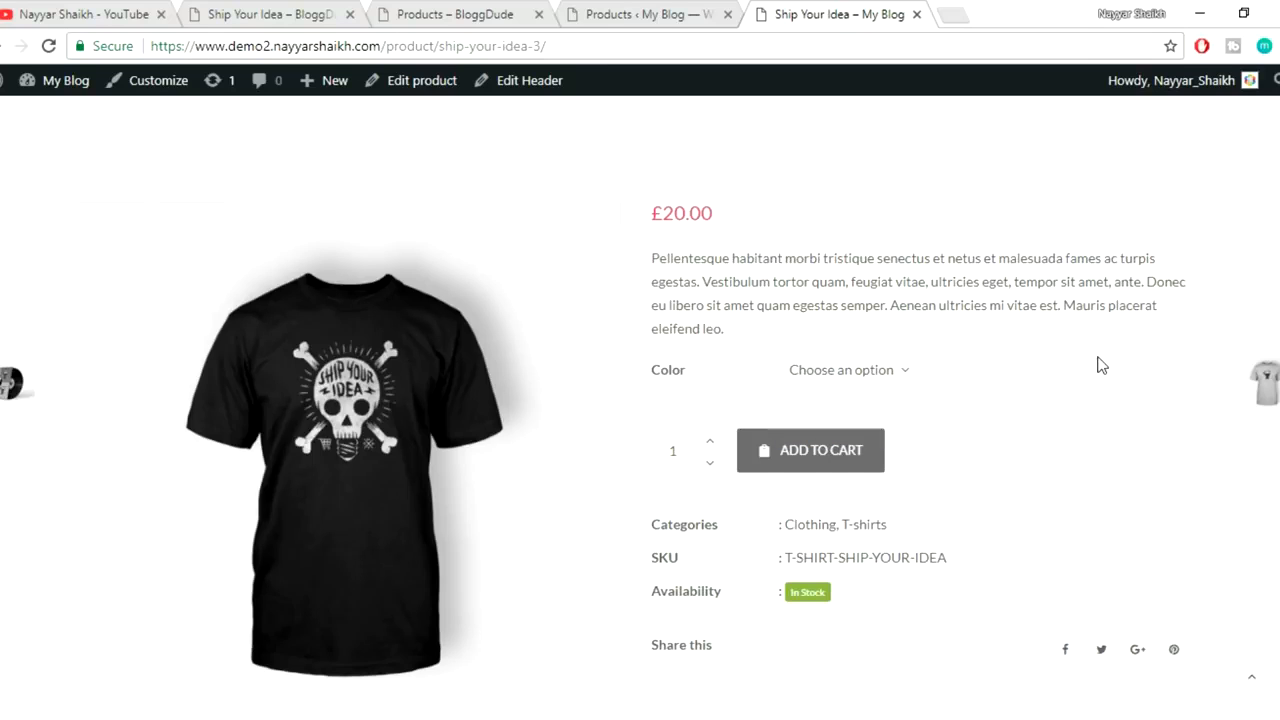
left_click(225, 13)
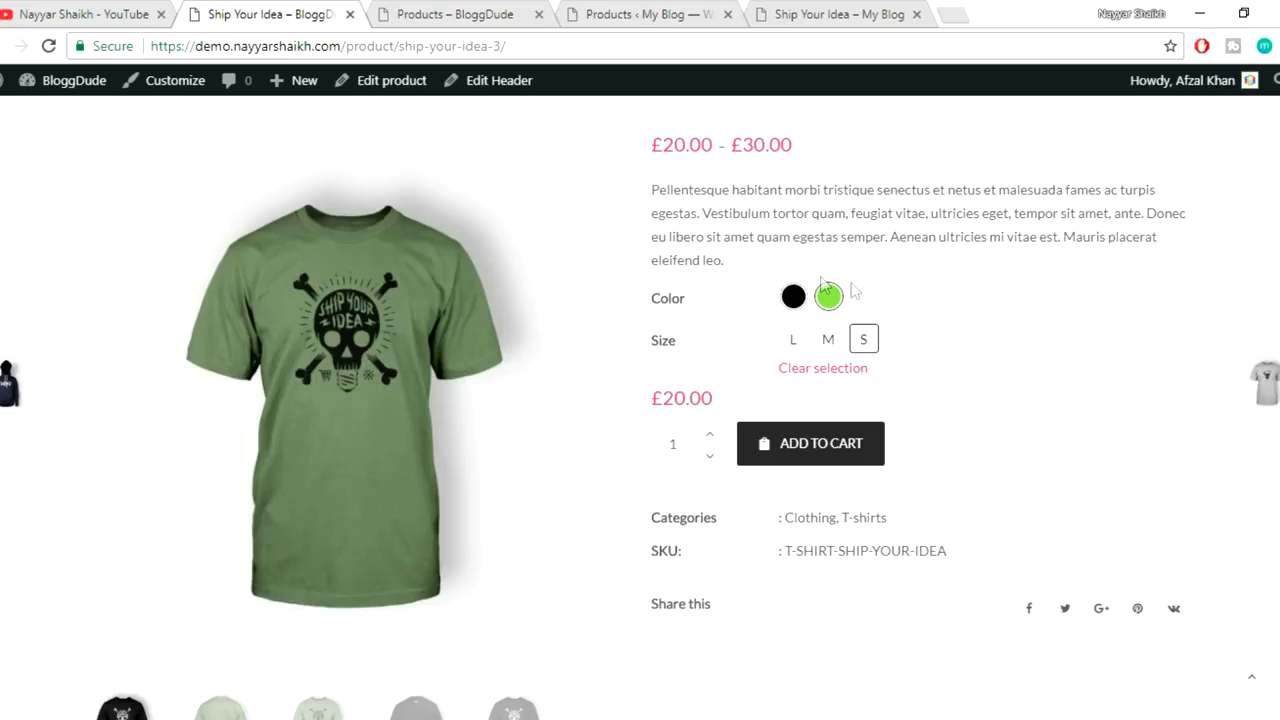
- Return to the WordPress dashboard, open the product attributes and check the Color attribute's type
left_click(640, 14)
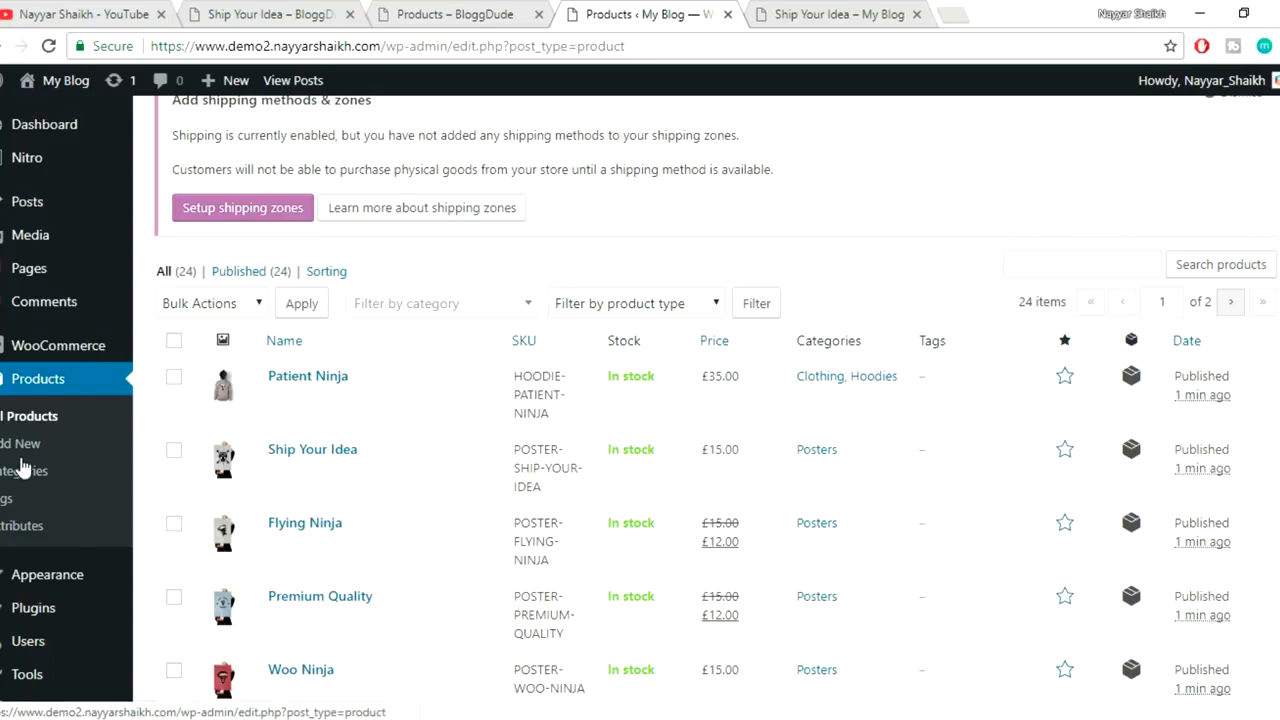
left_click(20, 530)
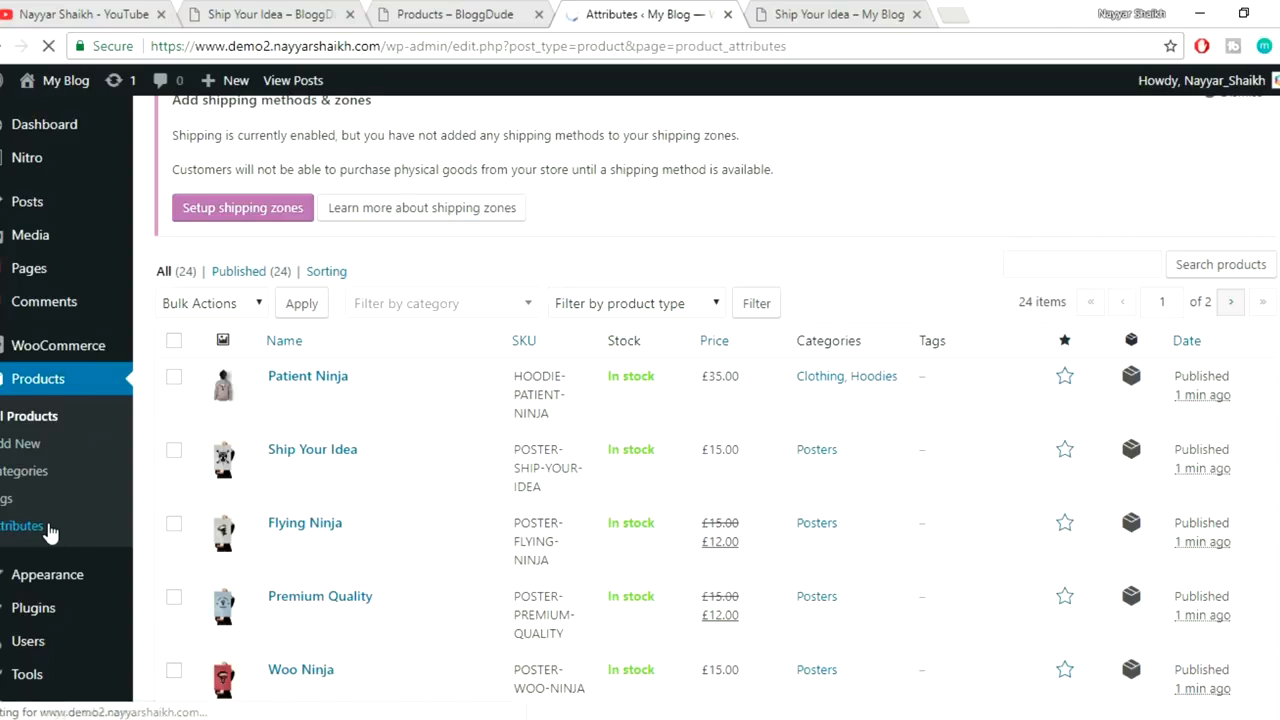
scroll(760, 465, "down", 3)
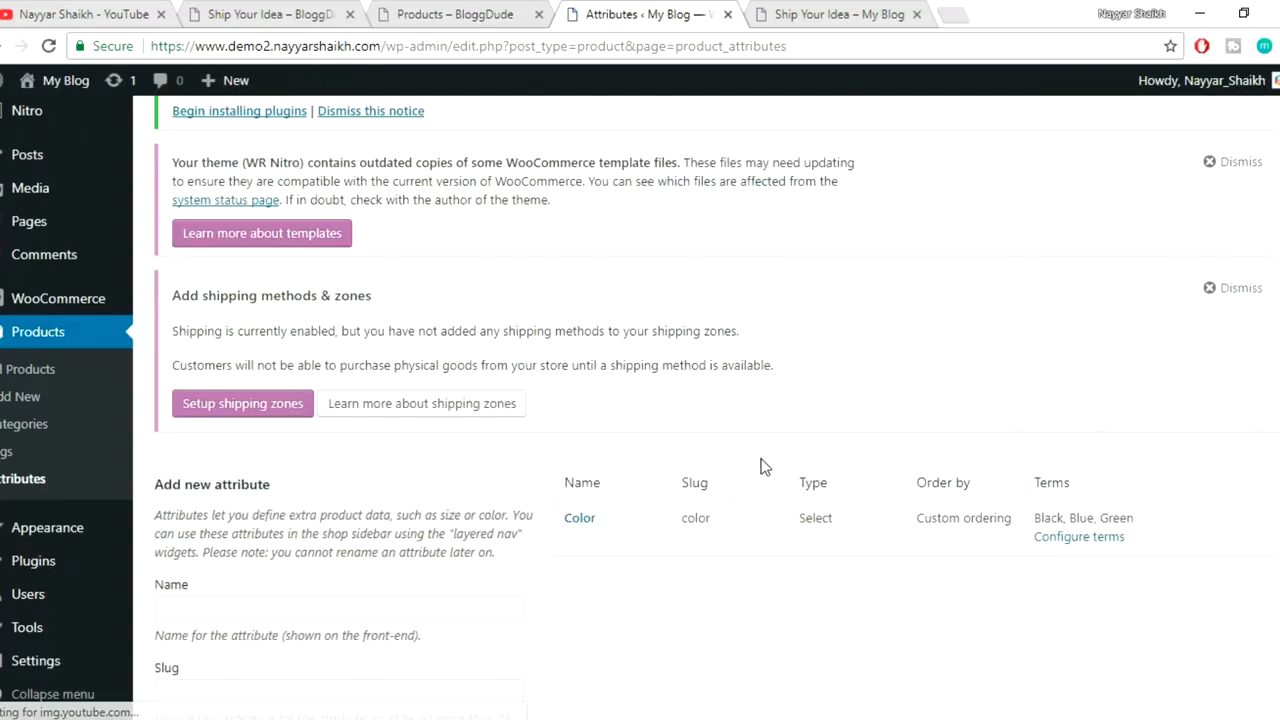
mouse_move(606, 326)
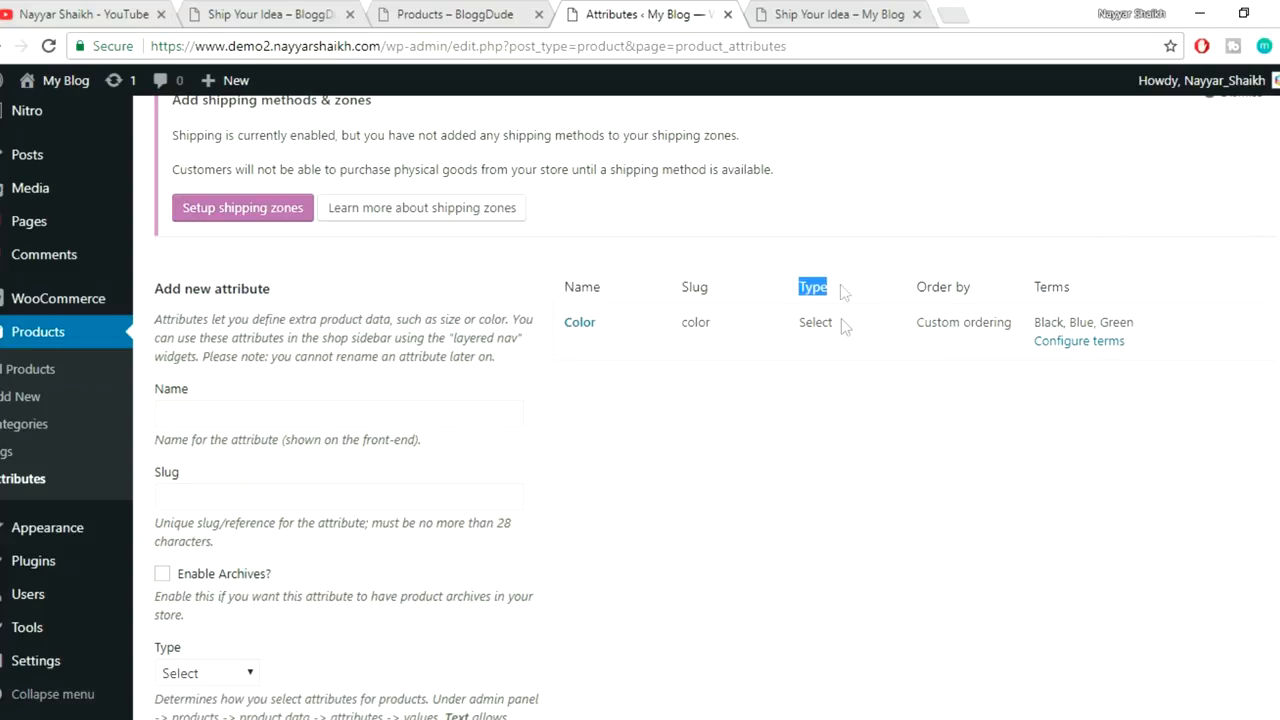
left_click_drag(841, 318, 795, 320)
left_click(803, 330)
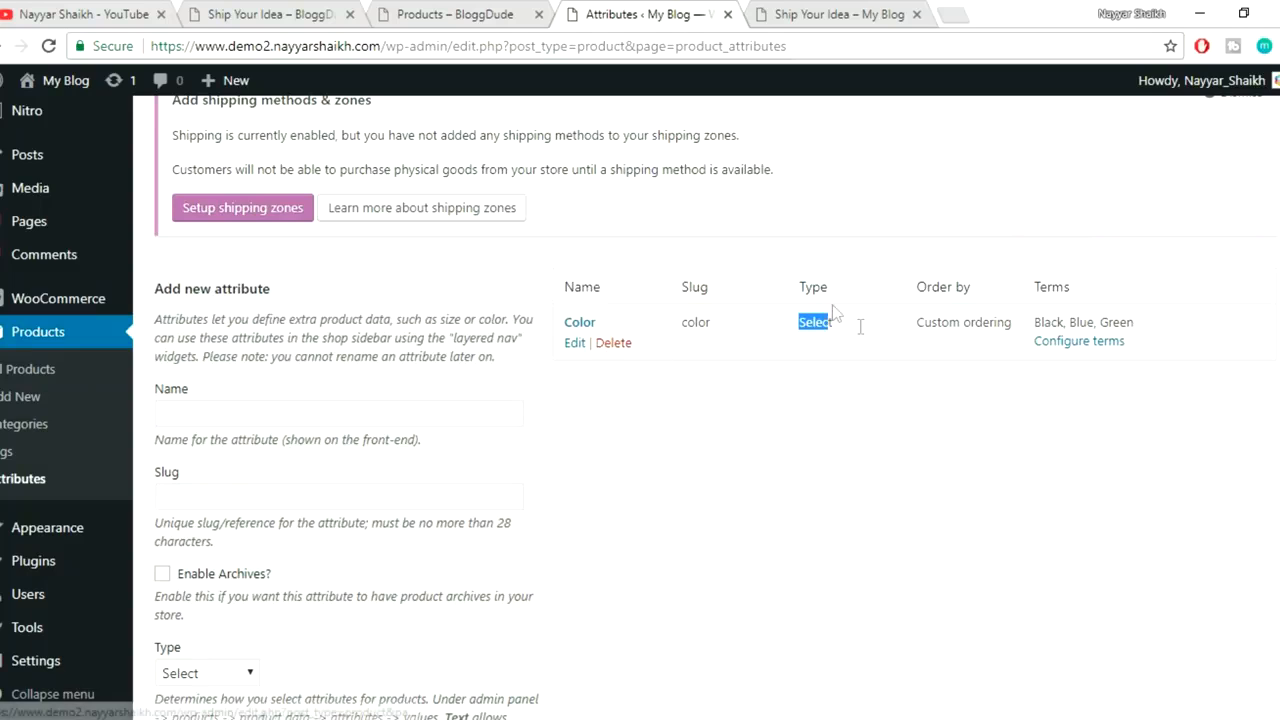
- Edit the Color attribute, set its type to Color Picker and save the update
left_click(575, 344)
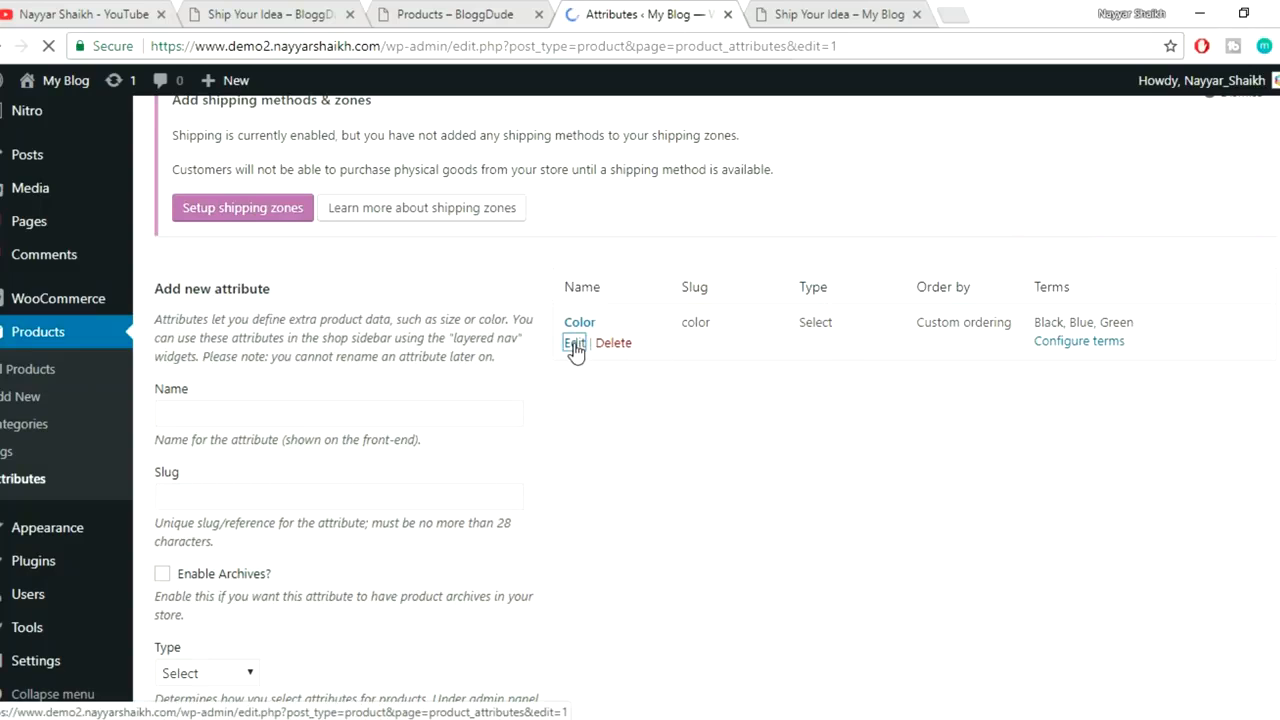
scroll(800, 407, "down", 5)
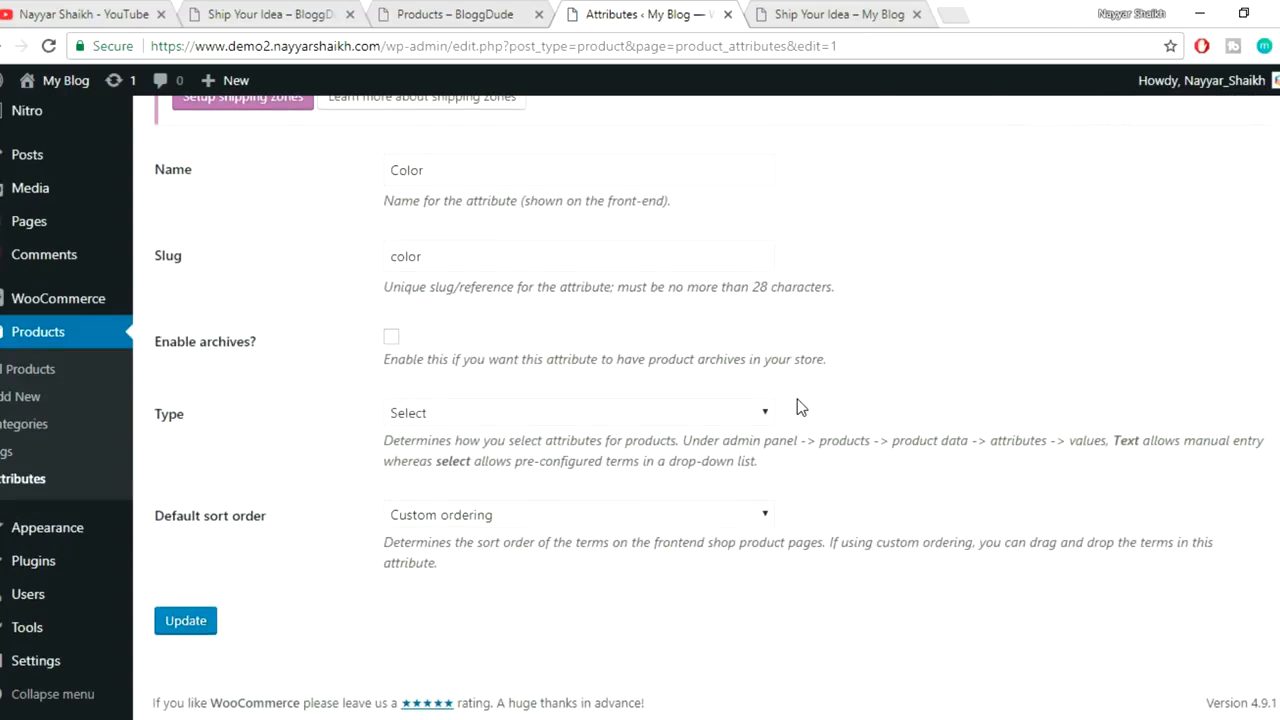
left_click(571, 420)
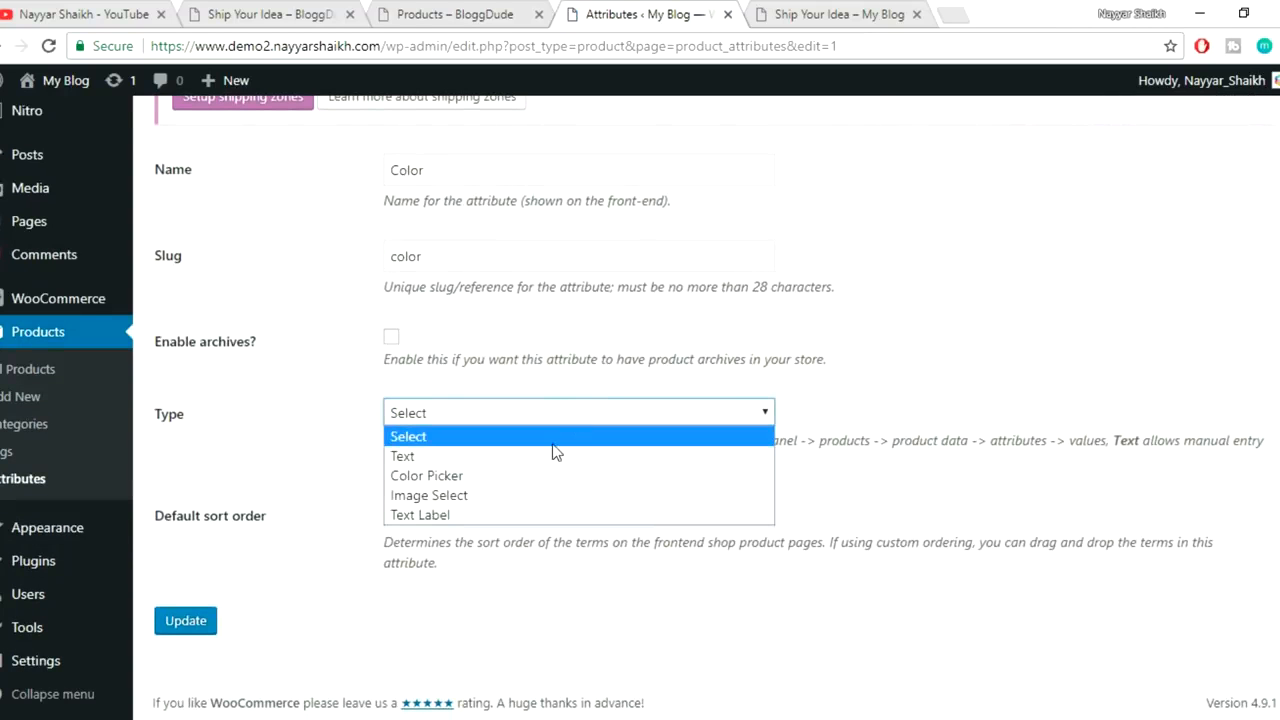
left_click(537, 485)
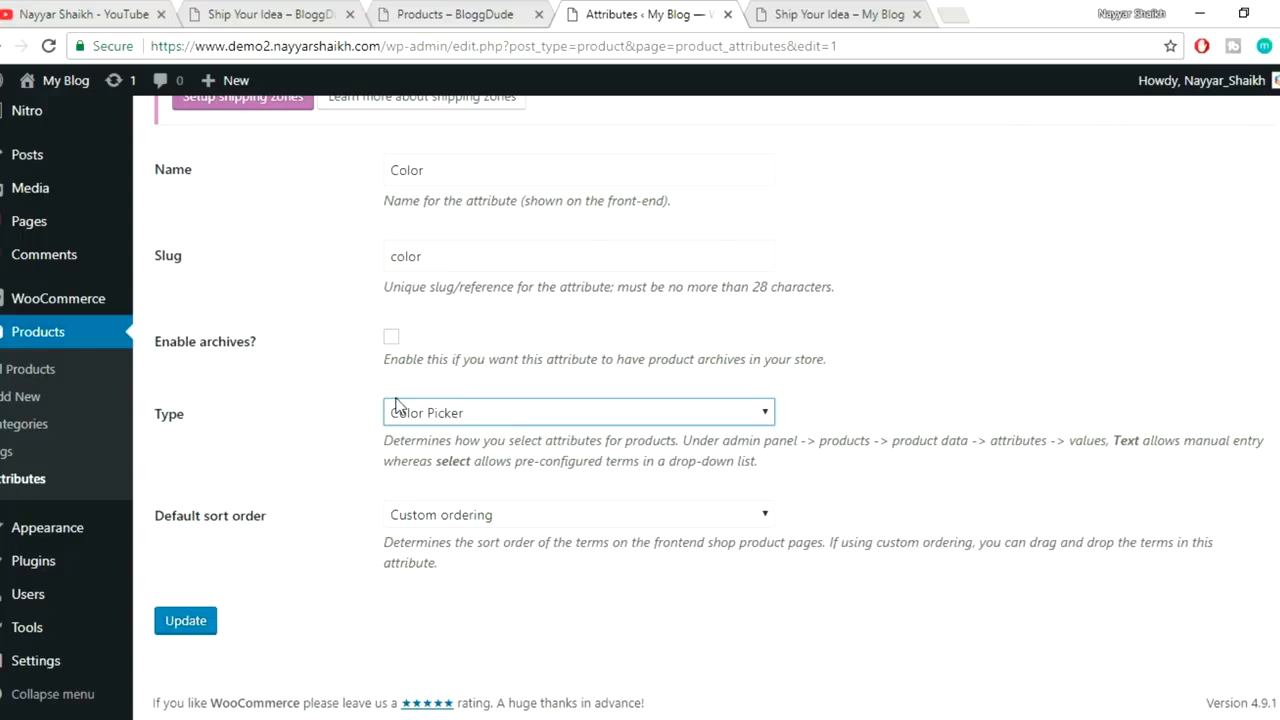
left_click(178, 624)
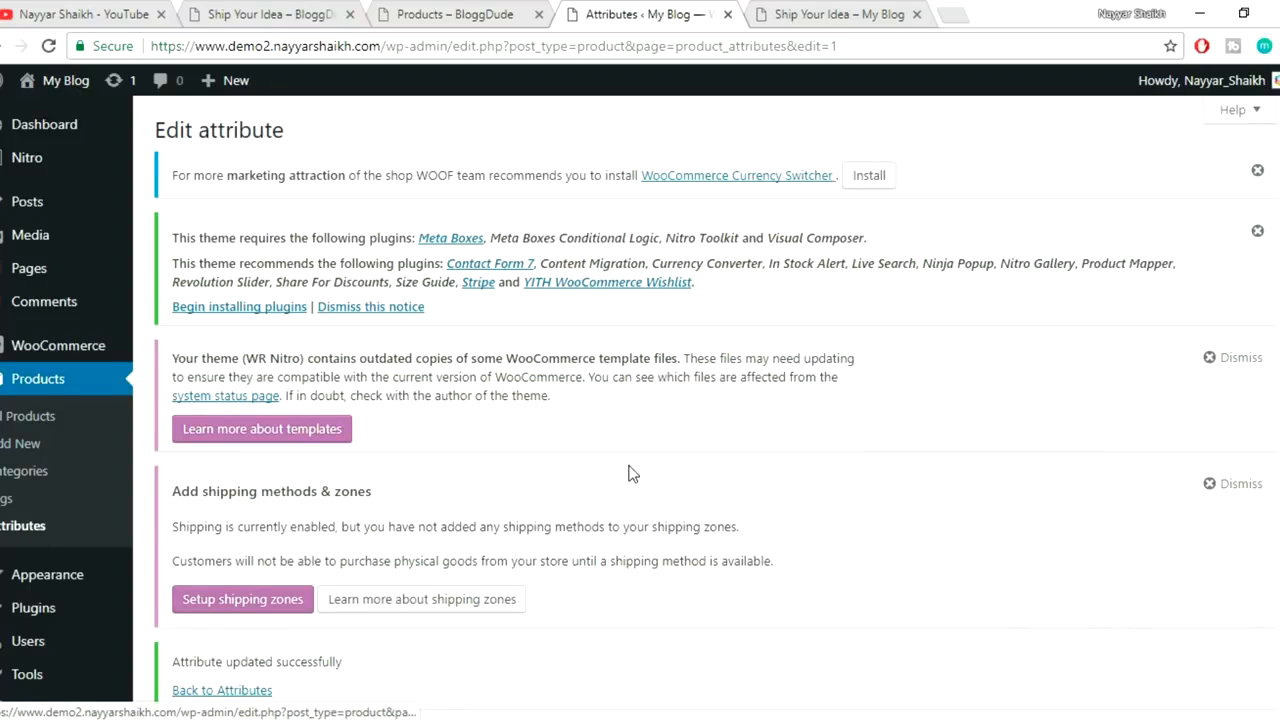
scroll(630, 473, "down", 7)
scroll(245, 228, "up", 2)
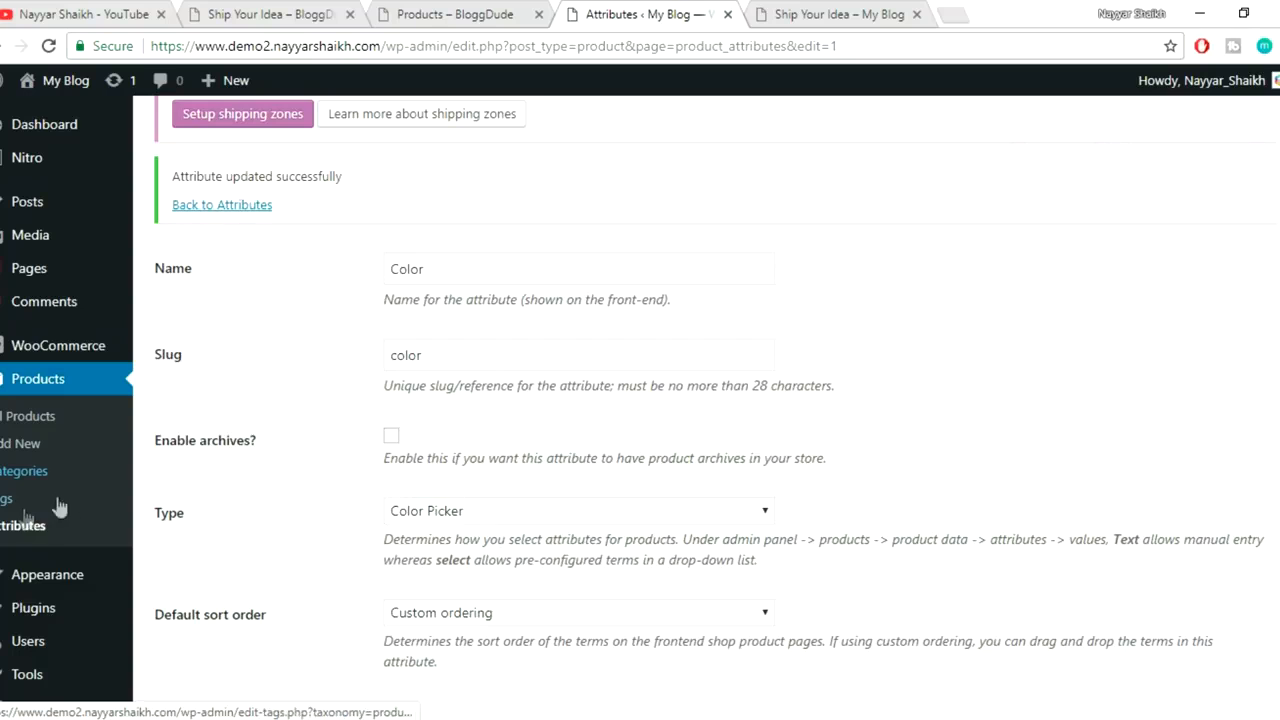
- Return to the product attributes list and open the terms of the Color attribute
left_click(25, 527)
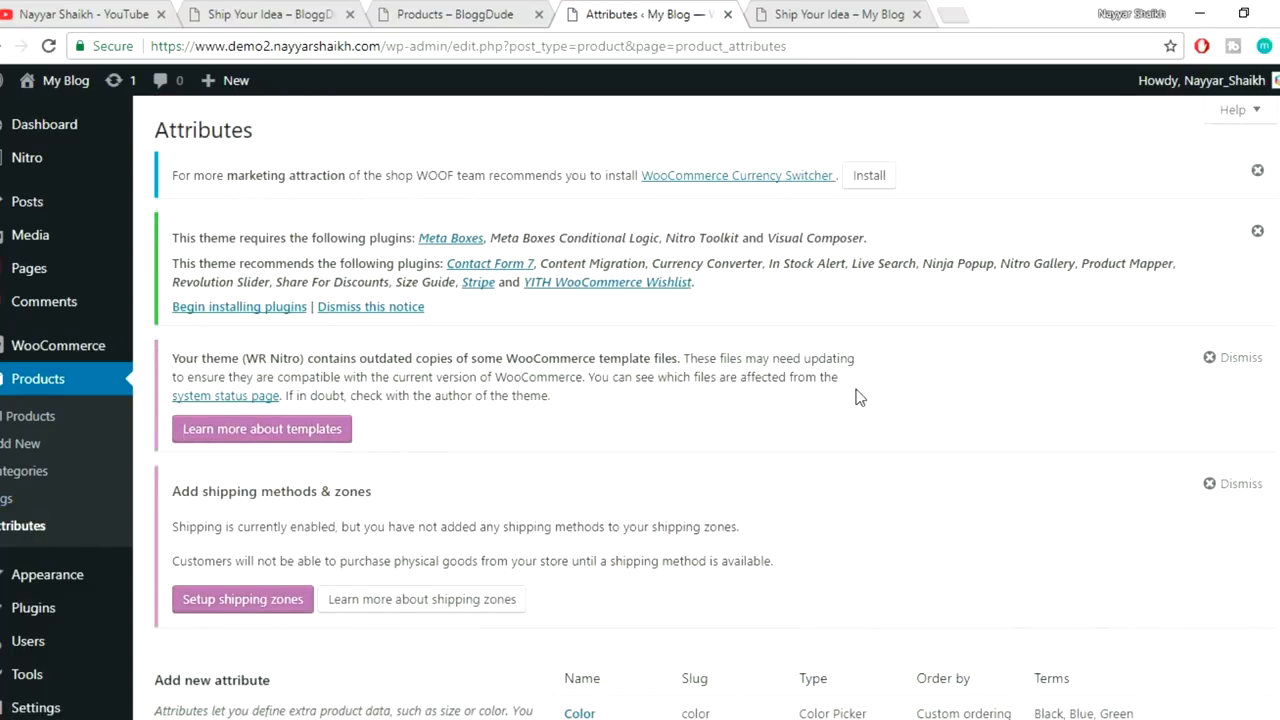
scroll(837, 565, "down", 2)
mouse_move(584, 545)
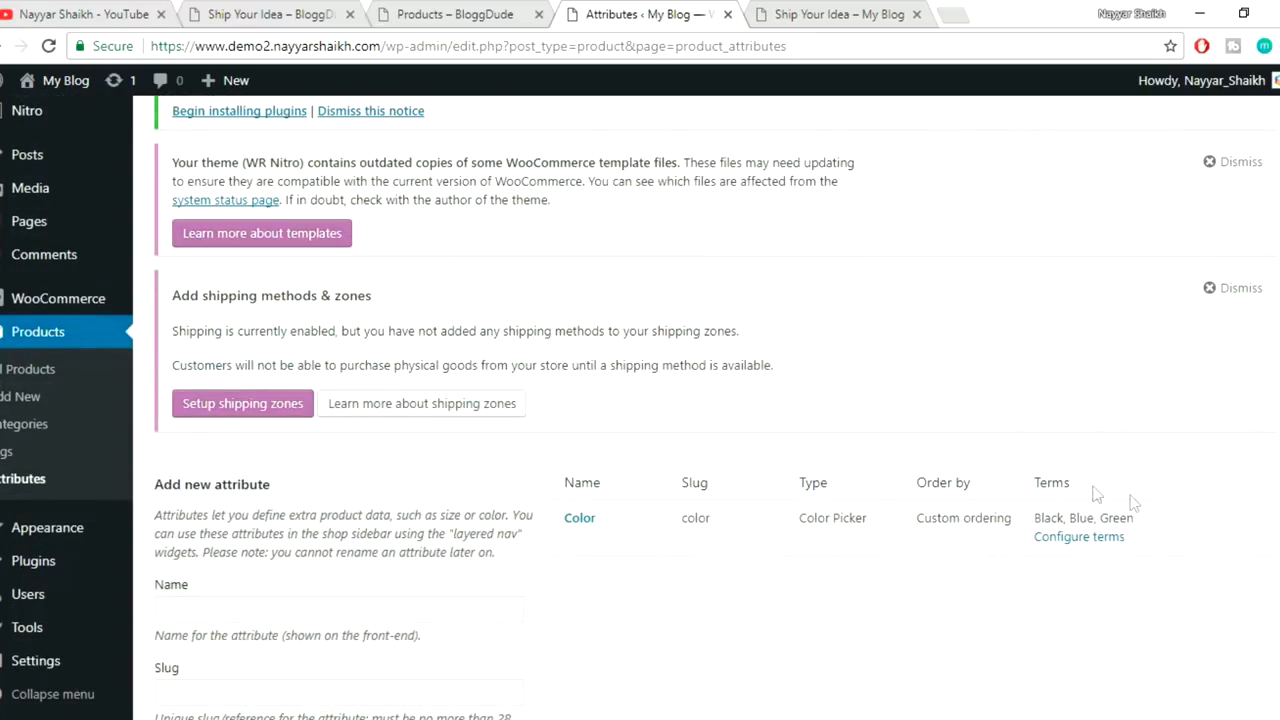
left_click(1091, 543)
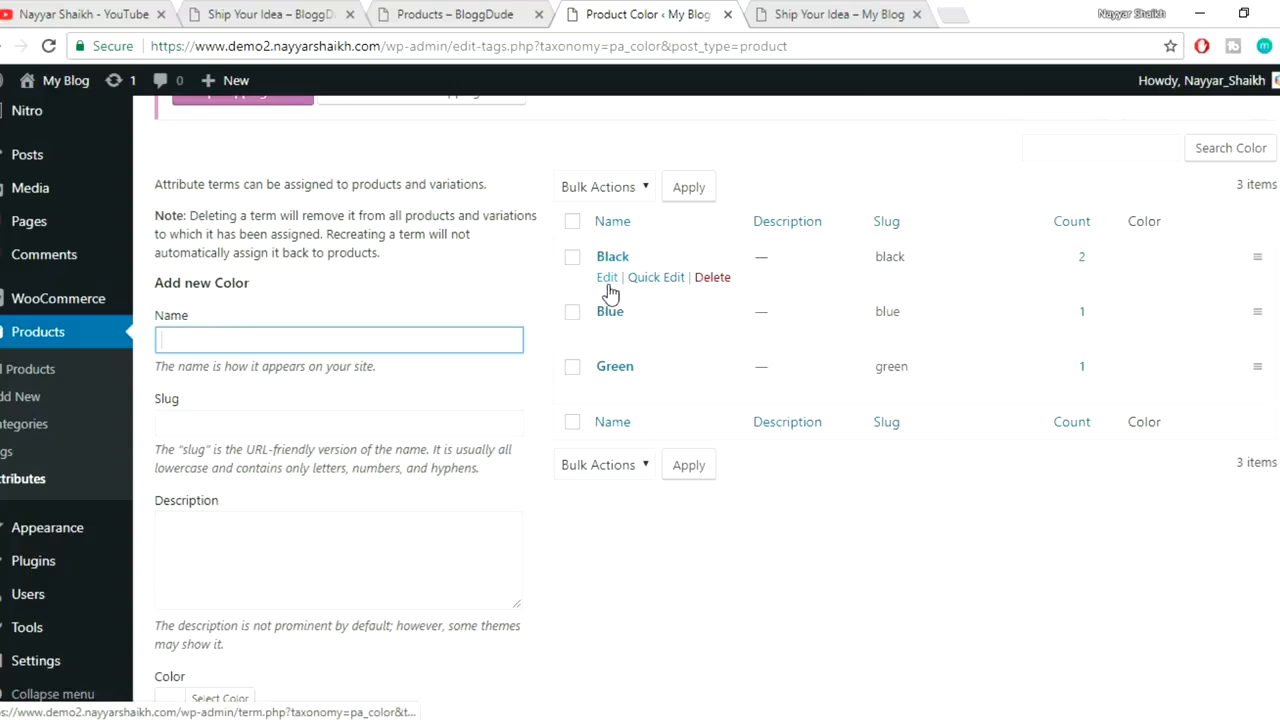
- Edit the Black term, review its name and slug, and set its color to #000000
left_click(607, 280)
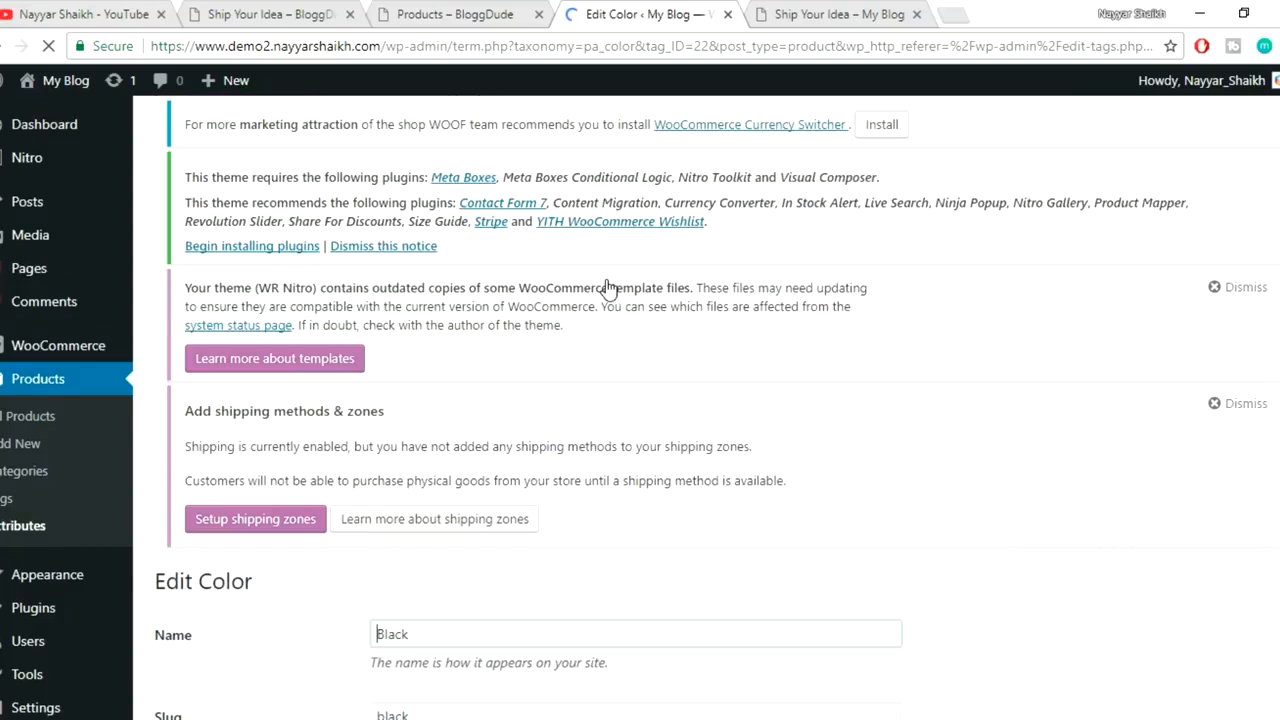
scroll(897, 371, "down", 4)
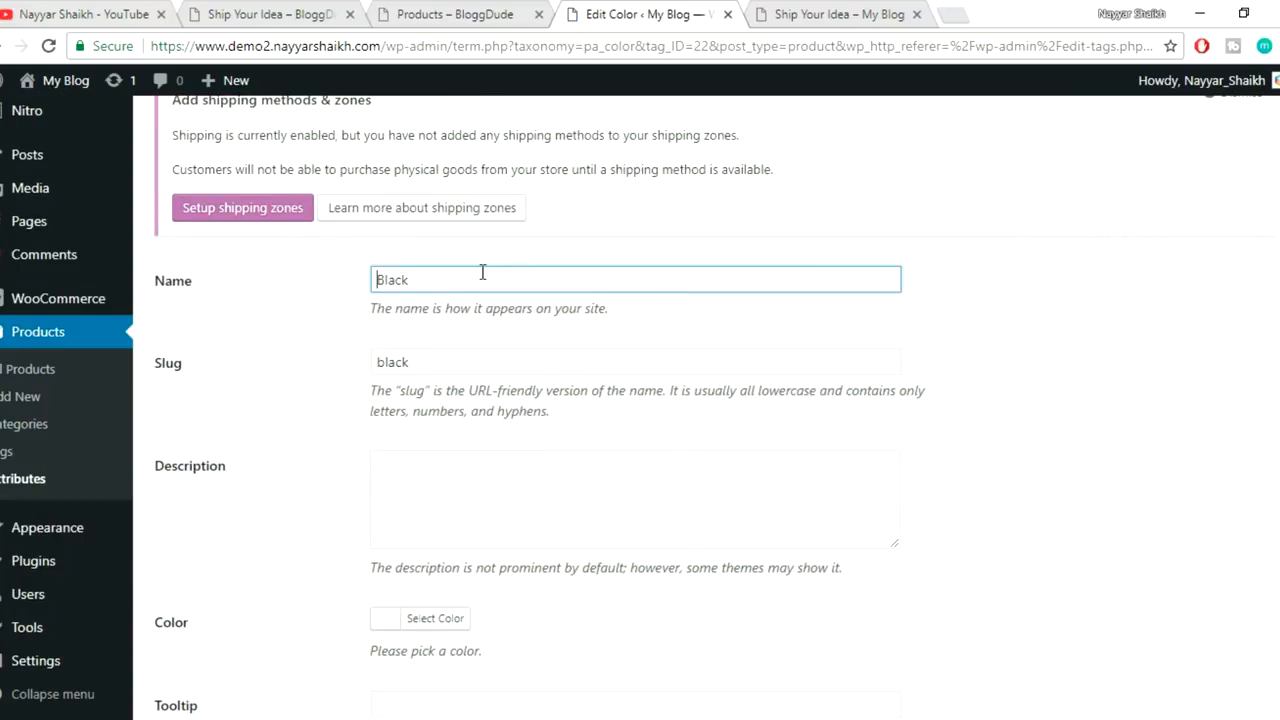
left_click_drag(366, 285, 672, 306)
scroll(686, 320, "down", 1)
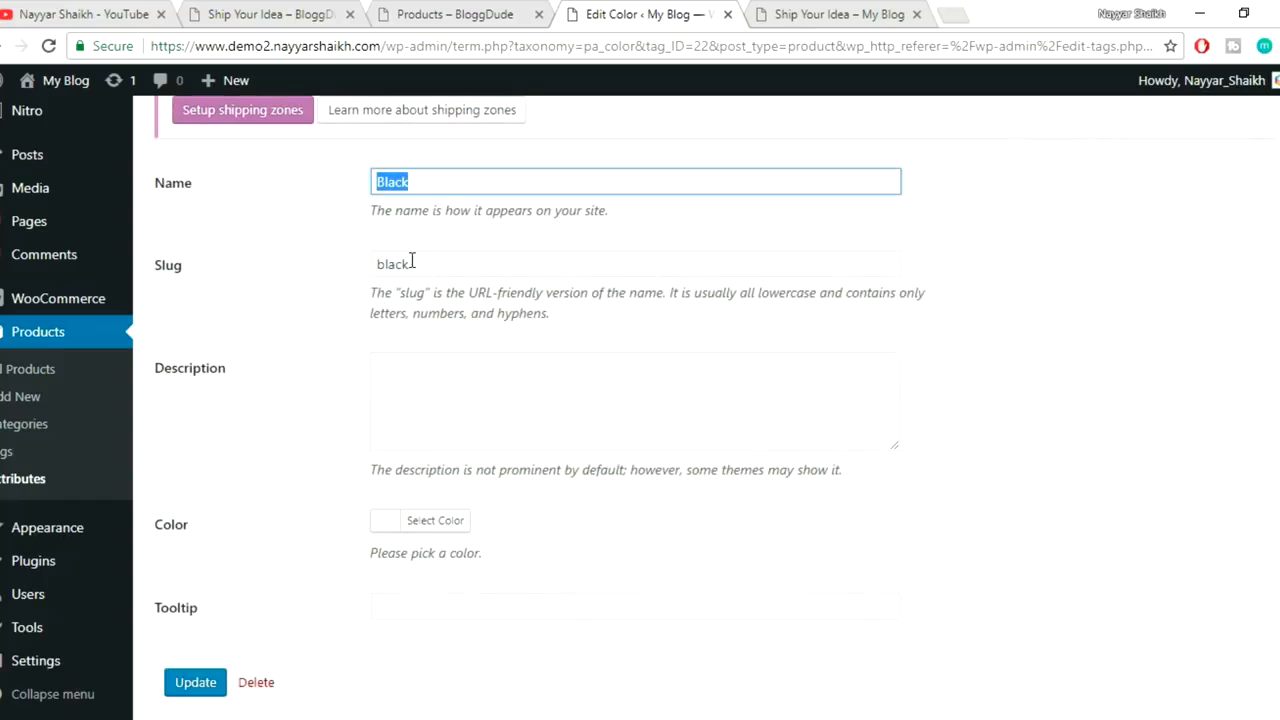
left_click_drag(425, 262, 362, 280)
left_click(522, 307)
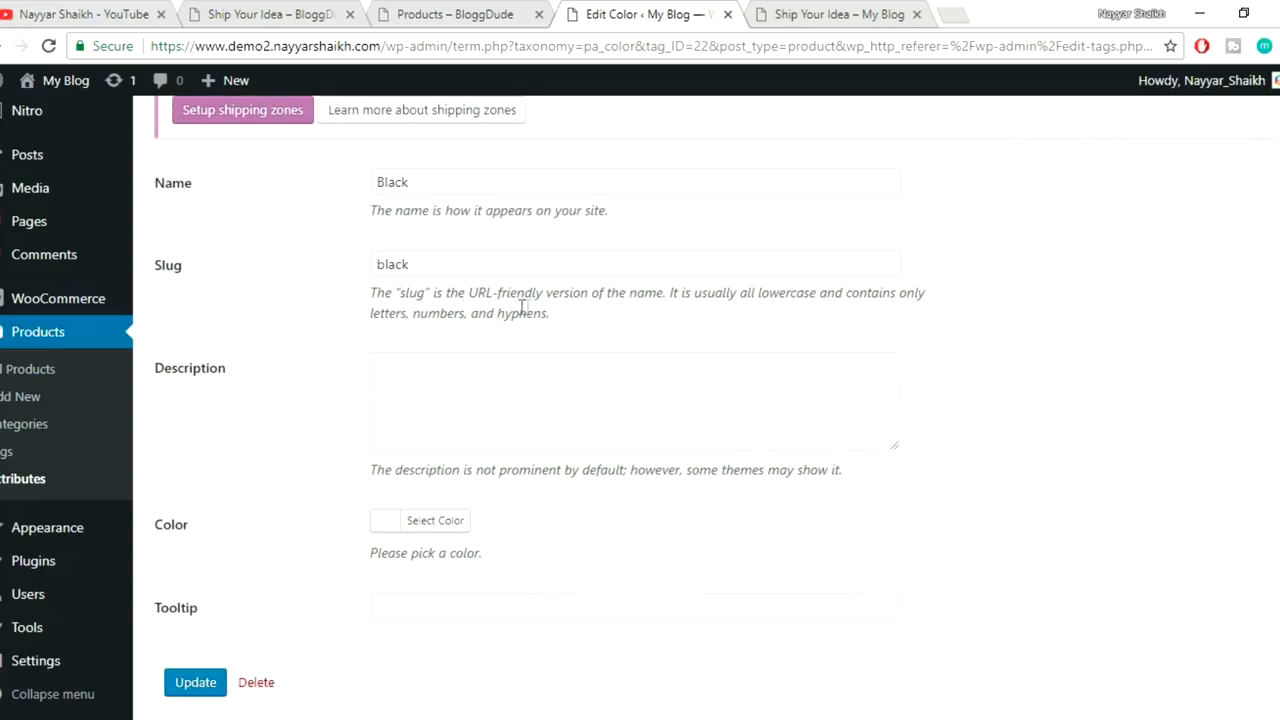
scroll(755, 285, "down", 1)
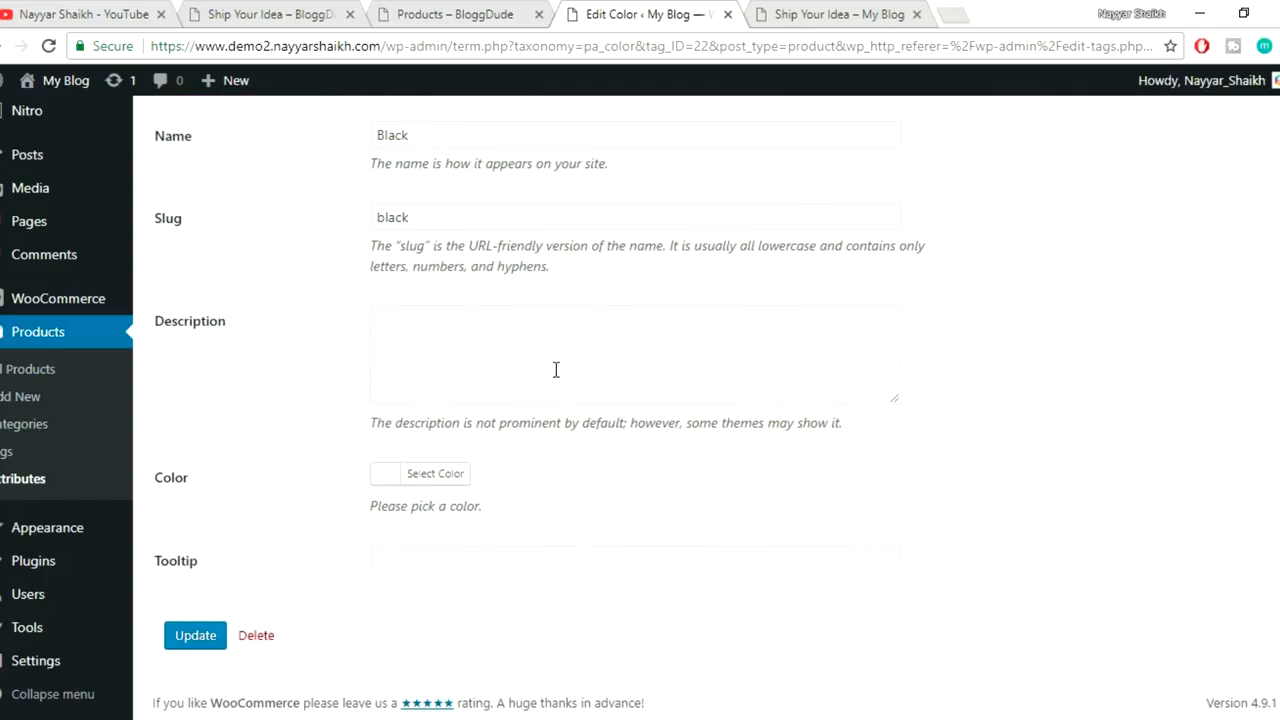
left_click(456, 476)
scroll(743, 449, "down", 2)
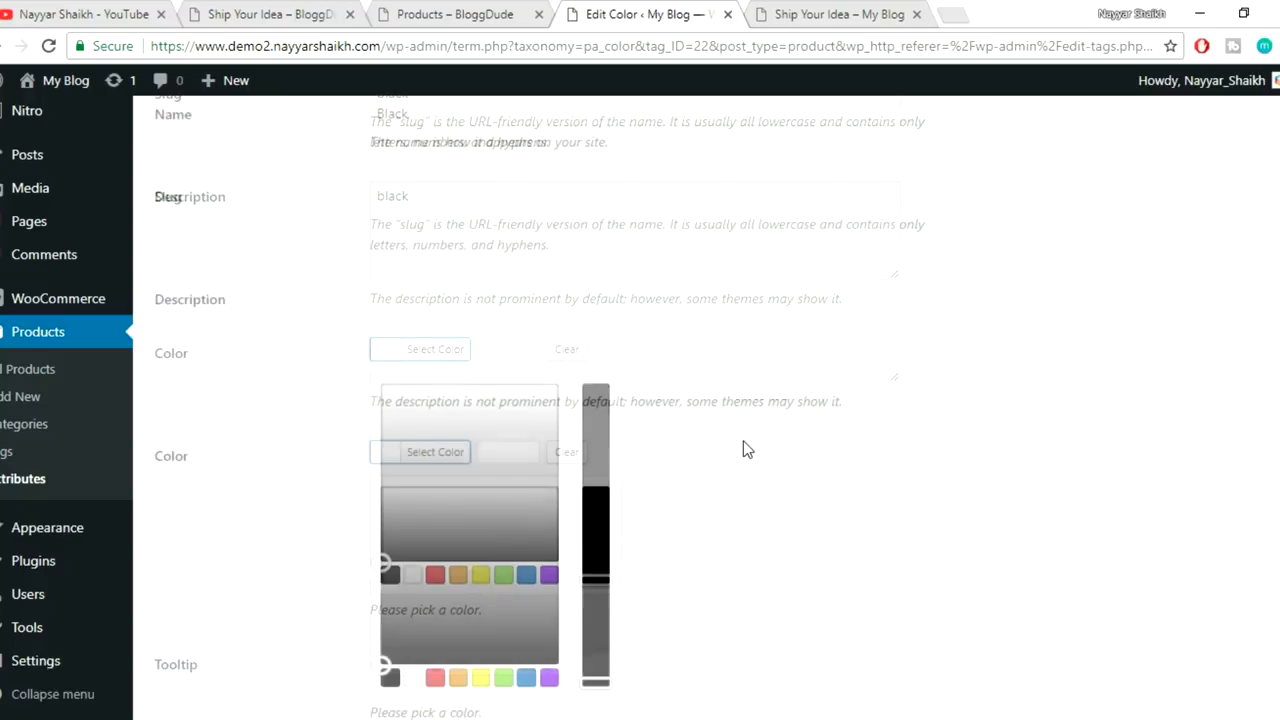
left_click(391, 507)
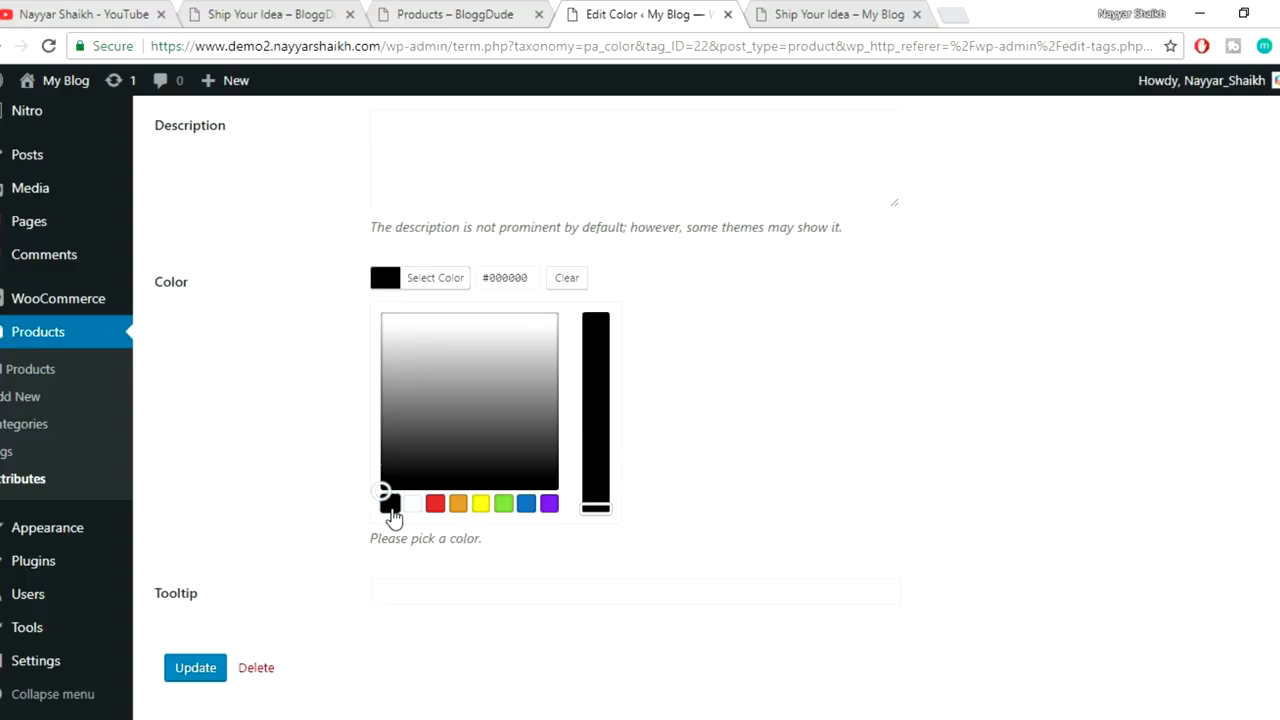
left_click(456, 278)
- Check the green swatch on the demo store's T-shirt page, set the Black term's tooltip to Black and save the update
left_click(391, 561)
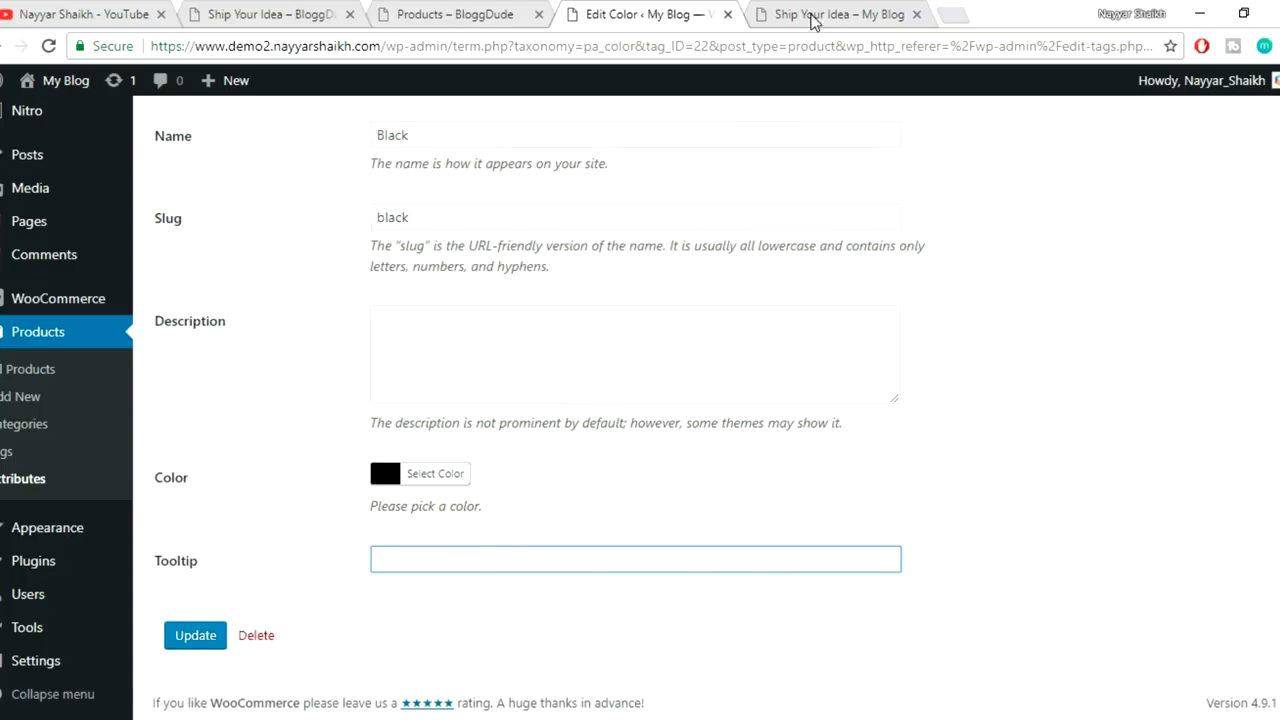
left_click(271, 14)
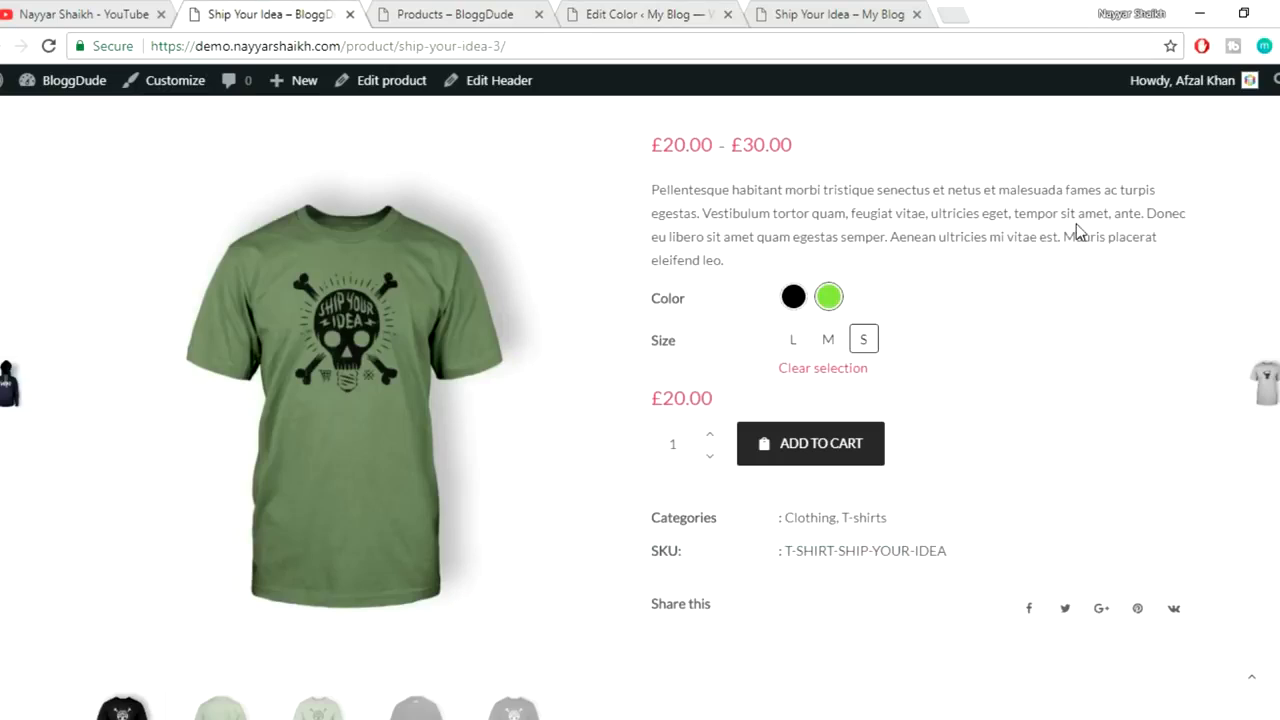
left_click(828, 300)
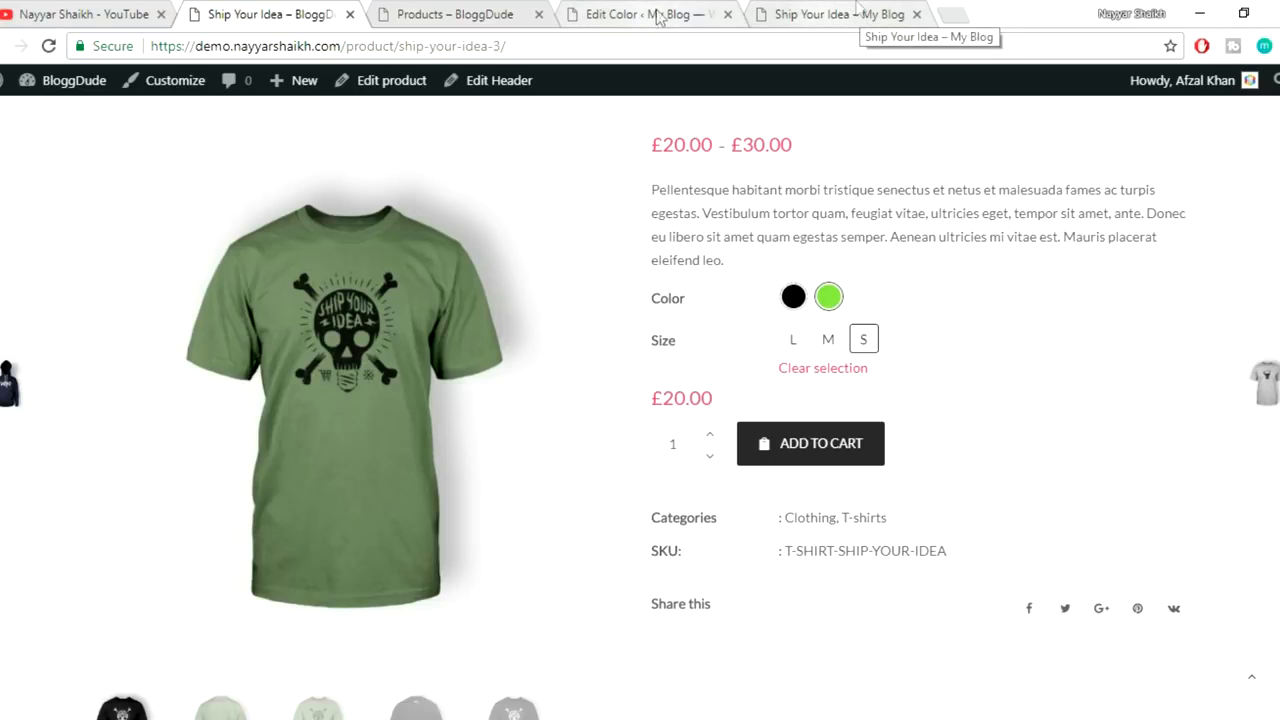
left_click(693, 14)
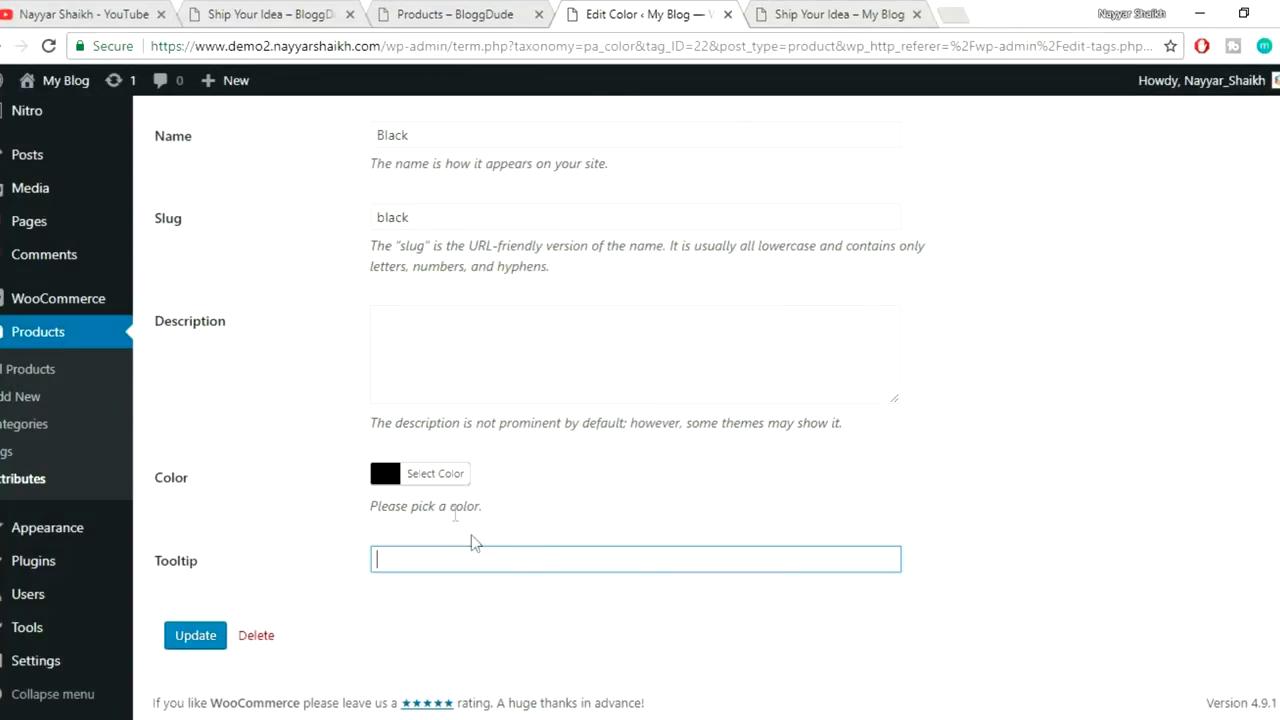
type("Black")
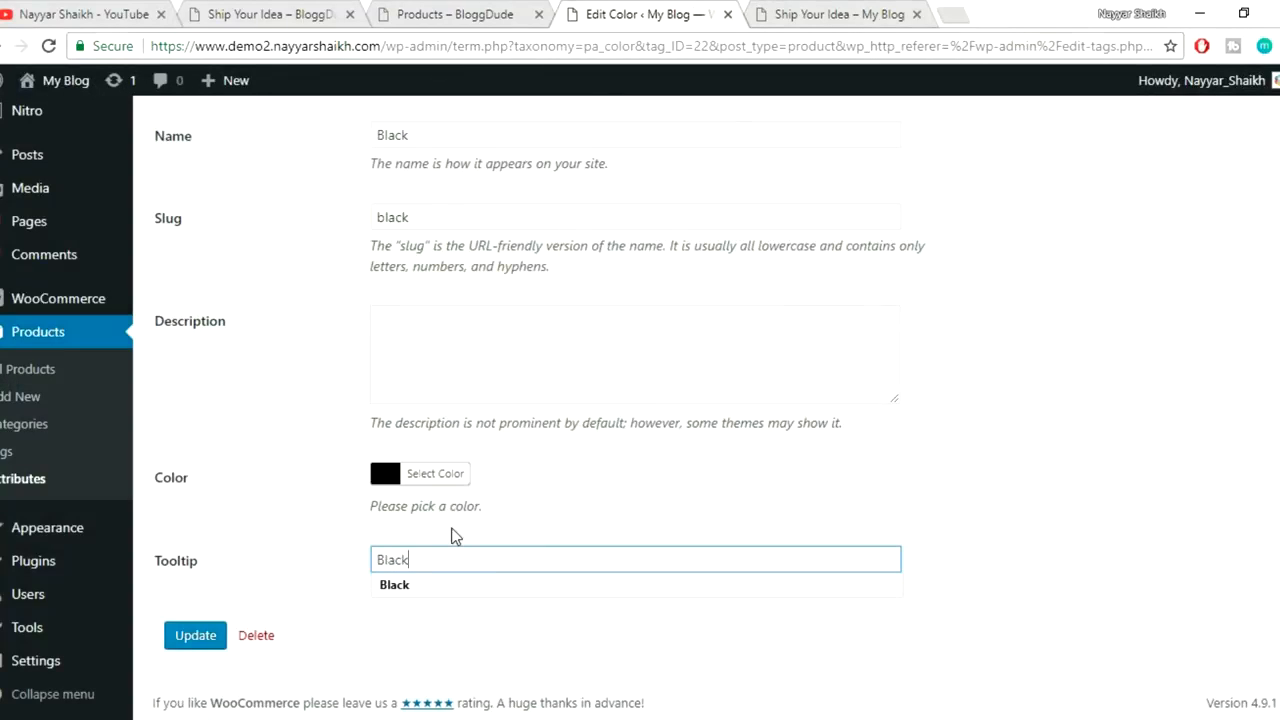
left_click(205, 645)
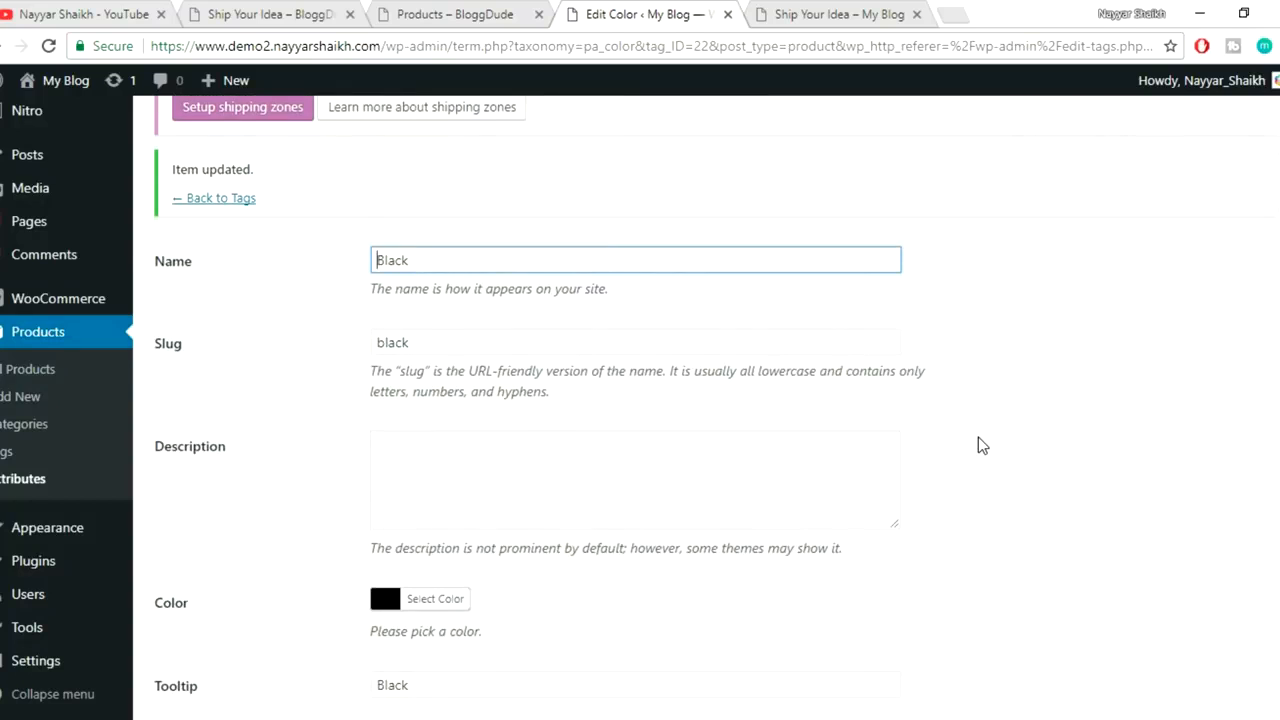
- Return to the color terms list, open Blue for editing and pick the preset blue as its color
left_click(230, 206)
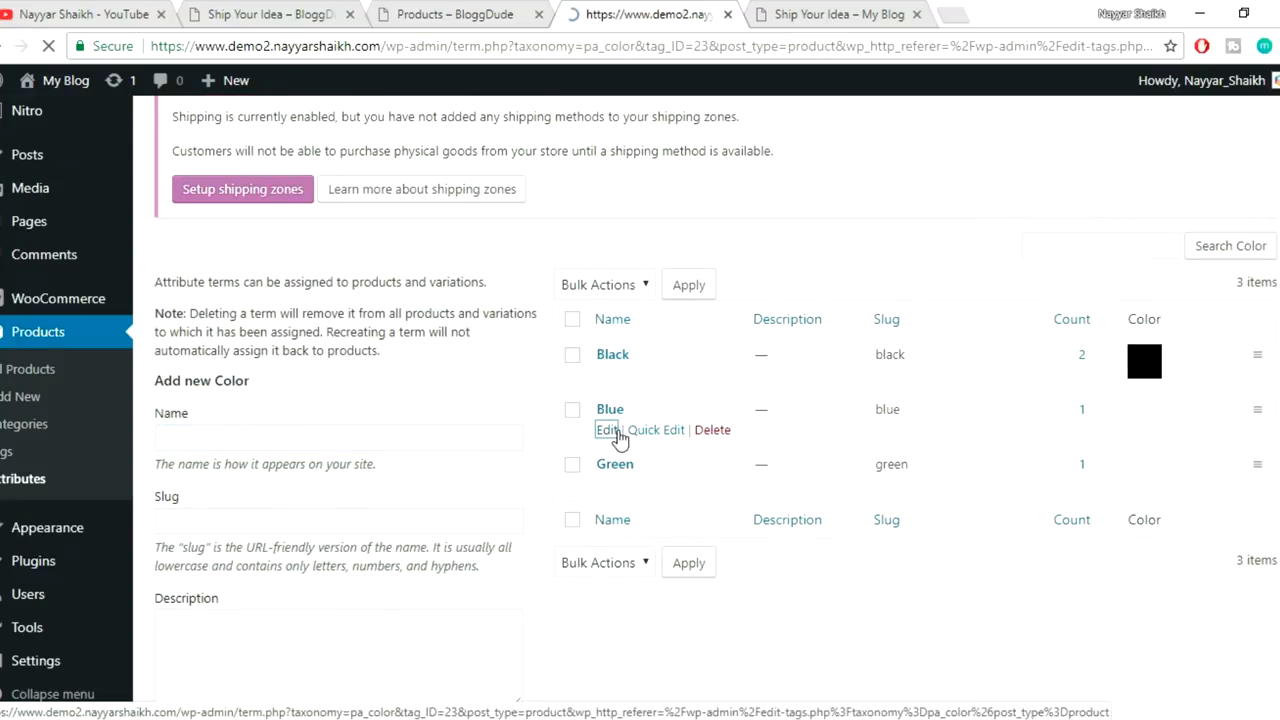
scroll(809, 400, "down", 5)
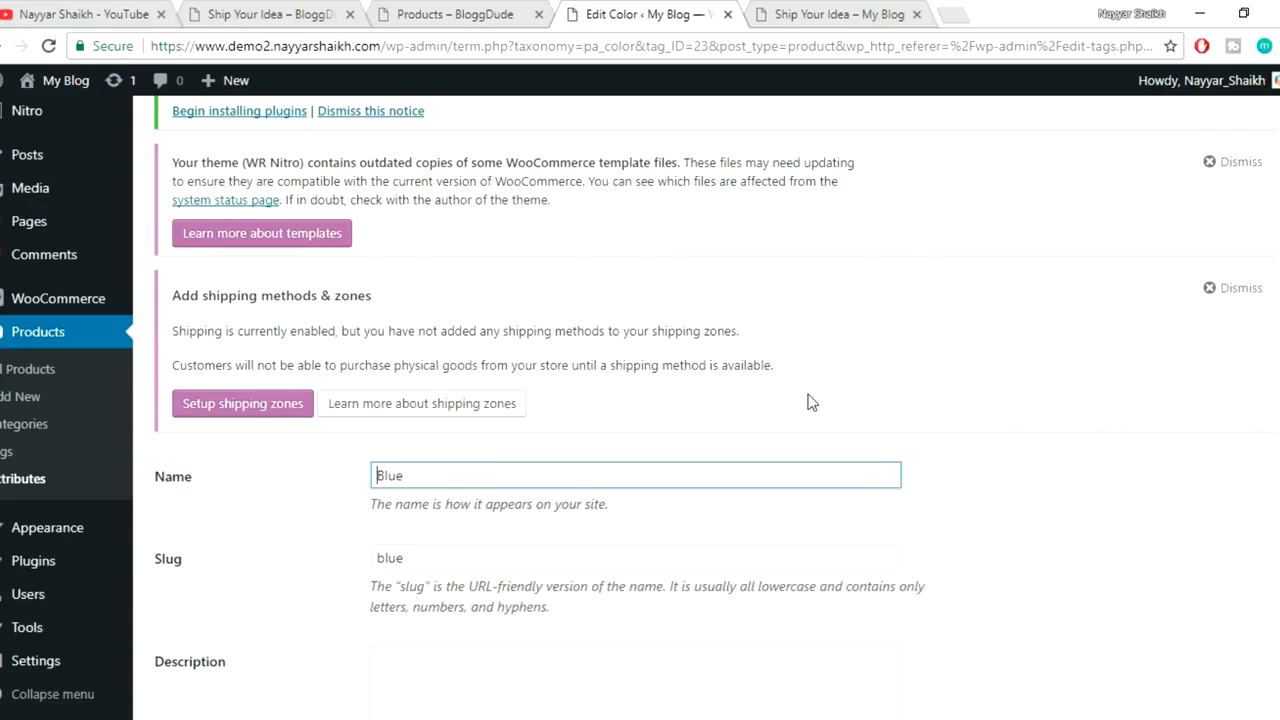
left_click(450, 473)
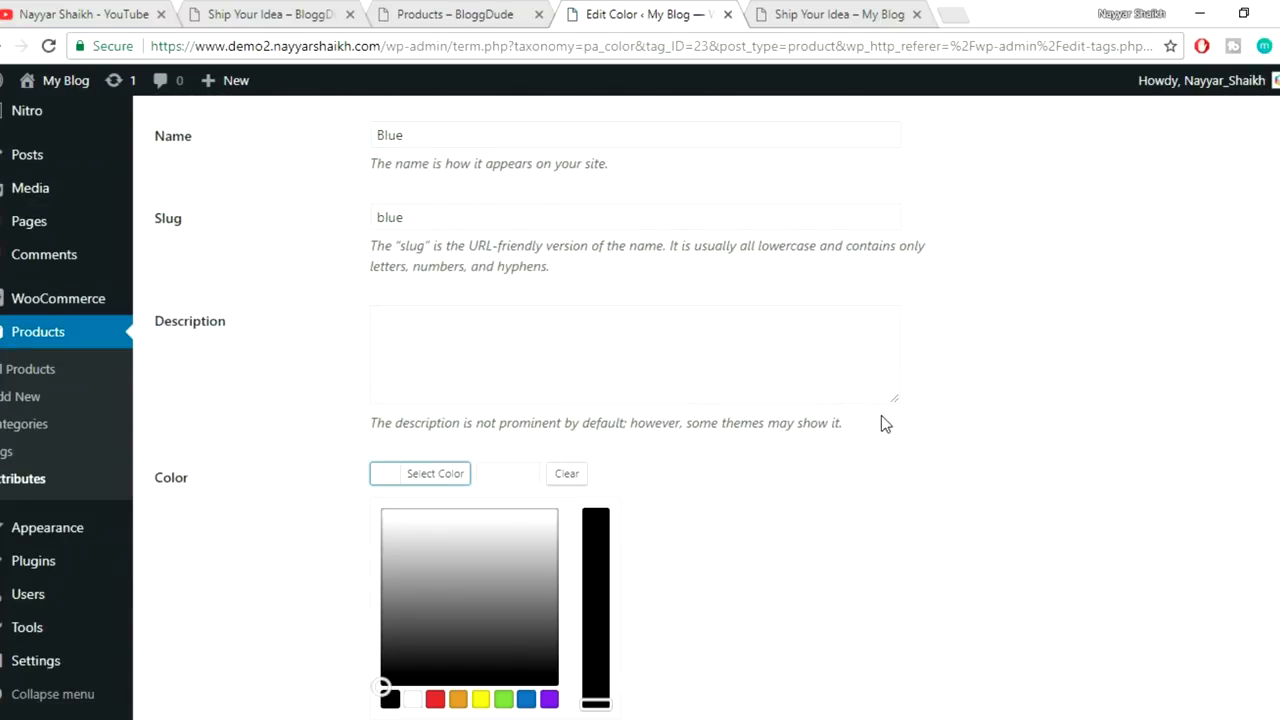
scroll(774, 457, "down", 1)
scroll(530, 615, "down", 1)
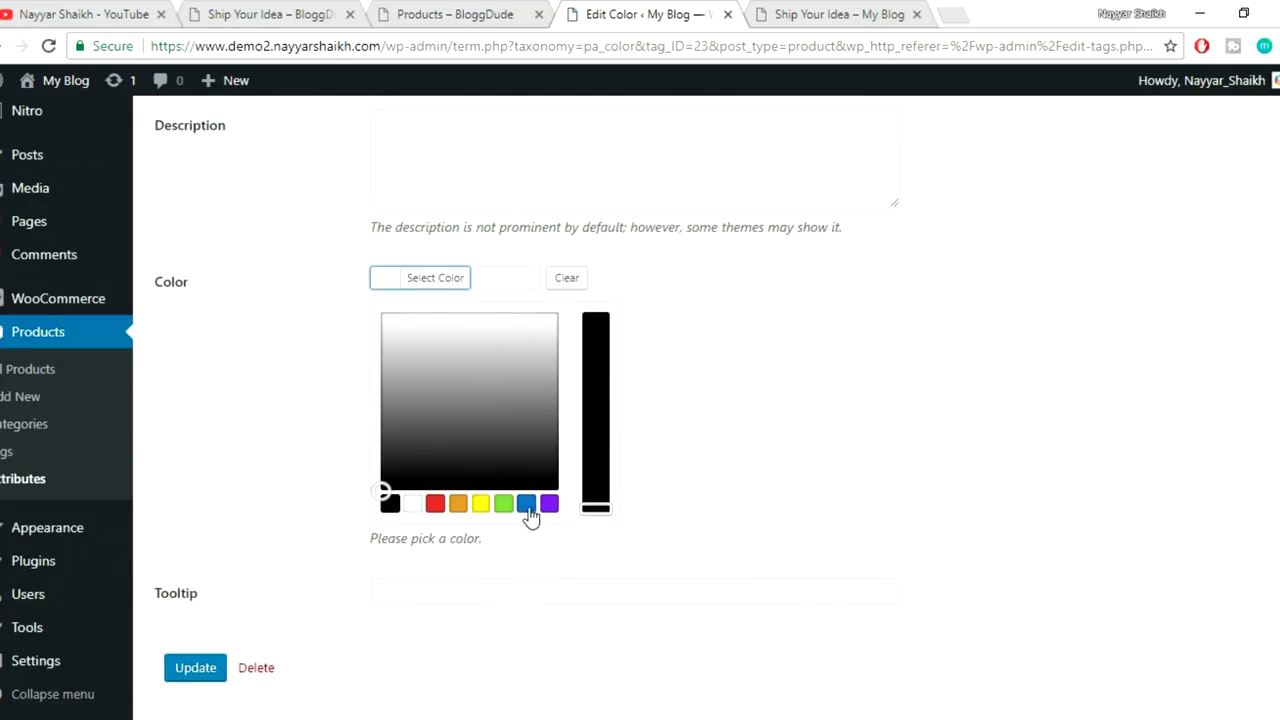
left_click(527, 507)
left_click(443, 290)
- Set the Blue term's tooltip to Blue and save the update
left_click(456, 557)
type("Blue")
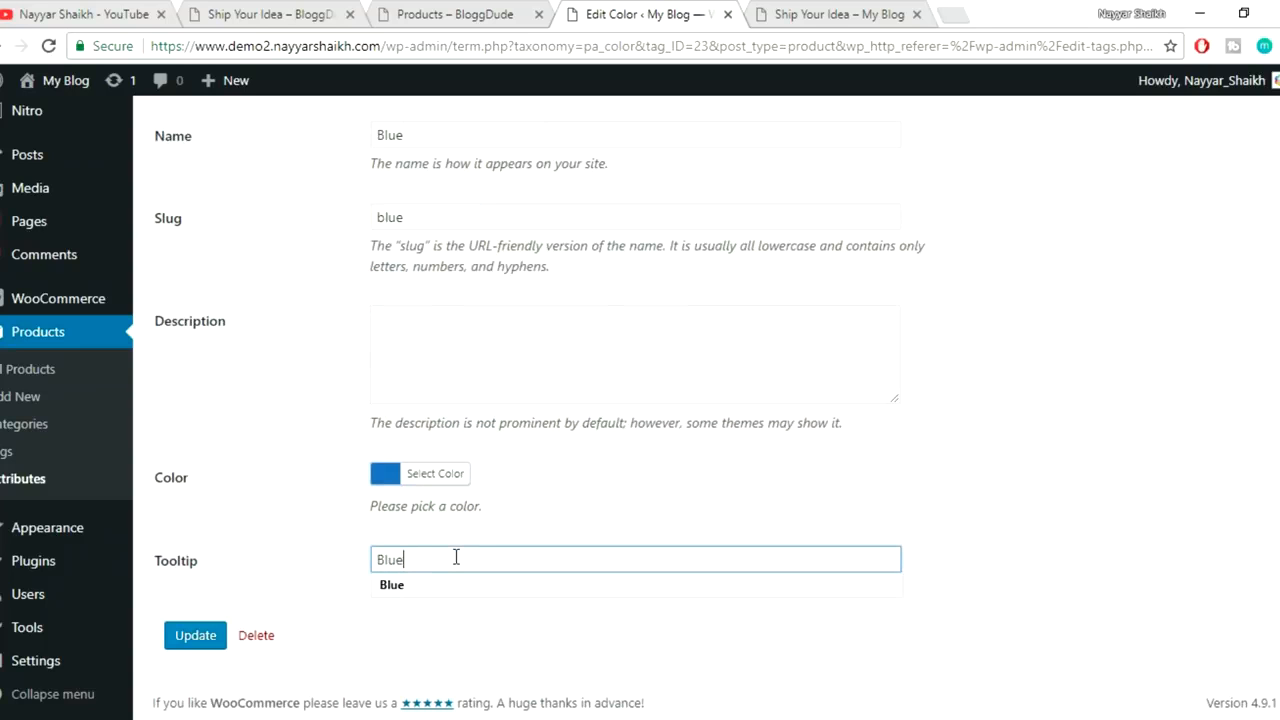
left_click(188, 636)
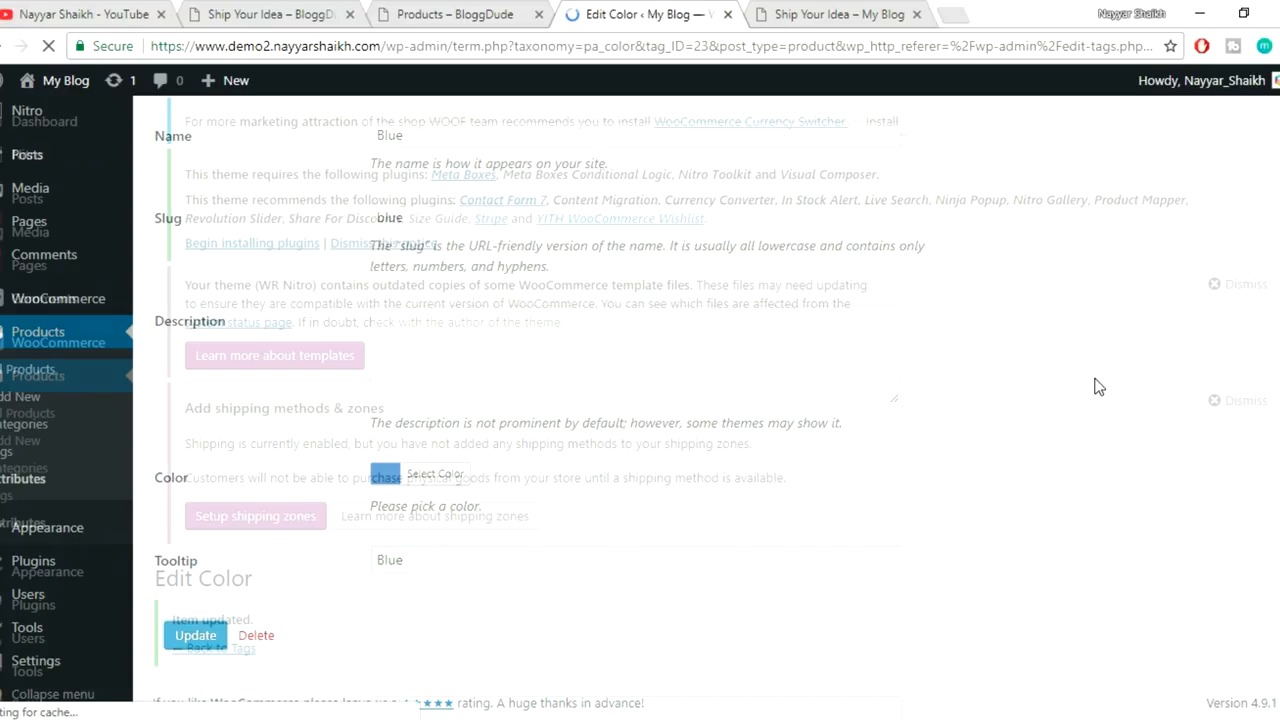
- Return to the color terms list and permanently delete the Green term
scroll(1097, 386, "down", 3)
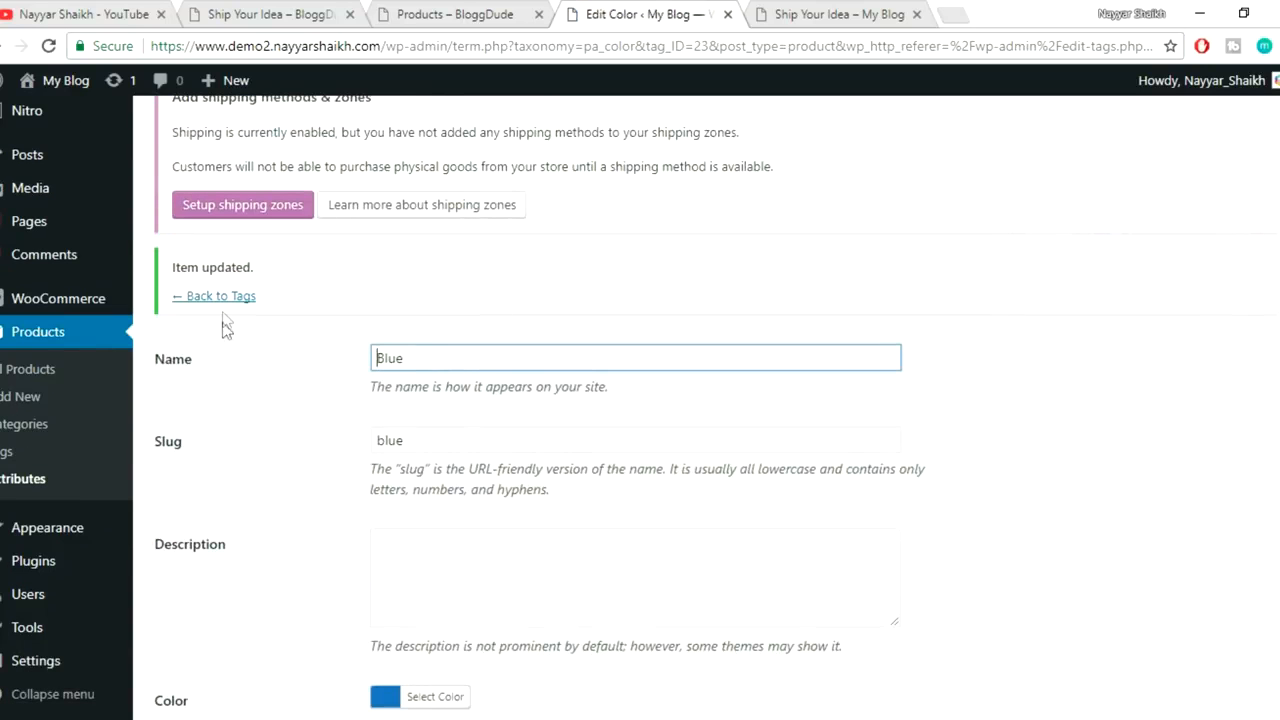
left_click(215, 303)
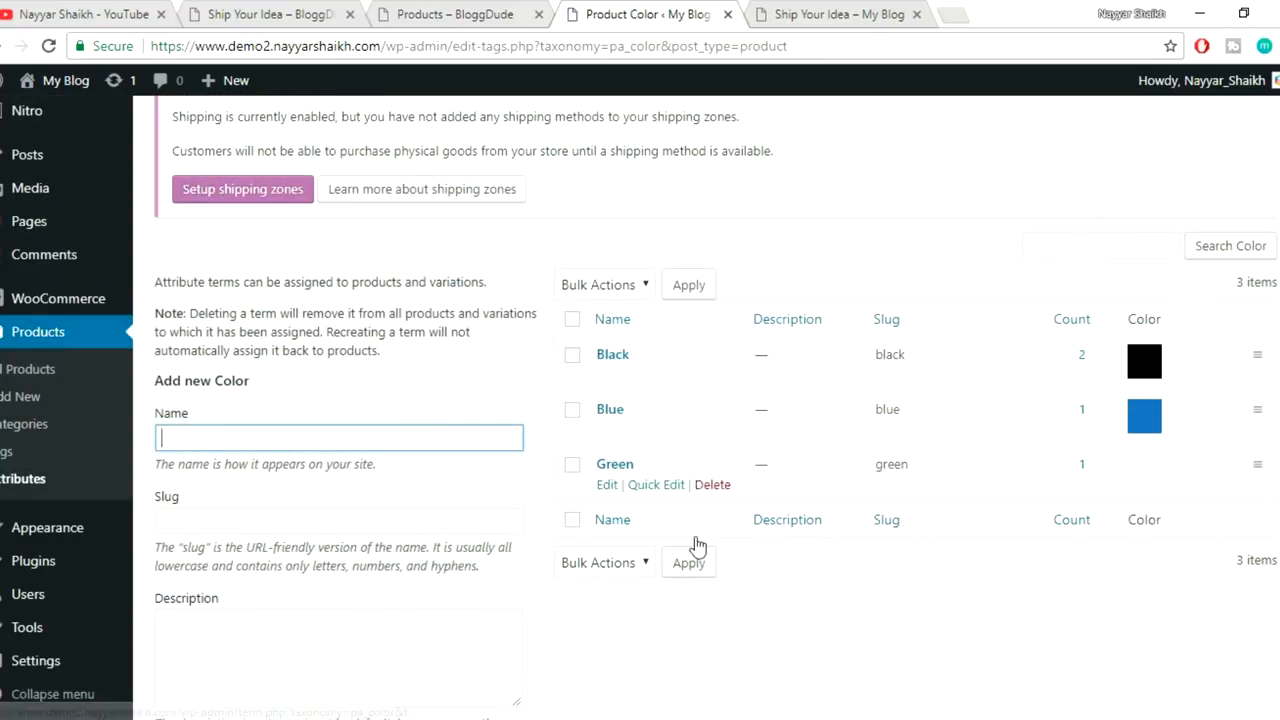
scroll(270, 438, "down", 2)
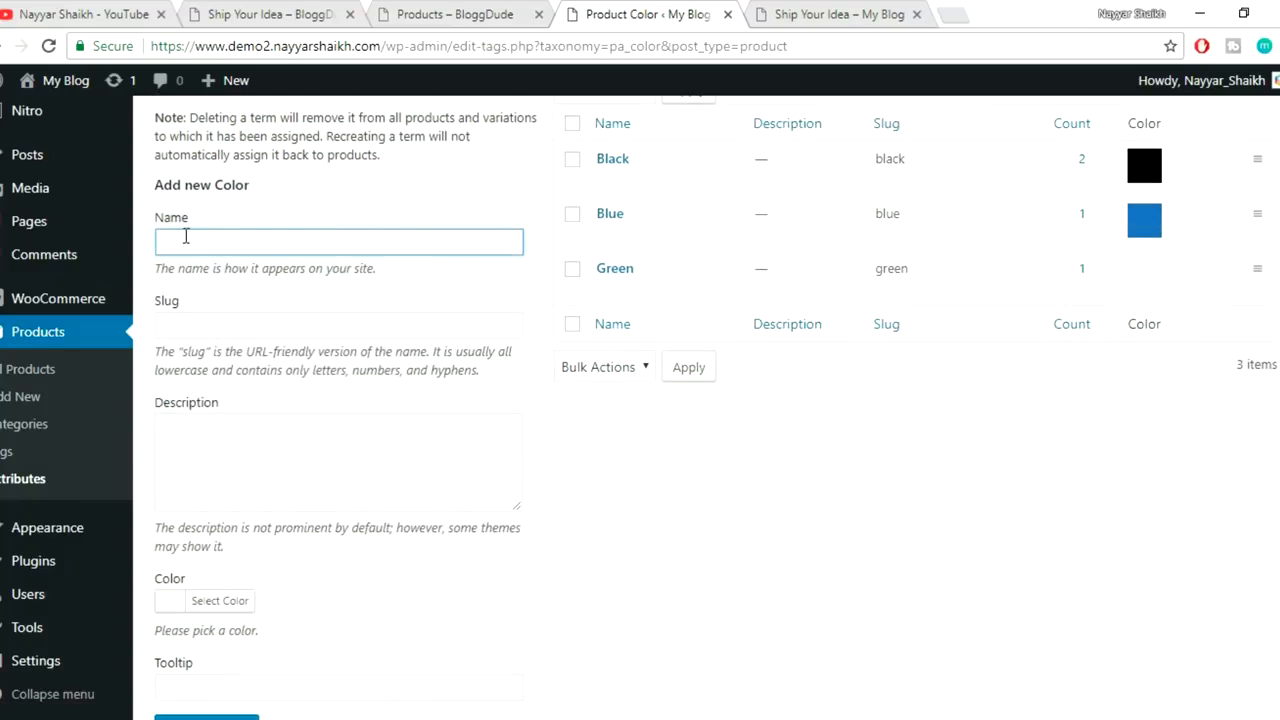
left_click(714, 291)
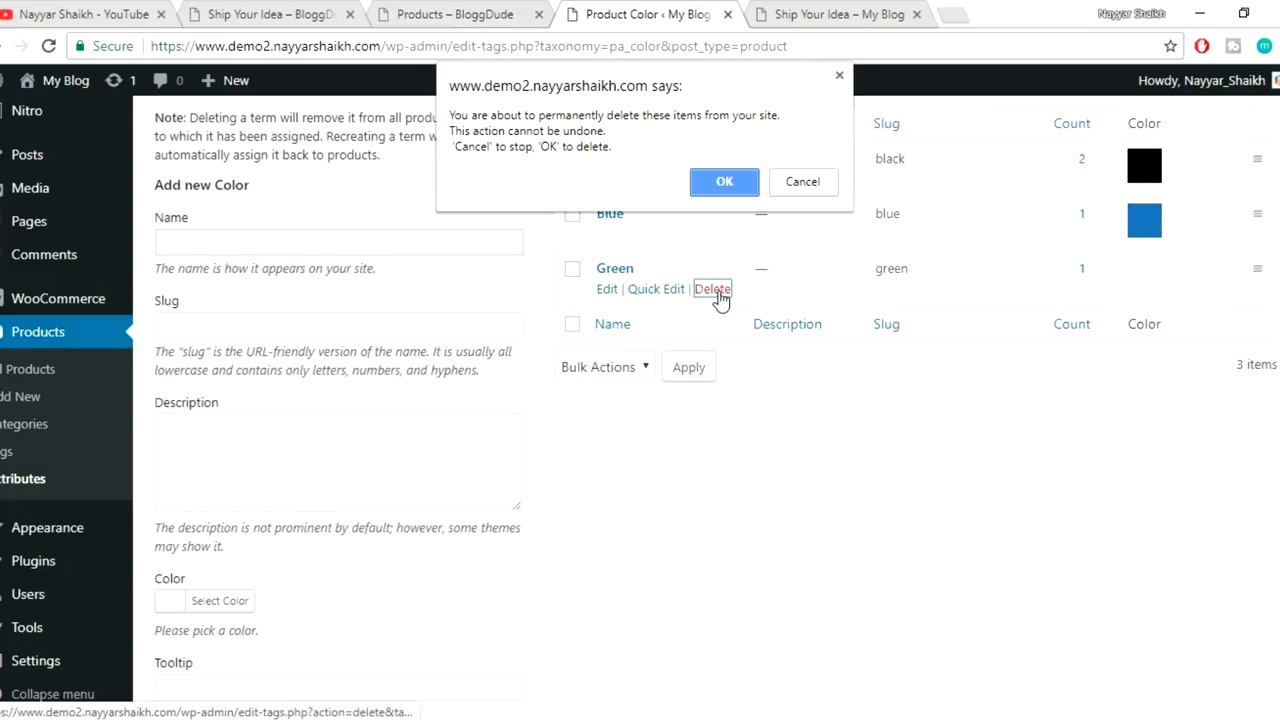
left_click(727, 181)
- Fill in a new color term named Green, leave its slug empty and pick the preset green as its color
left_click(271, 247)
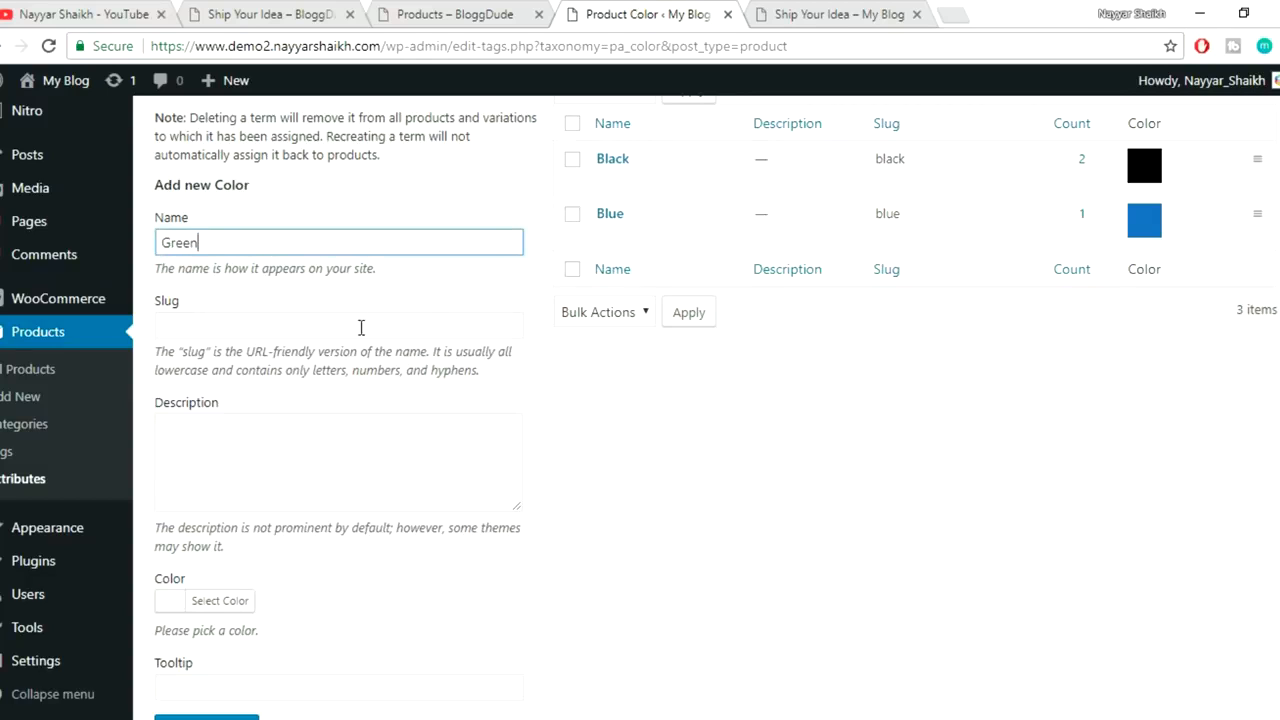
left_click(297, 327)
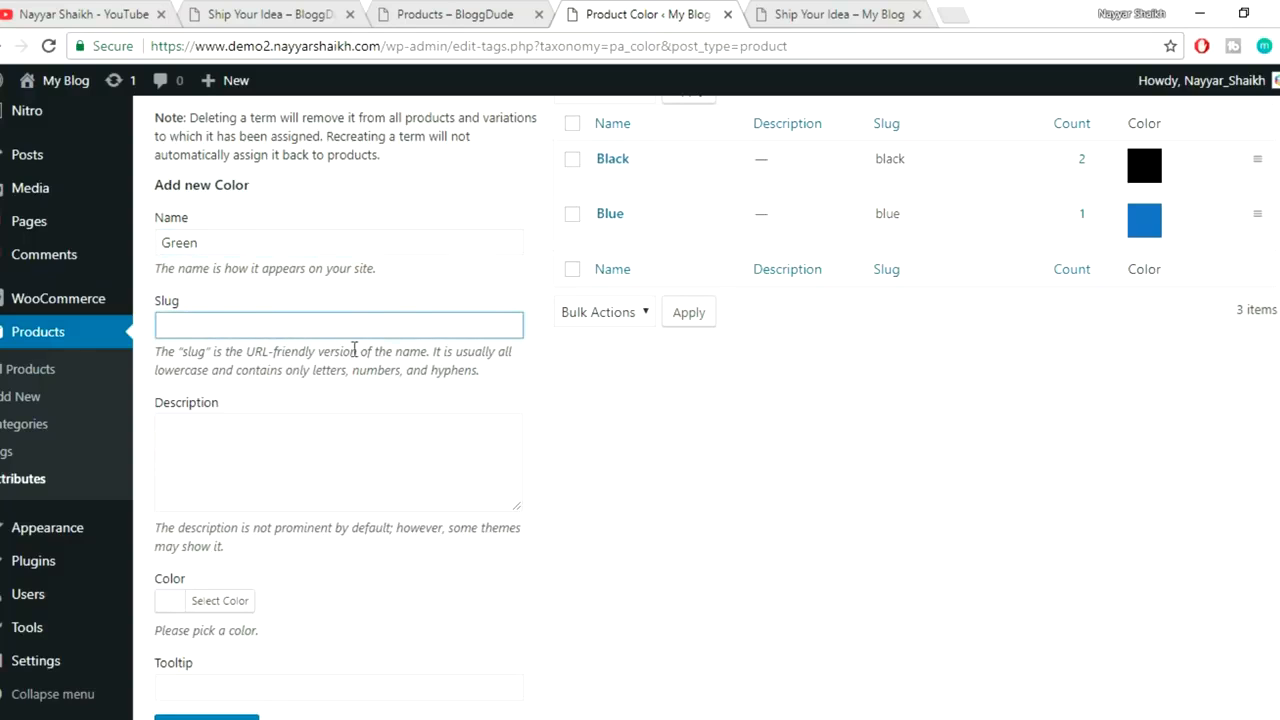
double_click(233, 238)
left_click(220, 318)
scroll(606, 419, "down", 1)
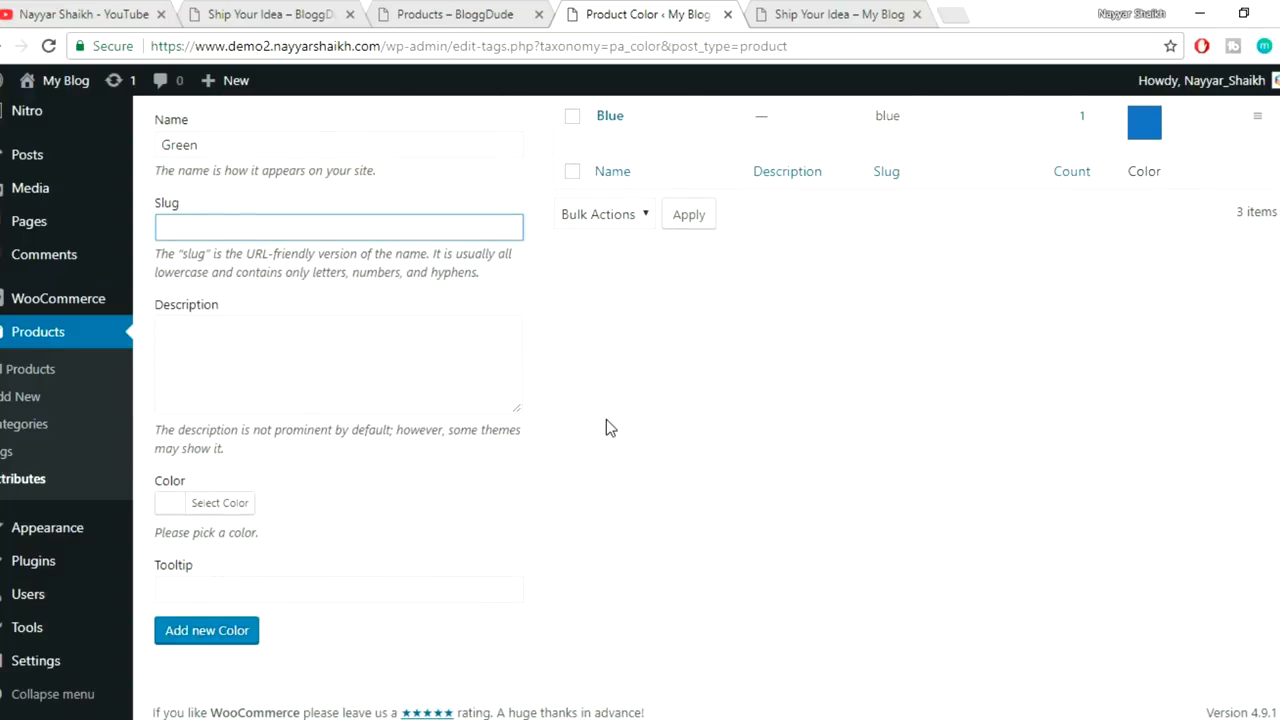
left_click(211, 503)
scroll(681, 510, "down", 1)
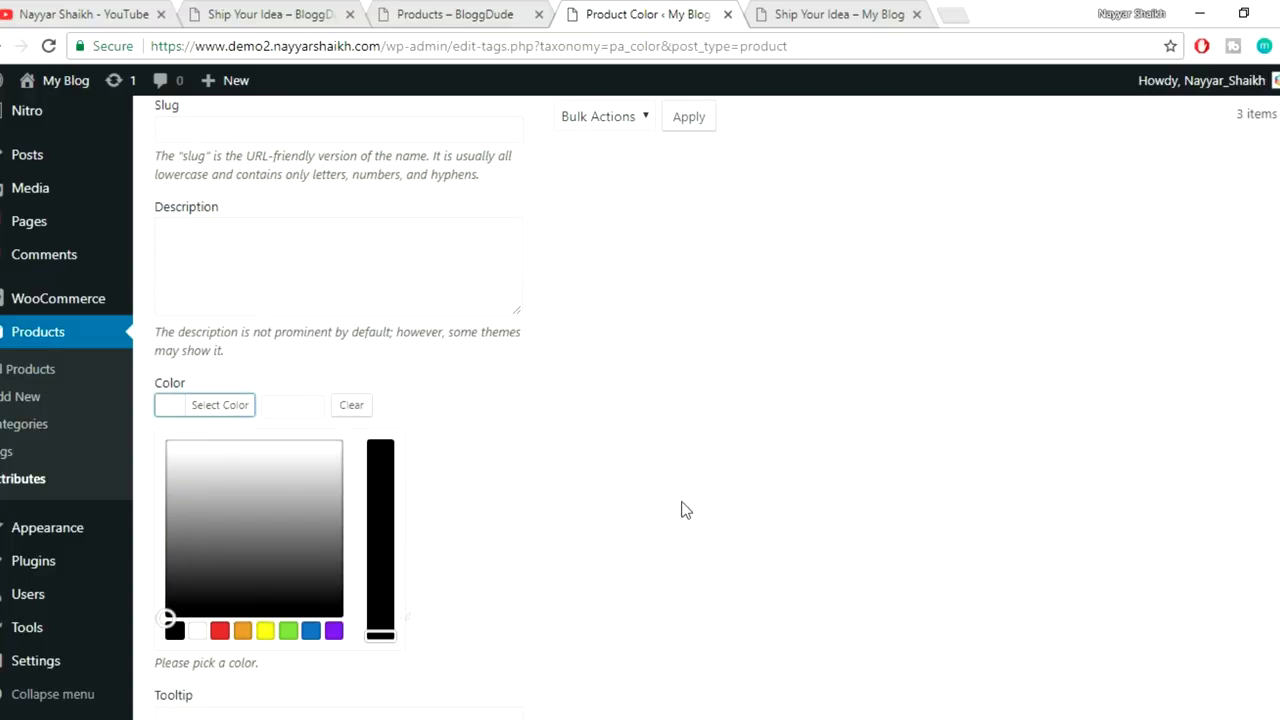
left_click(287, 629)
left_click(232, 408)
- Set the new term's tooltip to Green and add it to the Color attribute
left_click(221, 568)
type("Green")
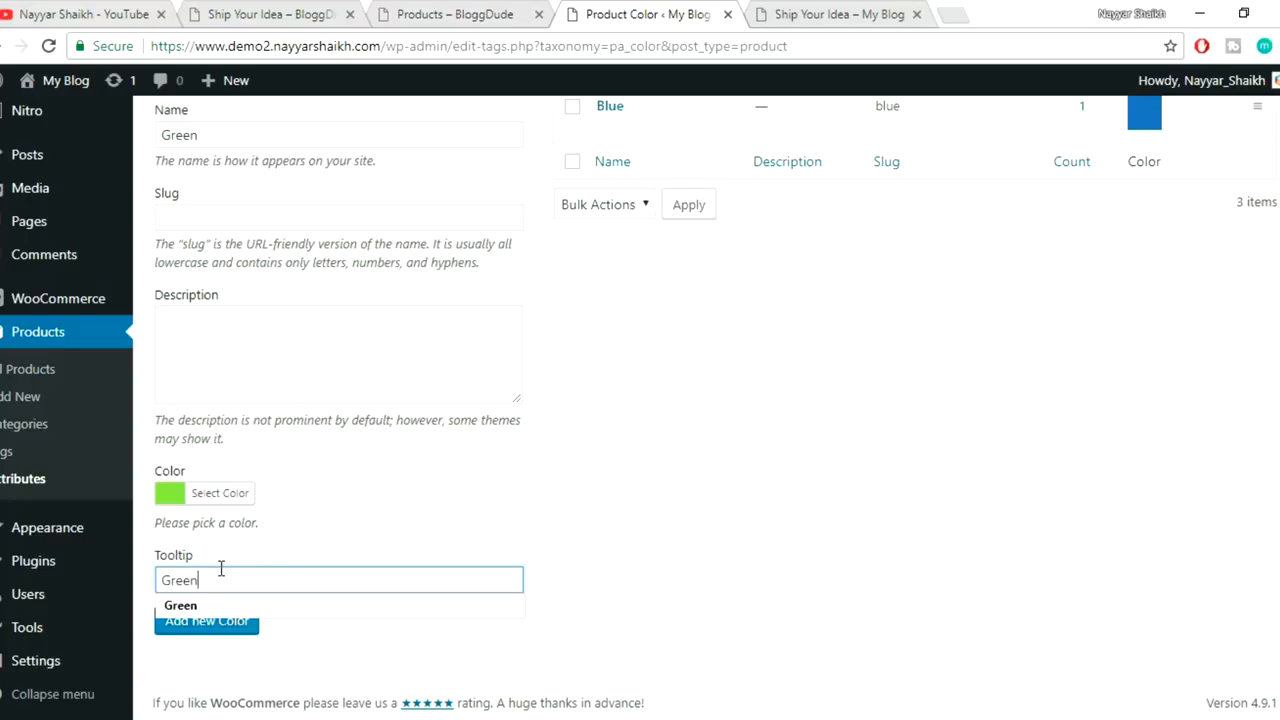
left_click(234, 628)
scroll(909, 606, "up", 3)
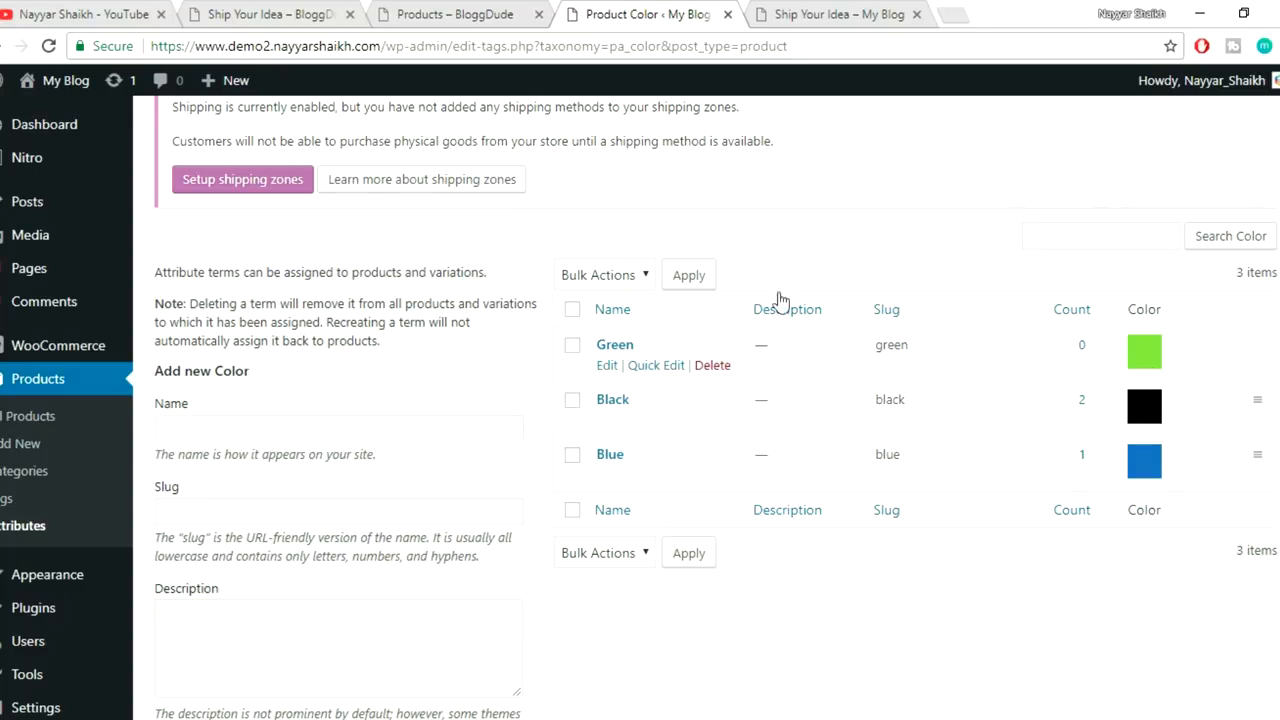
- Reload the store's Ship Your Idea T-shirt page and check its Color swatches and their tooltips
left_click(820, 10)
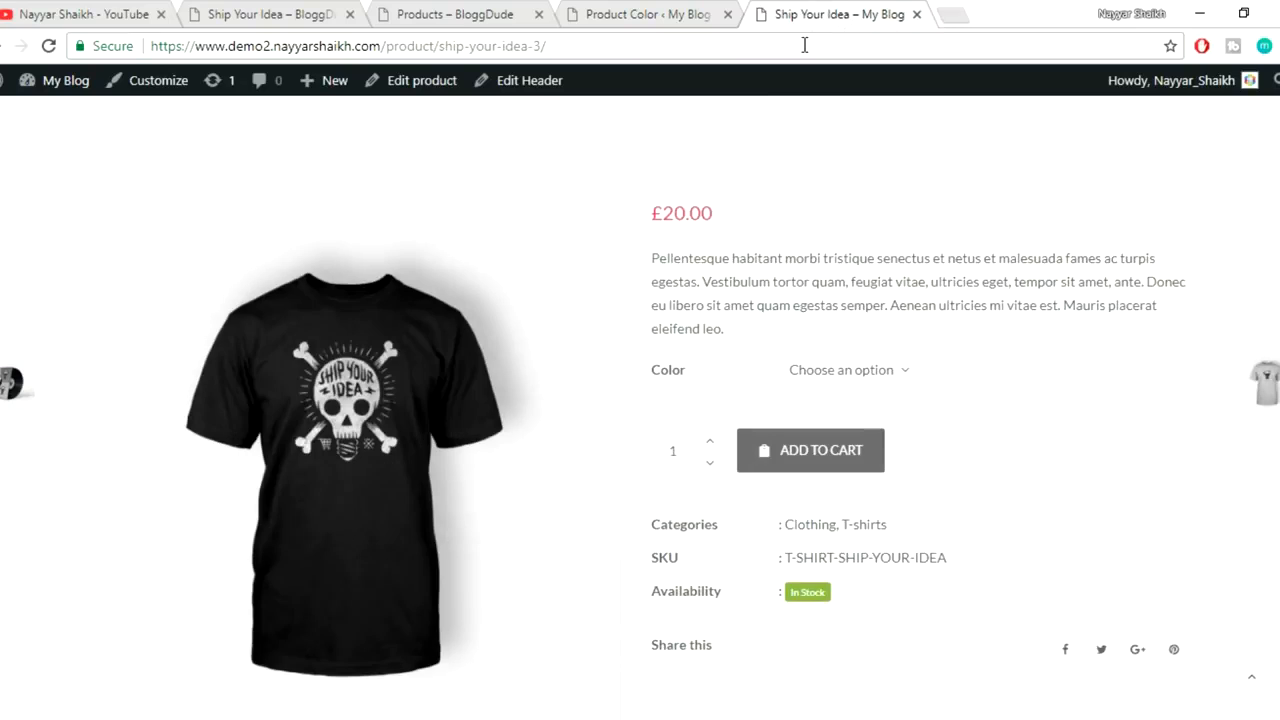
left_click(804, 45)
key("Return")
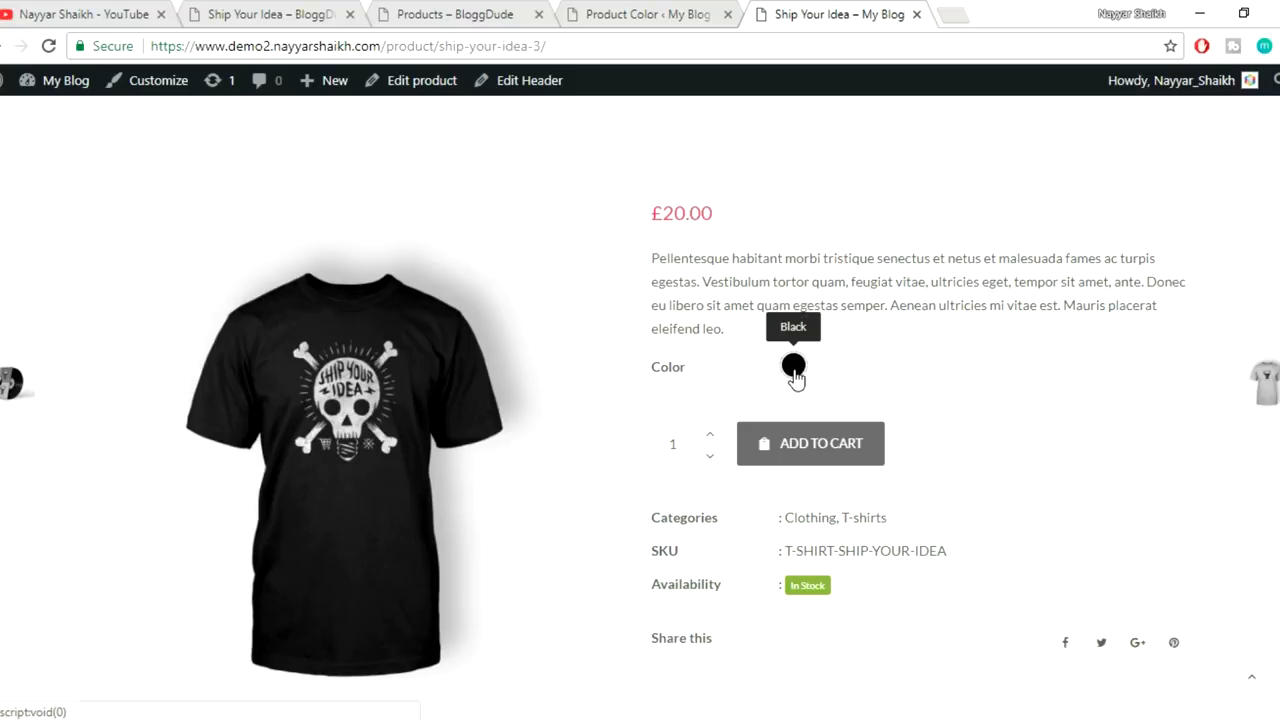
scroll(913, 395, "down", 2)
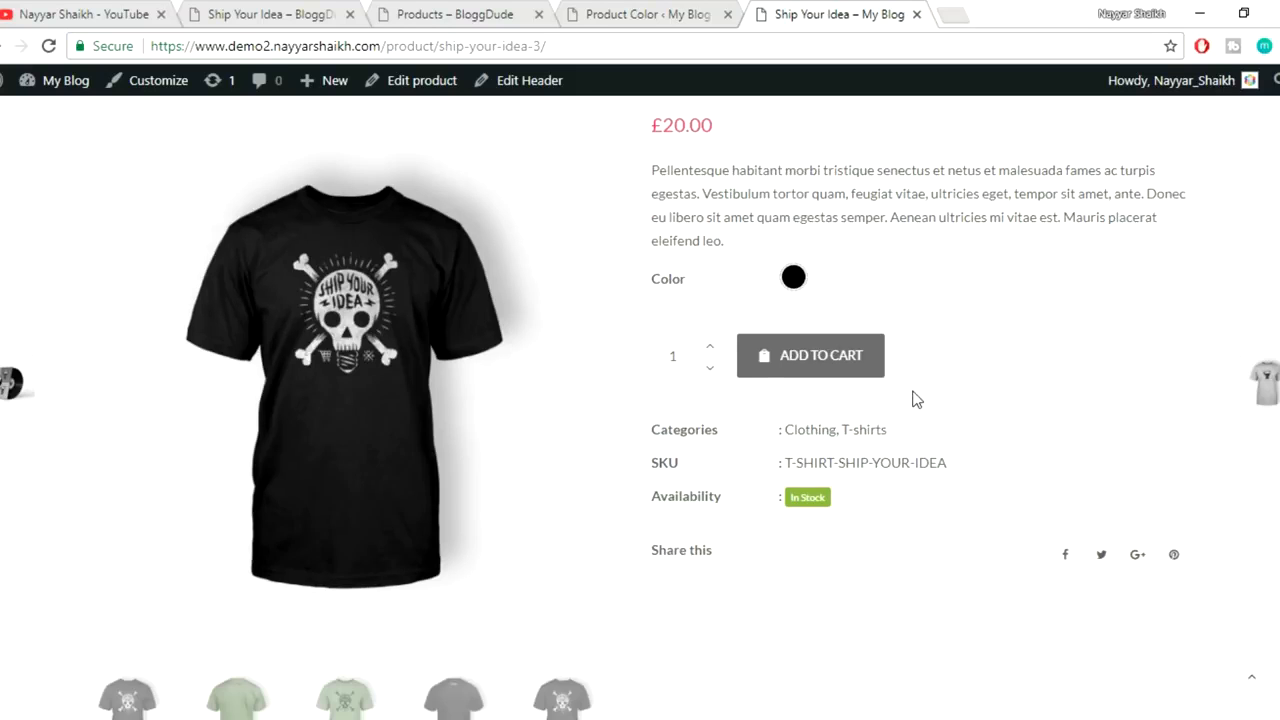
- Return to the store's product attributes page and enter Size as the name of a new attribute
scroll(917, 420, "up", 2)
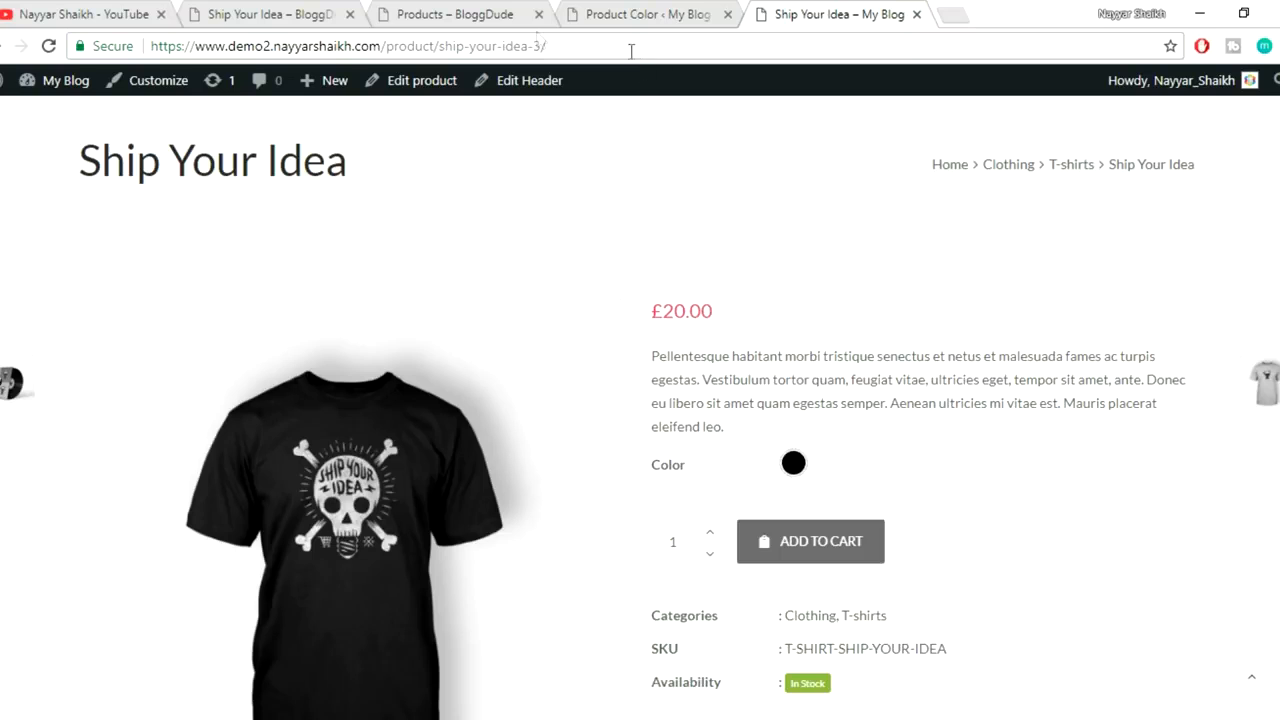
left_click(688, 12)
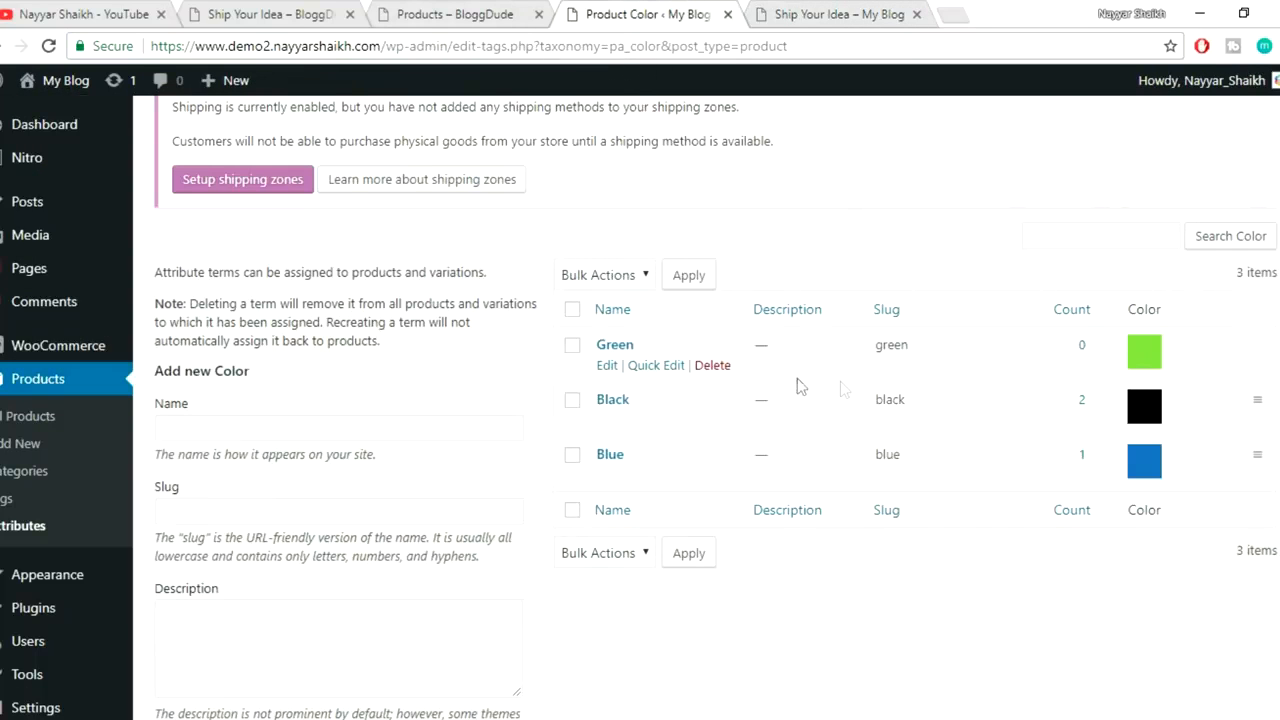
left_click(38, 527)
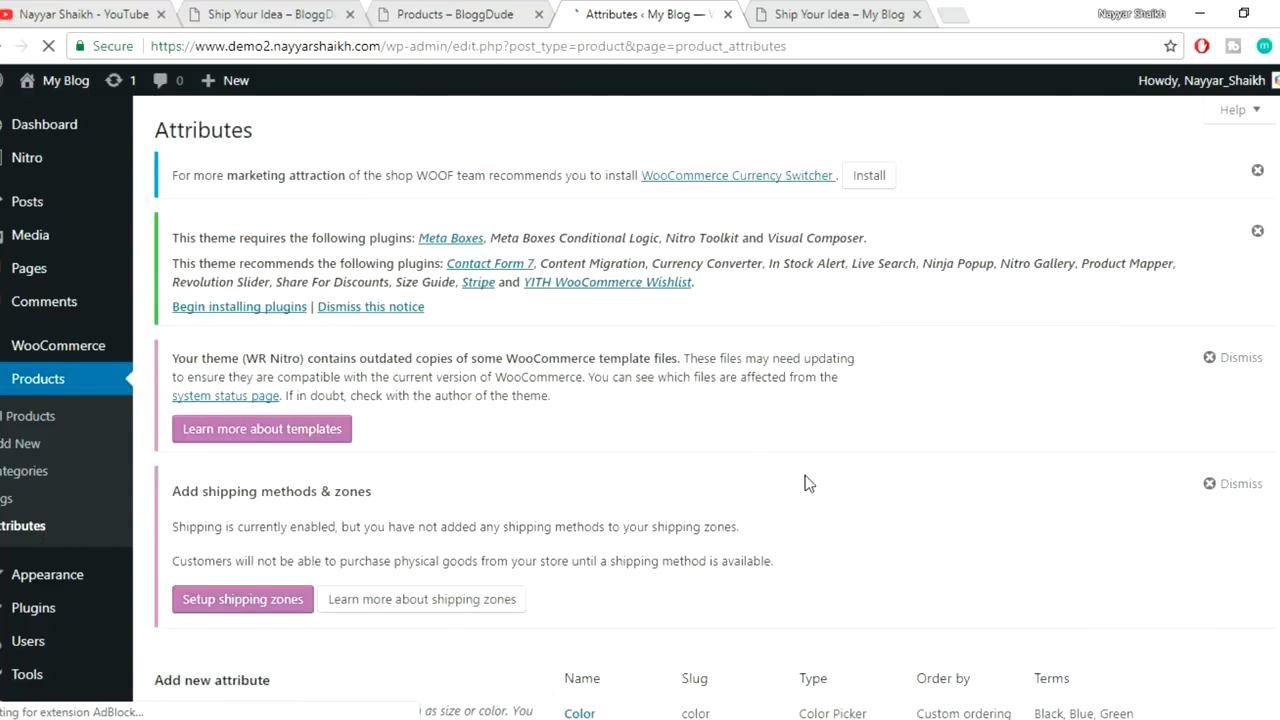
scroll(809, 483, "down", 5)
left_click(427, 316)
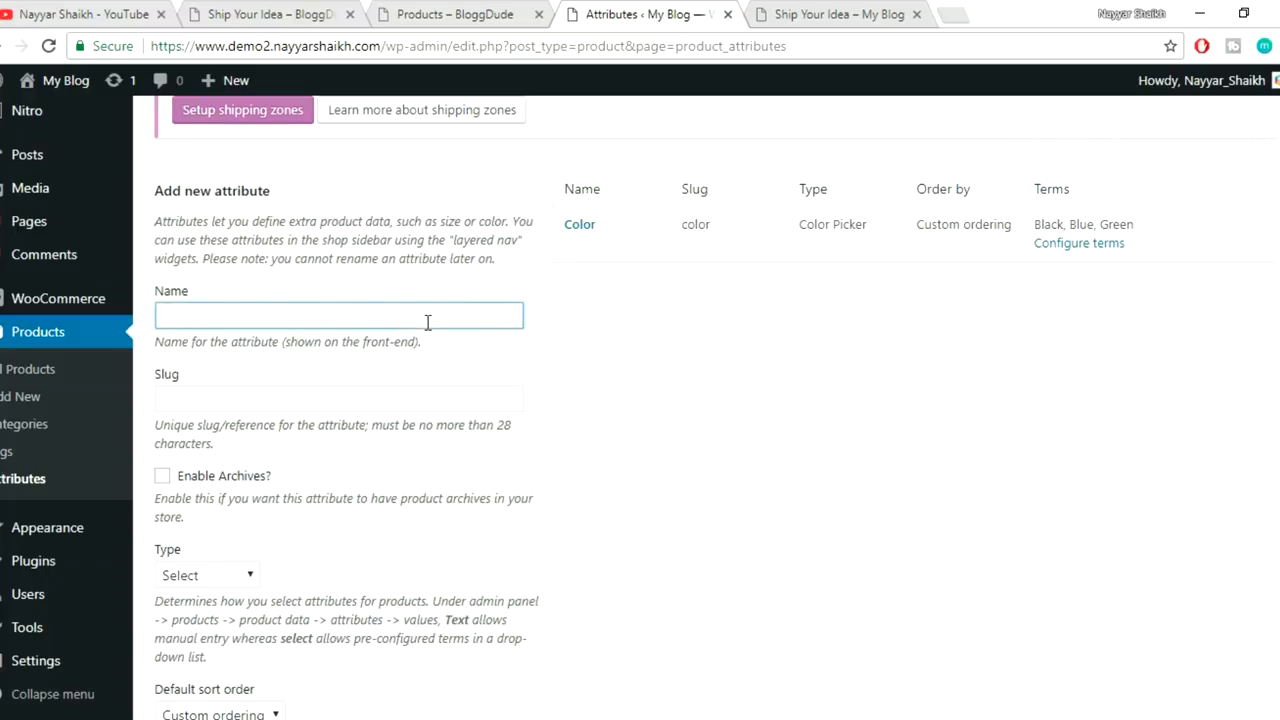
type("Size")
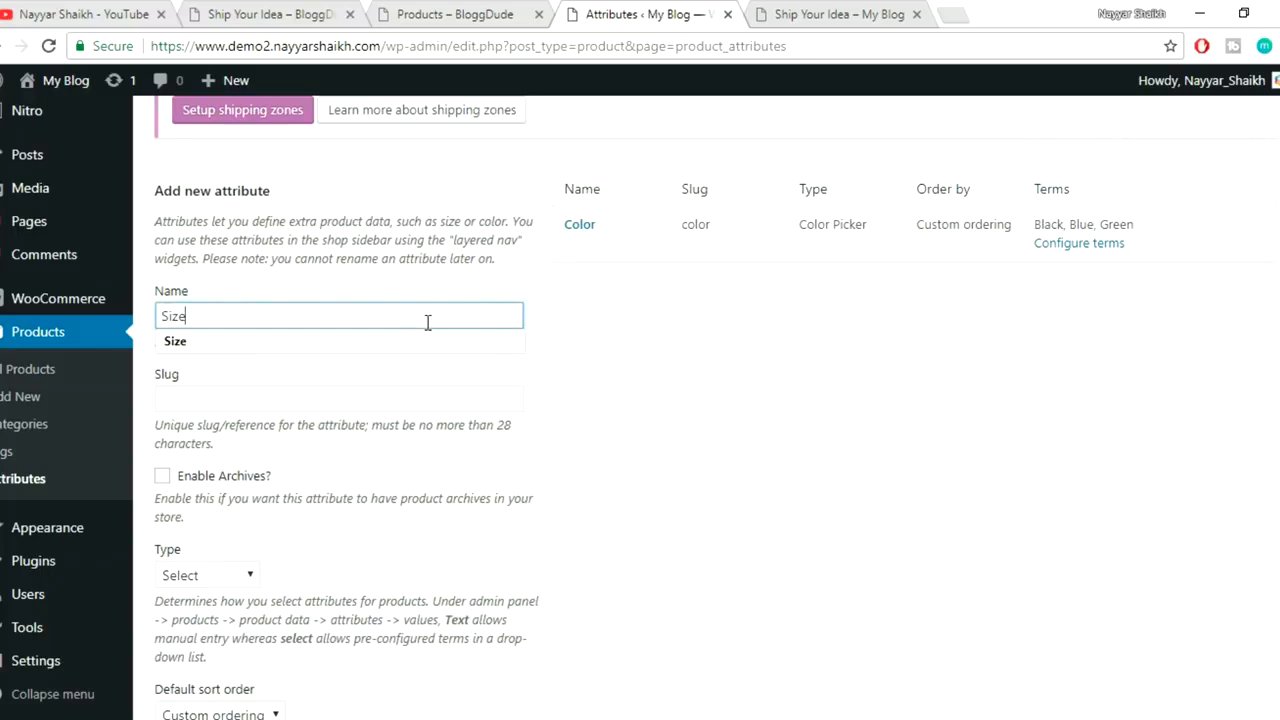
- Set the new Size attribute's type to Text Label and add the attribute with custom ordering
scroll(882, 330, "down", 1)
left_click(842, 353)
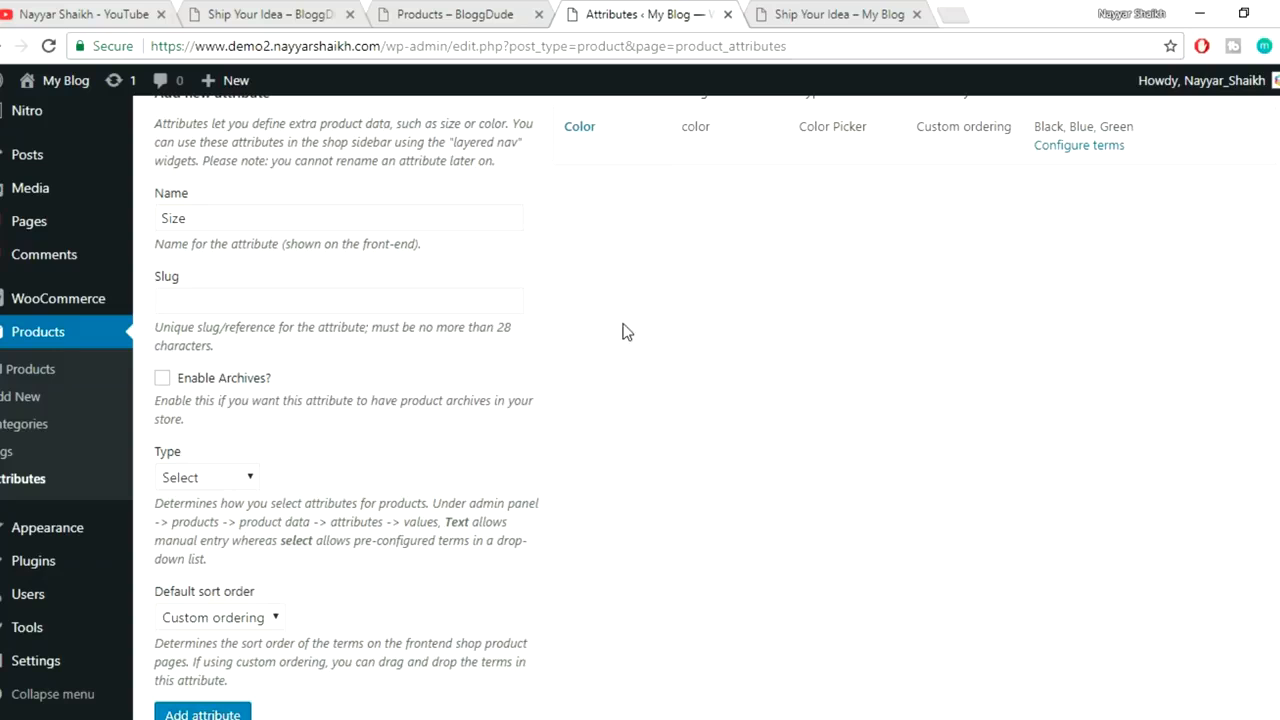
scroll(548, 305, "down", 1)
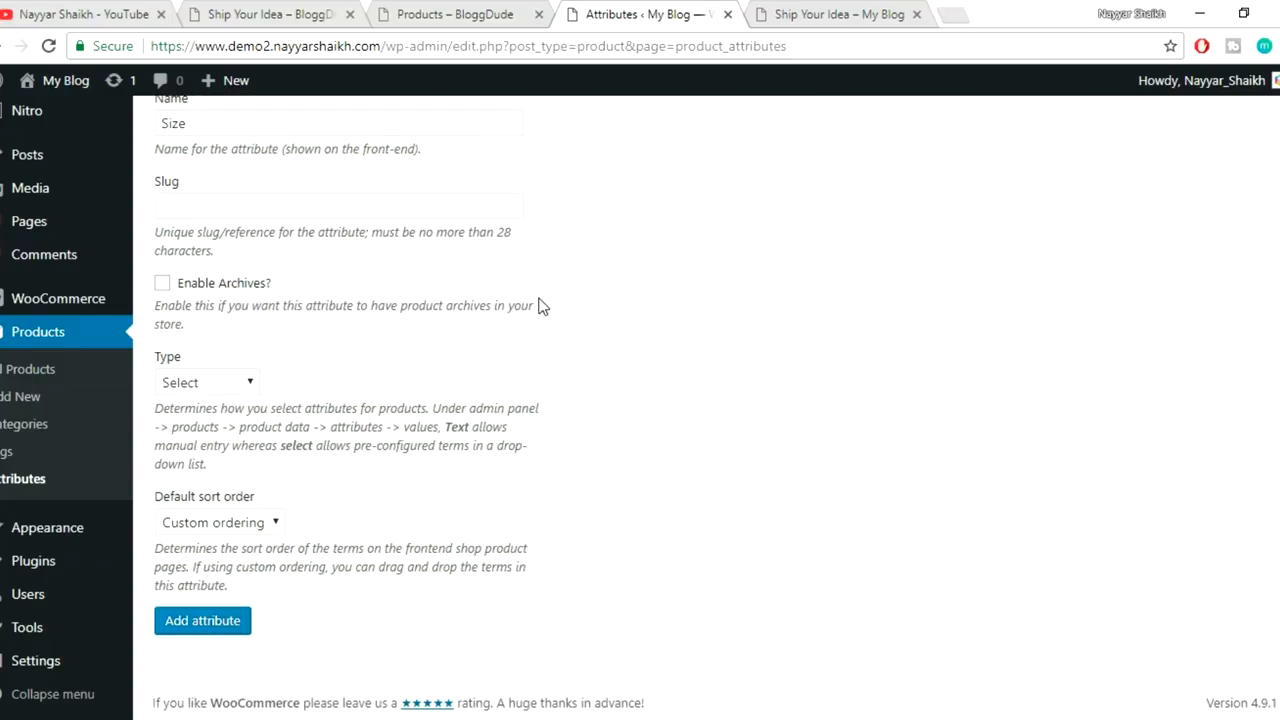
left_click(223, 384)
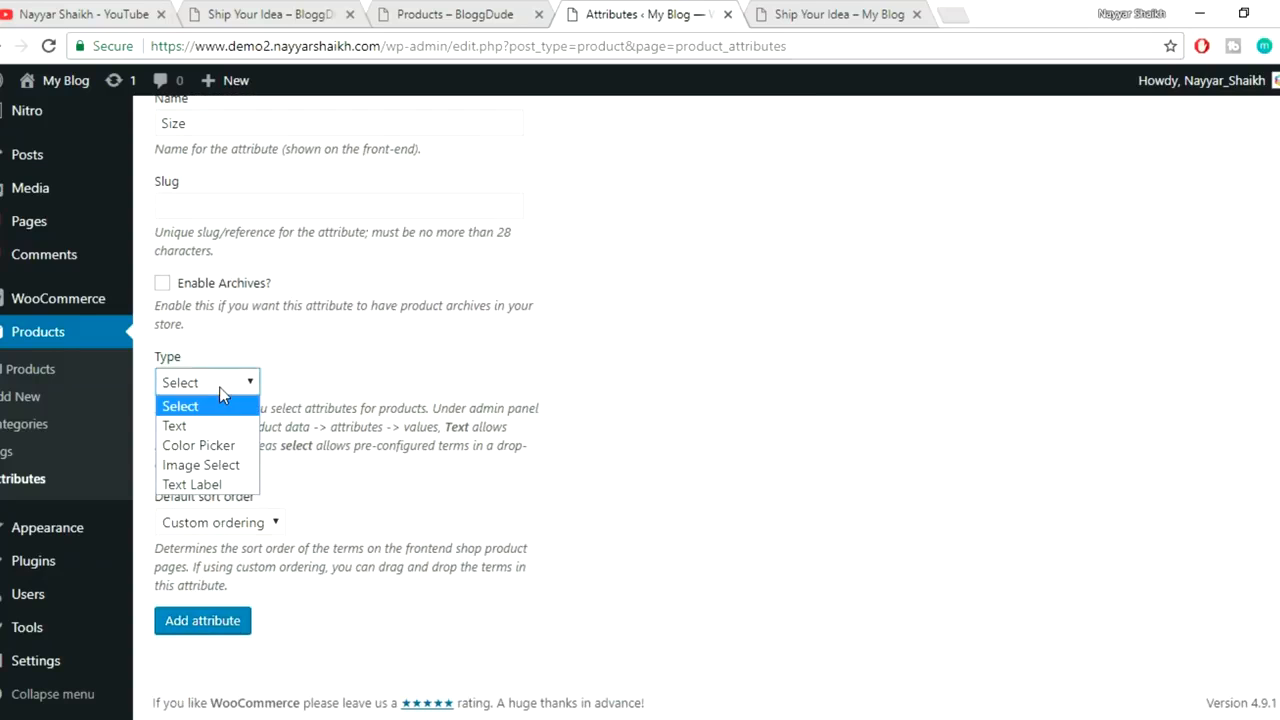
left_click(212, 486)
left_click(203, 621)
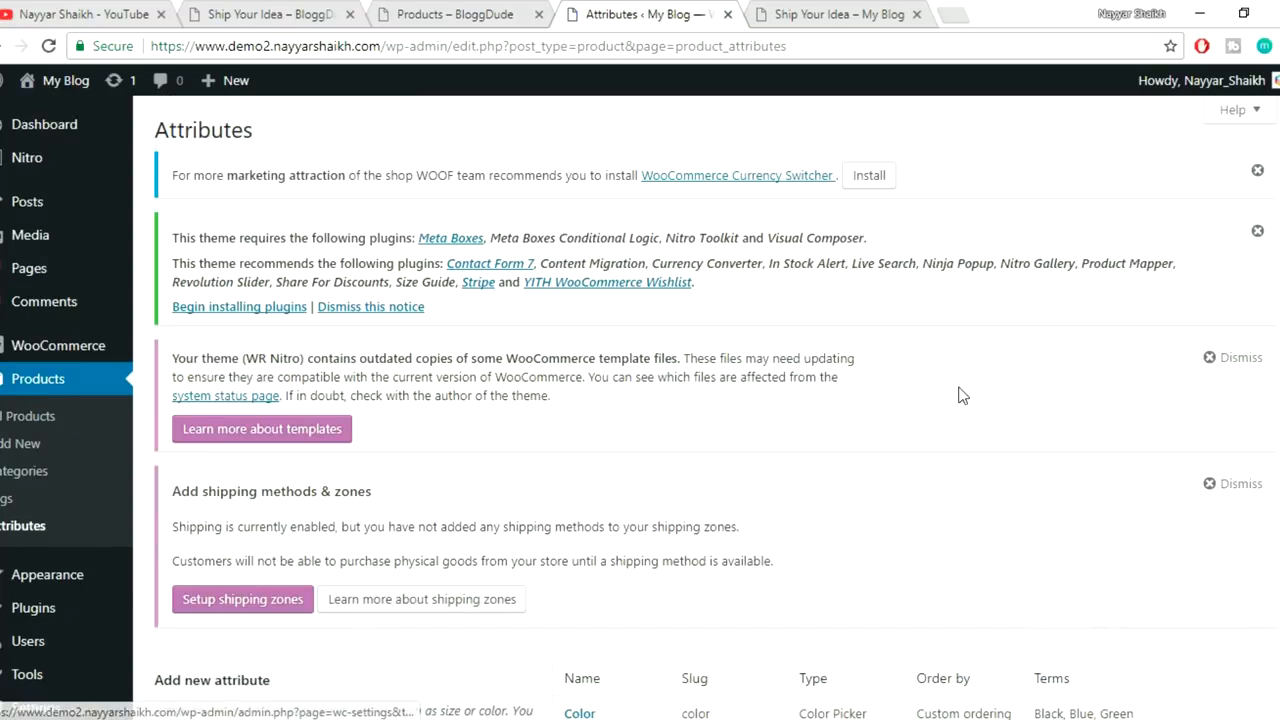
- Open the term configuration of the Size attribute and name a new term S
scroll(900, 430, "down", 4)
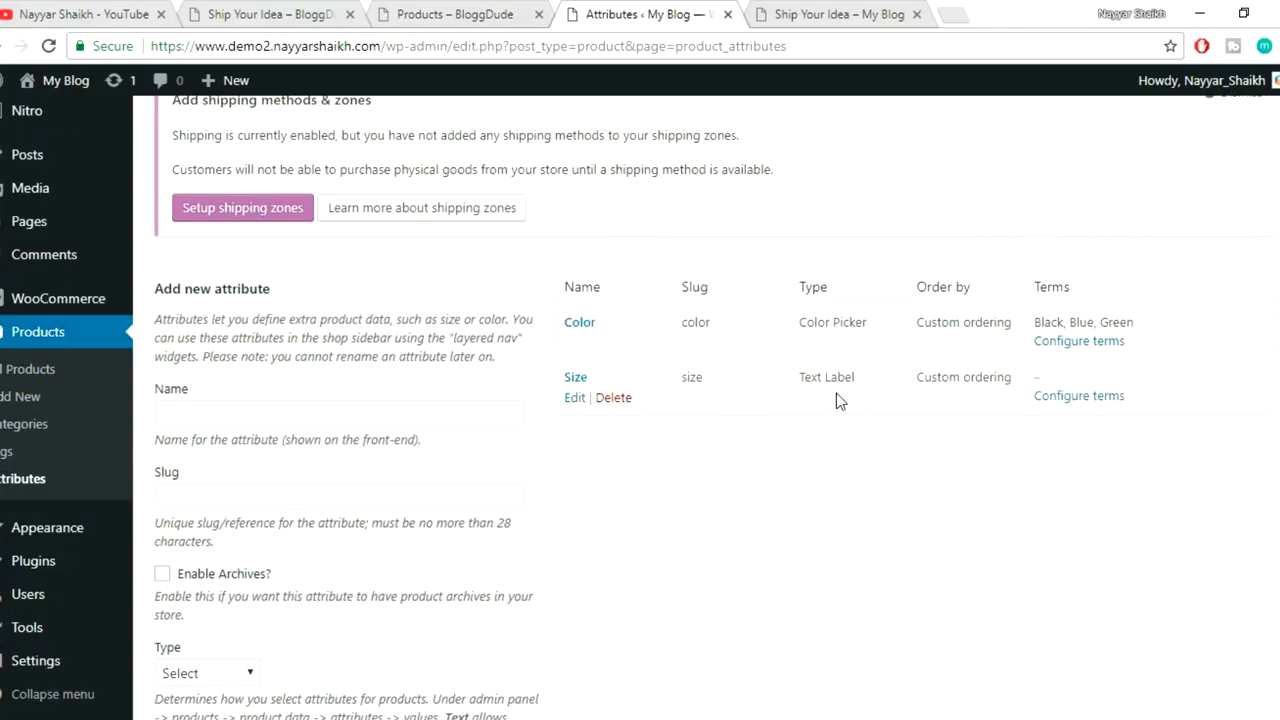
left_click(1085, 403)
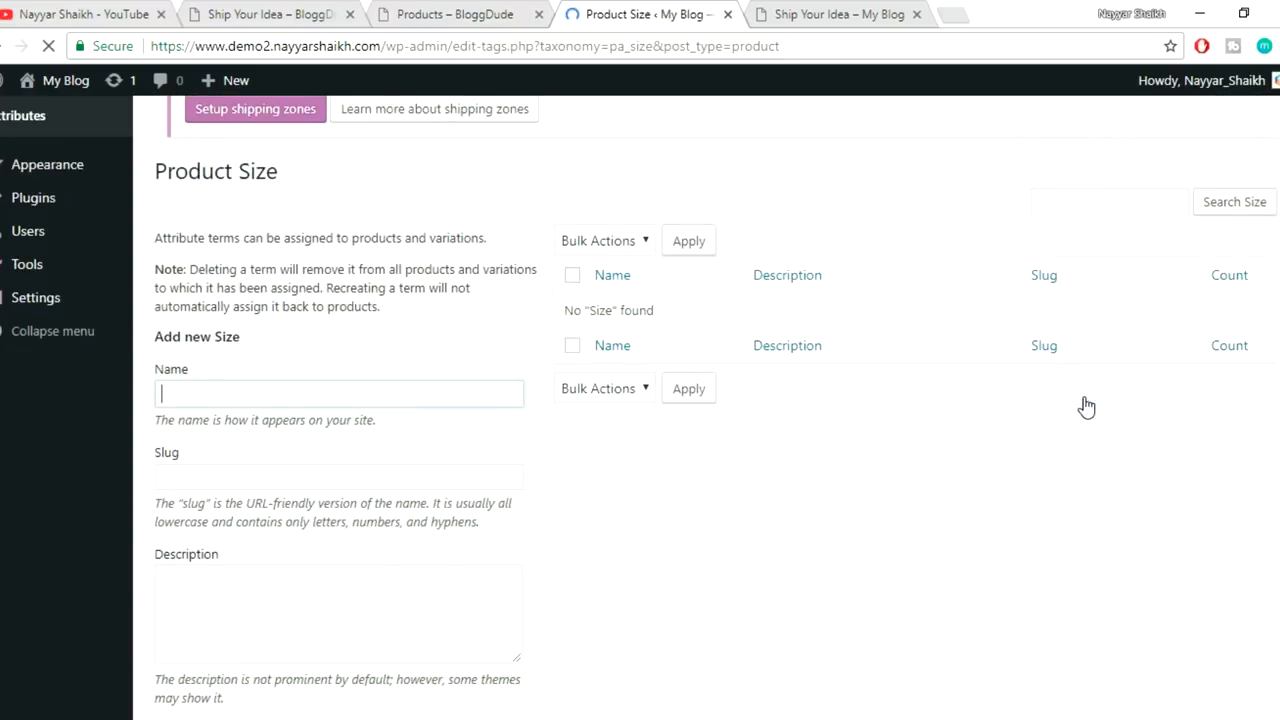
scroll(749, 391, "down", 2)
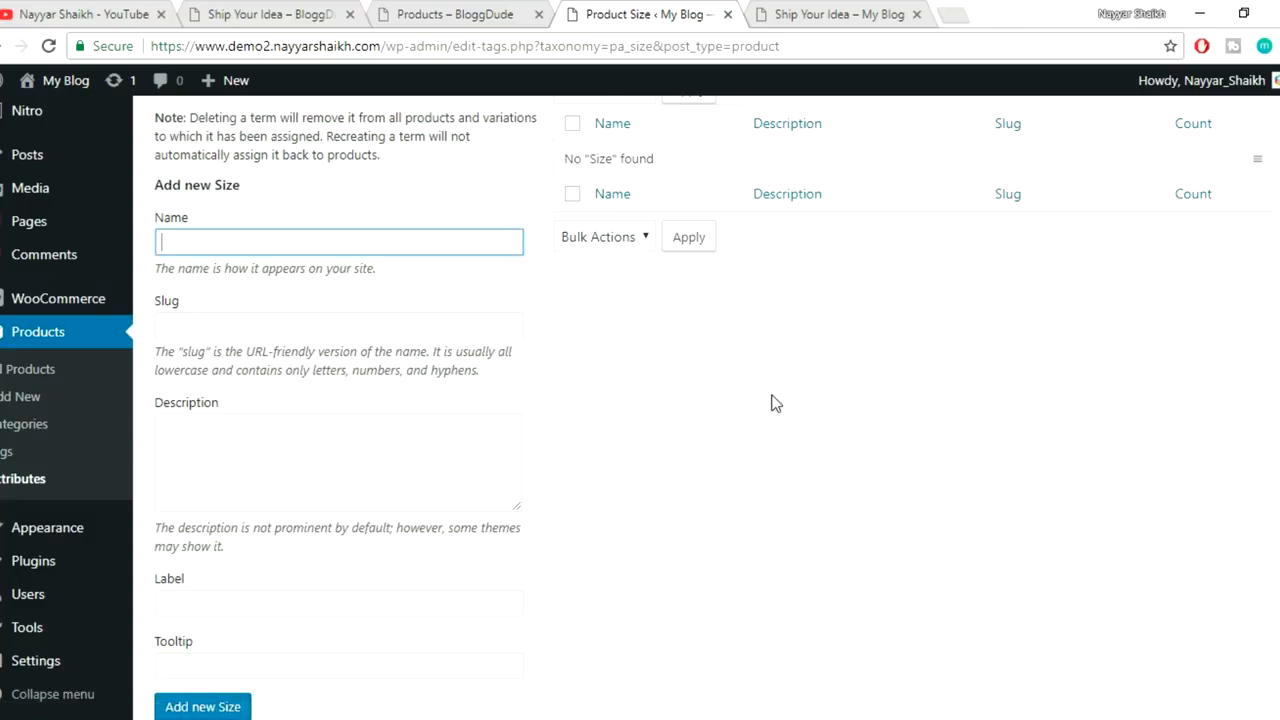
scroll(771, 403, "down", 1)
scroll(771, 403, "up", 2)
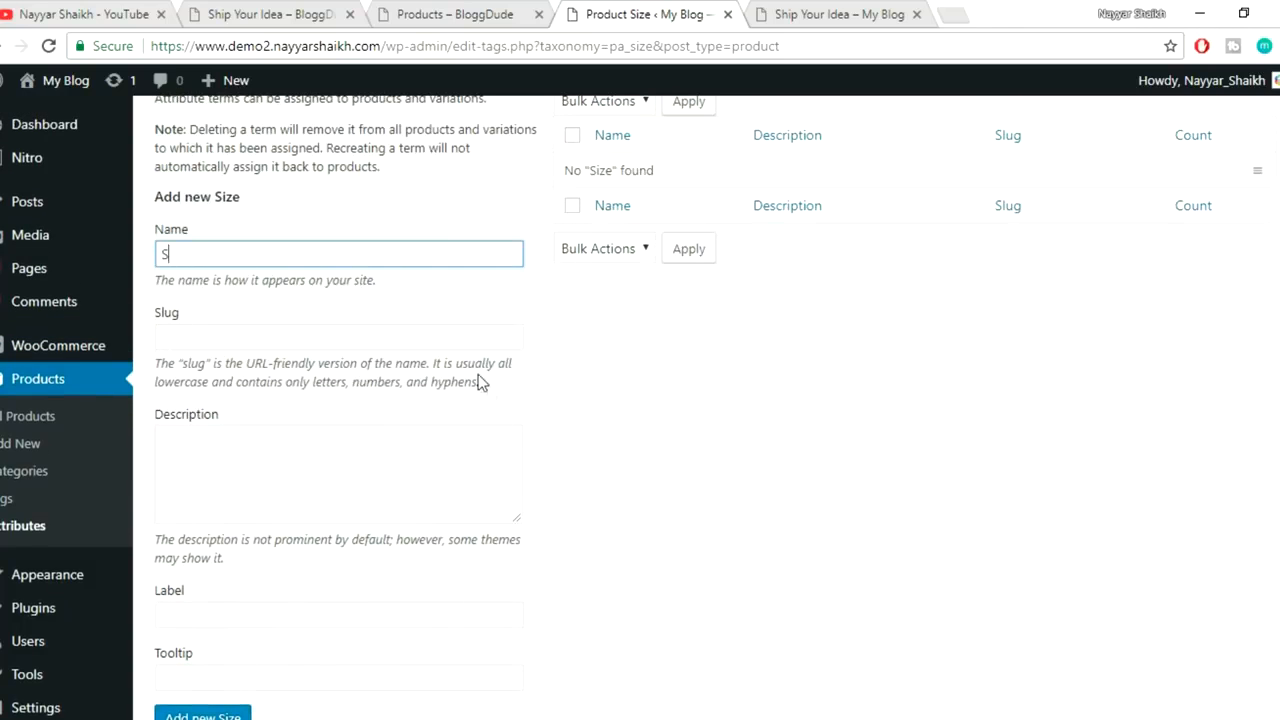
scroll(716, 358, "down", 1)
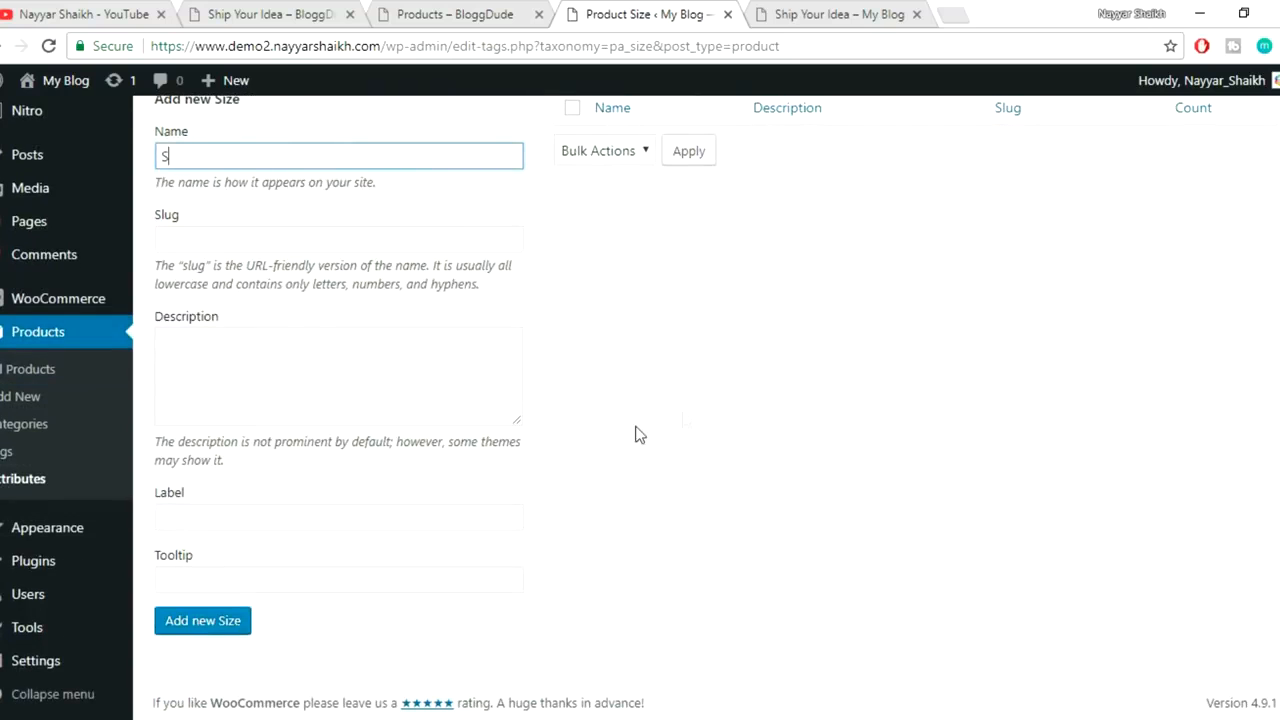
- Set the new term's label to S, fill in its tooltip, check the demo store's size tooltip, and add the term
left_click(267, 517)
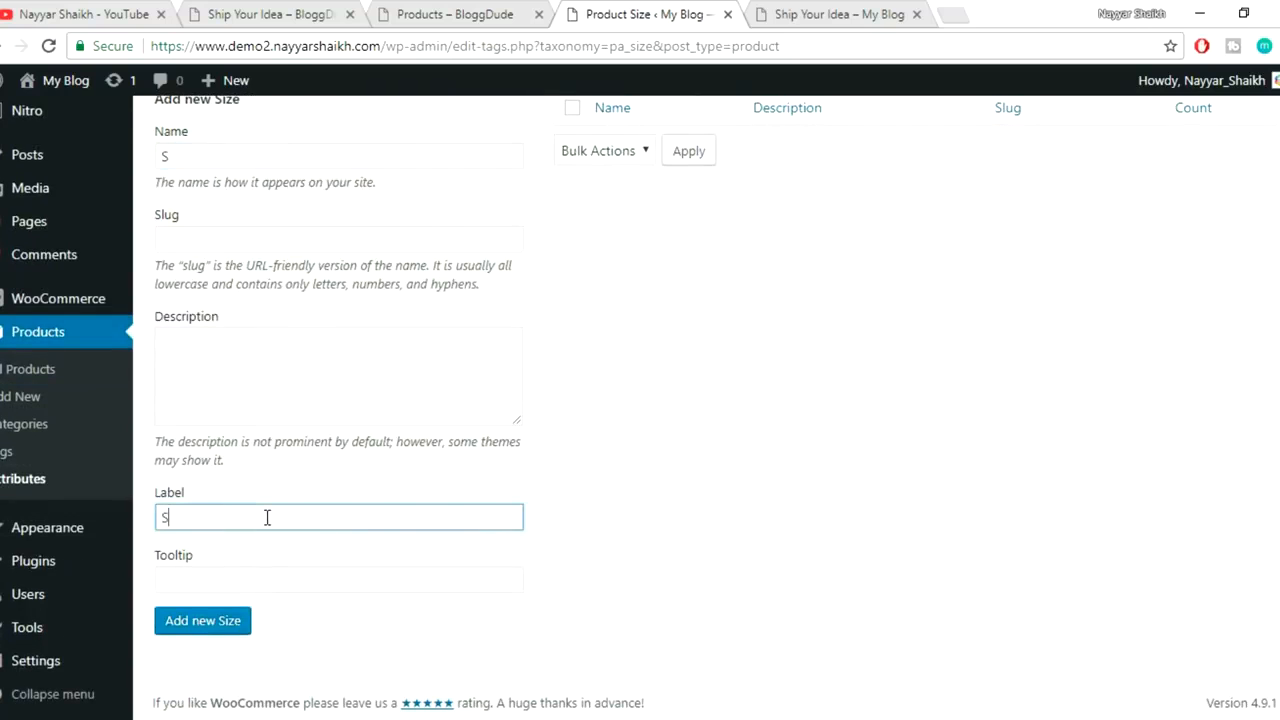
key("Tab")
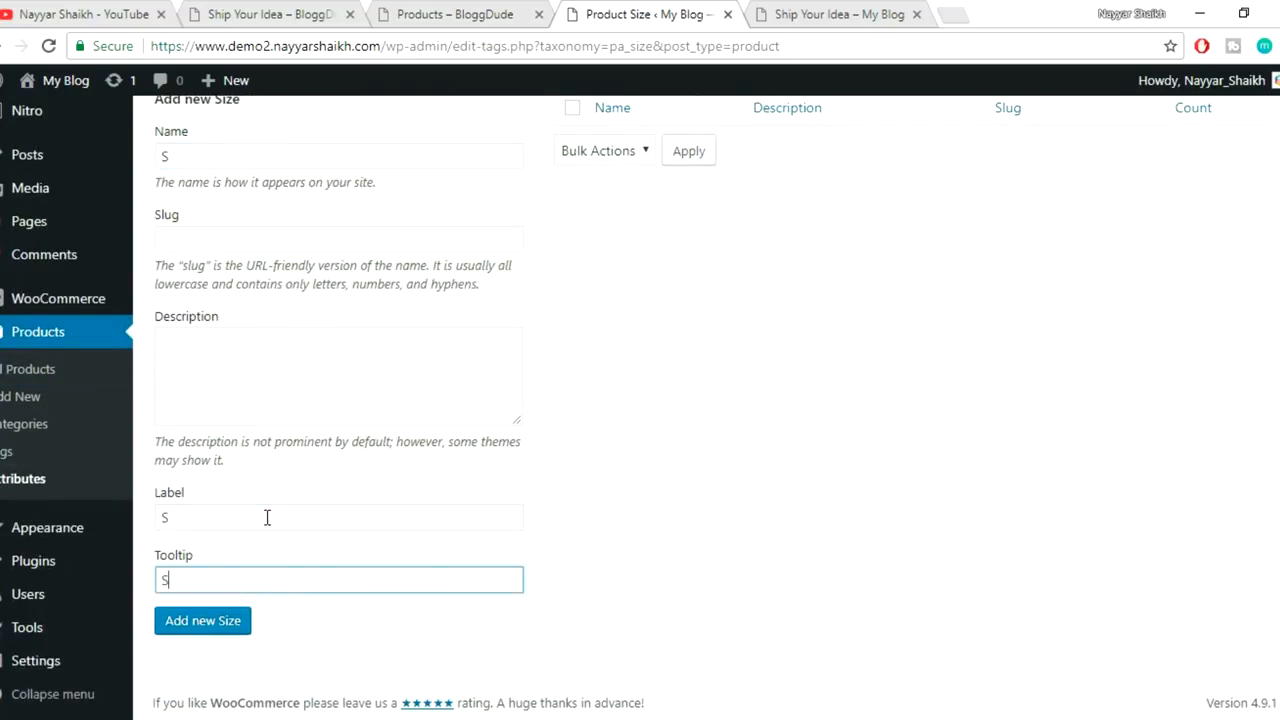
left_click(223, 14)
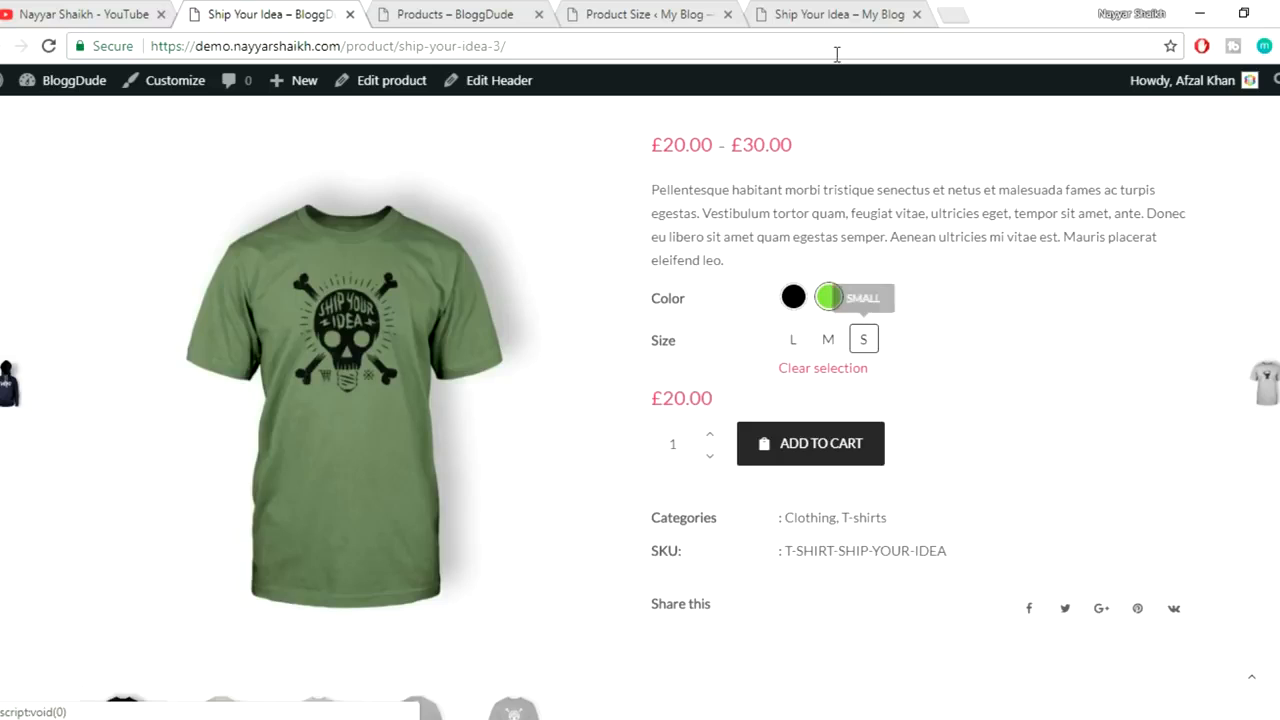
left_click(648, 12)
left_click(238, 623)
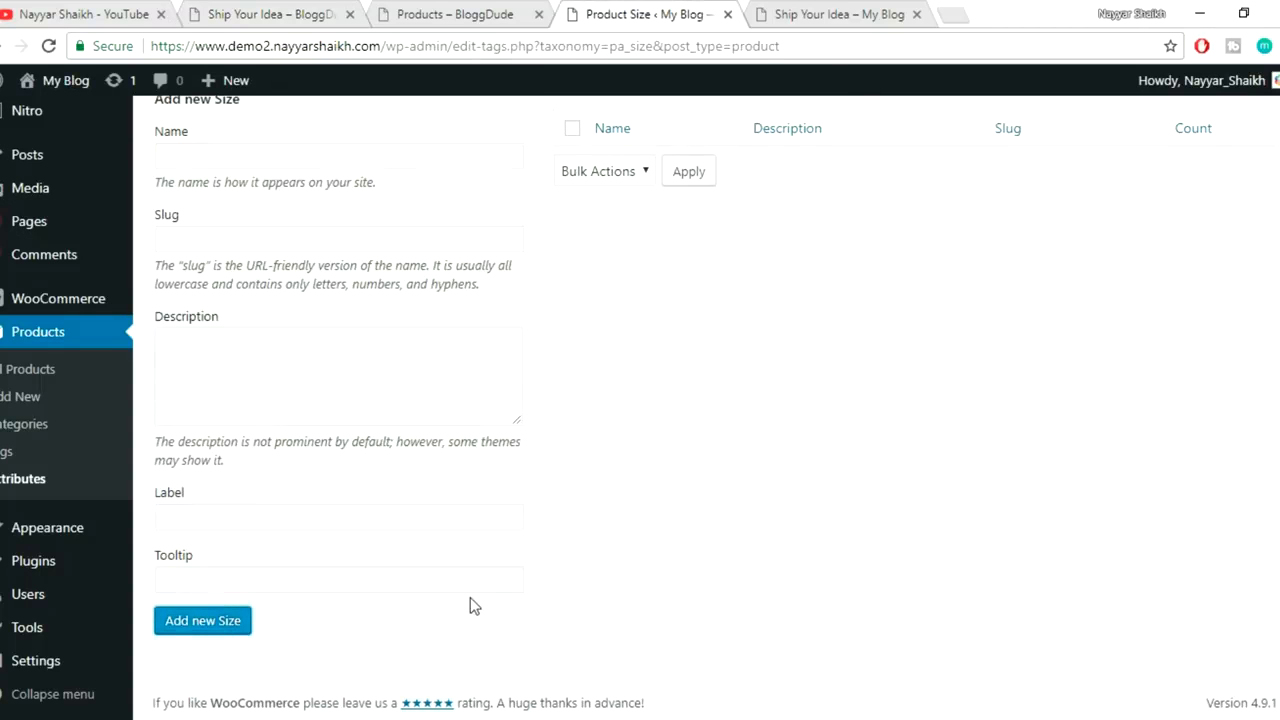
scroll(770, 556, "up", 2)
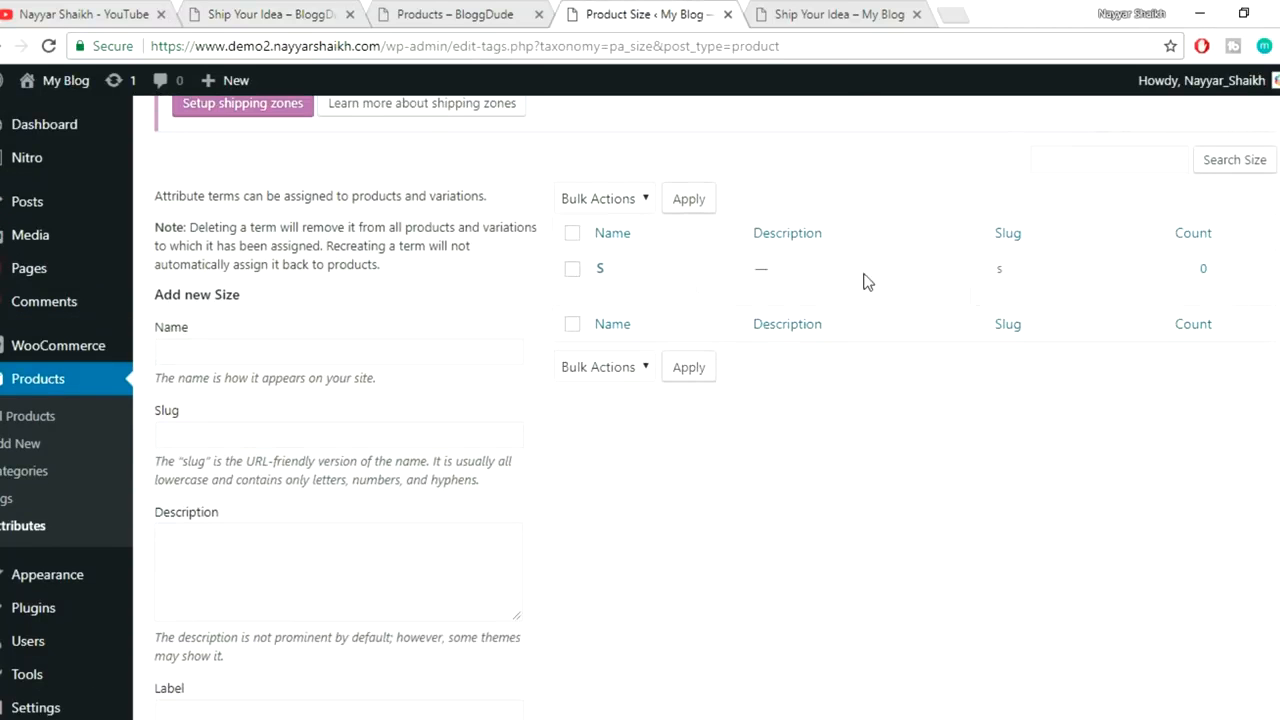
- Add a second size term named M with the label M and the tooltip Medium
scroll(457, 246, "down", 1)
left_click(458, 250)
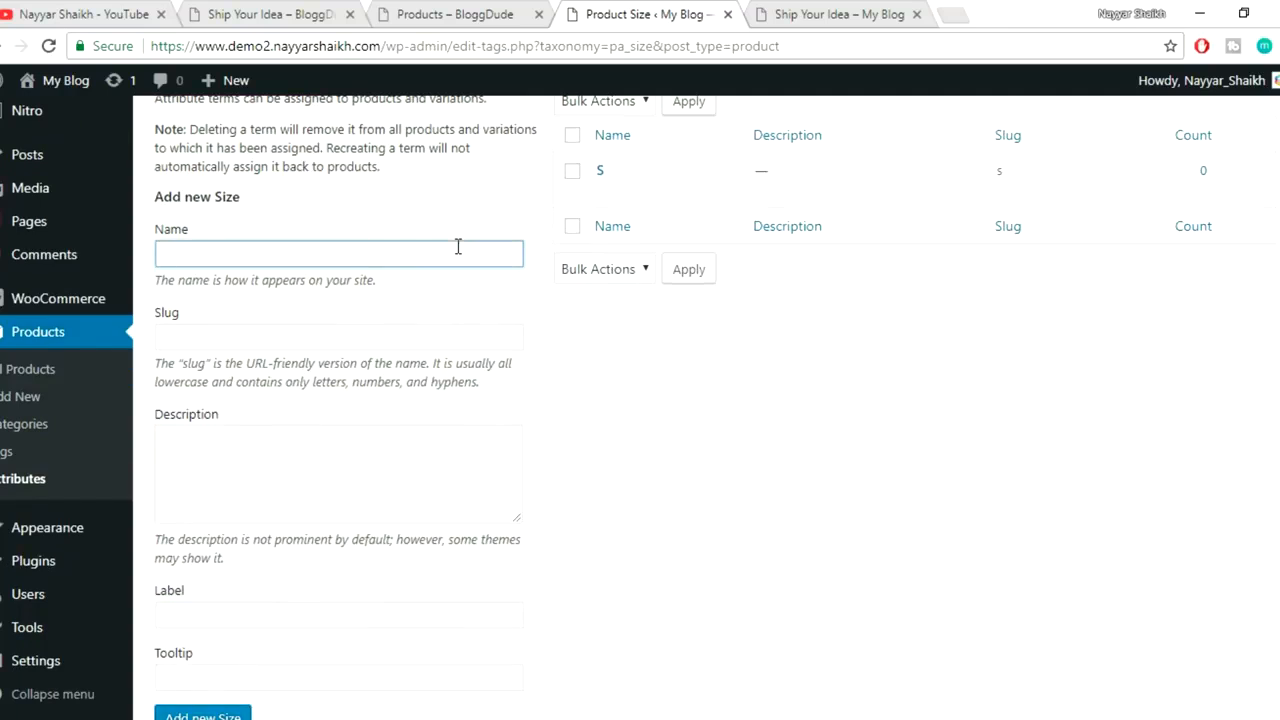
type("M")
scroll(464, 292, "down", 1)
left_click(346, 515)
key("Tab")
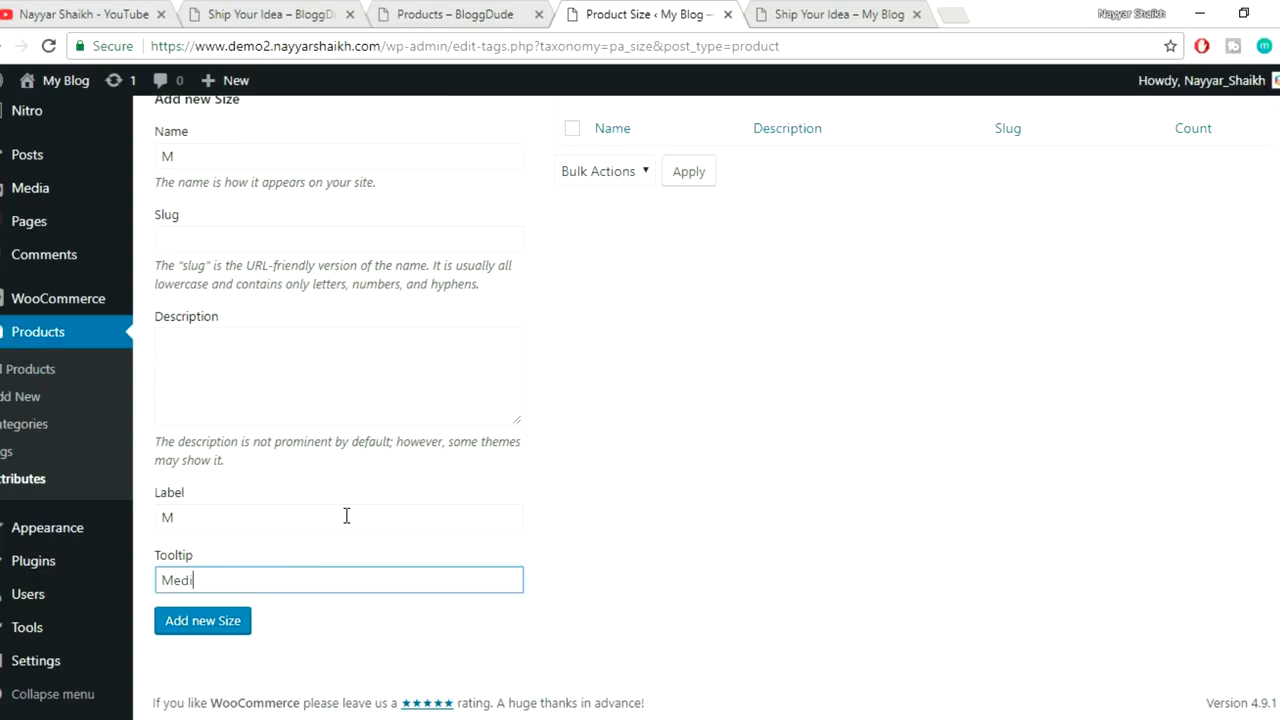
left_click(214, 620)
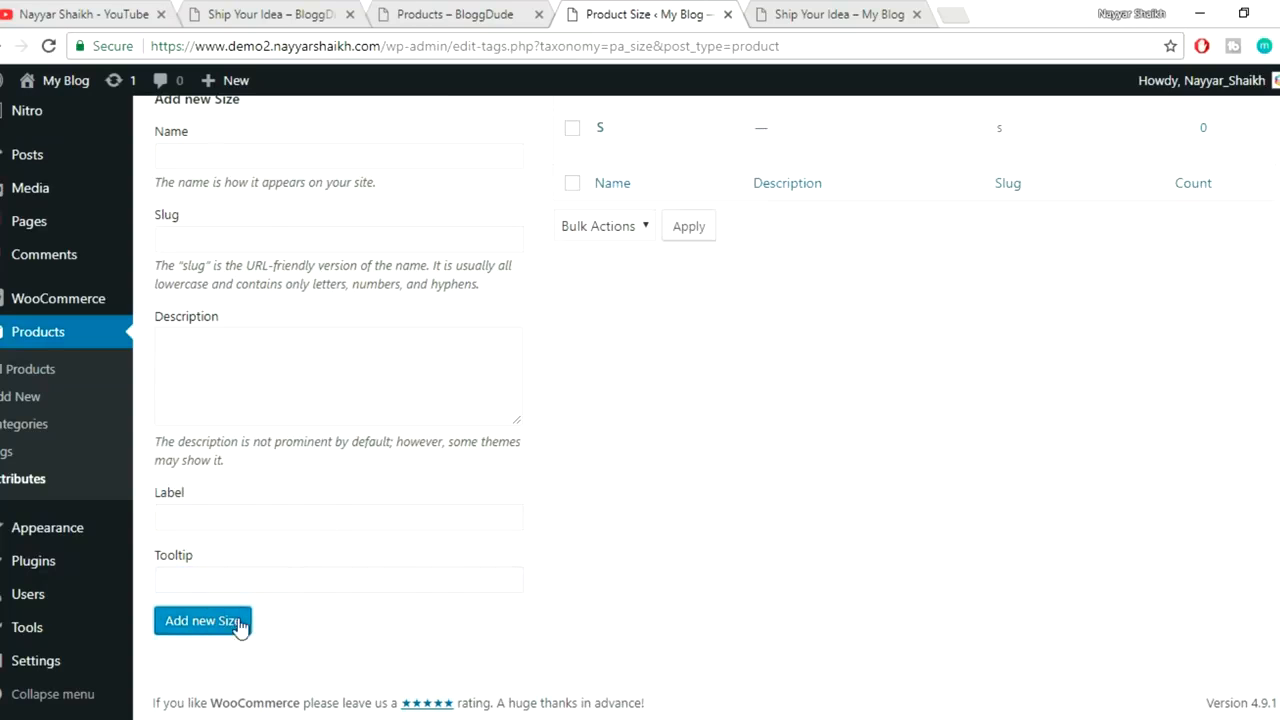
- Add a third size term named L with the label L and the tooltip Large
scroll(313, 303, "up", 1)
left_click(298, 250)
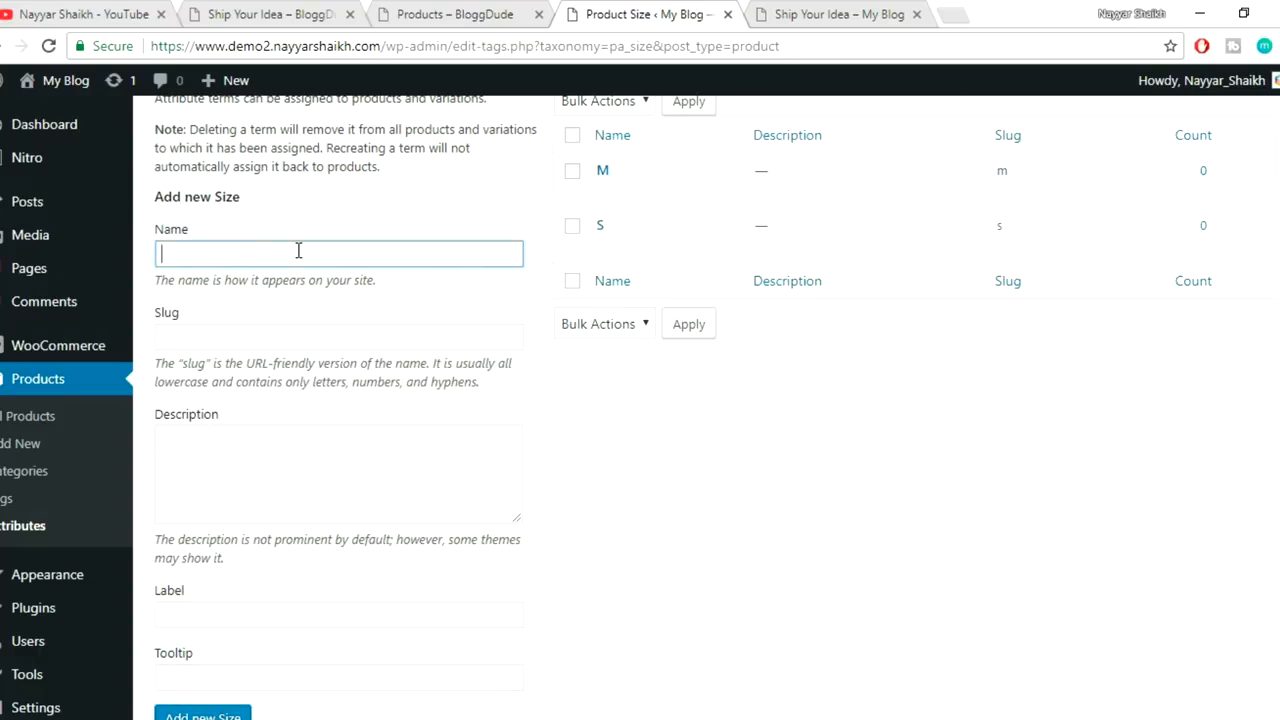
scroll(357, 343, "down", 2)
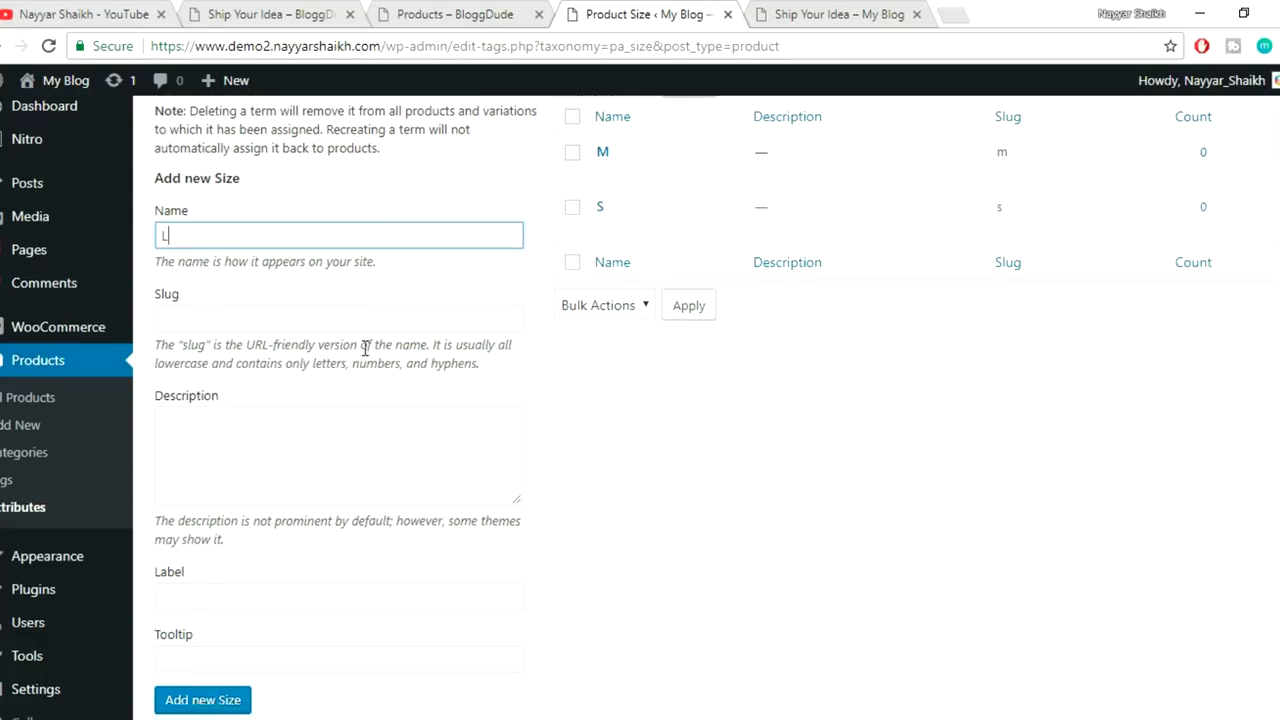
left_click(359, 510)
key("Tab")
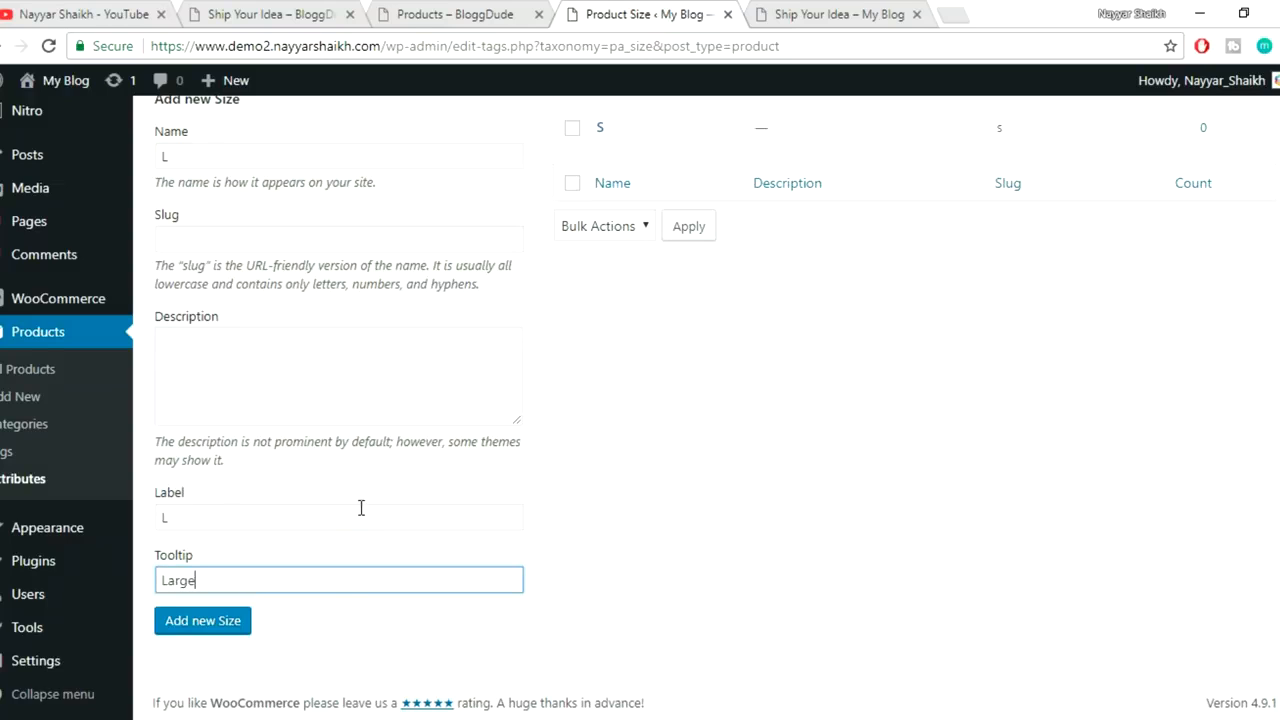
left_click(203, 621)
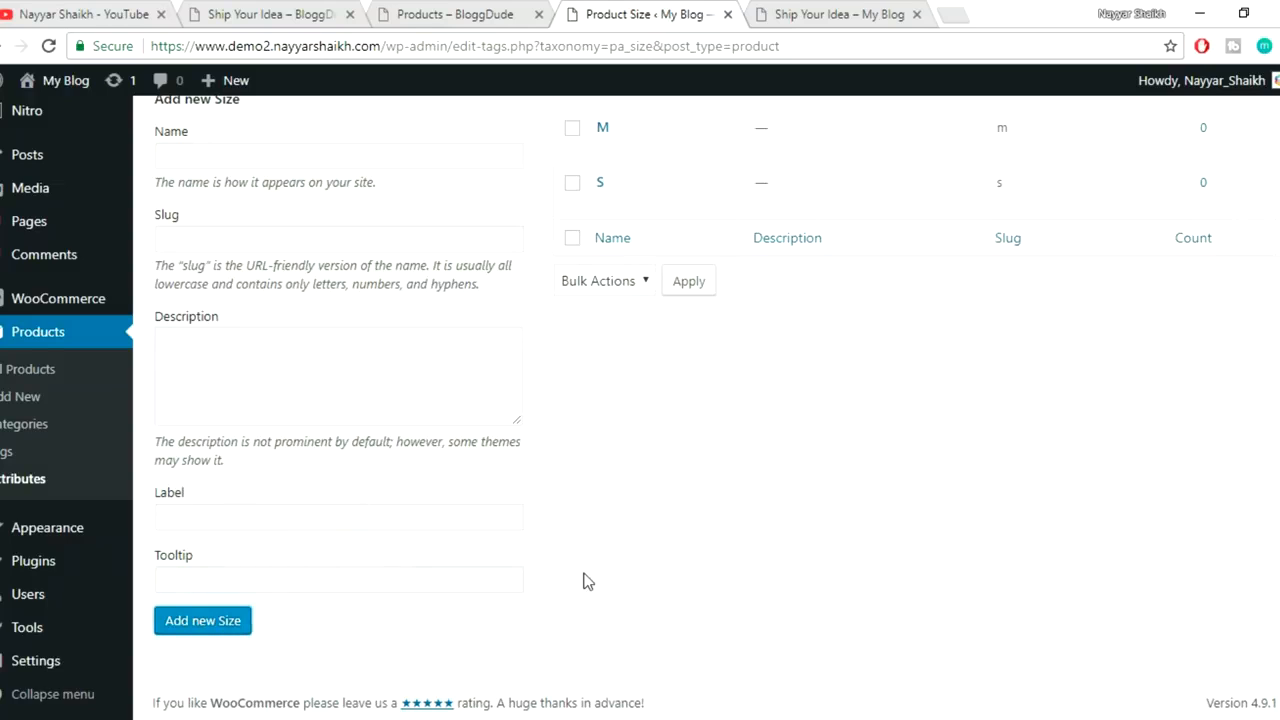
scroll(700, 280, "up", 2)
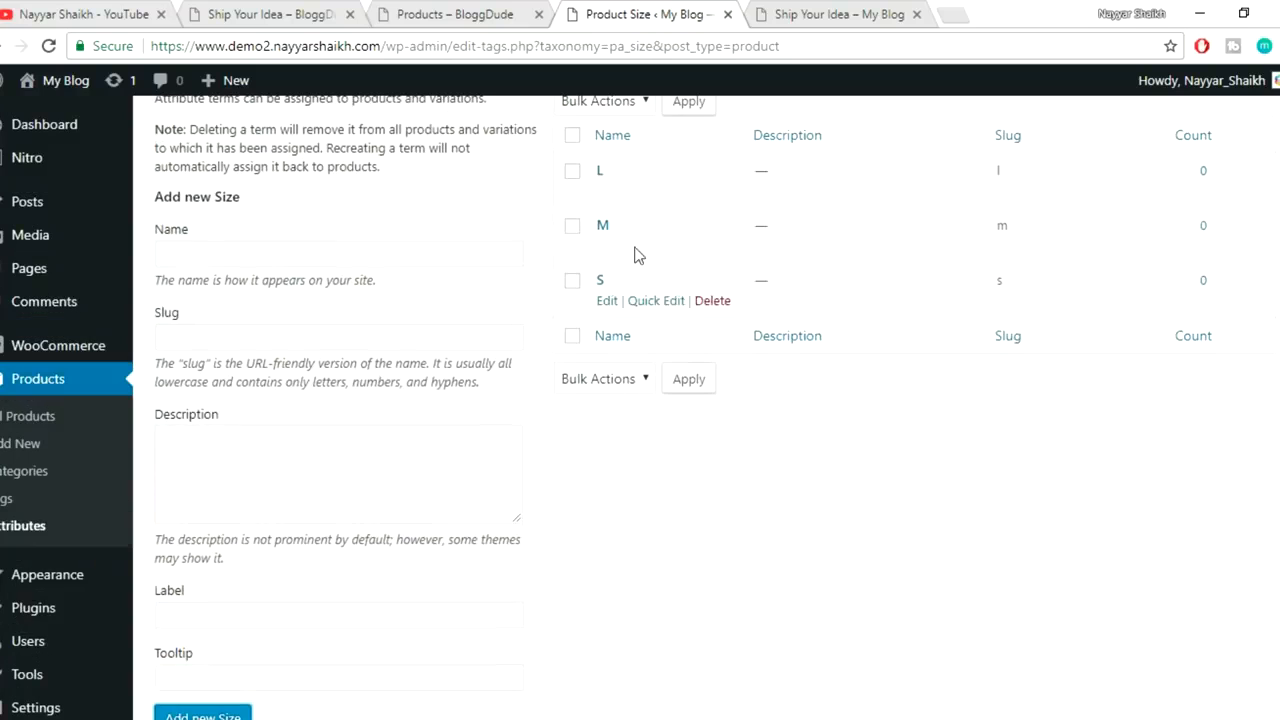
- Open the Ship Your Idea product for editing from its store page and dismiss the admin notices above it
left_click(855, 13)
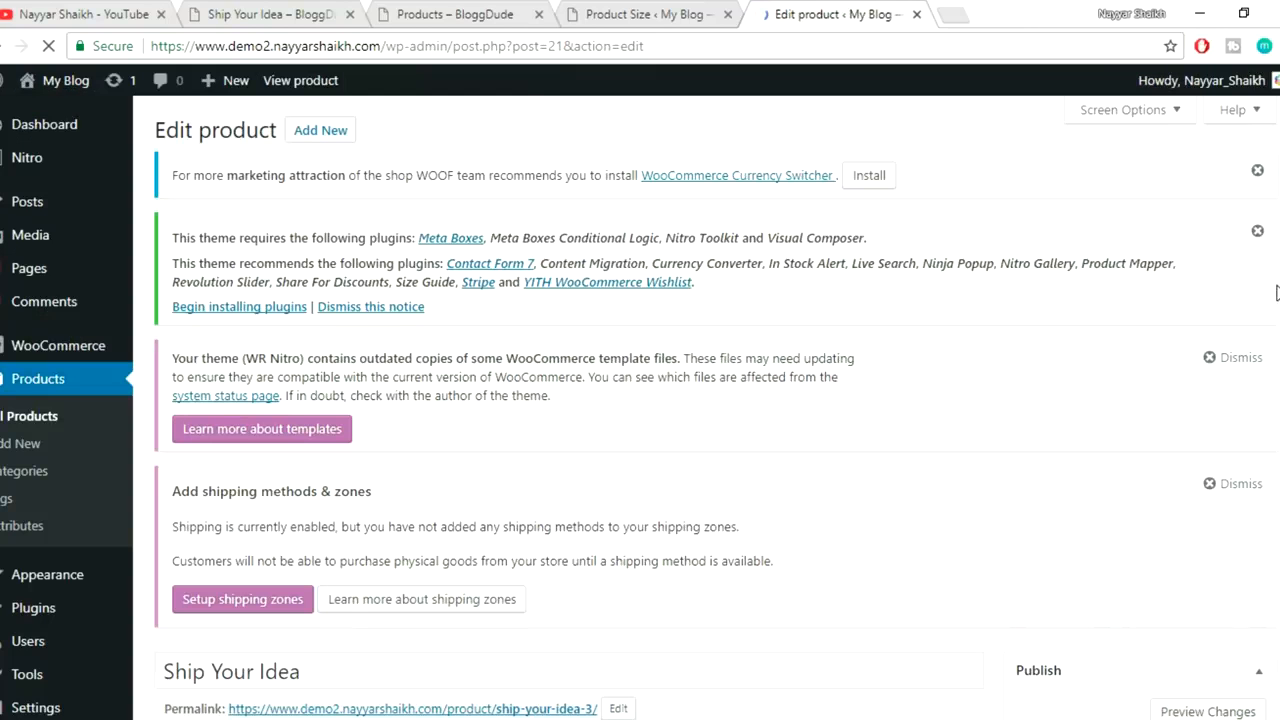
left_click(1257, 171)
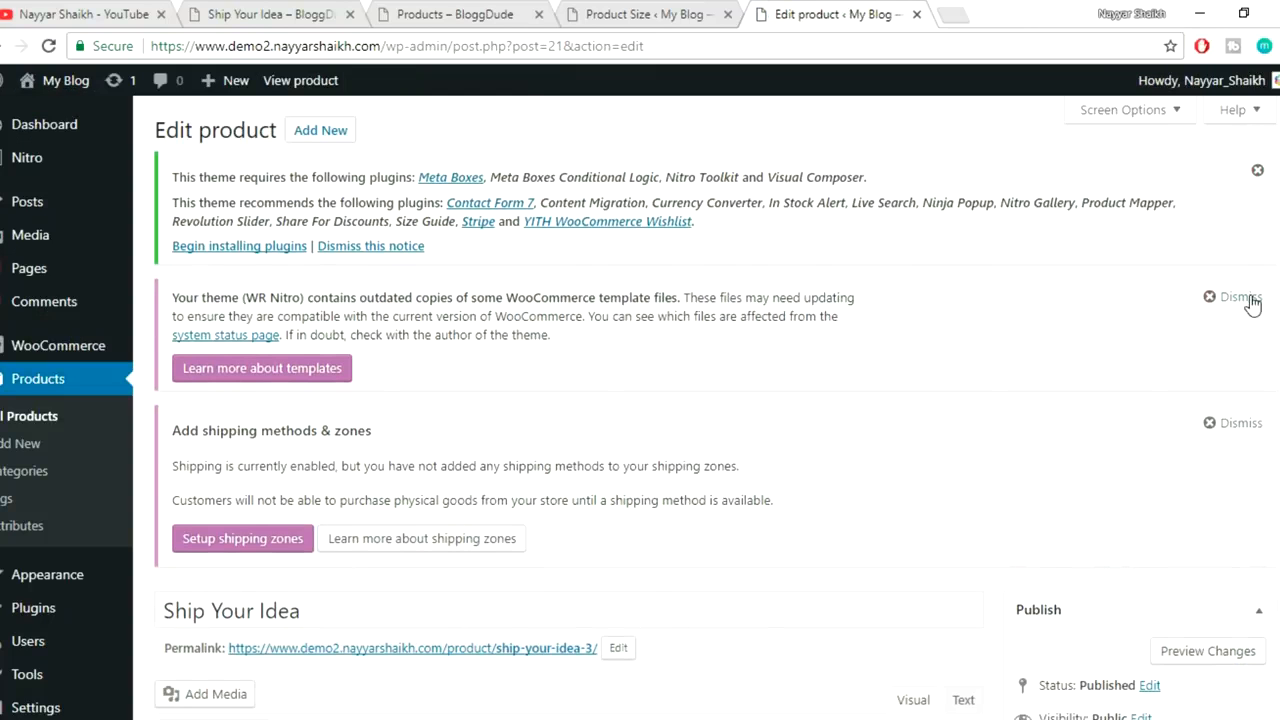
left_click(1240, 298)
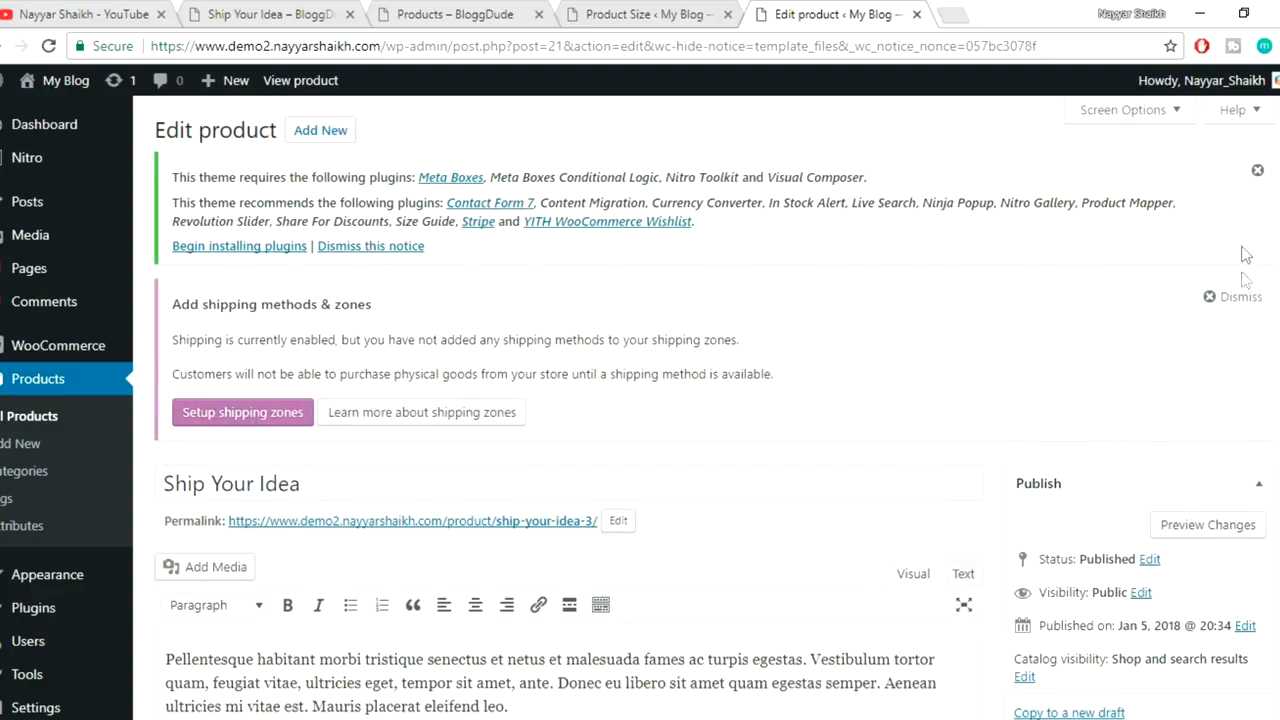
left_click(1244, 295)
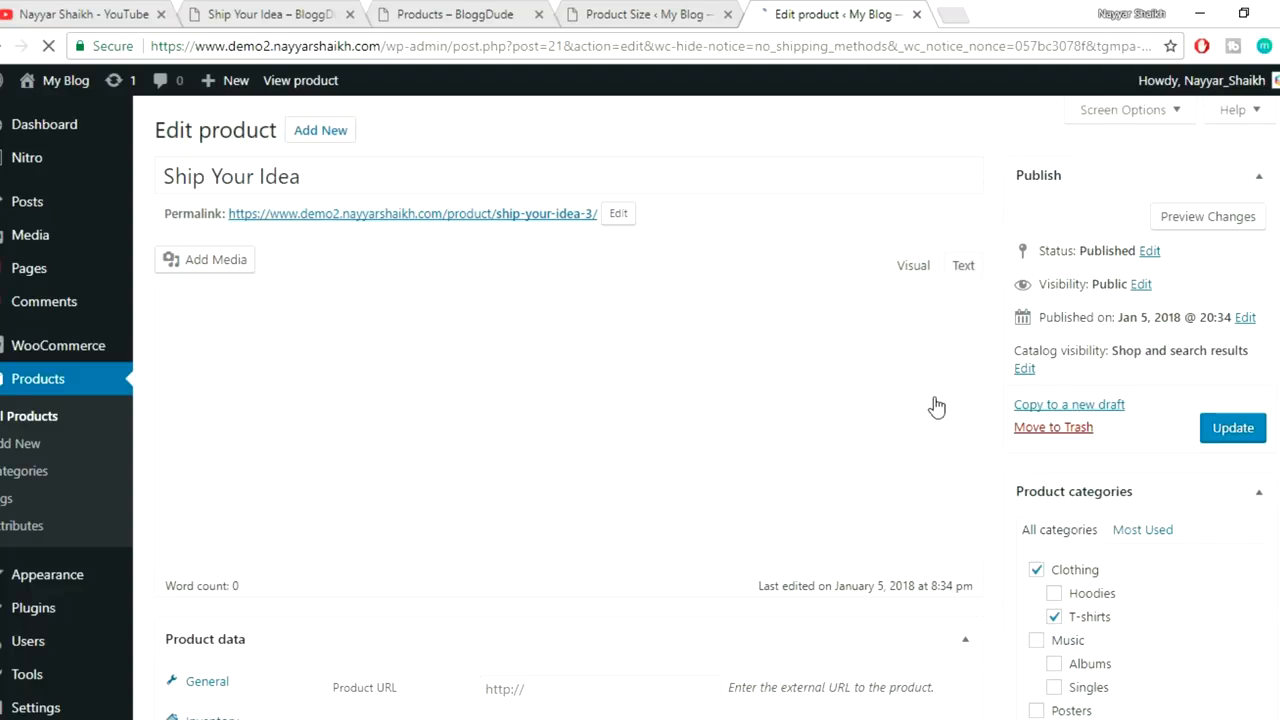
- Add Green and Blue to the product's Color attribute, make it visible on the product page, and save the attributes
scroll(928, 417, "down", 5)
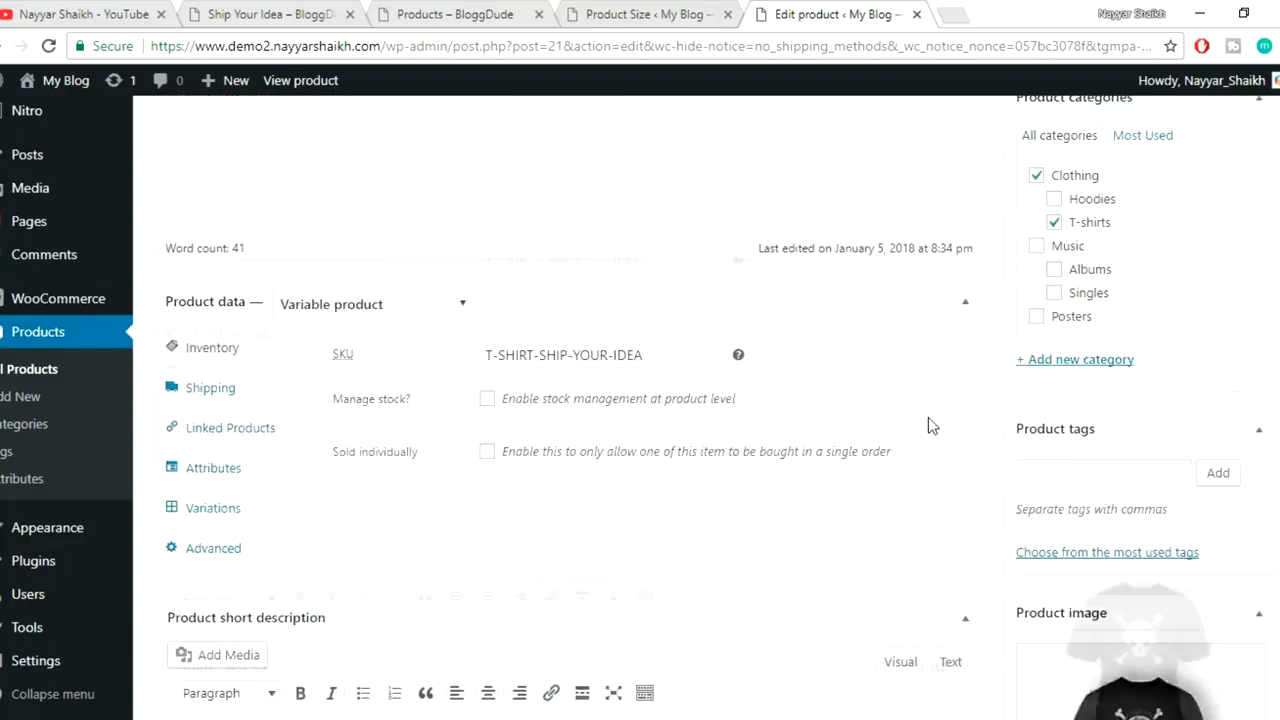
left_click(240, 380)
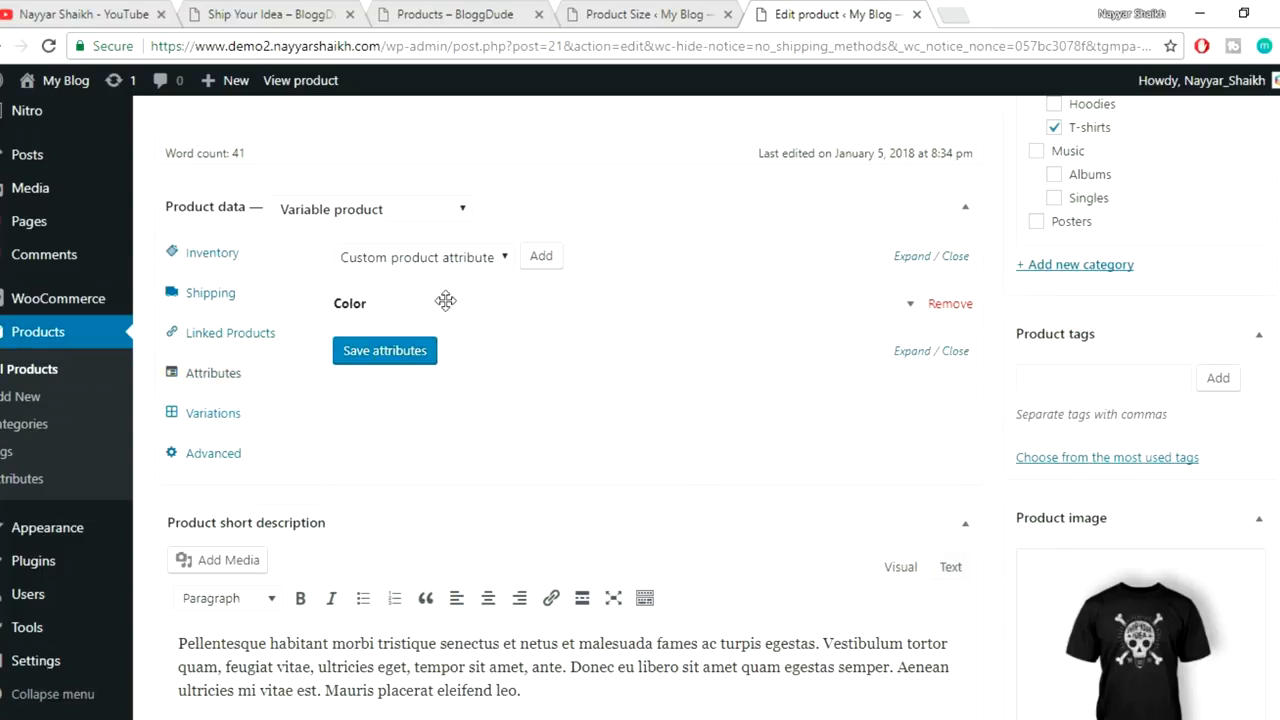
left_click(910, 313)
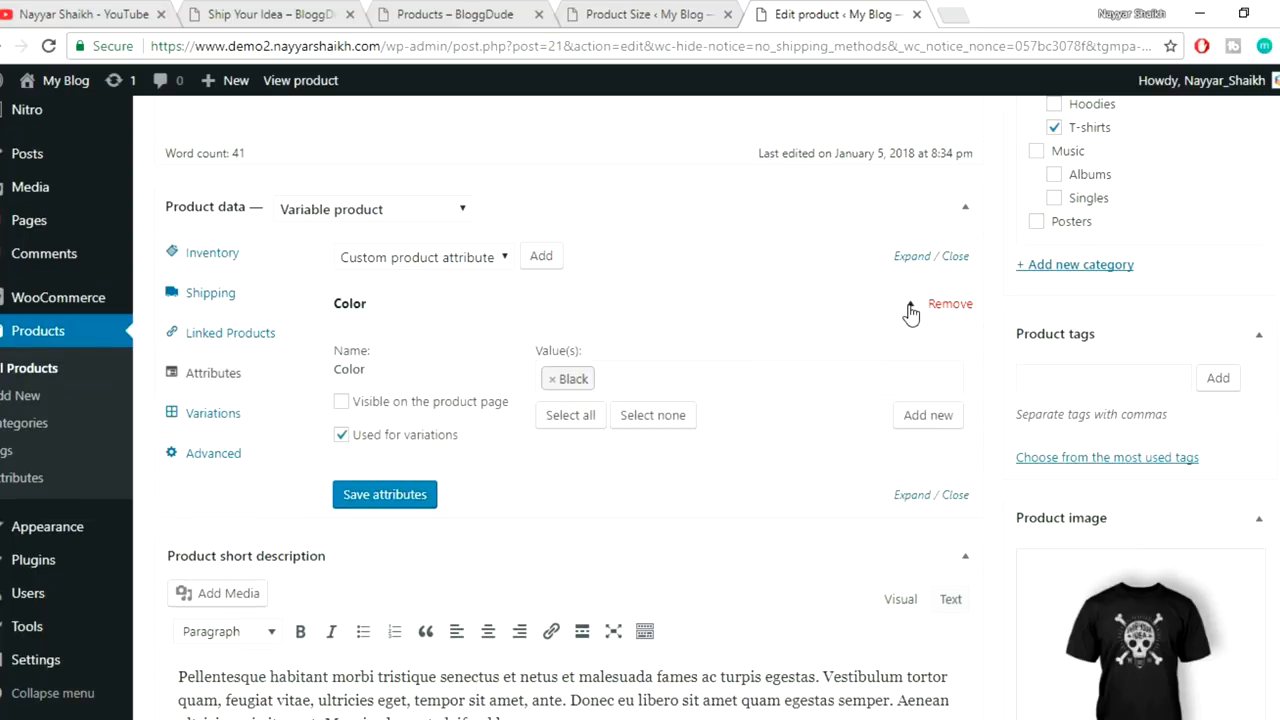
left_click(673, 376)
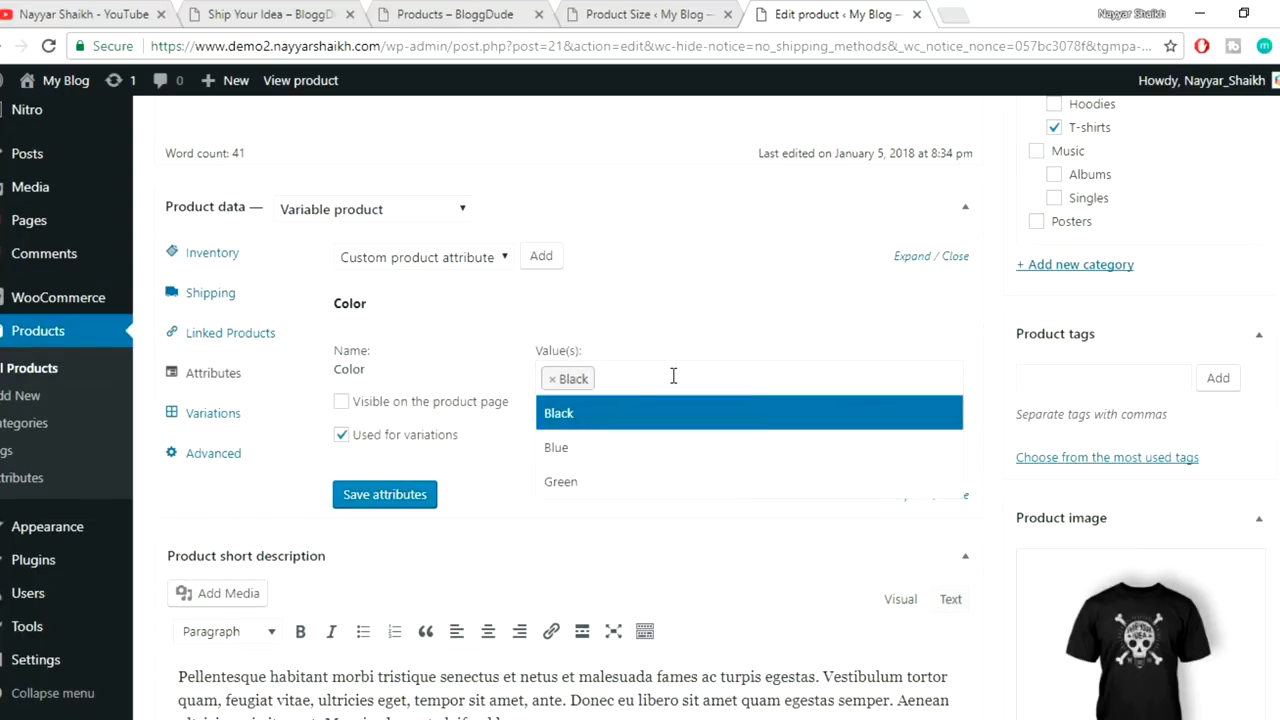
left_click(585, 490)
left_click(767, 380)
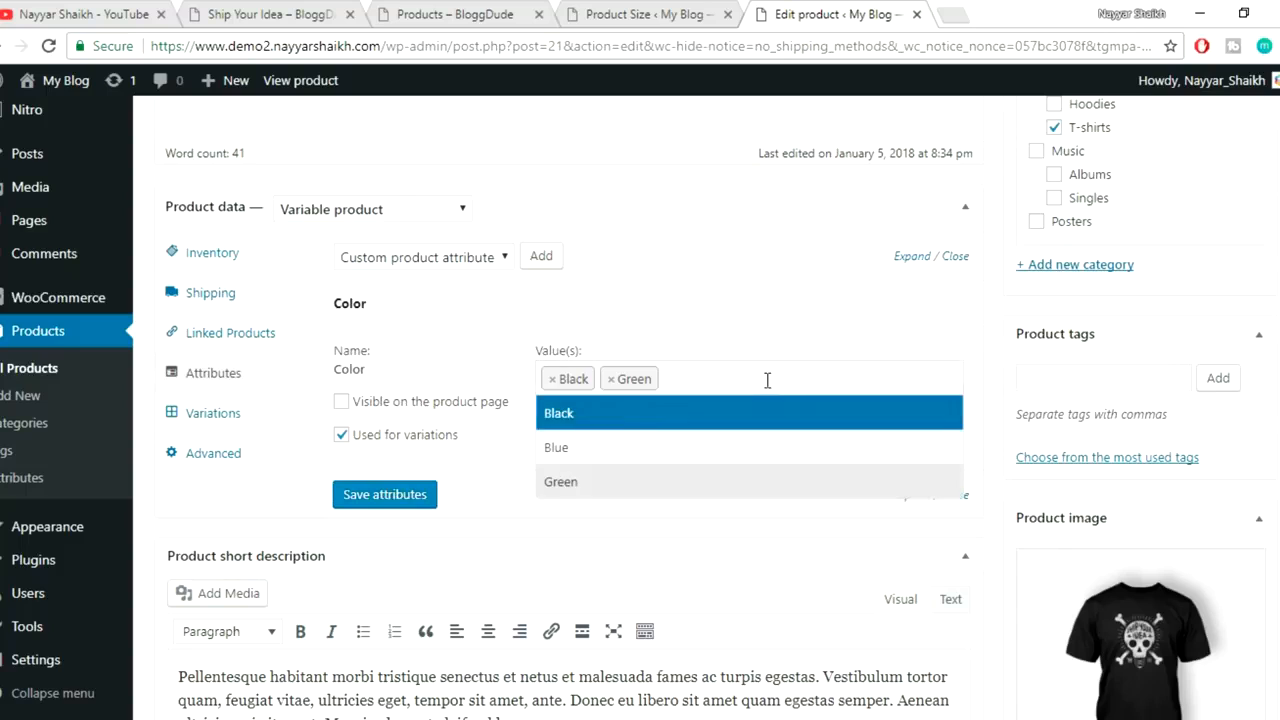
left_click(651, 452)
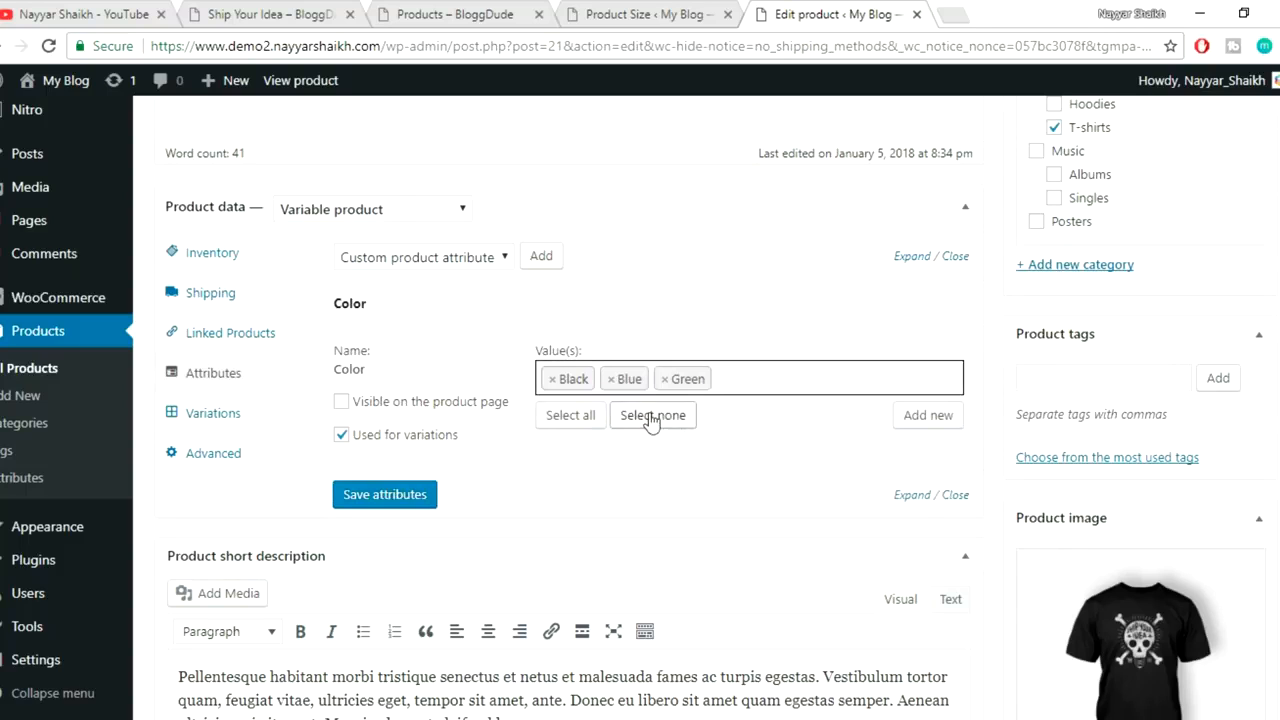
left_click(373, 410)
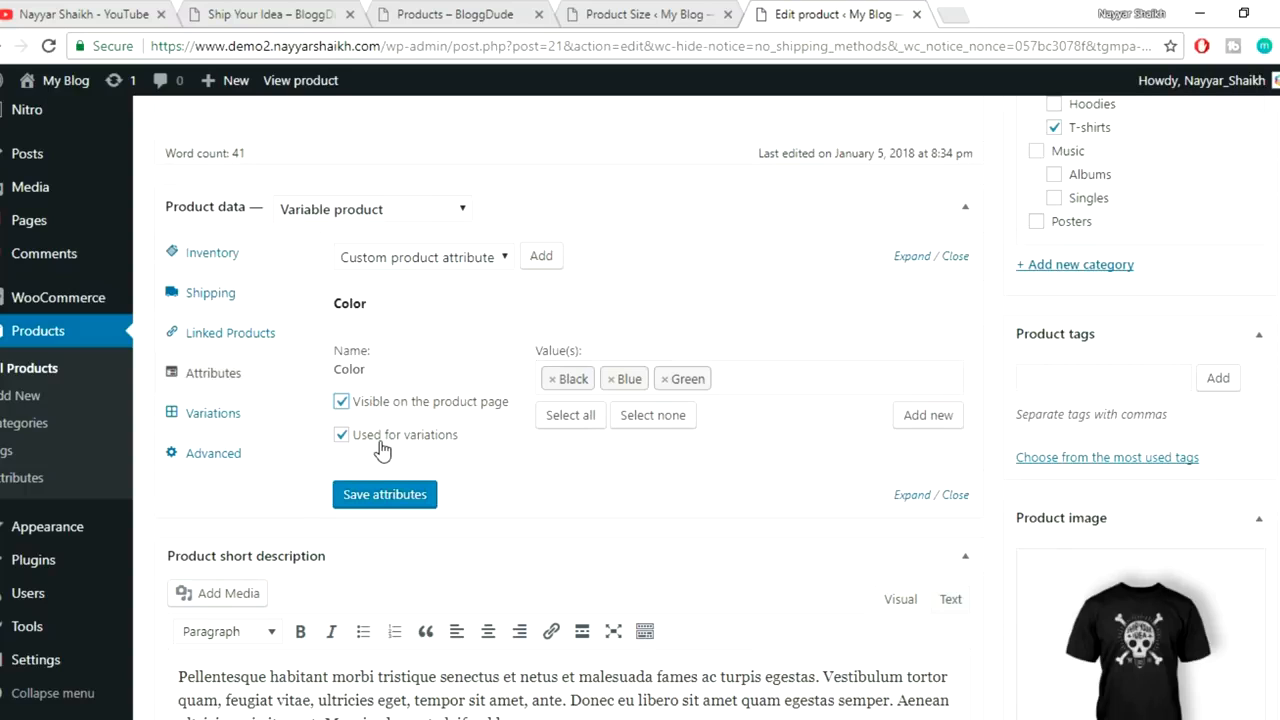
left_click(381, 494)
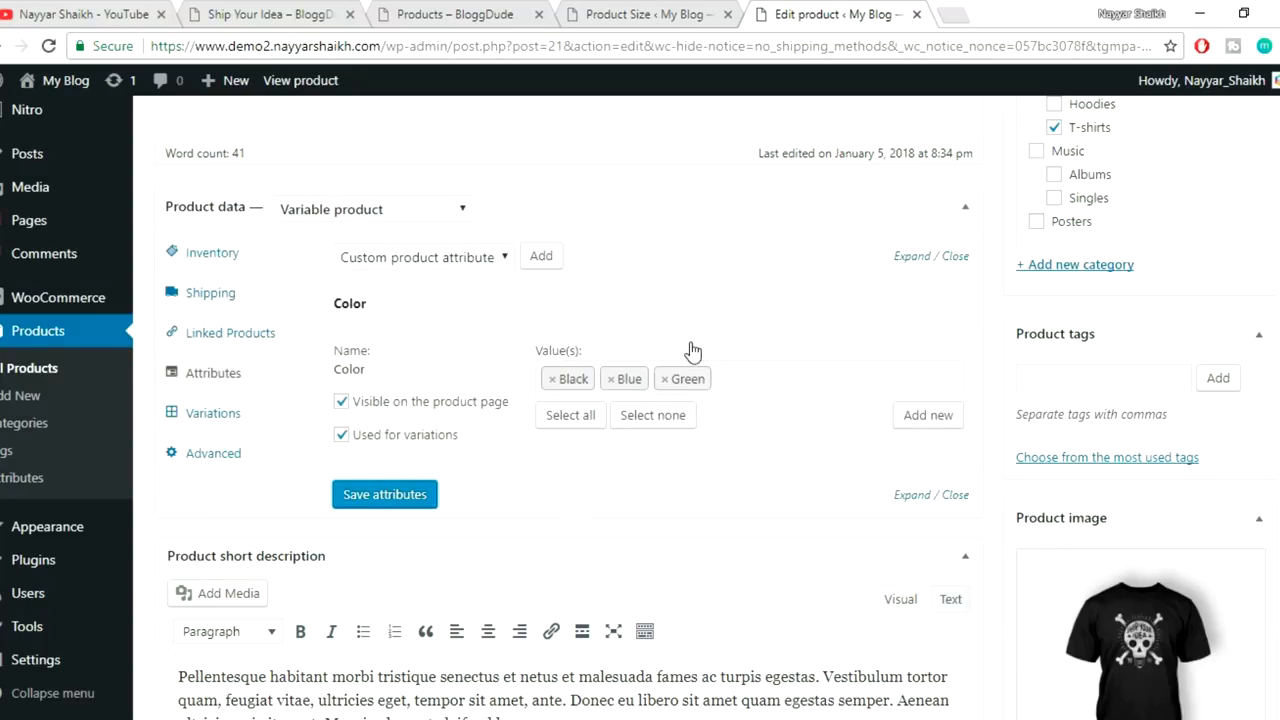
- Add the existing Size attribute to the product
left_click(440, 262)
left_click(440, 283)
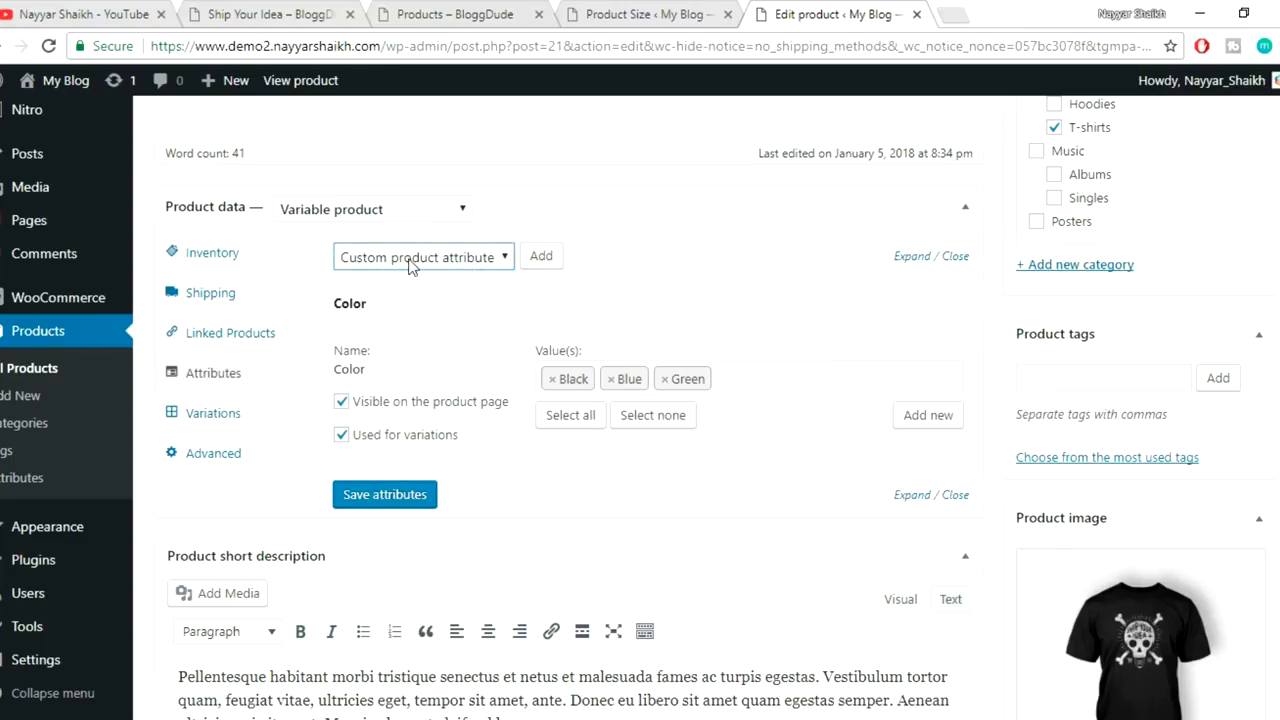
left_click(440, 266)
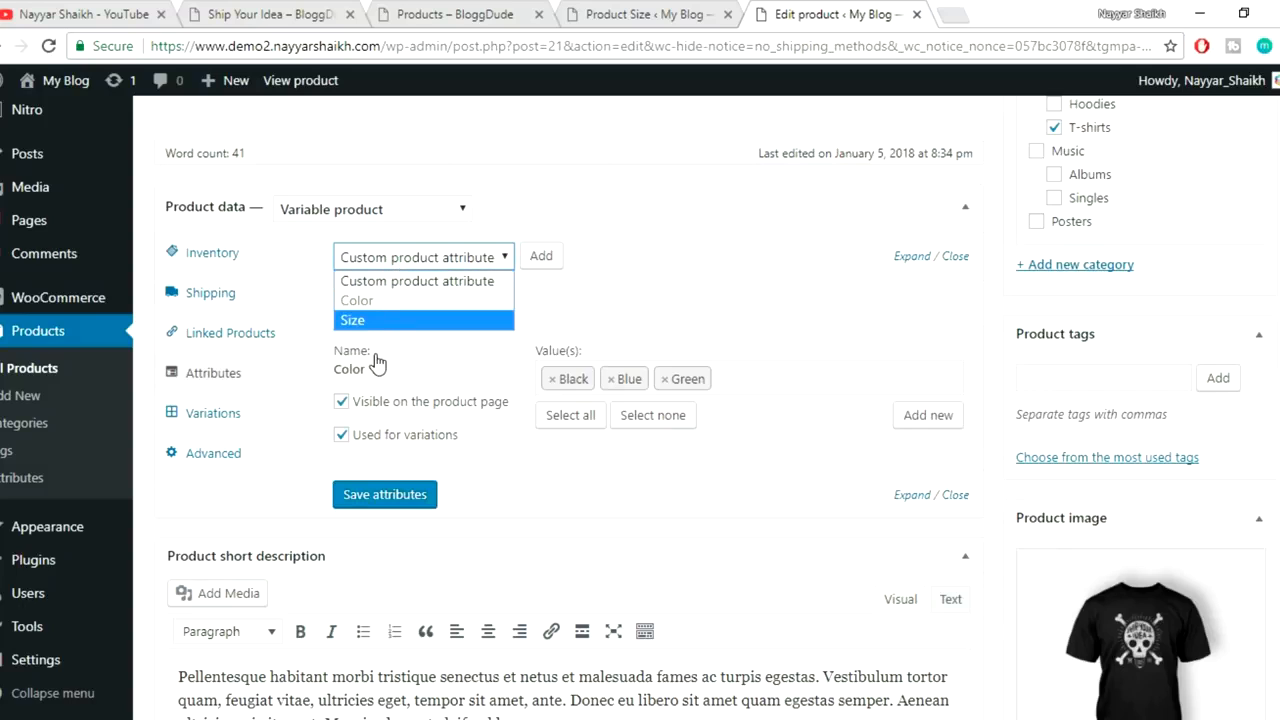
left_click(363, 322)
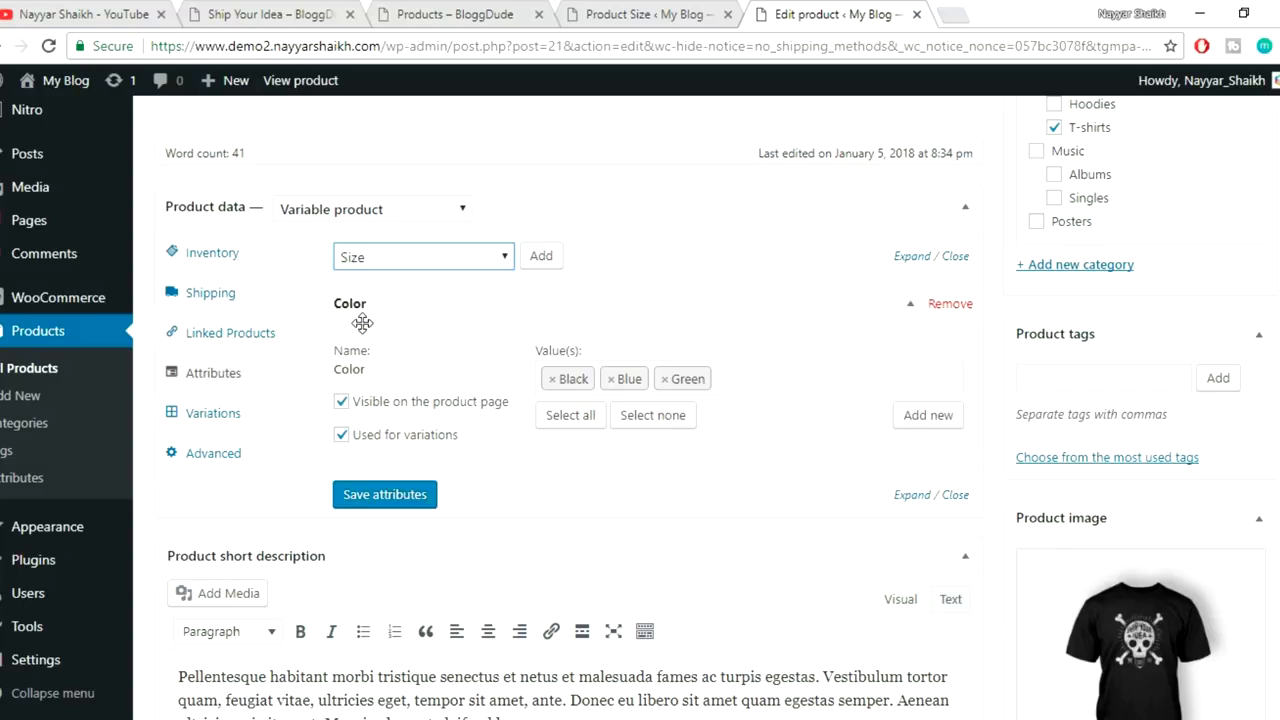
left_click(537, 257)
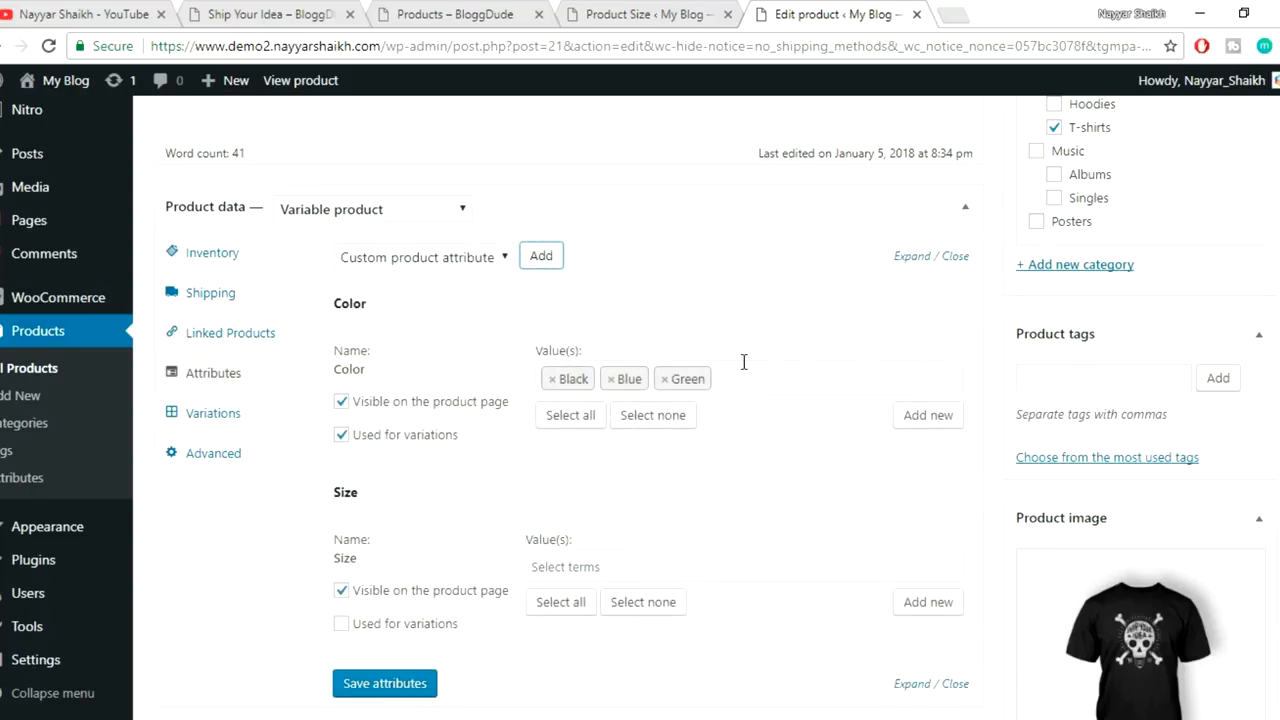
- Give the Size attribute the values L, M and S, enable it for variations, and save the attributes
scroll(743, 362, "down", 3)
left_click(640, 277)
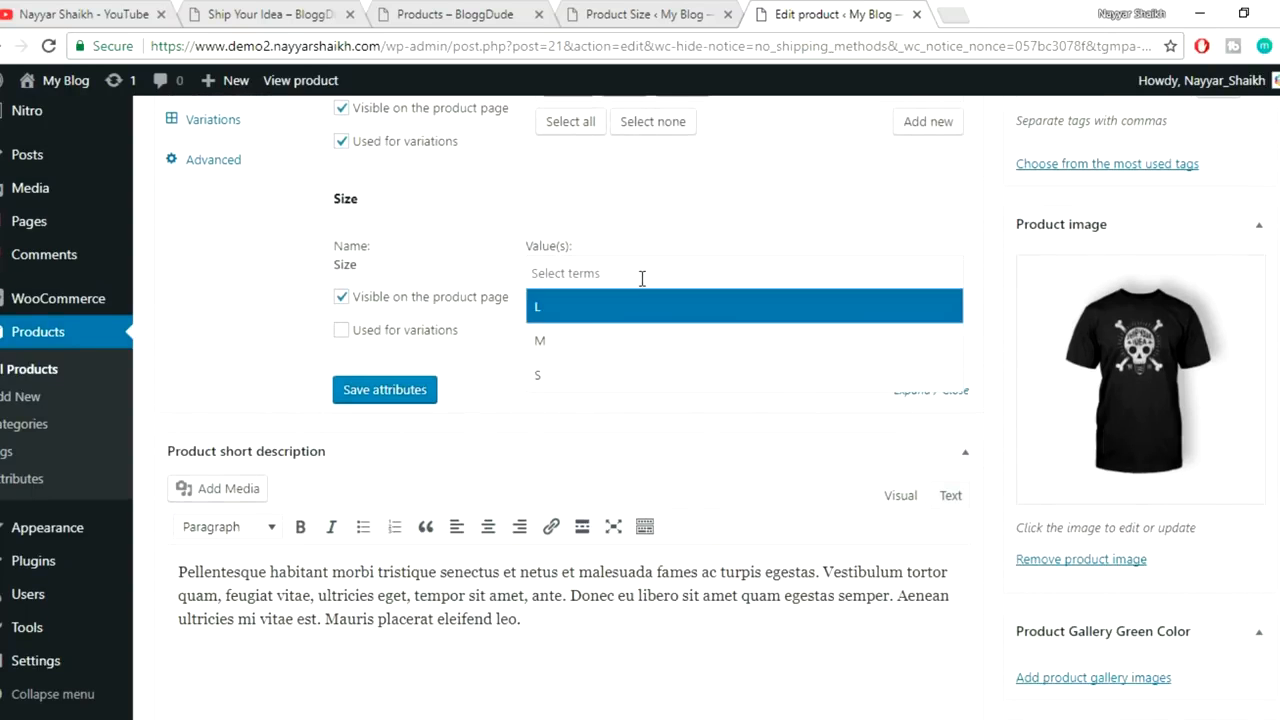
left_click(594, 318)
left_click(686, 280)
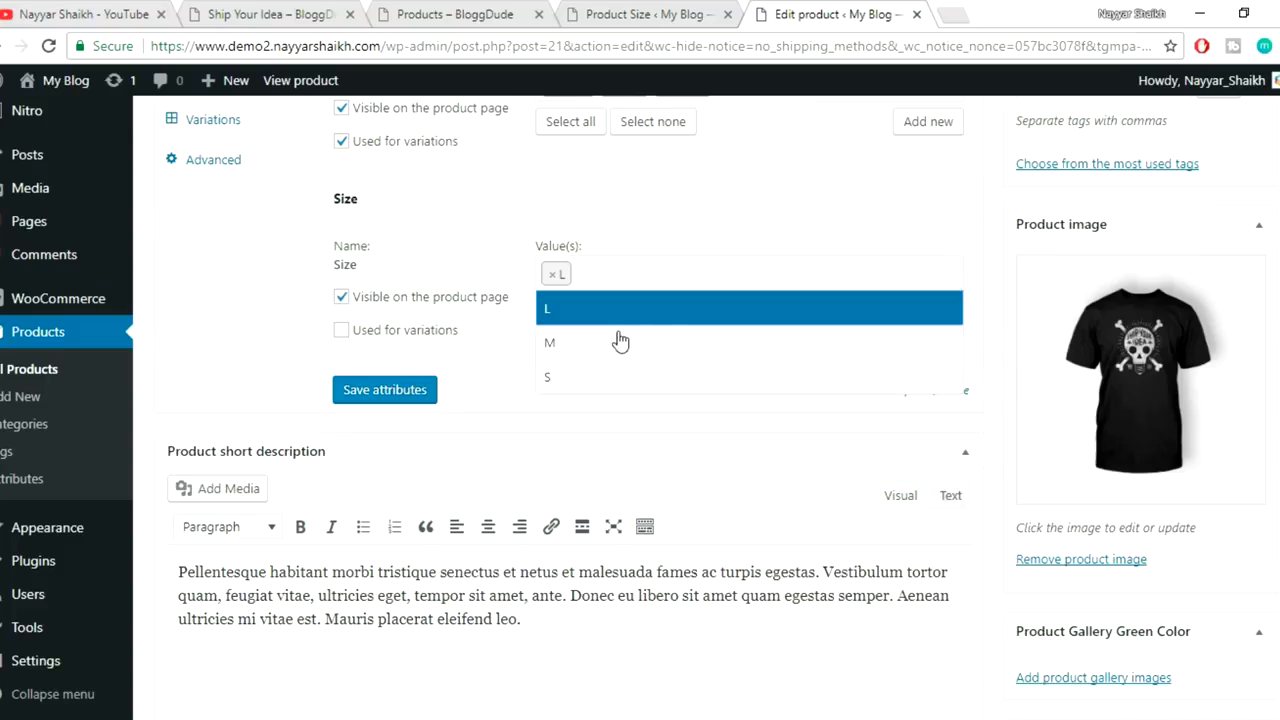
left_click(614, 343)
left_click(719, 283)
left_click(603, 374)
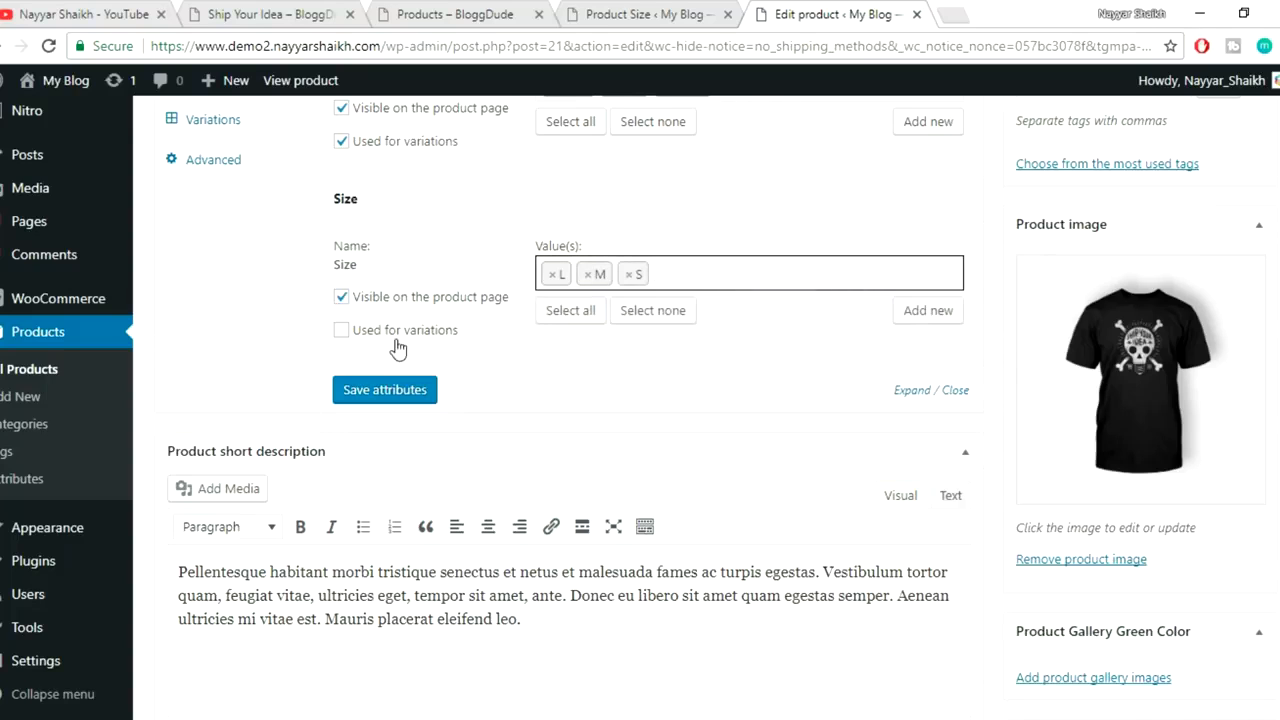
left_click(385, 335)
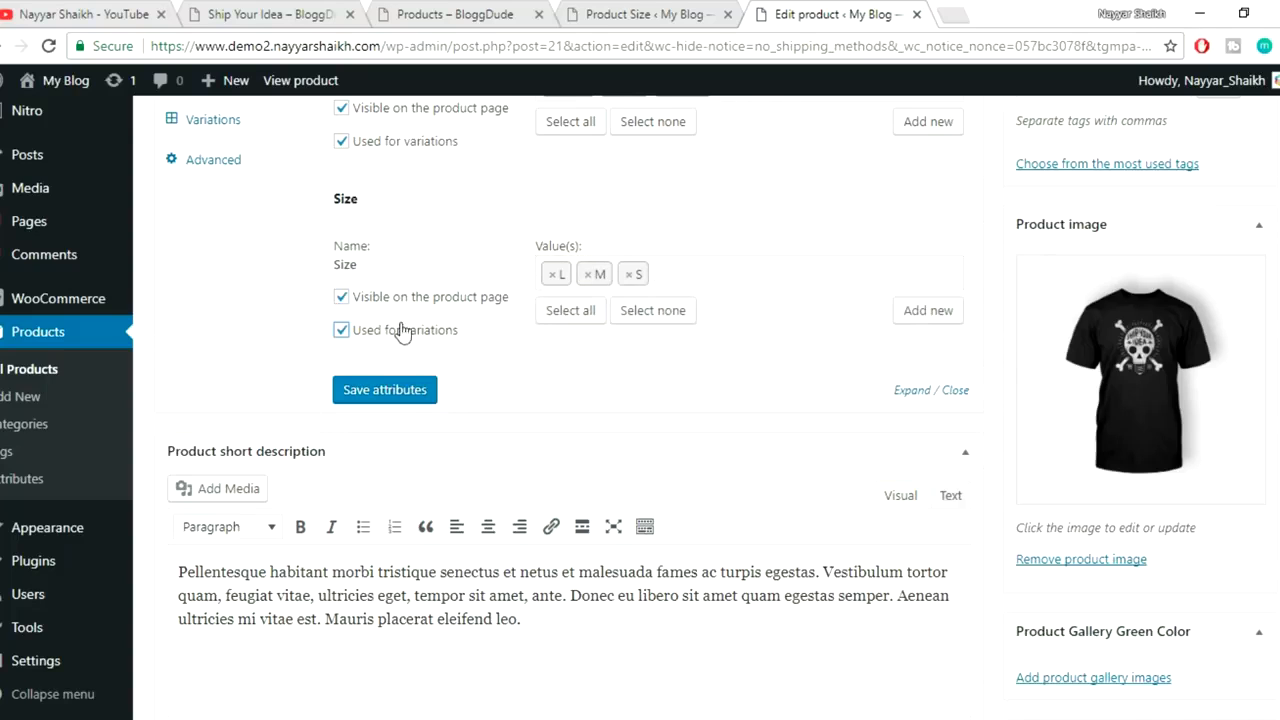
left_click(415, 393)
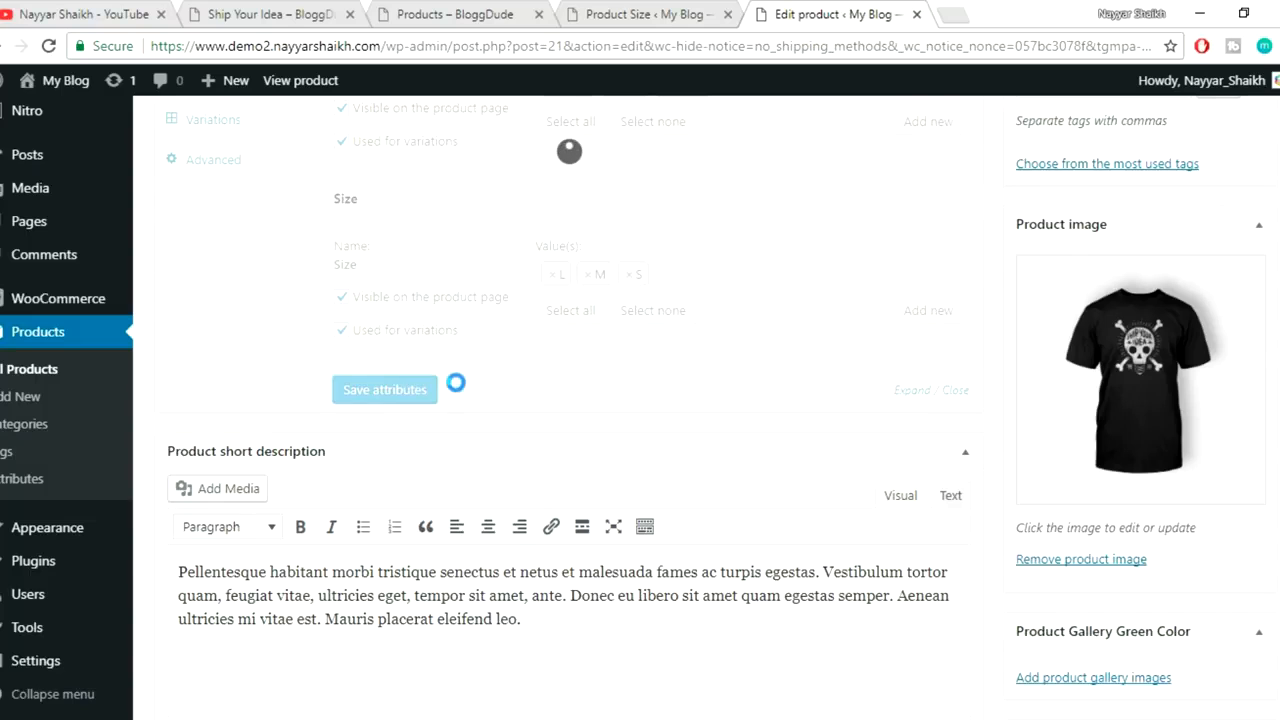
- Remove the product's existing Black and Green variations, confirming each removal
scroll(674, 365, "up", 2)
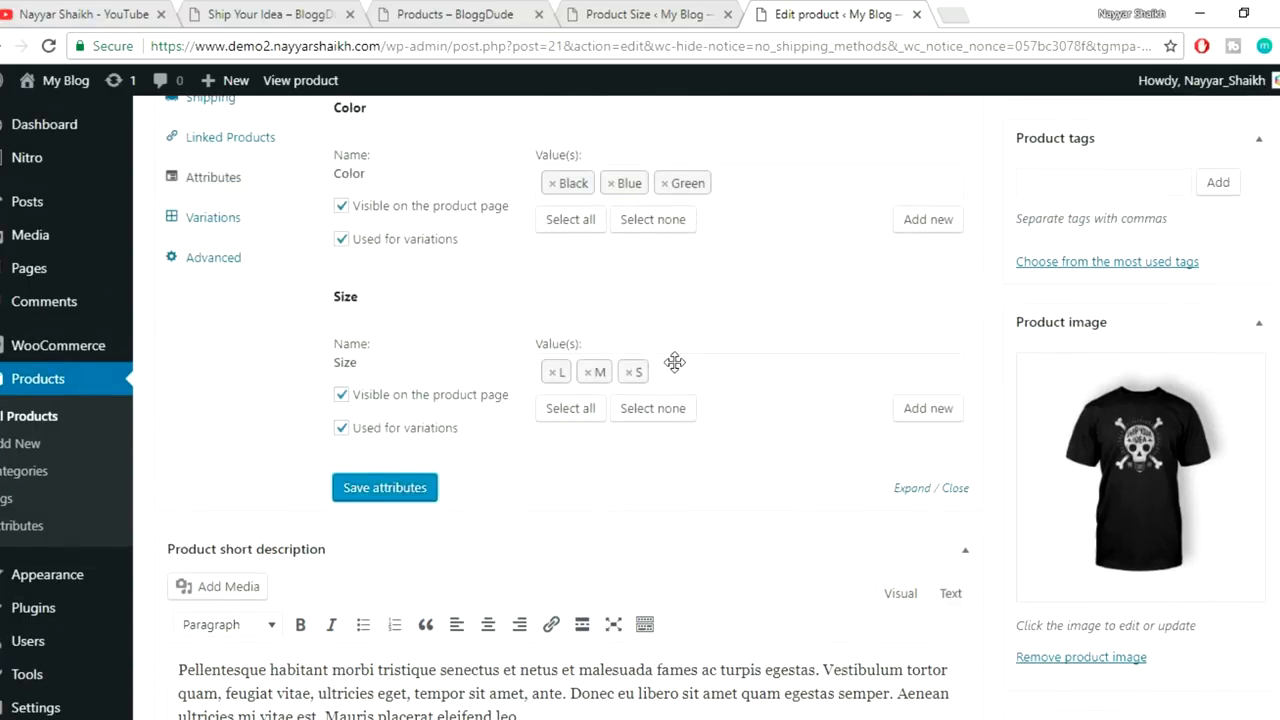
left_click(238, 317)
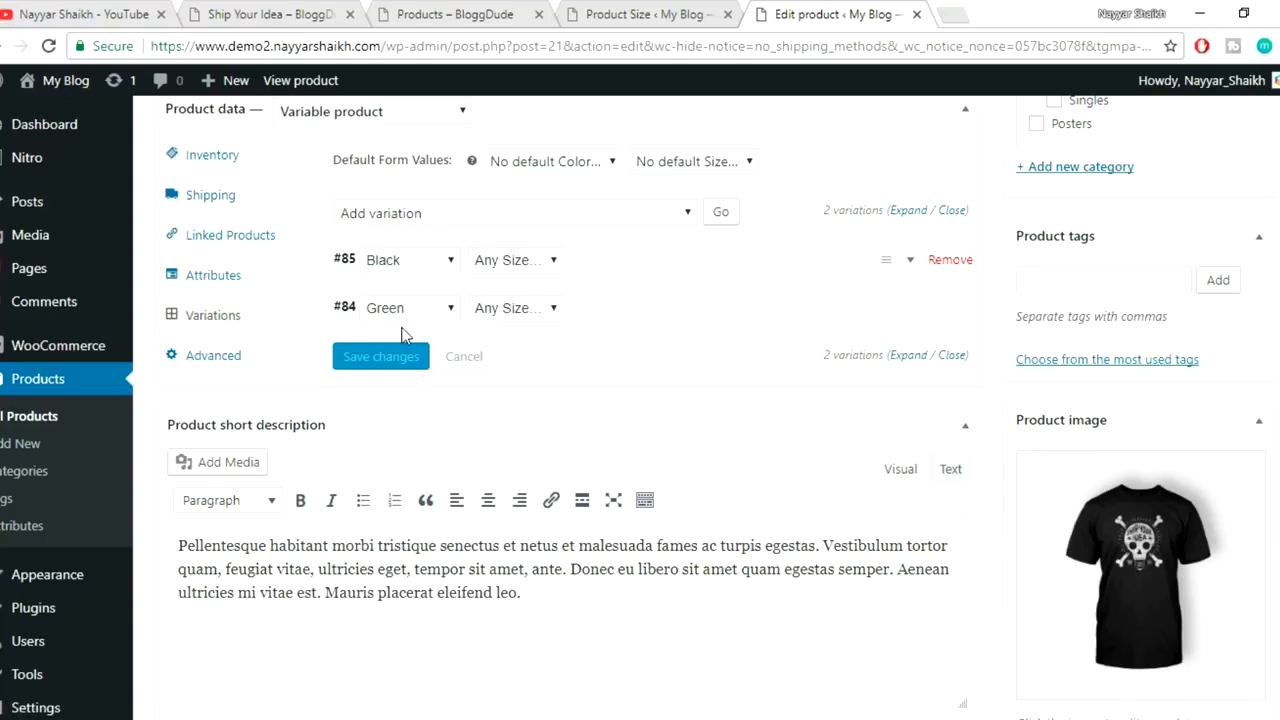
left_click(945, 260)
left_click(724, 152)
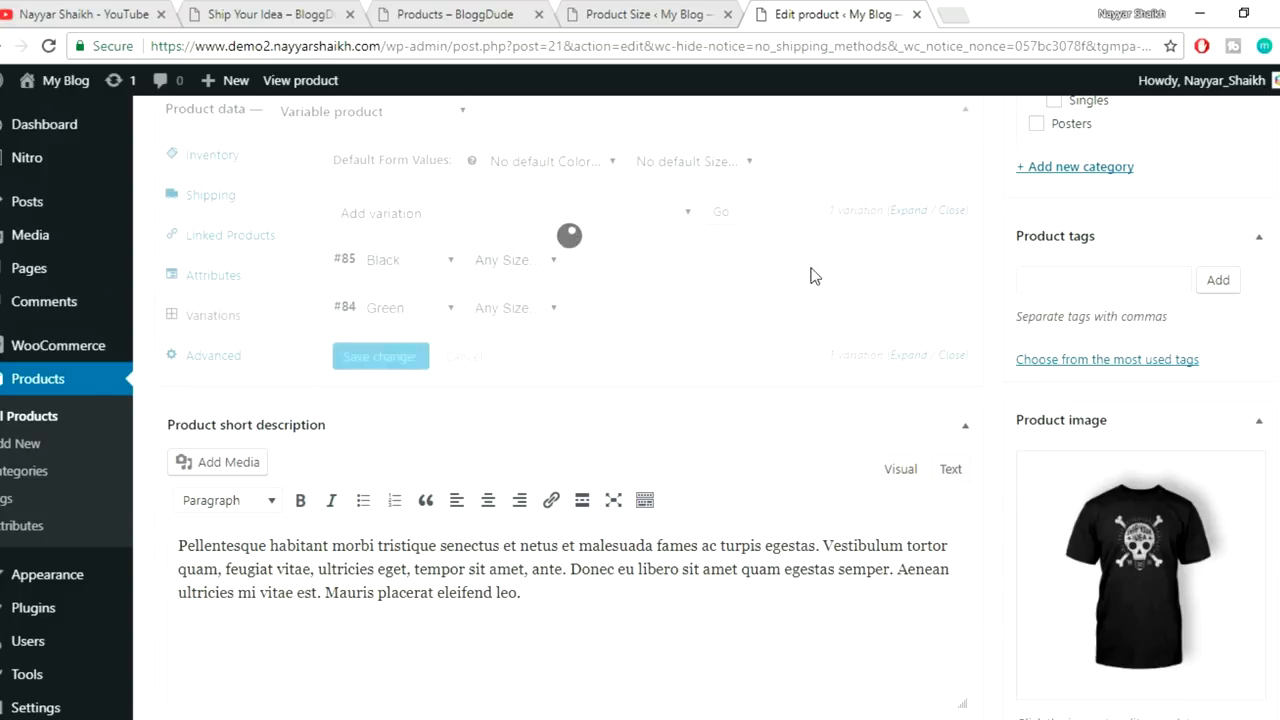
left_click(948, 260)
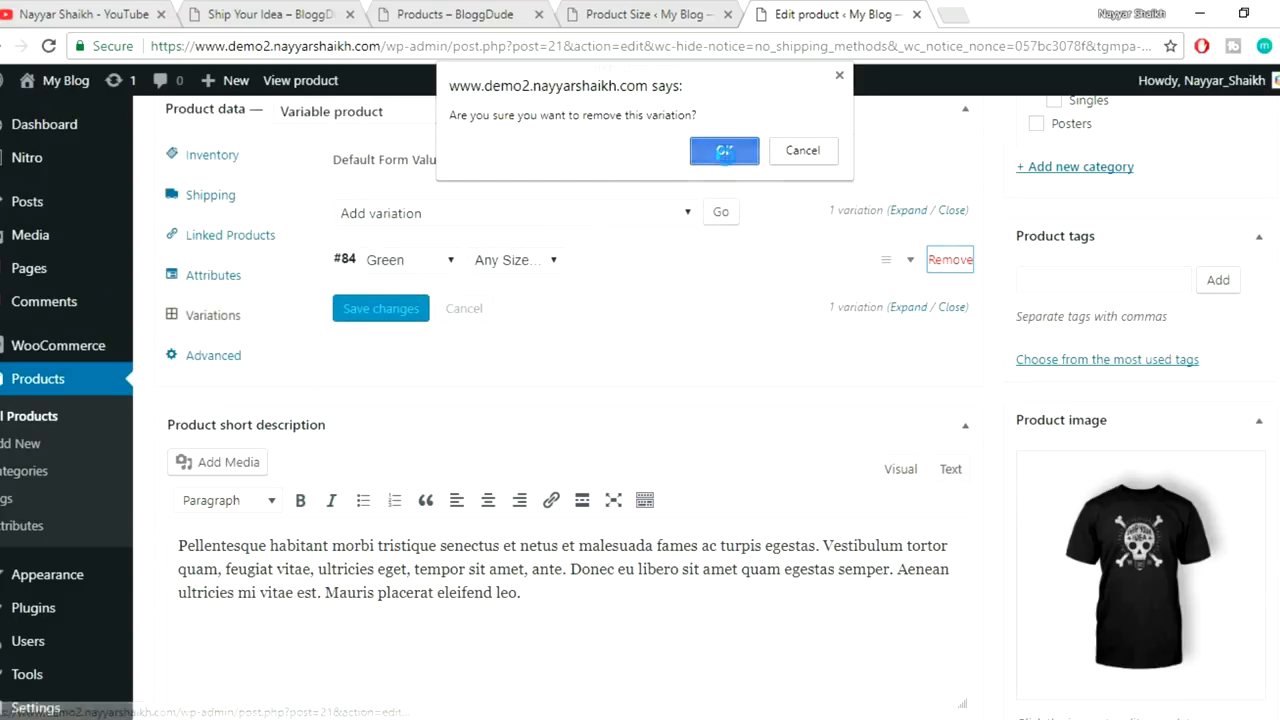
left_click(726, 151)
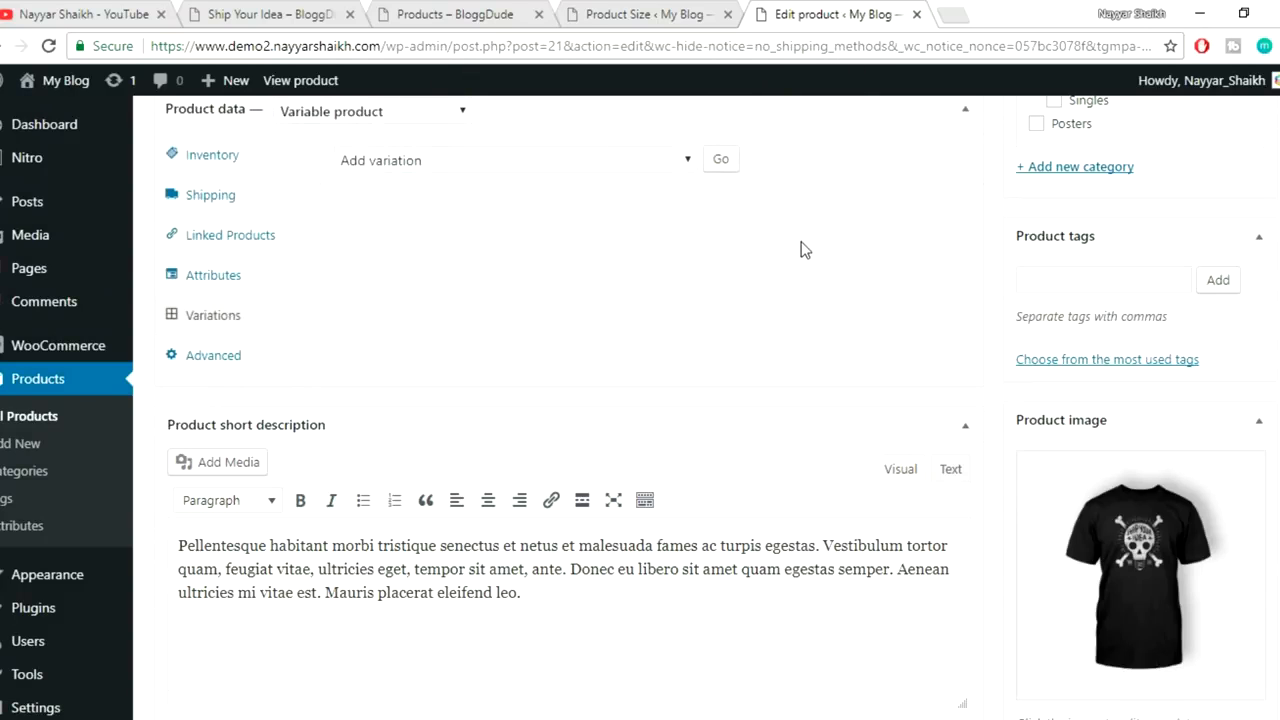
- Generate variations from all attributes, covering every color and size combination, and accept the confirmations
scroll(800, 242, "up", 1)
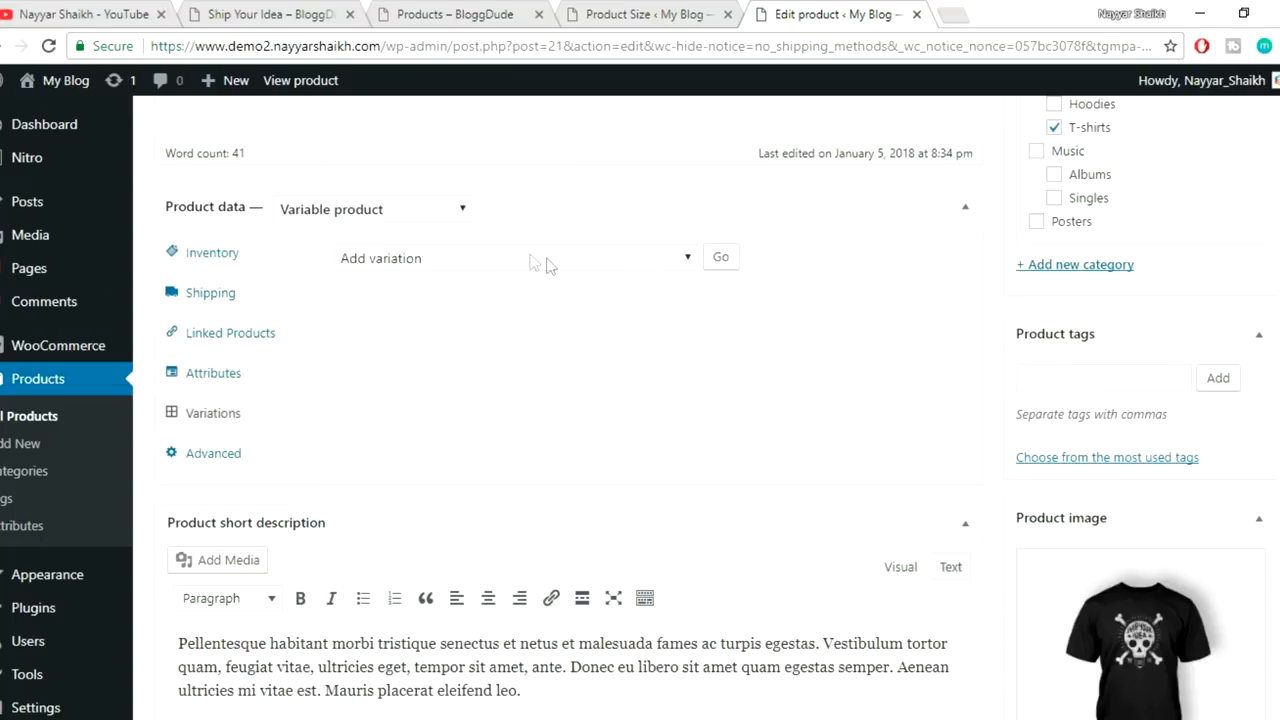
left_click(545, 263)
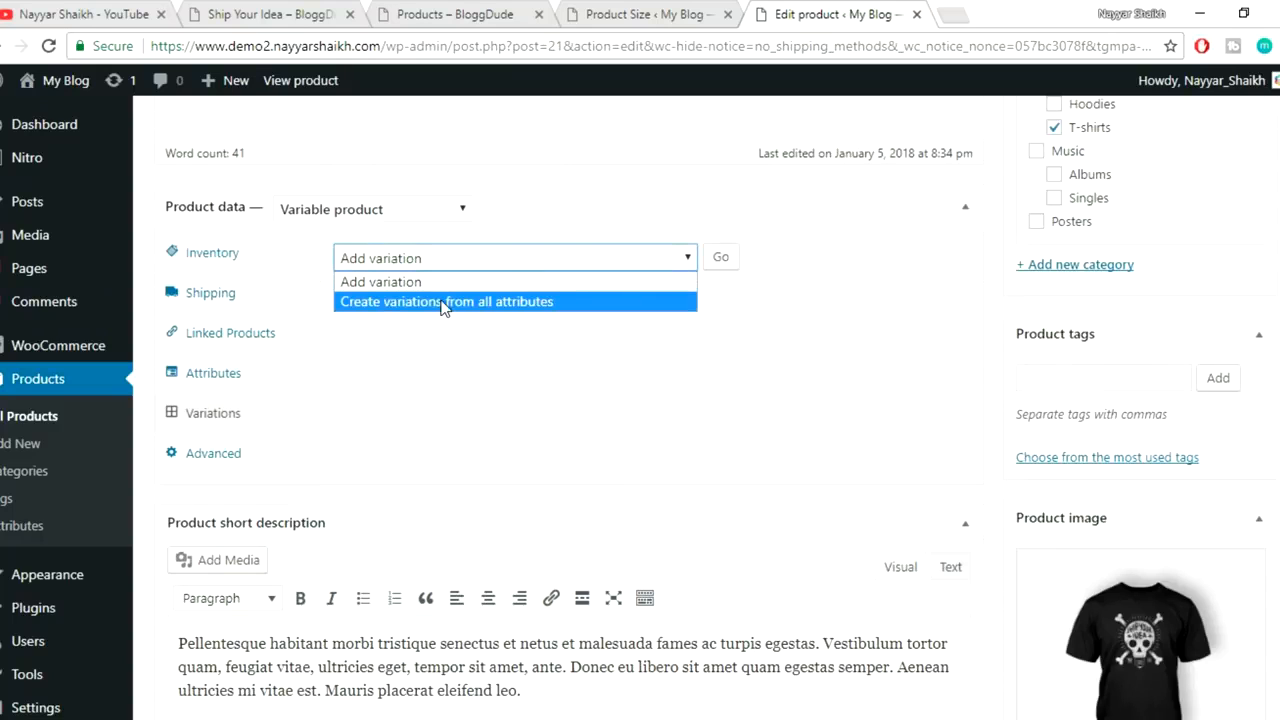
left_click(549, 302)
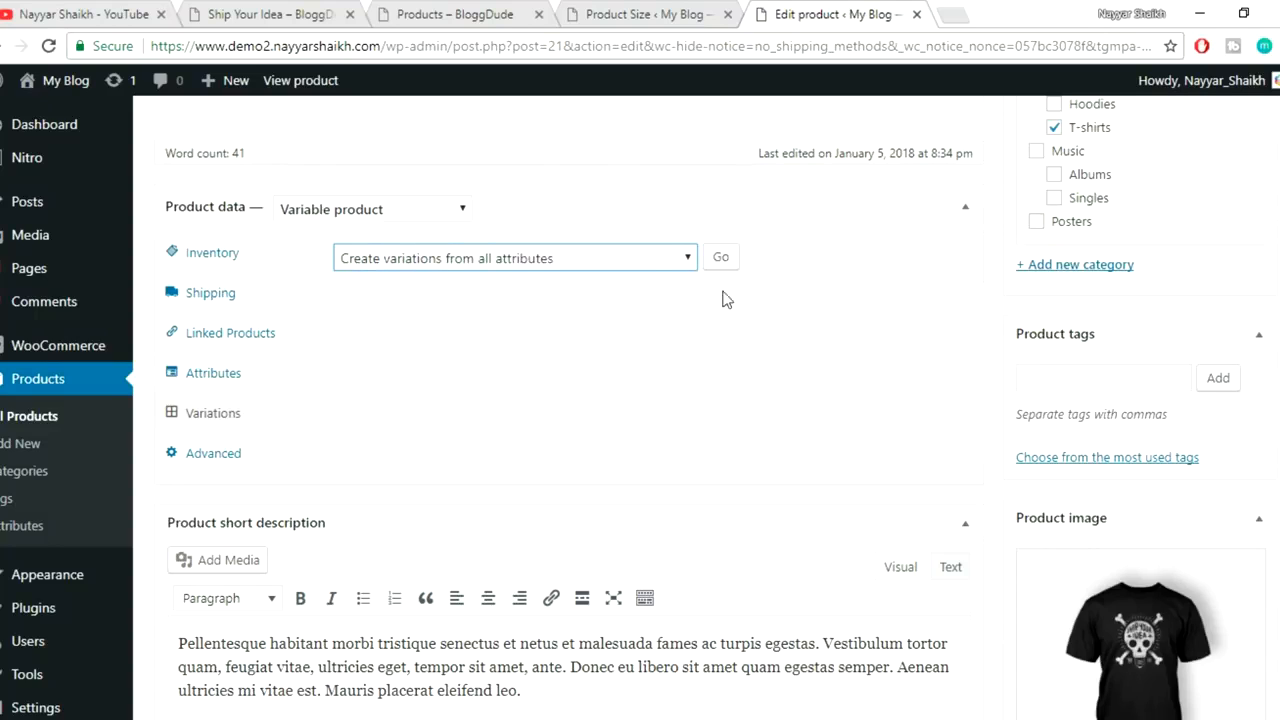
left_click(721, 260)
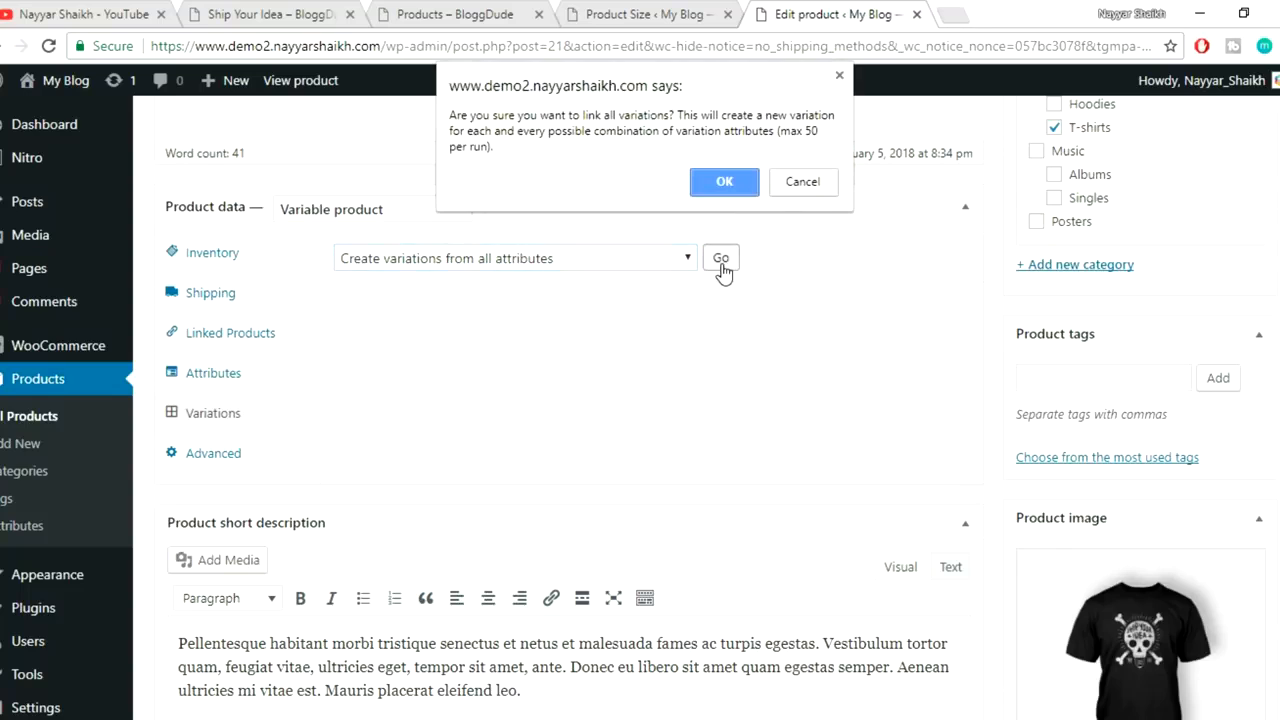
left_click(725, 185)
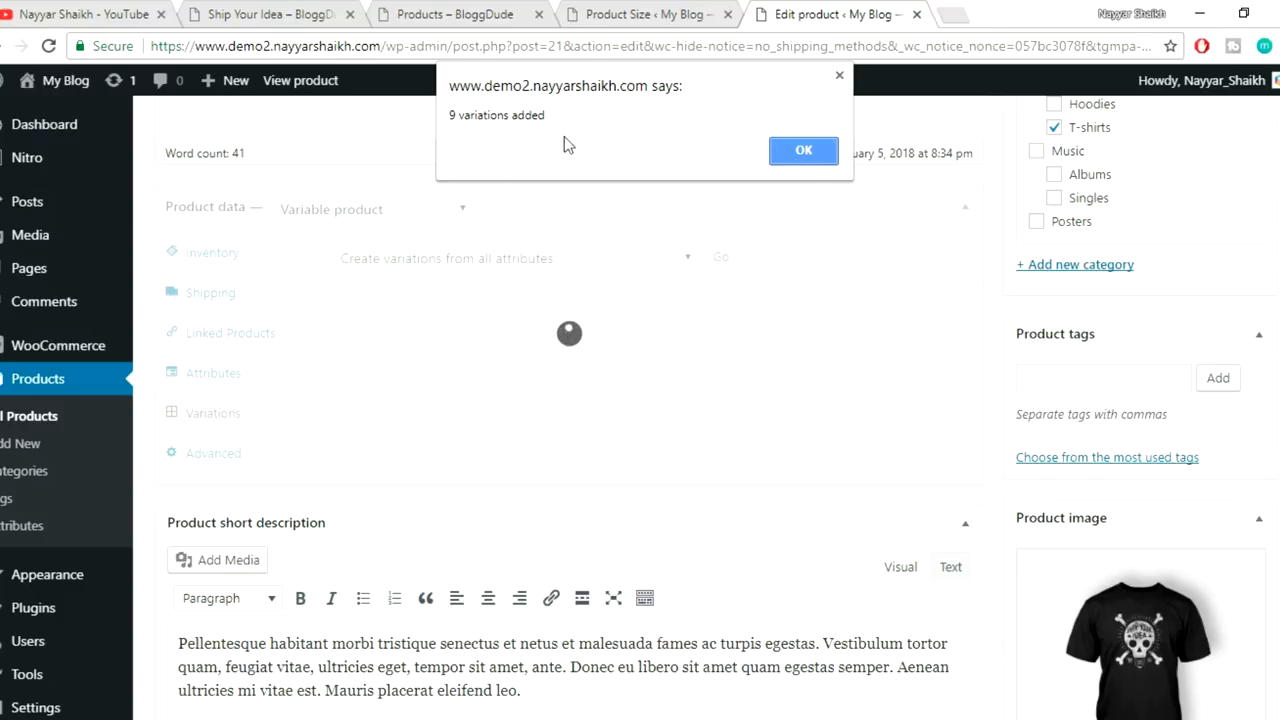
left_click(803, 150)
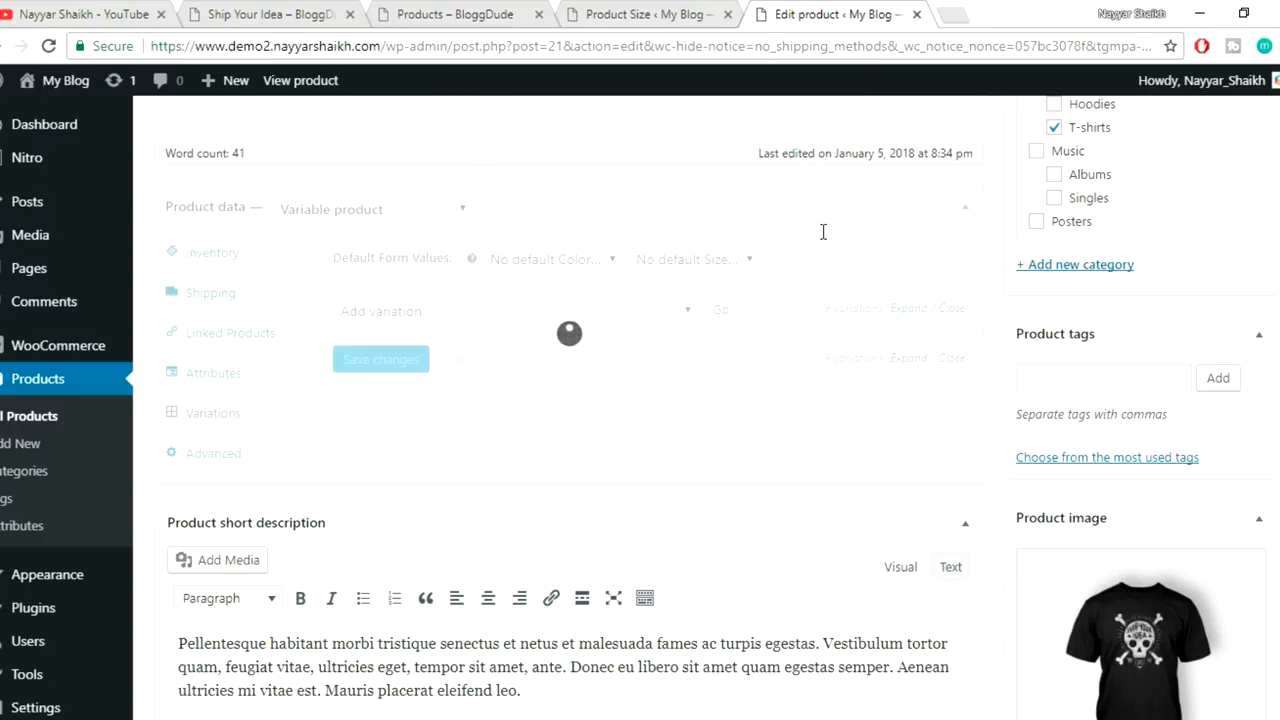
scroll(846, 274, "down", 1)
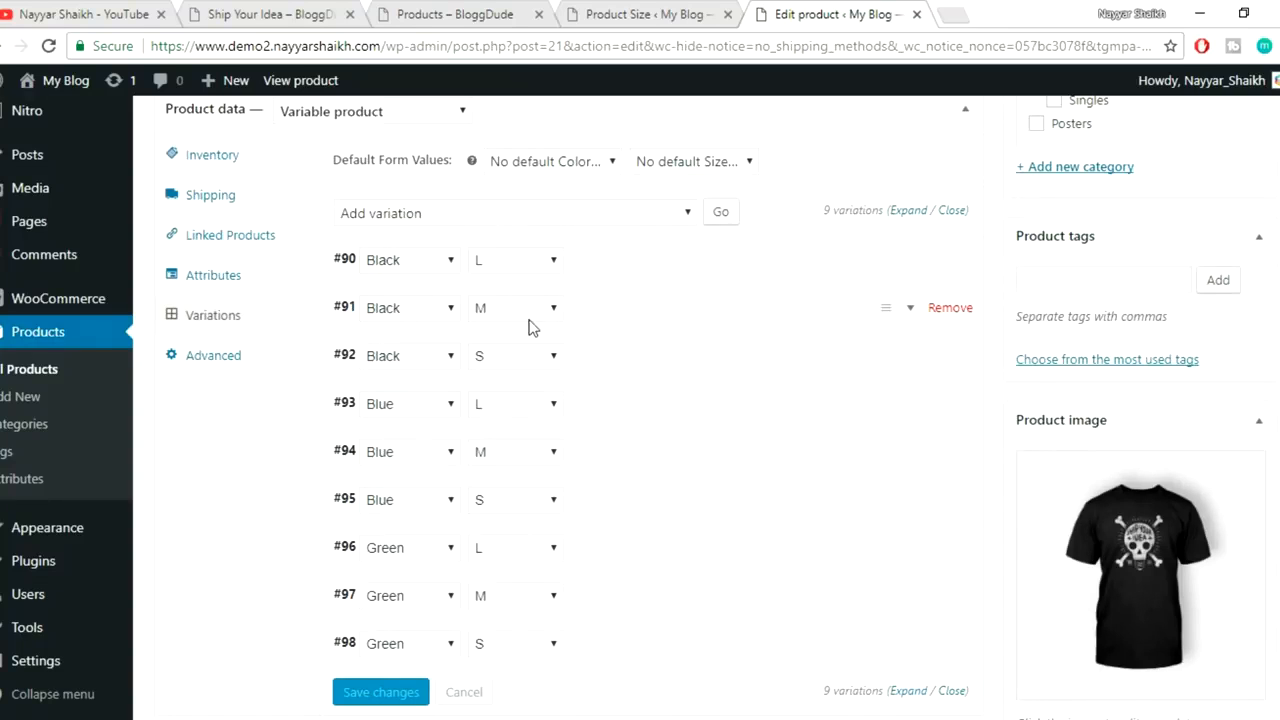
- Set the Black L variation's image to the front view of the black skull T-shirt, T_4_front1.jpg, from the media library
scroll(718, 360, "down", 1)
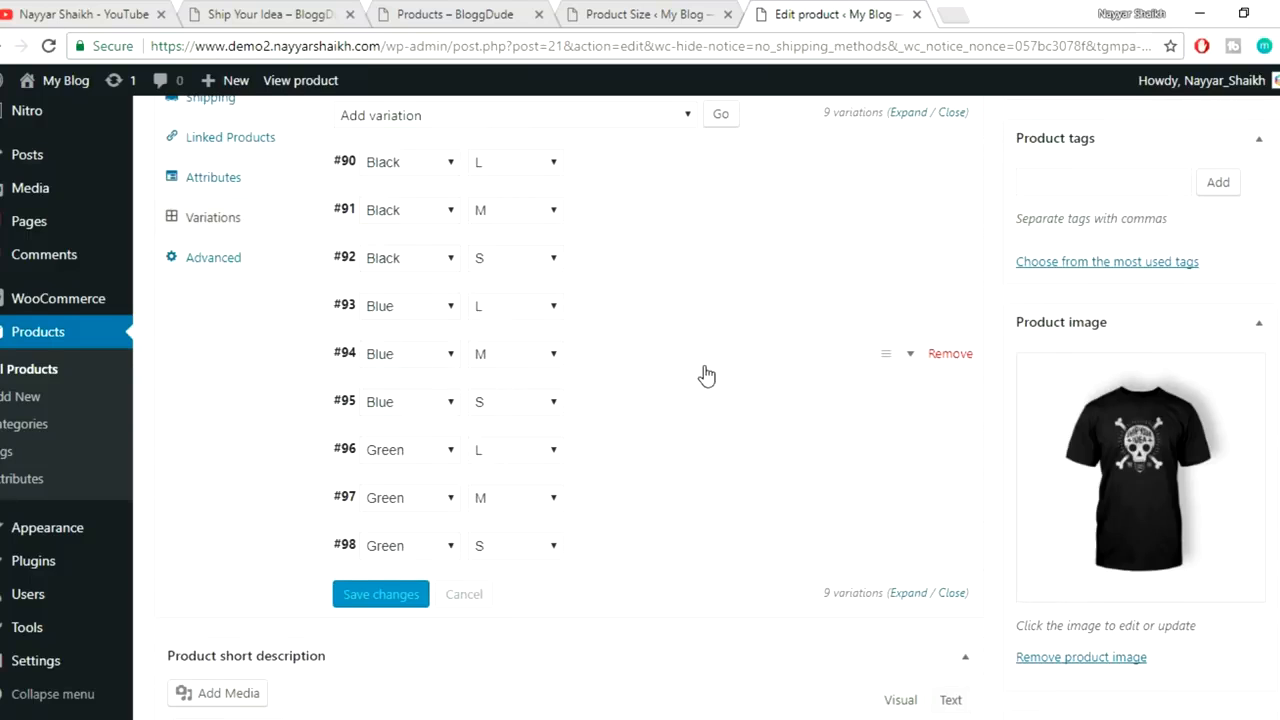
scroll(706, 375, "up", 1)
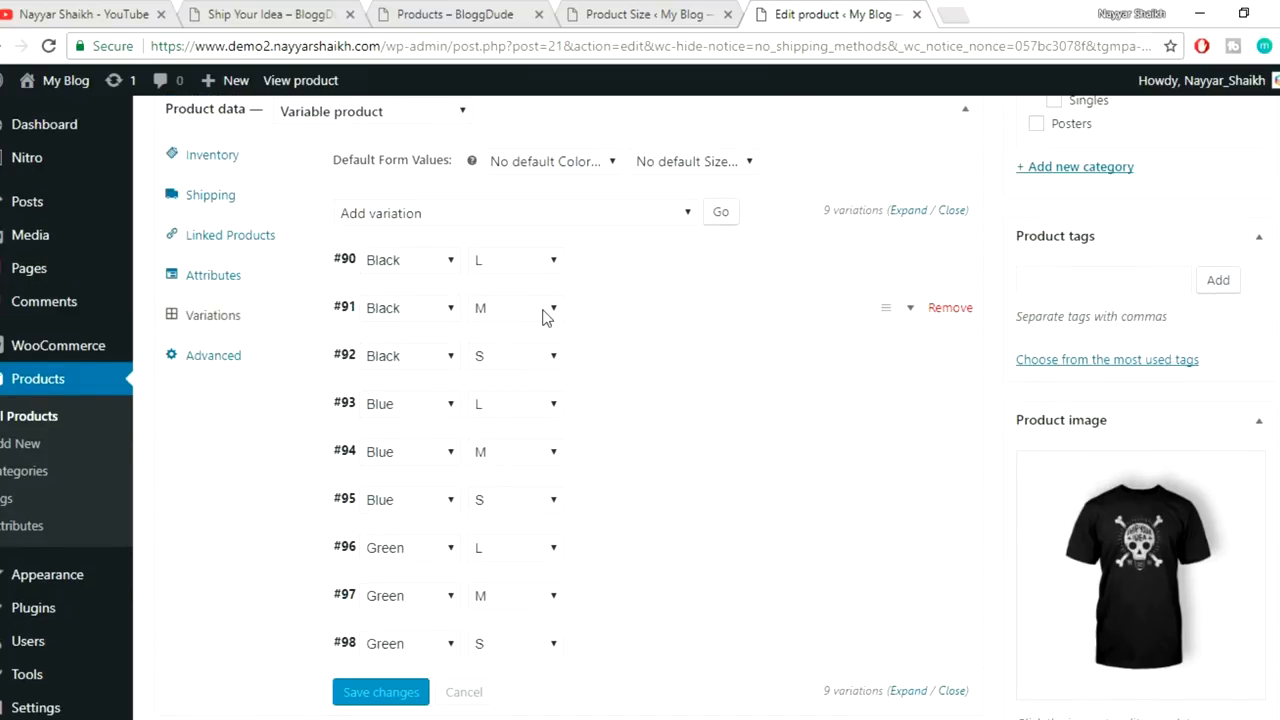
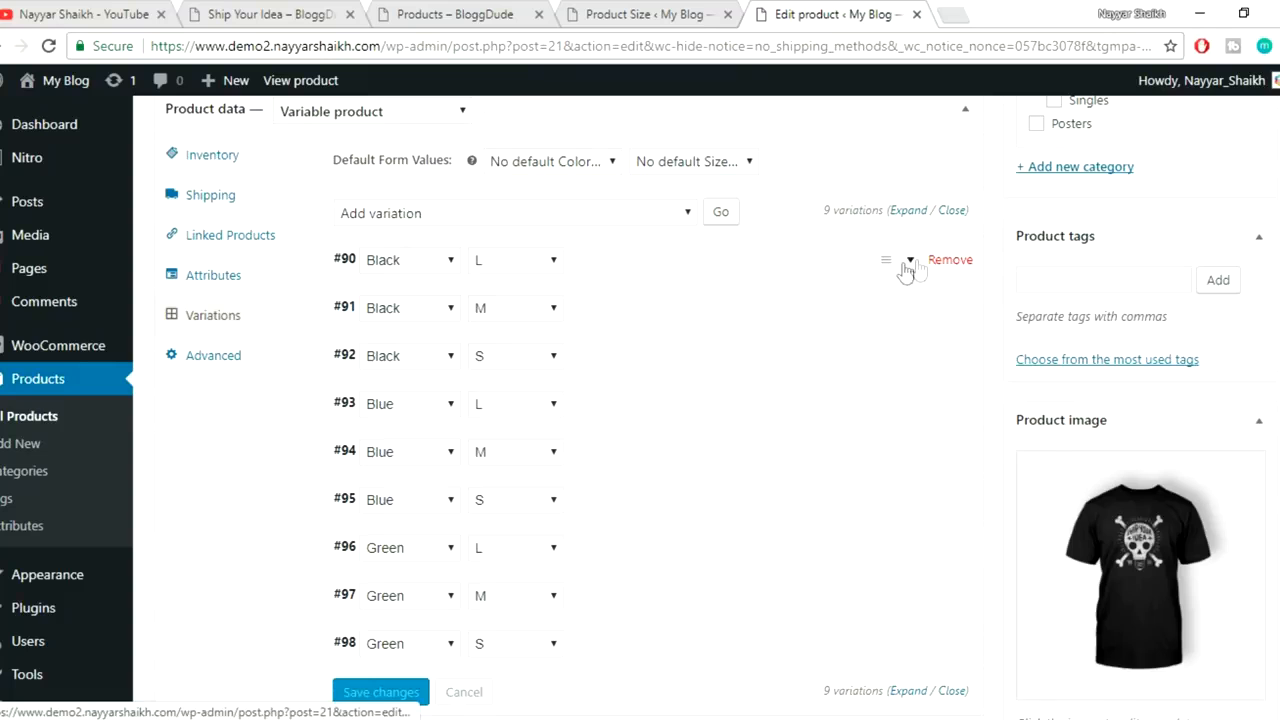
left_click(908, 261)
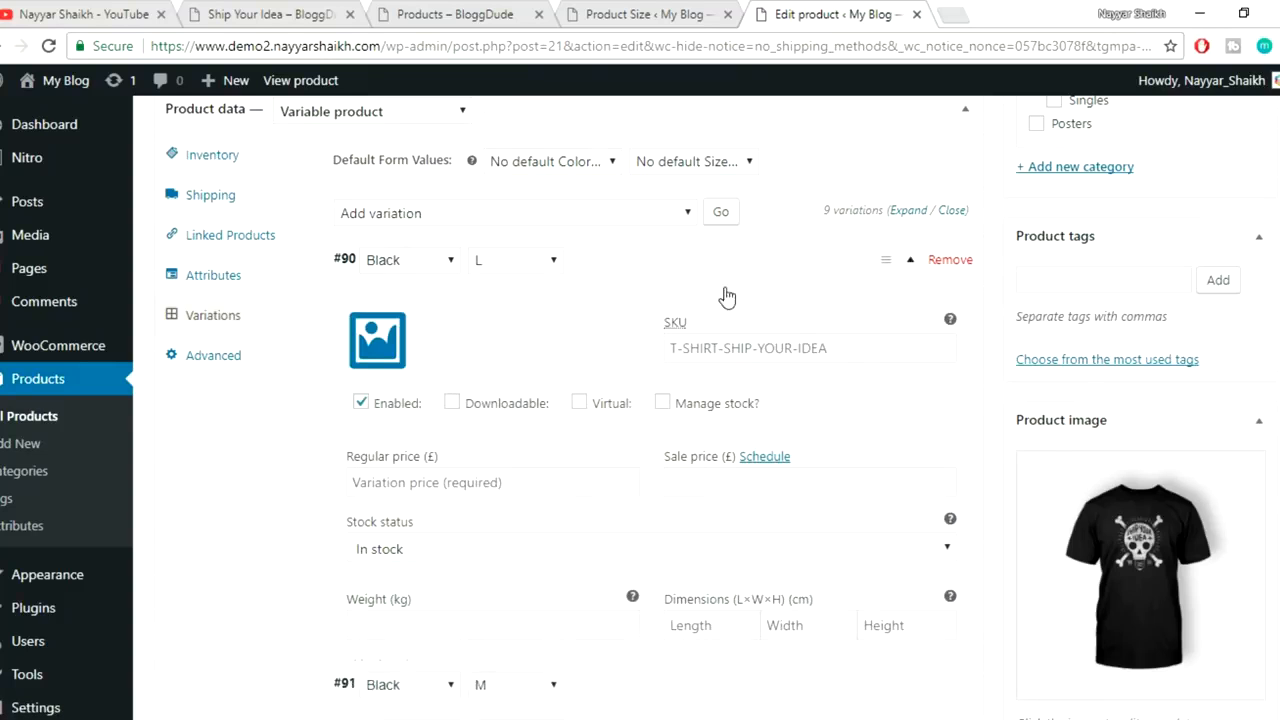
left_click(386, 340)
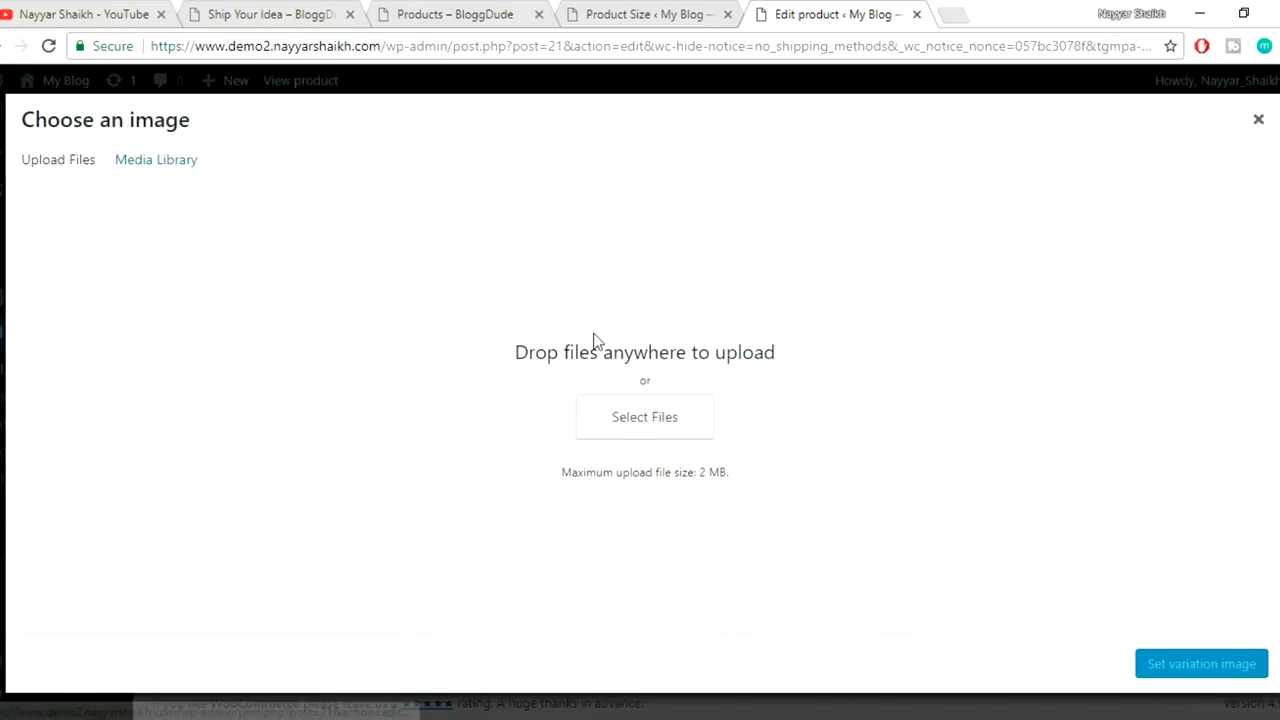
left_click(152, 160)
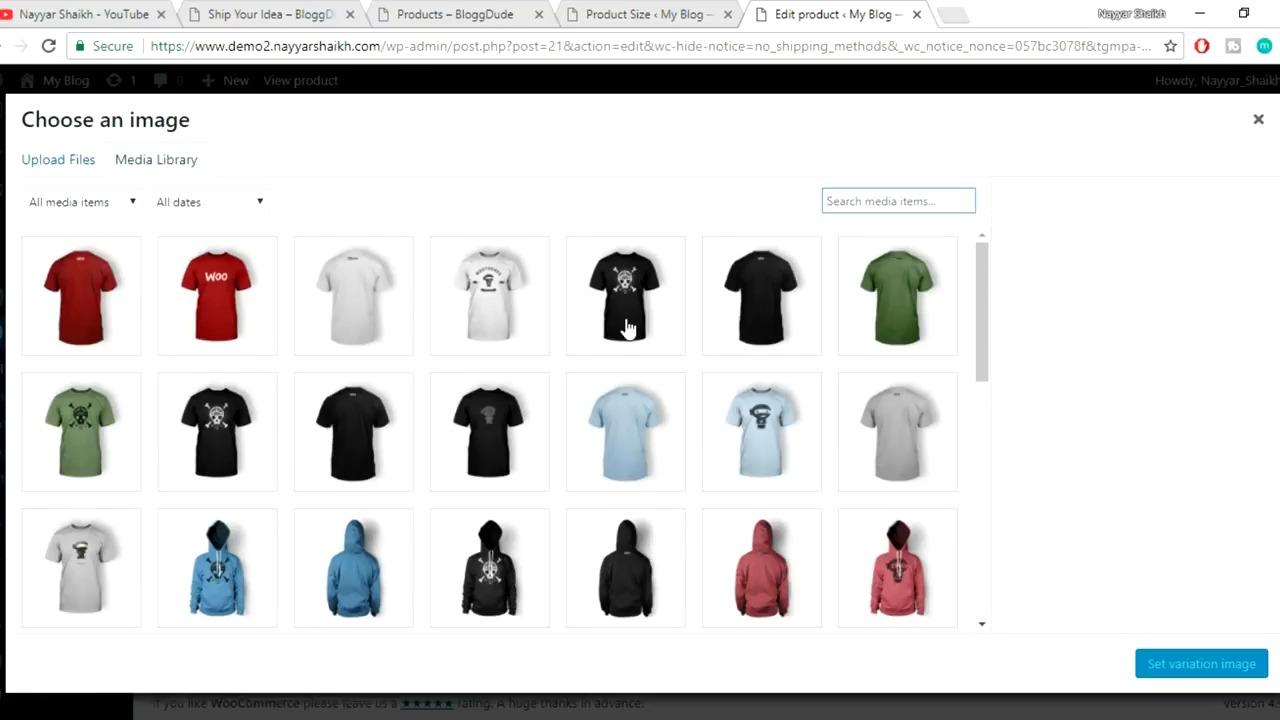
left_click(622, 324)
left_click(1180, 666)
- Set the Black L variation's regular price to £30 and collapse its details
mouse_move(770, 420)
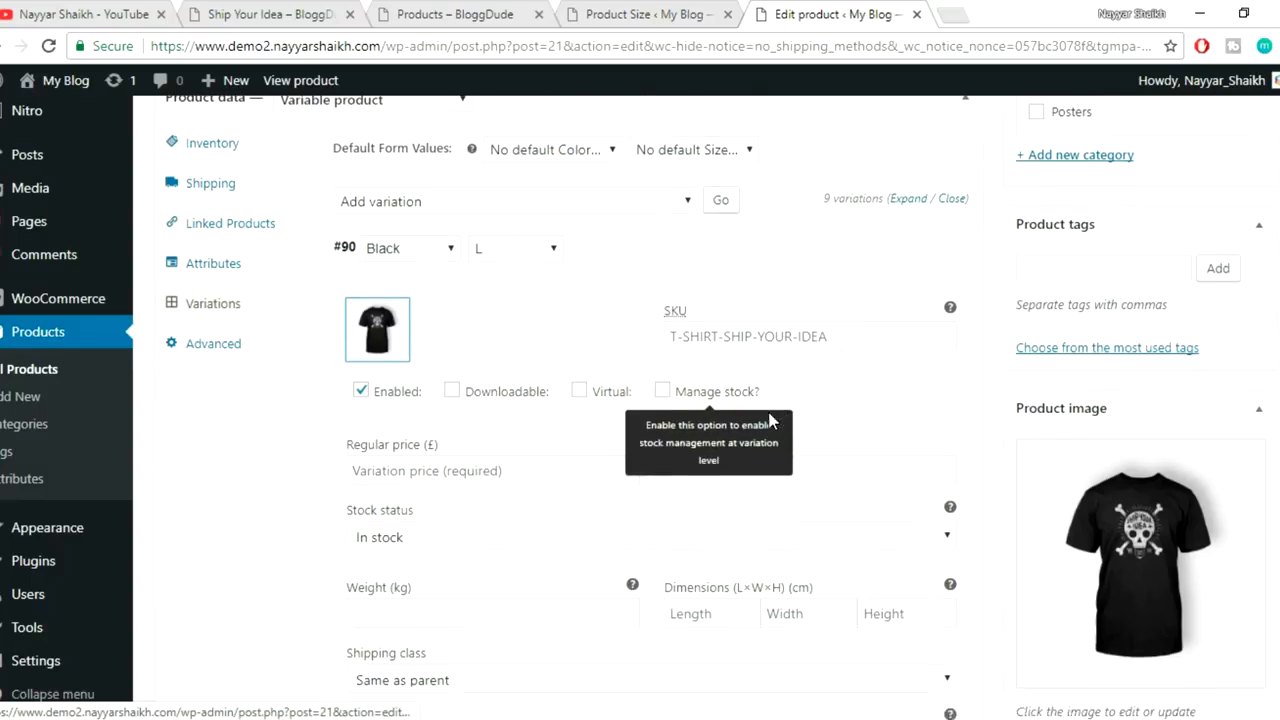
scroll(700, 425, "down", 1)
left_click(494, 384)
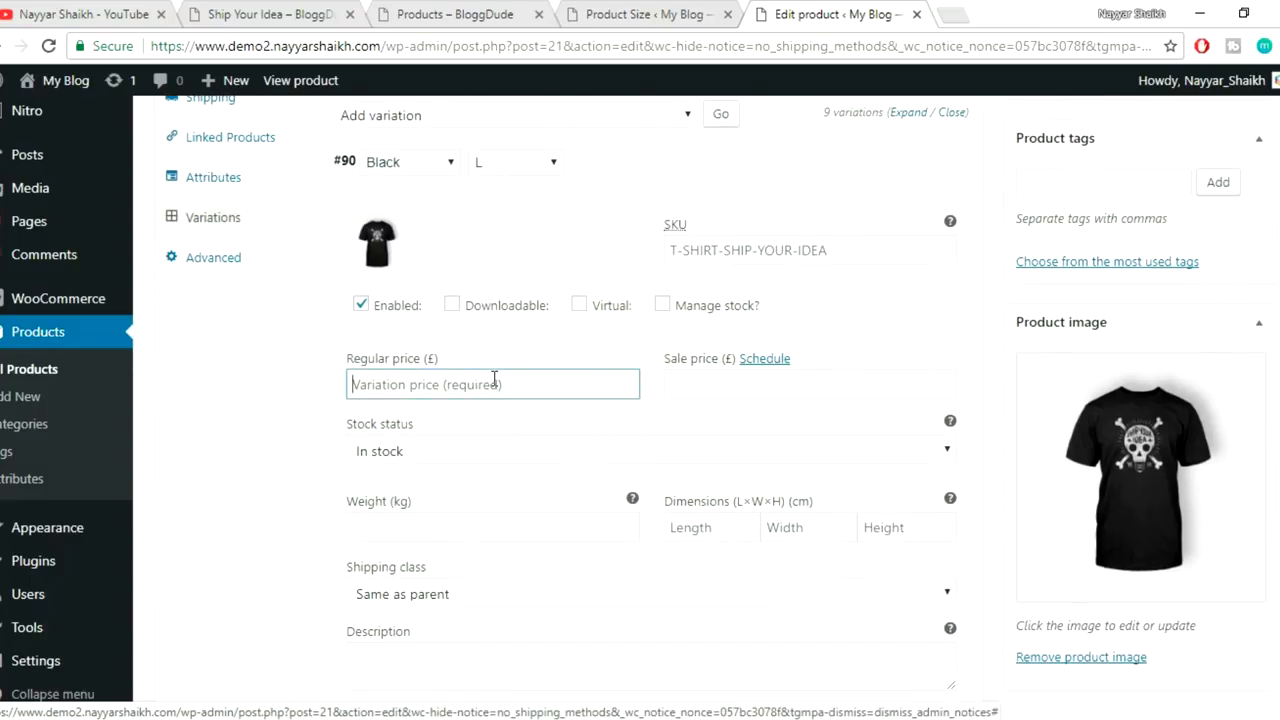
type("30")
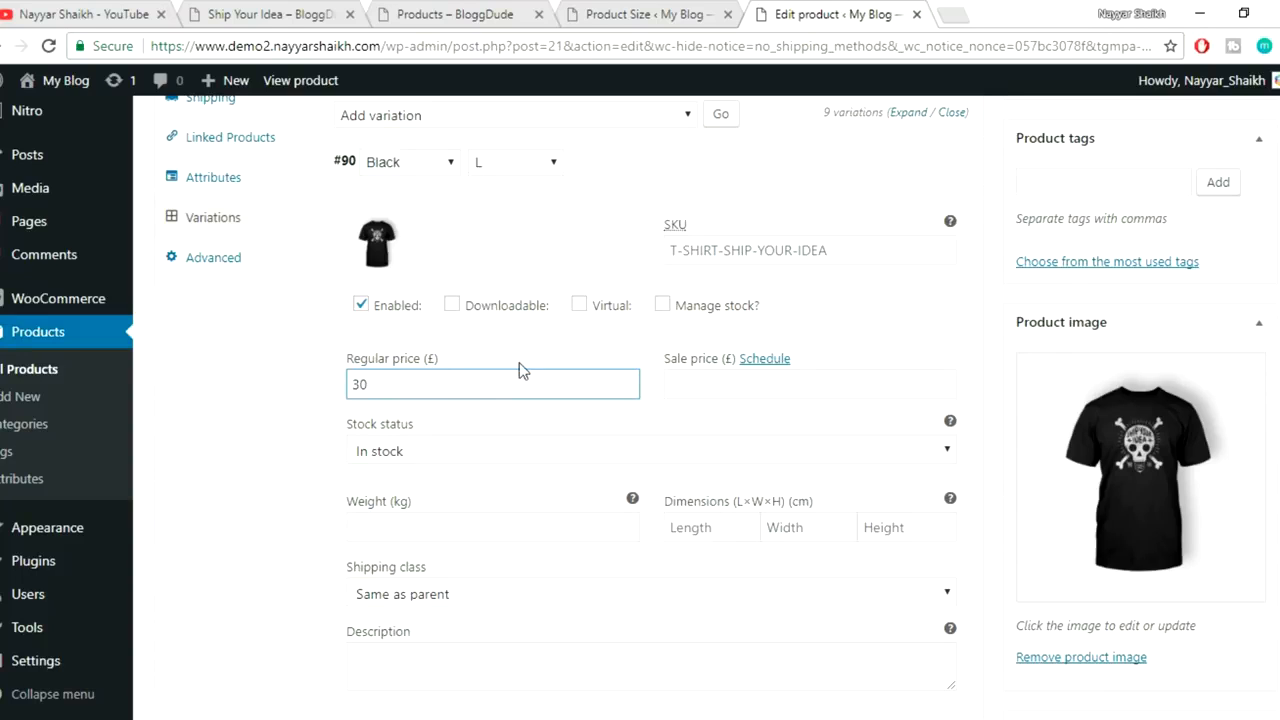
left_click(911, 164)
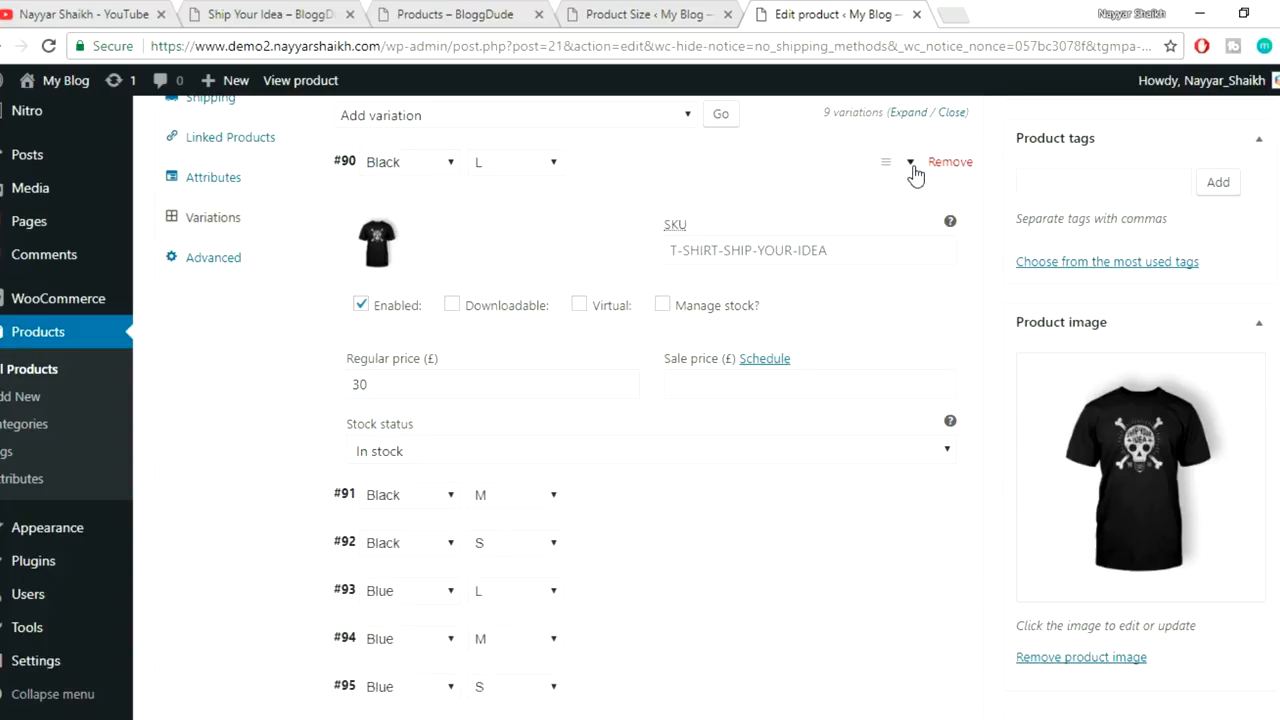
- Give the Black M variation the black skull T-shirt image T_4_front1.jpg and a regular price of £25
left_click(912, 215)
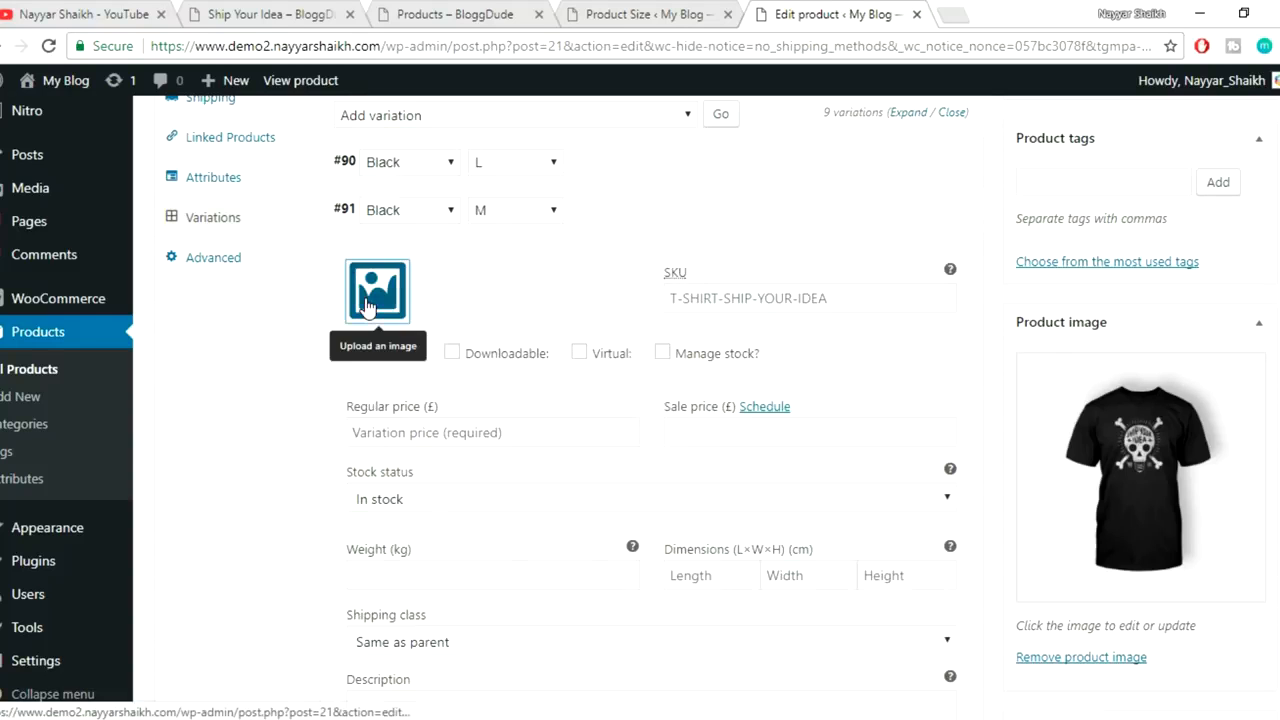
left_click(367, 307)
left_click(638, 300)
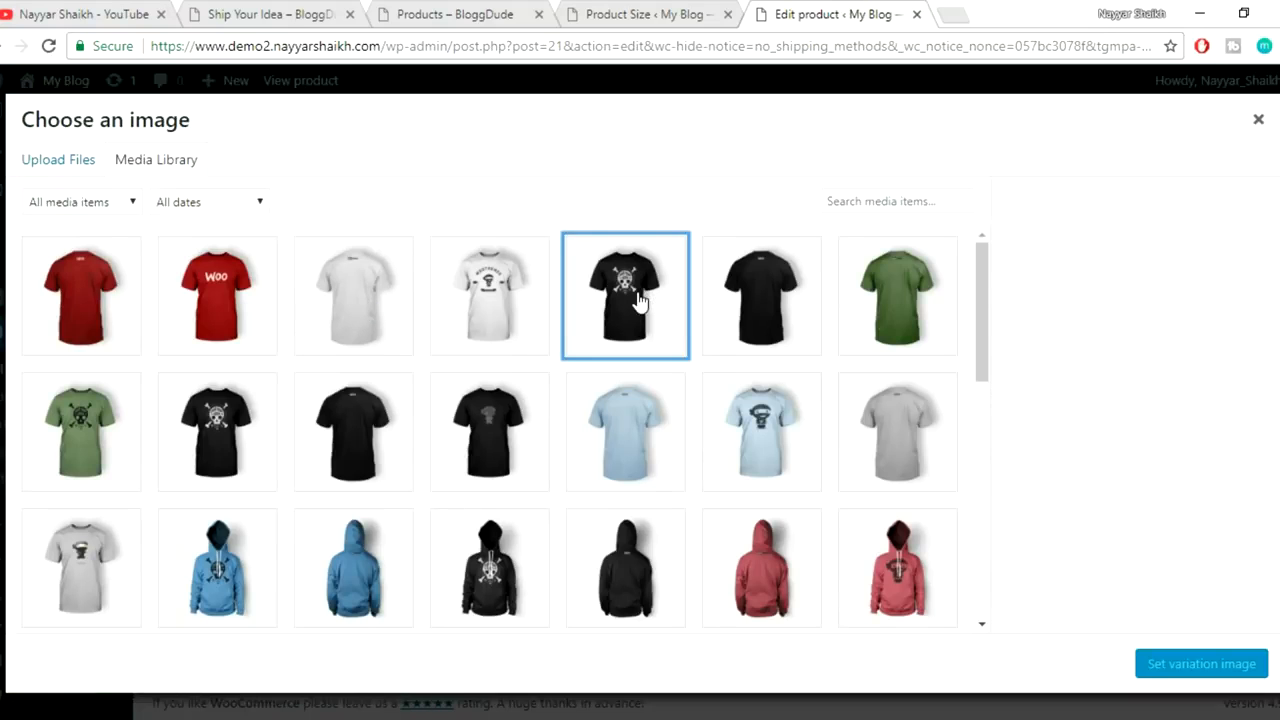
left_click(1201, 664)
left_click(500, 430)
type("25")
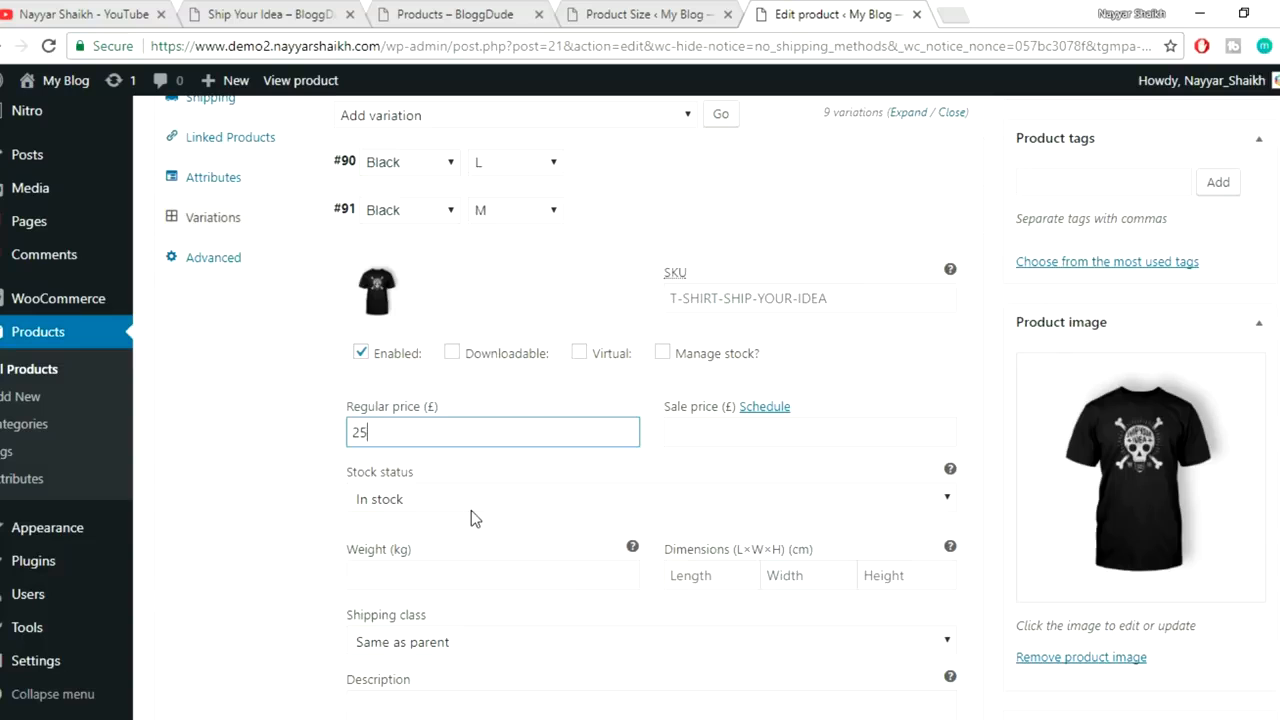
mouse_move(934, 234)
left_click(911, 216)
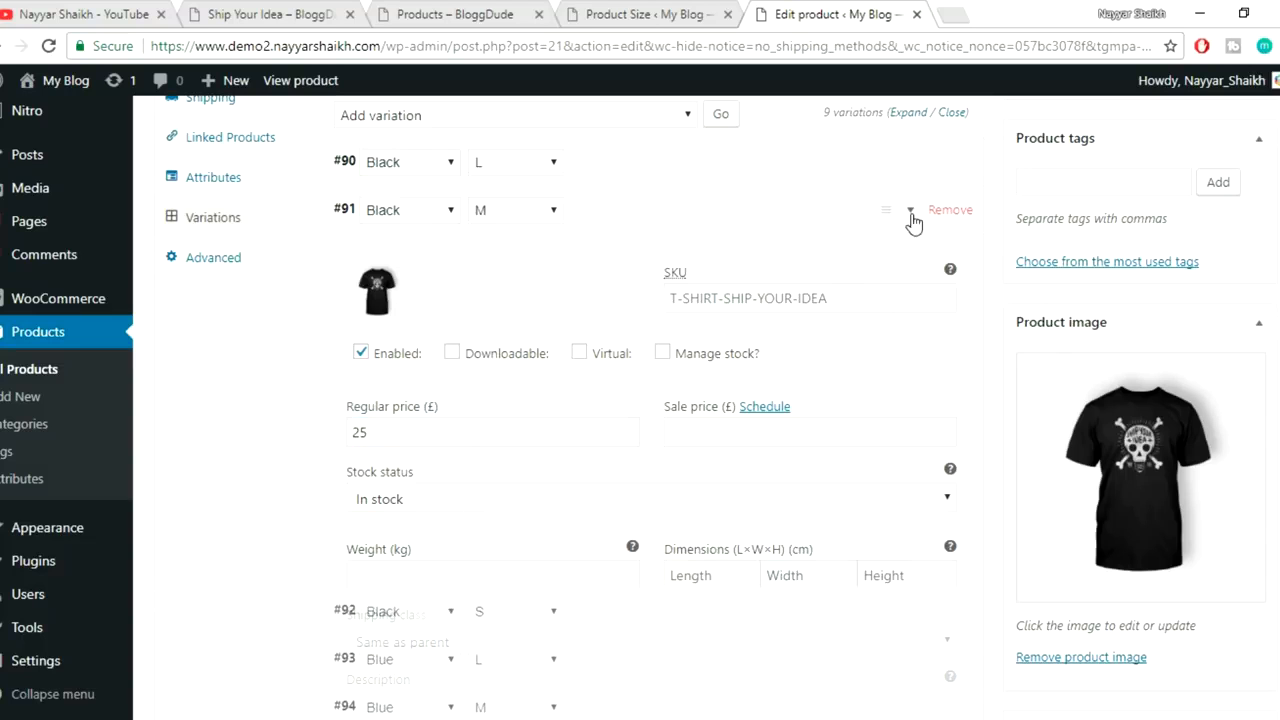
- Give the Black S variation the black skull T-shirt image T_4_front1.jpg and a regular price of £20
left_click(911, 261)
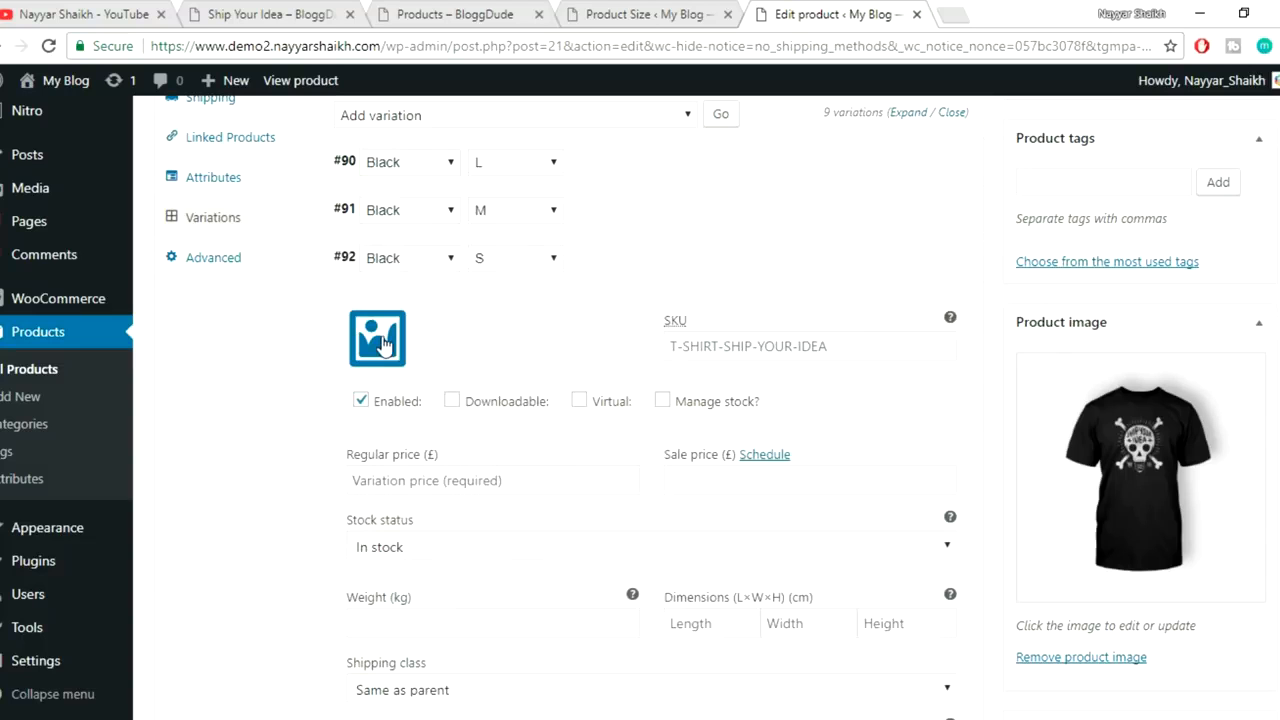
left_click(371, 342)
left_click(667, 297)
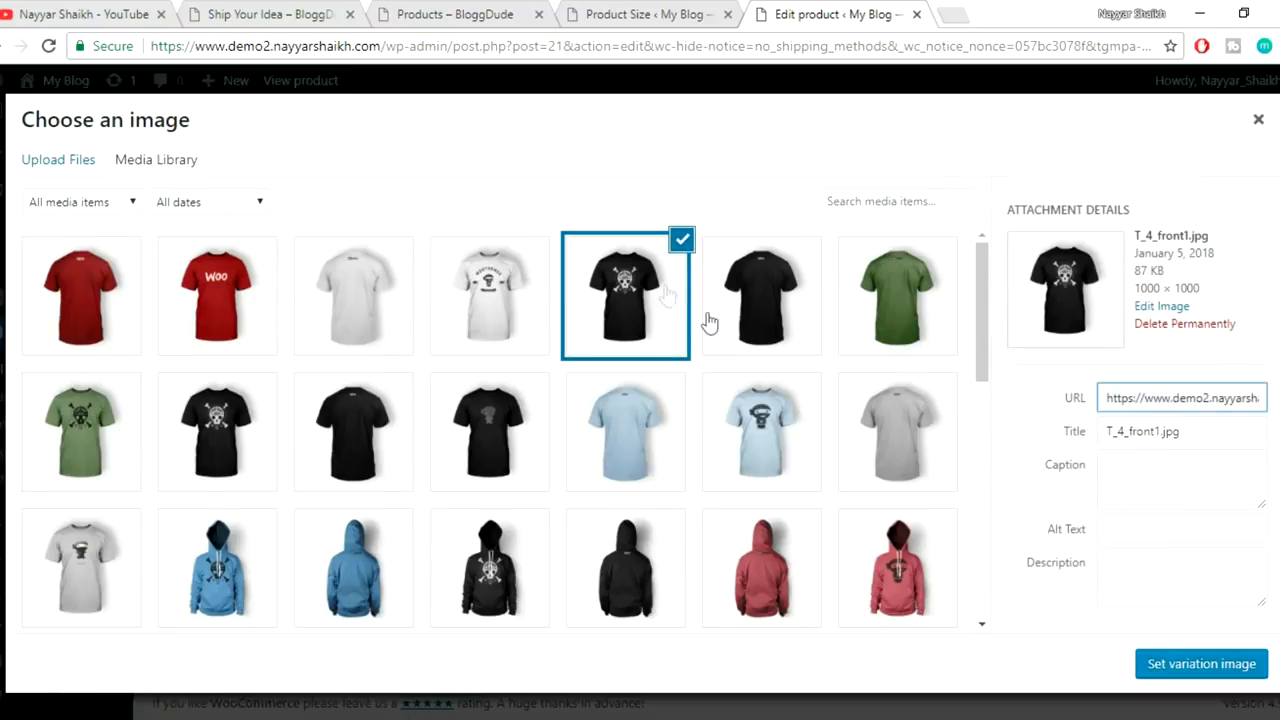
left_click(1200, 664)
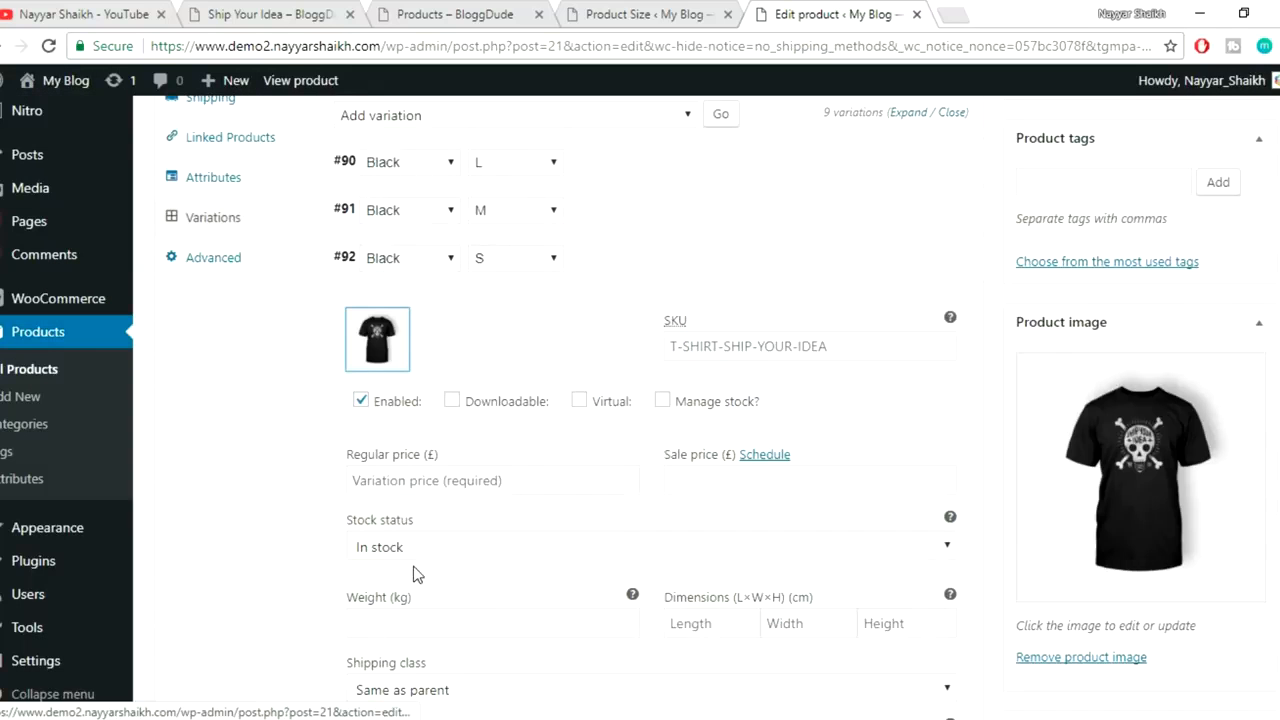
left_click(482, 481)
type("20")
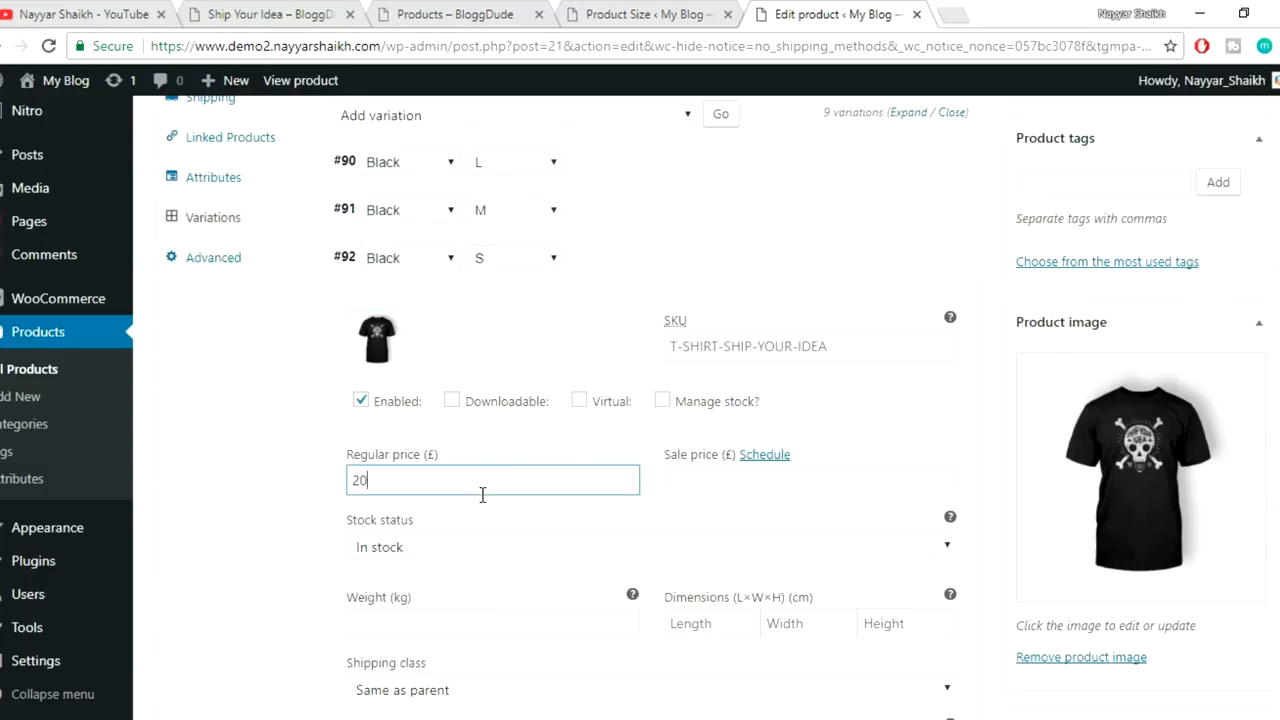
left_click(924, 278)
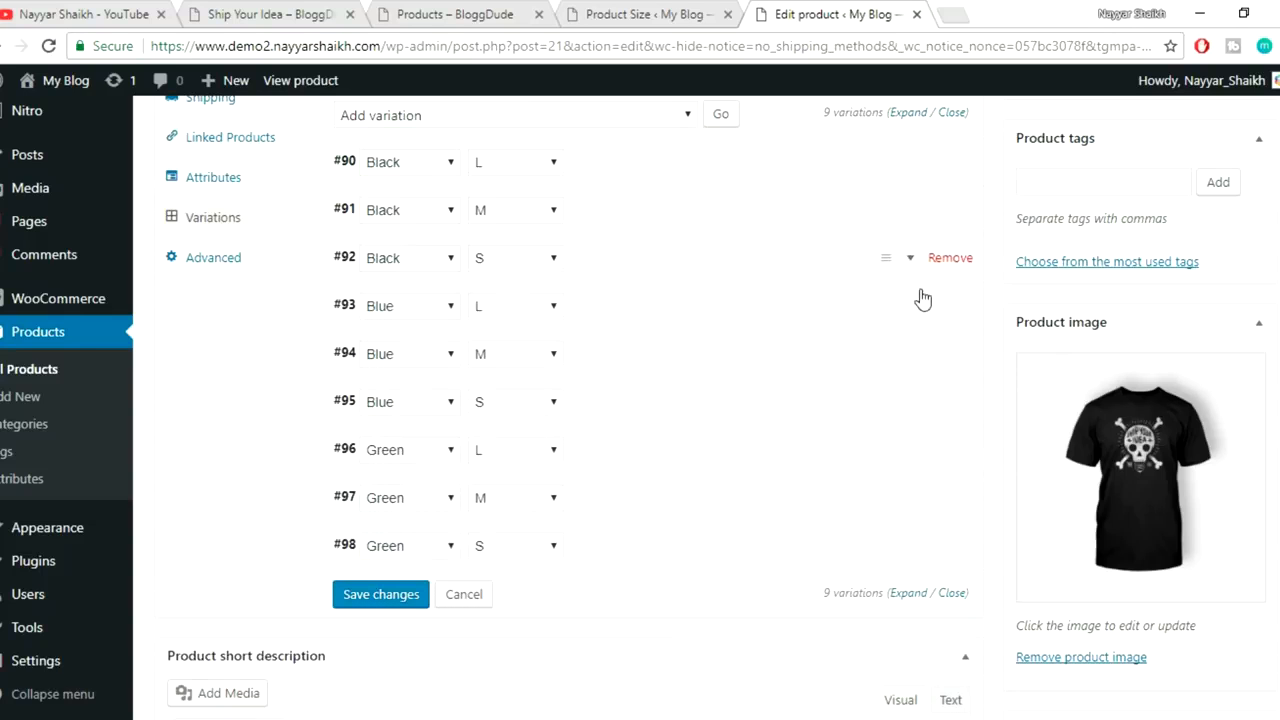
- Give the Blue L variation the light blue T-shirt image T_6_front.jpg and a regular price of £30
left_click(912, 310)
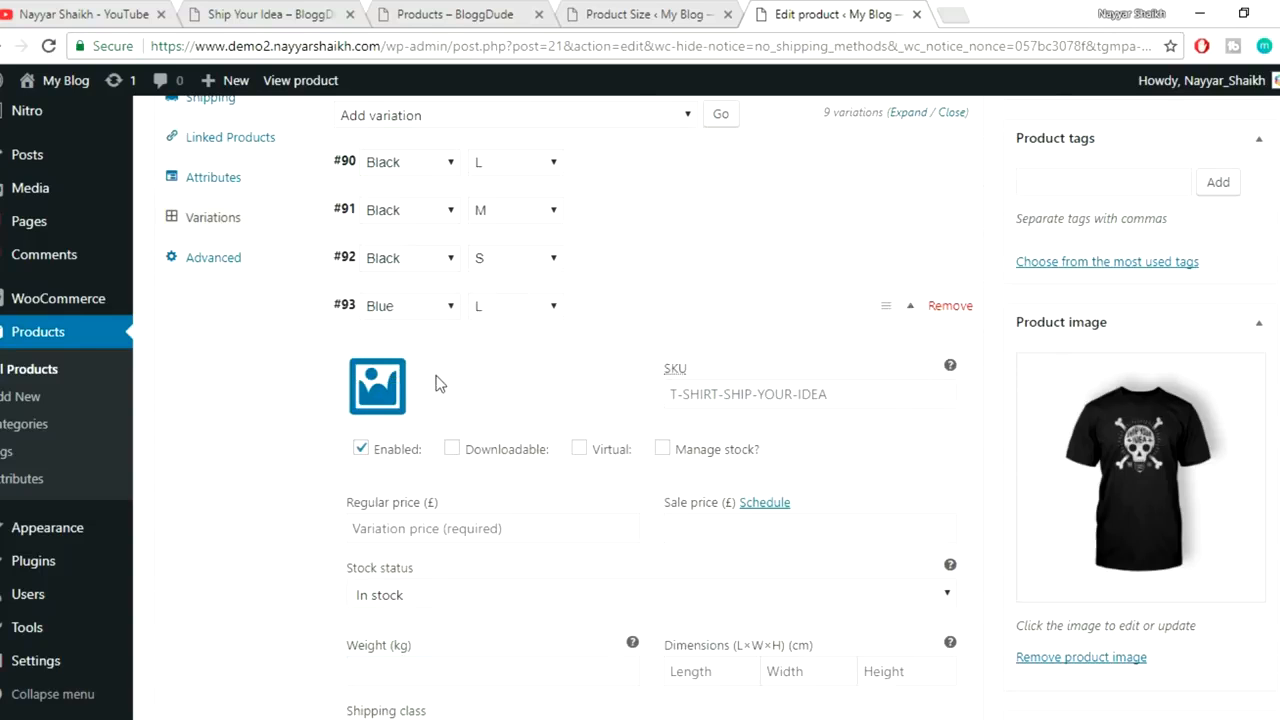
left_click(368, 385)
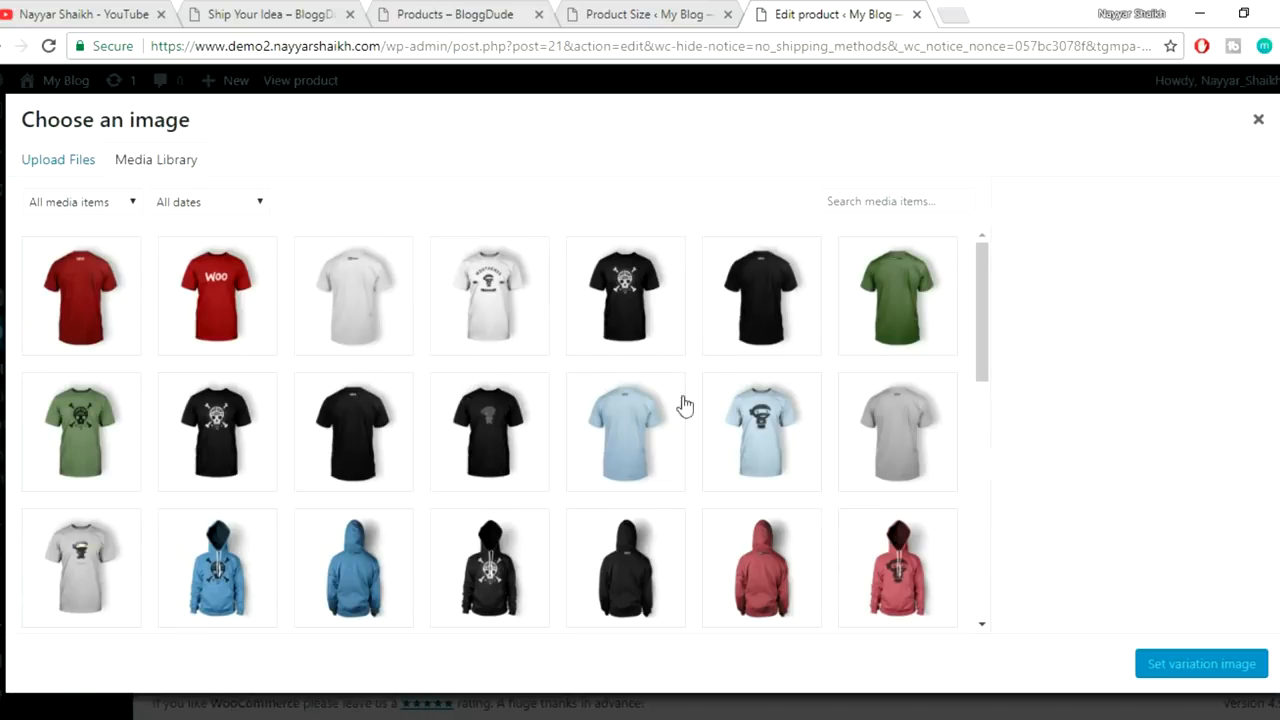
left_click(757, 429)
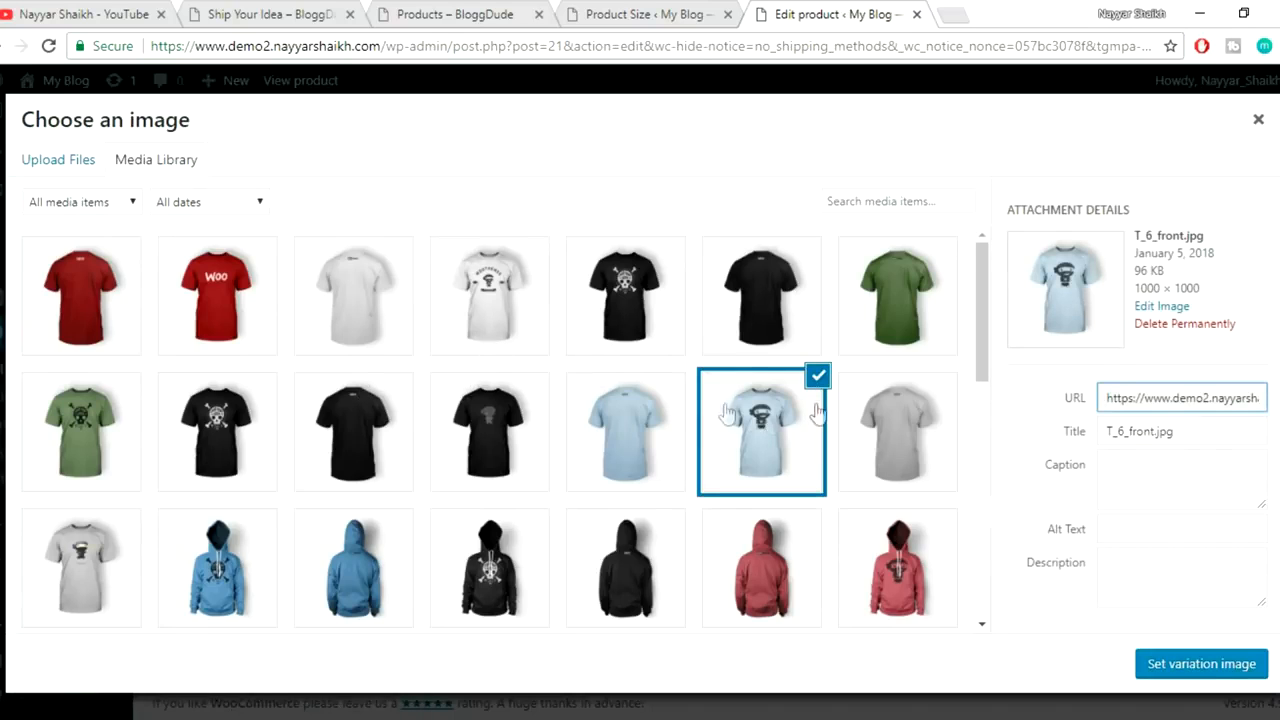
left_click(1226, 670)
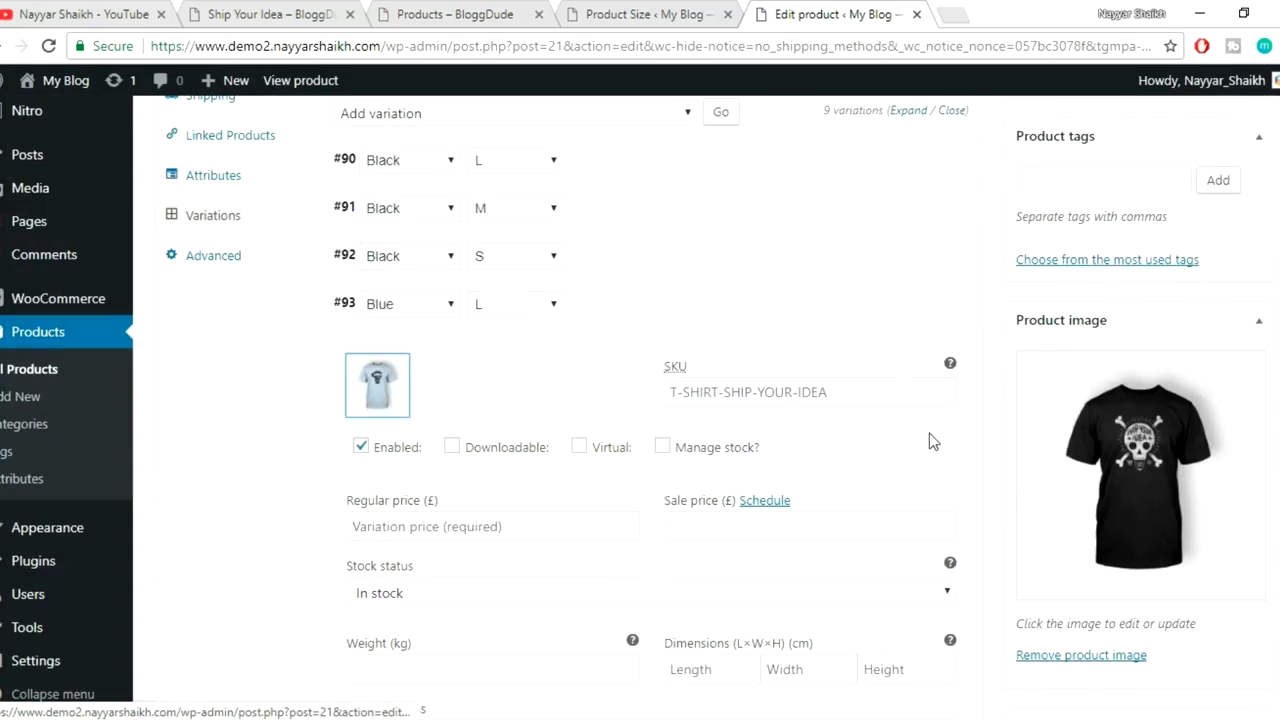
scroll(929, 441, "down", 1)
left_click(407, 433)
type("30")
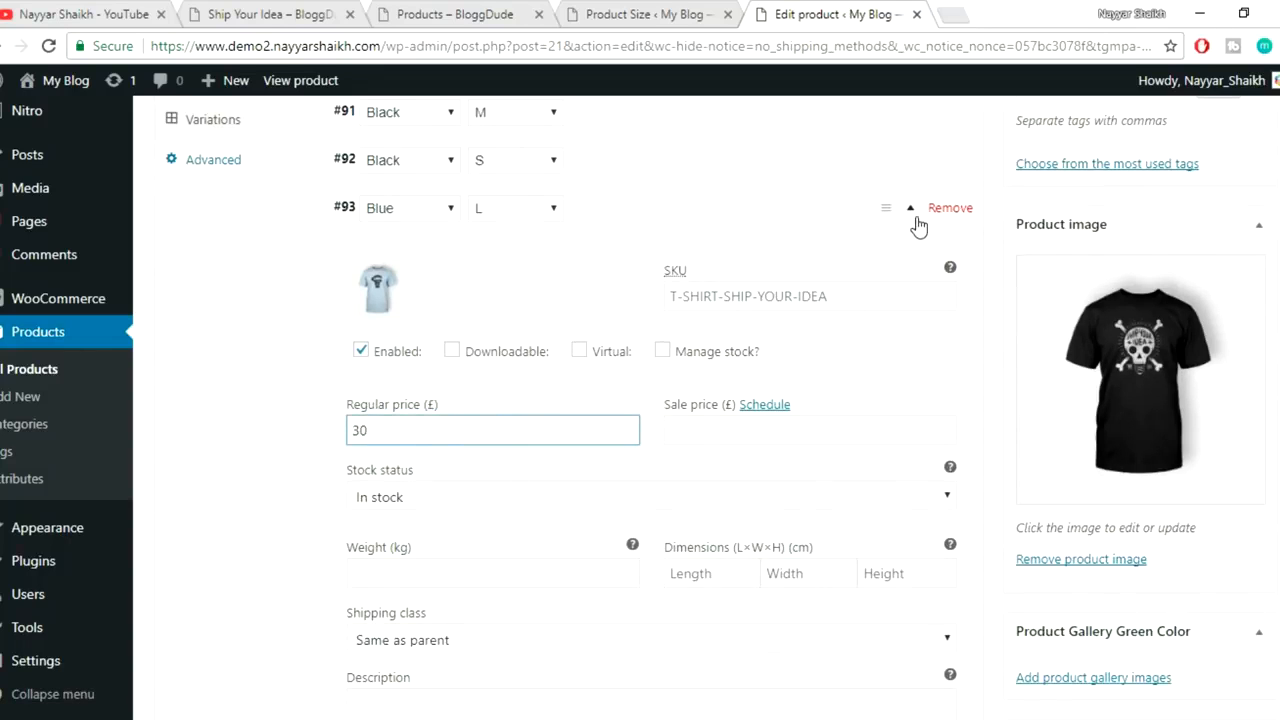
left_click(914, 216)
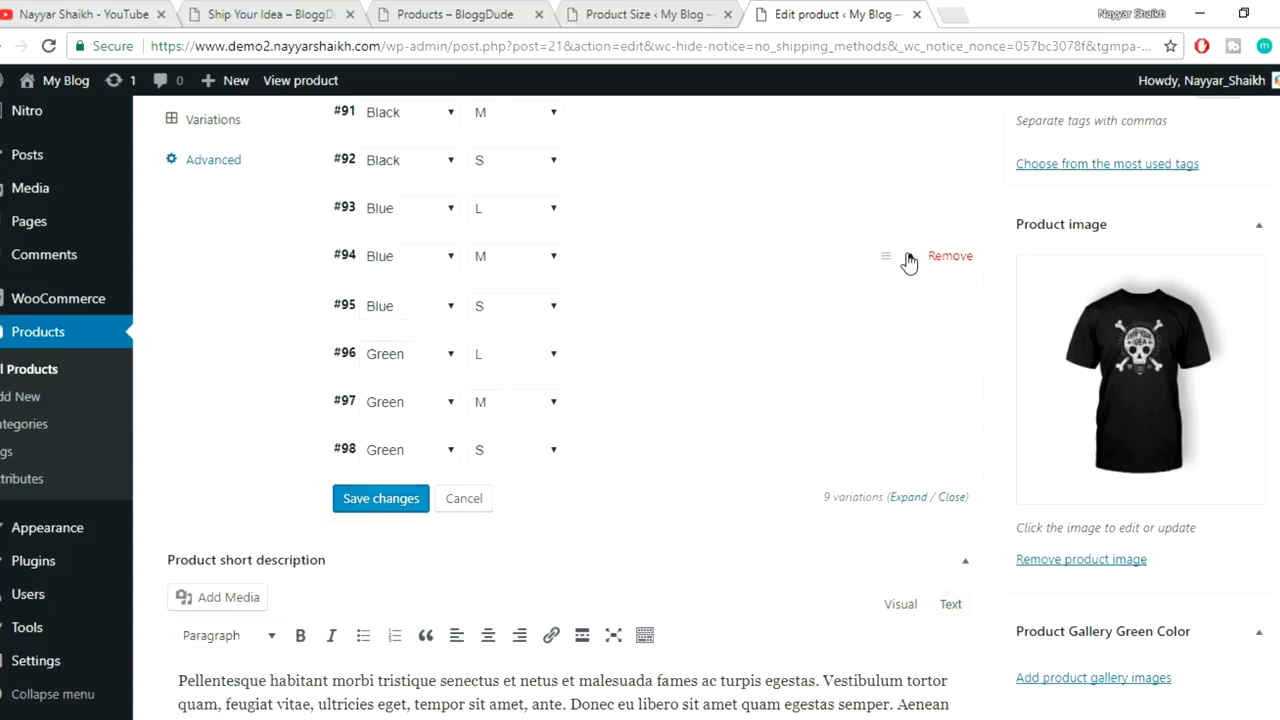
- Give the Blue M variation the light blue T-shirt image T_6_front.jpg and a regular price of £25
left_click(909, 261)
left_click(377, 355)
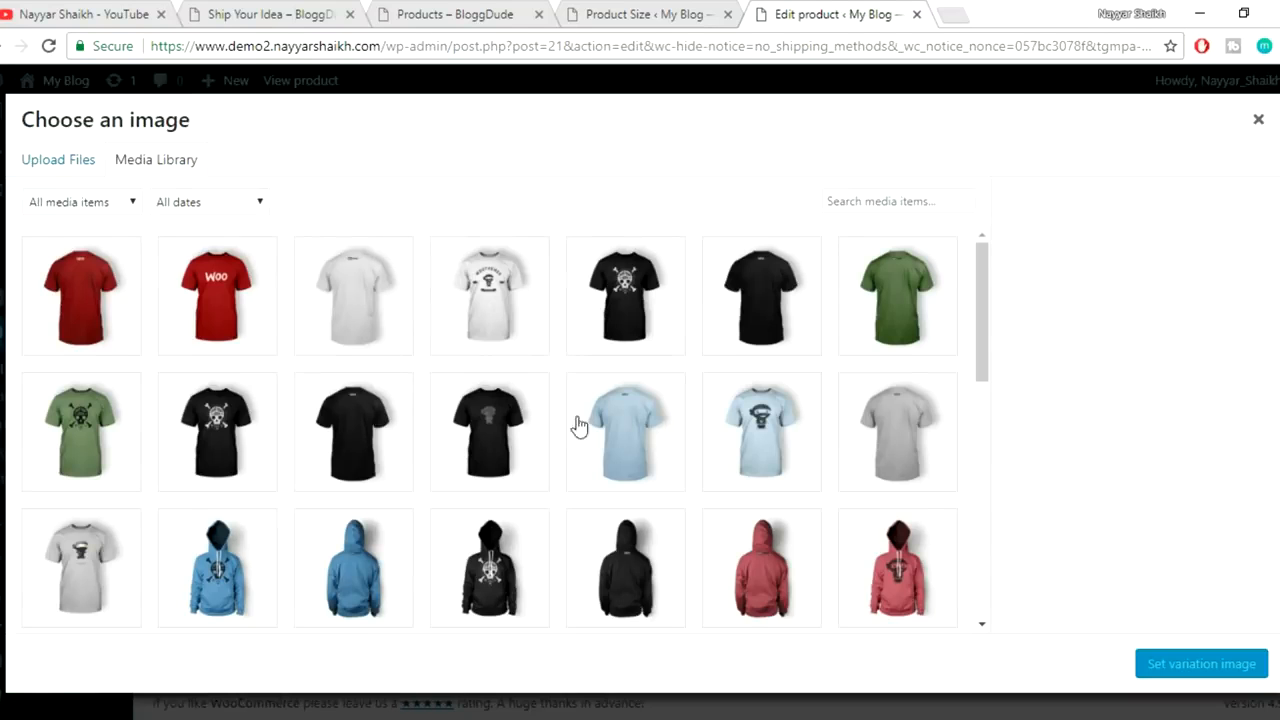
left_click(742, 424)
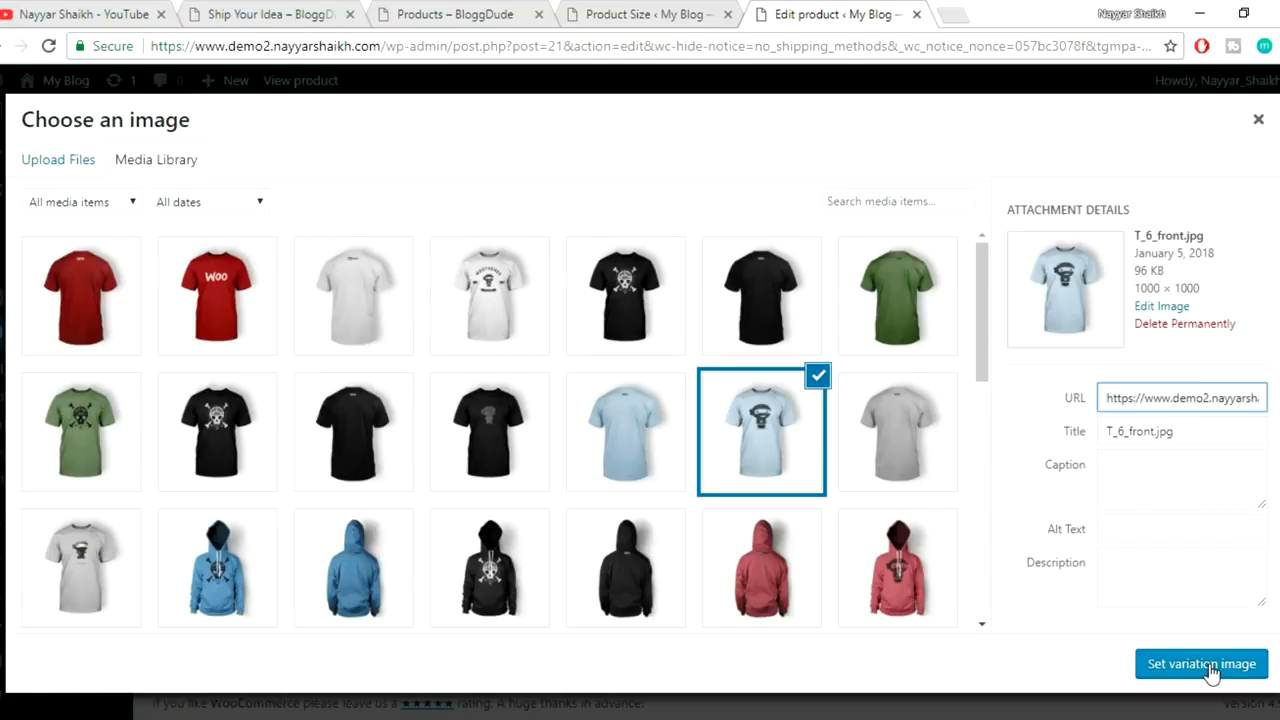
left_click(1205, 664)
left_click(385, 480)
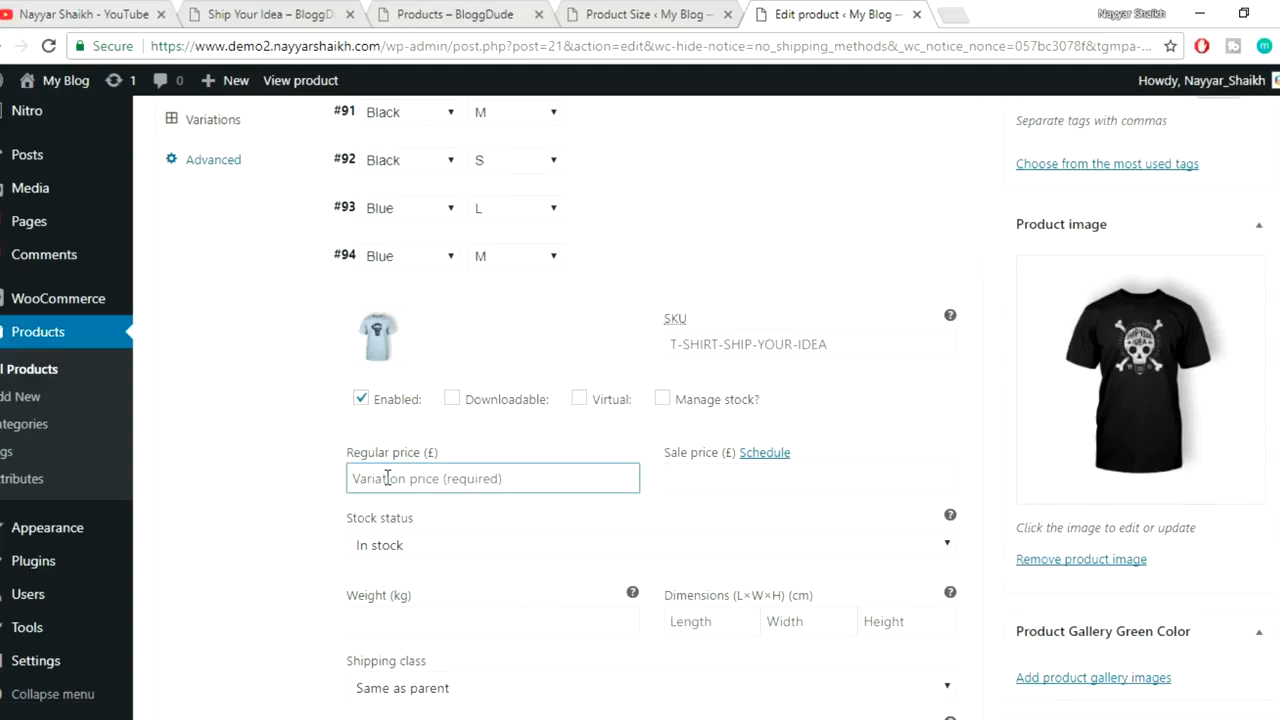
type("25")
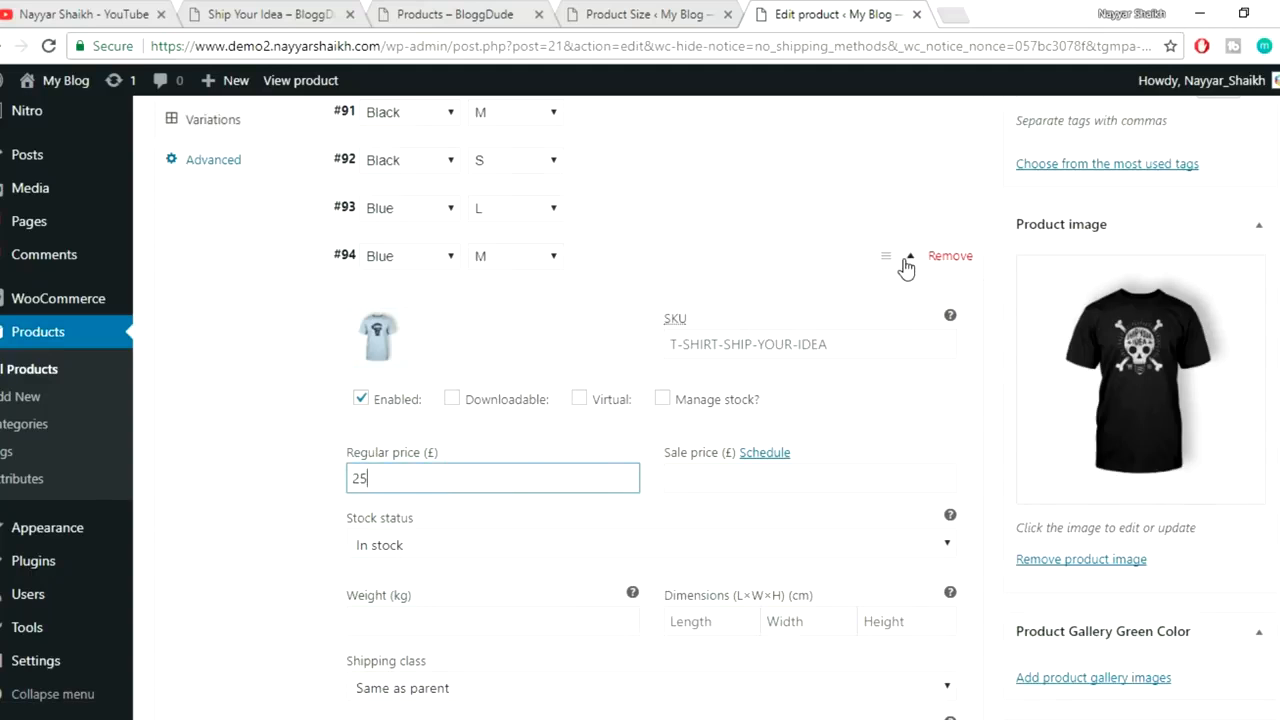
left_click(908, 257)
- Give the Blue S variation the light blue T-shirt image T_6_front.jpg and a regular price of £20
left_click(910, 304)
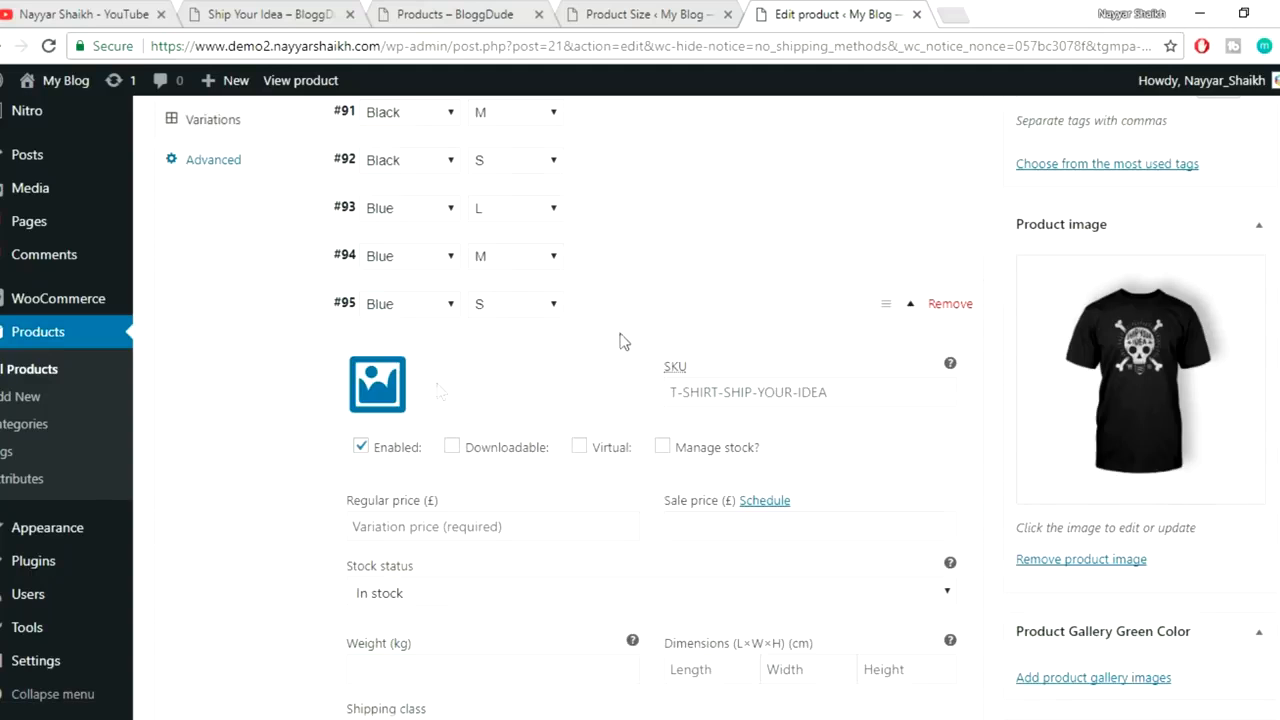
left_click(365, 380)
left_click(725, 430)
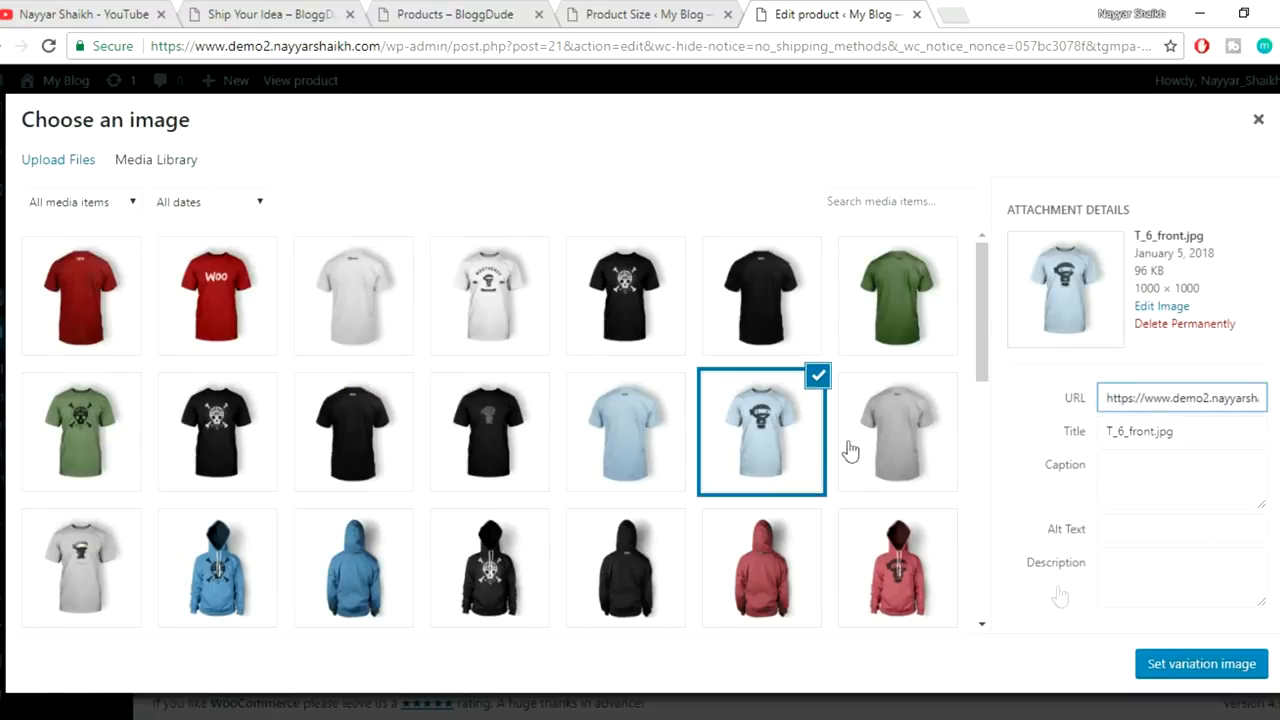
left_click(1171, 664)
left_click(411, 529)
type("3.")
key("BackSpace")
key("BackSpace")
type("20")
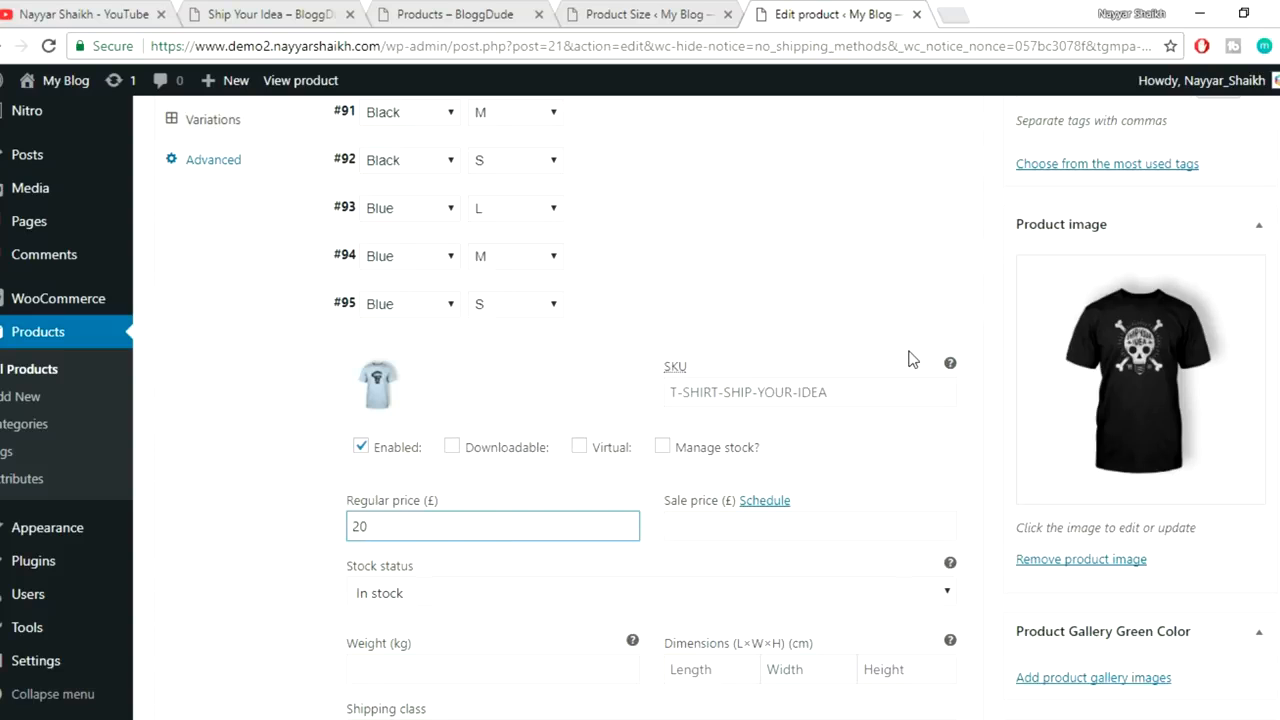
left_click(908, 317)
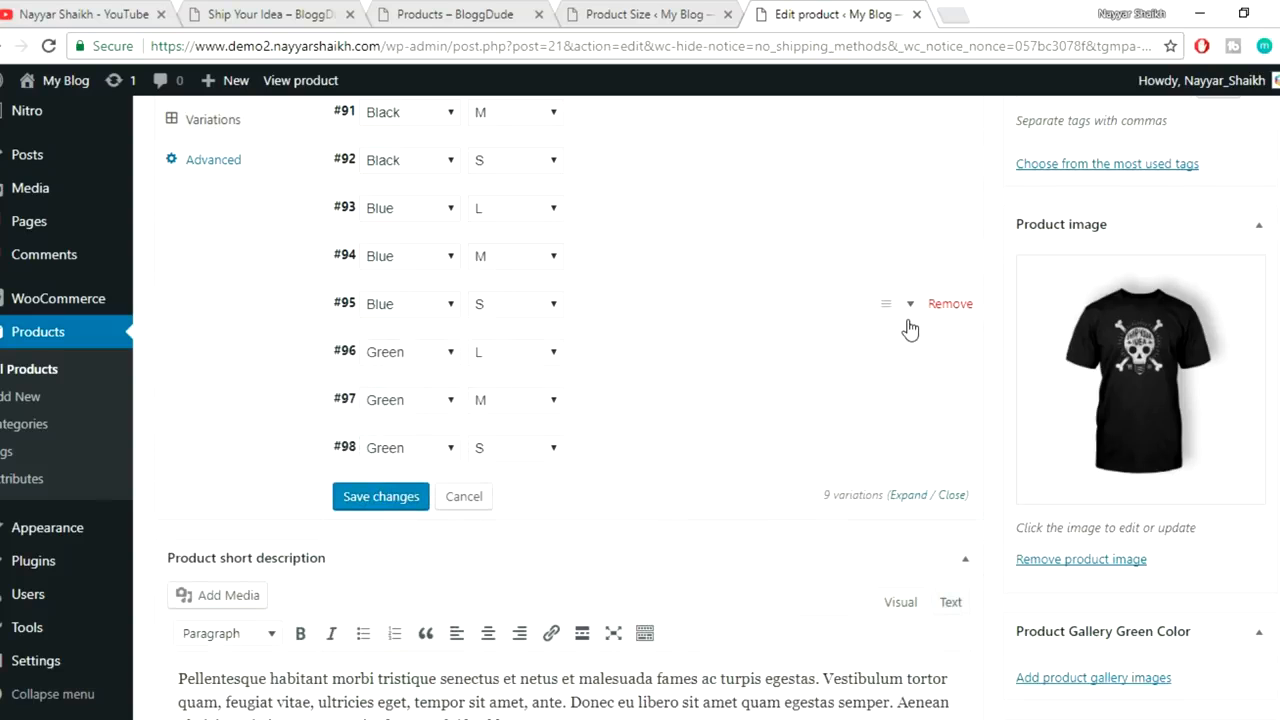
- Give the Green L variation the green skull T-shirt image T_3_front.jpg and a regular price of £30
scroll(909, 328, "down", 2)
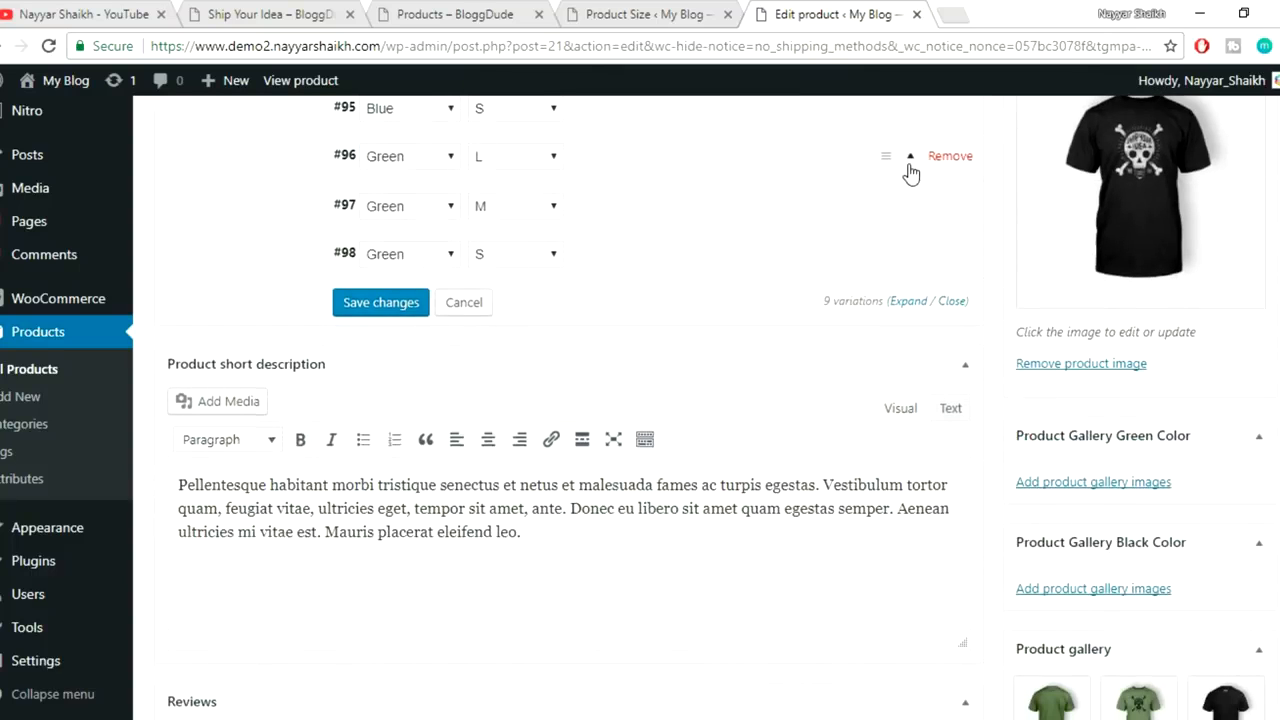
left_click(909, 177)
left_click(404, 252)
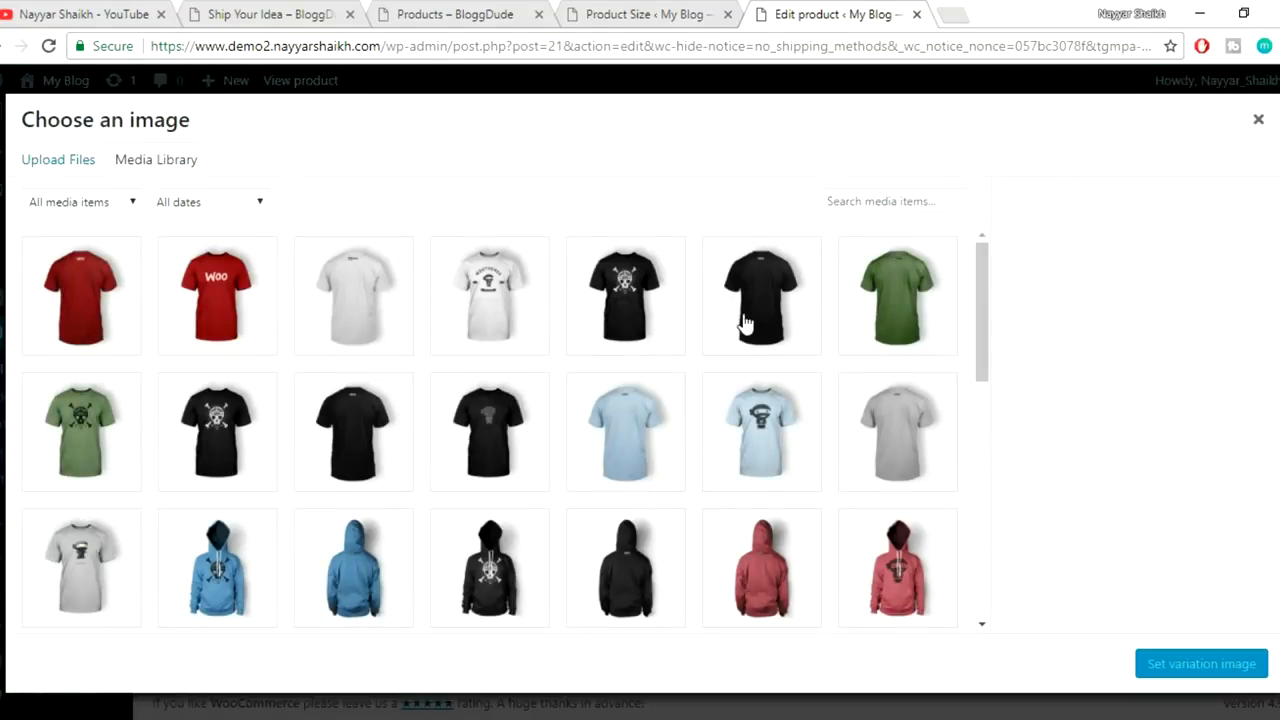
left_click(114, 414)
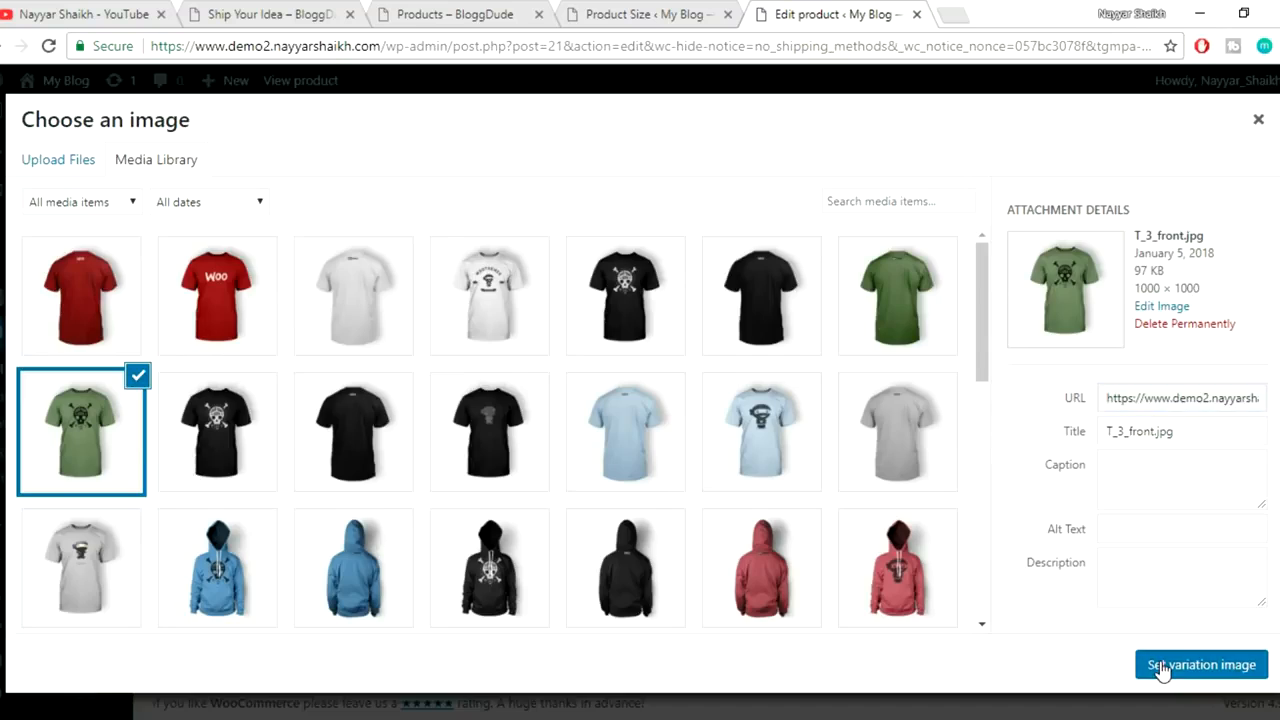
left_click(1160, 665)
left_click(510, 372)
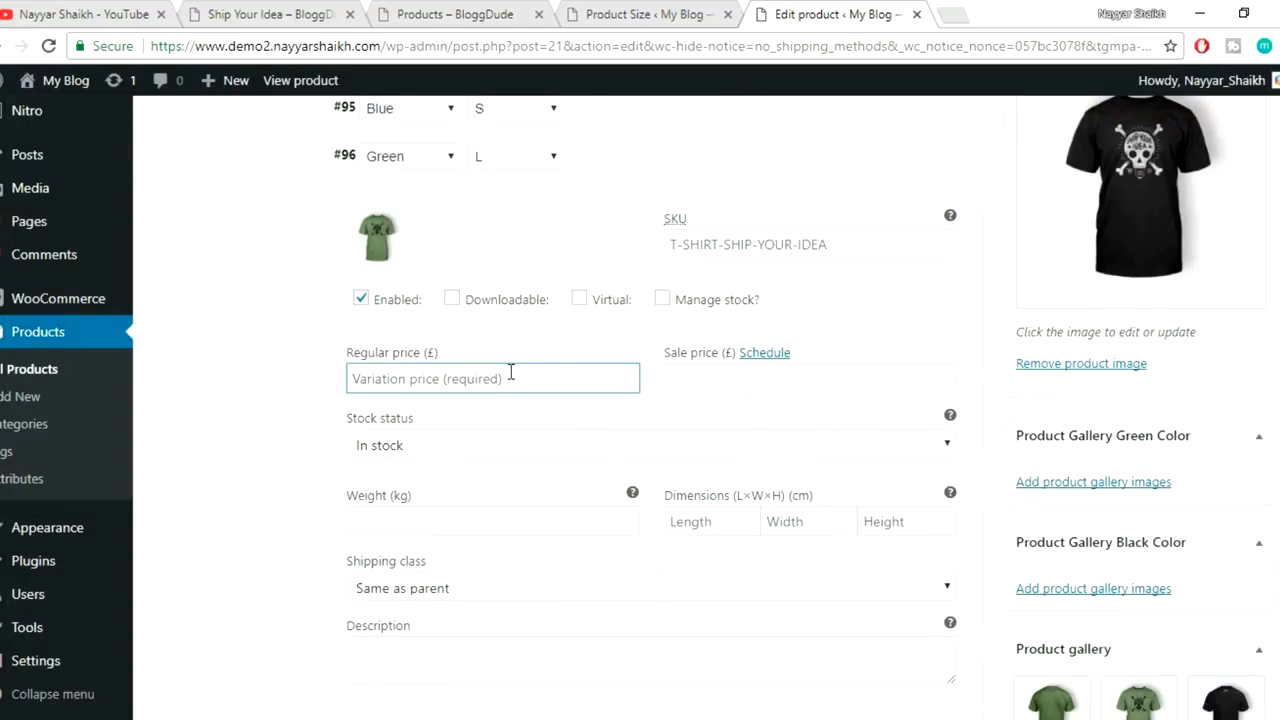
type("30")
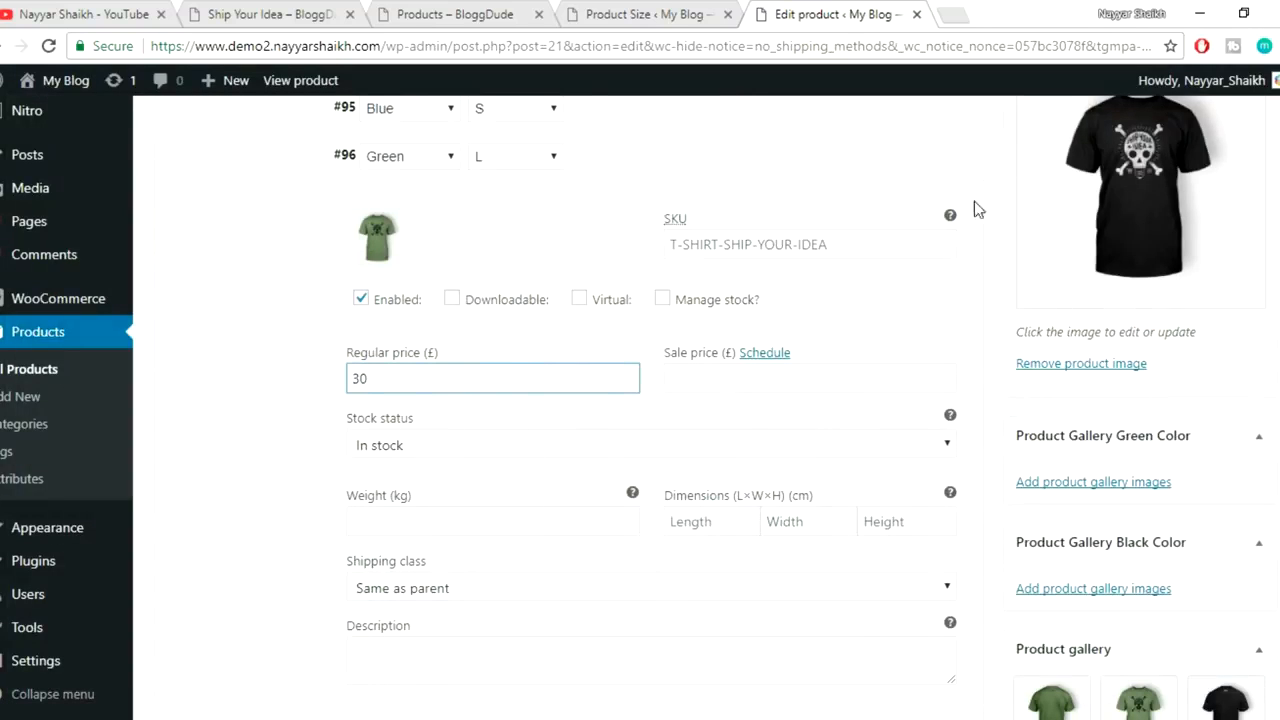
left_click(913, 160)
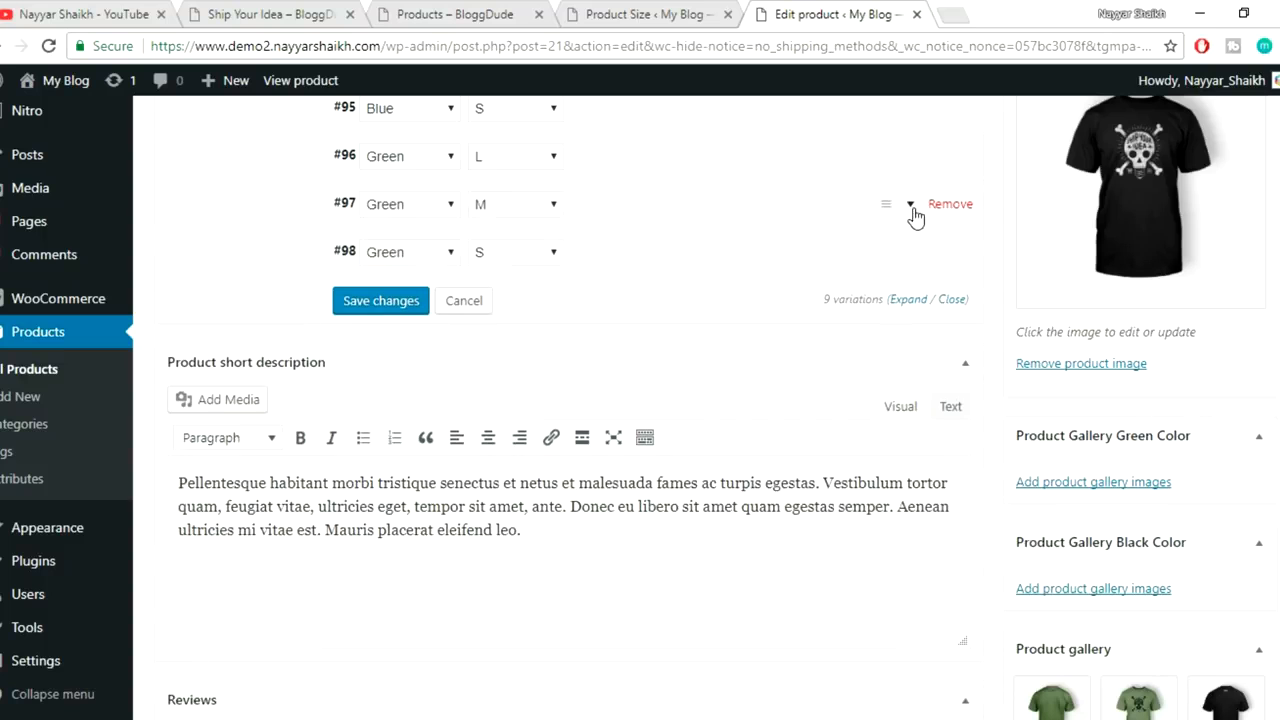
- Give the Green M variation the green skull T-shirt image T_3_front.jpg and a regular price of £25
left_click(913, 216)
left_click(376, 285)
left_click(63, 460)
left_click(1177, 668)
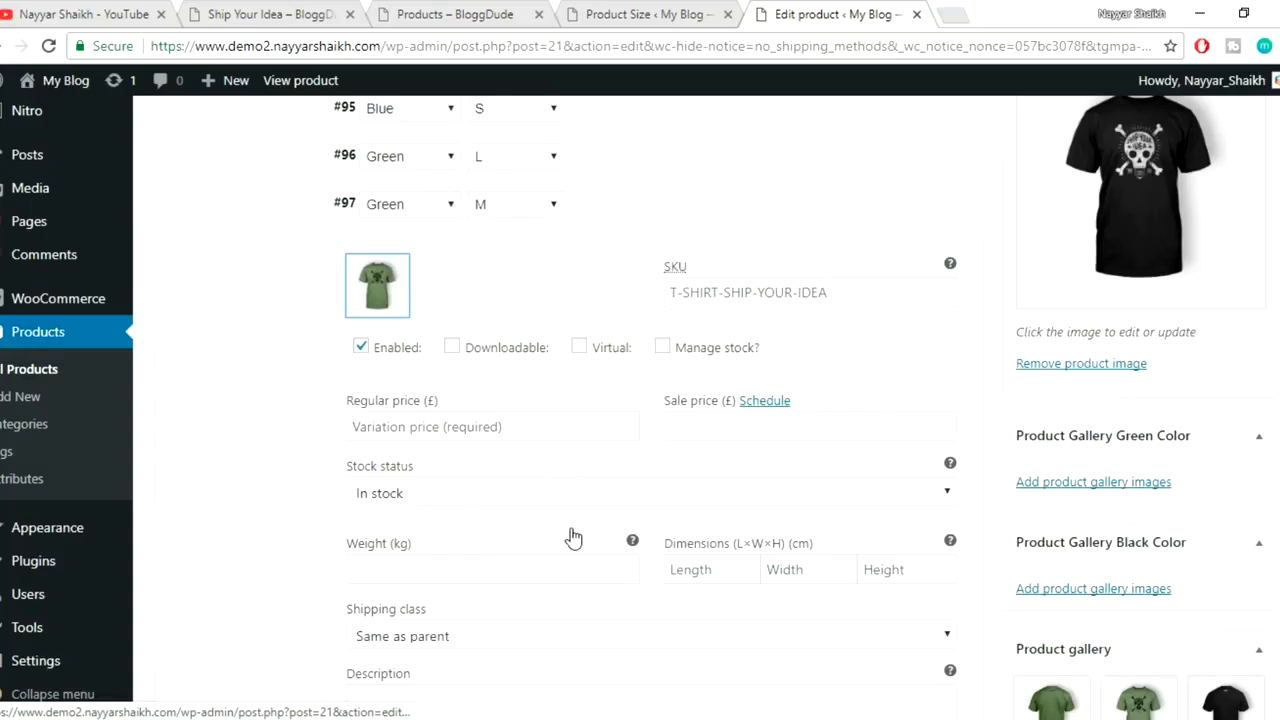
left_click(476, 423)
type("25")
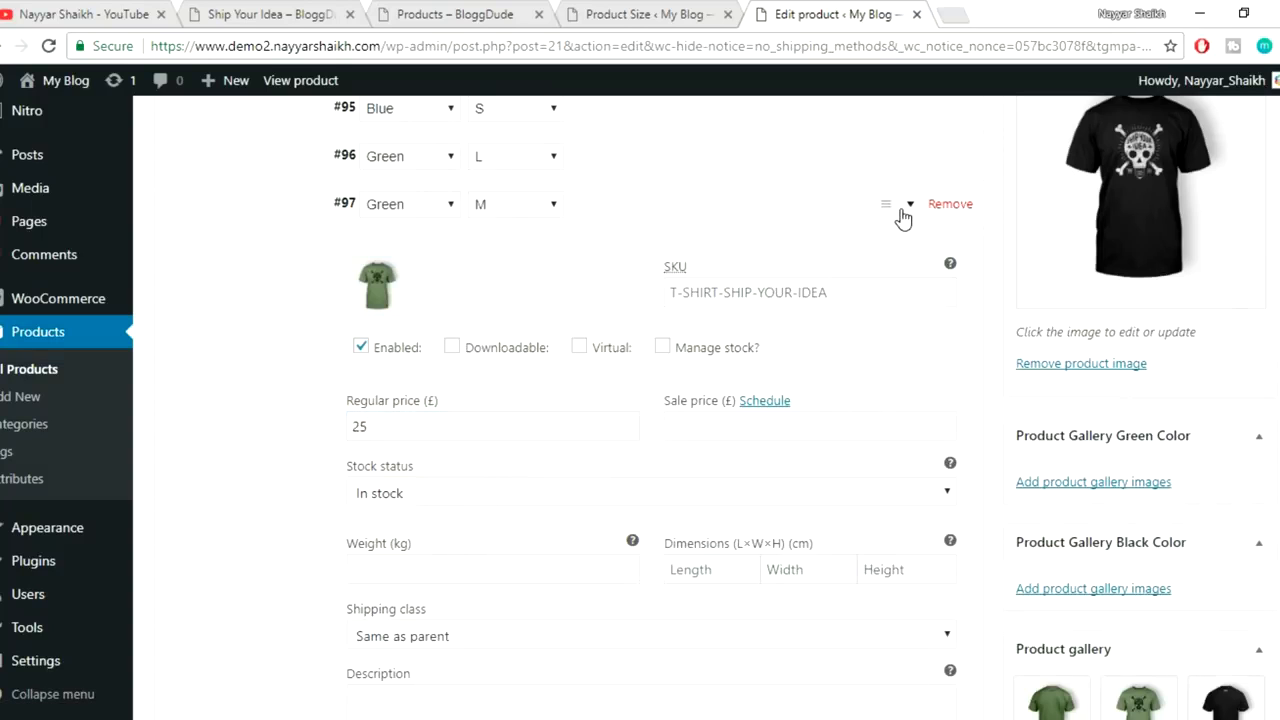
left_click(904, 212)
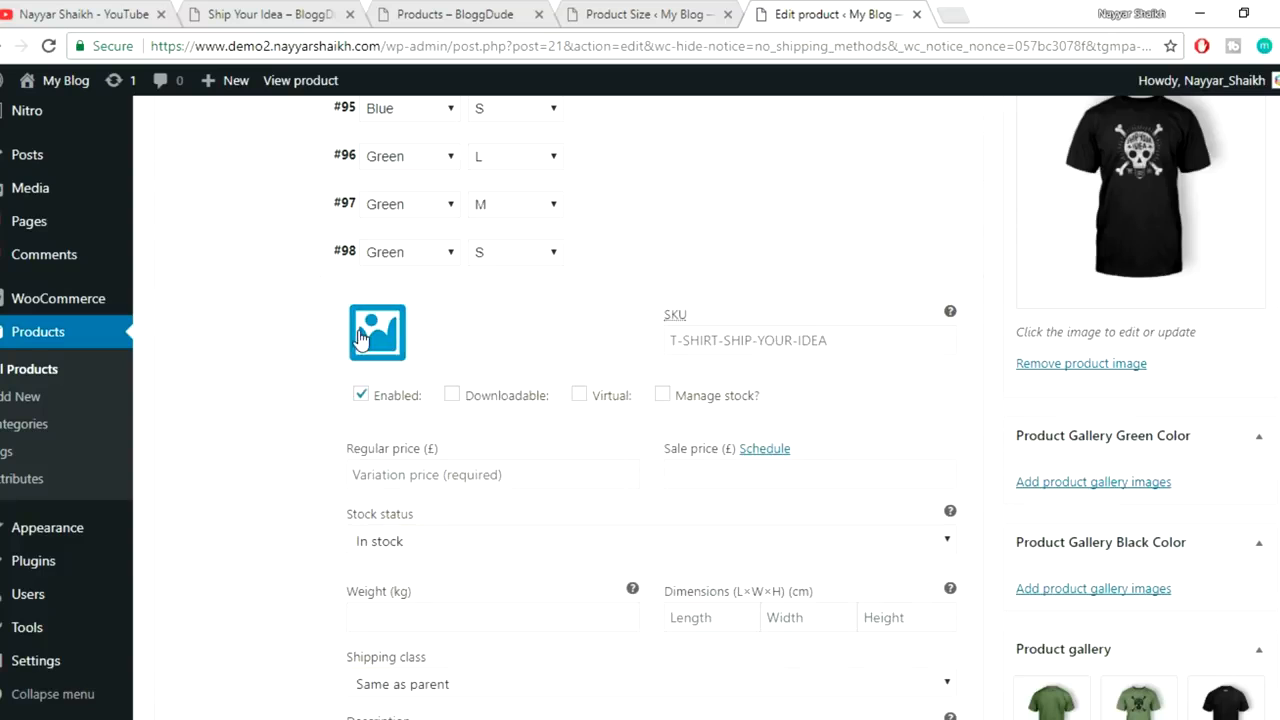
- Give the Green S variation the green skull T-shirt image T_3_front.jpg and a regular price of £20
left_click(377, 333)
left_click(130, 427)
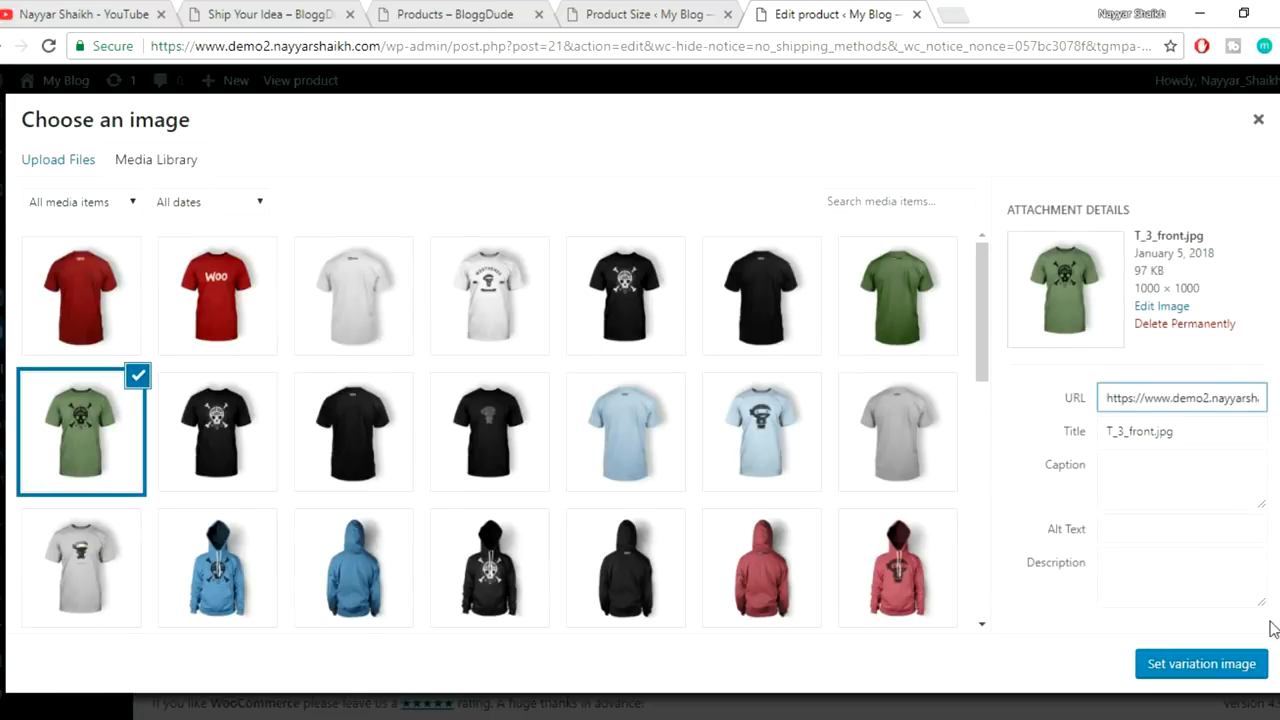
left_click(1215, 664)
left_click(409, 466)
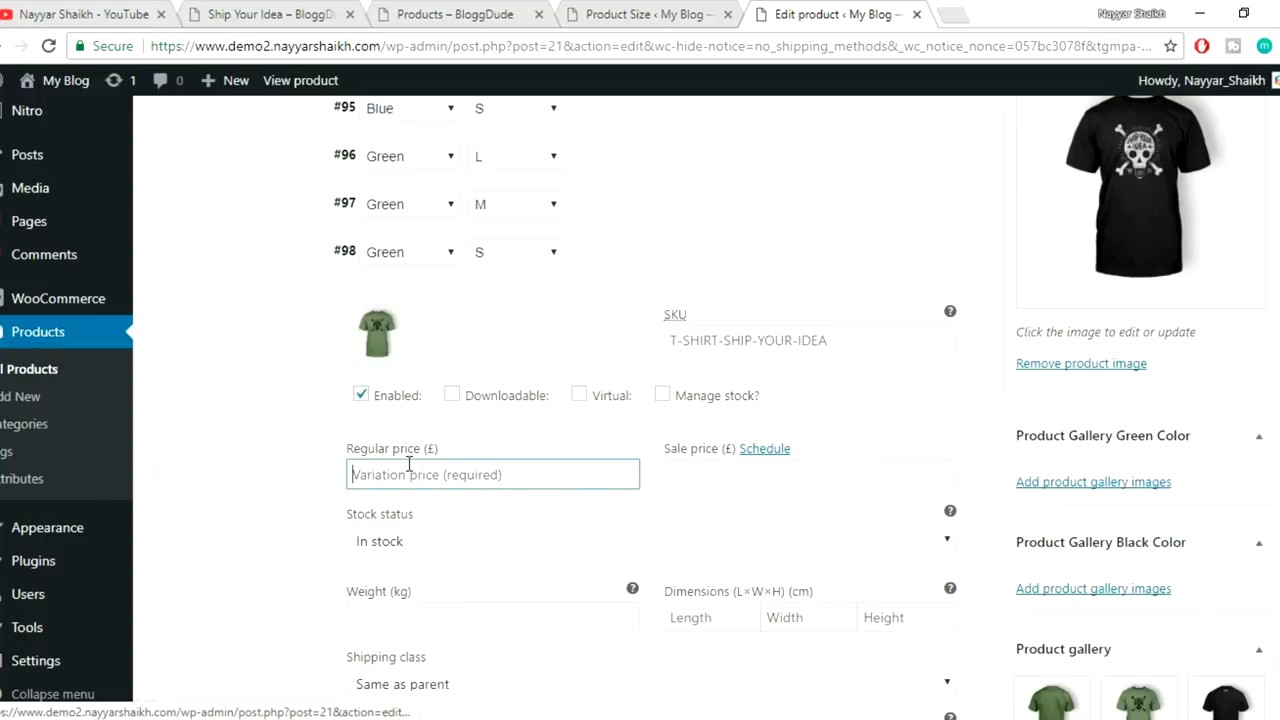
type("20")
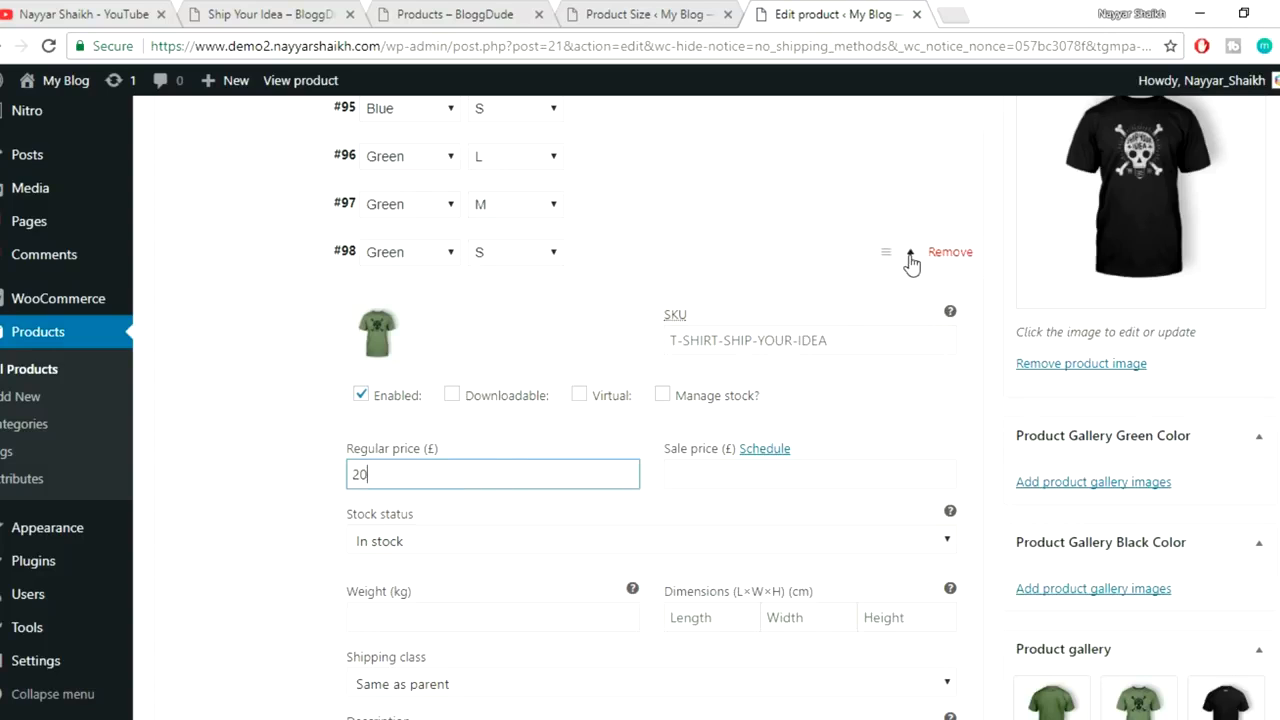
left_click(910, 256)
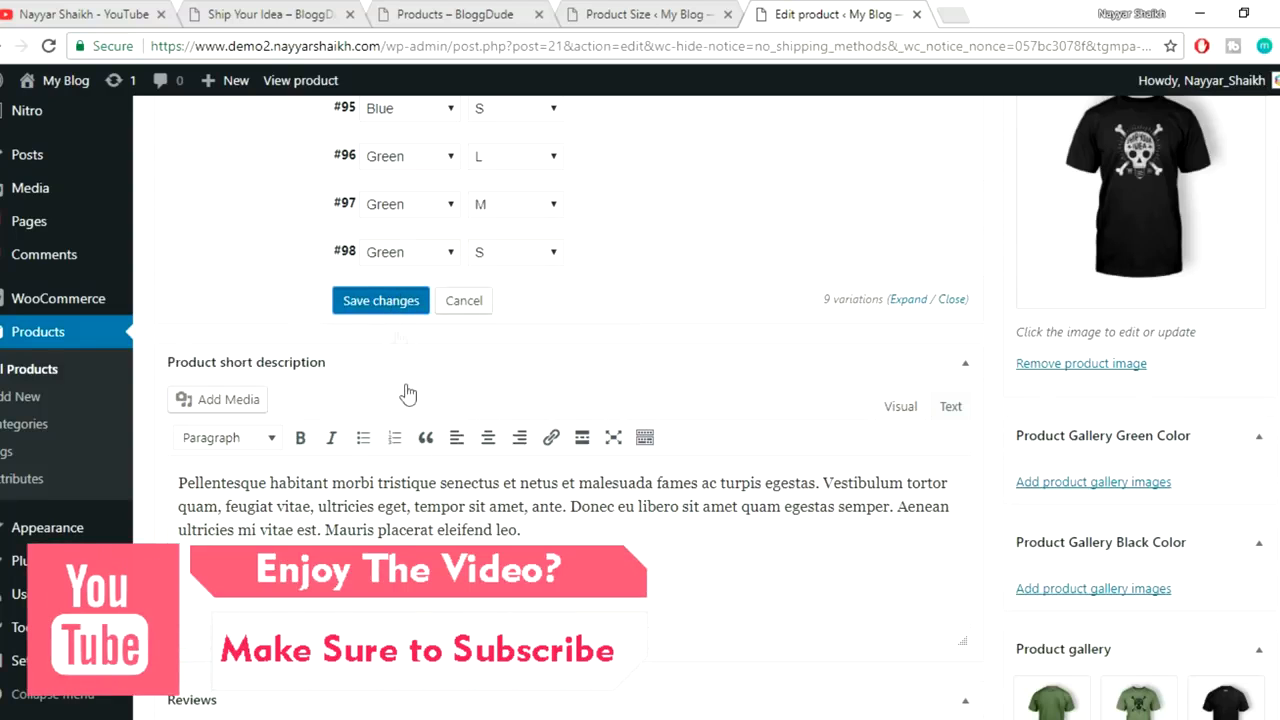
- Save the variation changes and update the Ship Your Idea product
scroll(599, 339, "up", 1)
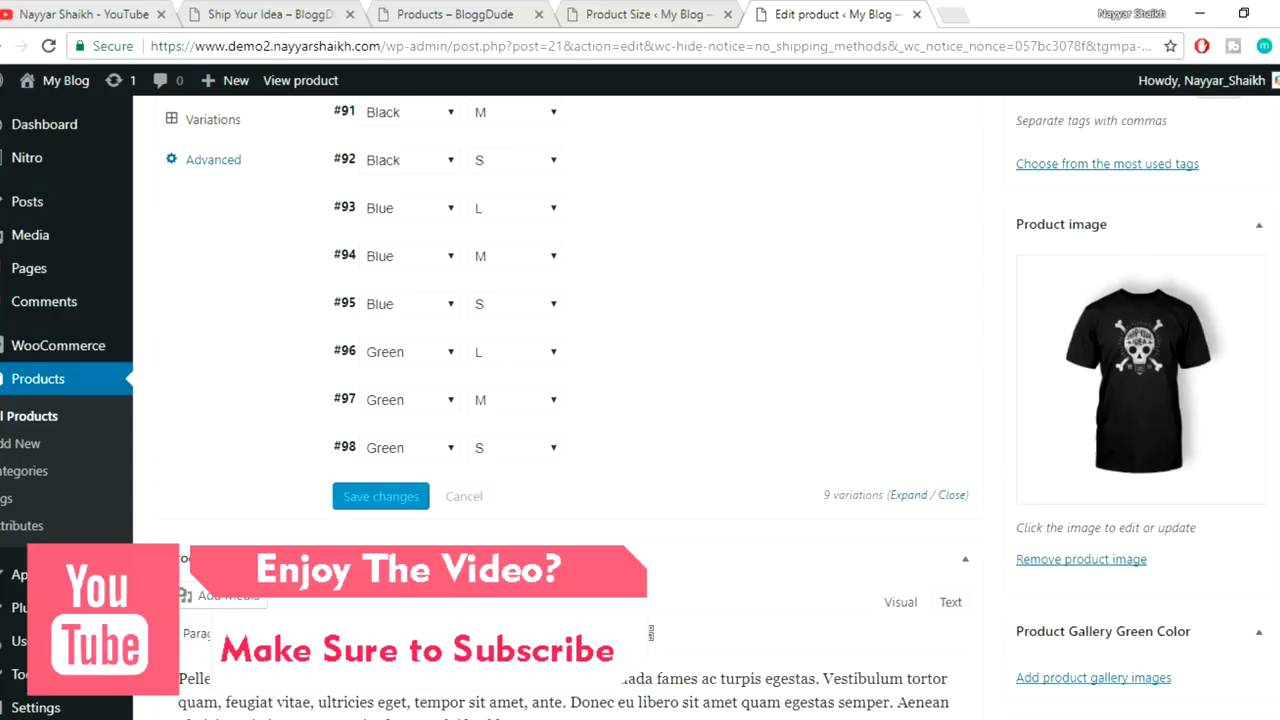
scroll(931, 431, "up", 8)
left_click(1250, 341)
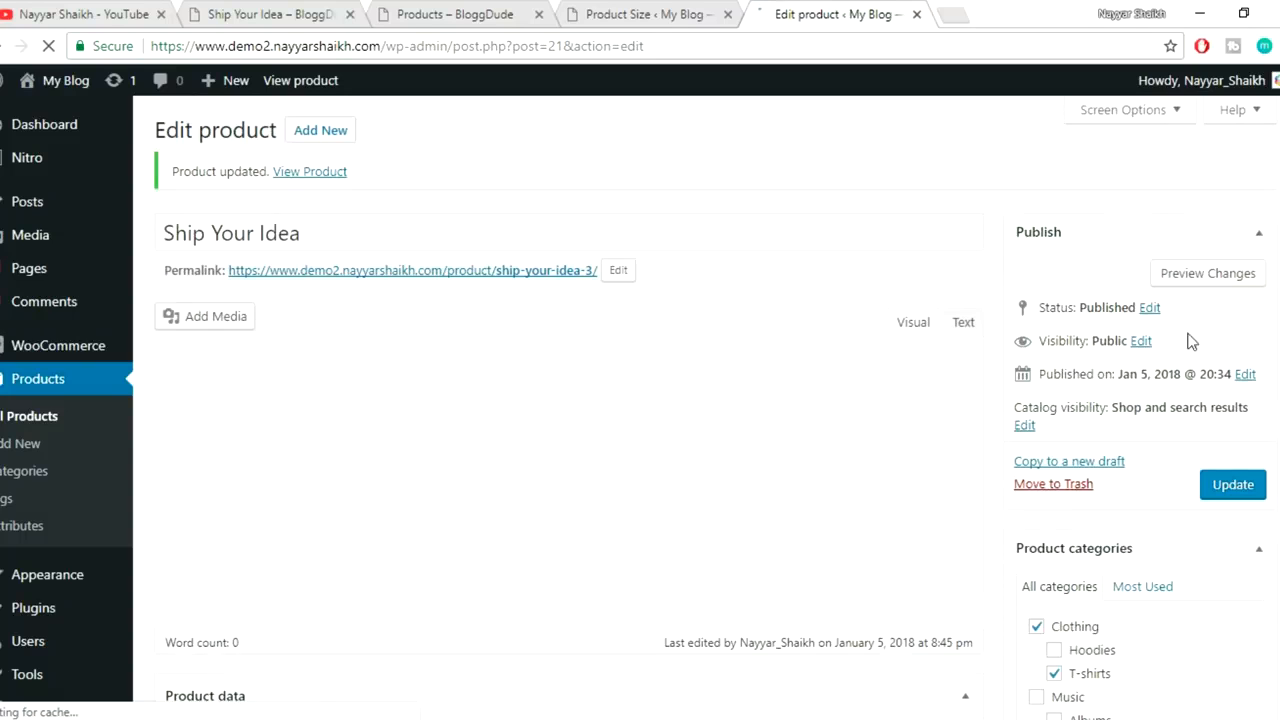
- View the updated product in the store and check the black T-shirt's price in sizes L and M
left_click(331, 175)
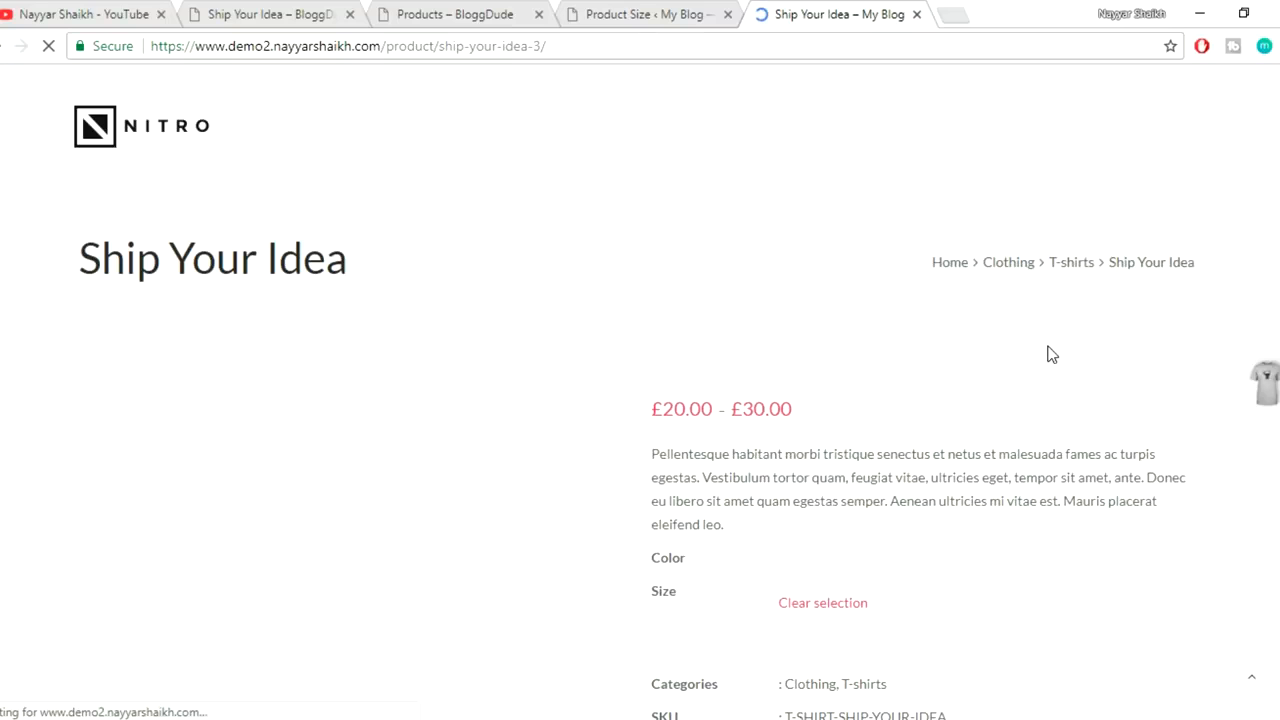
scroll(1051, 354, "down", 2)
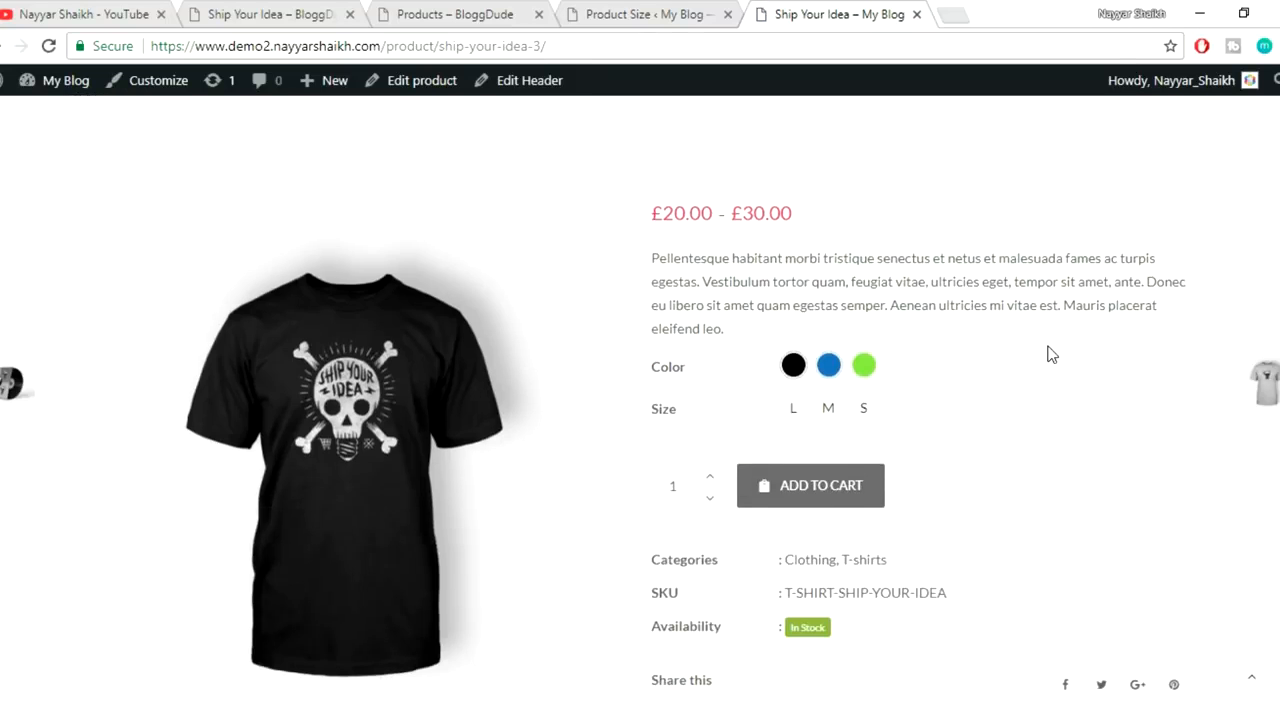
scroll(1051, 354, "down", 1)
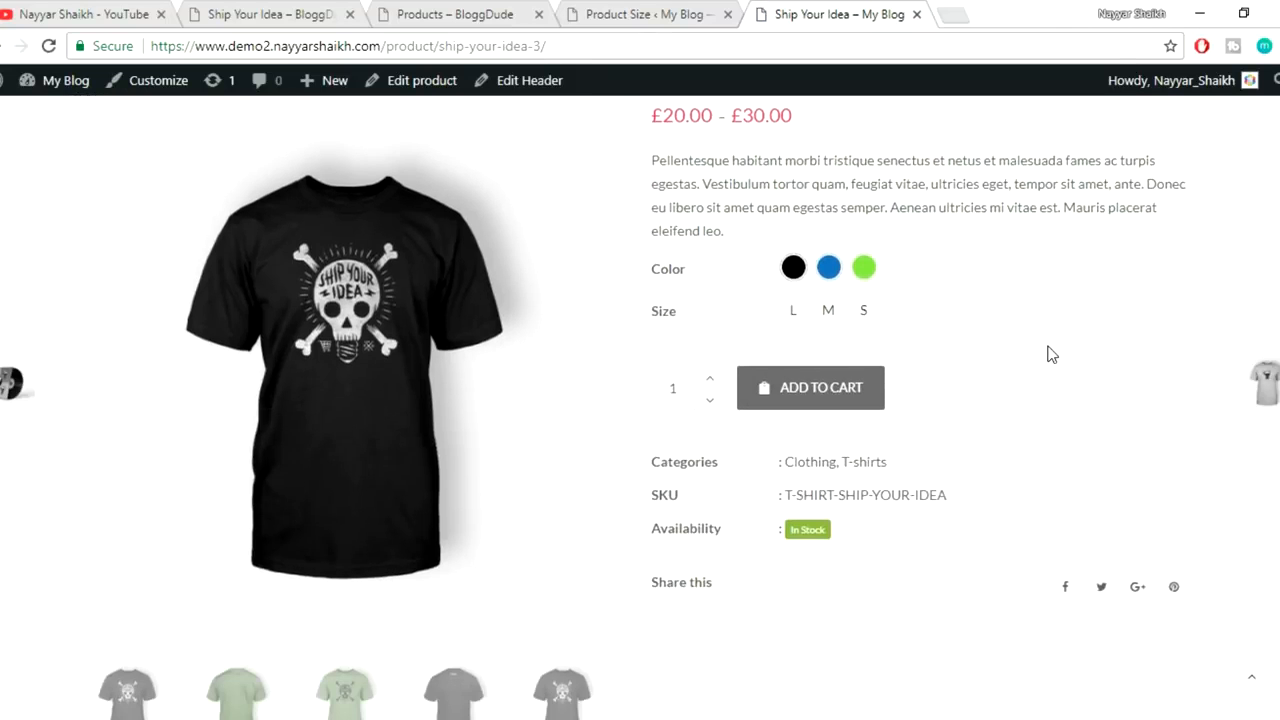
left_click(793, 267)
left_click(805, 313)
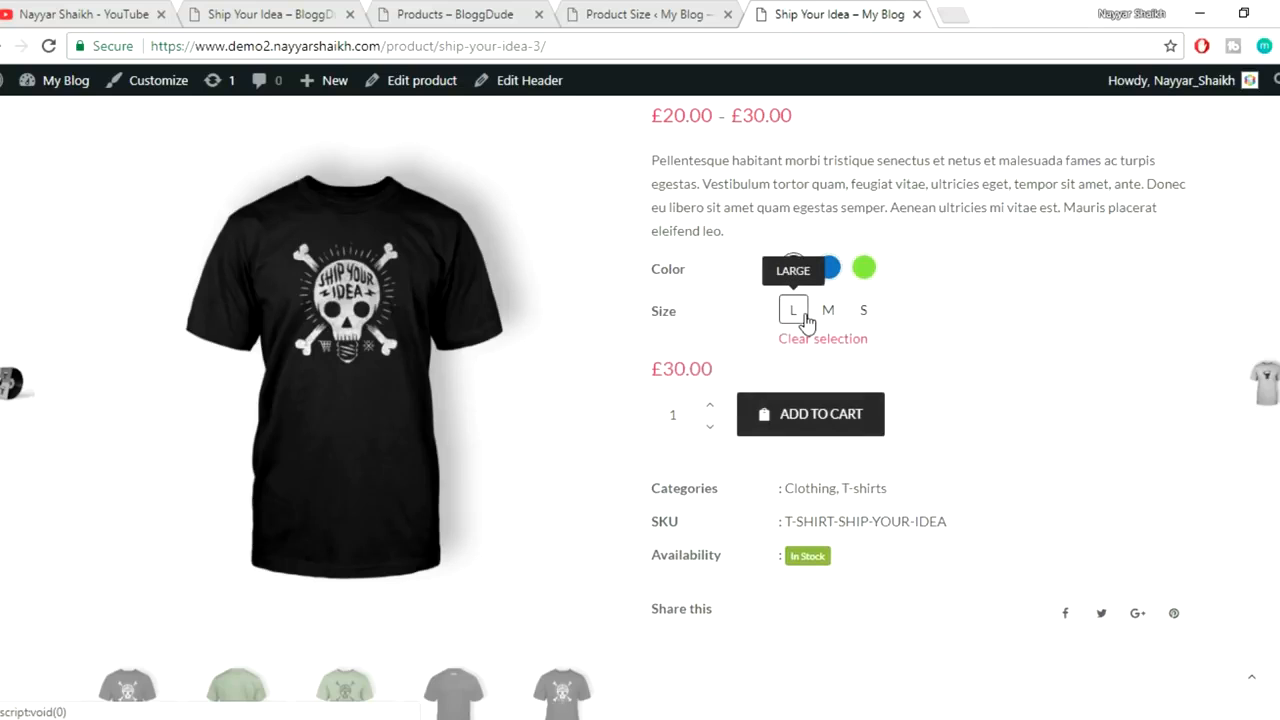
double_click(689, 366)
left_click(769, 366)
left_click(825, 310)
double_click(669, 371)
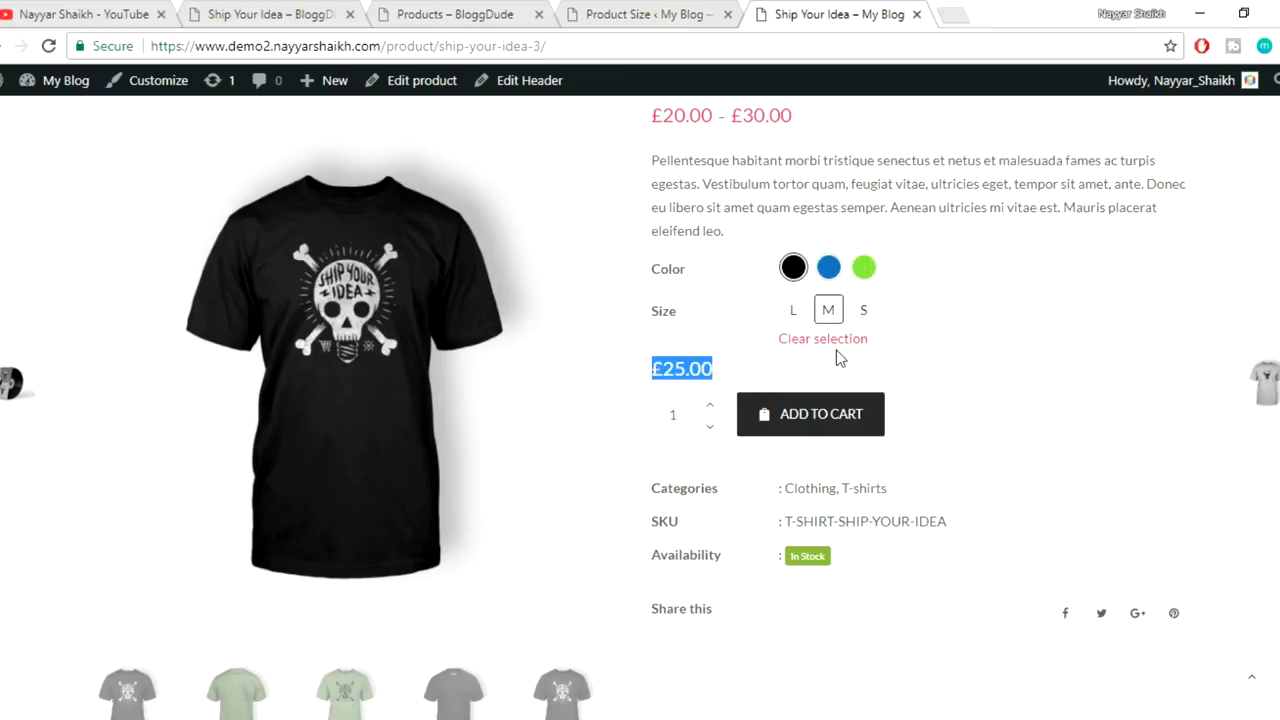
- Check the blue T-shirt's price in size M on the product page
left_click(828, 267)
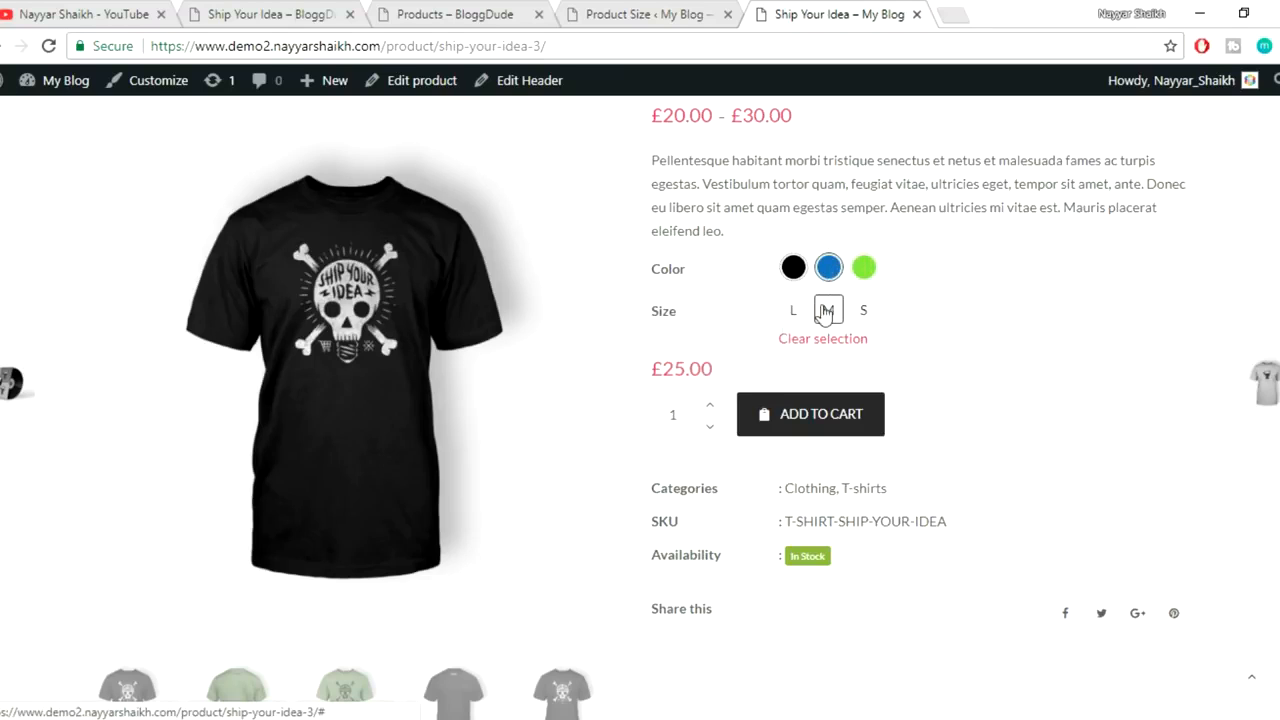
double_click(662, 368)
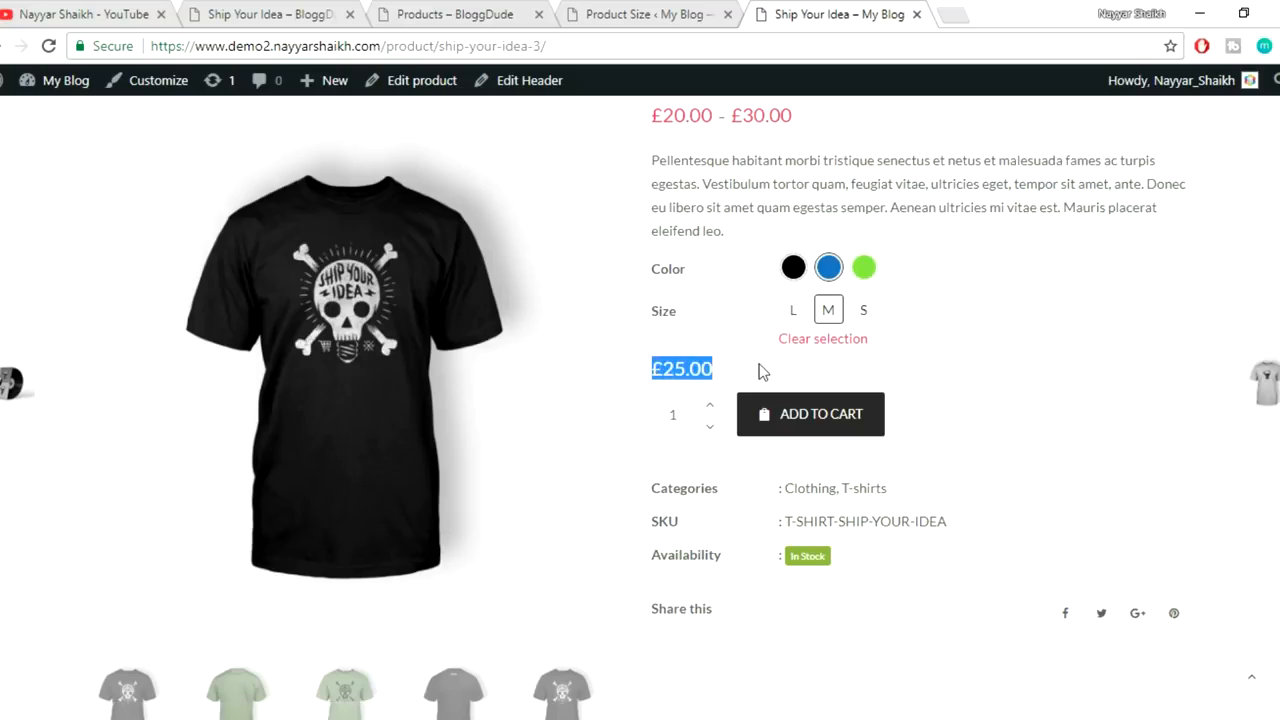
left_click(931, 364)
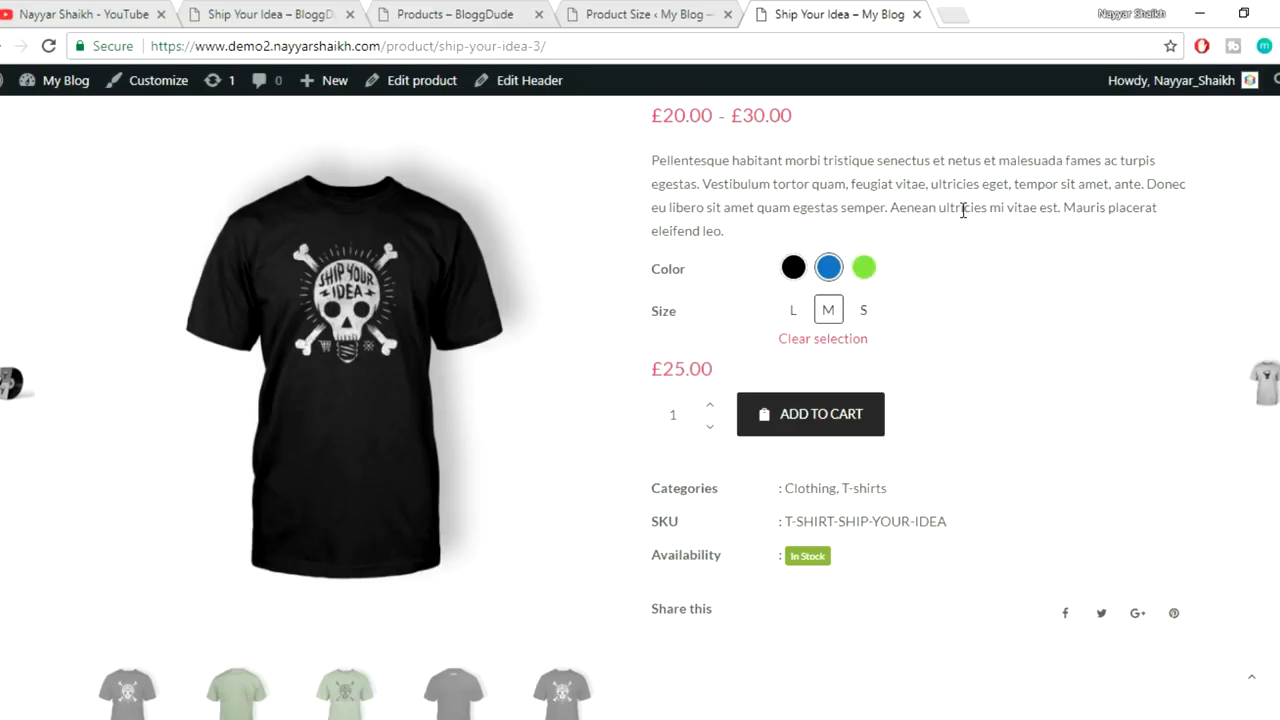
- Examine the product filter sidebar on the BloggDude demo shop page
left_click(460, 12)
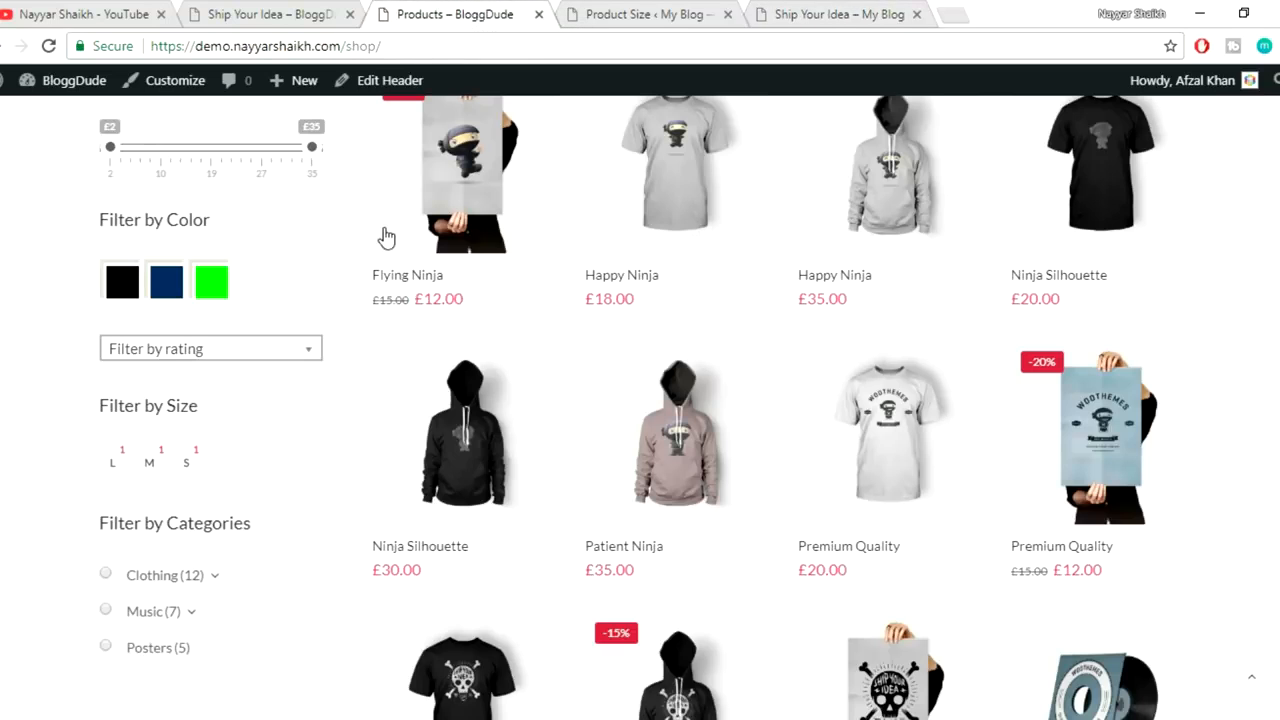
scroll(318, 426, "up", 1)
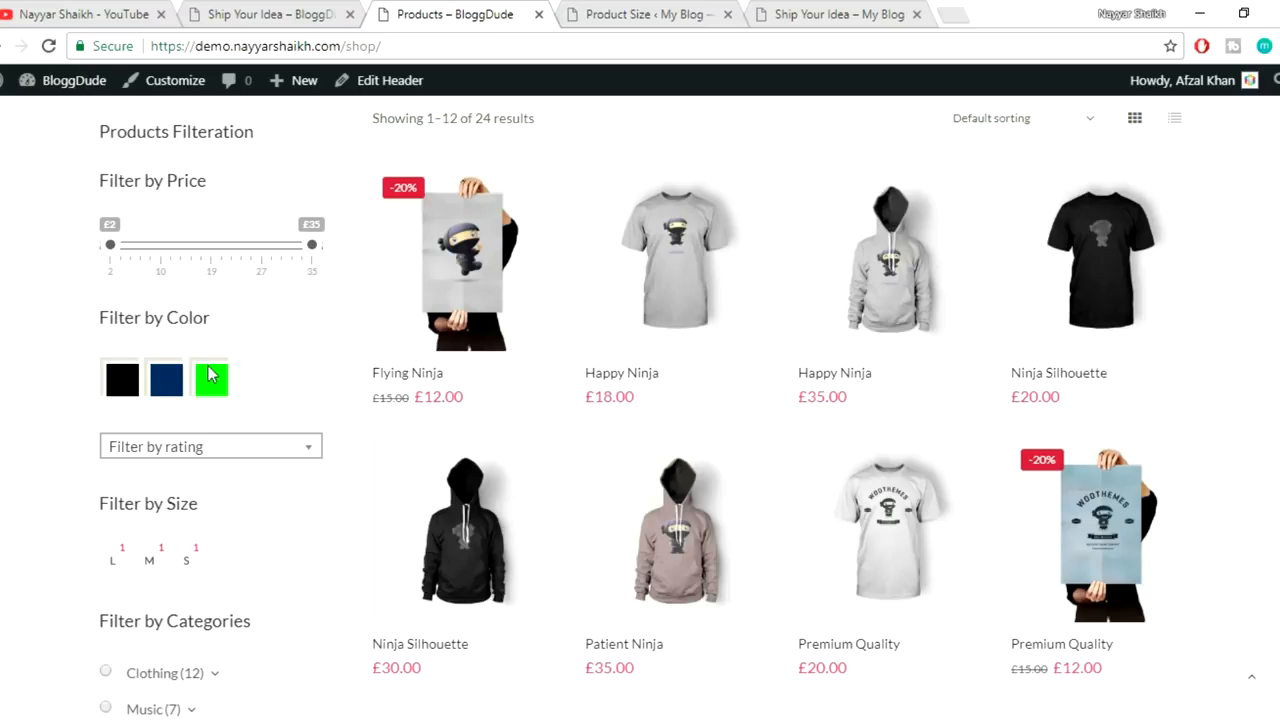
left_click(650, 16)
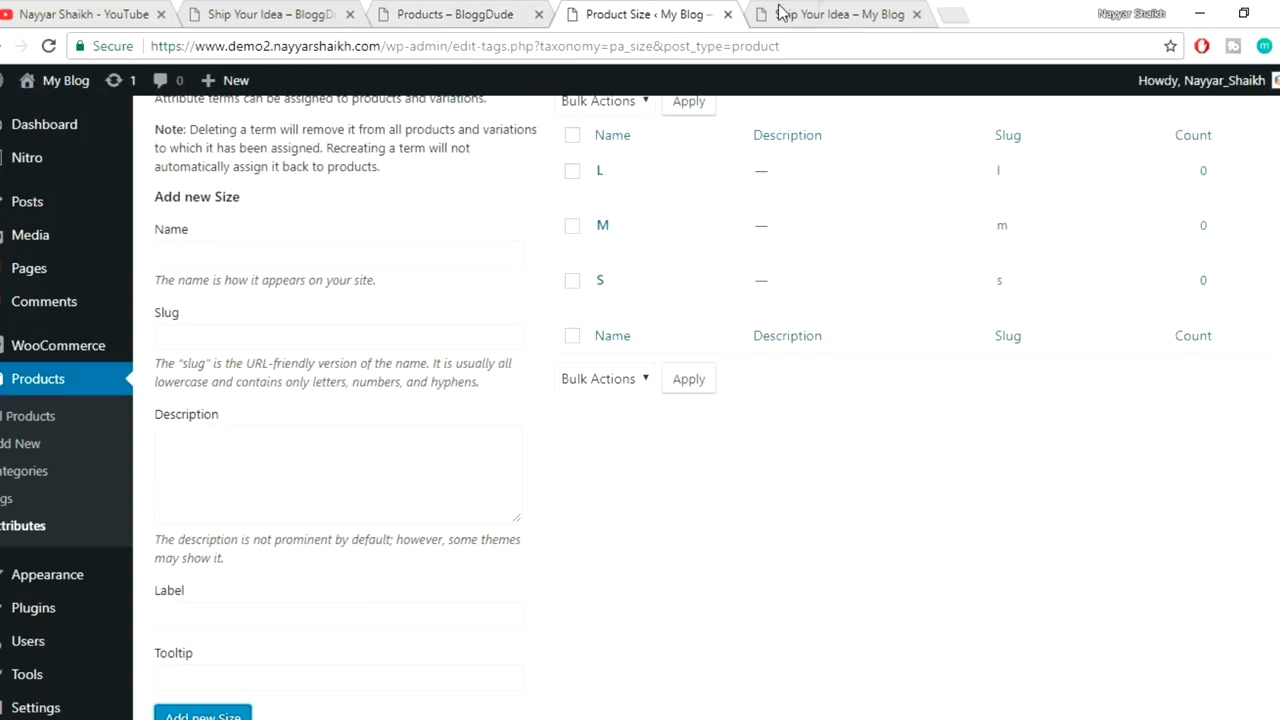
- Go back to the My Blog product page, replace its address path with shop, and look over the shop page's product list
left_click(818, 14)
scroll(850, 270, "up", 3)
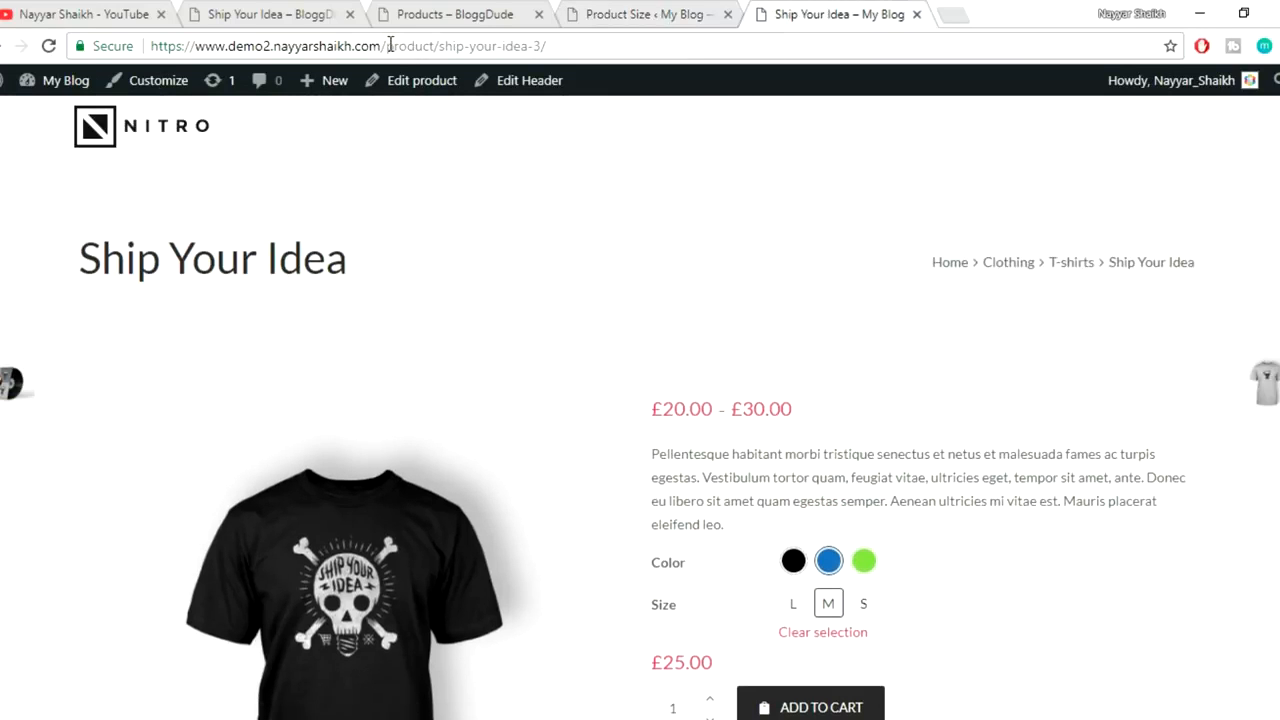
left_click_drag(386, 46, 727, 28)
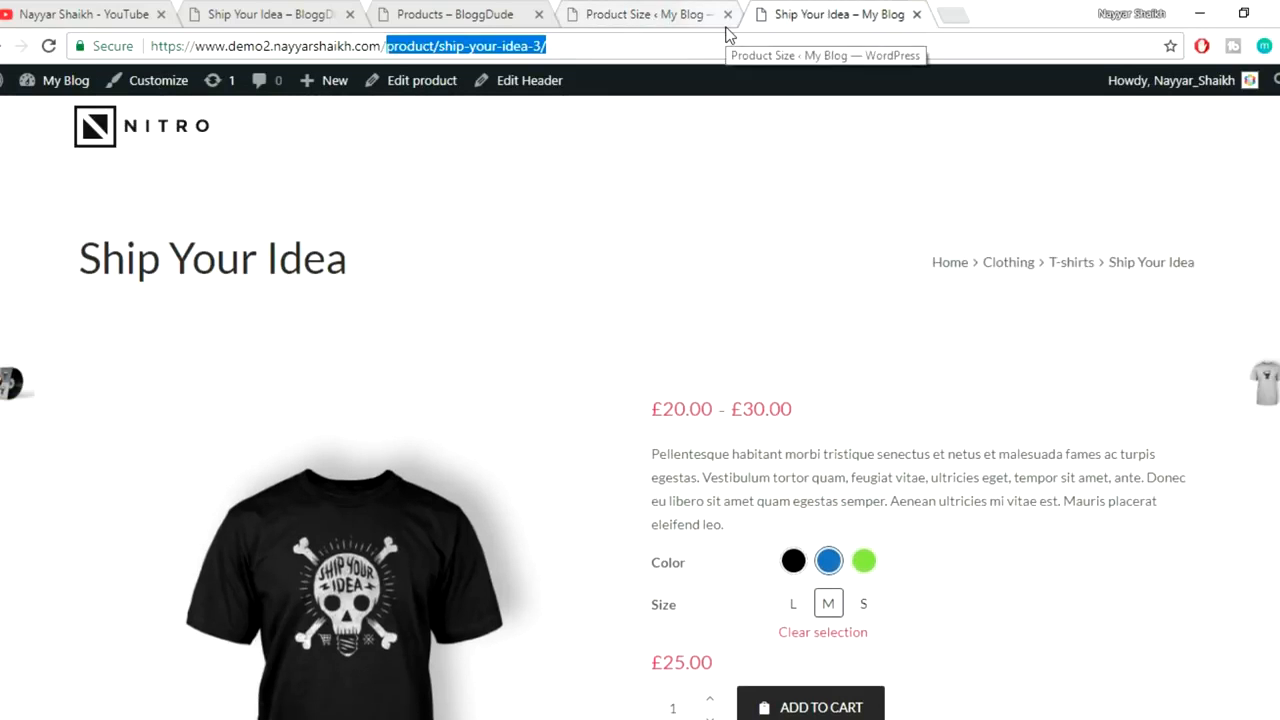
type("sh")
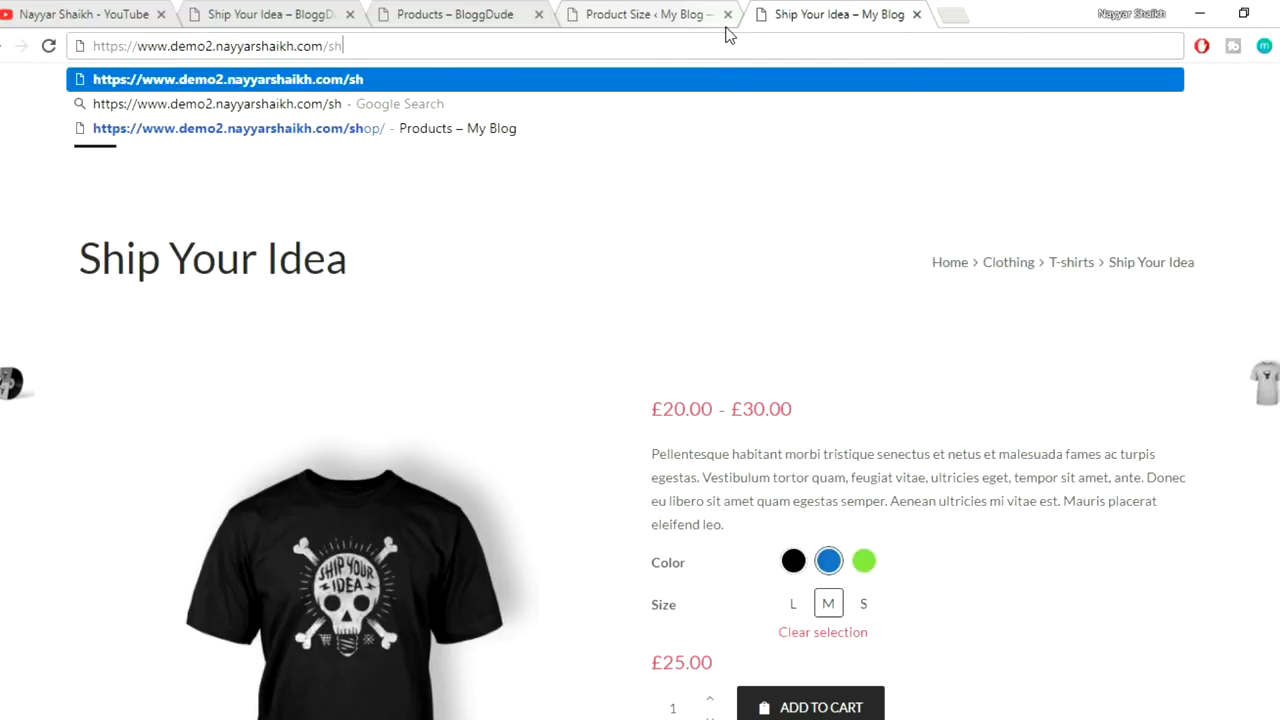
type("op")
key("Return")
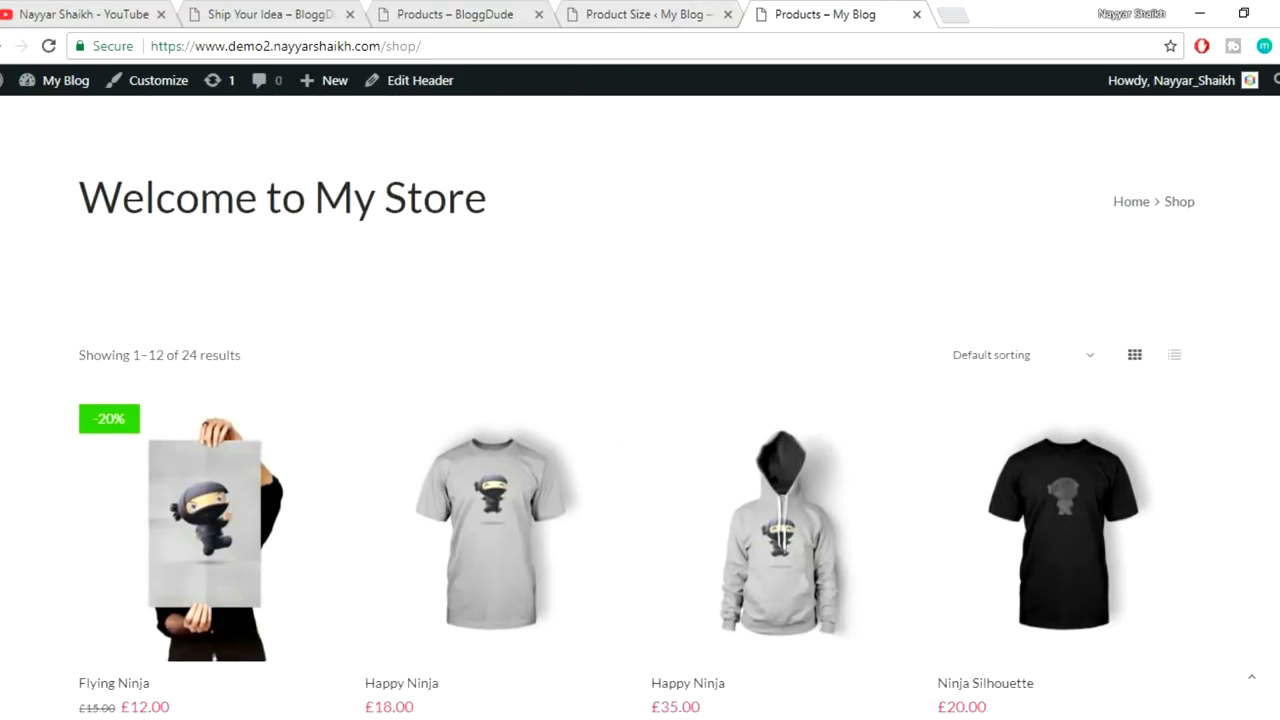
scroll(680, 408, "down", 2)
scroll(640, 408, "down", 8)
scroll(640, 408, "up", 7)
scroll(640, 408, "up", 3)
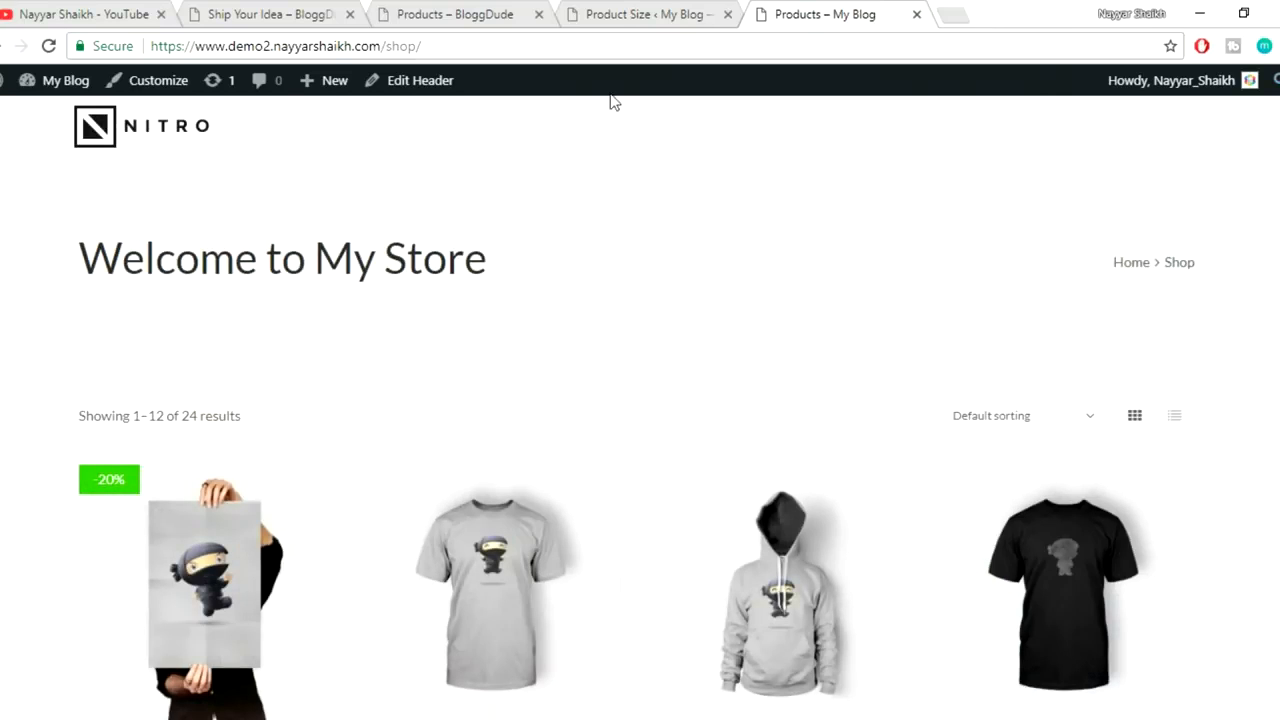
- Open the theme customizer for the shop page and bring up the WooCommerce Product Category settings
left_click(125, 92)
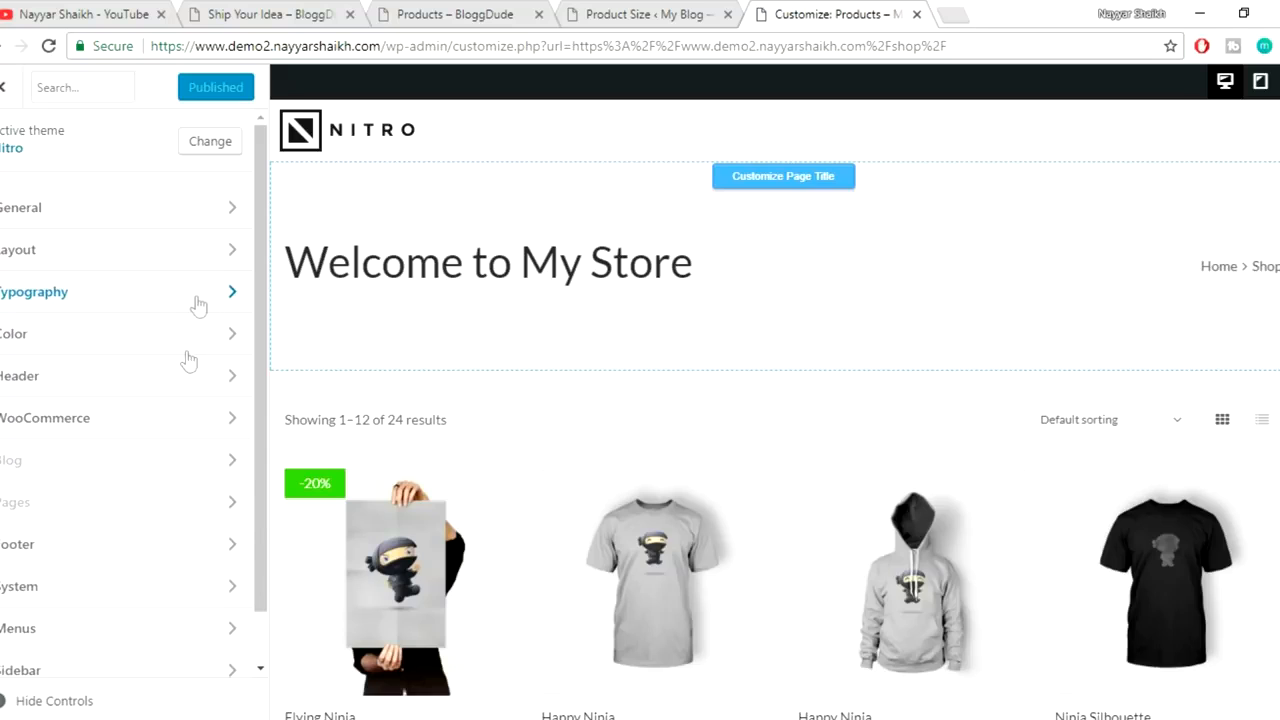
left_click(137, 435)
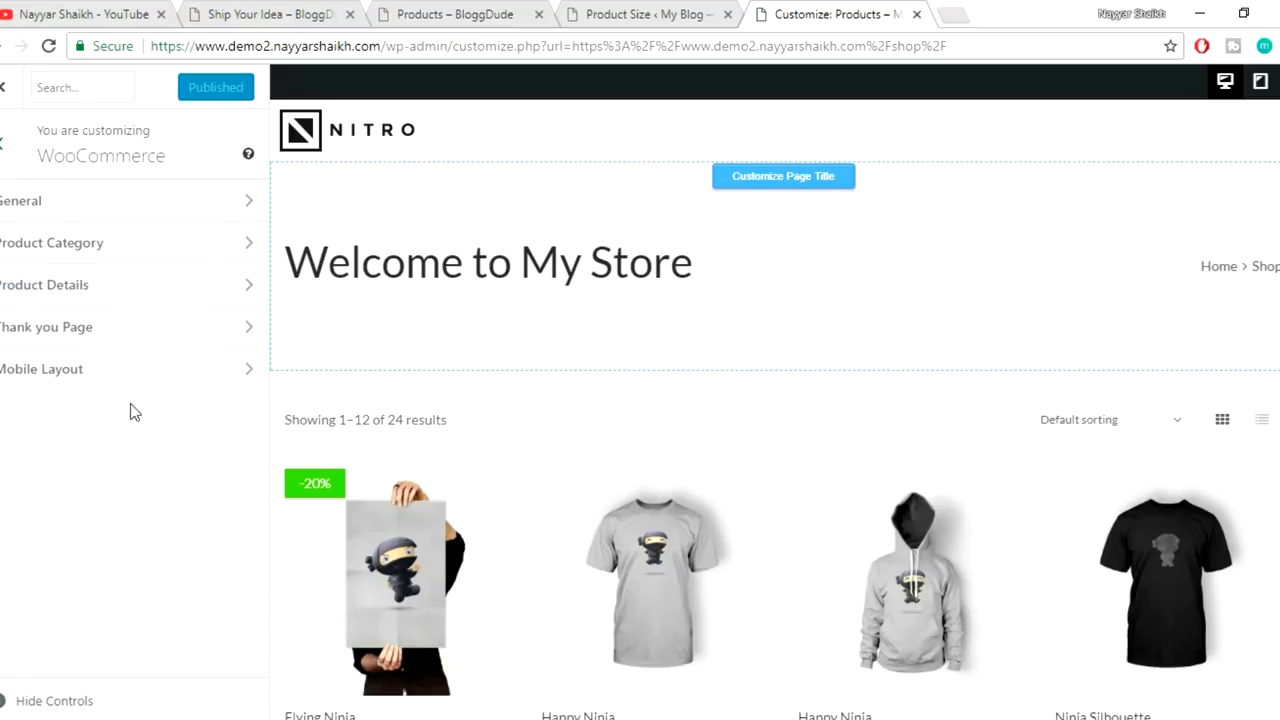
left_click(97, 248)
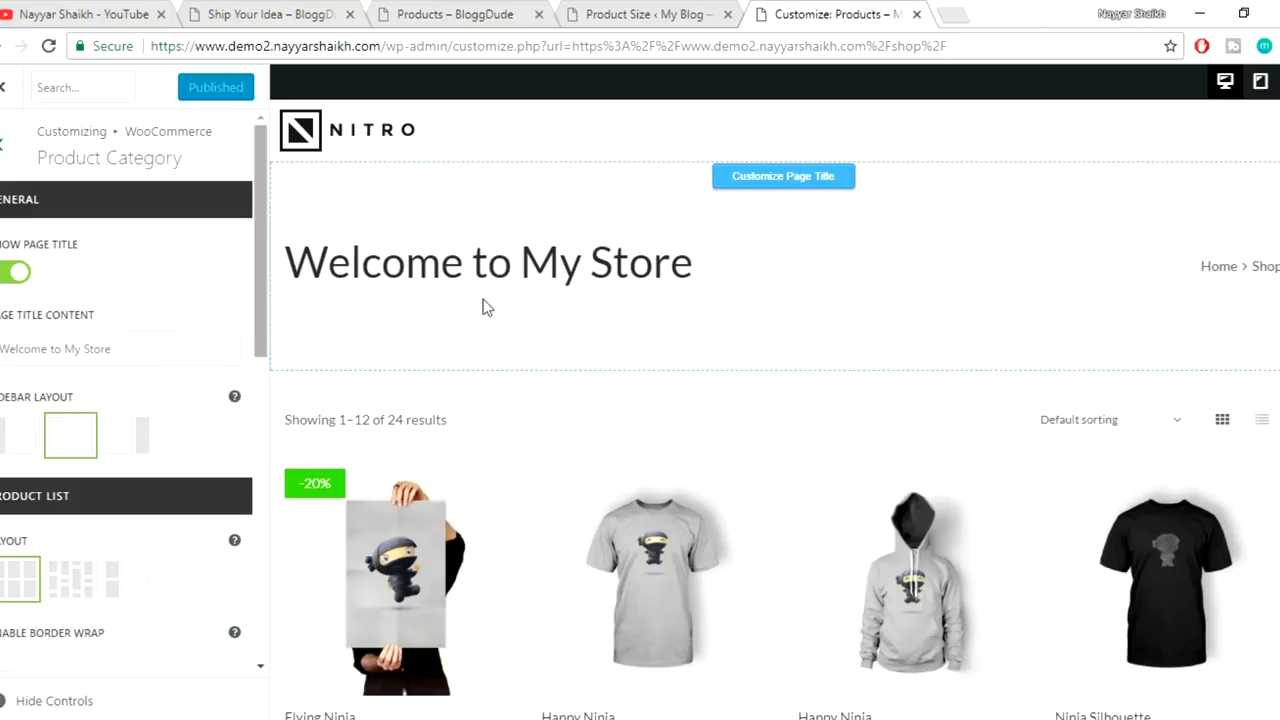
scroll(490, 306, "down", 2)
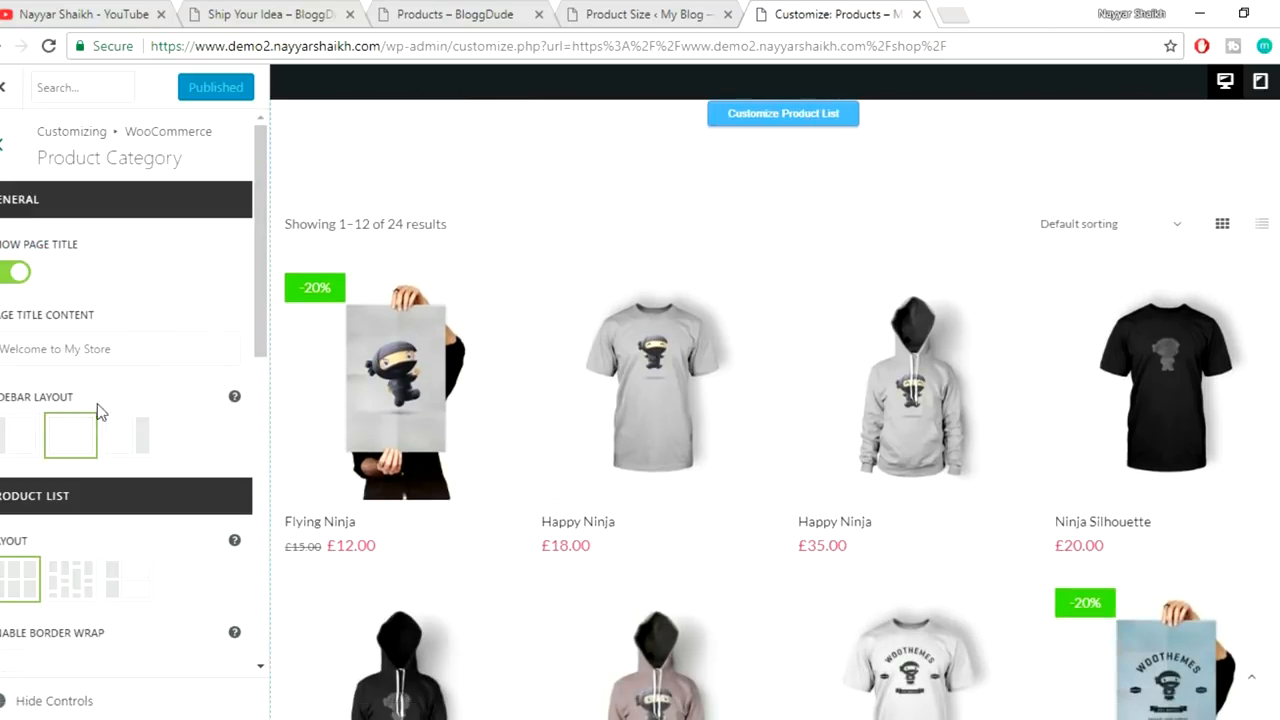
- Set the shop page's sidebar layout to a left sidebar and the product list to three columns
left_click(17, 444)
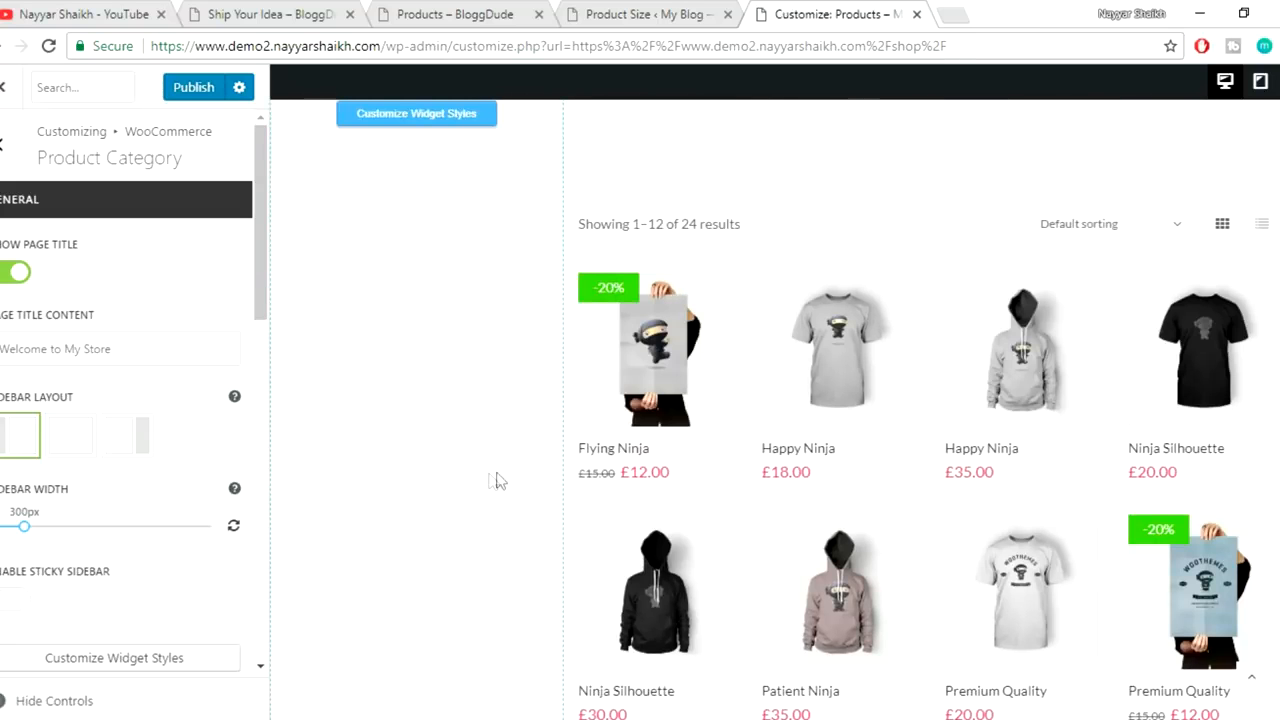
scroll(151, 437, "down", 5)
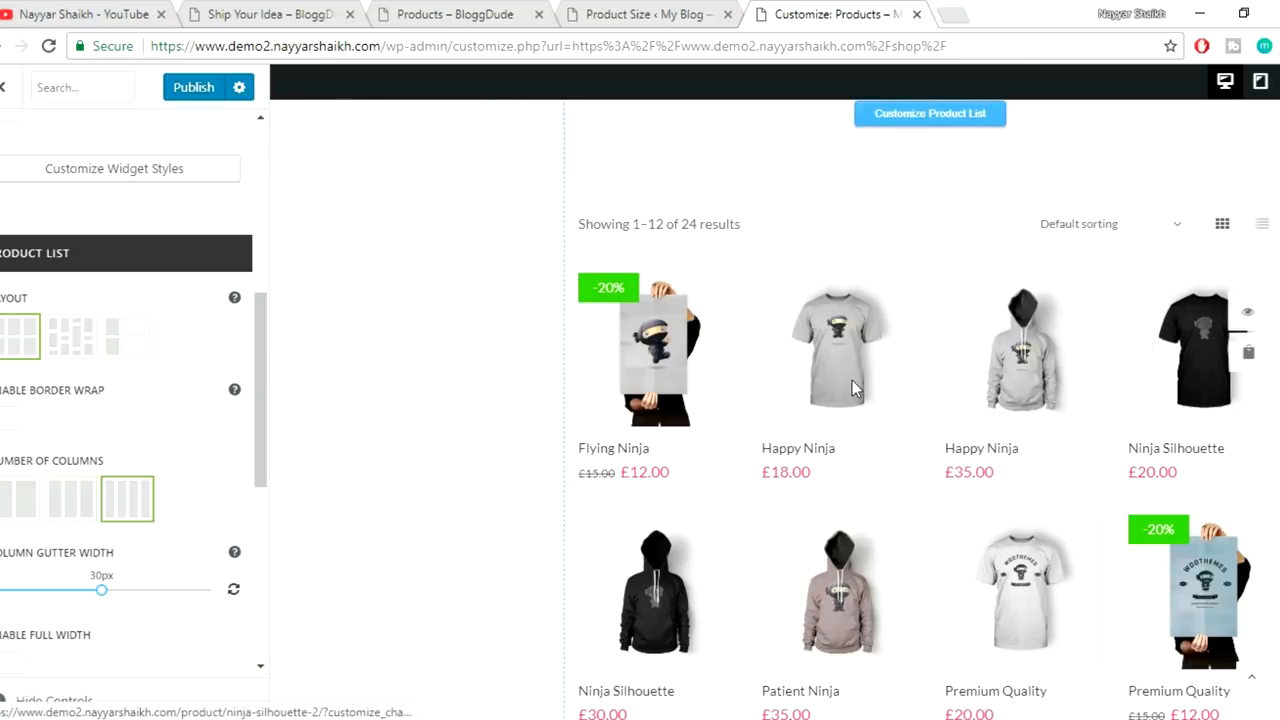
left_click(60, 512)
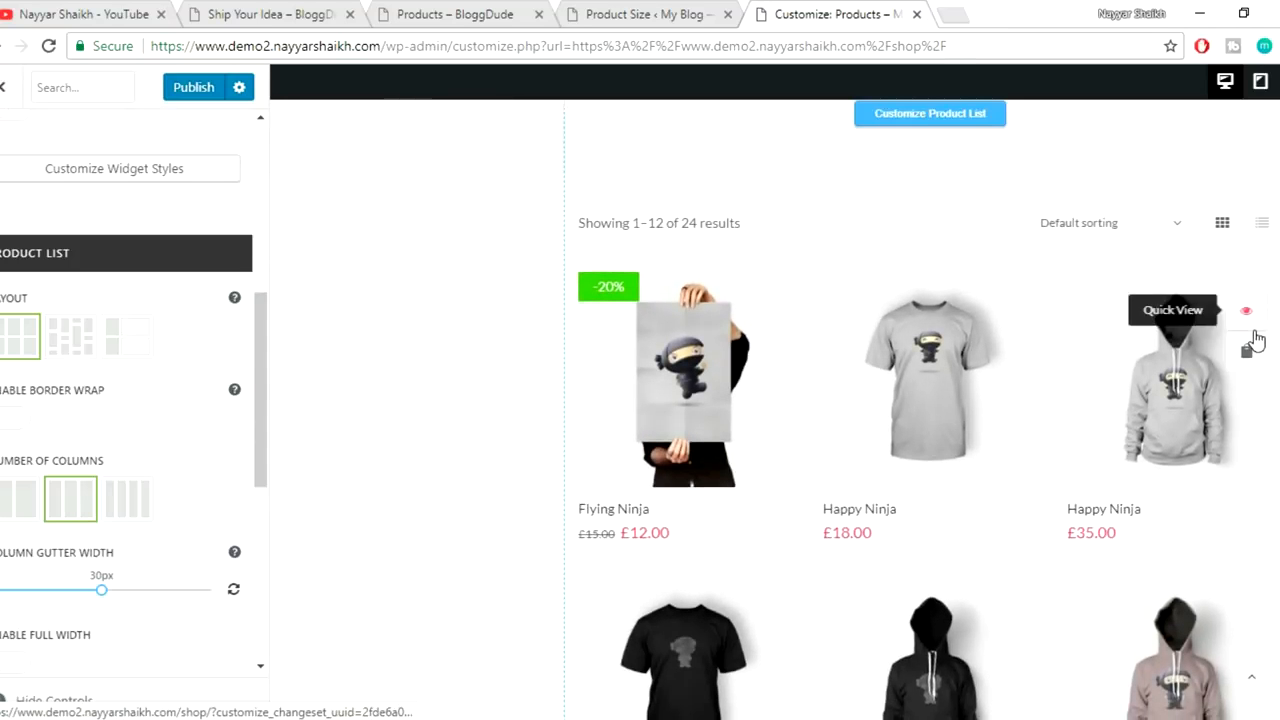
- Look through the remaining product list and item options, publish the layout changes, and close the customizer
scroll(1250, 345, "down", 2)
scroll(214, 457, "down", 3)
scroll(200, 490, "down", 3)
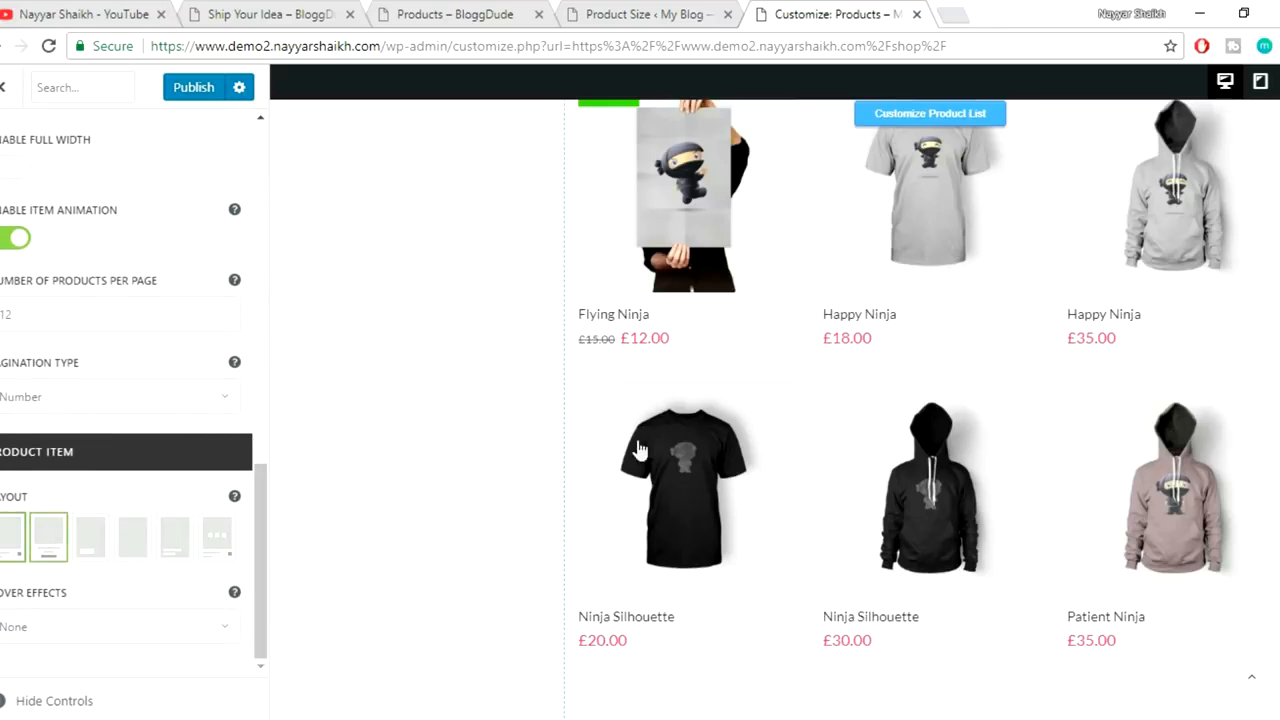
scroll(742, 329, "up", 1)
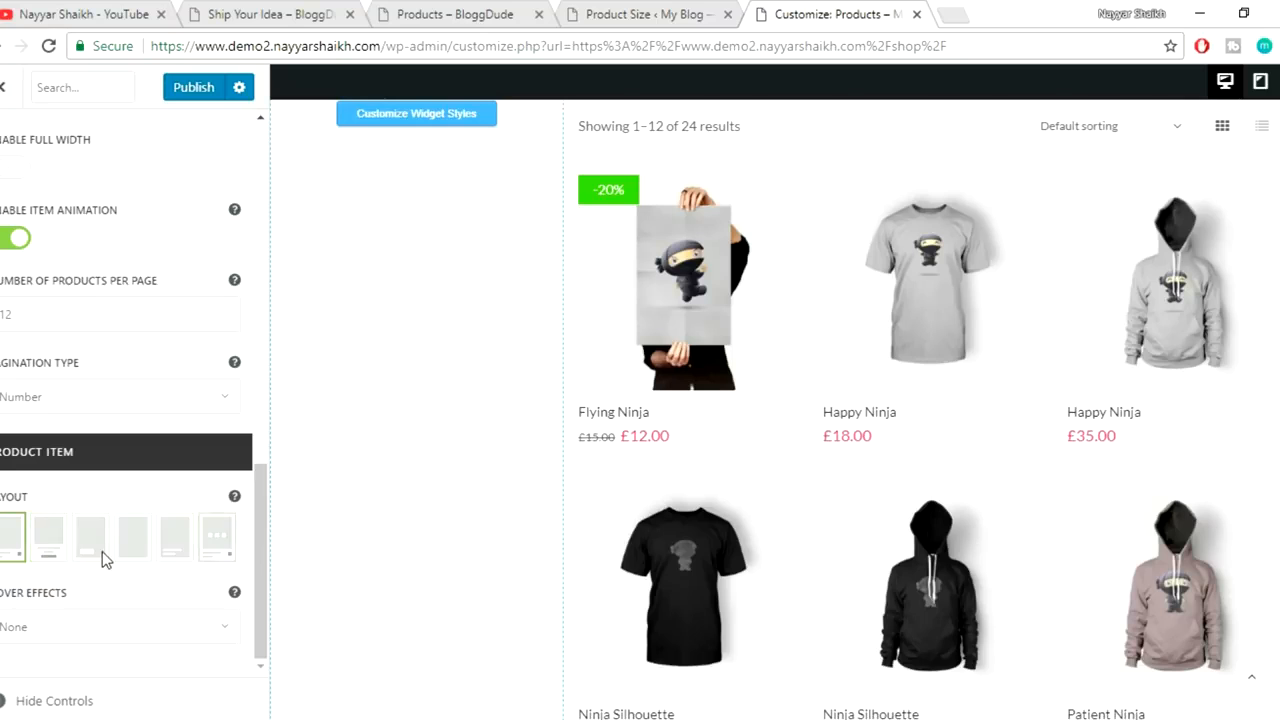
scroll(172, 498, "up", 10)
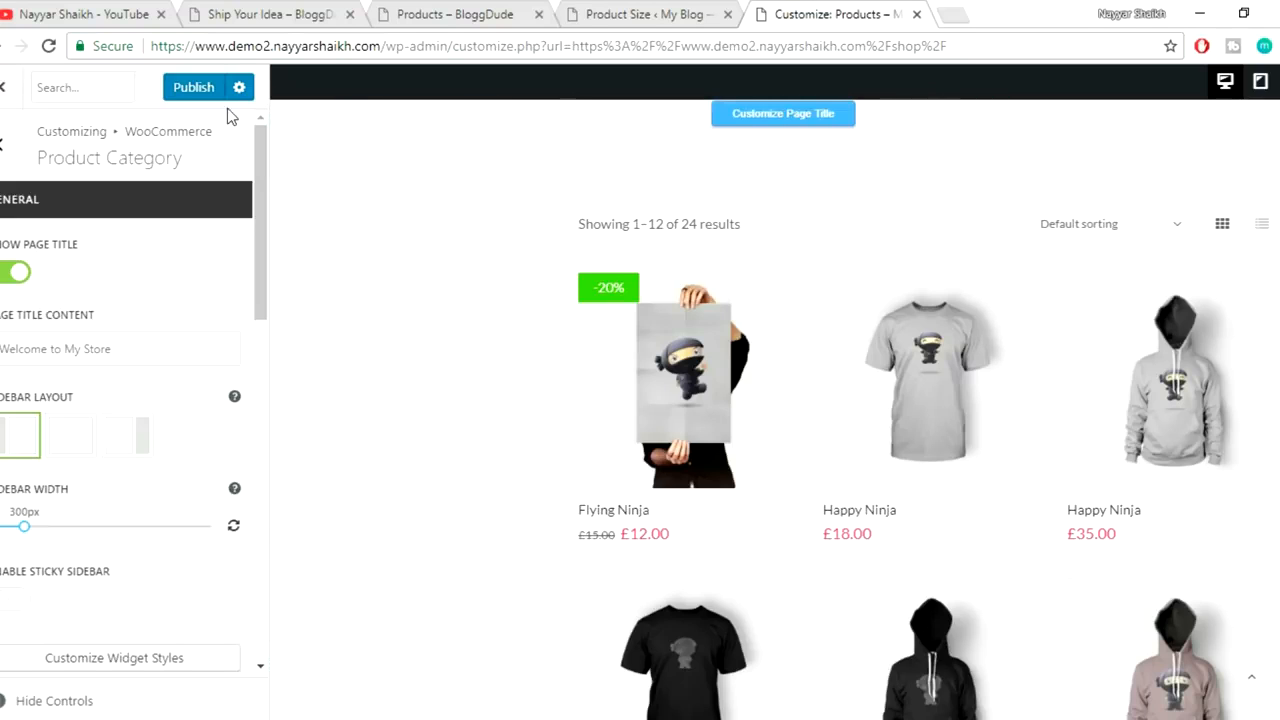
left_click(175, 97)
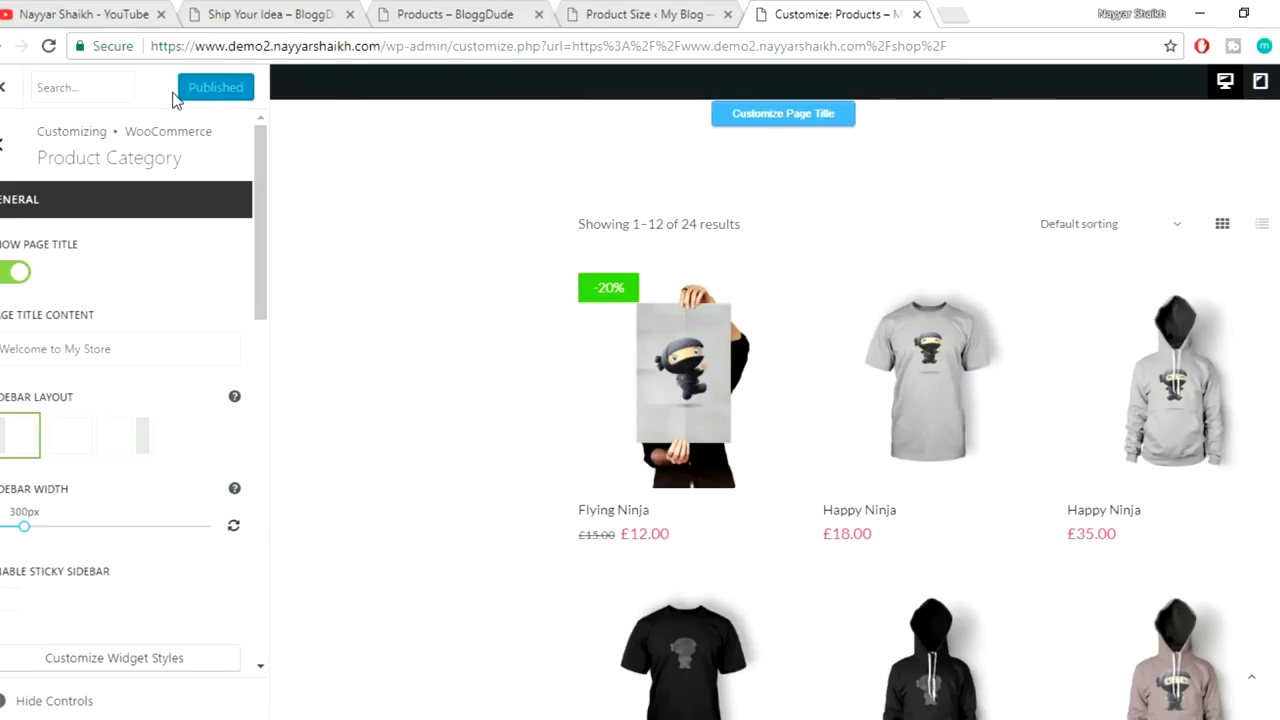
left_click(5, 95)
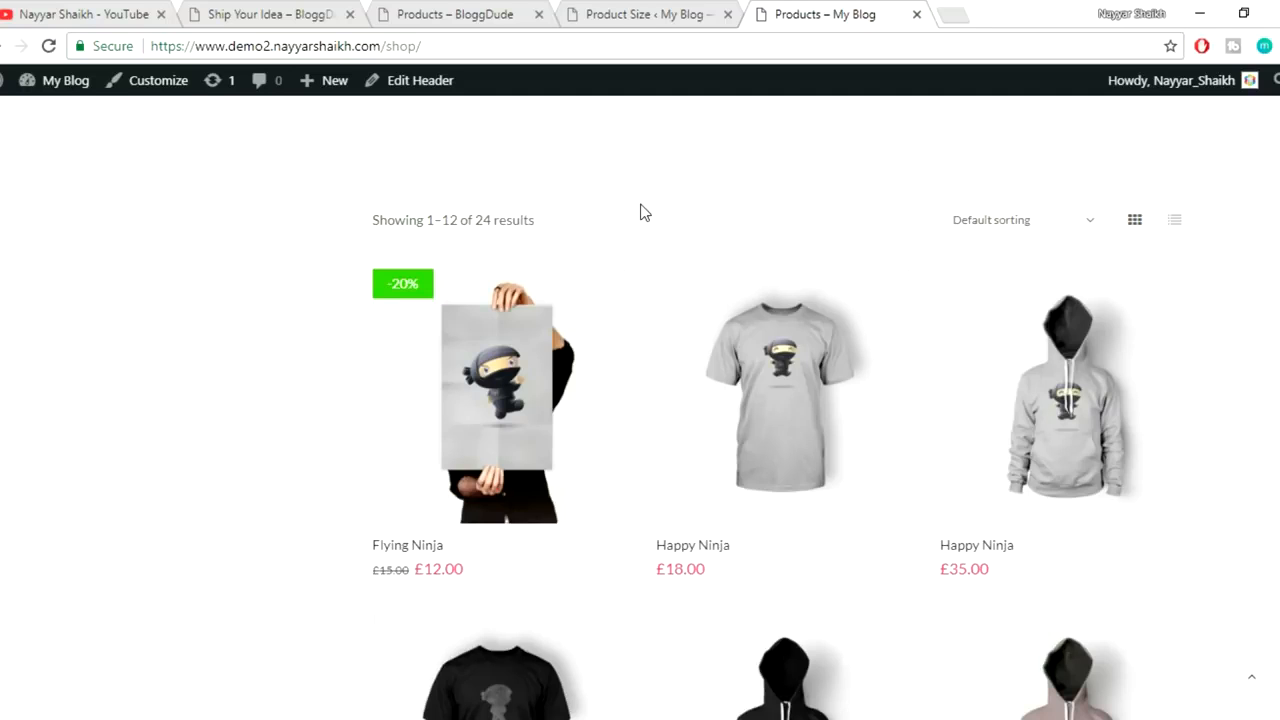
- In the My Blog admin area, open WooCommerce's Products Filter settings
left_click(630, 14)
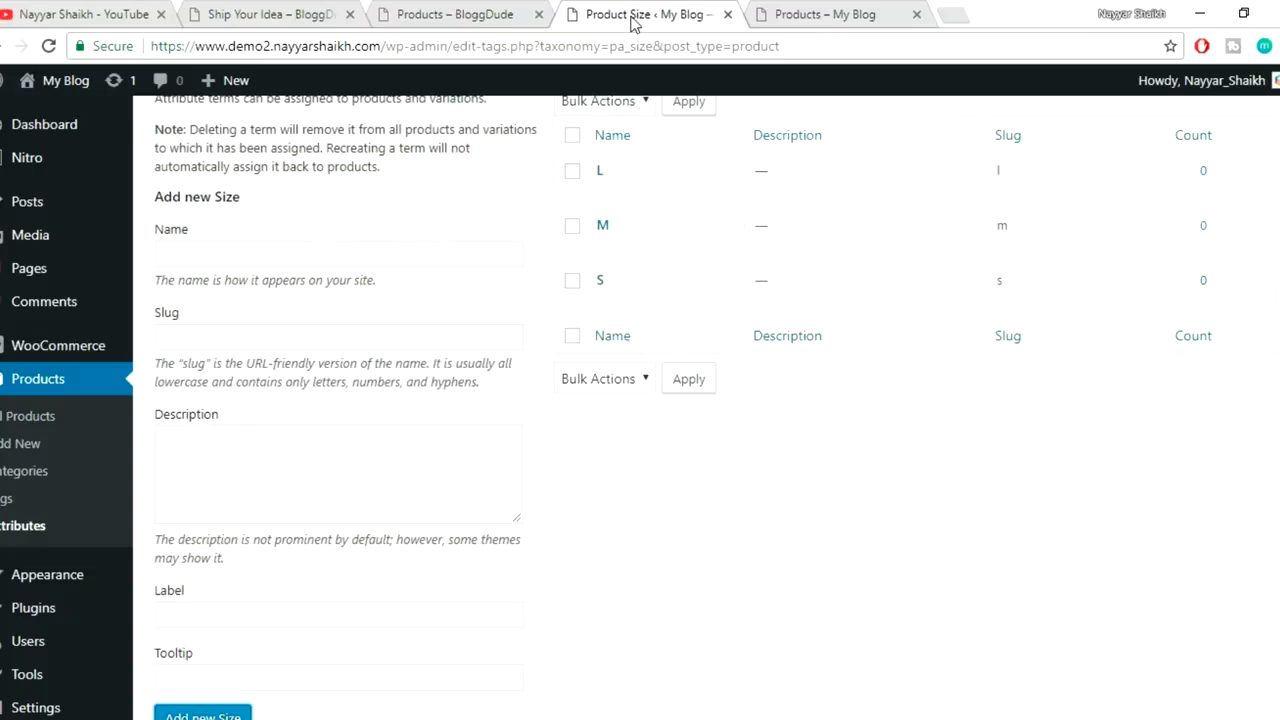
mouse_move(58, 355)
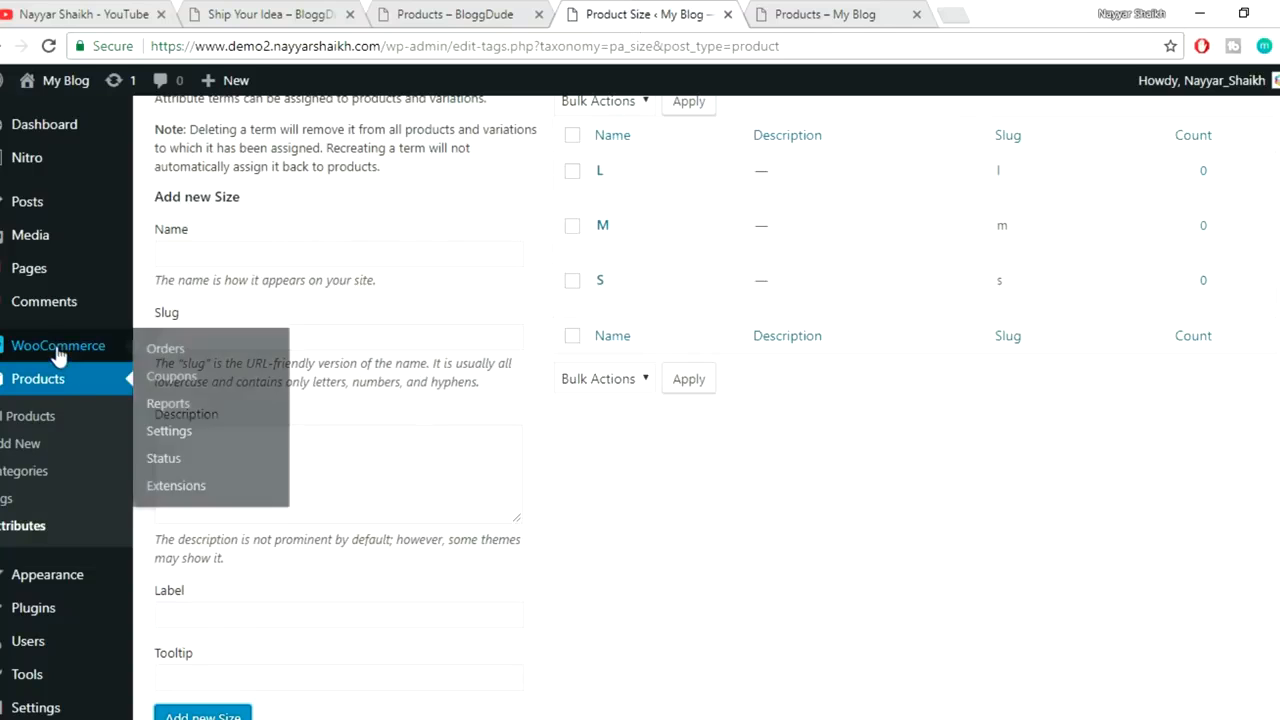
left_click(162, 441)
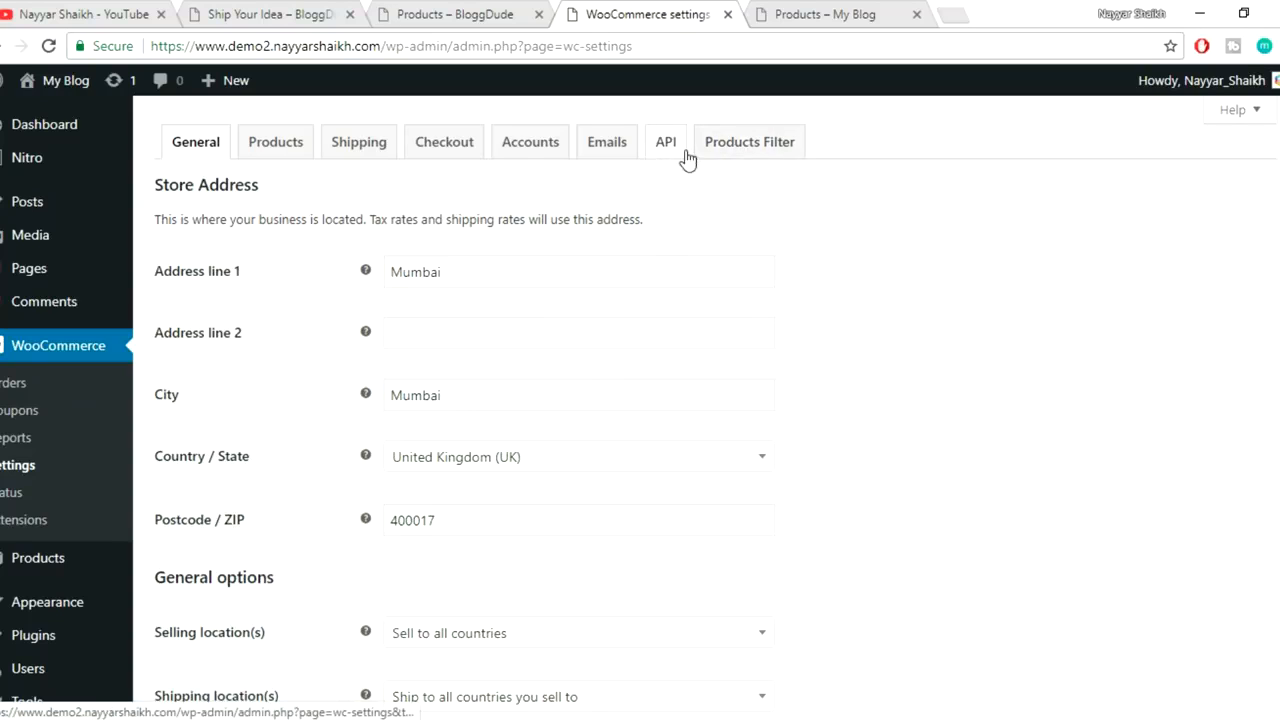
left_click(745, 148)
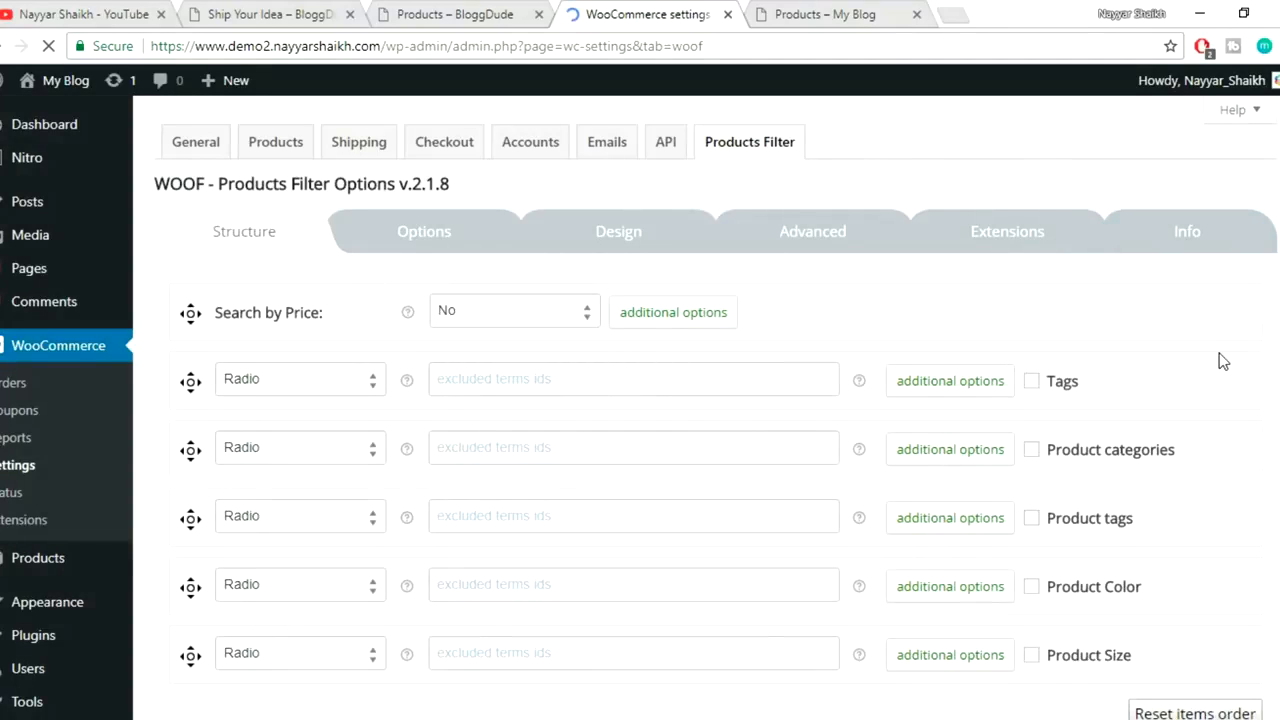
scroll(1232, 337, "down", 1)
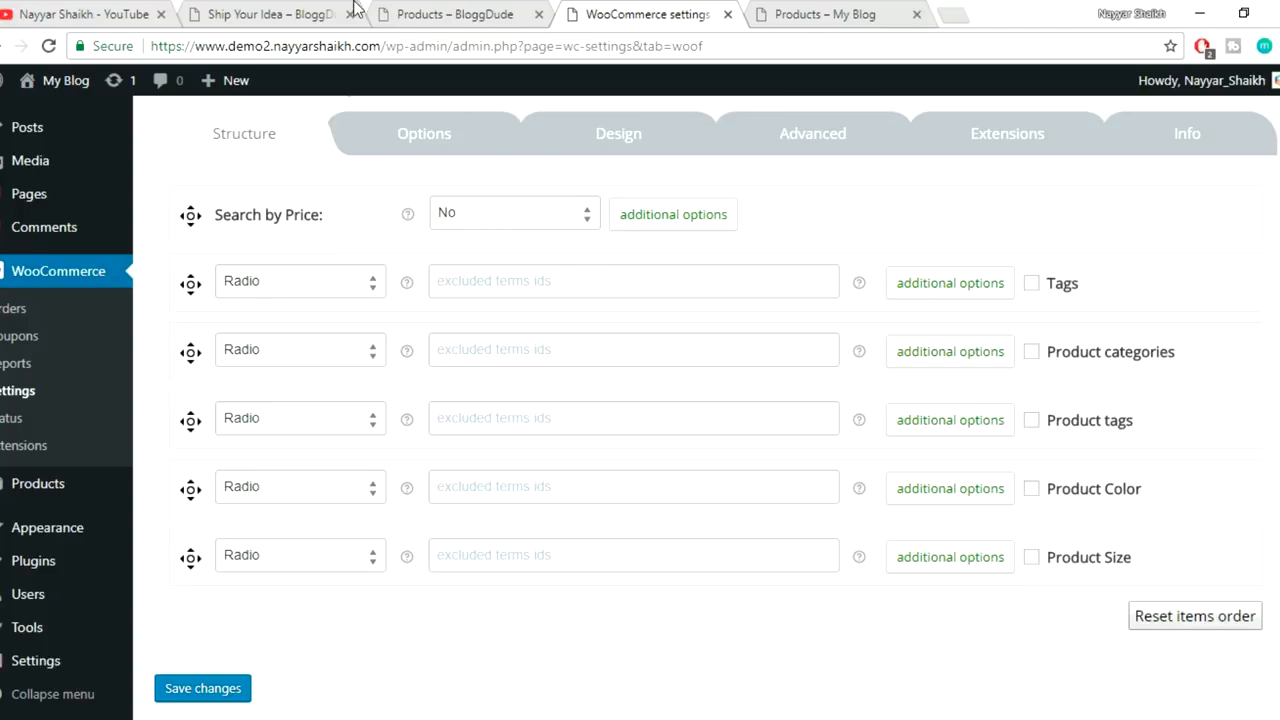
- Check the Filter by Price section on the BloggDude demo shop page
left_click(462, 12)
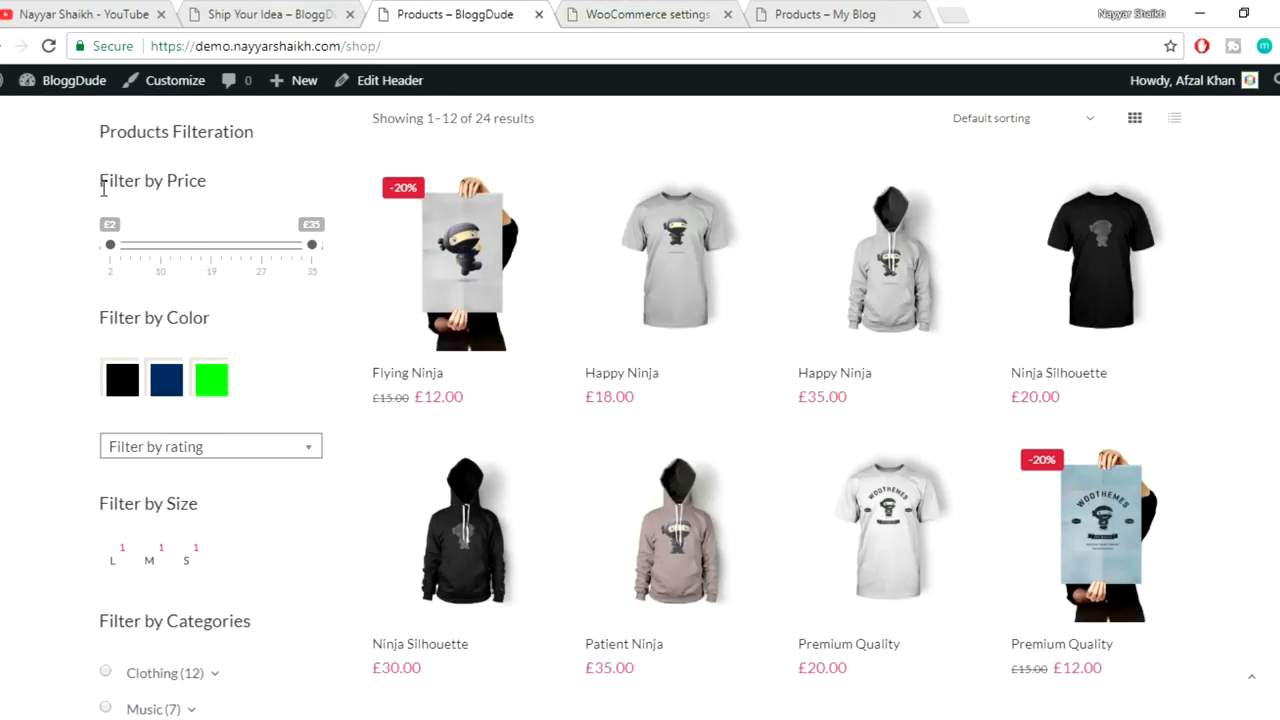
left_click_drag(103, 189, 272, 196)
left_click(272, 196)
- Set Search by Price to "As woo range-slider" in the My Blog Products Filter options and save the changes
left_click(614, 16)
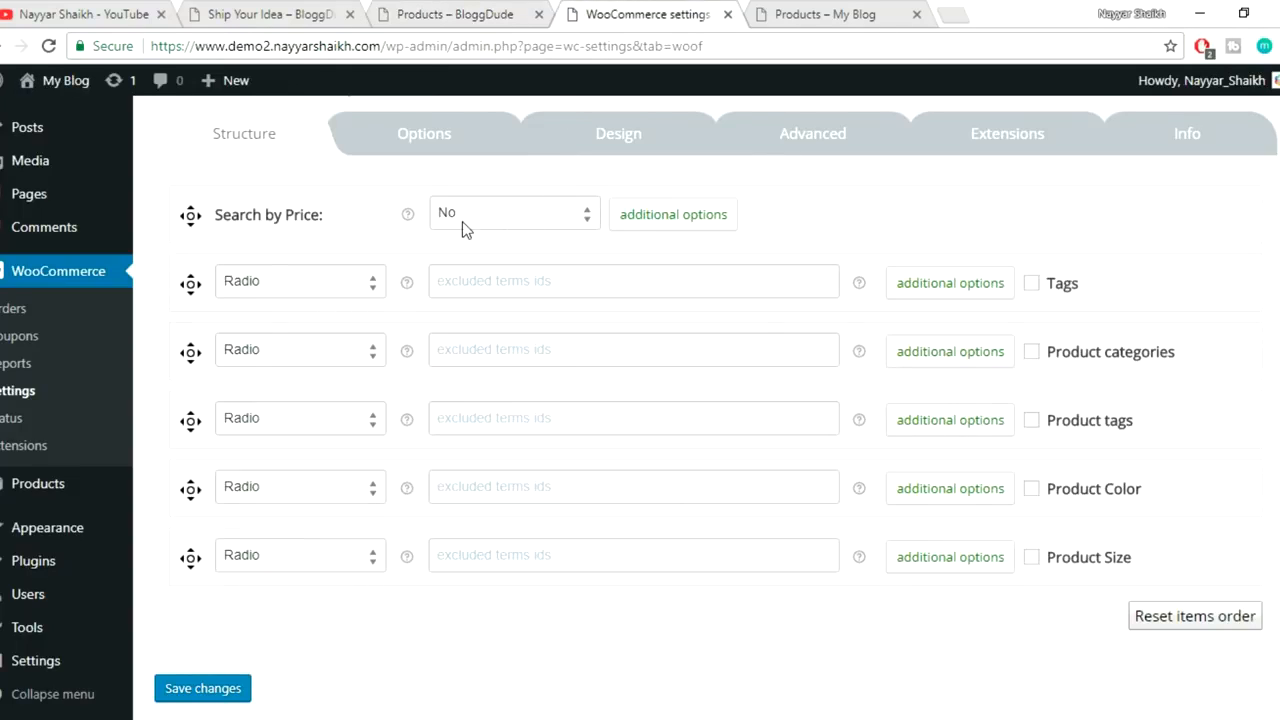
left_click(508, 215)
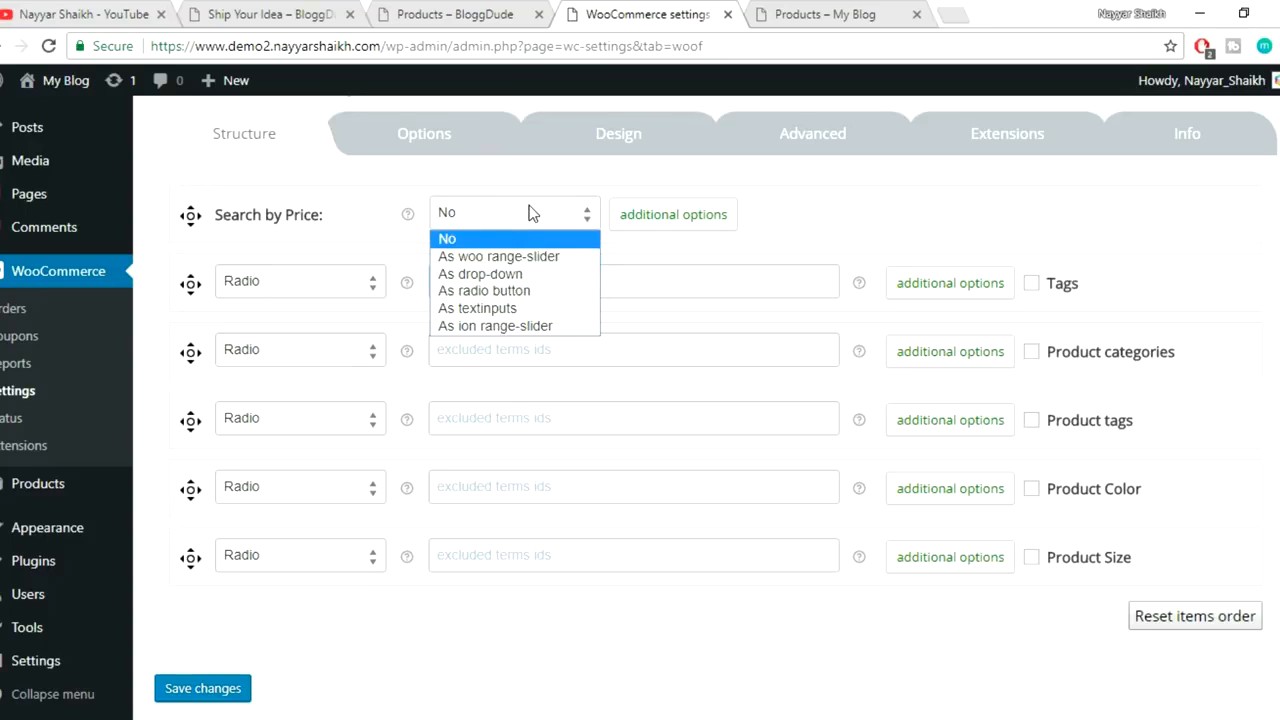
left_click(488, 264)
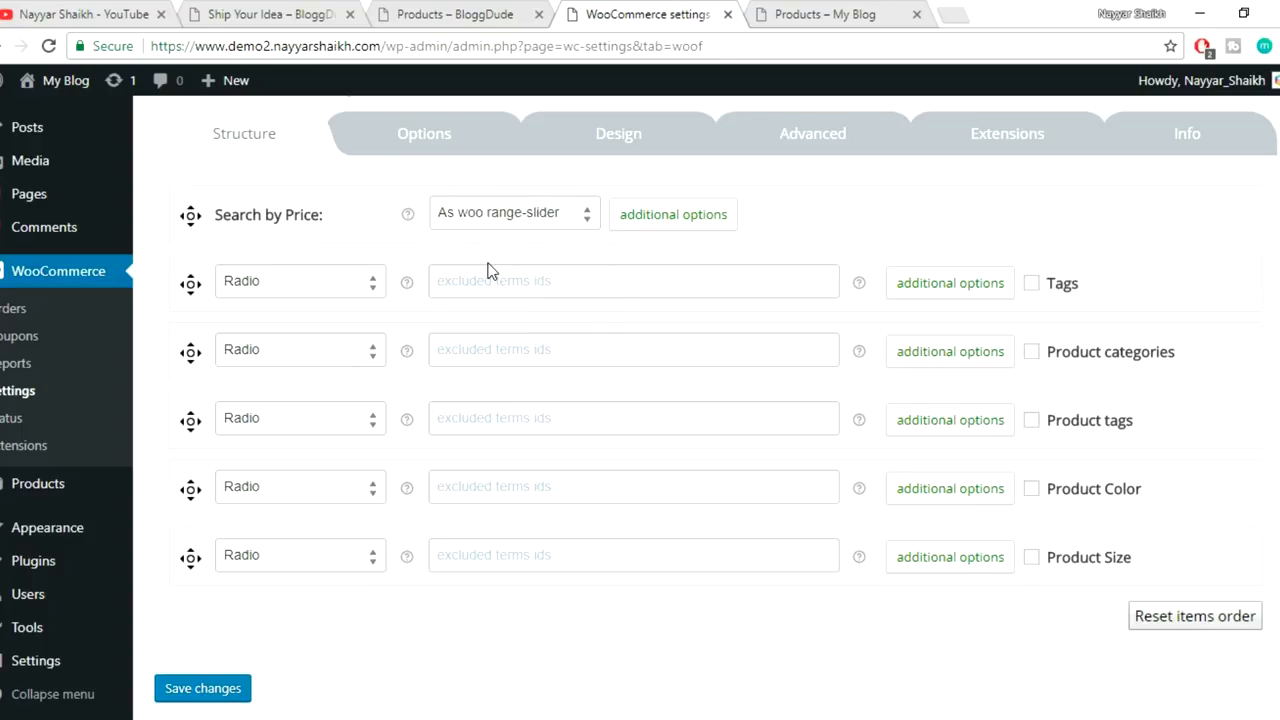
left_click(195, 692)
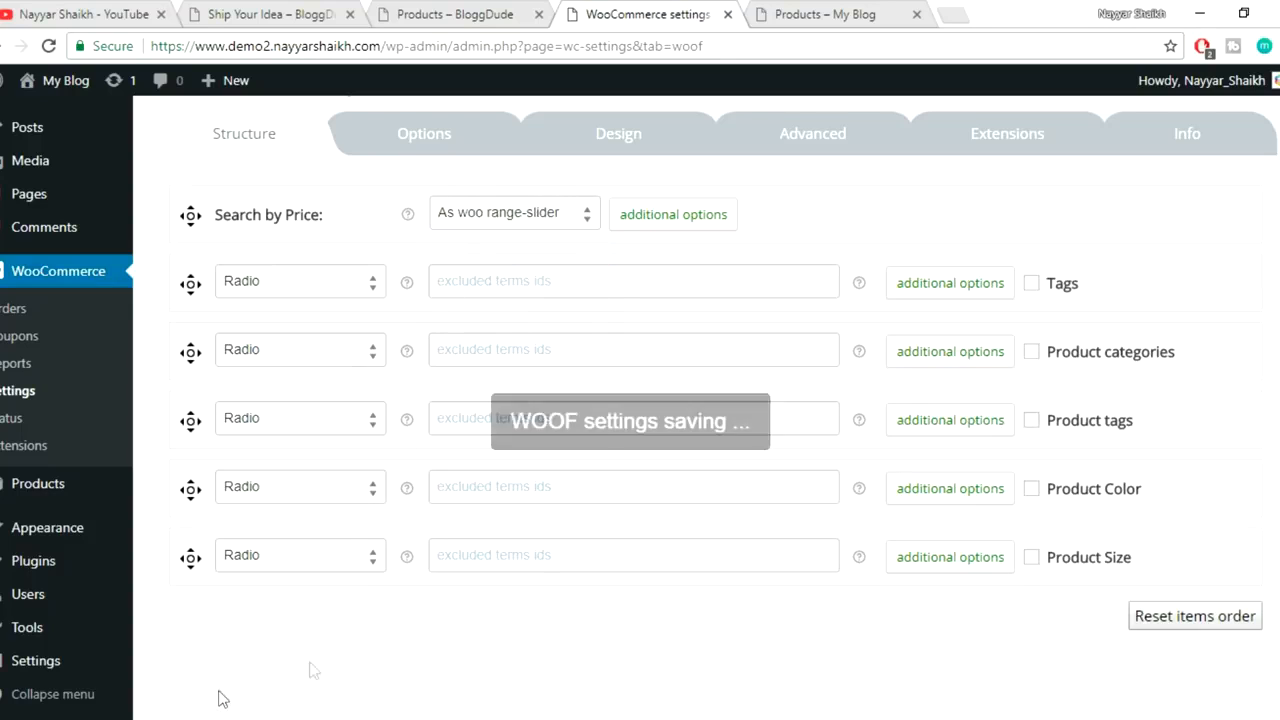
- Reload the My Blog shop page and check whether its sidebar shows the price filter, comparing with the saved filter settings
left_click(812, 26)
left_click(799, 46)
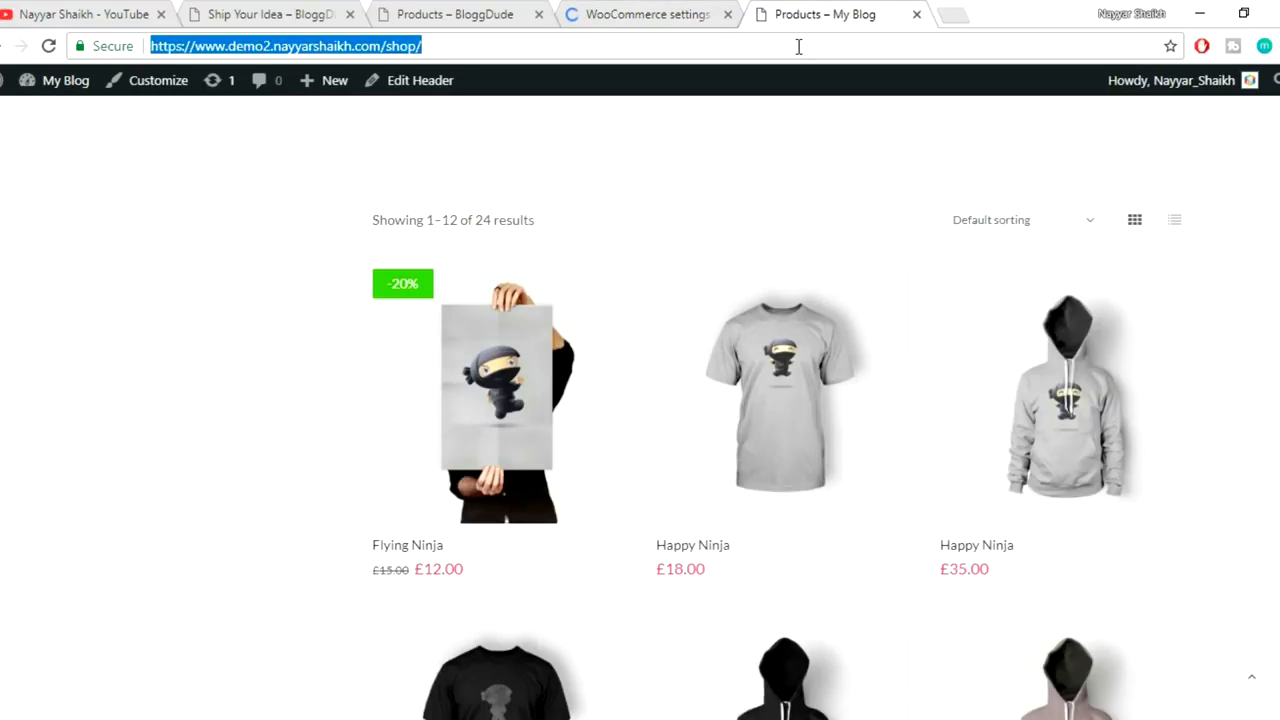
key("Return")
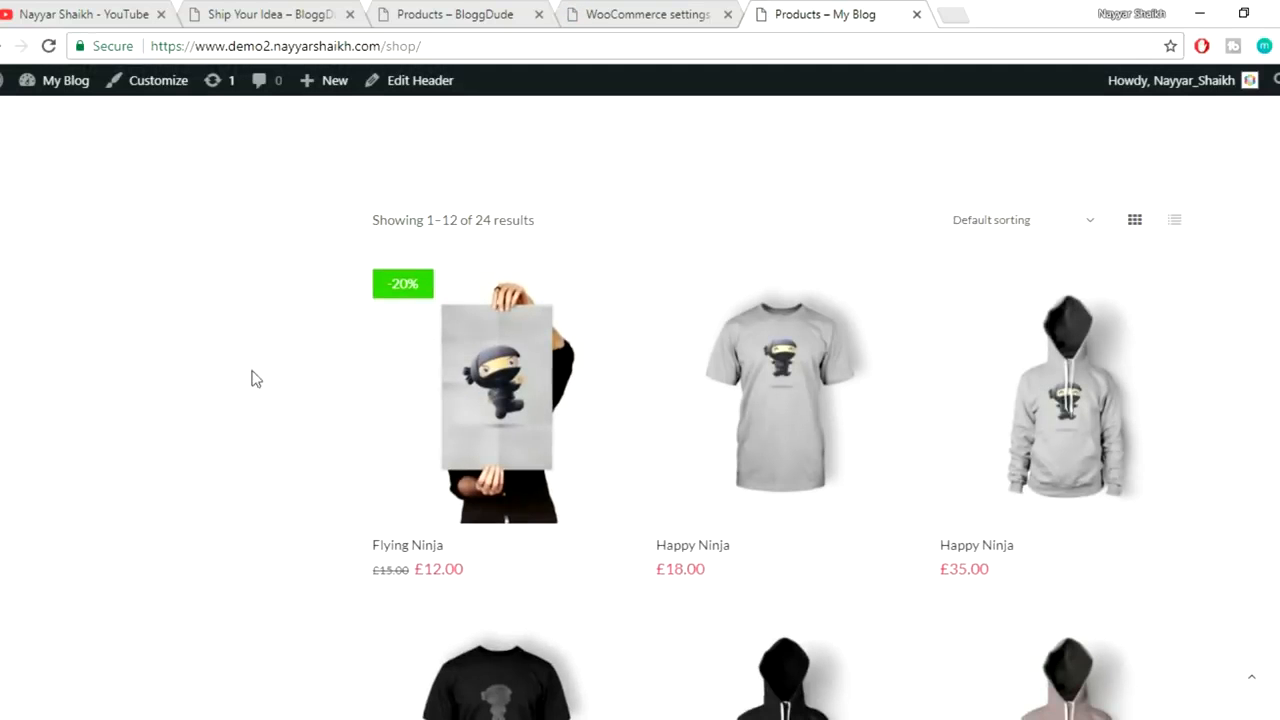
left_click(648, 14)
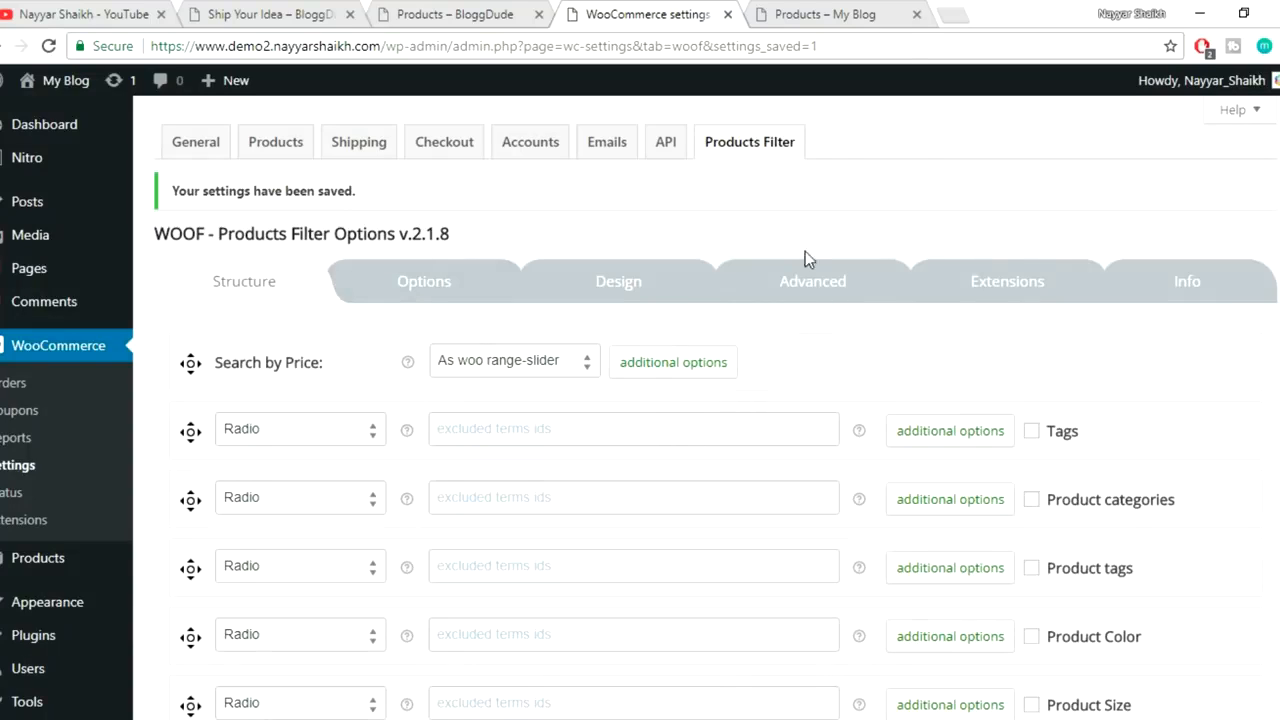
left_click(853, 13)
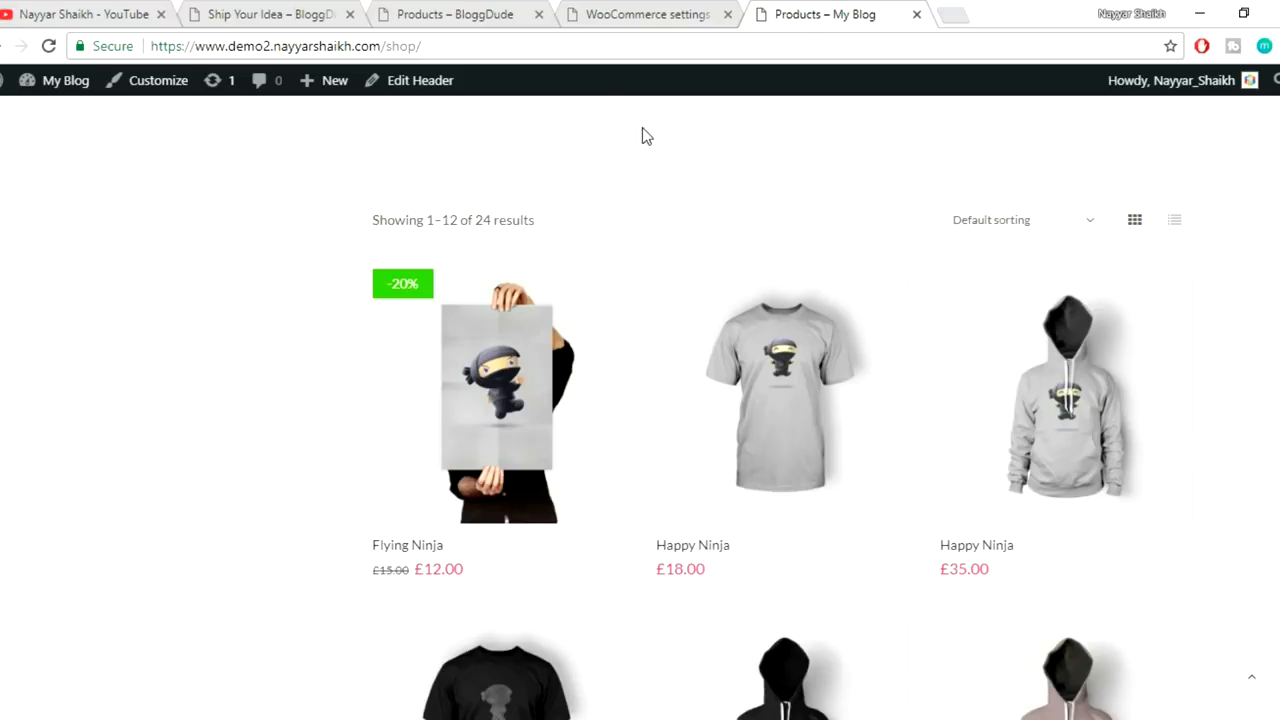
left_click(666, 13)
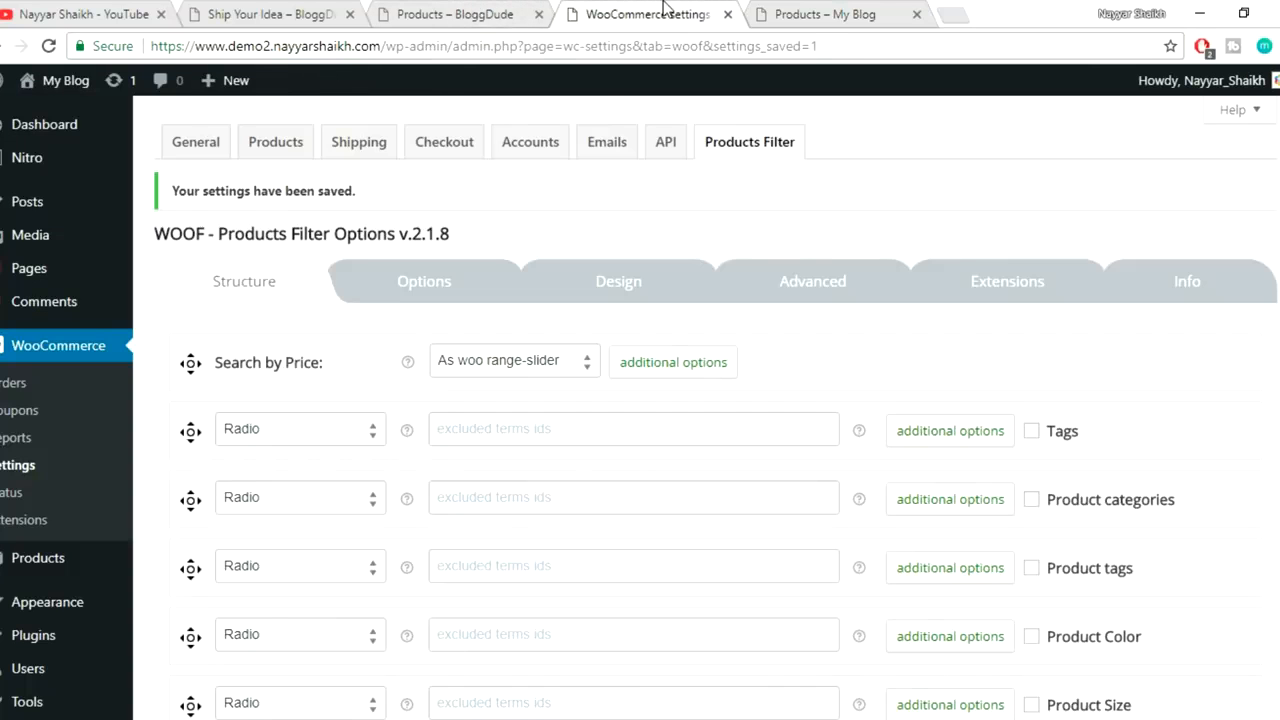
left_click(408, 10)
left_click(598, 12)
- Open the My Blog Widgets admin page in a new tab and glance at the shop page's sidebar area
scroll(79, 493, "down", 1)
mouse_move(70, 537)
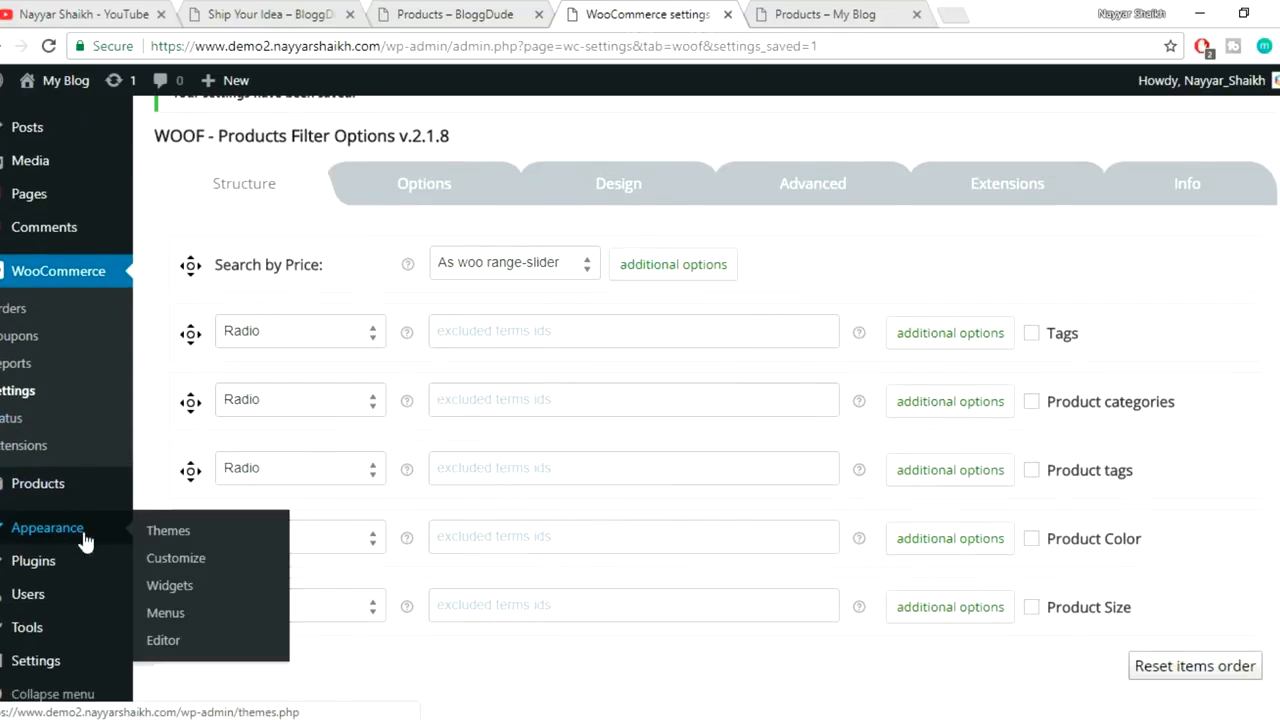
right_click(181, 598)
left_click(279, 418)
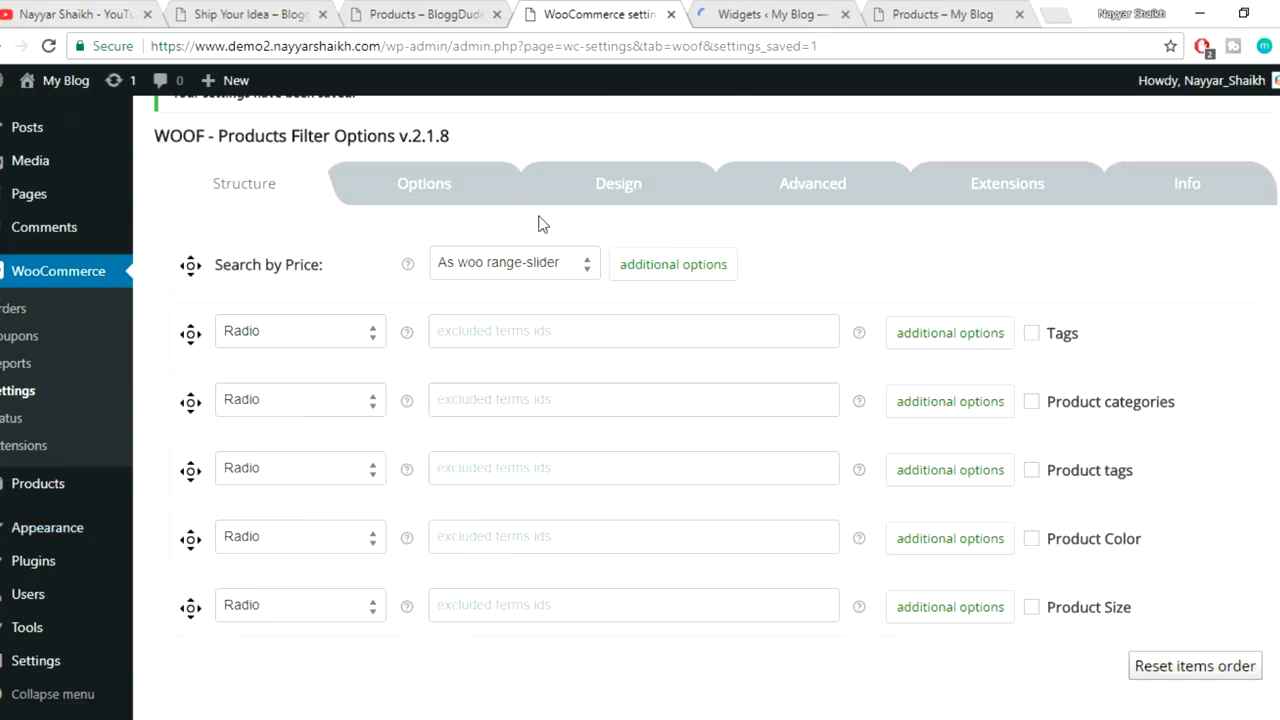
left_click(741, 20)
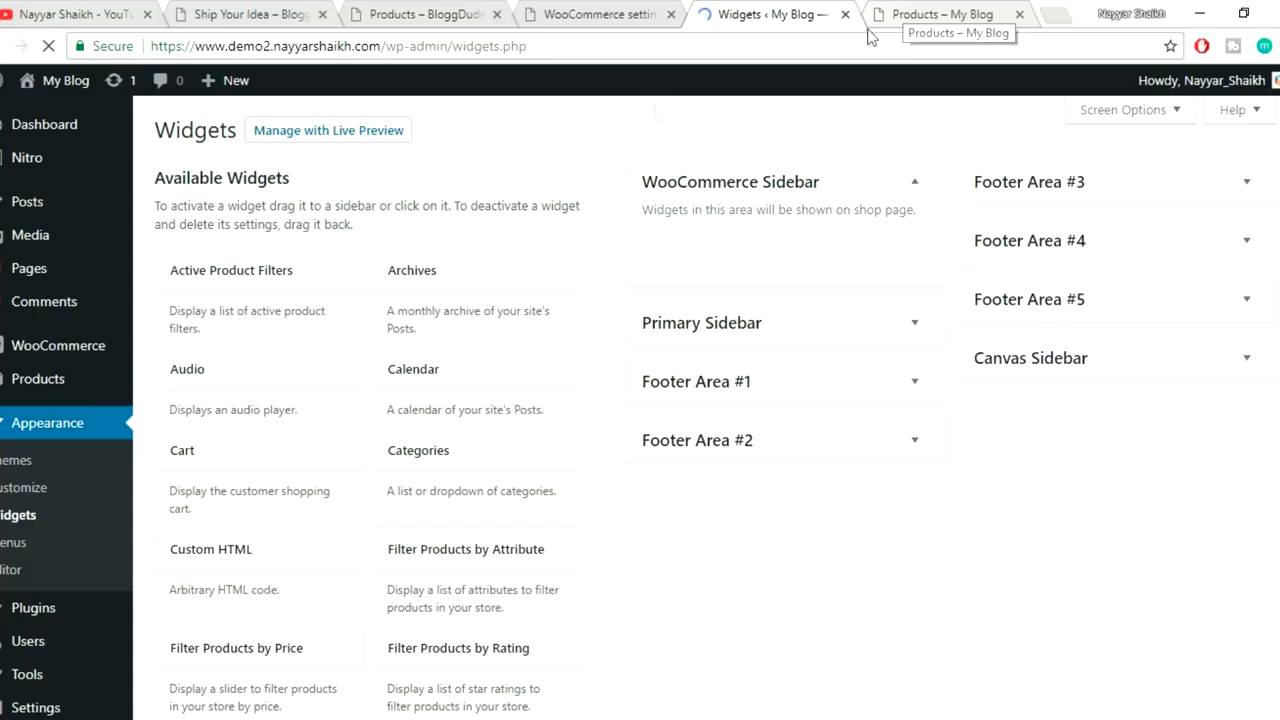
left_click(928, 12)
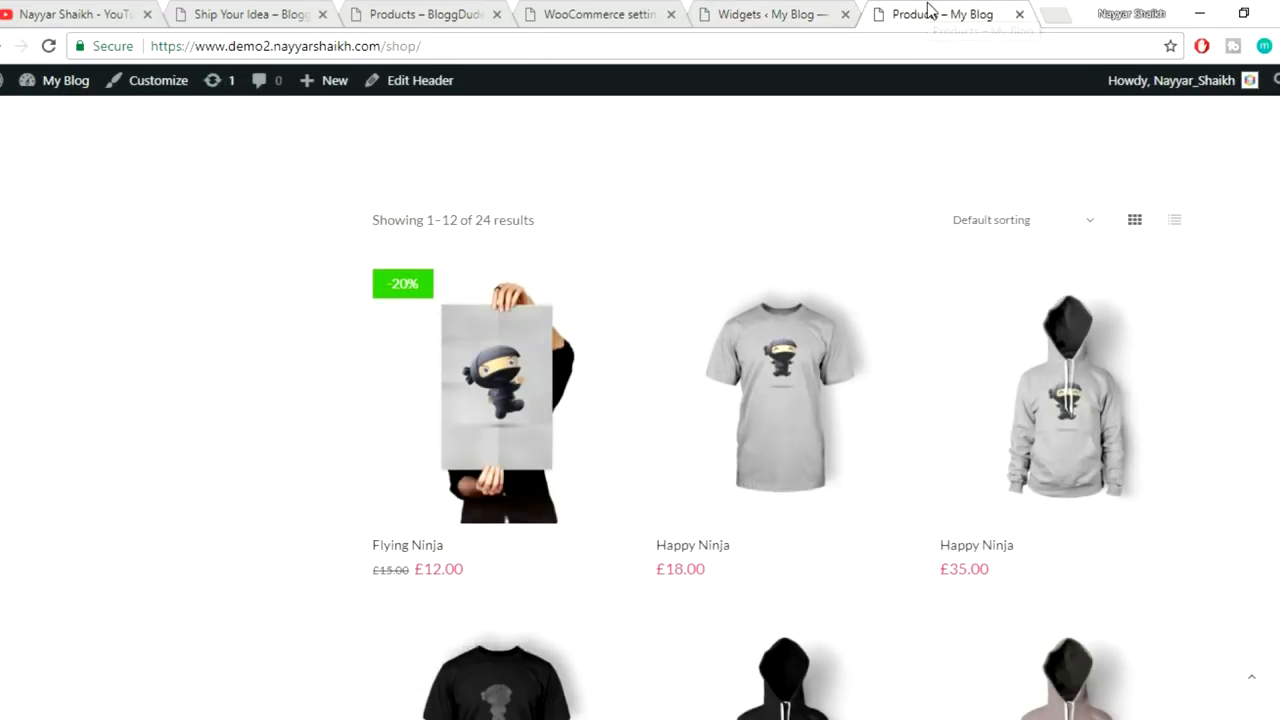
left_click(780, 12)
- Add the WOOF - WooCommerce Products Filter widget to the WooCommerce Sidebar
scroll(570, 500, "down", 1)
scroll(570, 510, "down", 13)
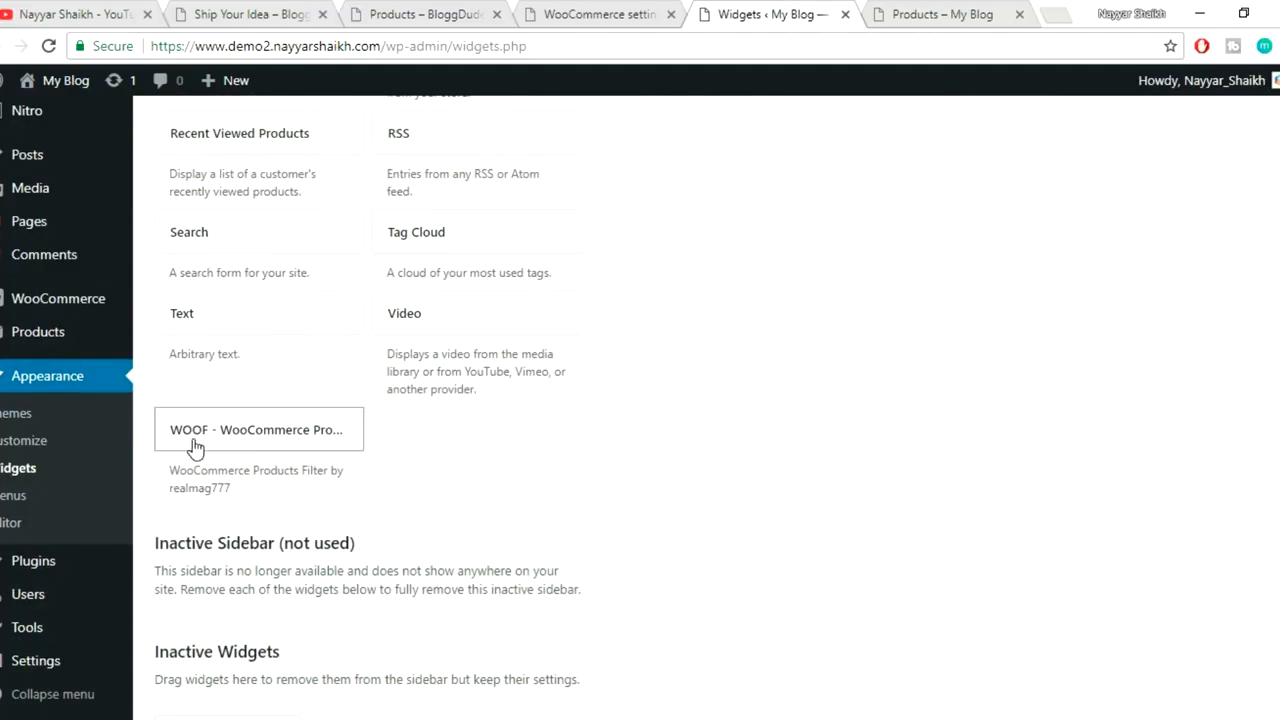
left_click(226, 444)
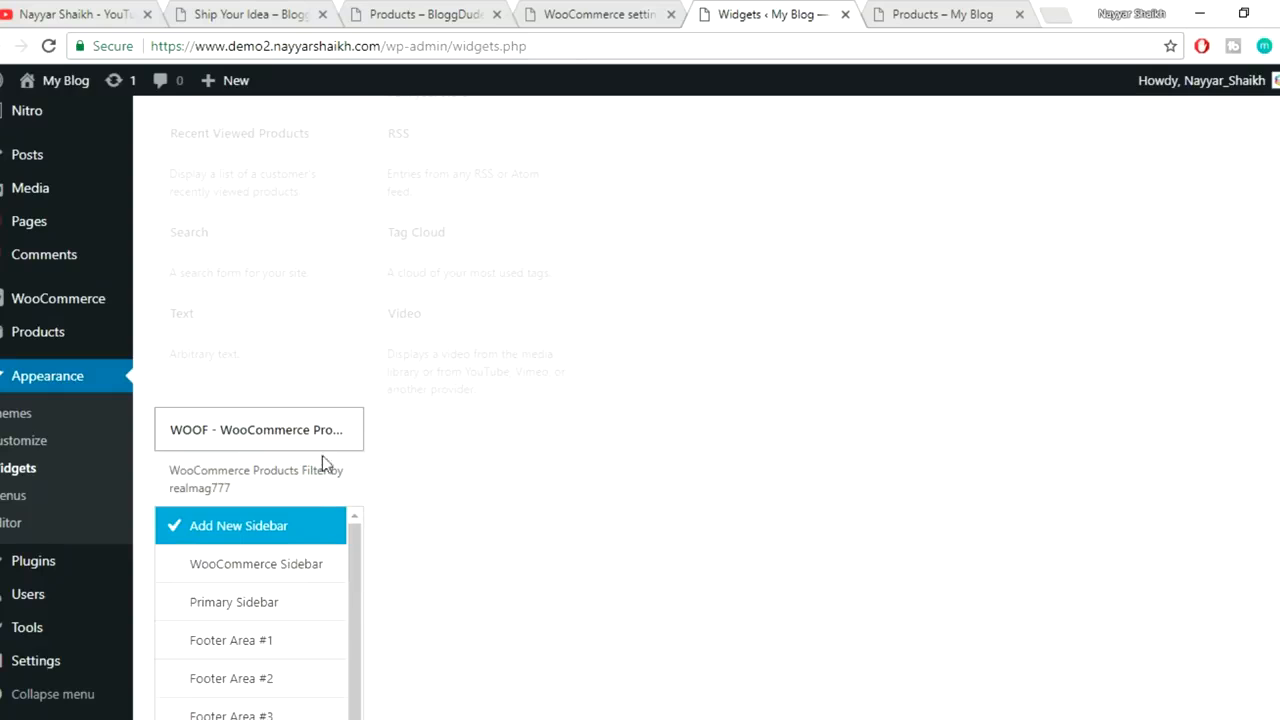
scroll(660, 445, "down", 2)
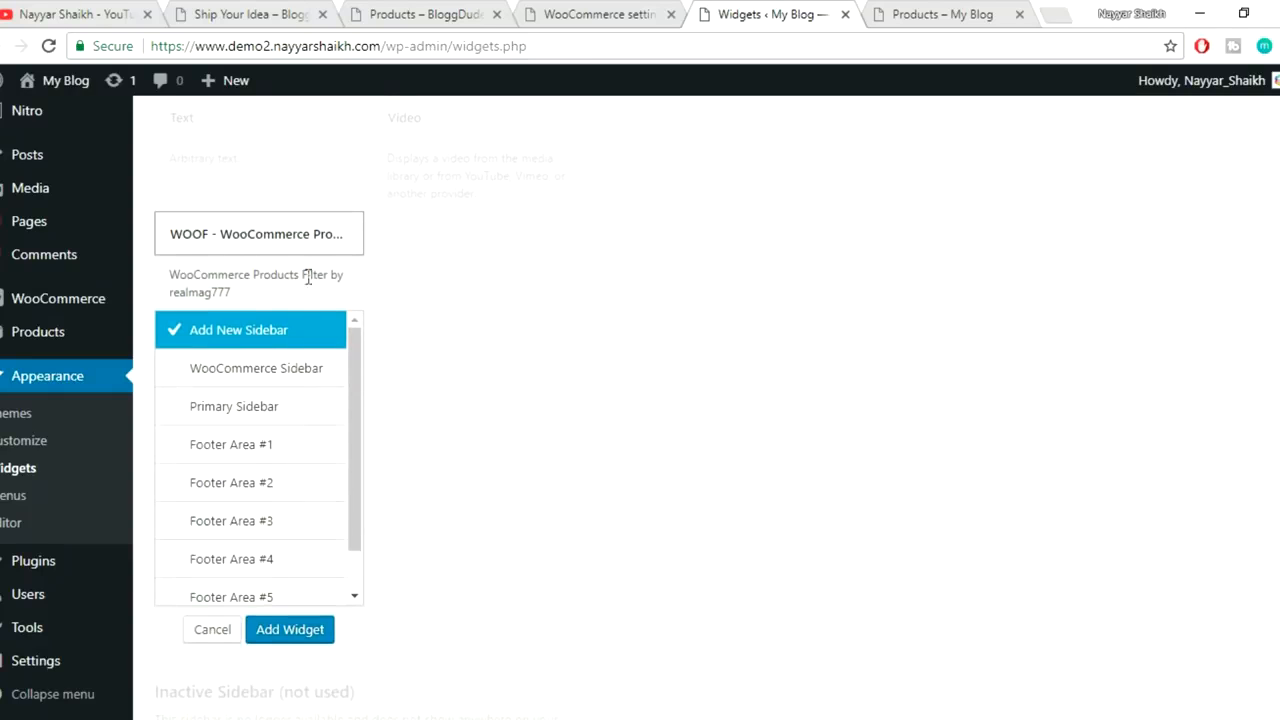
left_click(252, 376)
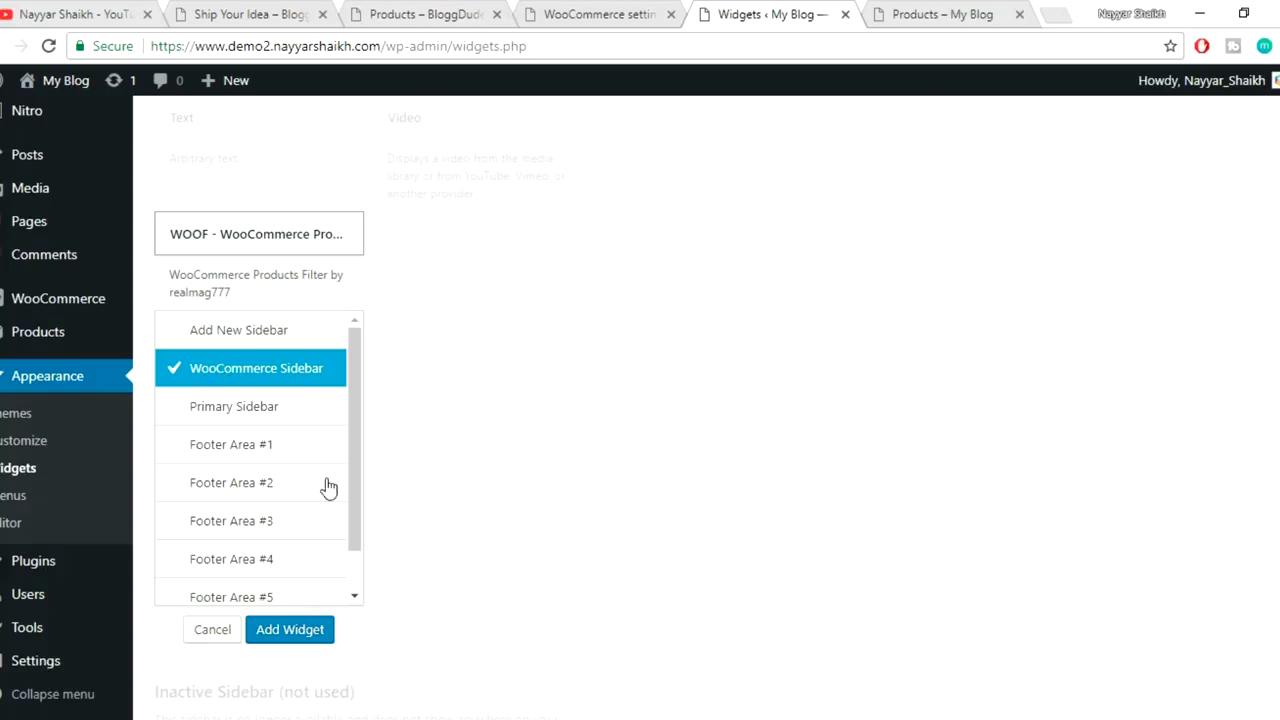
left_click(287, 630)
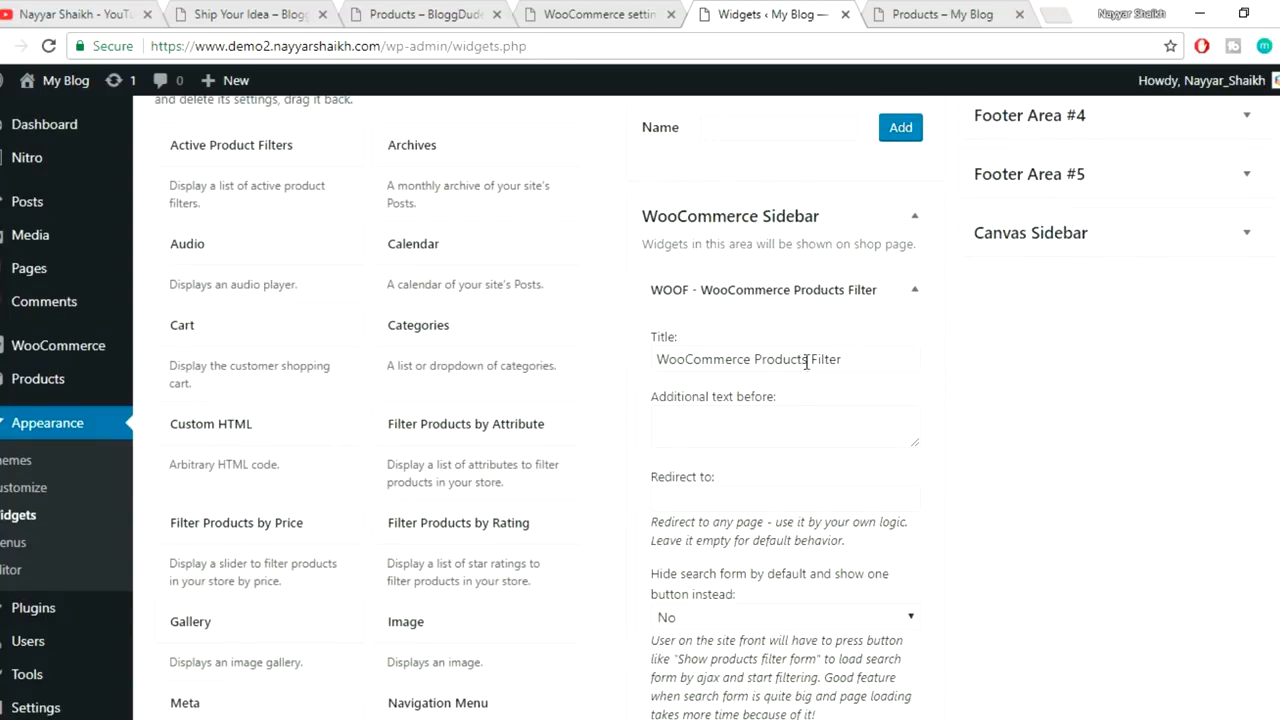
- Shorten the filter widget's title to "Products Filter" and save the widget
left_click_drag(756, 362, 268, 398)
key("BackSpace")
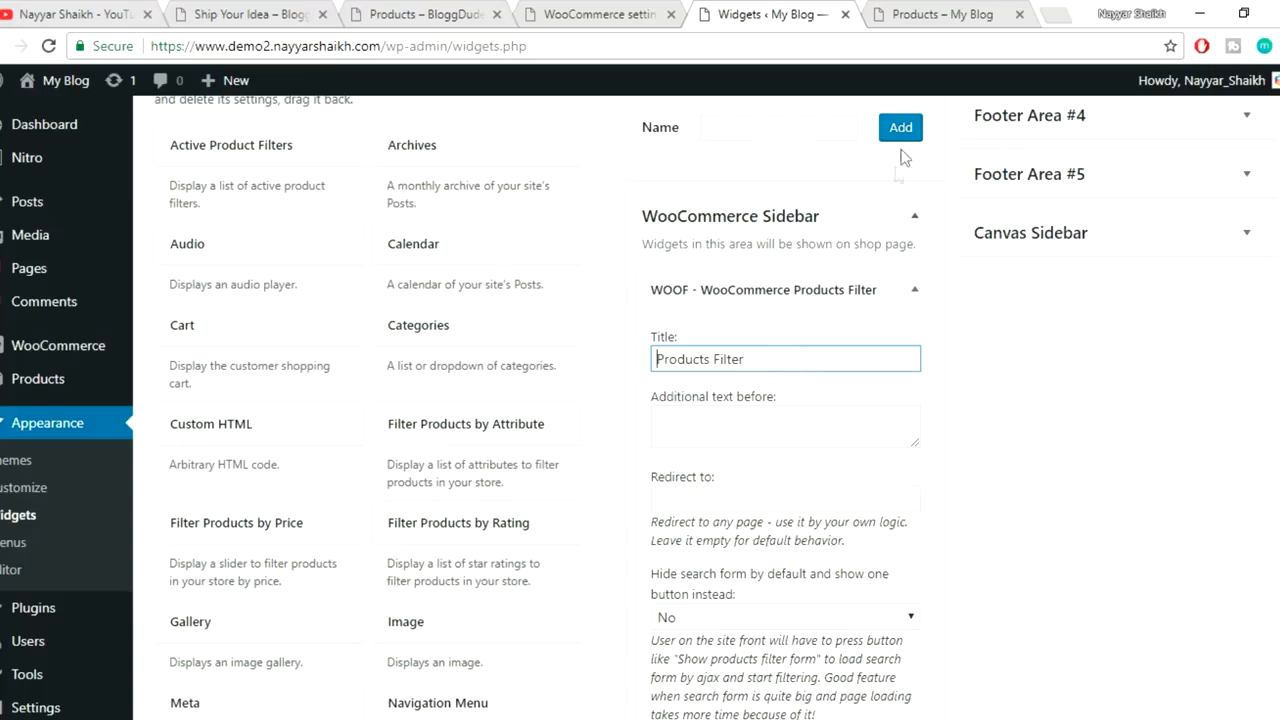
scroll(980, 361, "down", 5)
left_click(893, 560)
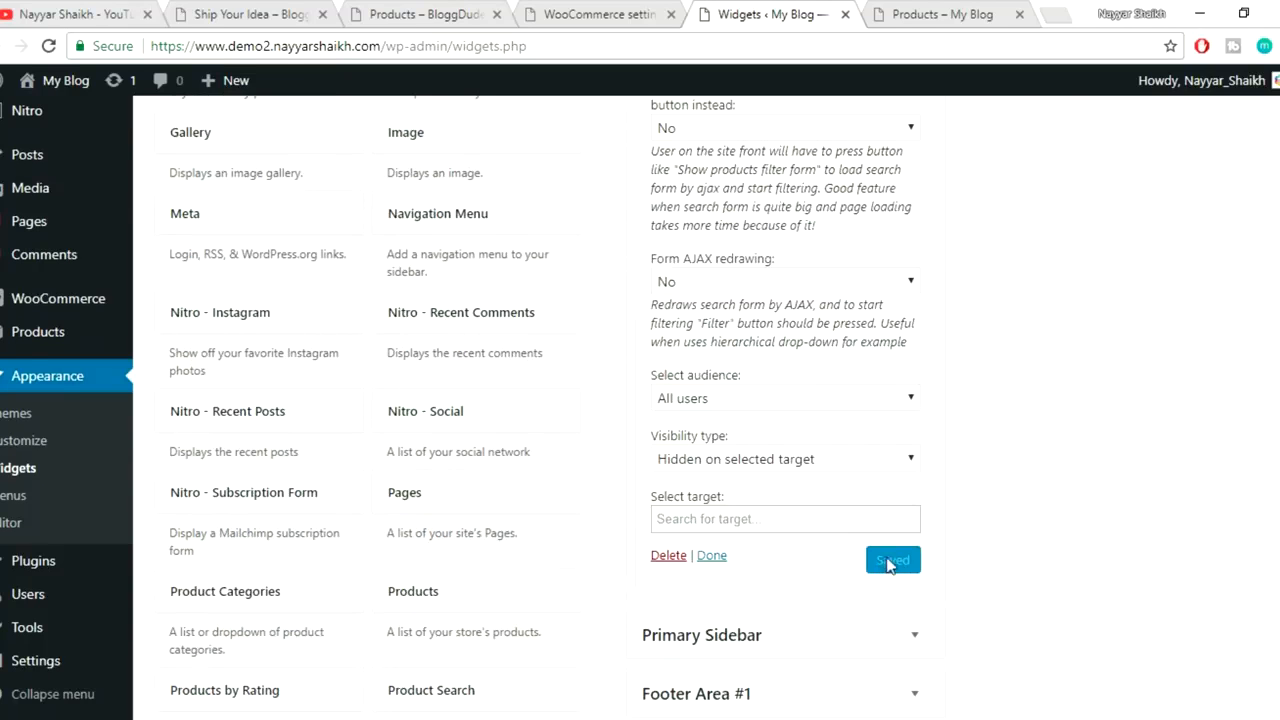
- Reload the My Blog shop page to check the product filter in its sidebar
left_click(947, 12)
left_click(754, 43)
key("Return")
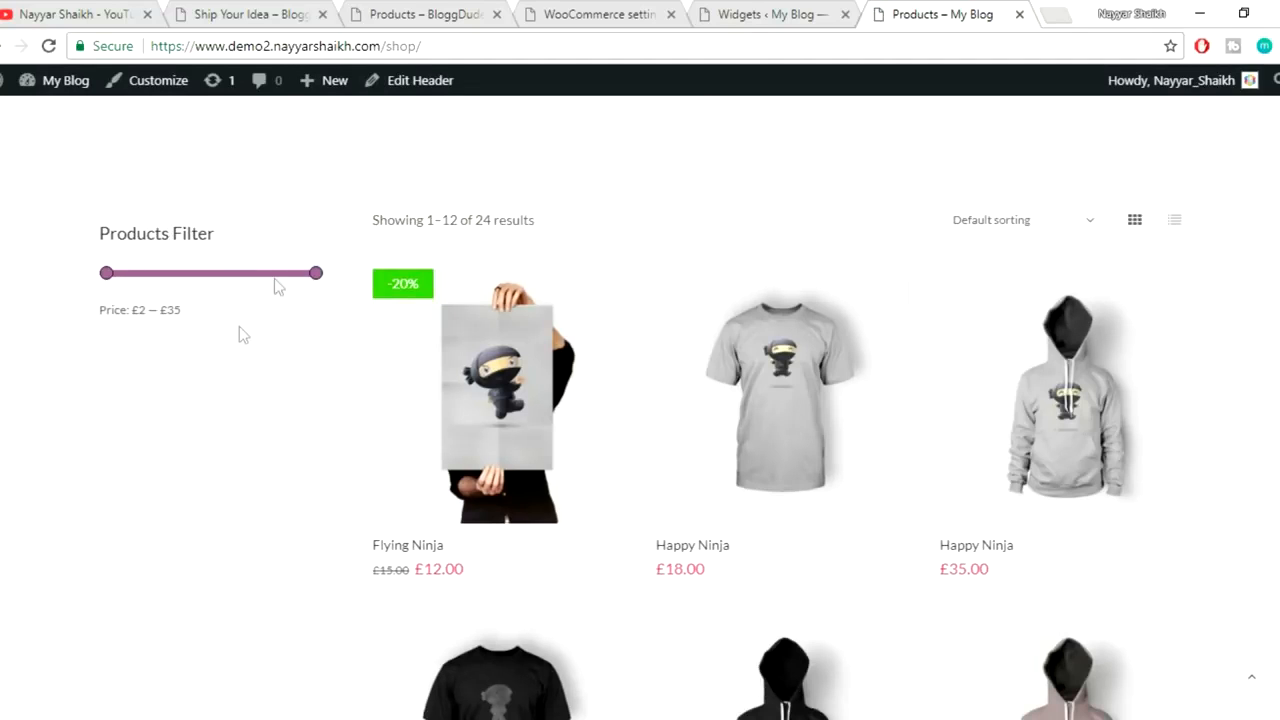
- Close the Widgets page and compare the My Blog shop's price filter with the one in the demo shop
left_click(764, 12)
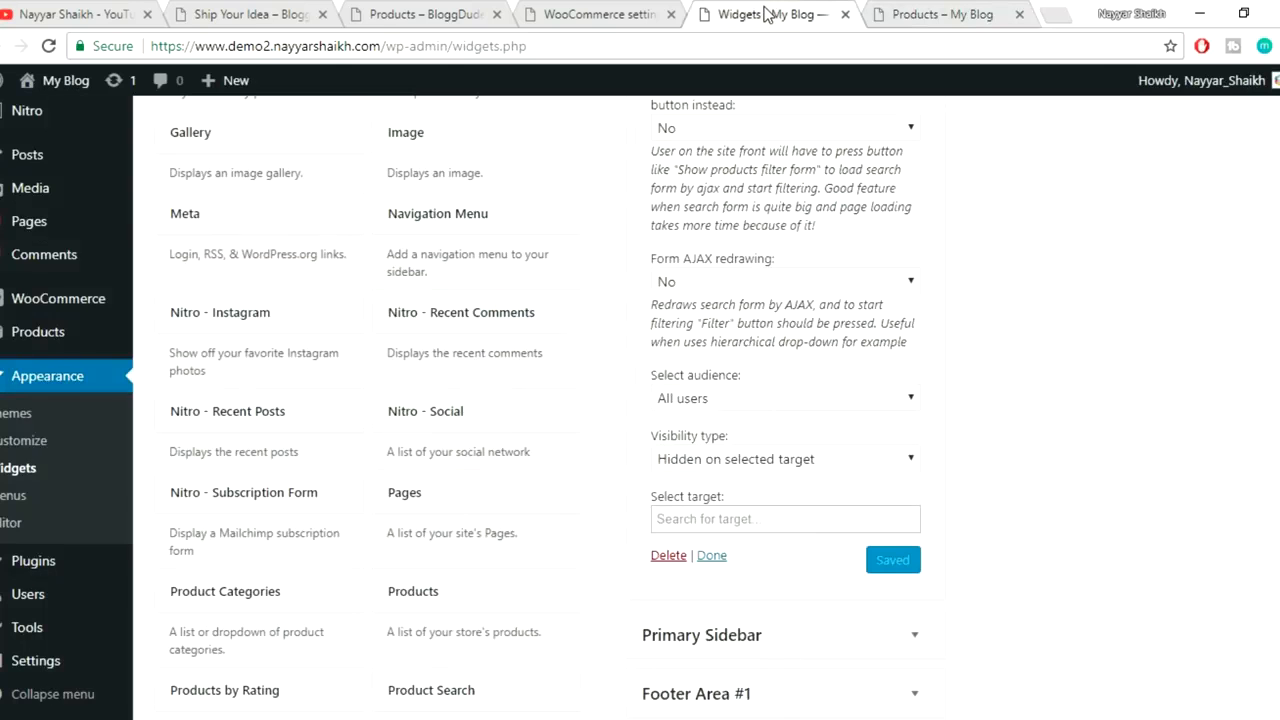
left_click(845, 14)
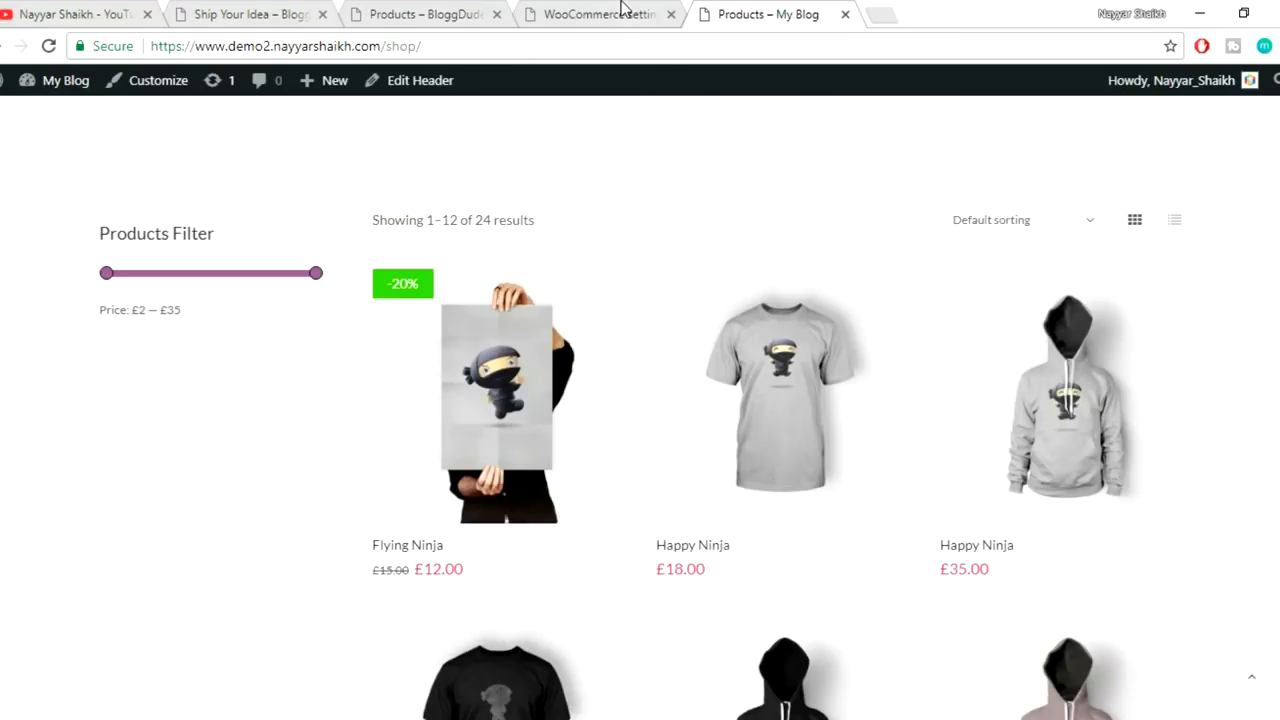
left_click(623, 12)
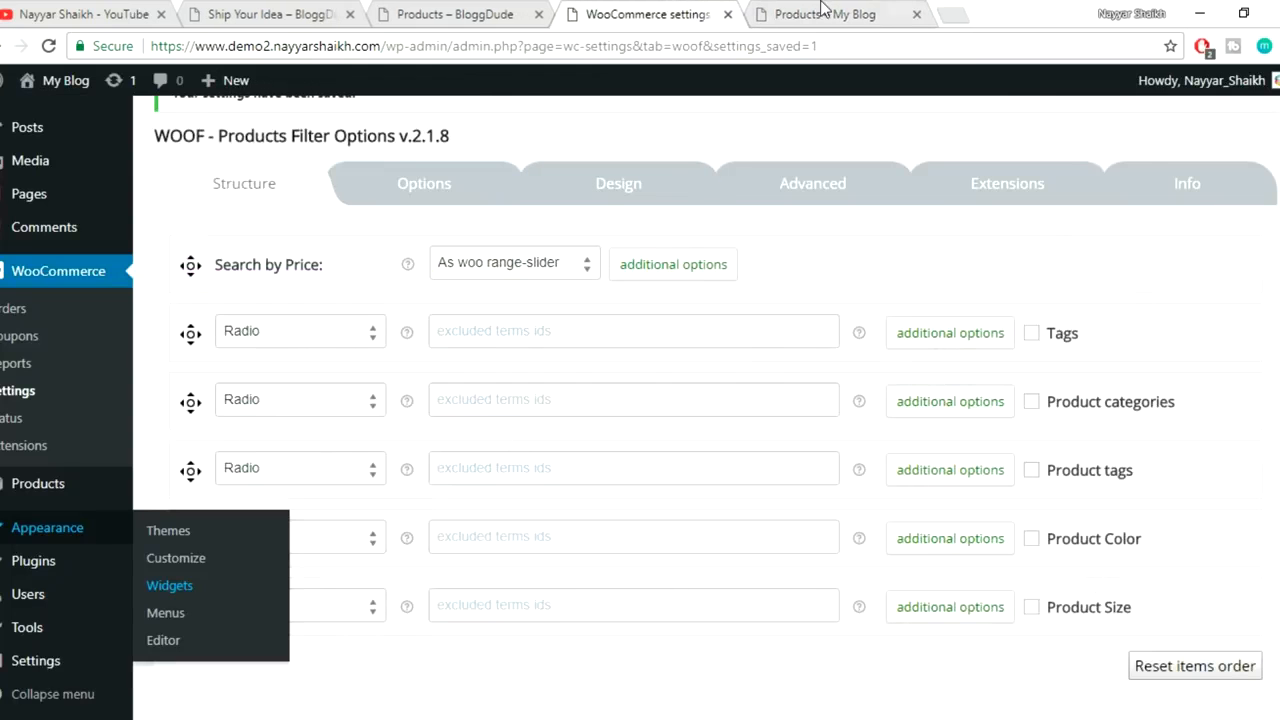
left_click(822, 8)
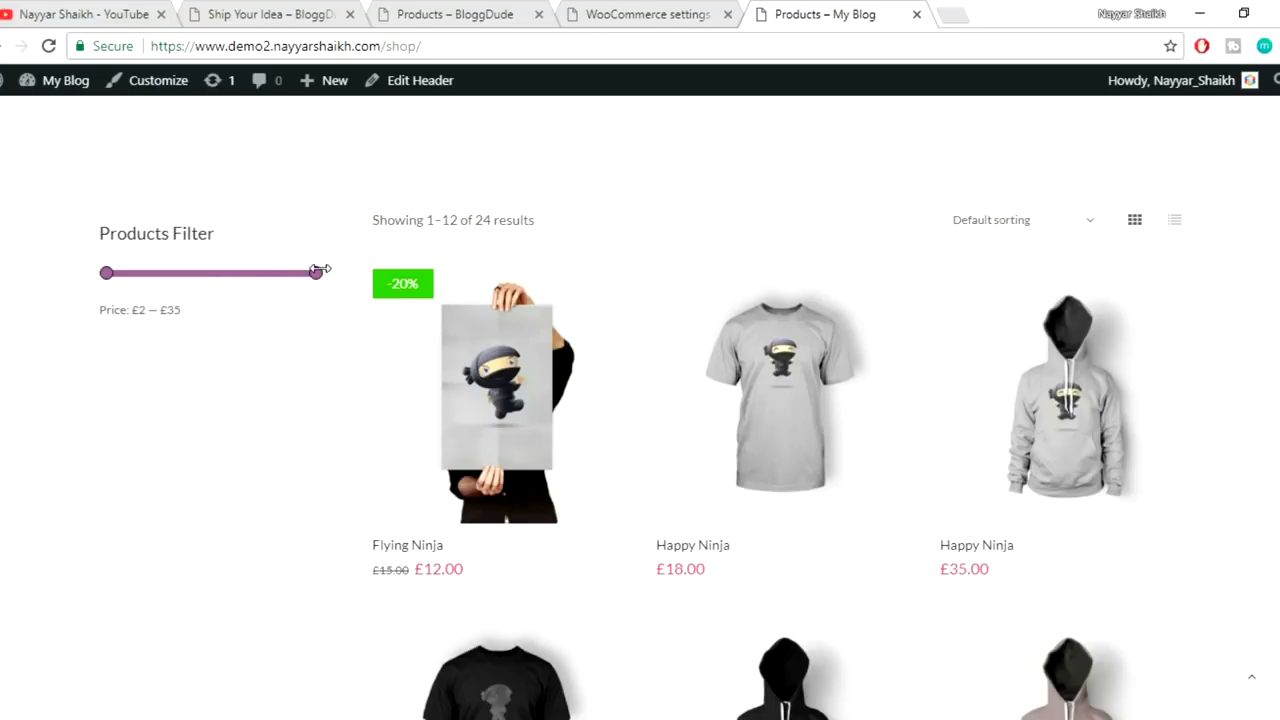
left_click(418, 8)
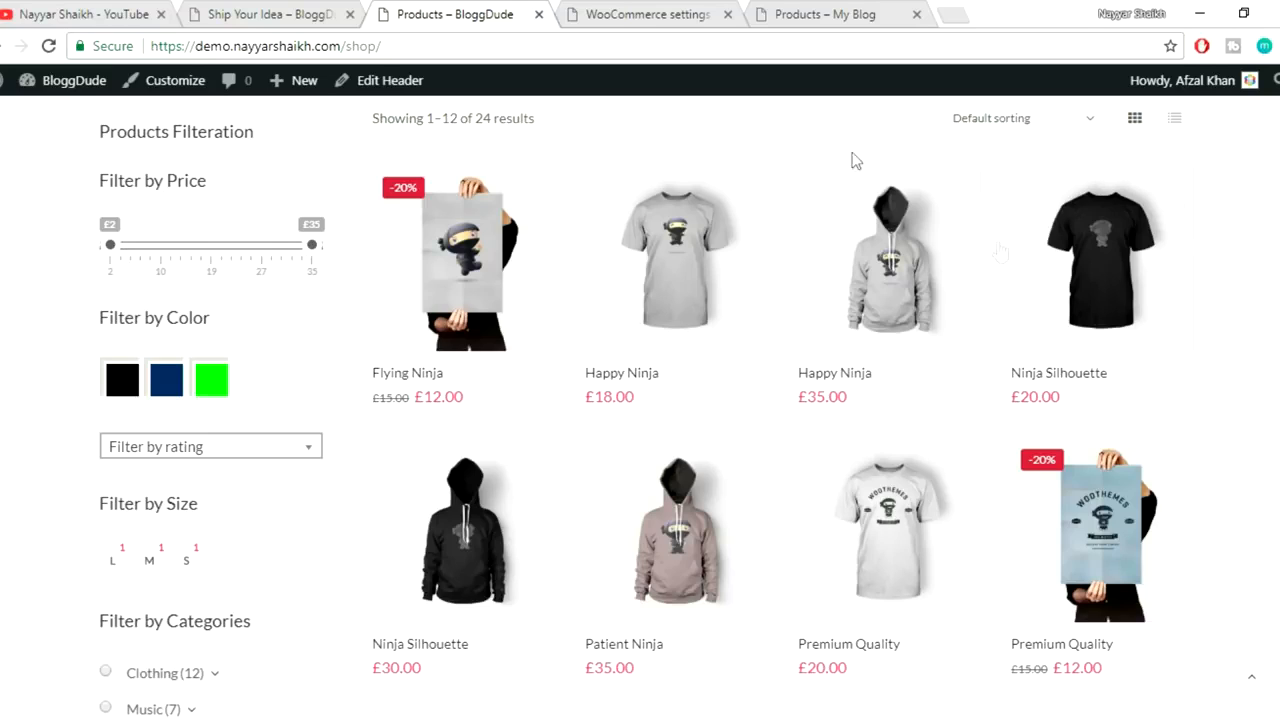
left_click(813, 12)
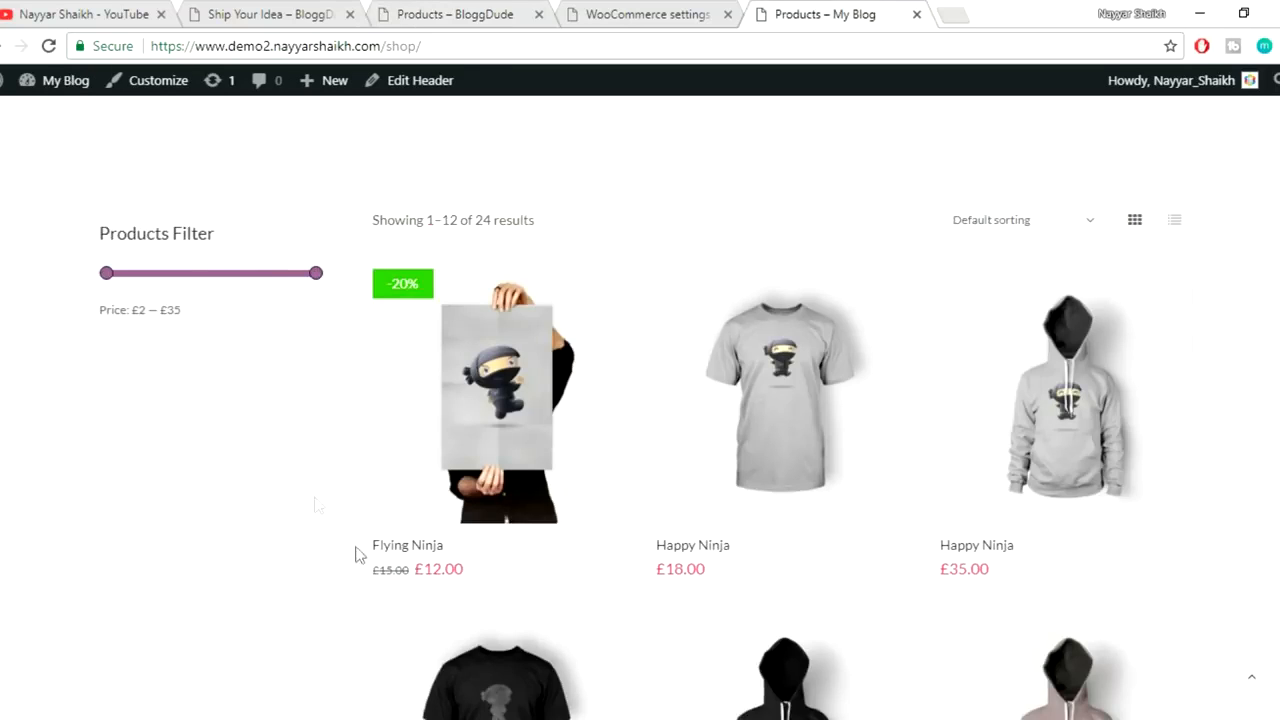
- Set Search by Price to "As ion range-slider" in the WOOF settings and save the changes
left_click(690, 16)
left_click(527, 276)
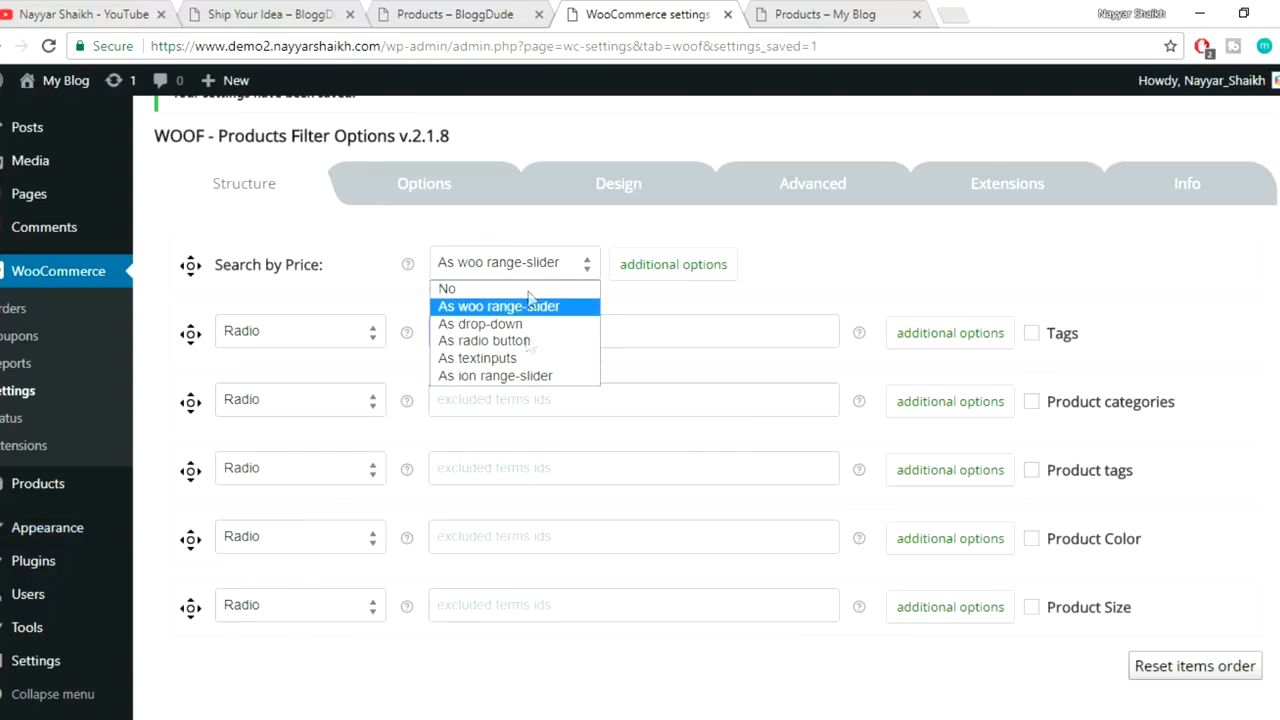
left_click(531, 384)
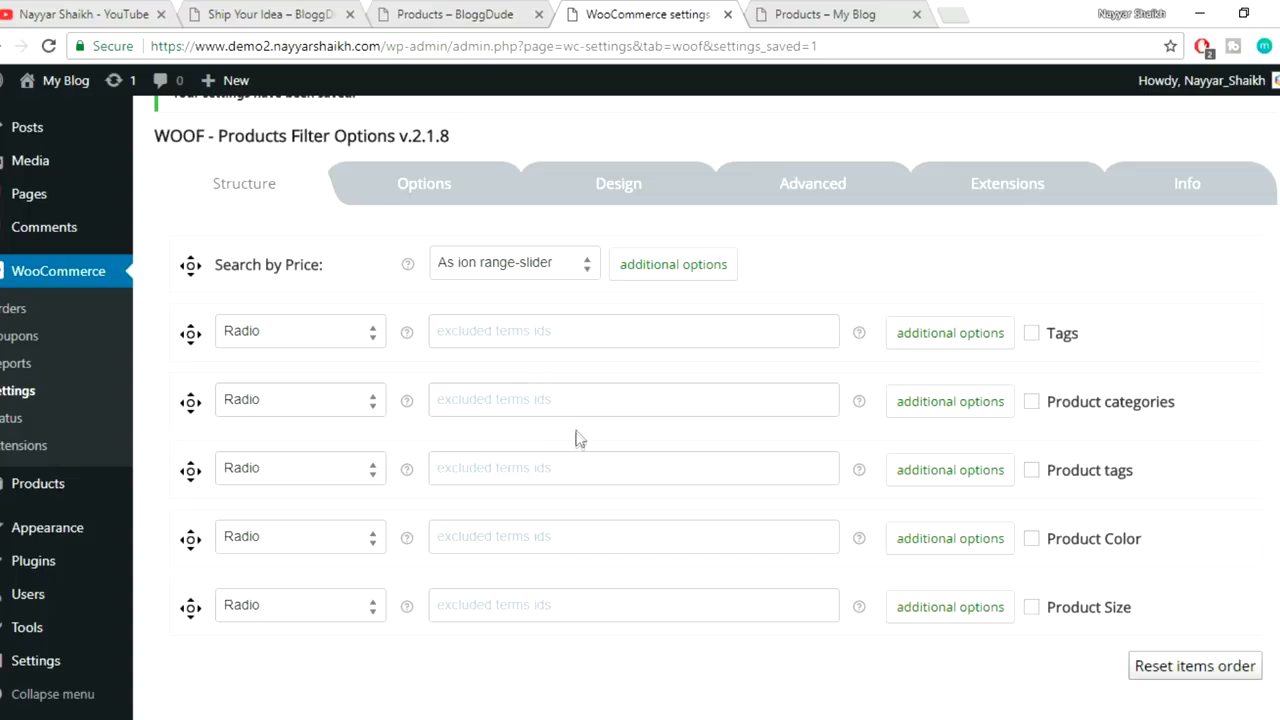
scroll(576, 436, "down", 2)
left_click(236, 619)
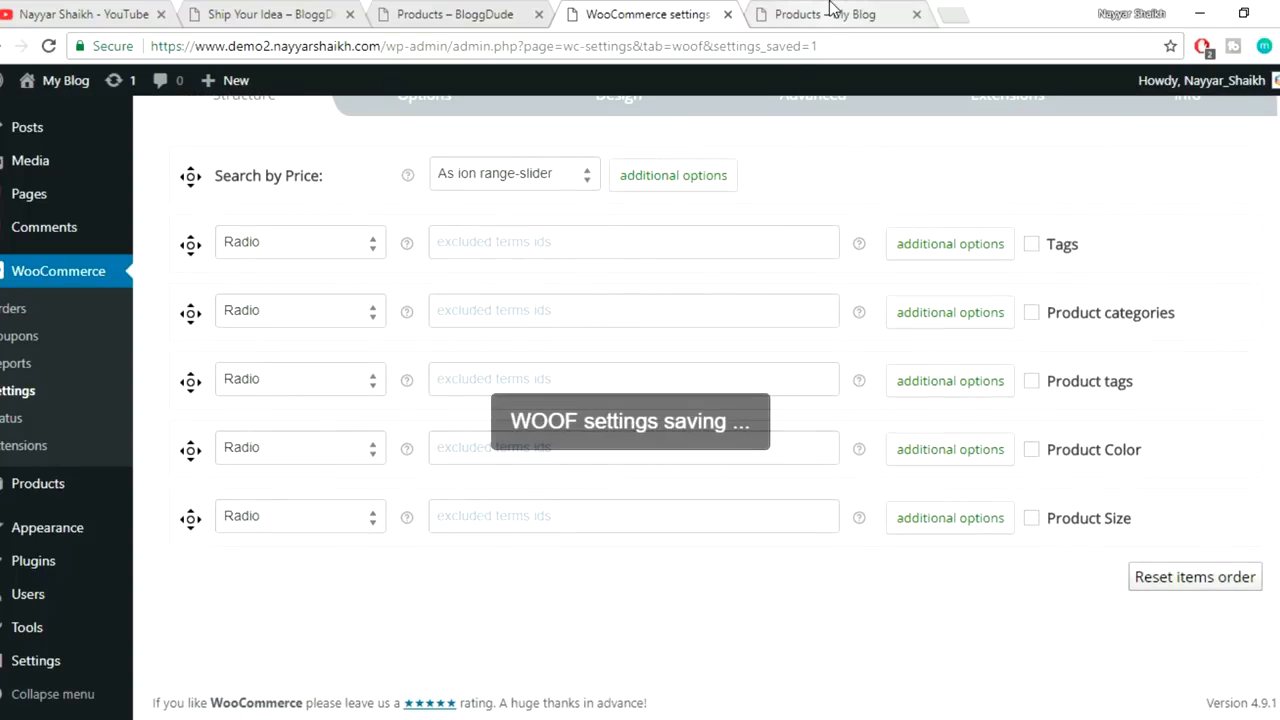
- Reload the My Blog shop page to check the restyled price slider
left_click(830, 12)
left_click(806, 45)
key("Return")
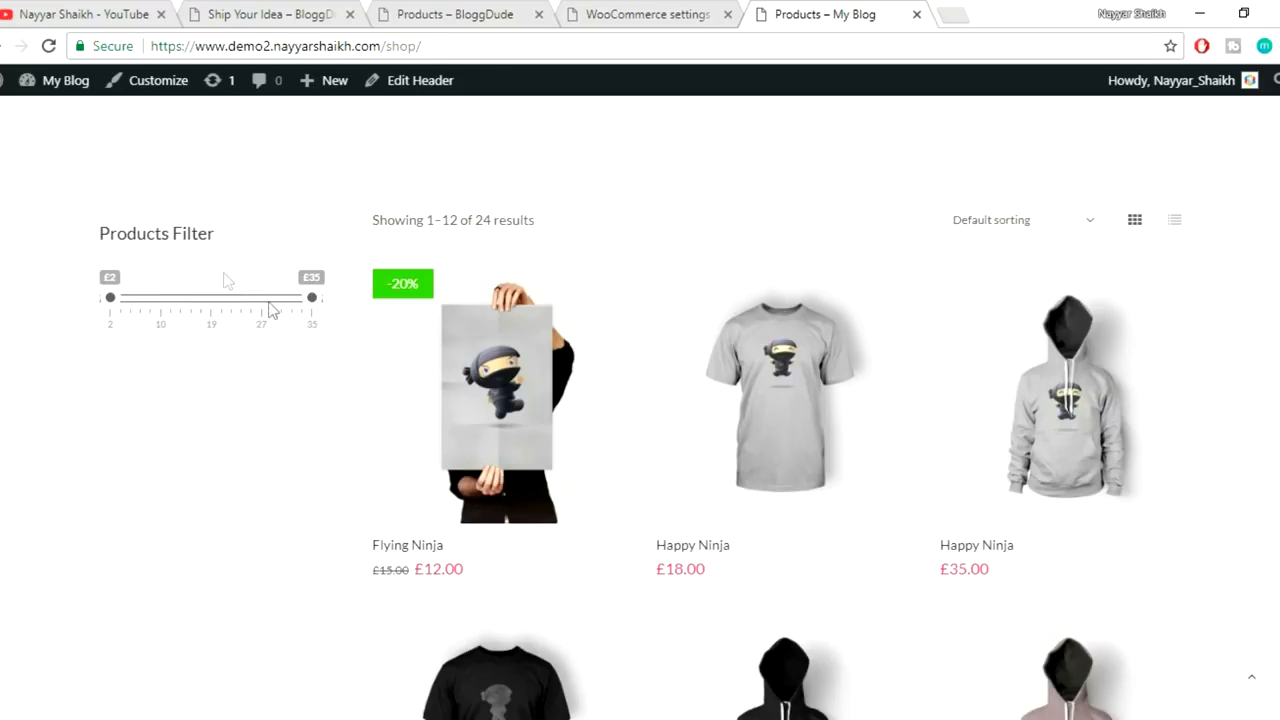
- Examine the Filter by Color section in the demo shop's sidebar
left_click(457, 14)
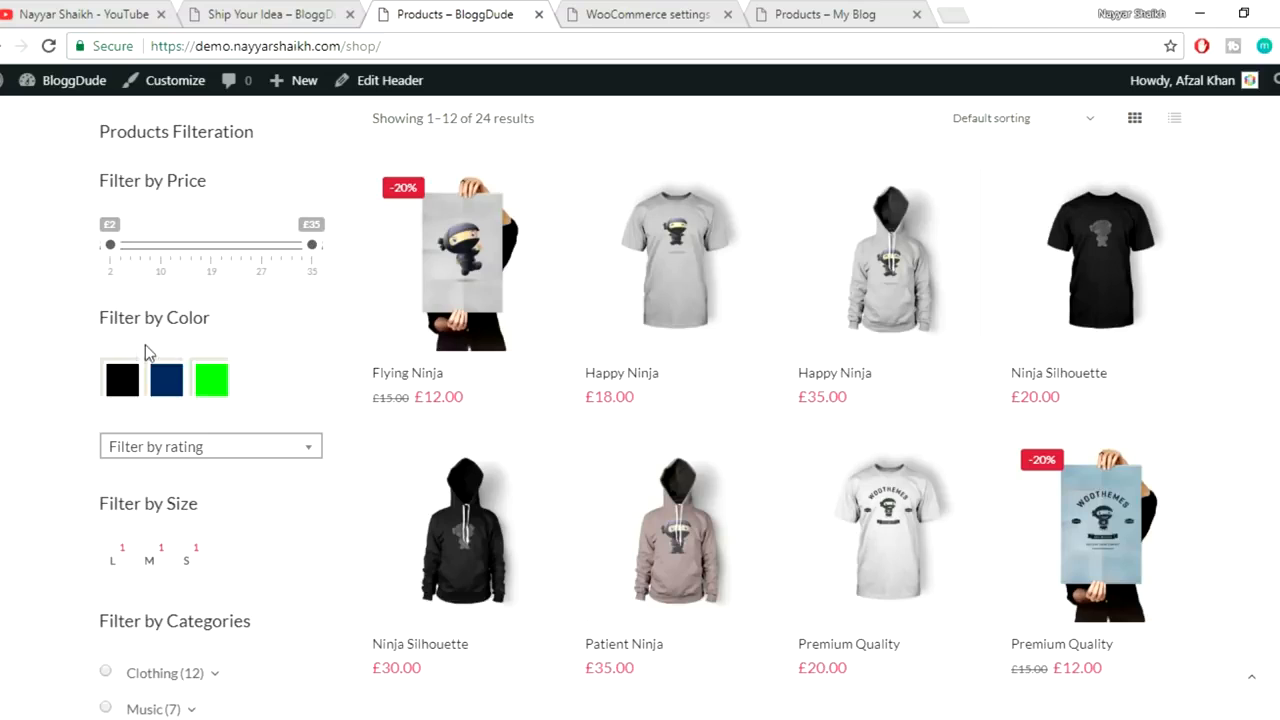
left_click_drag(89, 325, 220, 329)
left_click(256, 336)
- Review the display types offered for the Product Color filter in the WOOF settings, leaving it on Radio
left_click(686, 12)
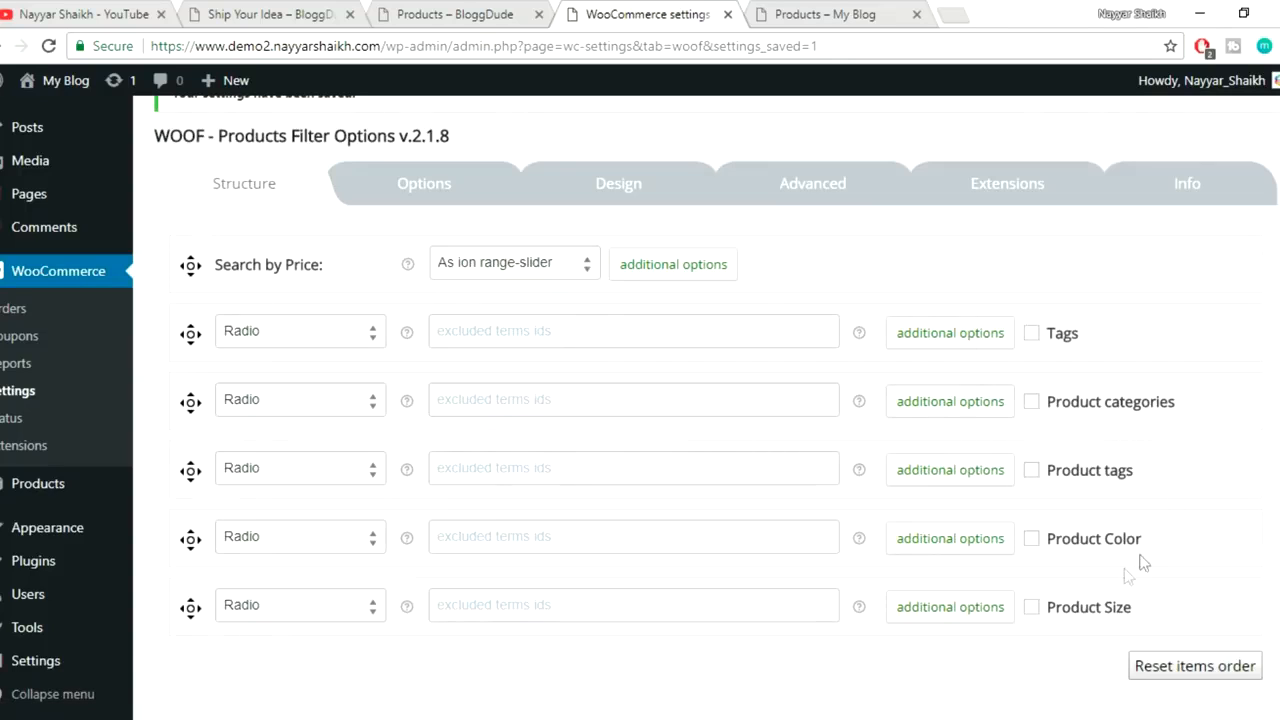
left_click_drag(1183, 543, 1214, 546)
left_click(314, 549)
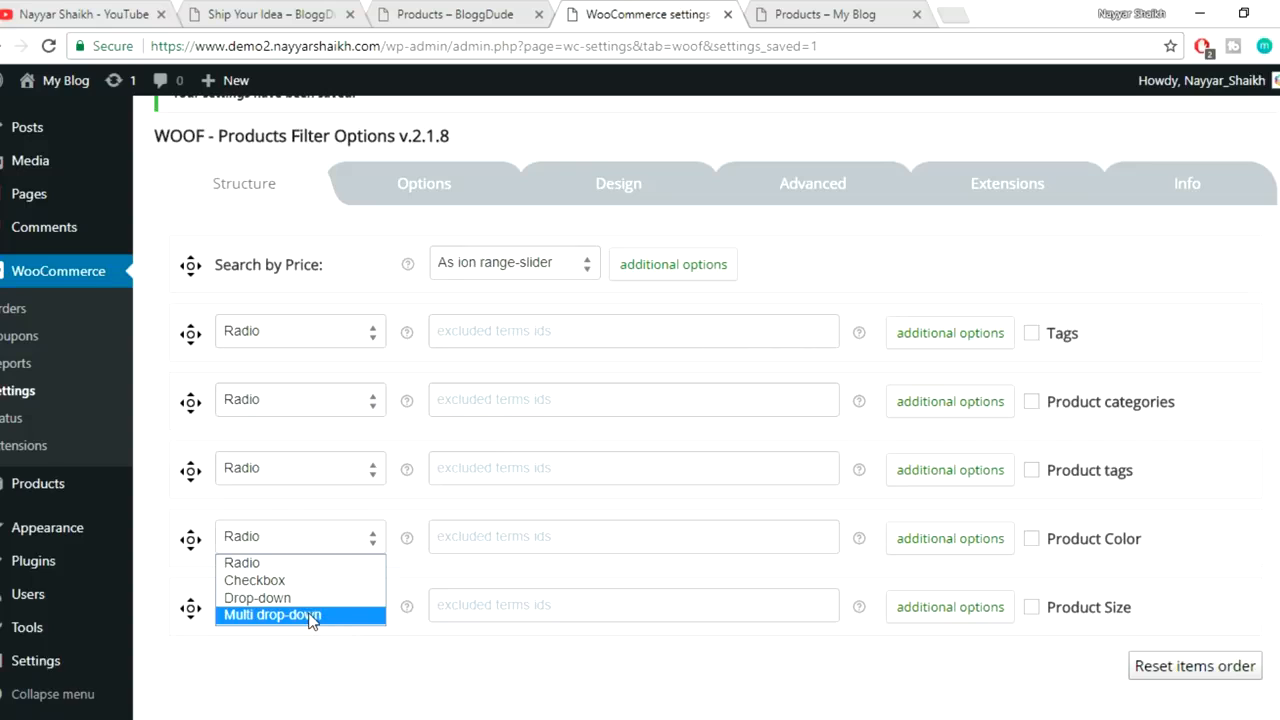
left_click(278, 540)
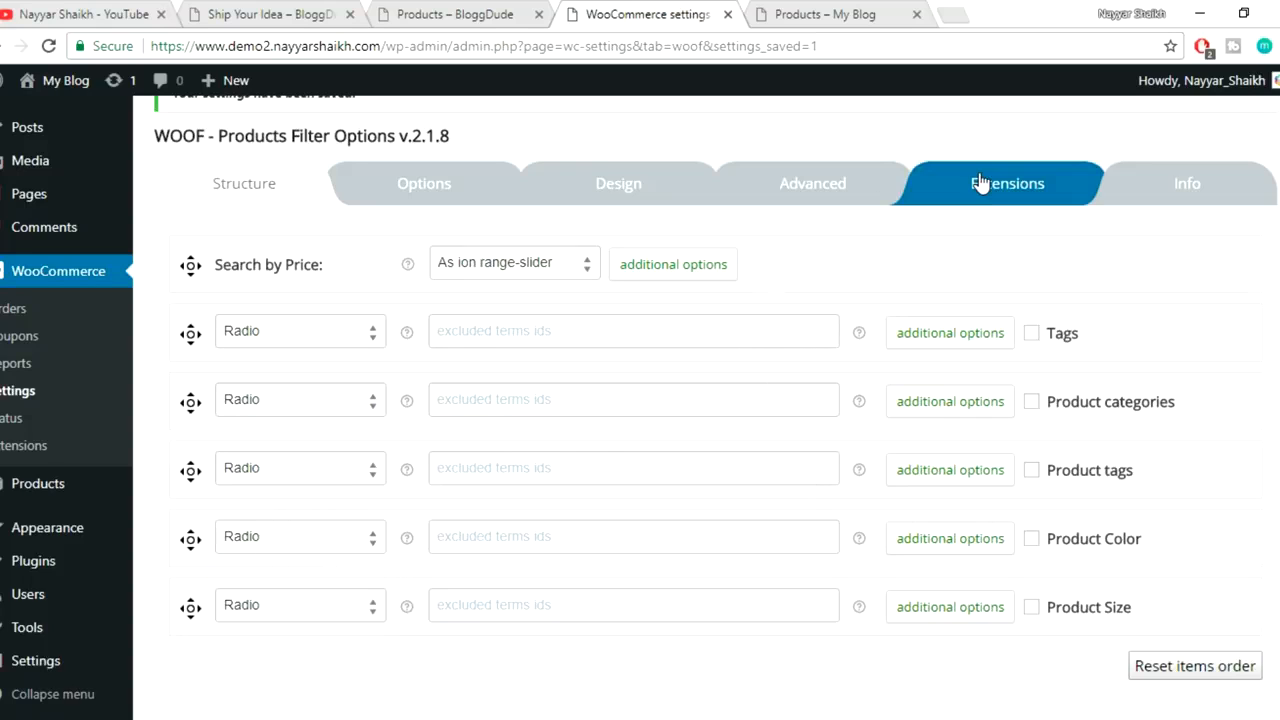
left_click(351, 546)
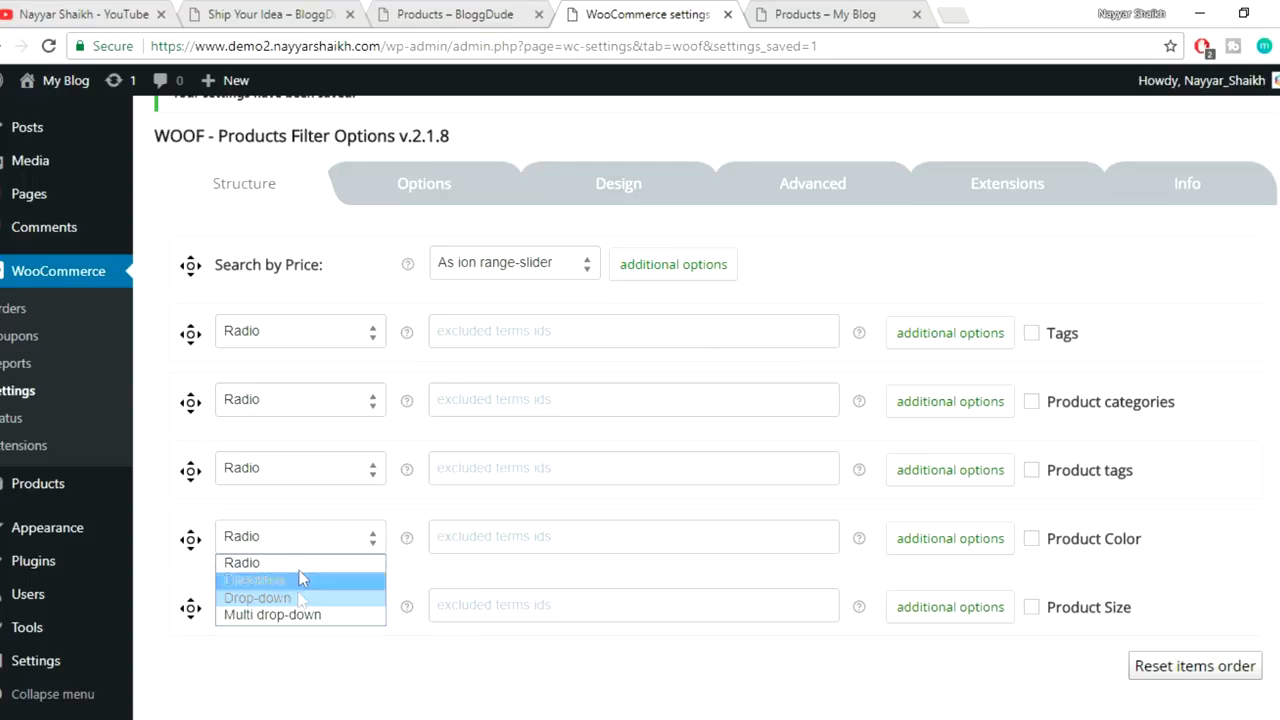
left_click(1153, 273)
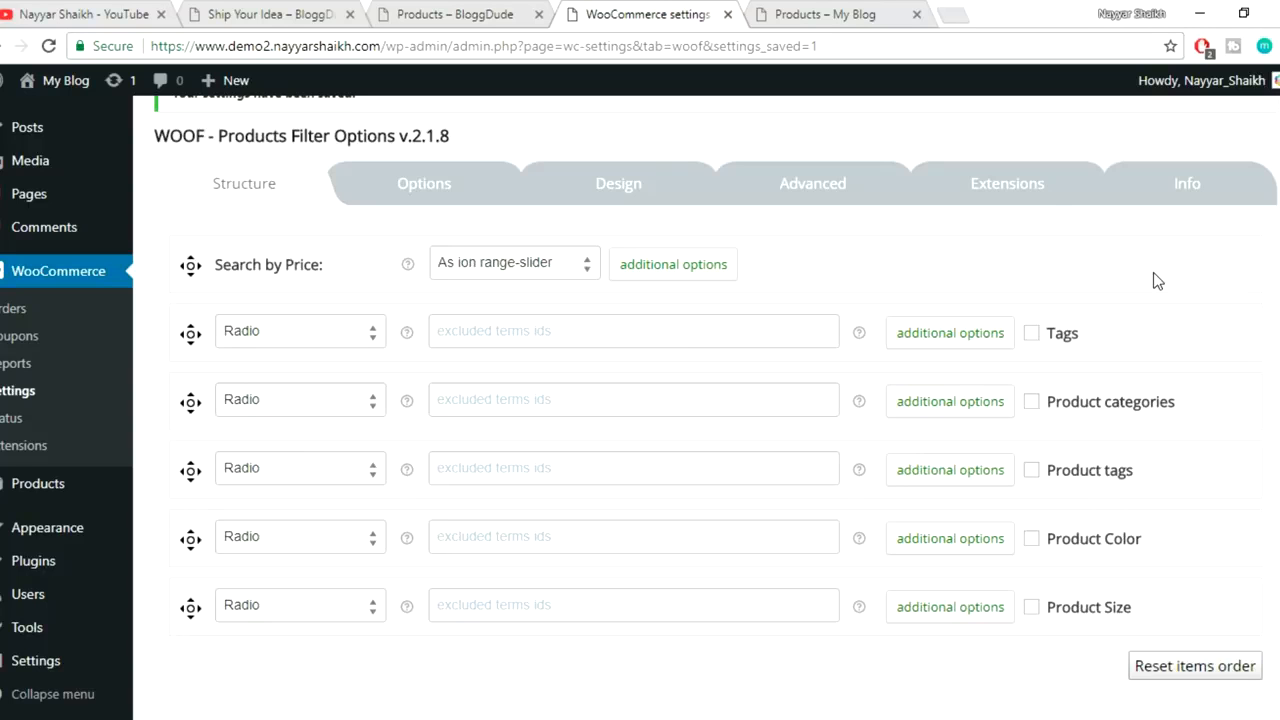
- Enable the Color, Hierarchy drop-down, Radio or checkbox in drop-down, and Slider extensions of WOOF
left_click(1009, 190)
scroll(1233, 476, "down", 1)
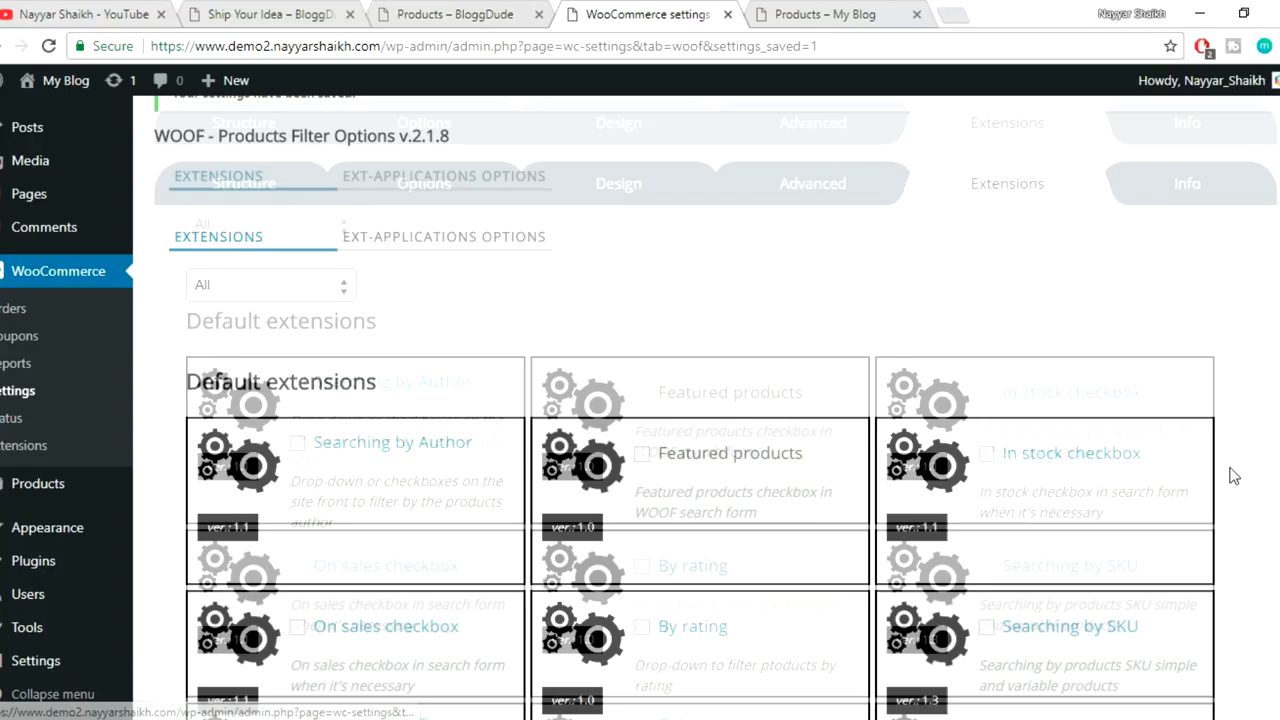
scroll(1233, 476, "down", 5)
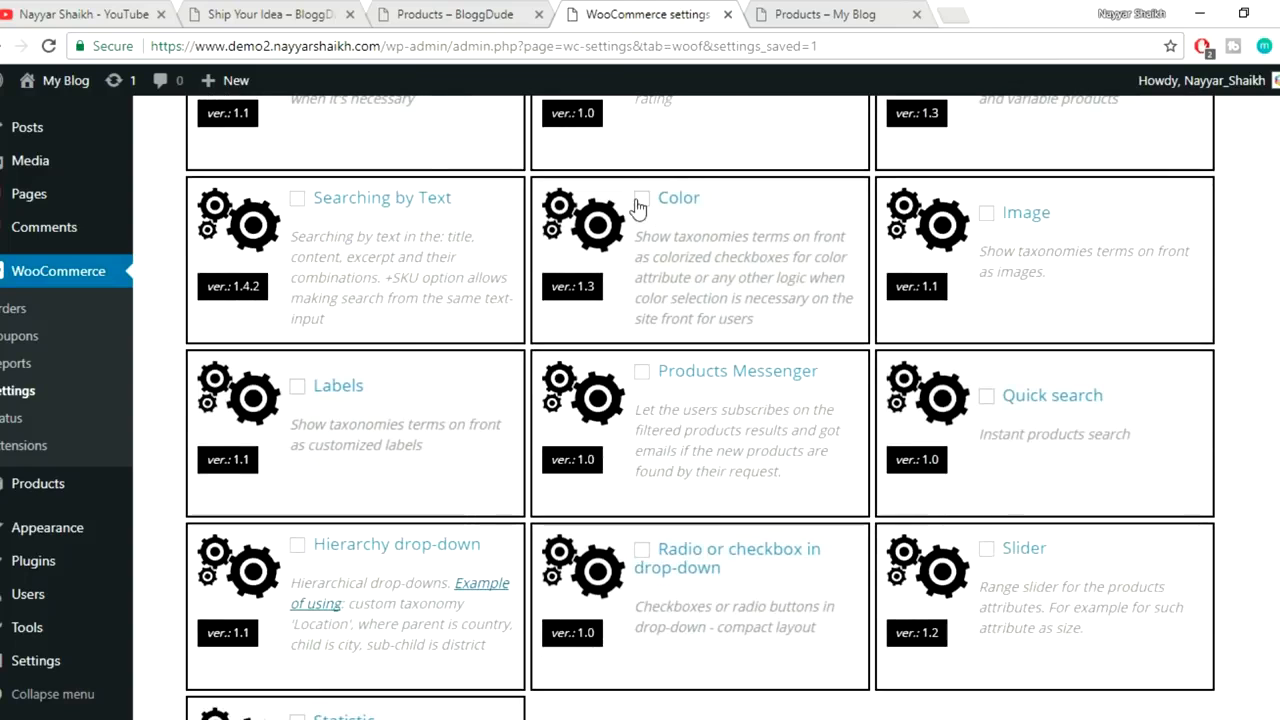
scroll(580, 466, "down", 3)
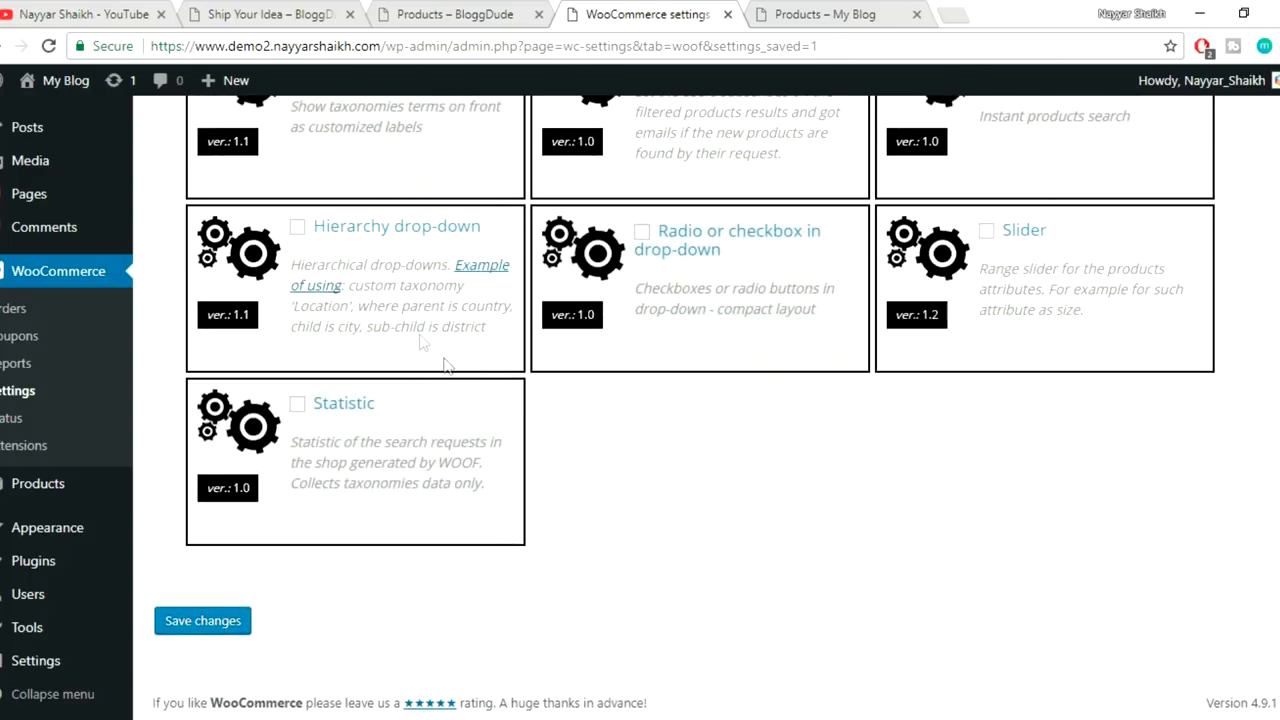
left_click(298, 228)
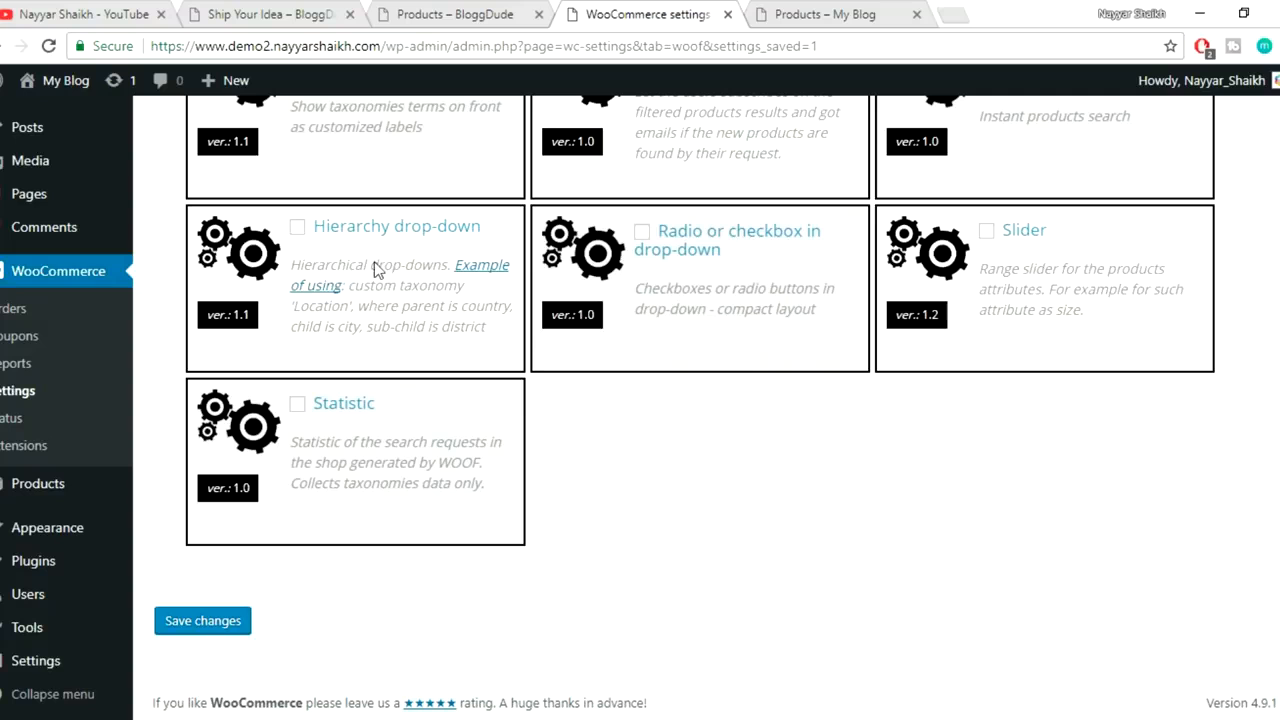
left_click(641, 233)
left_click(986, 231)
- Enable the Quick search, Products Messenger, Labels, Searching by Text and Image extensions
scroll(978, 410, "up", 3)
left_click(986, 372)
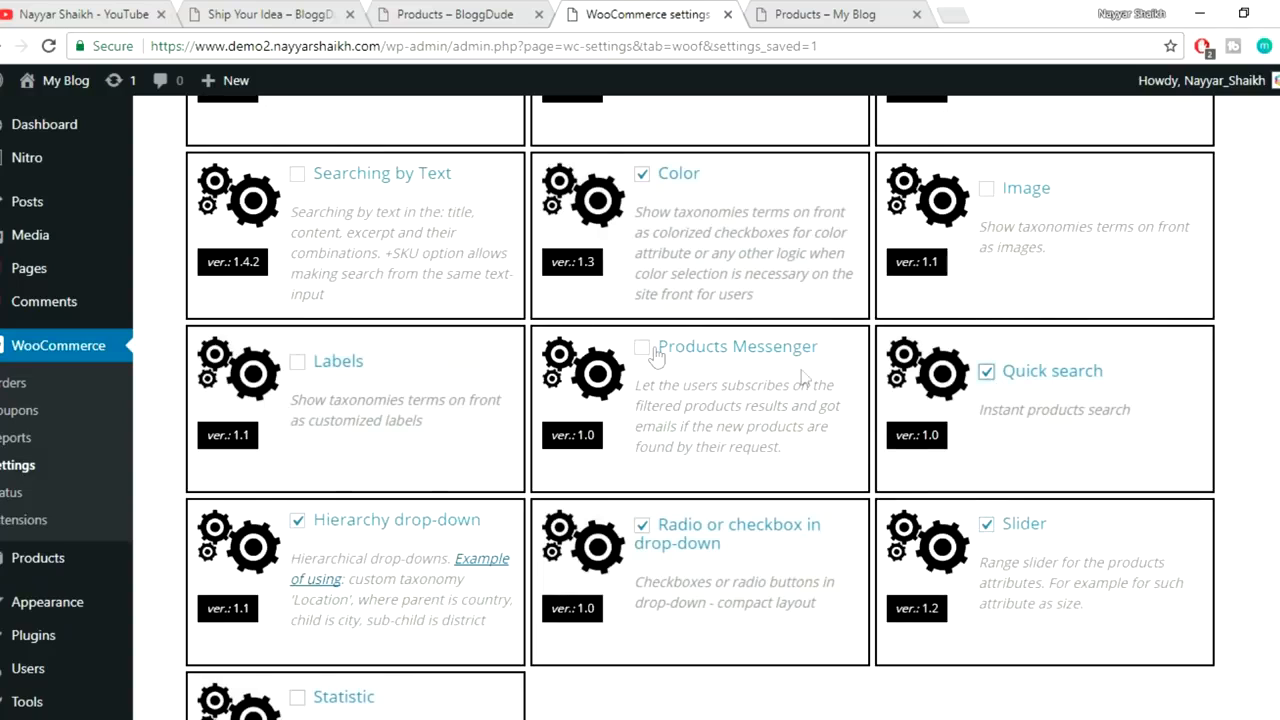
left_click(645, 350)
left_click(298, 363)
left_click(297, 175)
left_click(988, 189)
- Enable the Searching by SKU, By rating and On sales checkbox extensions
scroll(997, 309, "up", 3)
left_click(986, 310)
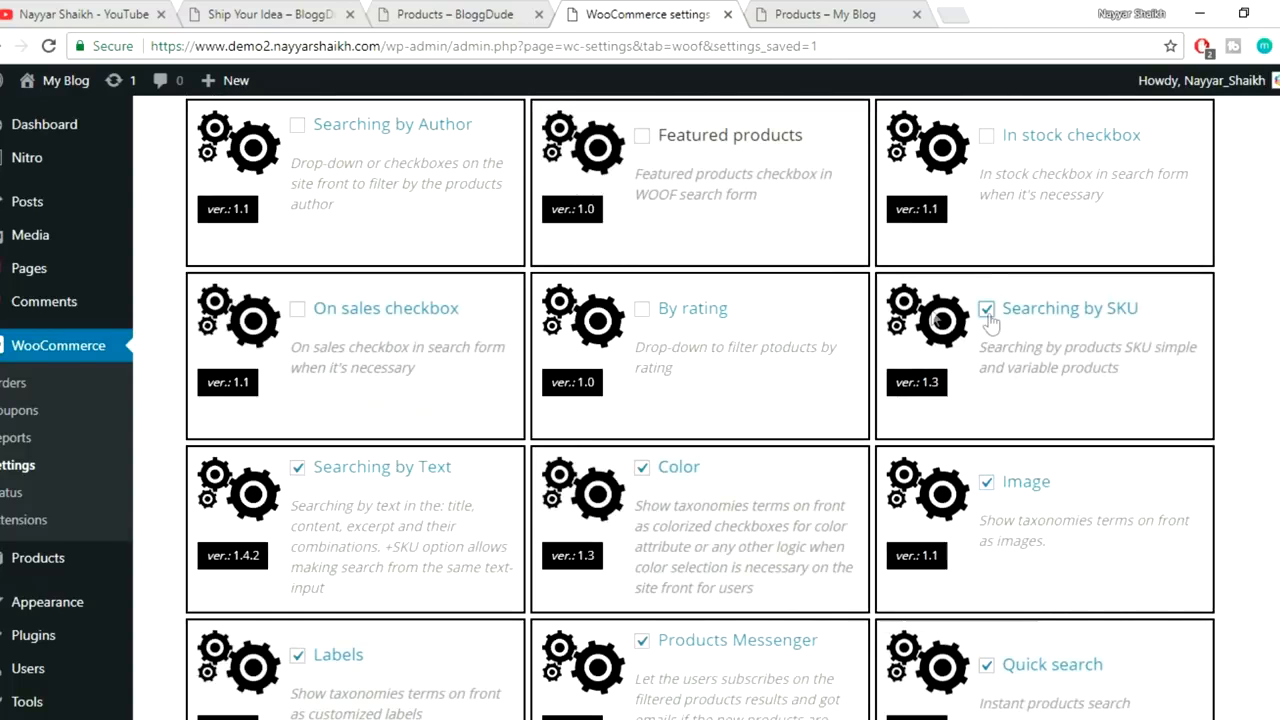
left_click(642, 310)
left_click(297, 312)
- Enable the Searching by Author, Featured products and In stock checkbox extensions, and save the WOOF settings
scroll(724, 353, "up", 1)
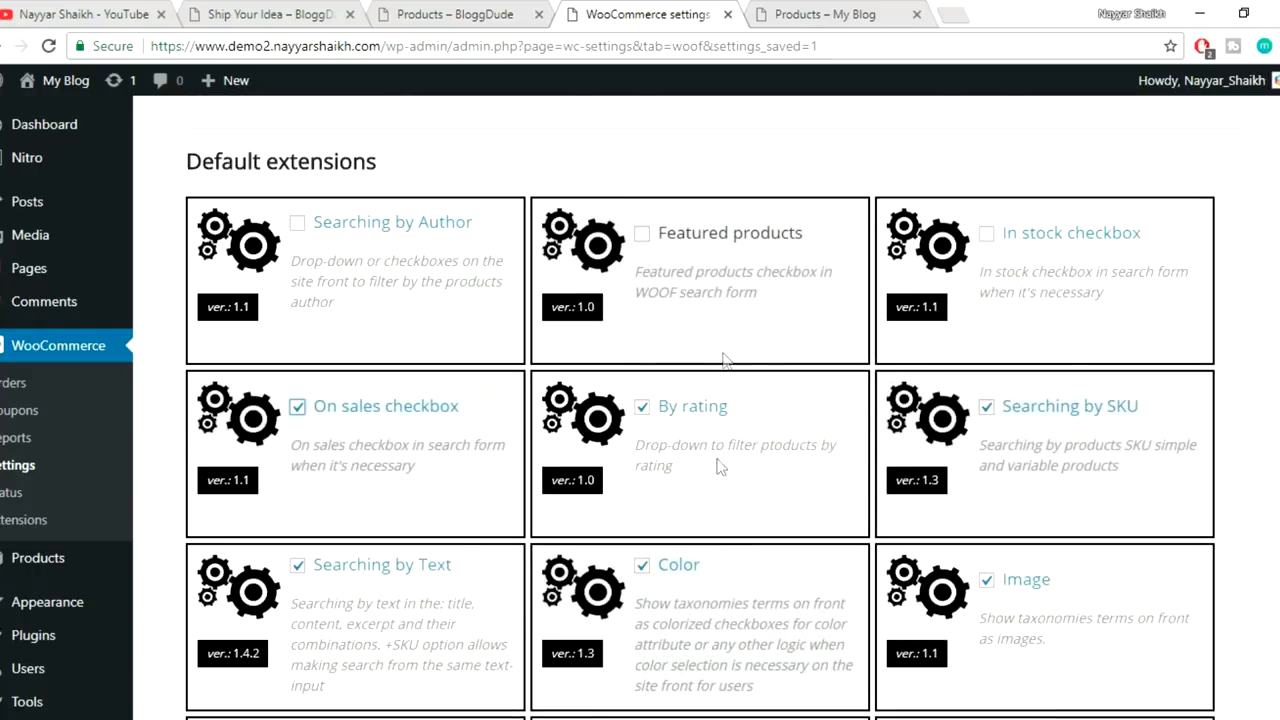
left_click(300, 226)
left_click(640, 234)
left_click(988, 236)
scroll(1273, 350, "down", 7)
left_click(220, 621)
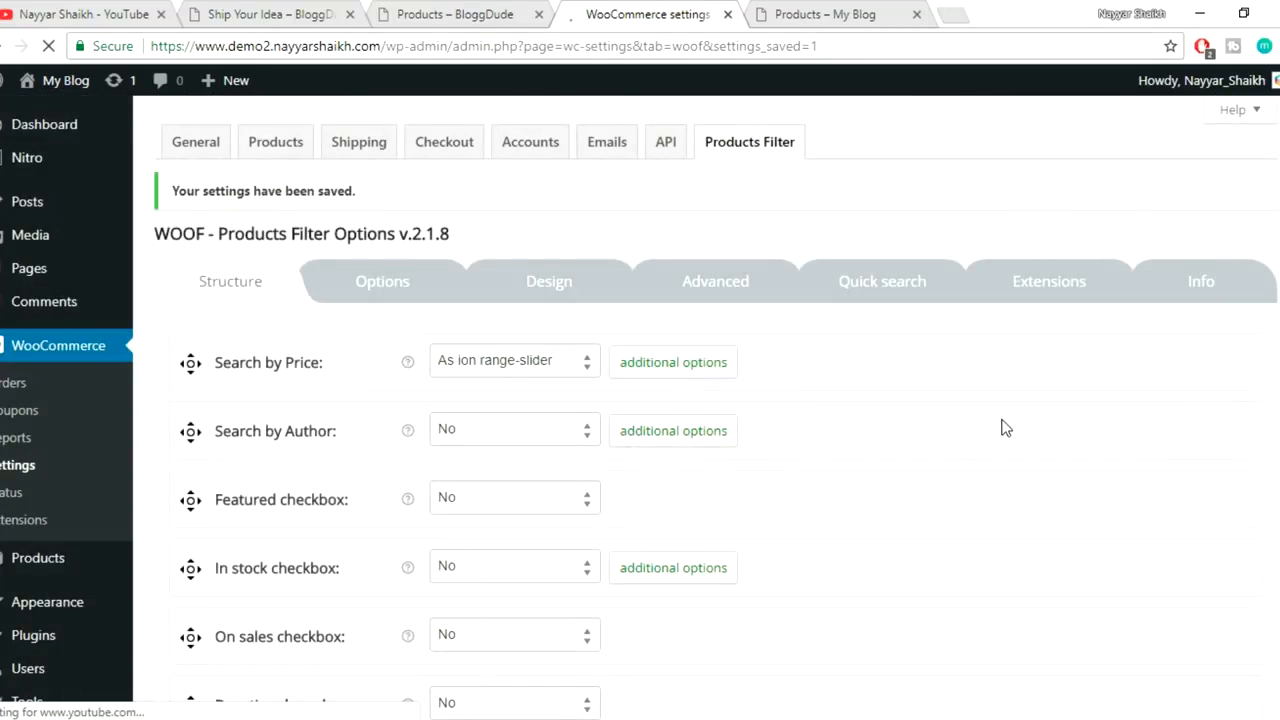
- Move the Product Color filter directly below Search by Price in the WOOF structure list
scroll(403, 209, "down", 1)
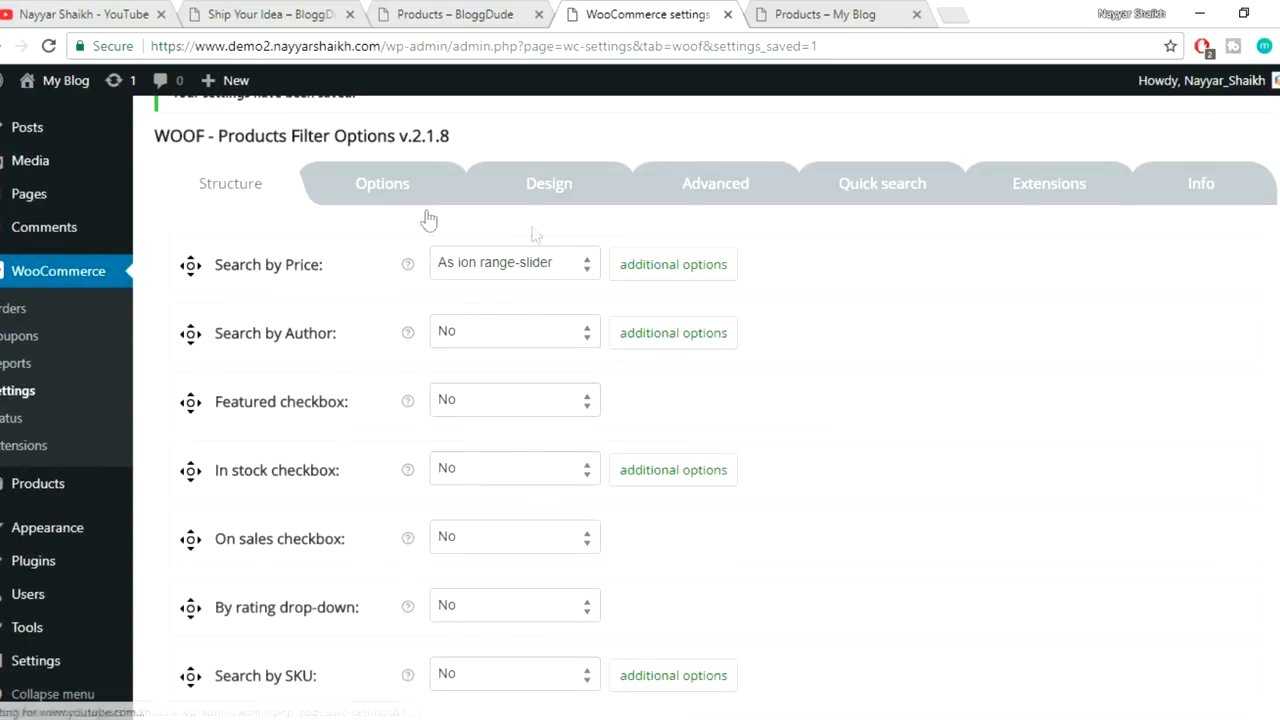
scroll(546, 417, "down", 5)
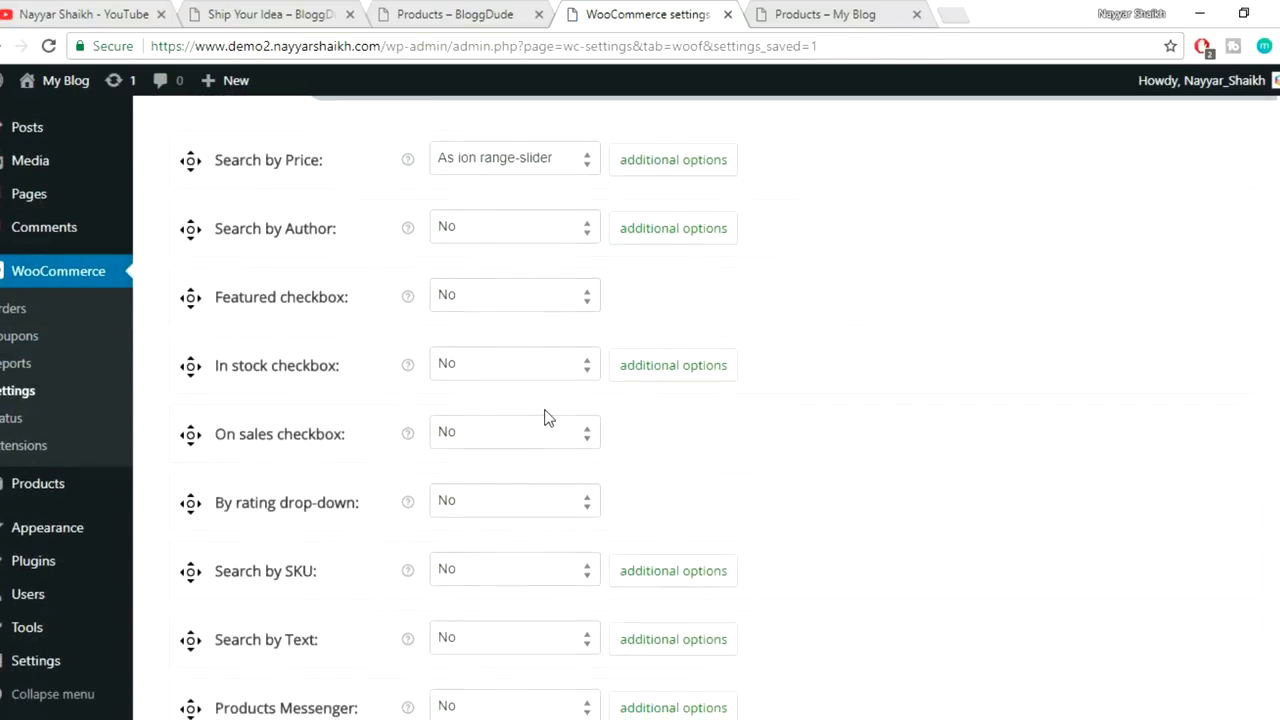
scroll(546, 417, "down", 2)
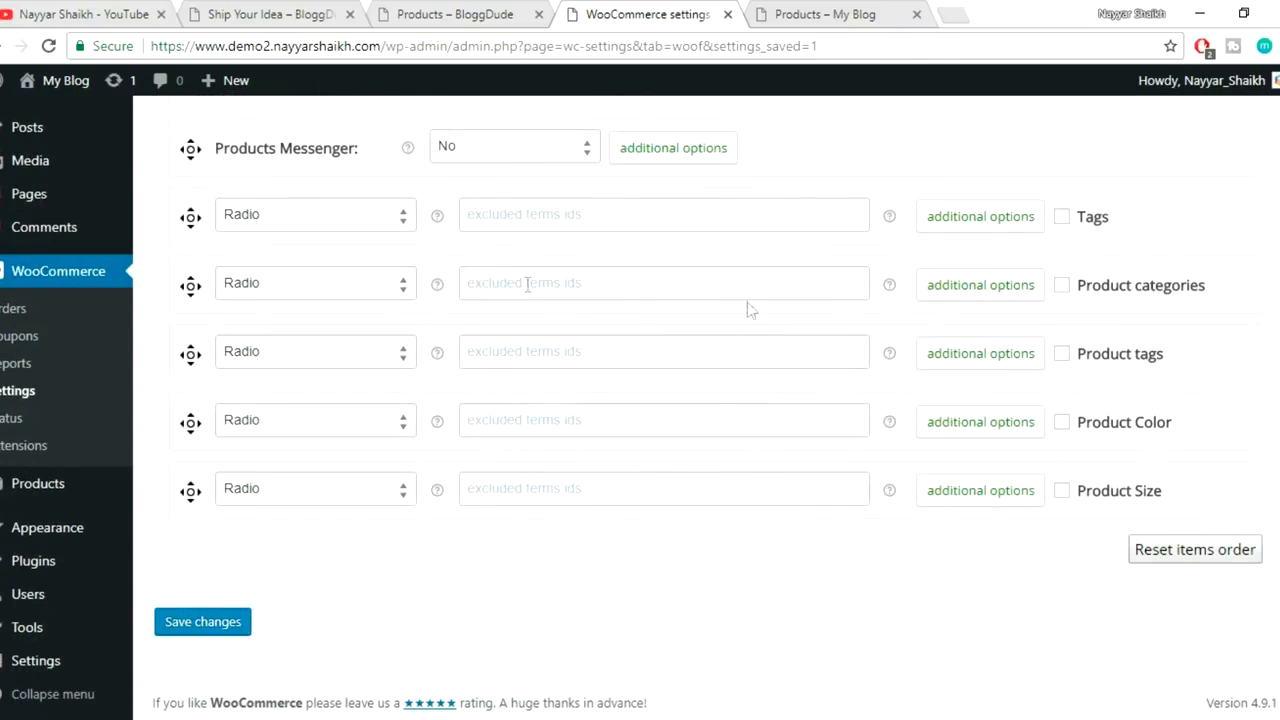
scroll(512, 352, "up", 1)
scroll(515, 365, "up", 3)
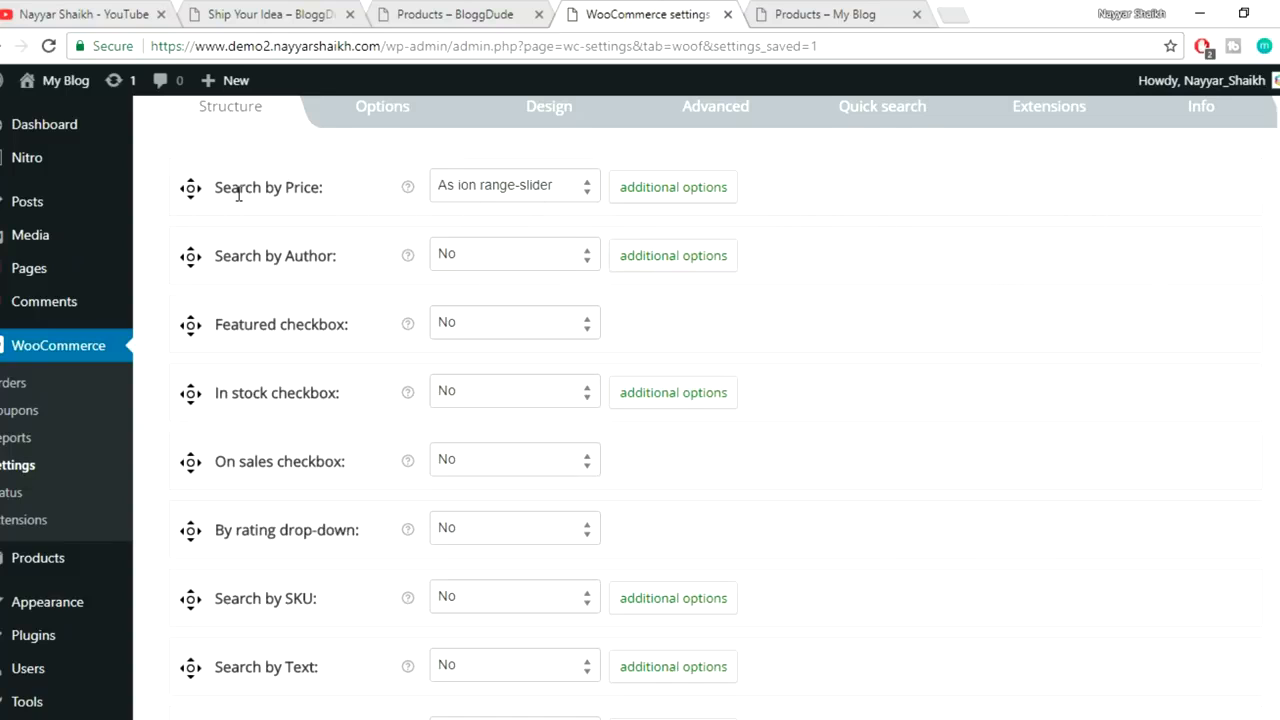
scroll(969, 346, "down", 5)
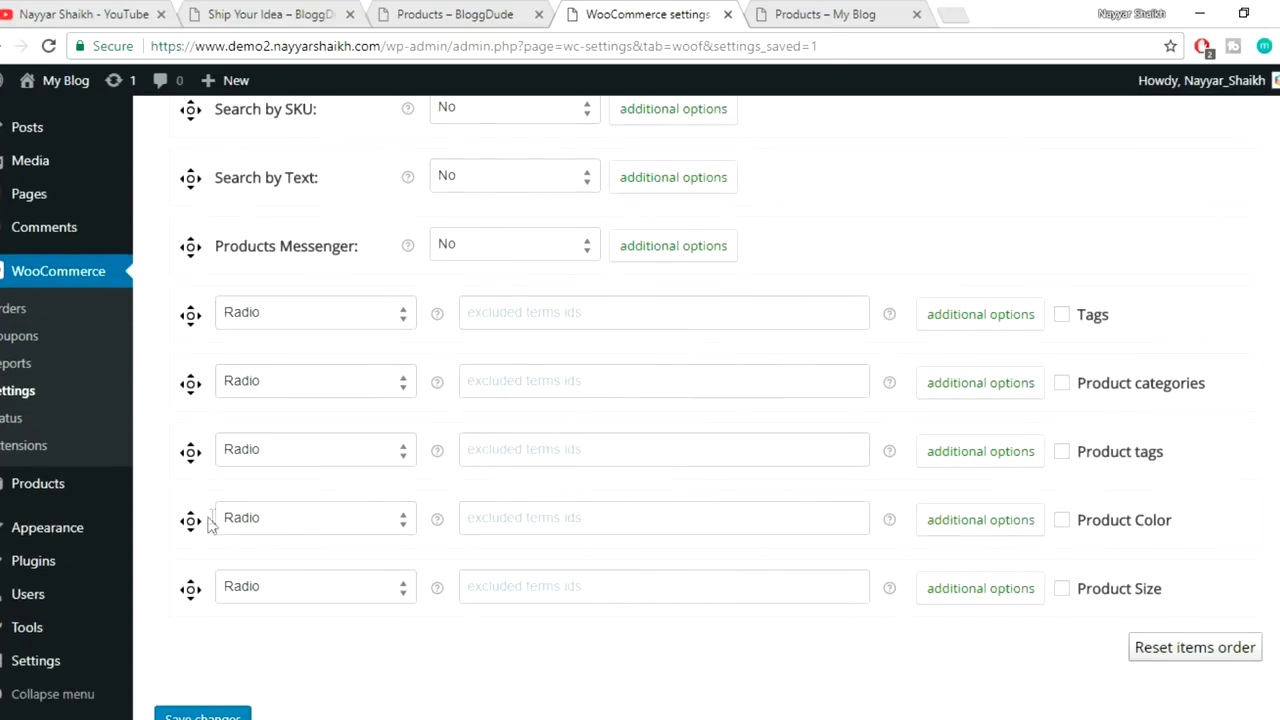
left_click_drag(190, 520, 334, 145)
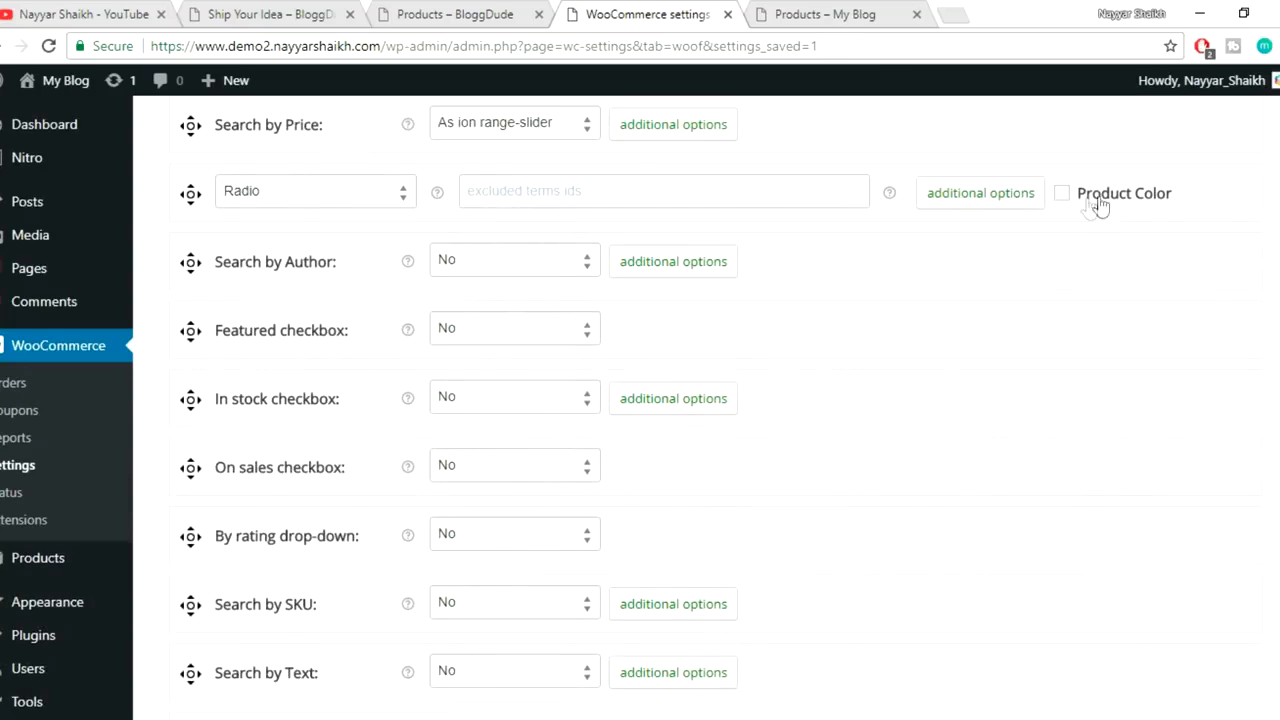
- Set the Product Color filter's display type to Color and open its additional options
left_click(317, 192)
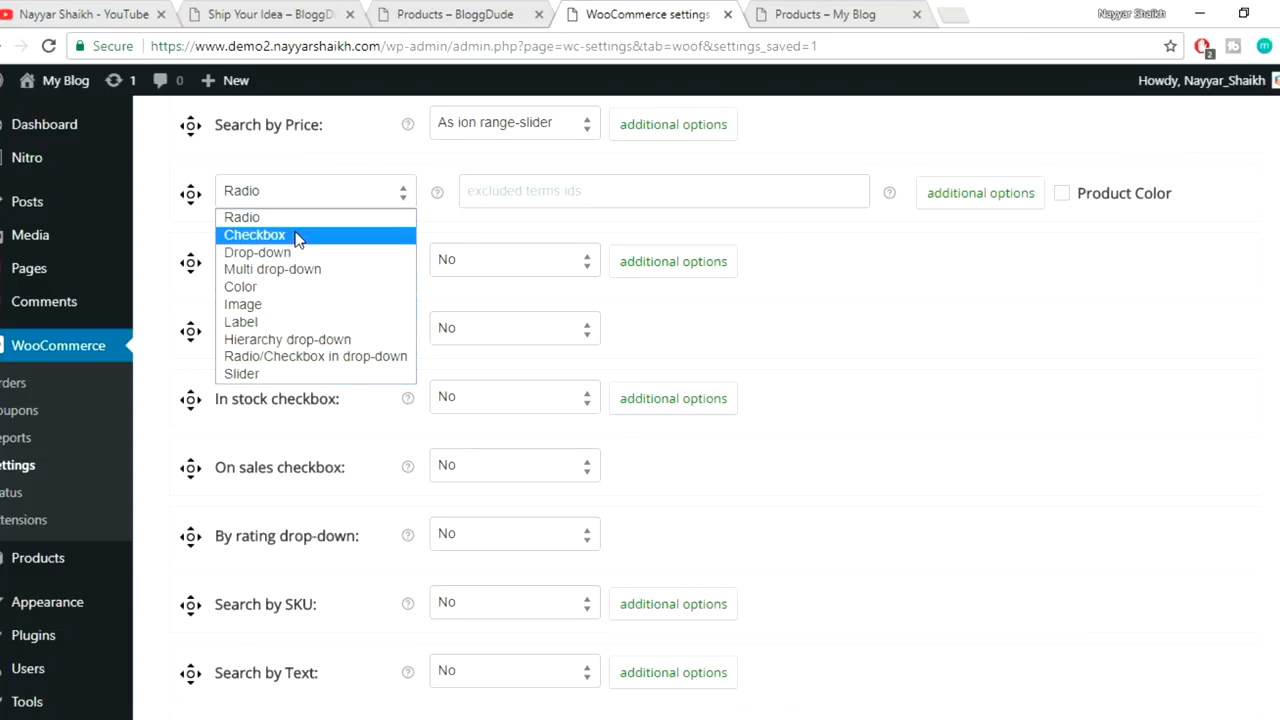
left_click(284, 288)
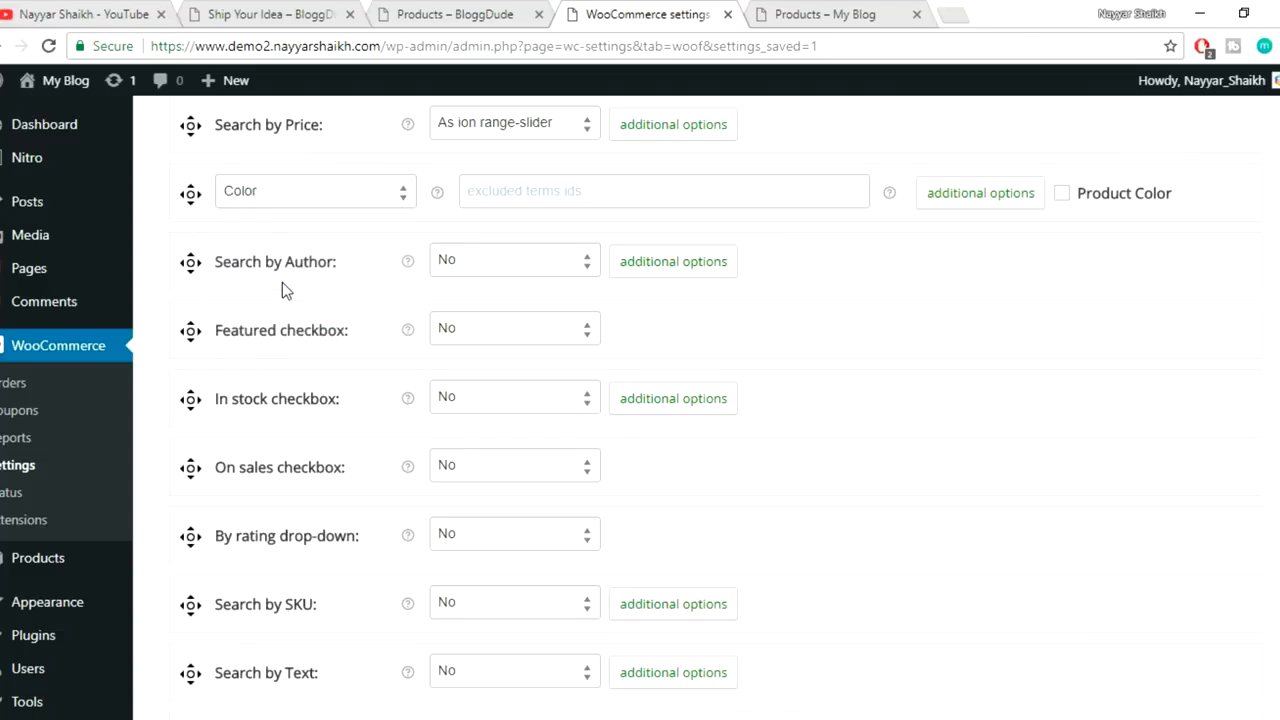
left_click(967, 199)
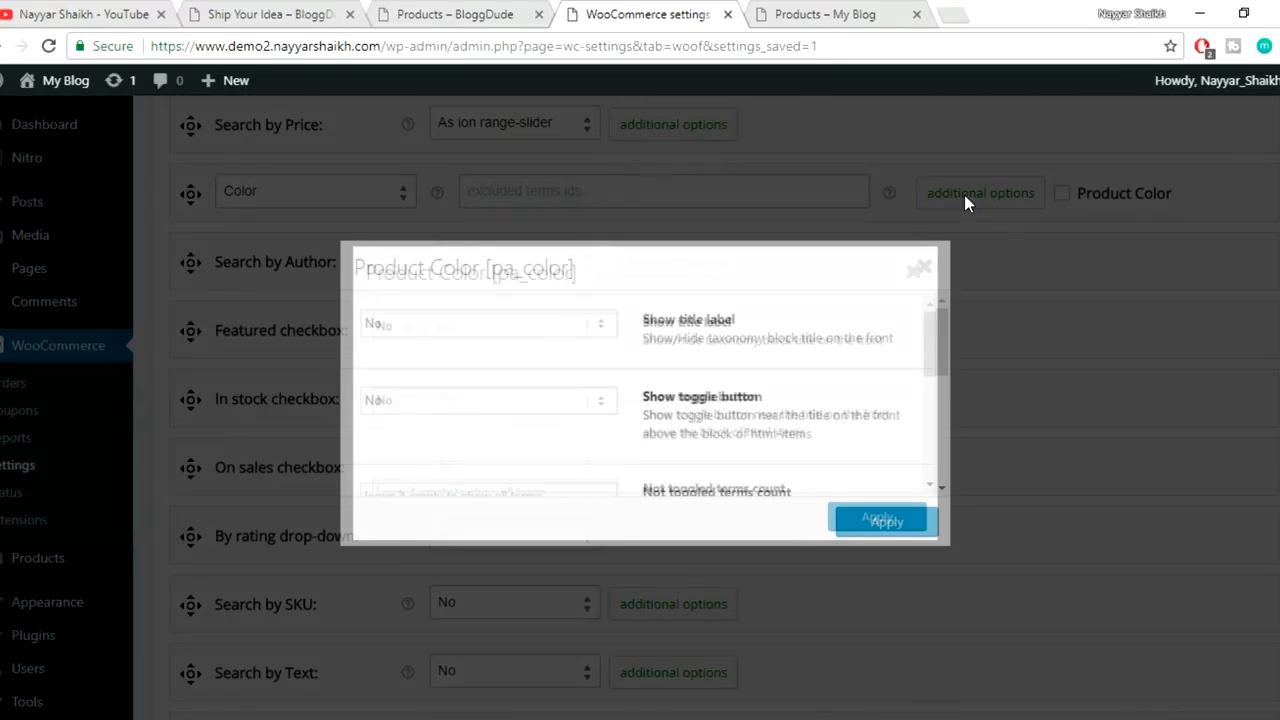
- Copy the "Filter by Color" heading from the demo shop page's filter sidebar
left_click_drag(743, 330, 642, 321)
left_click(642, 321)
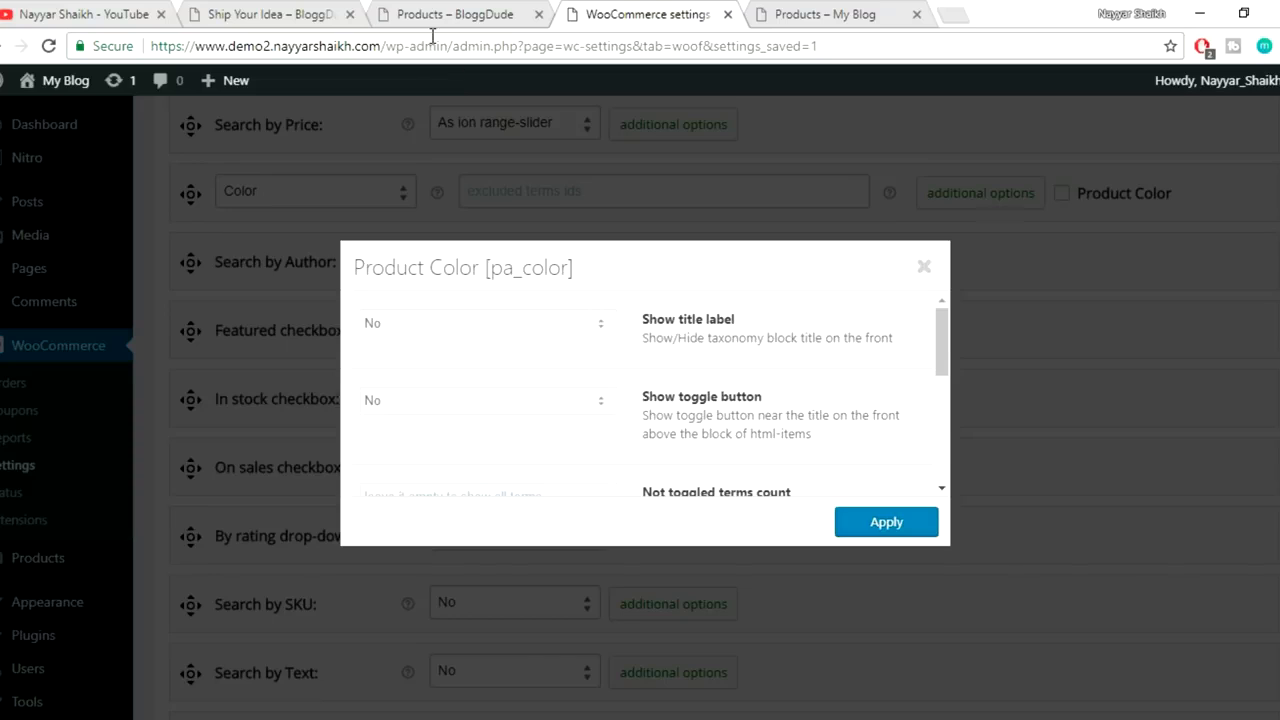
left_click(447, 17)
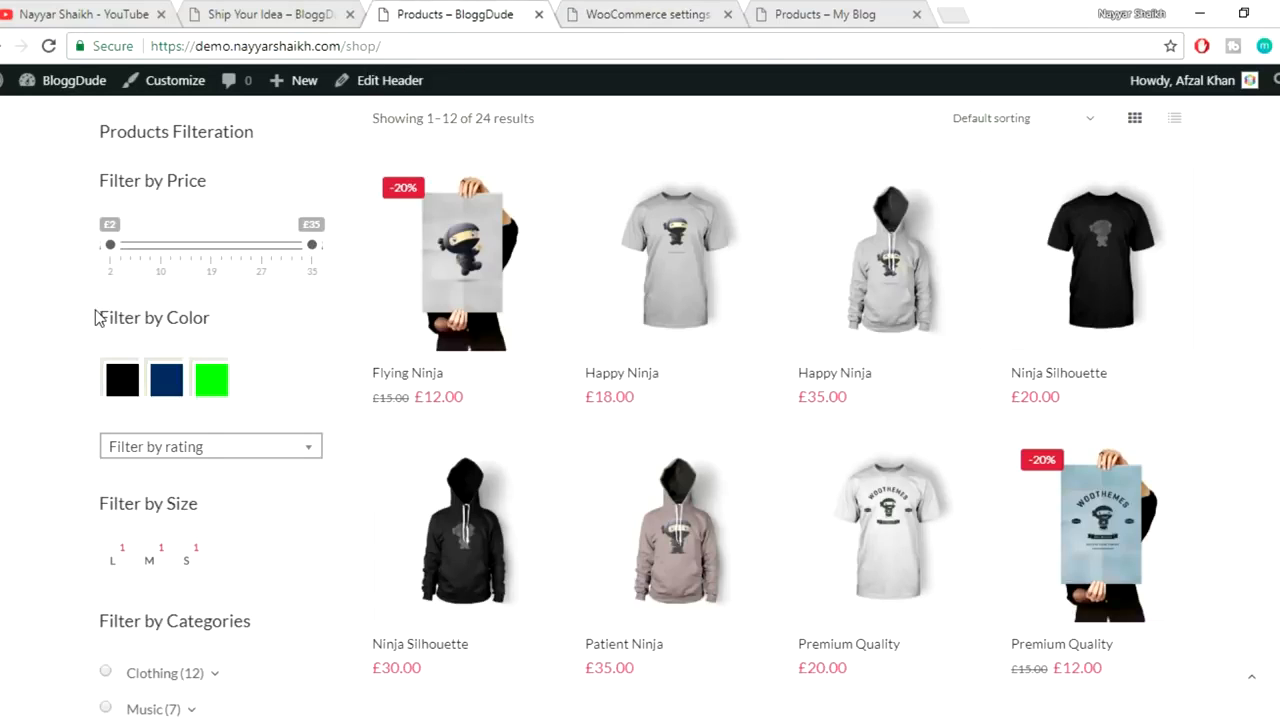
left_click_drag(97, 317, 224, 322)
right_click(162, 302)
left_click(200, 318)
left_click(276, 319)
- In the WooCommerce settings' Product Color options, set Show title label to Yes and the taxonomy custom label to "Filter by Color"
left_click(629, 14)
left_click(470, 323)
left_click(449, 364)
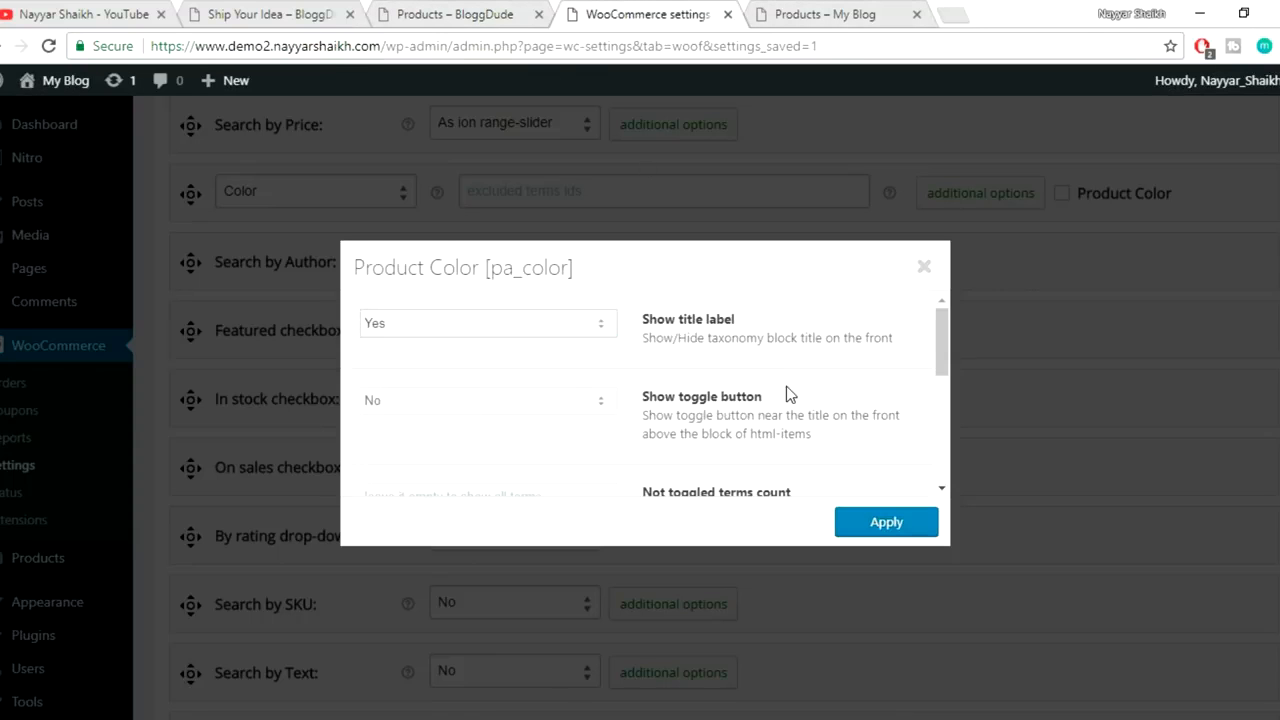
scroll(790, 395, "down", 1)
scroll(660, 400, "down", 1)
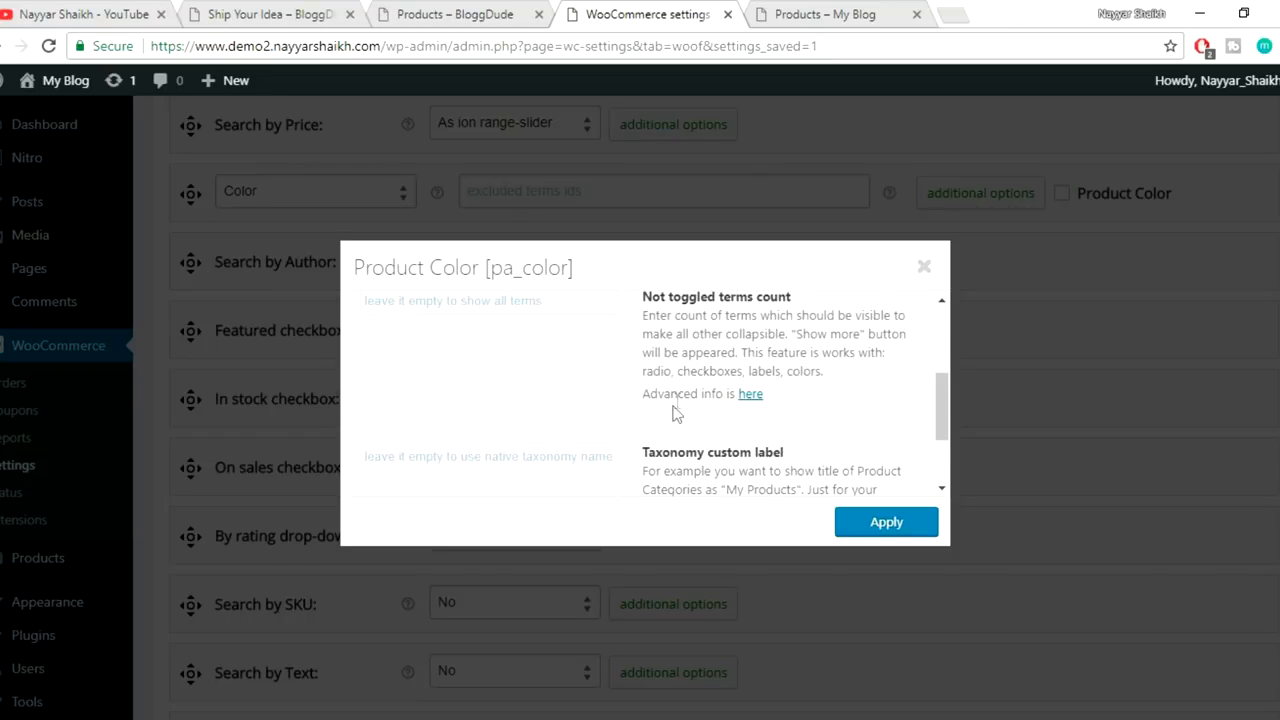
scroll(600, 430, "down", 1)
right_click(477, 367)
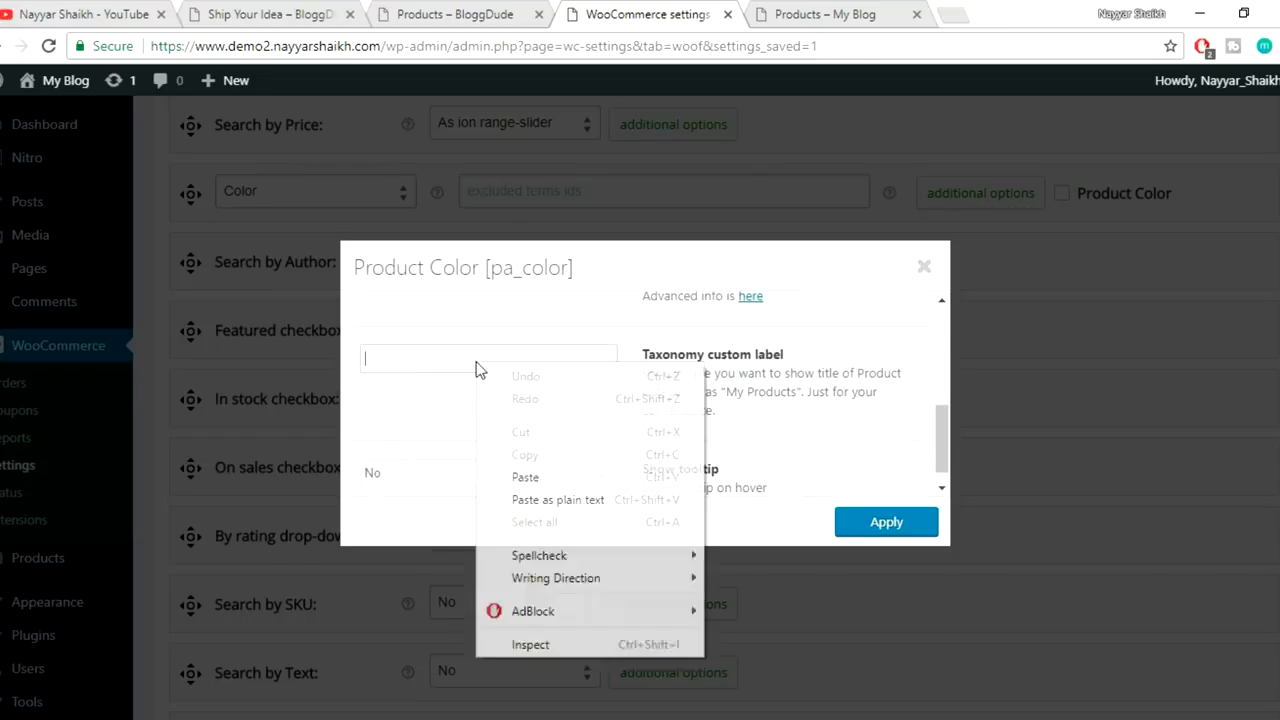
left_click(526, 477)
scroll(832, 421, "down", 1)
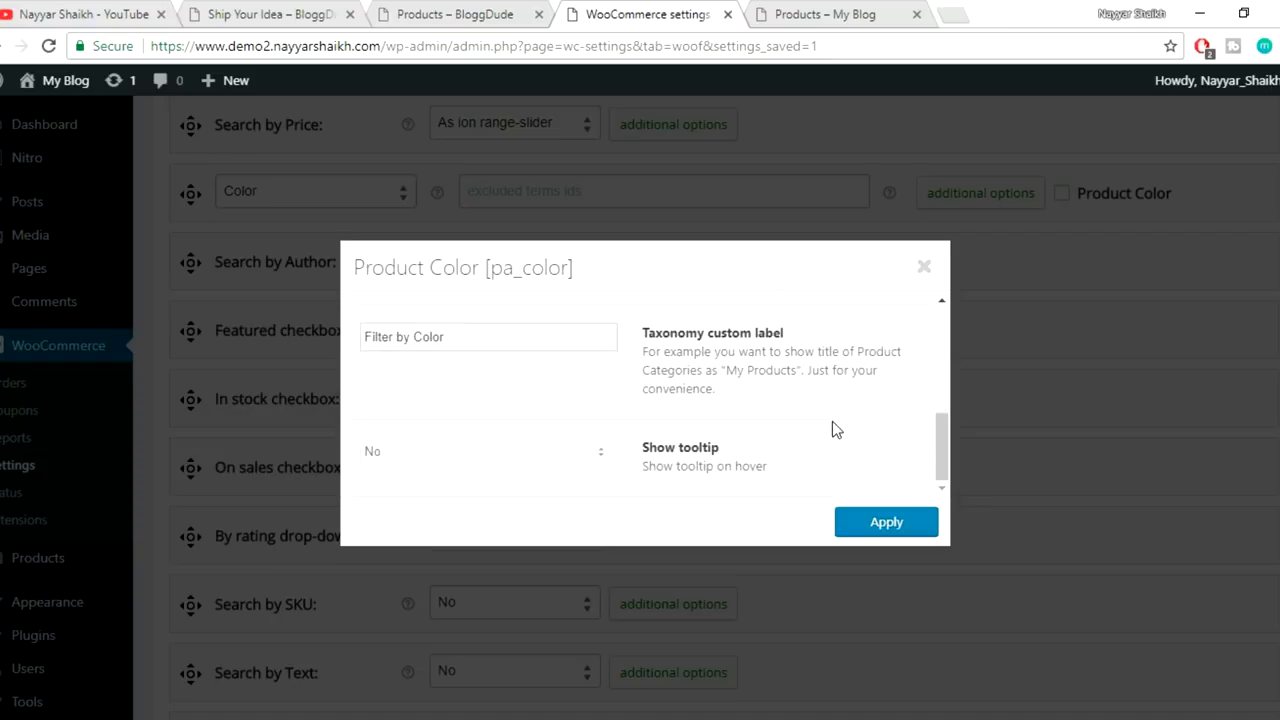
- Set Show tooltip to Yes for Product Color and apply the additional options
left_click(573, 460)
left_click(508, 476)
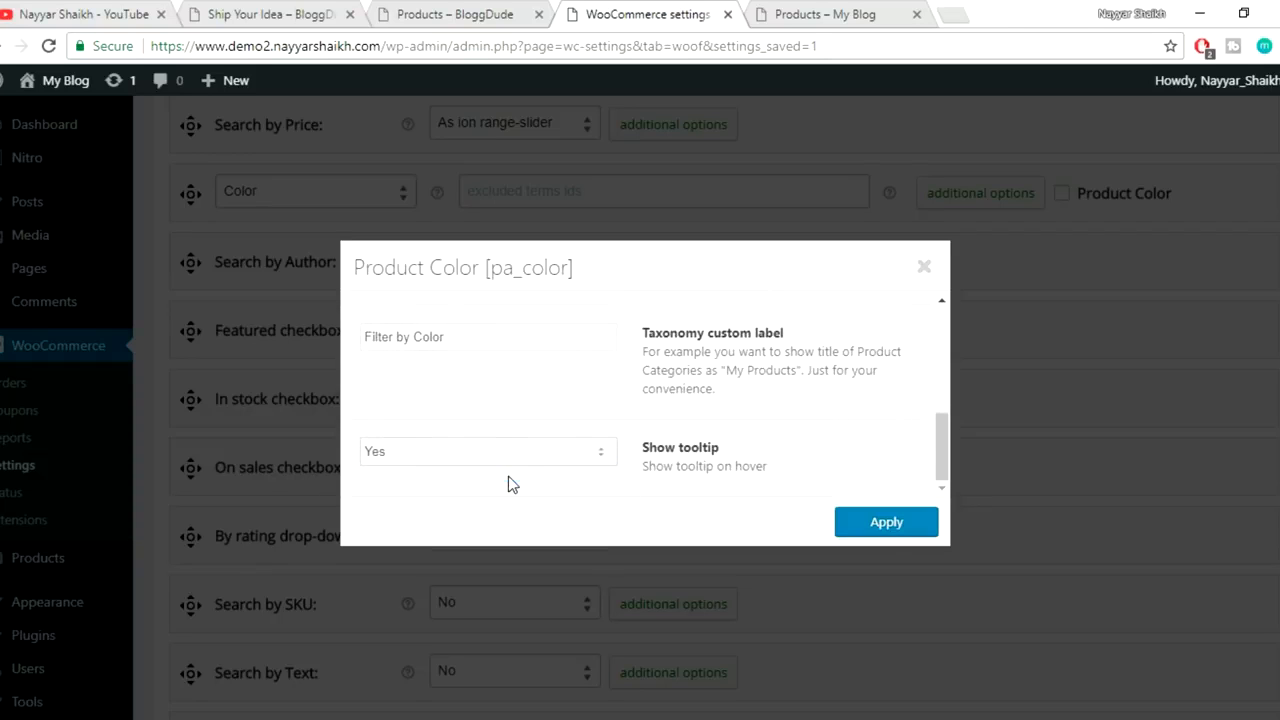
left_click(887, 524)
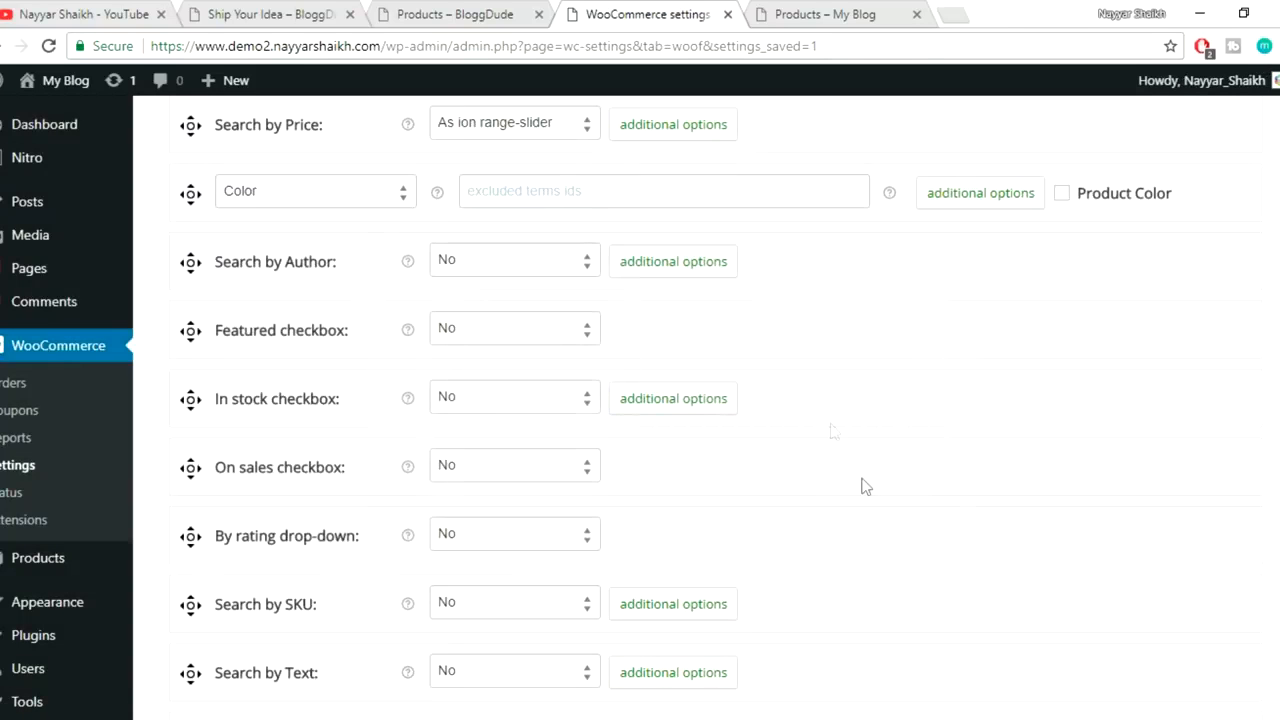
- Enable the Product Color filter in the WOOF structure list and save the settings
scroll(1128, 328, "down", 5)
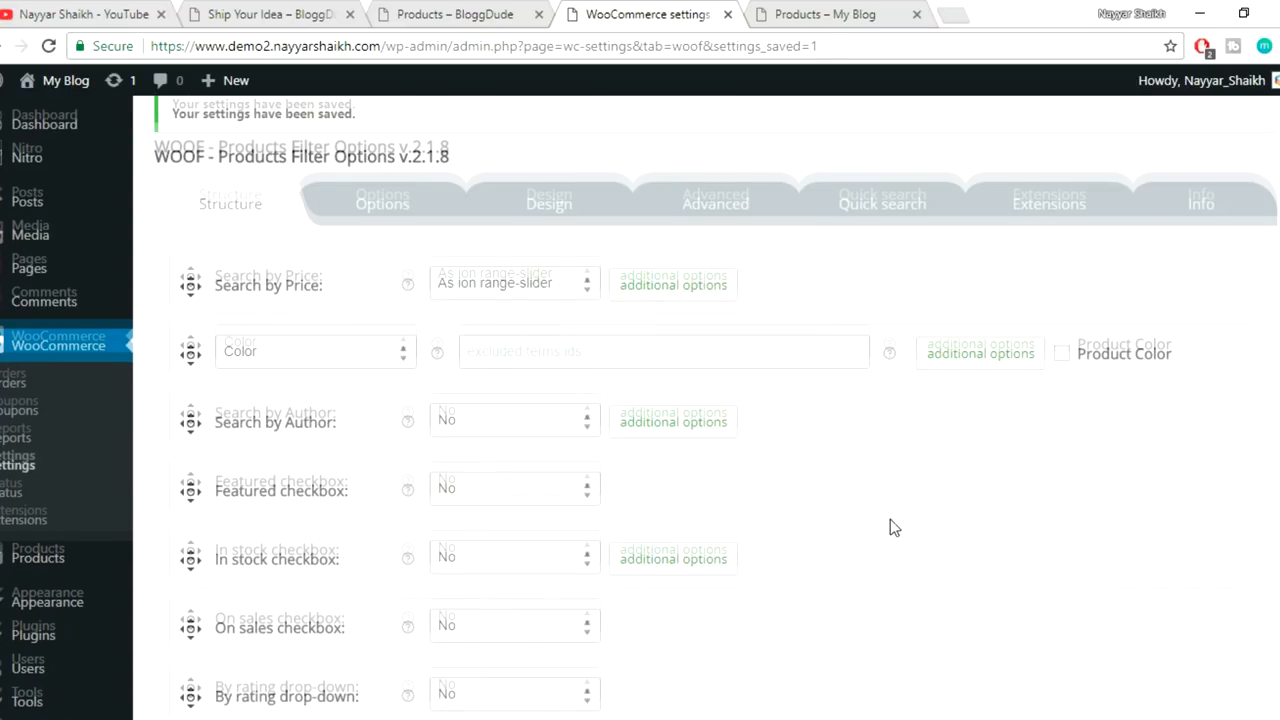
scroll(891, 526, "down", 3)
scroll(890, 520, "down", 3)
scroll(890, 520, "up", 7)
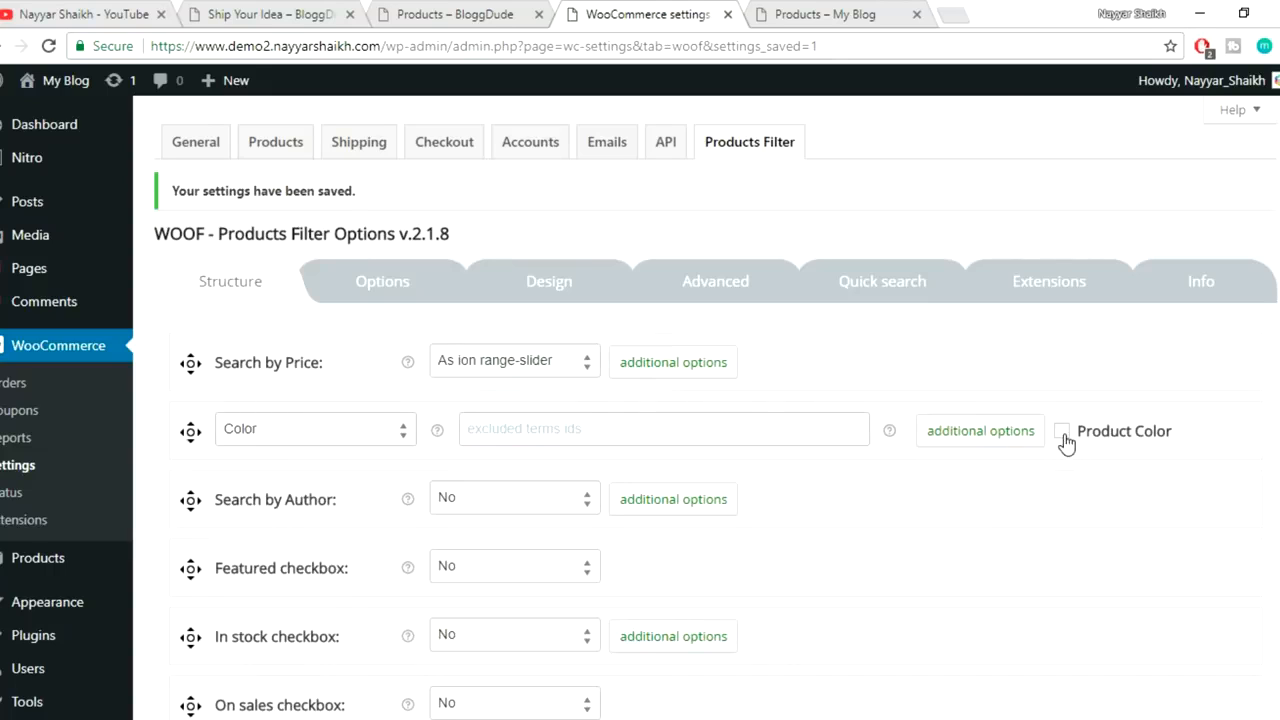
left_click(1068, 448)
scroll(1126, 506, "down", 7)
left_click(215, 633)
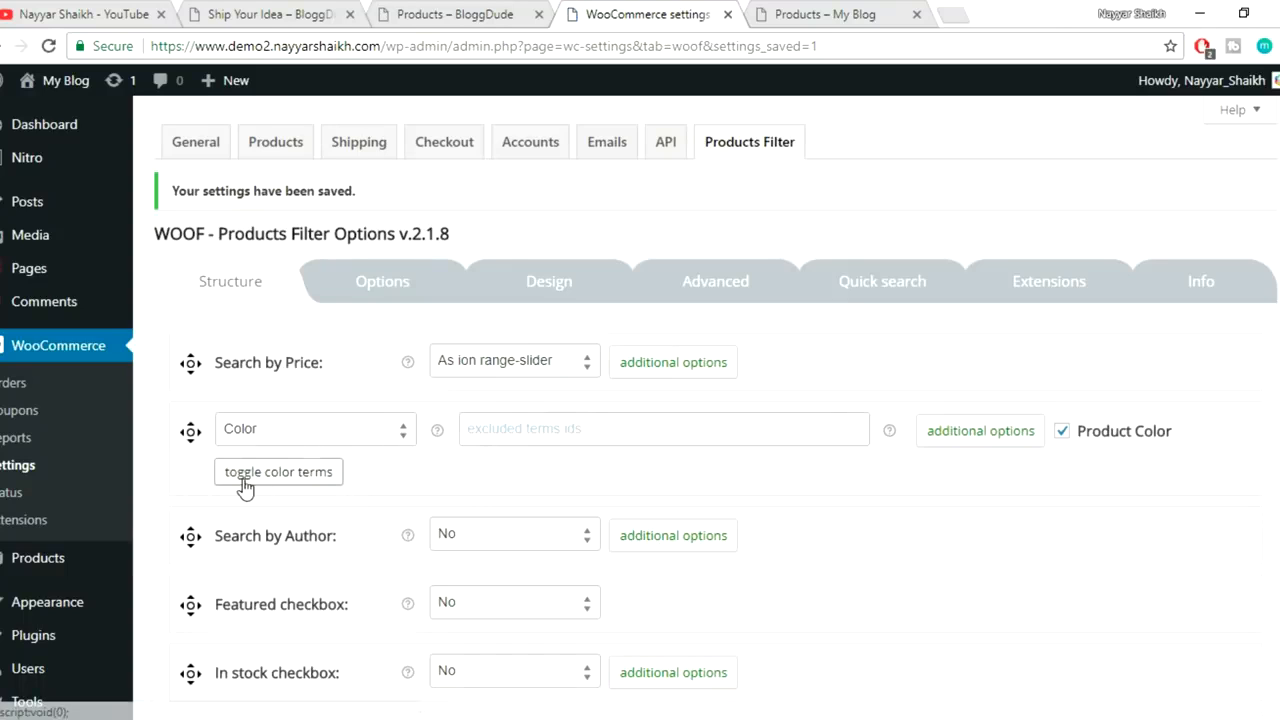
- Expand the Product Color terms and check the black term in its color picker, keeping #000000
left_click(298, 478)
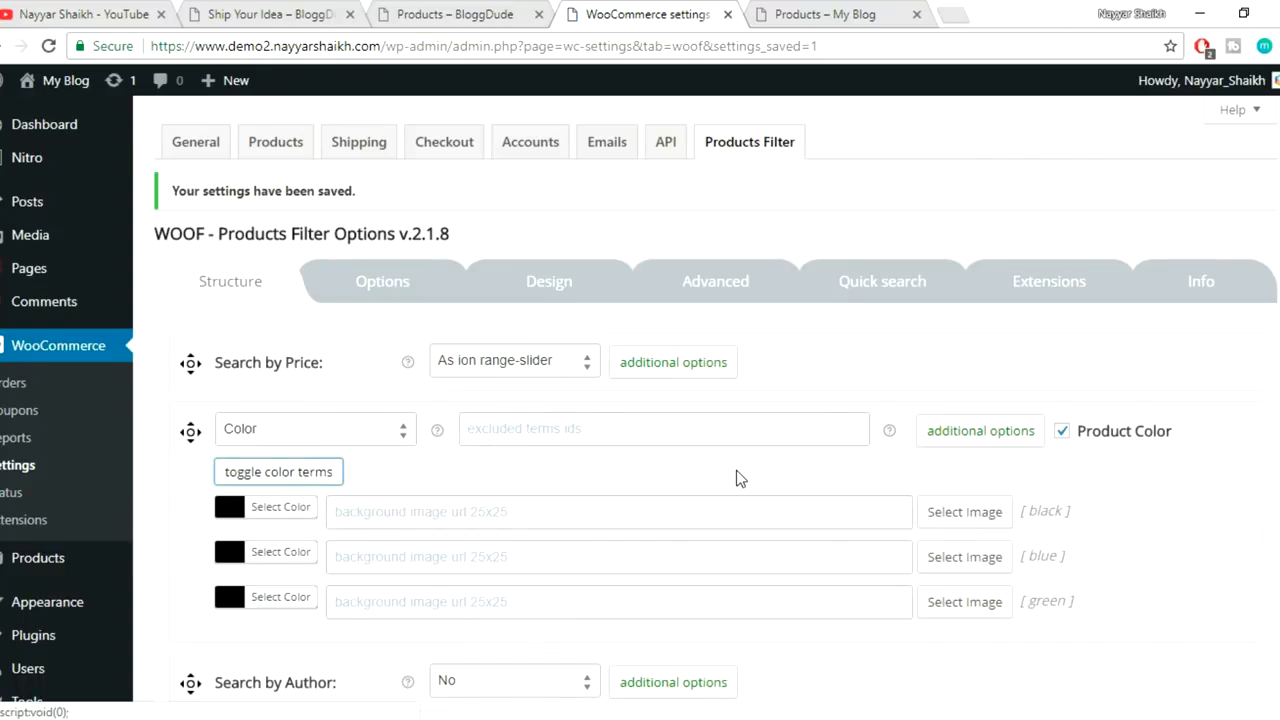
scroll(731, 477, "down", 1)
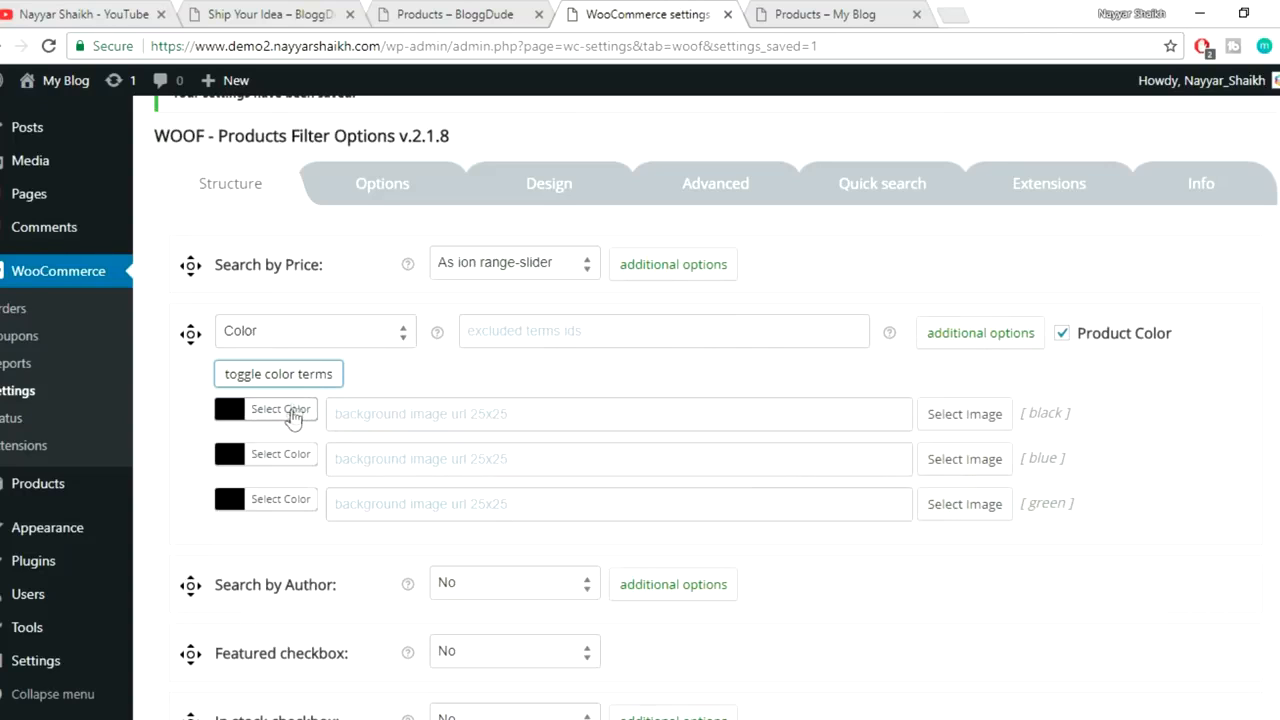
left_click_drag(1094, 413, 1024, 416)
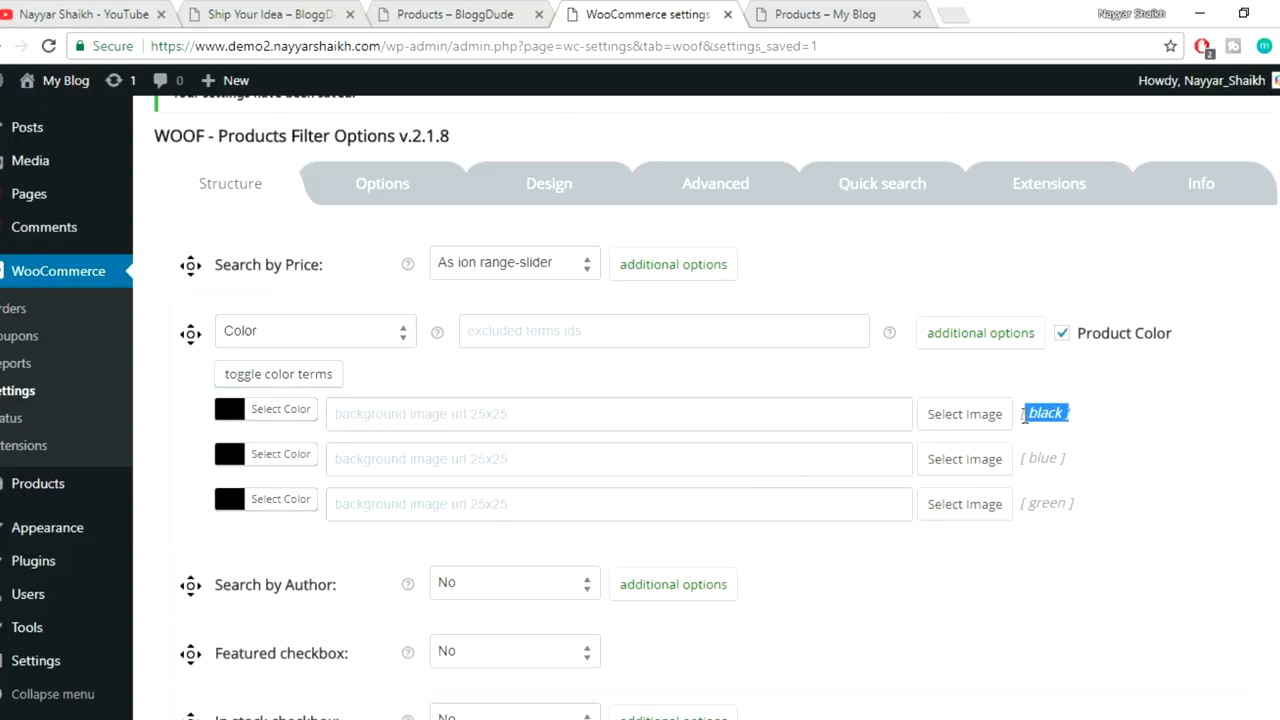
left_click(1062, 495)
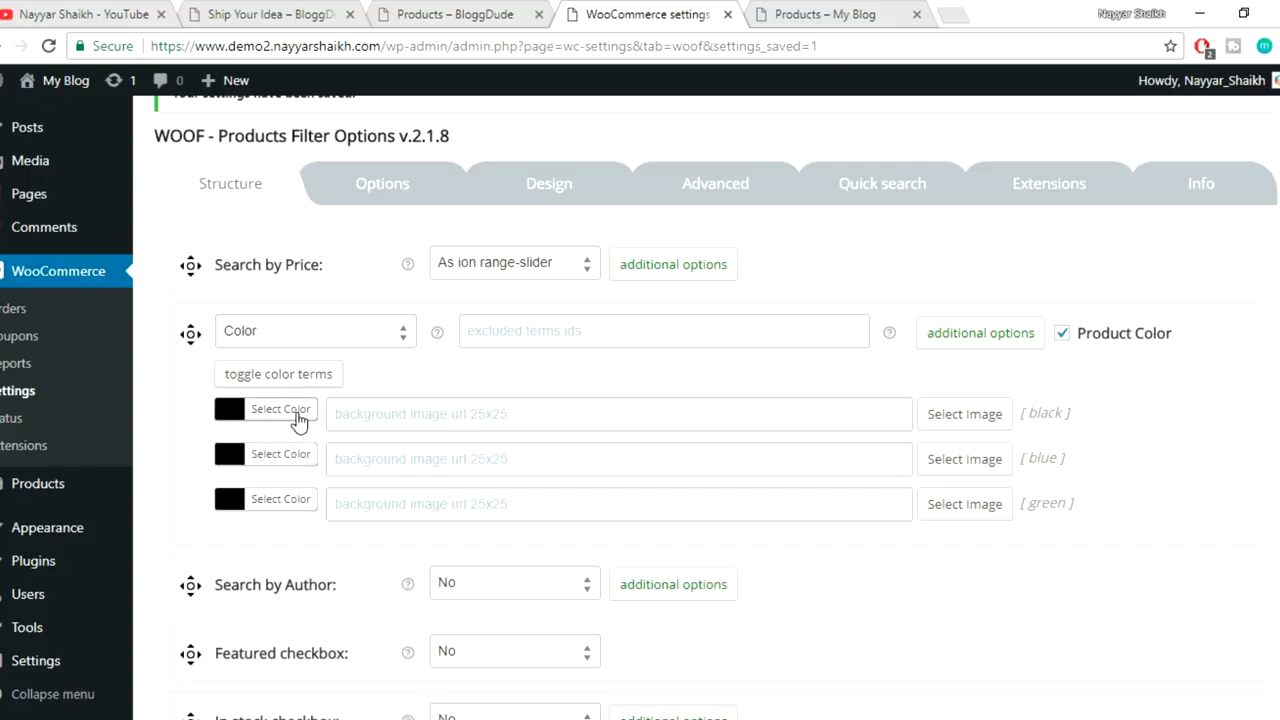
left_click(262, 412)
scroll(291, 488, "down", 1)
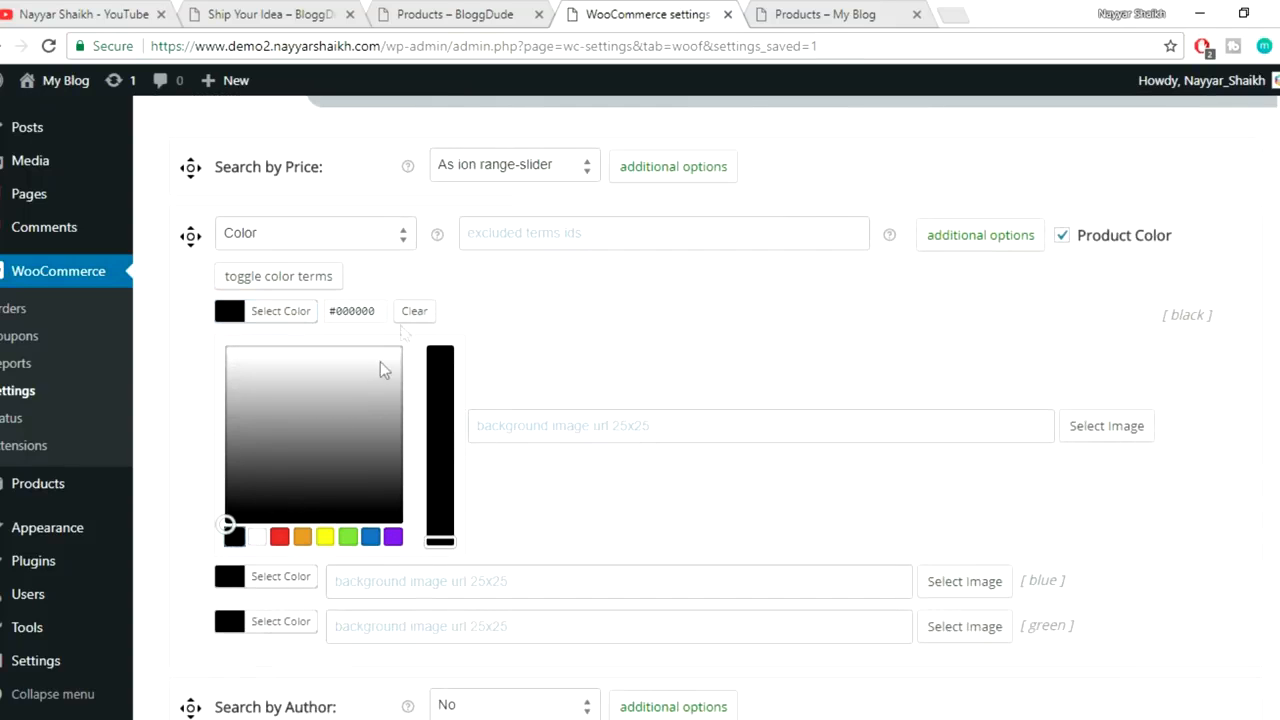
left_click(300, 314)
- Set the blue term's swatch color to #1e73be
left_click(289, 360)
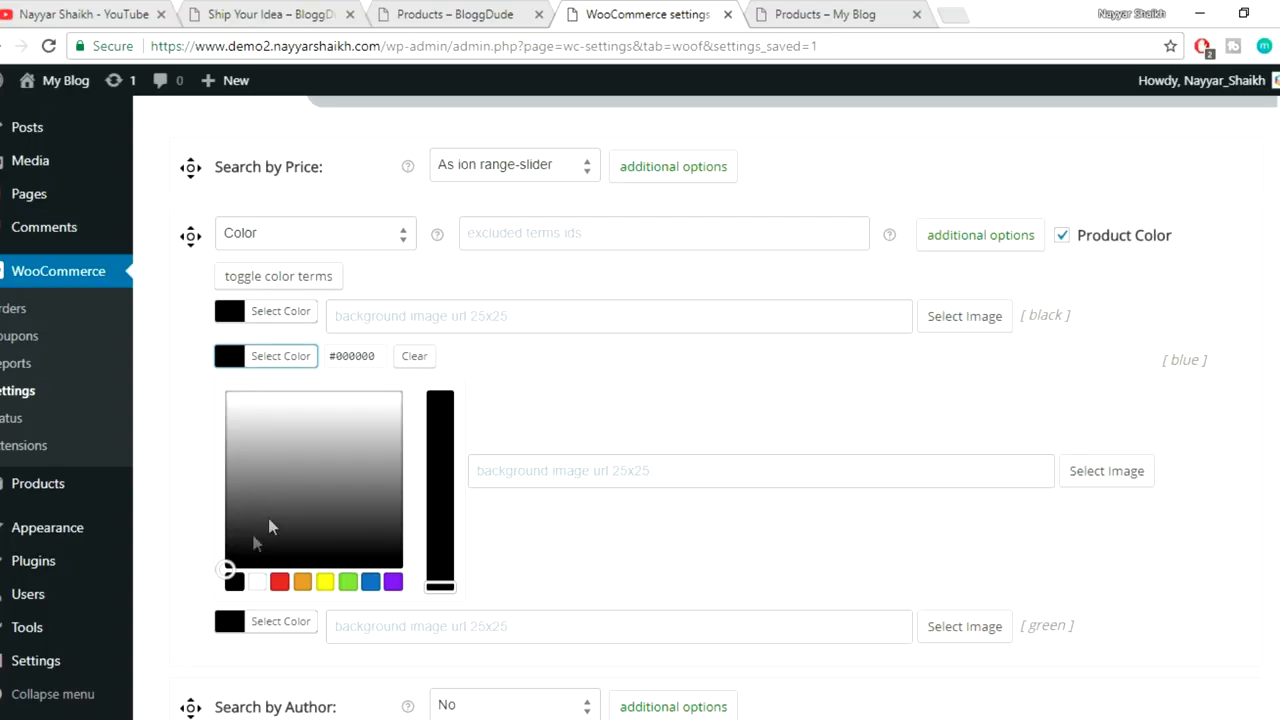
left_click(370, 581)
left_click(281, 362)
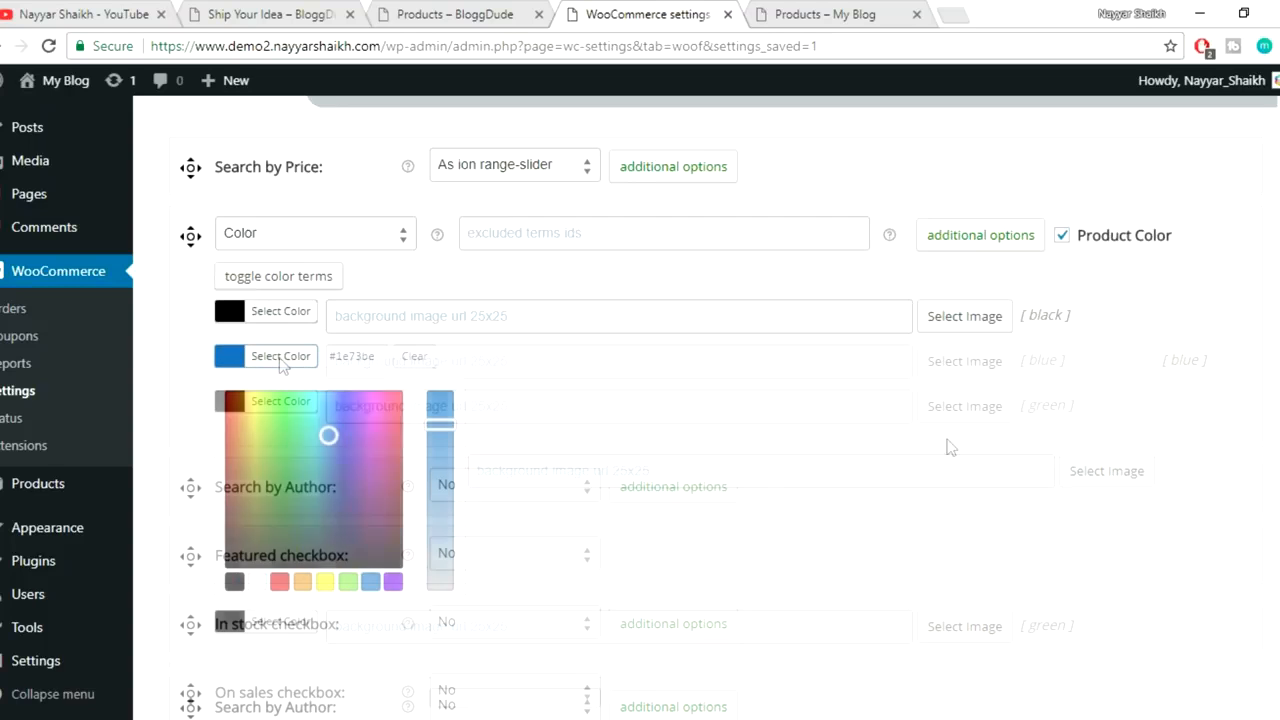
- Set the green term's swatch color to #81d742
left_click_drag(1074, 405, 1020, 407)
left_click(1086, 409)
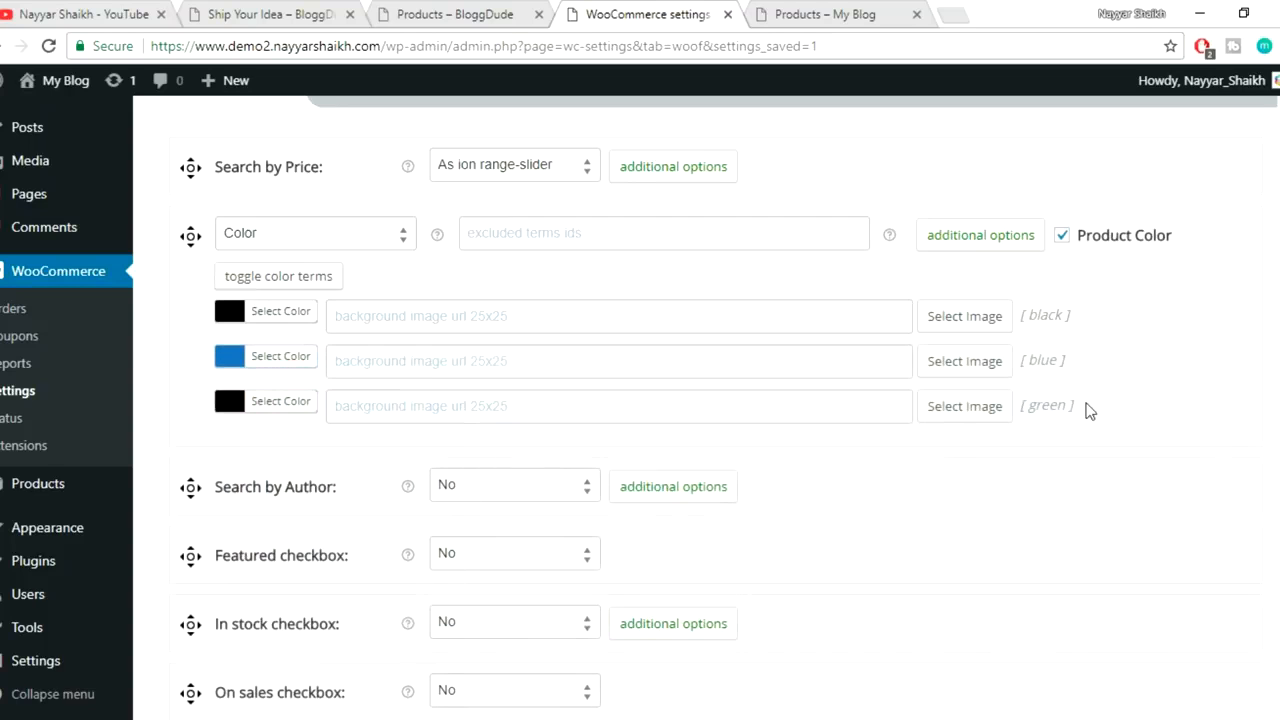
left_click(297, 401)
left_click(345, 627)
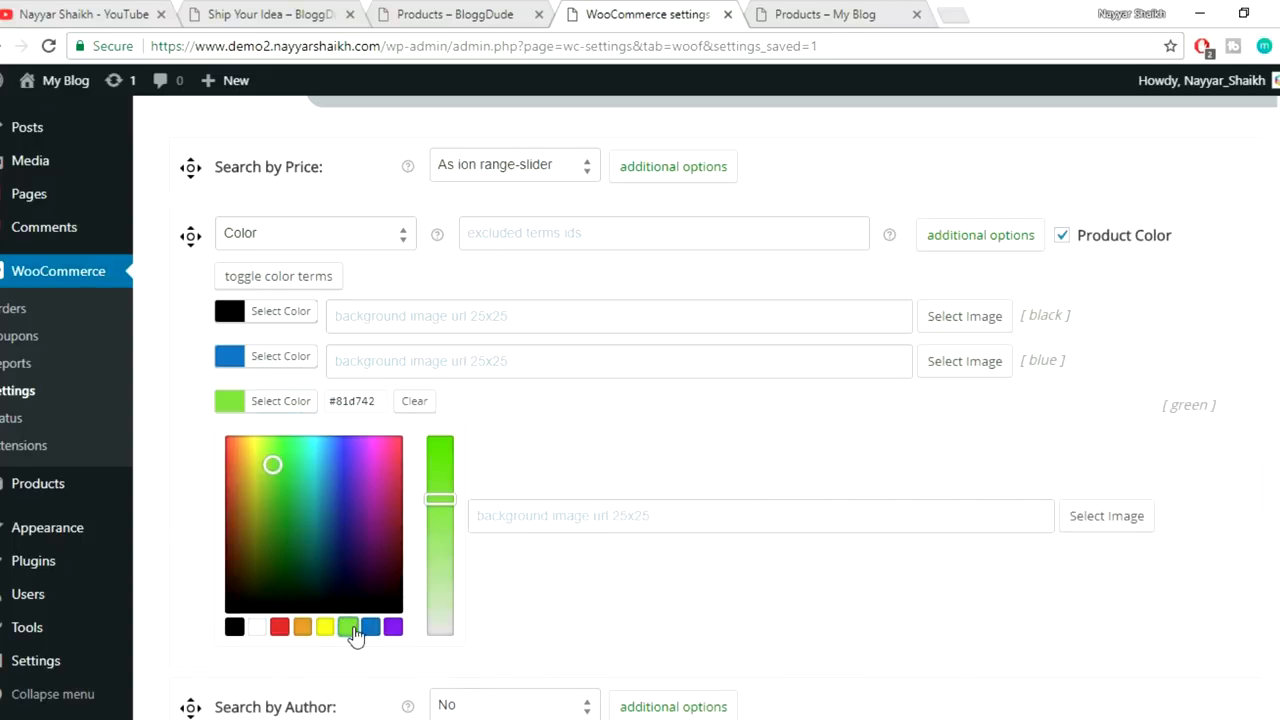
left_click(305, 403)
- Save the WOOF settings and reload the My Blog shop page to check the color filter
scroll(549, 405, "down", 8)
left_click(222, 622)
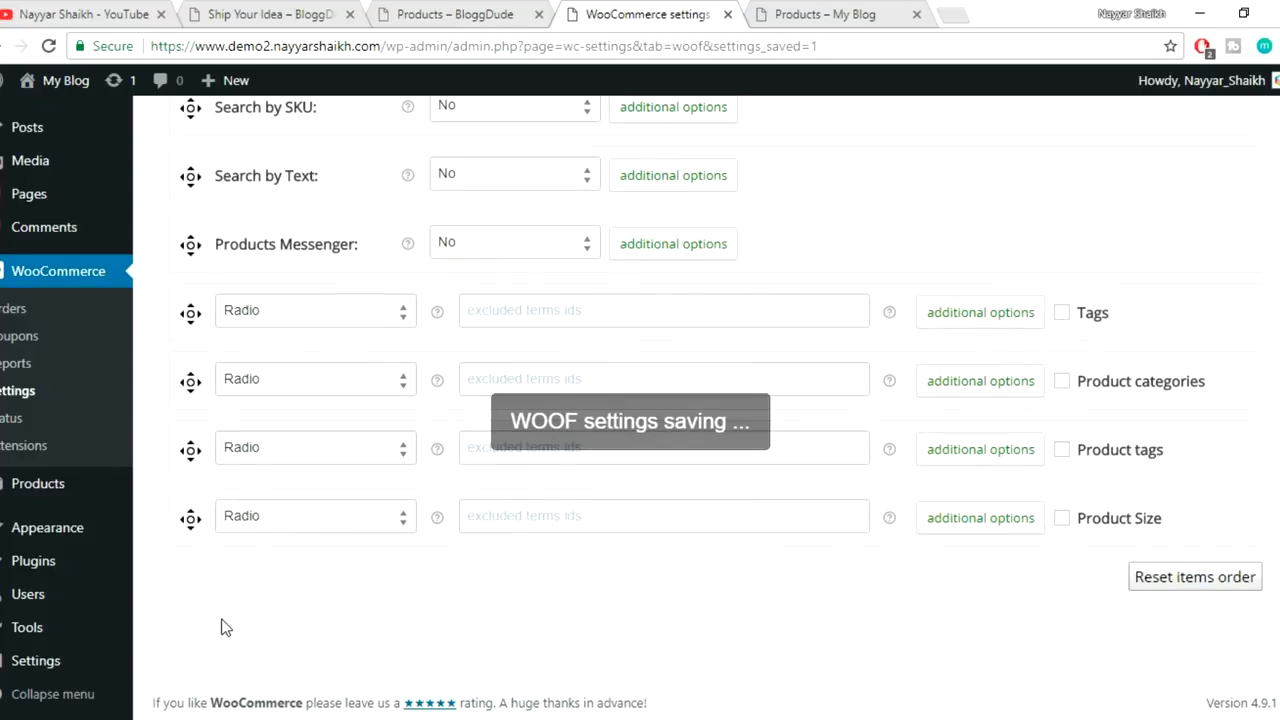
left_click(843, 8)
left_click(48, 46)
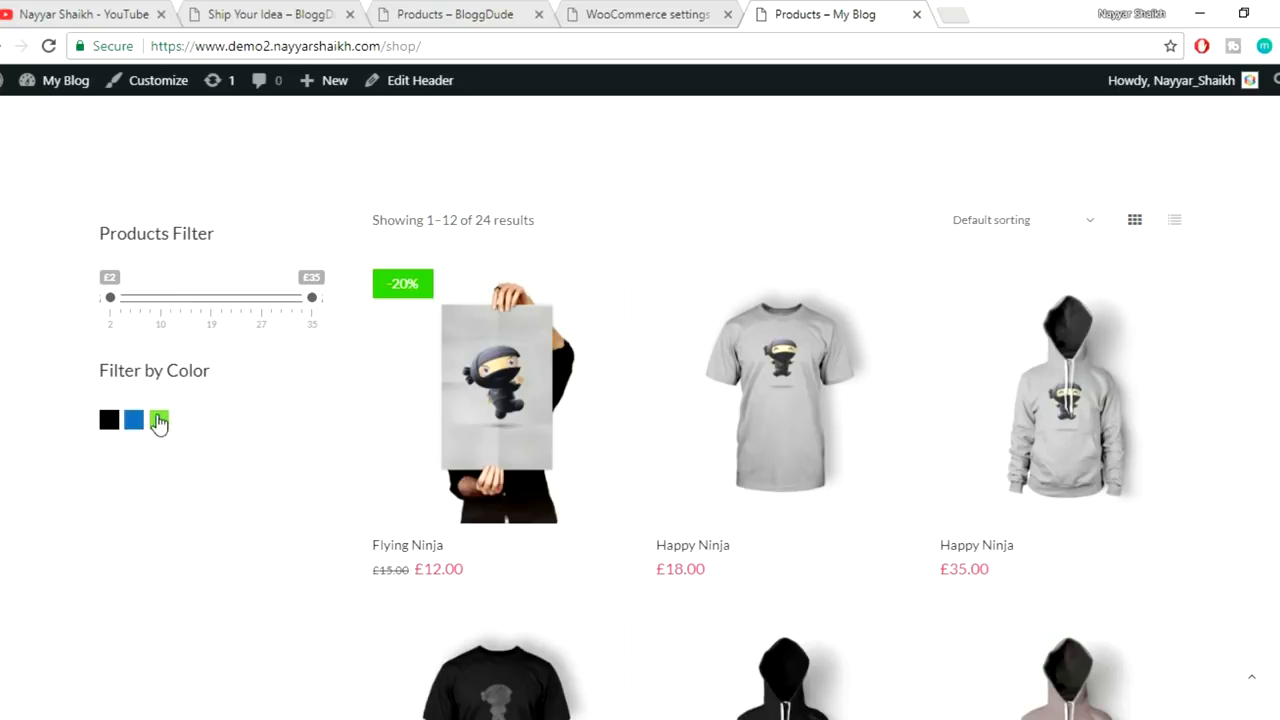
- Check the demo shop's filter order, and move By rating drop-down directly below Product Color in the WOOF structure list
left_click(418, 8)
scroll(335, 366, "down", 2)
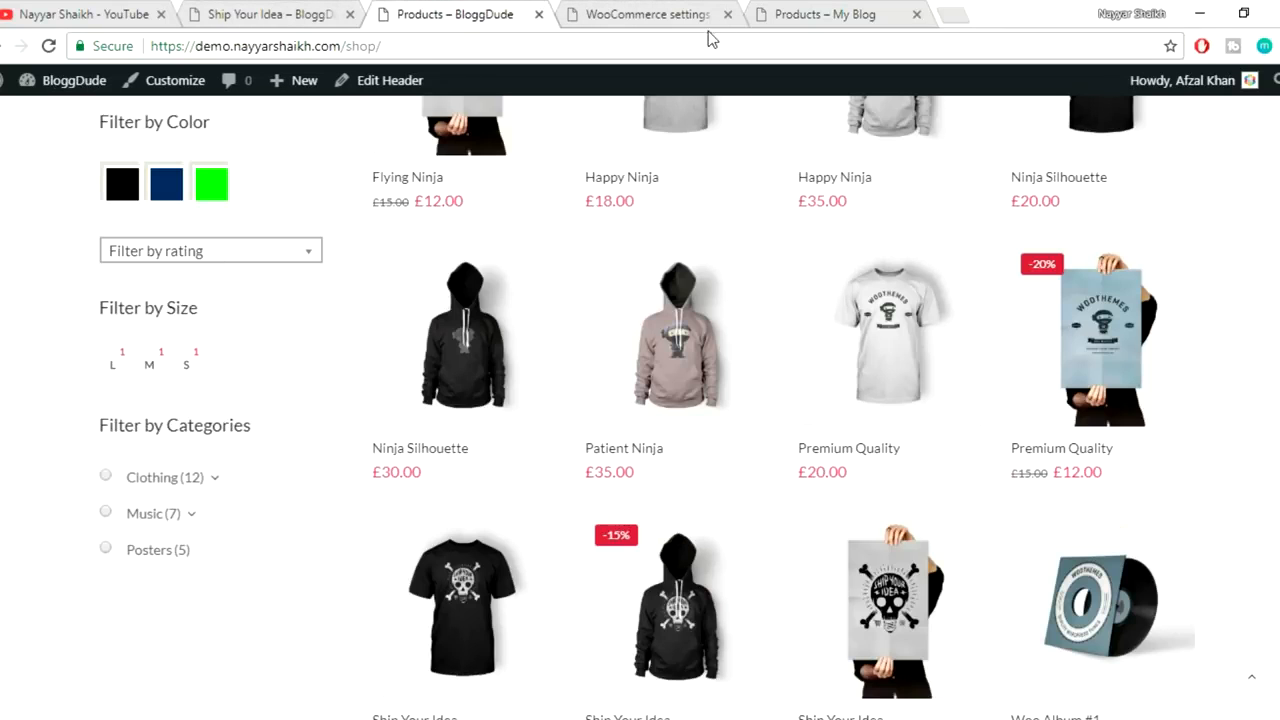
left_click(668, 14)
scroll(1180, 396, "down", 2)
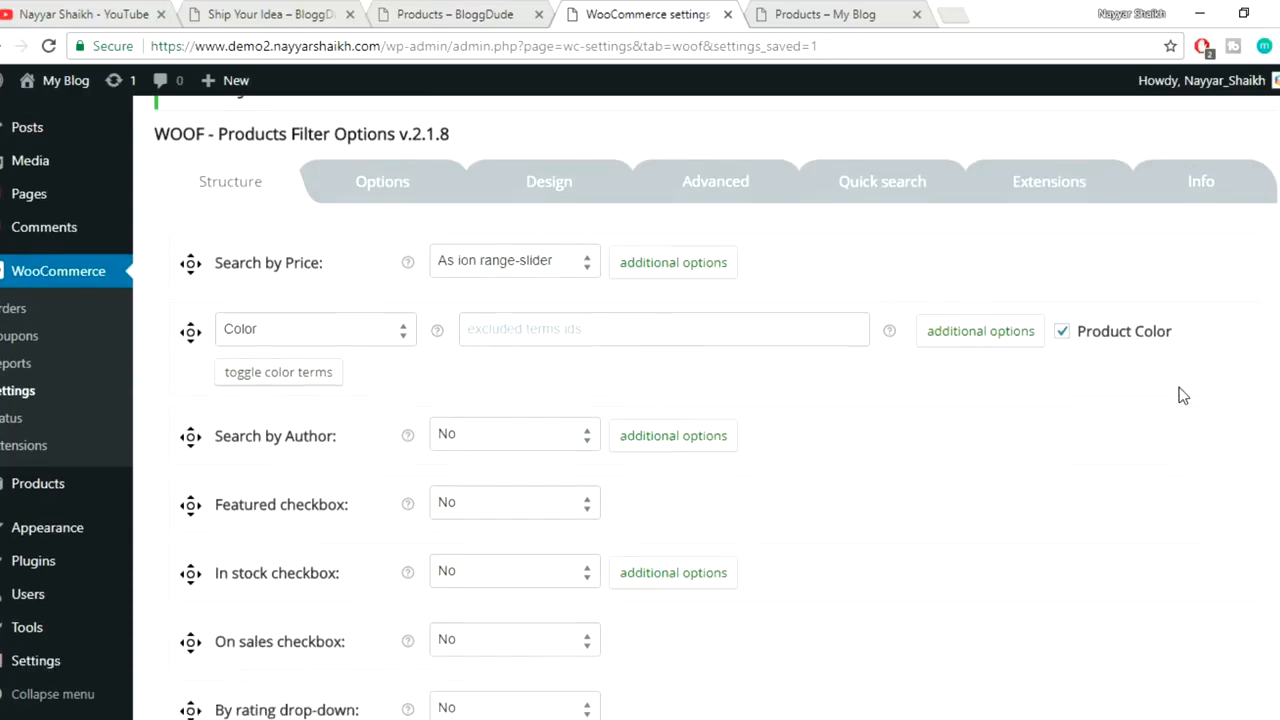
scroll(437, 467, "down", 1)
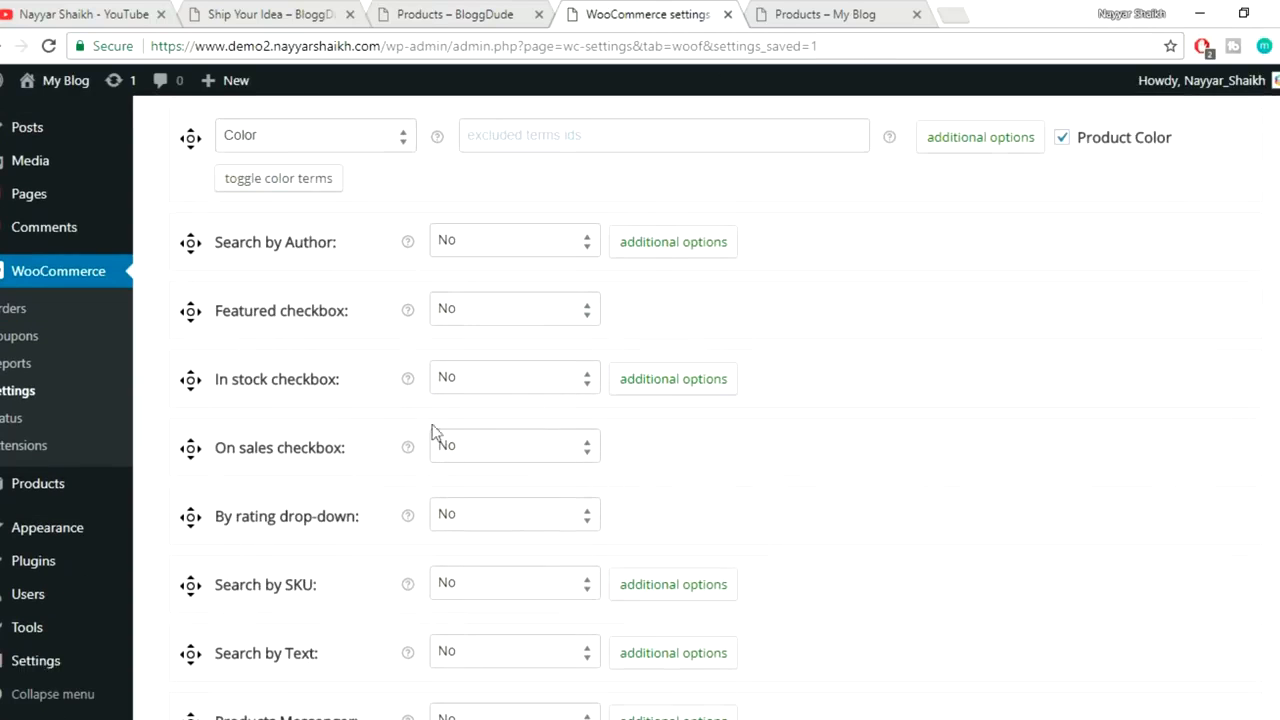
scroll(357, 427, "down", 5)
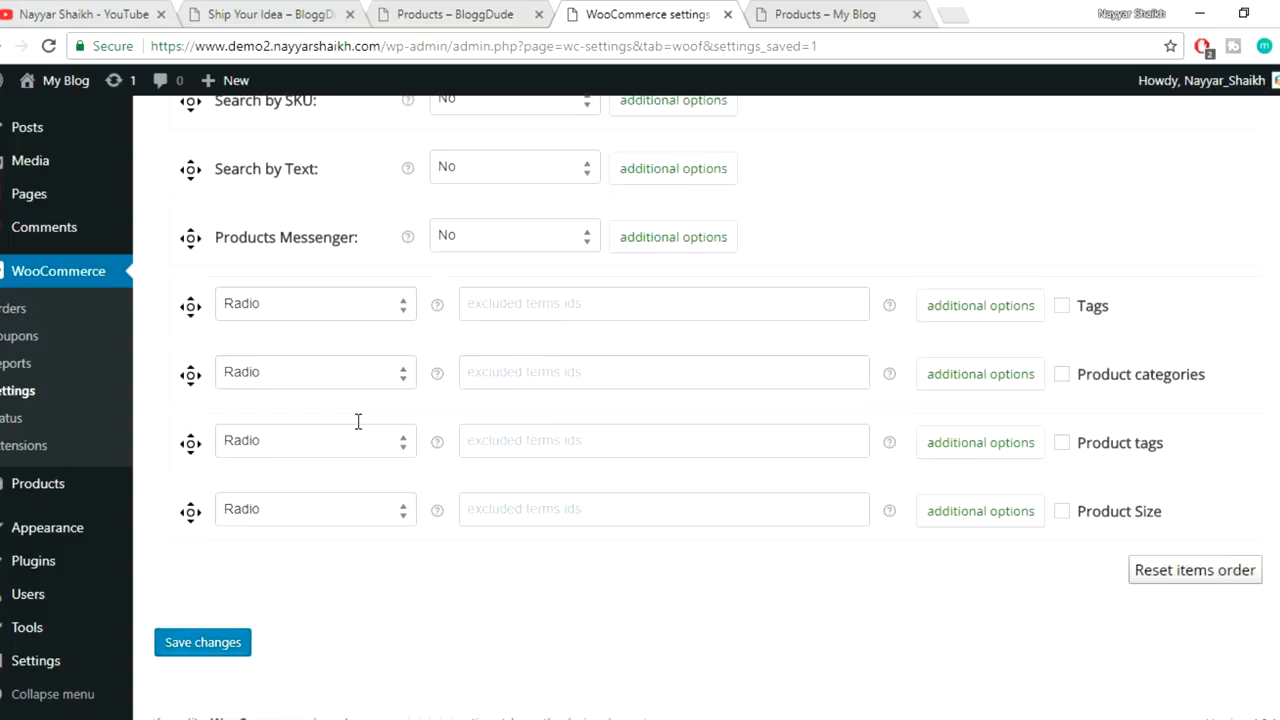
scroll(443, 463, "up", 2)
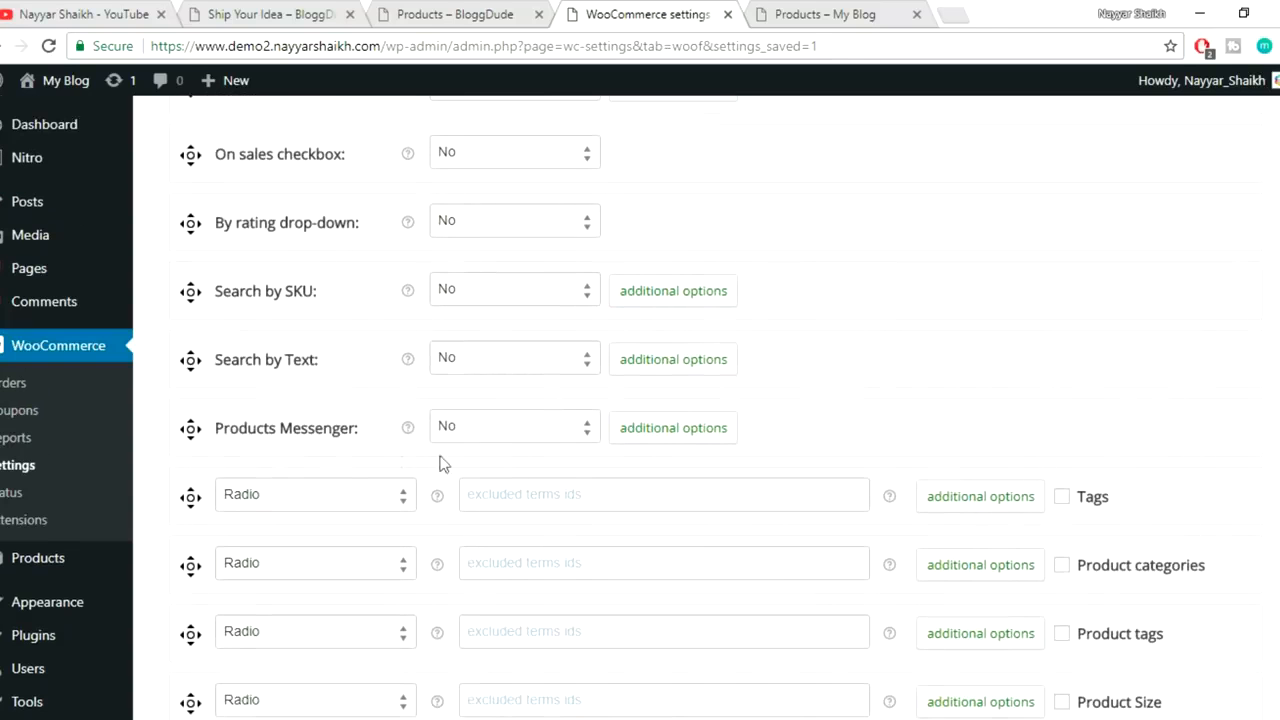
scroll(310, 447, "up", 1)
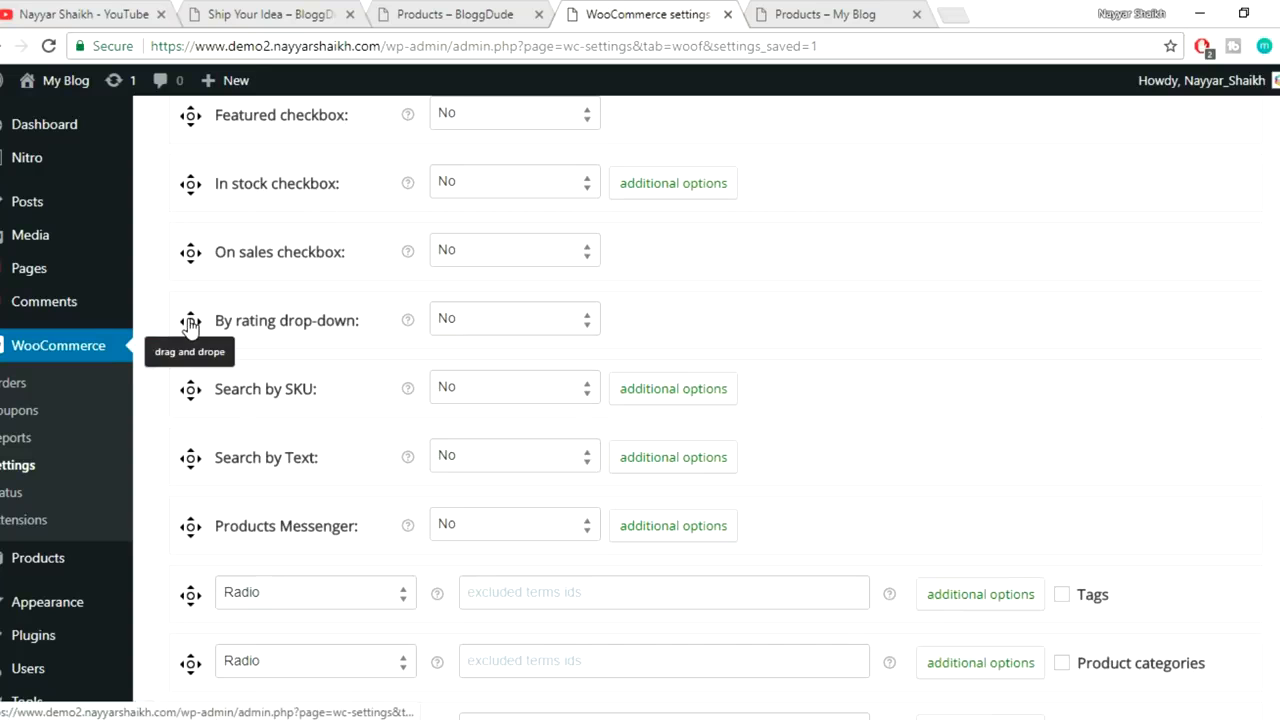
left_click_drag(192, 320, 255, 260)
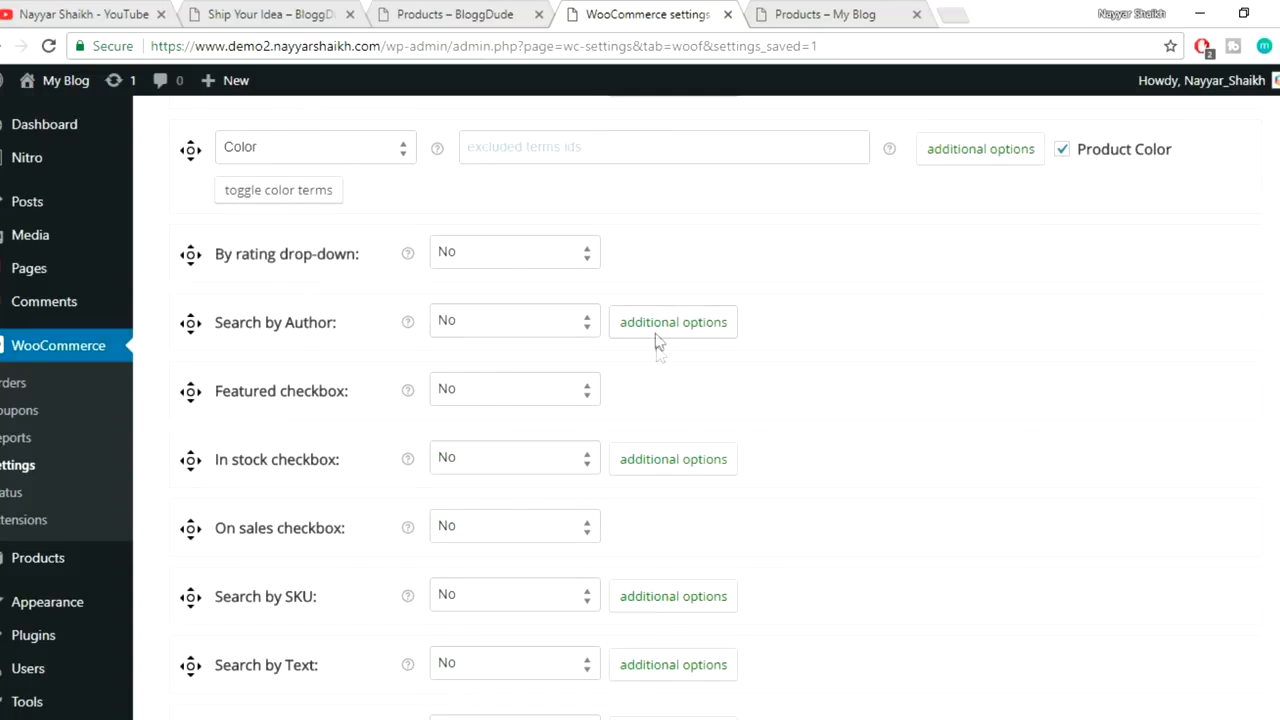
scroll(654, 357, "up", 2)
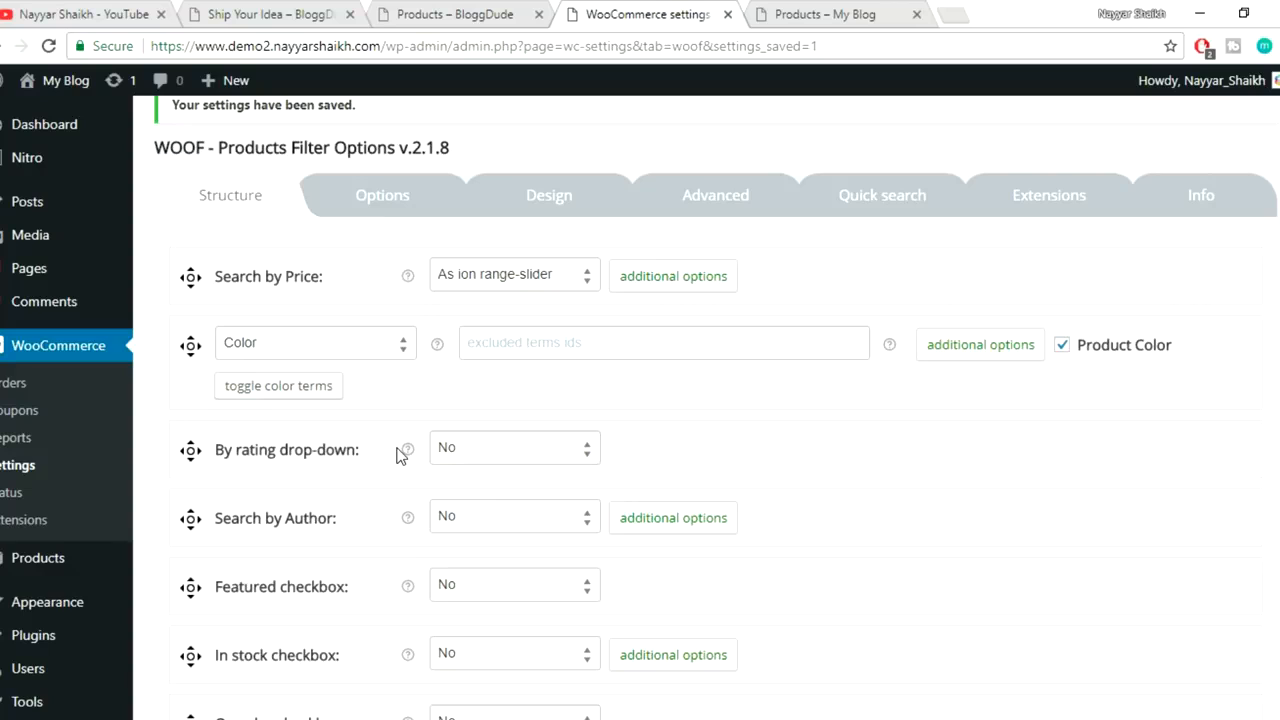
- Set the By rating drop-down filter to Yes and save the WOOF settings
left_click(500, 459)
left_click(482, 494)
left_click(478, 462)
left_click(476, 492)
left_click_drag(236, 451, 354, 451)
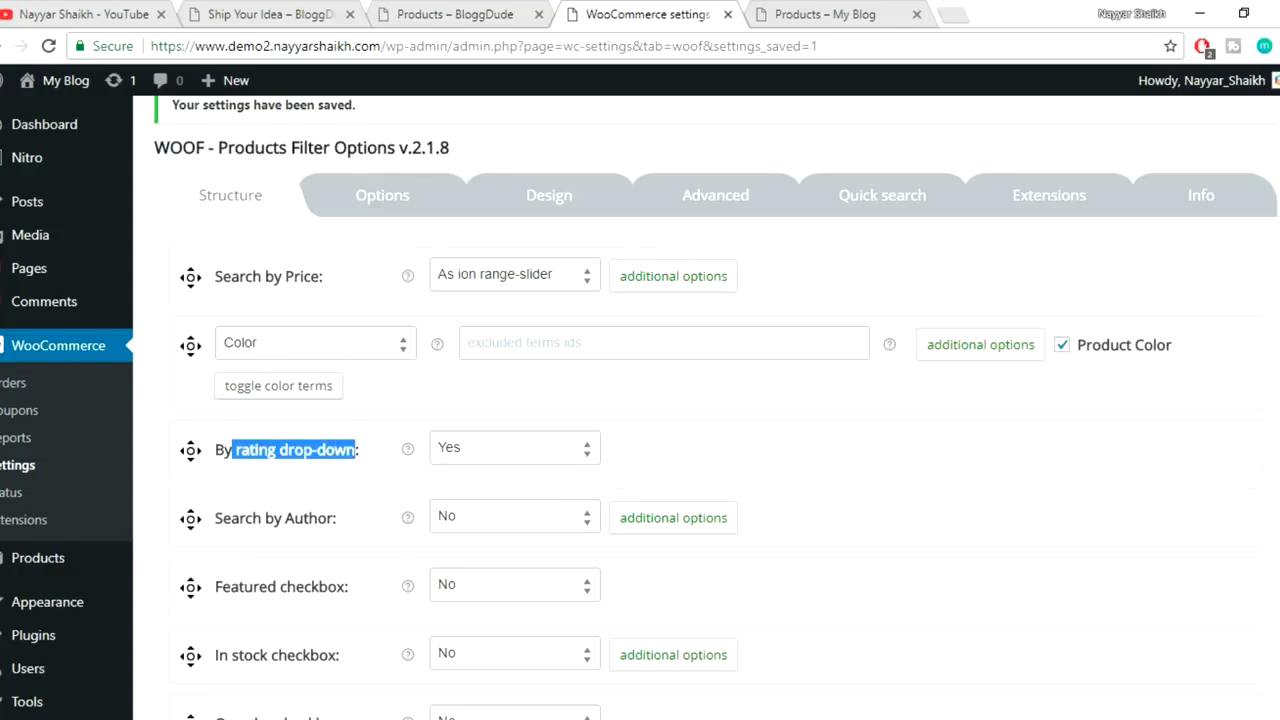
scroll(778, 604, "down", 7)
left_click(219, 630)
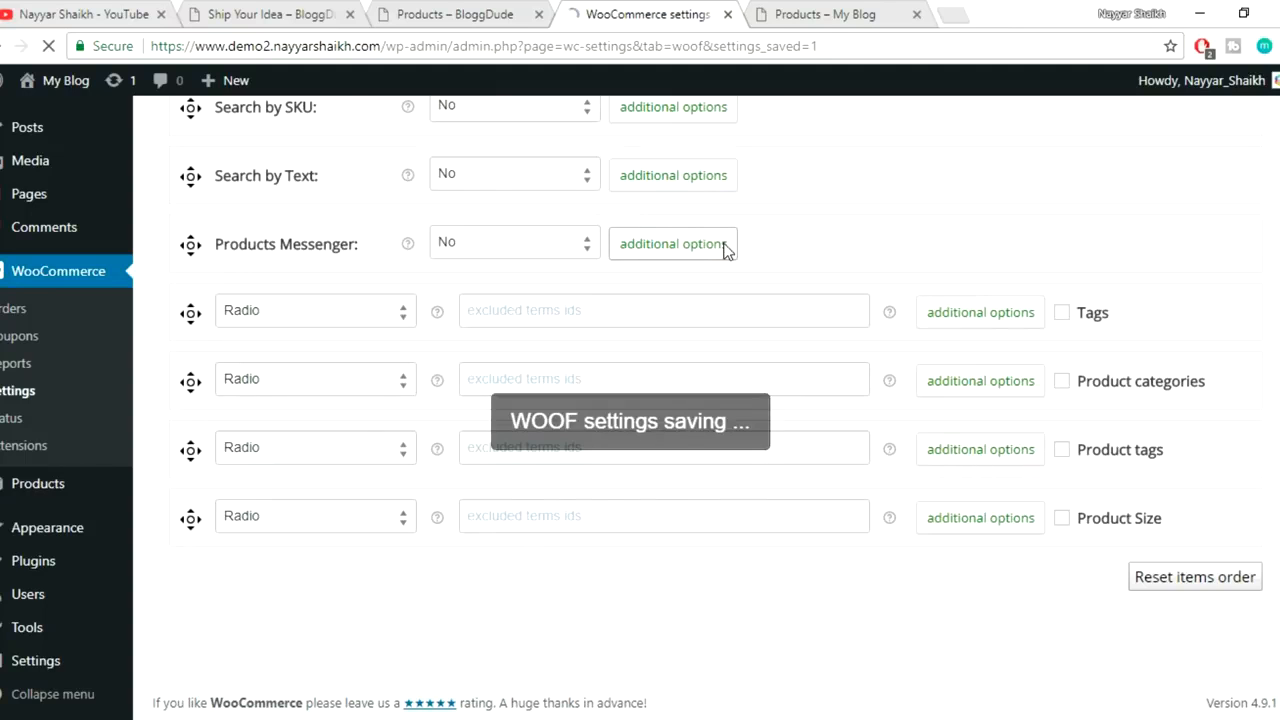
- Reload the My Blog shop page and open the Filter by rating options in the sidebar
left_click(780, 12)
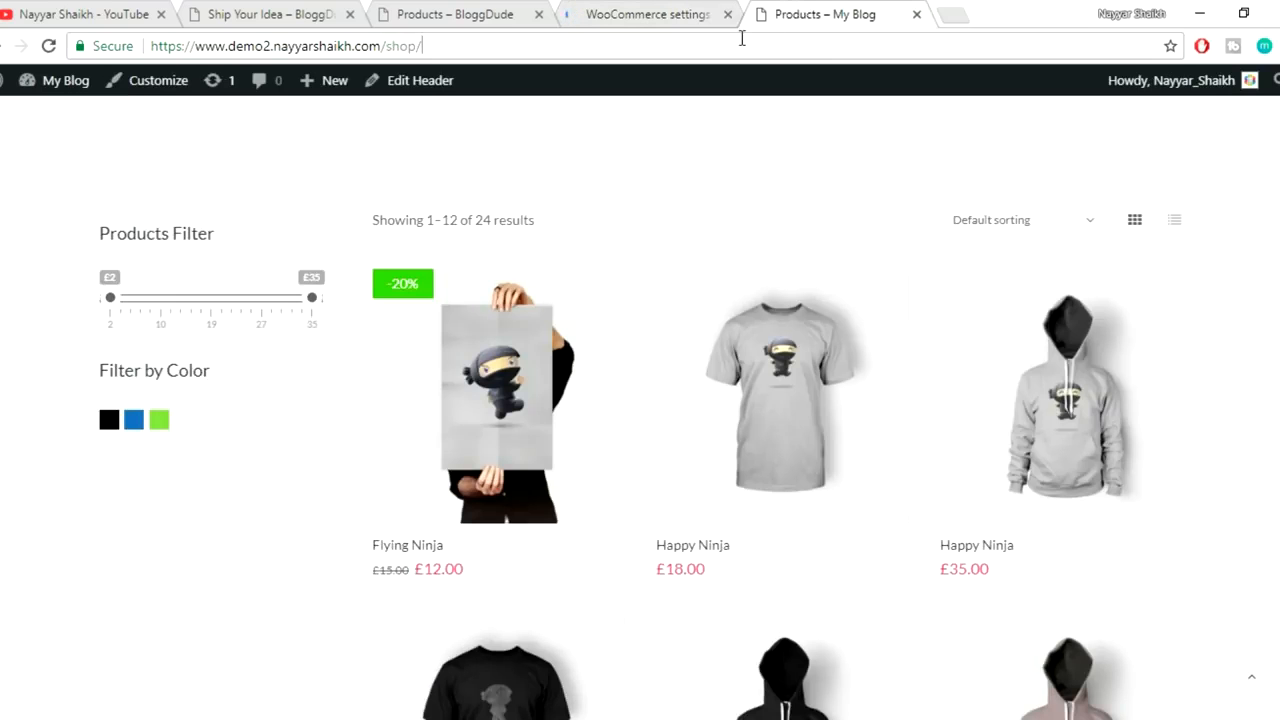
left_click(741, 38)
key("Return")
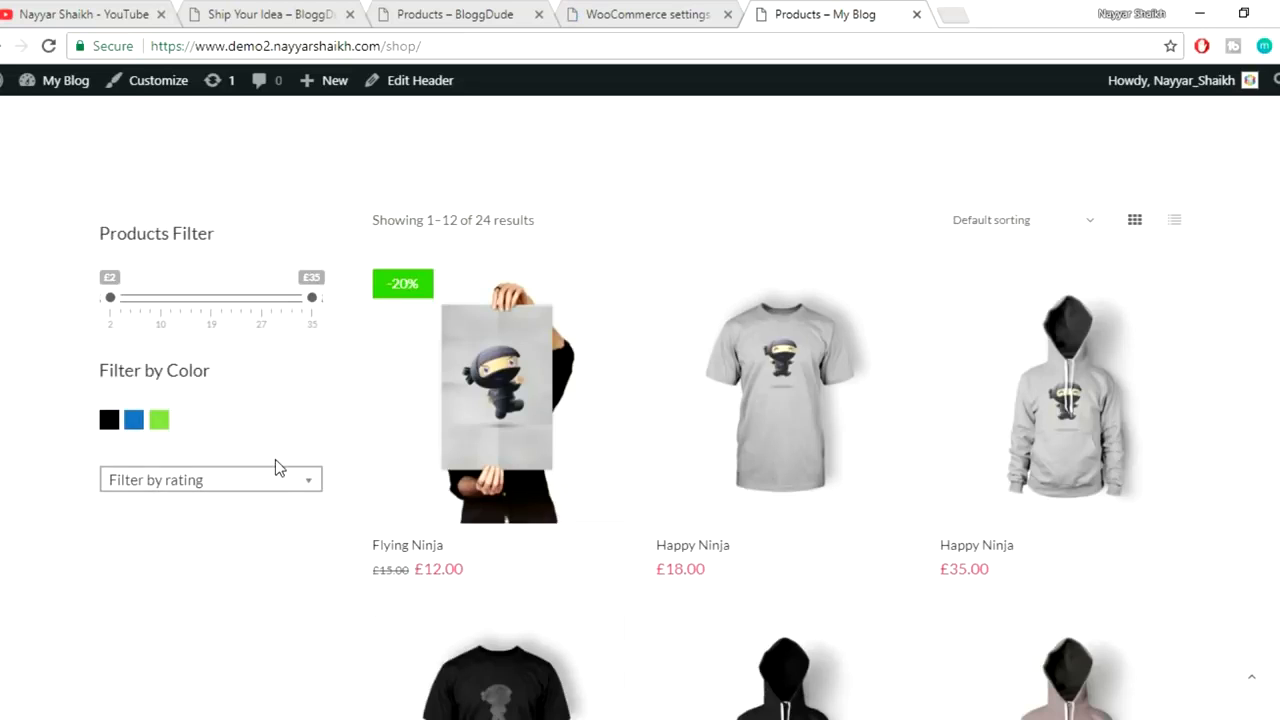
left_click(230, 492)
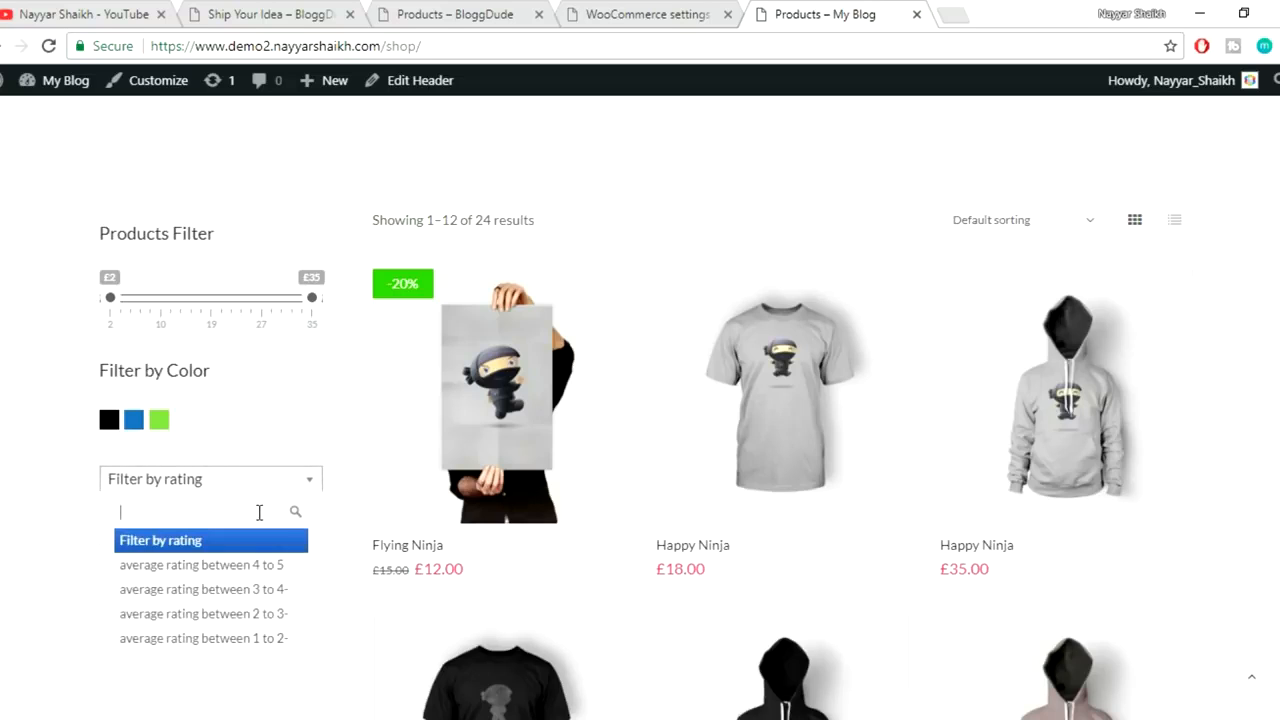
- Close the rating options, limit the shop's price filter to £2–£19 and browse the matching products
left_click(268, 422)
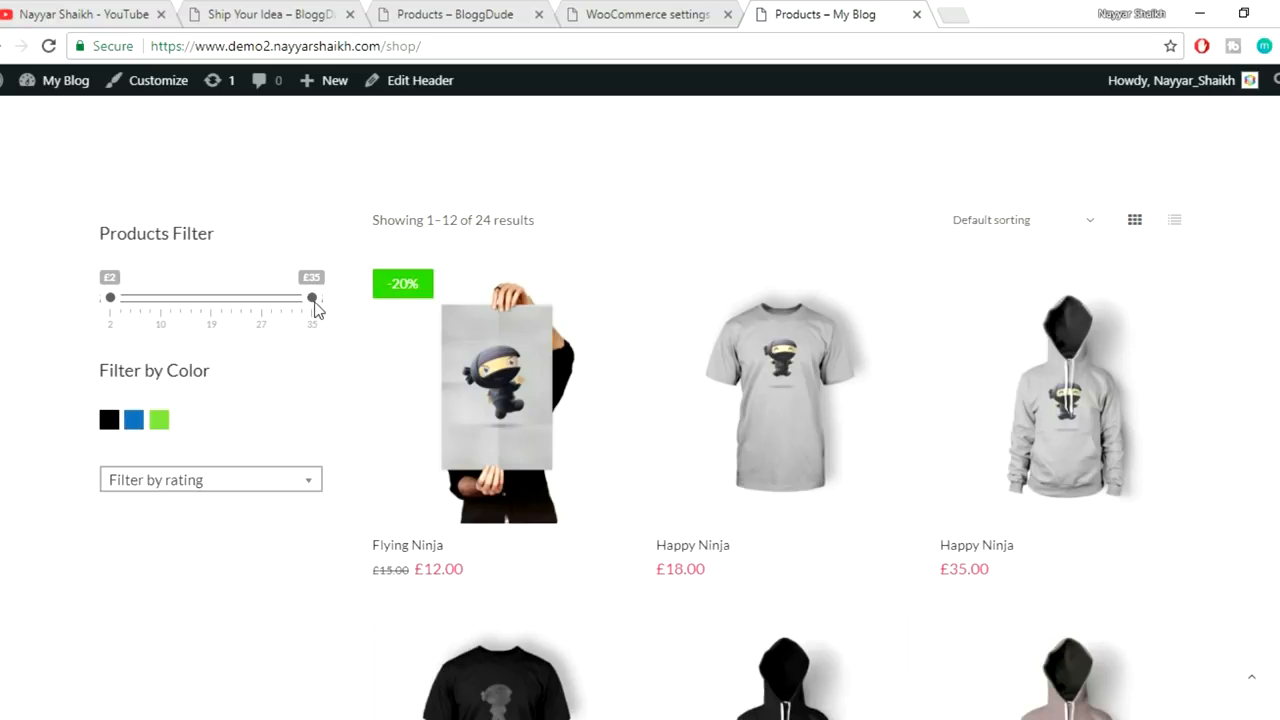
left_click_drag(311, 300, 214, 305)
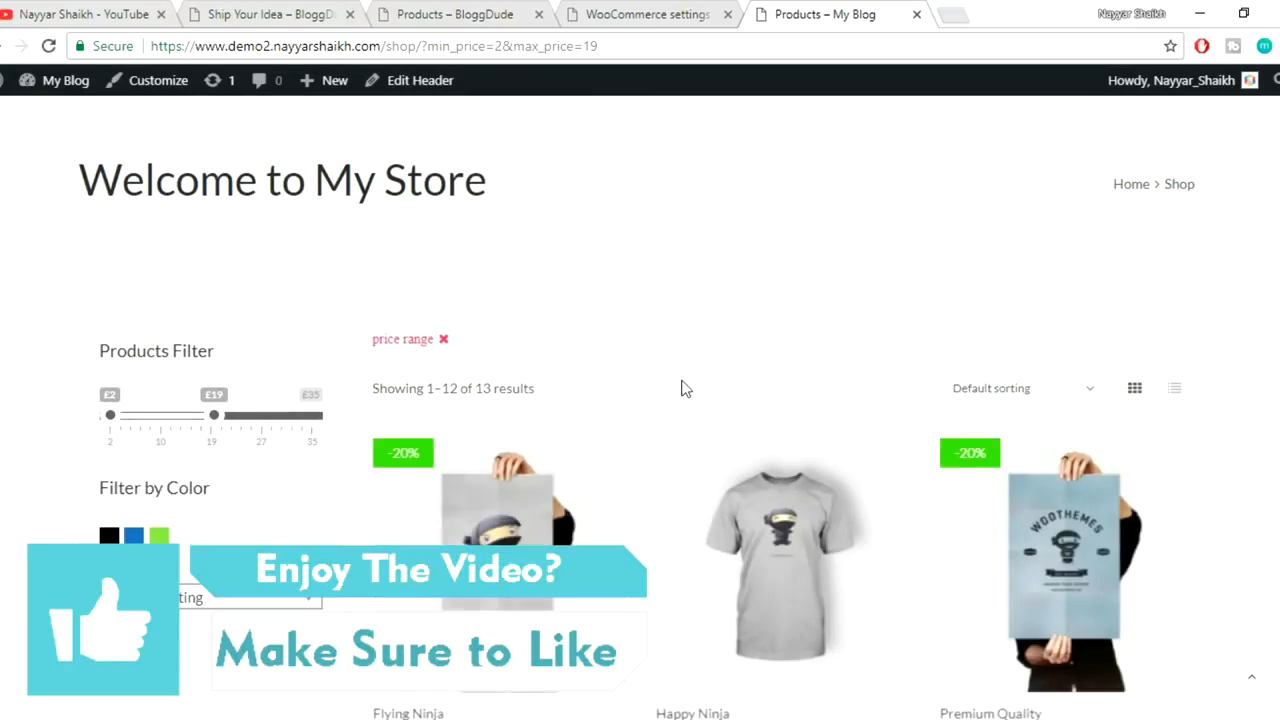
scroll(680, 386, "down", 4)
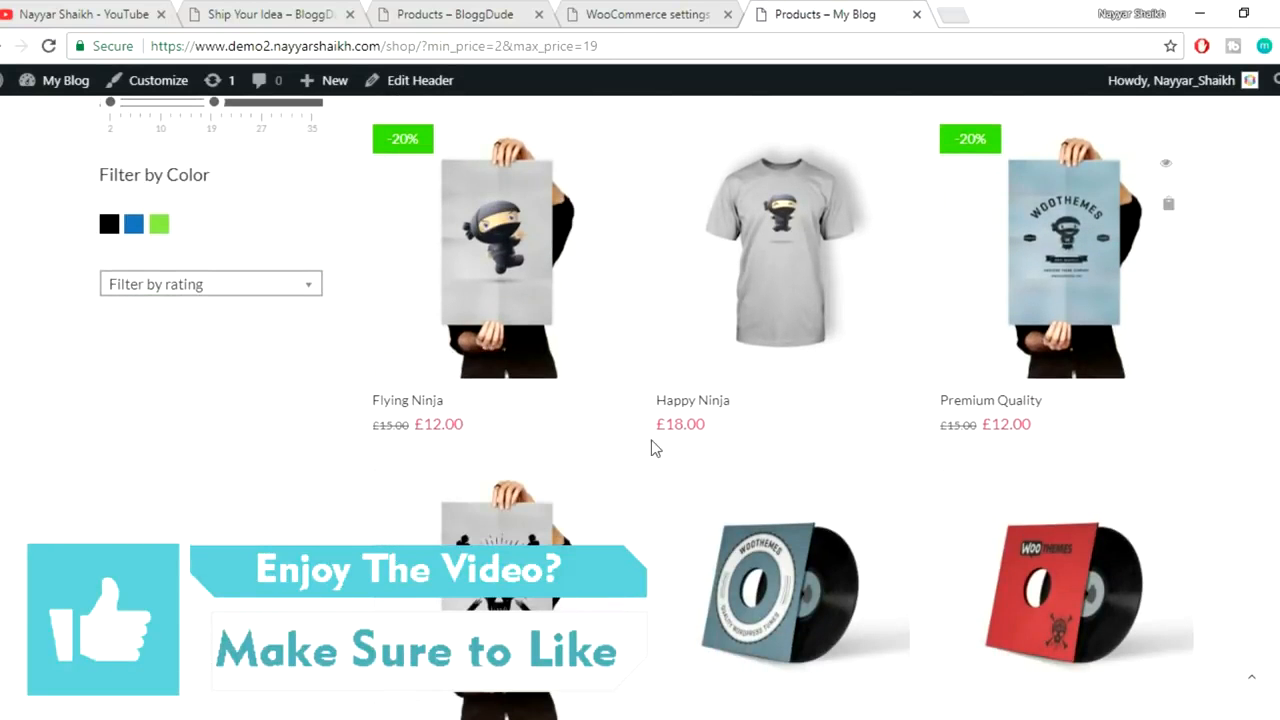
scroll(580, 449, "down", 3)
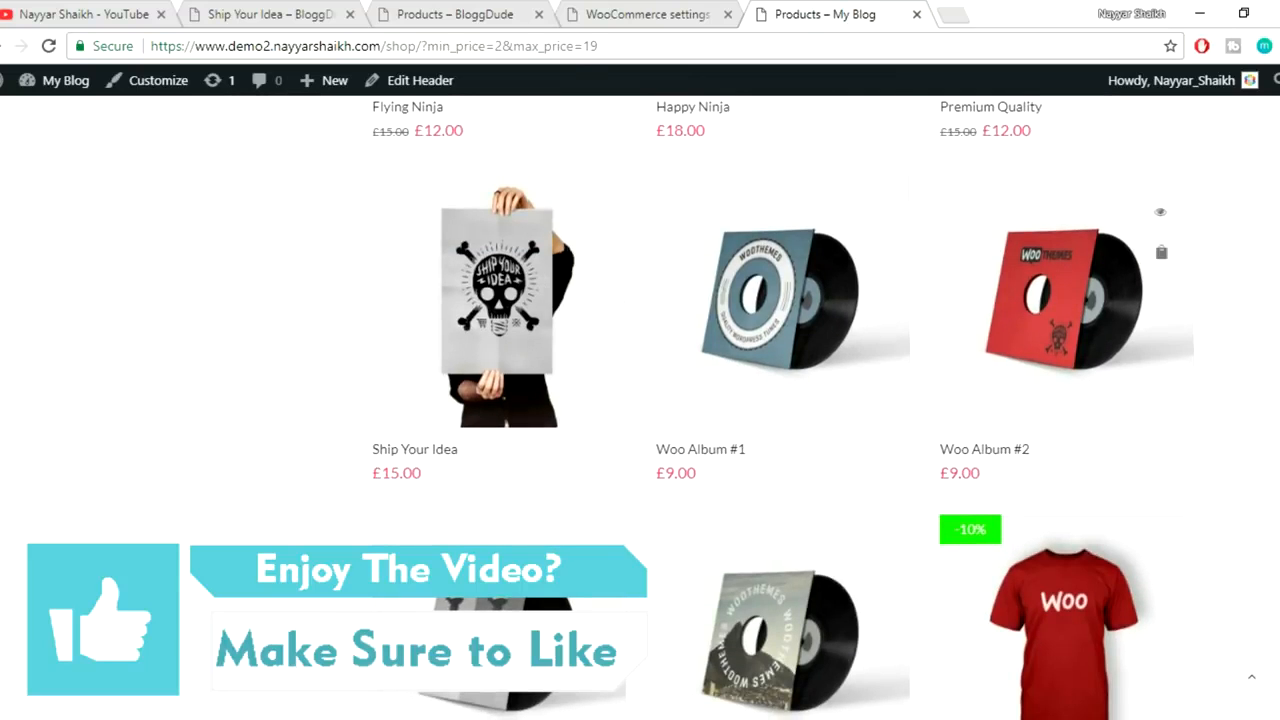
- Filter the shop products by the black color and raise the maximum price to £29
scroll(331, 459, "up", 5)
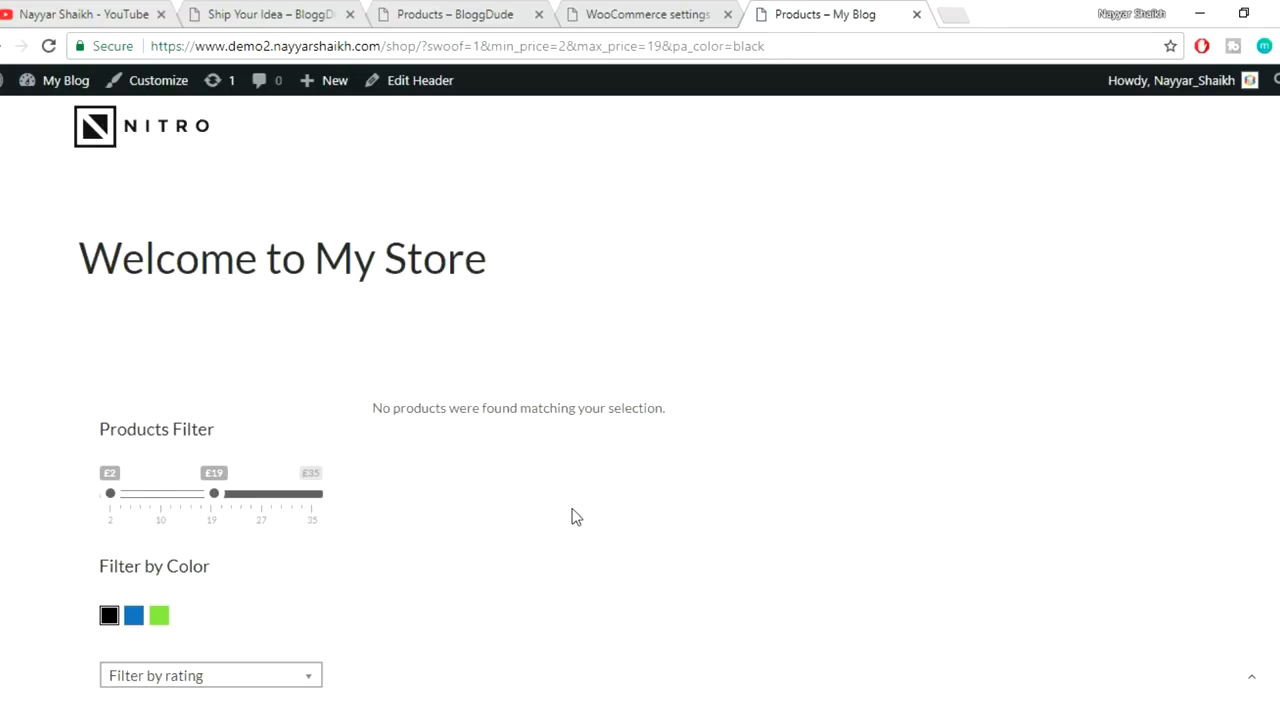
scroll(575, 515, "down", 1)
left_click_drag(214, 398, 276, 398)
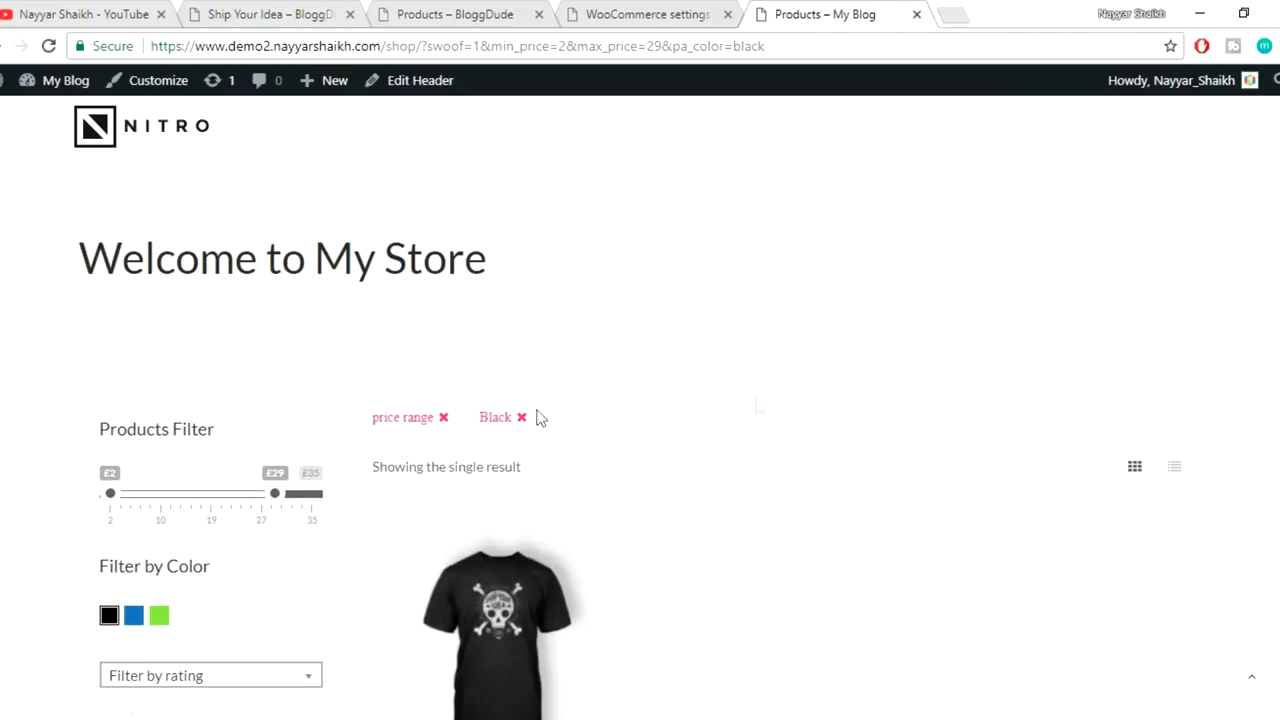
- Reset the price and color filters and view the full product list again
scroll(771, 405, "down", 2)
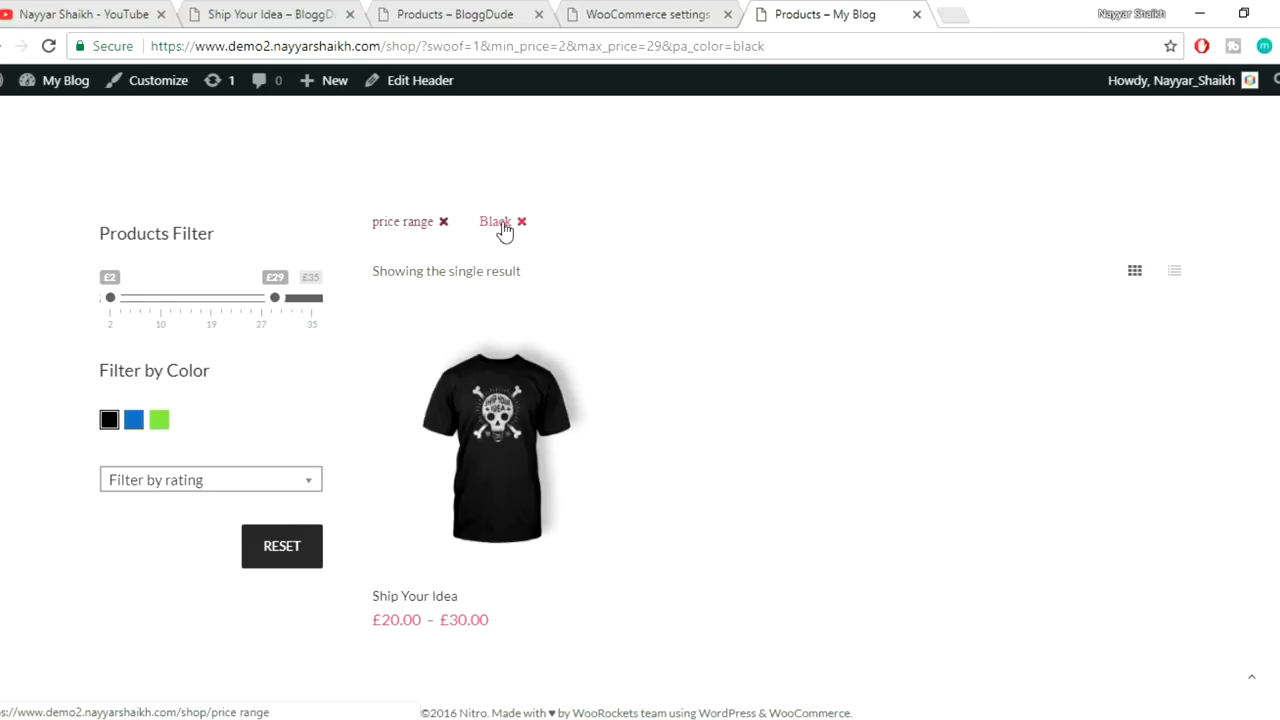
left_click(279, 552)
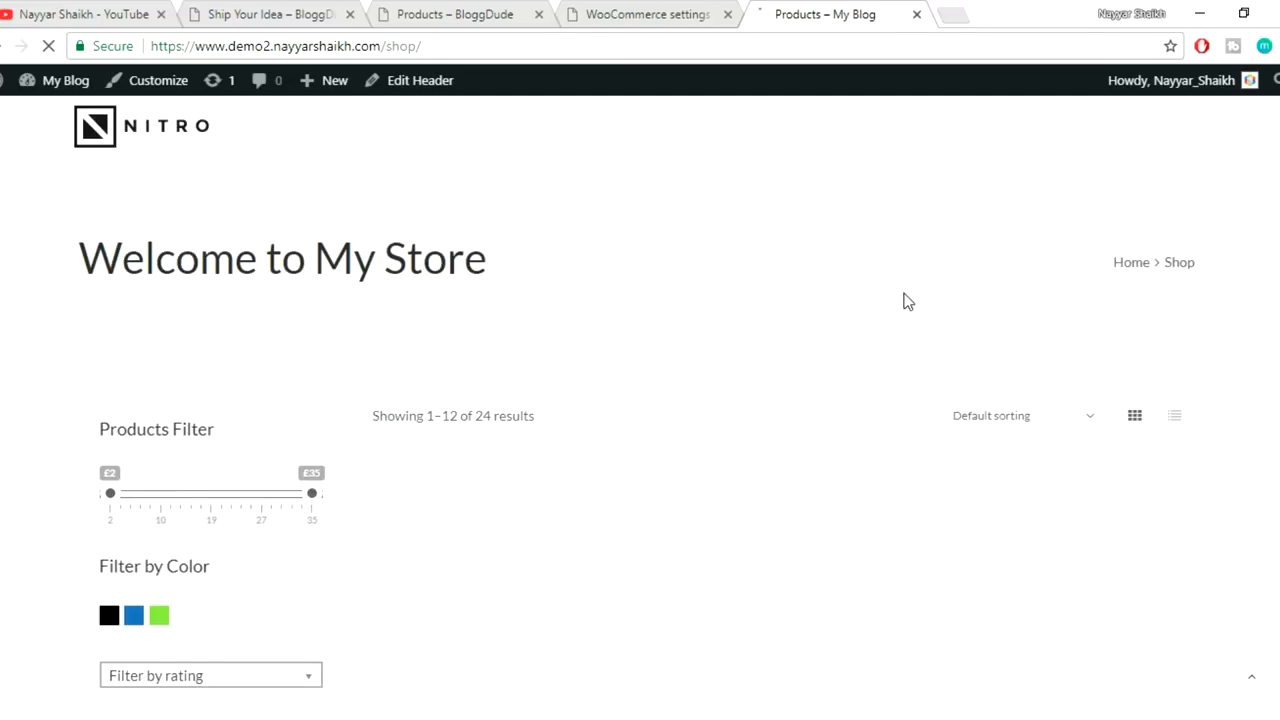
scroll(976, 440, "down", 1)
scroll(976, 440, "down", 2)
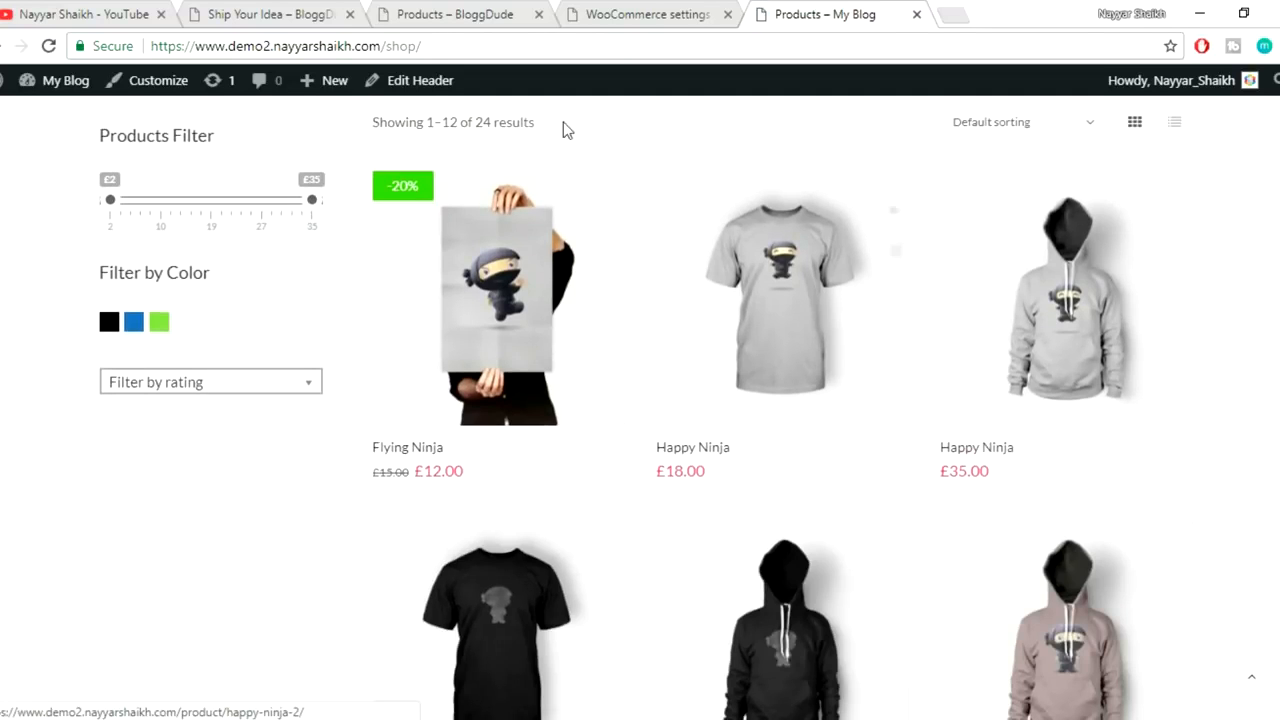
- Check the demo shop's Filter by Size, and enable Product Size in the WOOF structure list with the Label display type
left_click(470, 8)
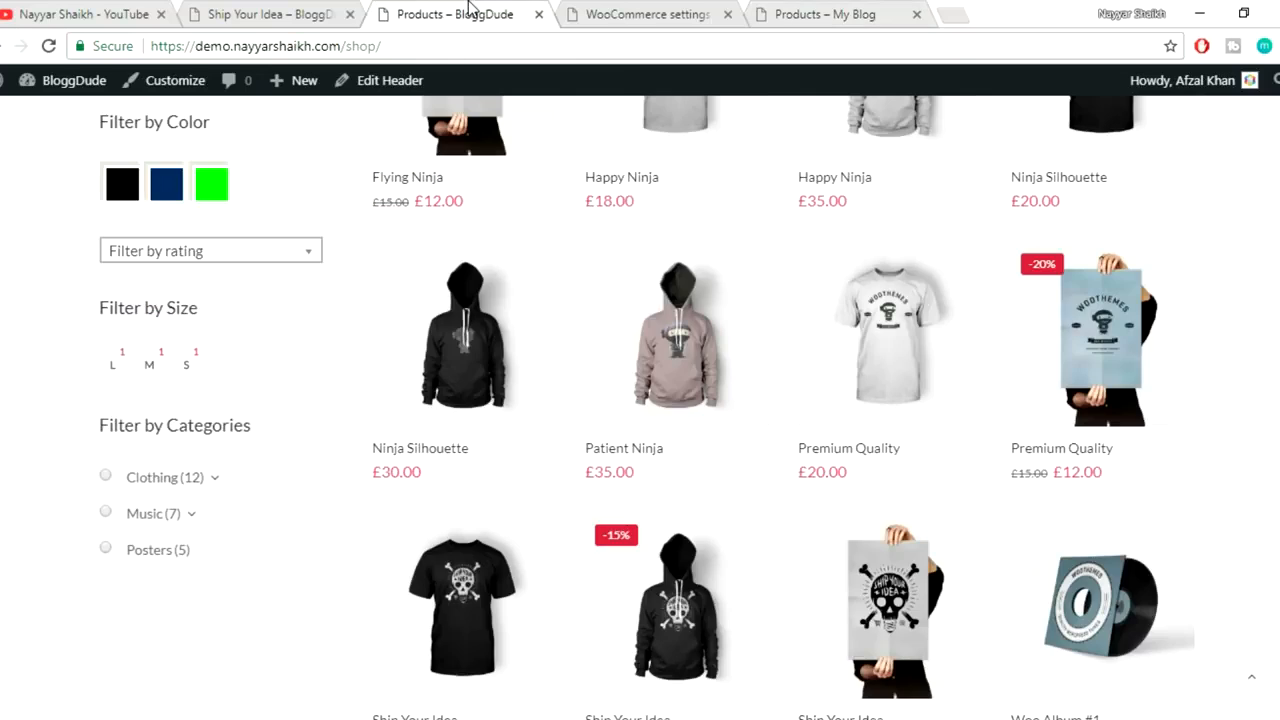
left_click_drag(103, 307, 234, 310)
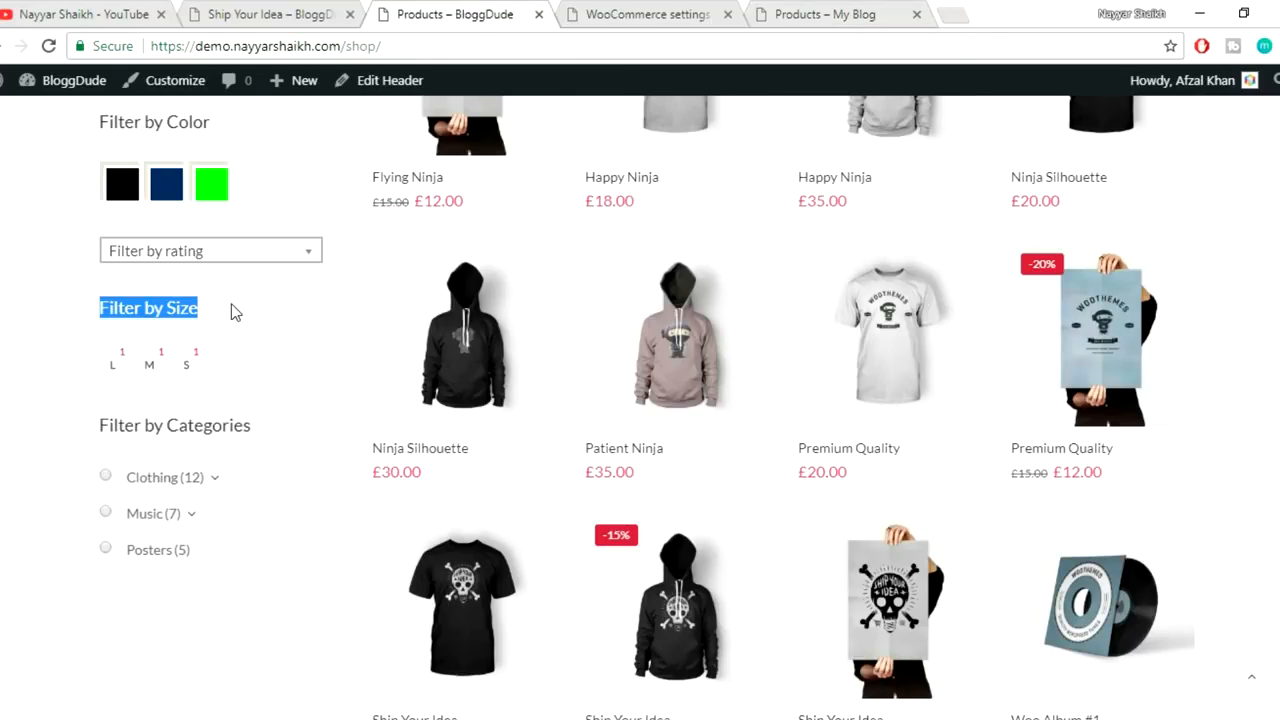
left_click(668, 12)
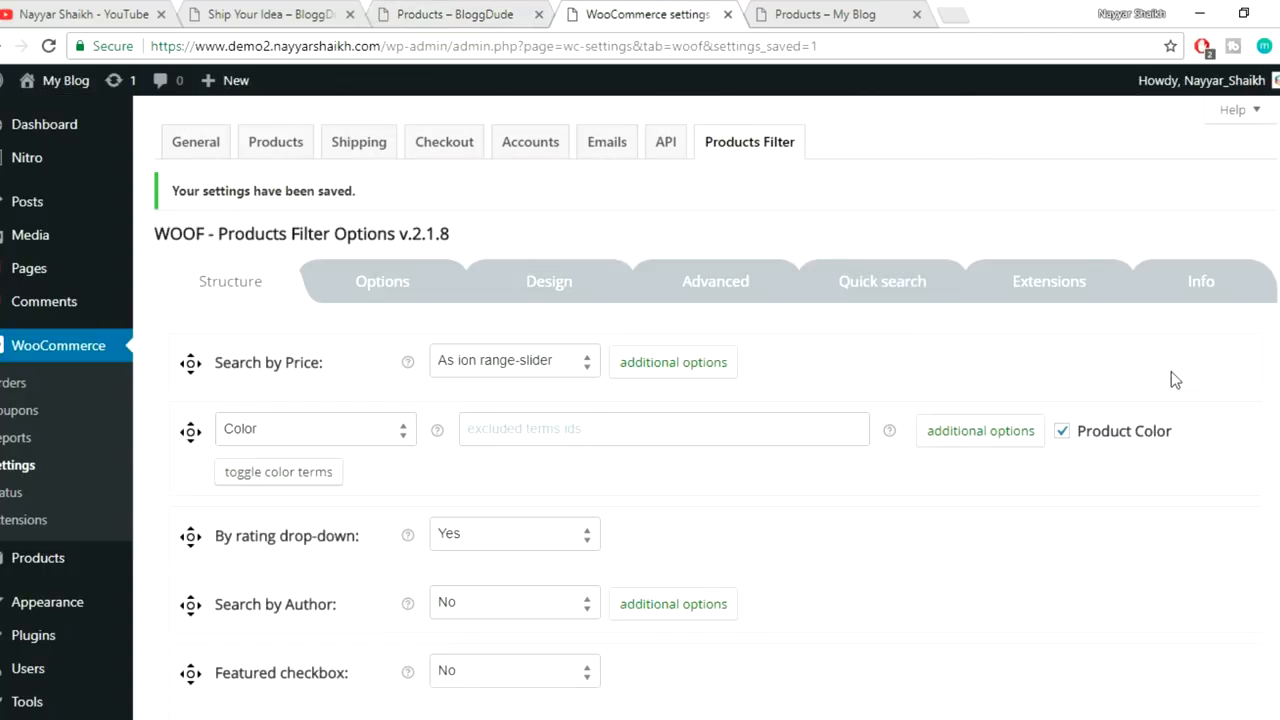
scroll(1172, 378, "down", 5)
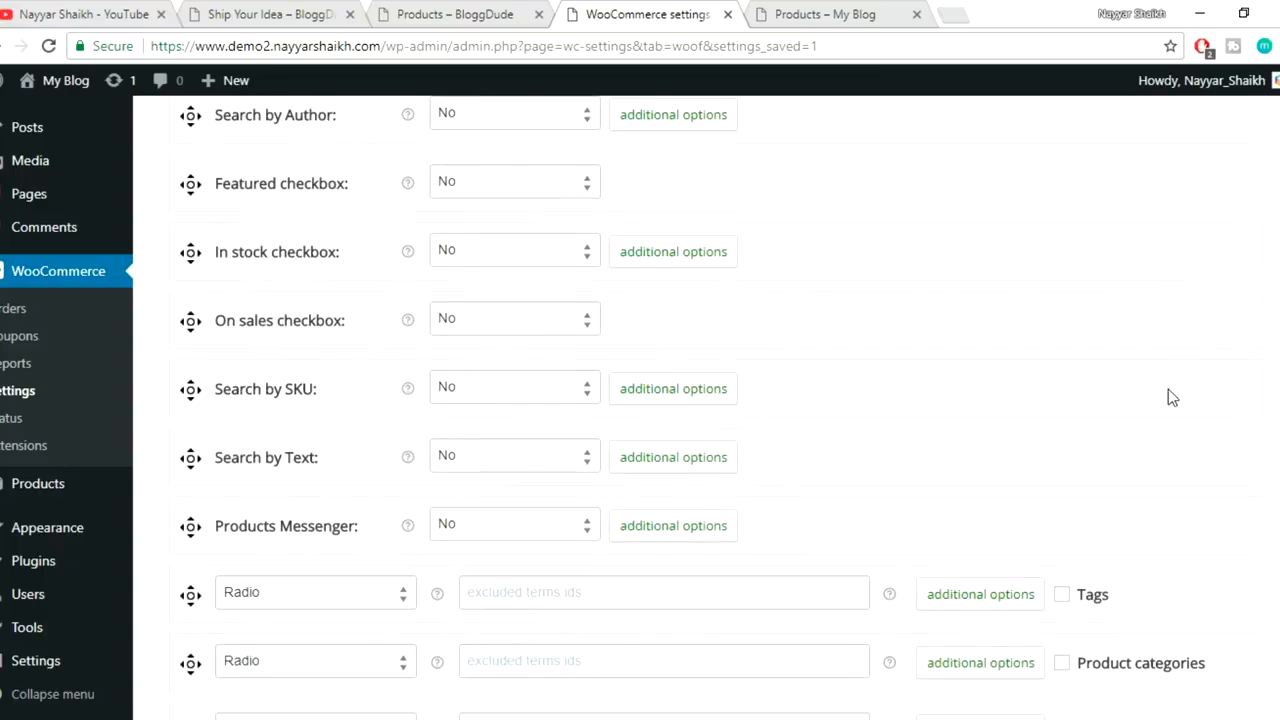
scroll(1170, 390, "down", 3)
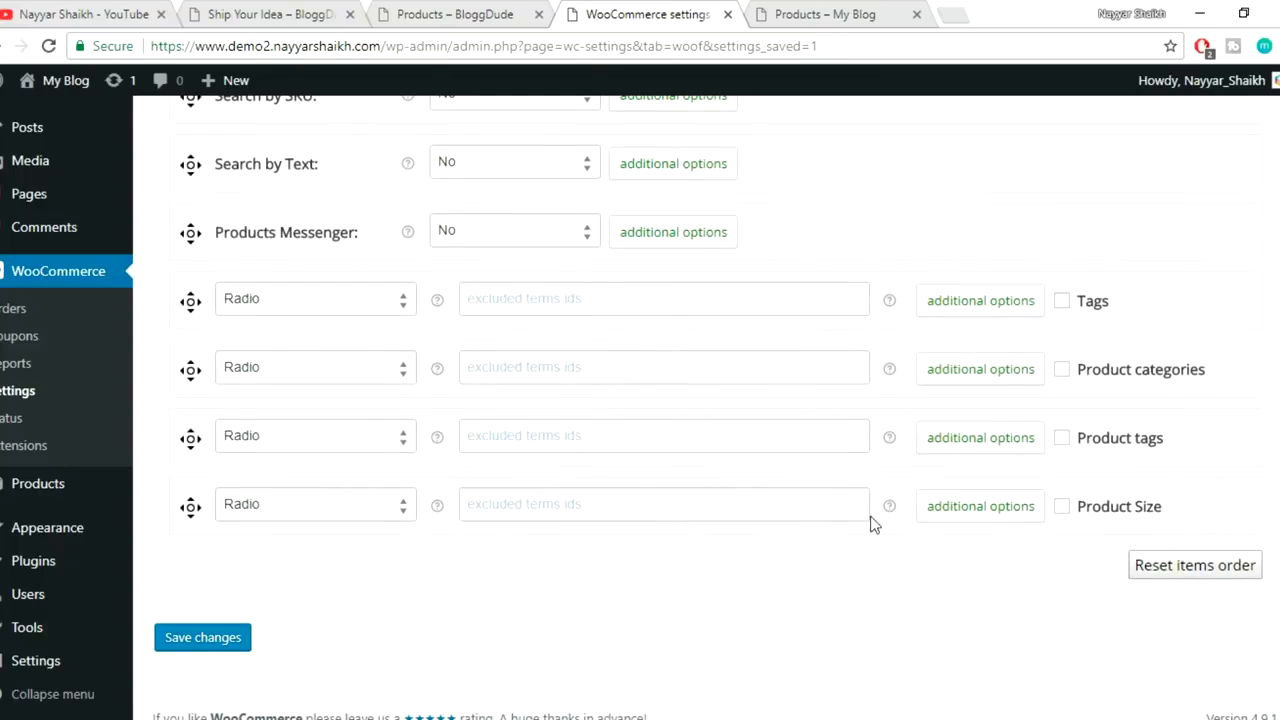
left_click(1062, 507)
left_click(309, 512)
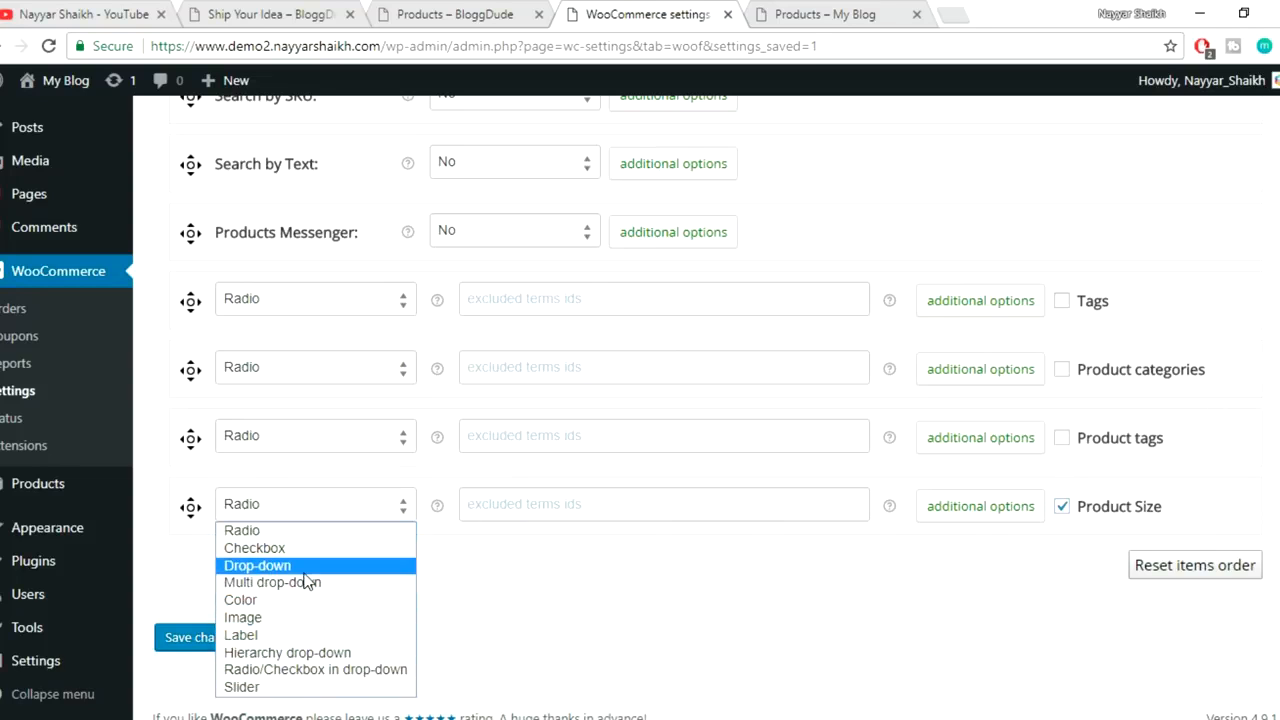
left_click(280, 634)
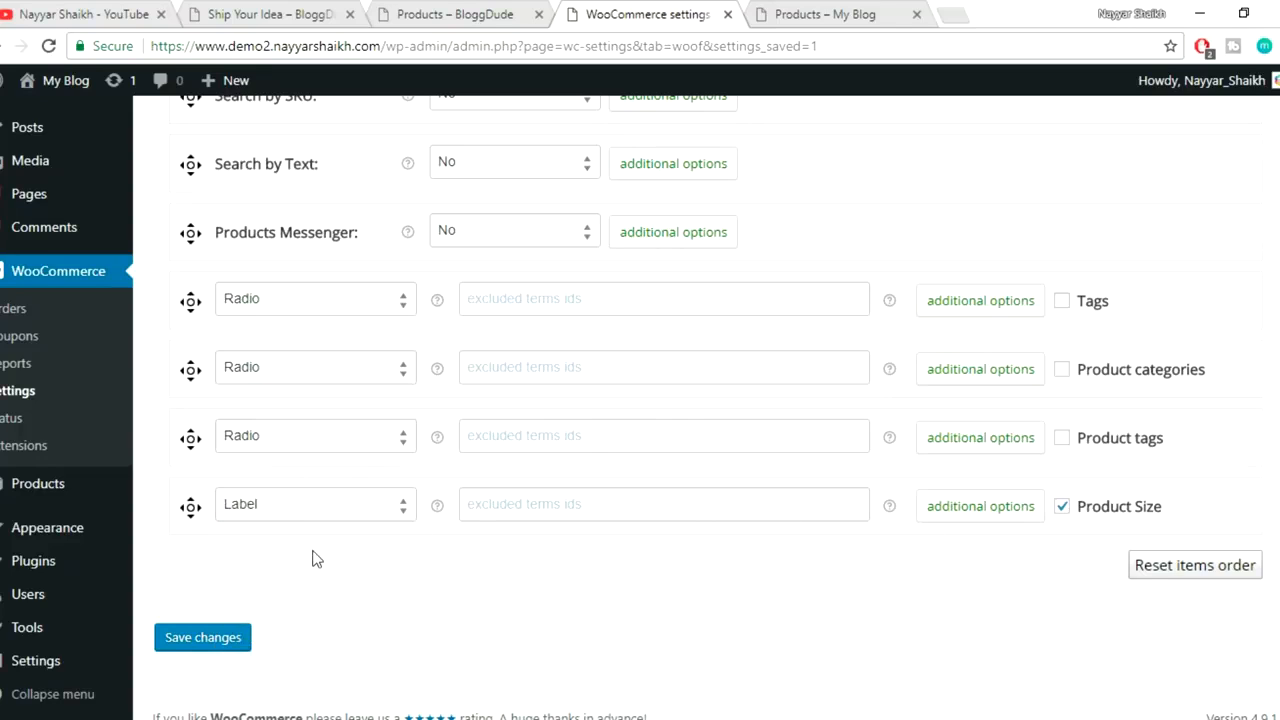
- Move Product Size directly below By rating drop-down in the WOOF structure list
scroll(312, 558, "up", 1)
left_click_drag(180, 608, 324, 329)
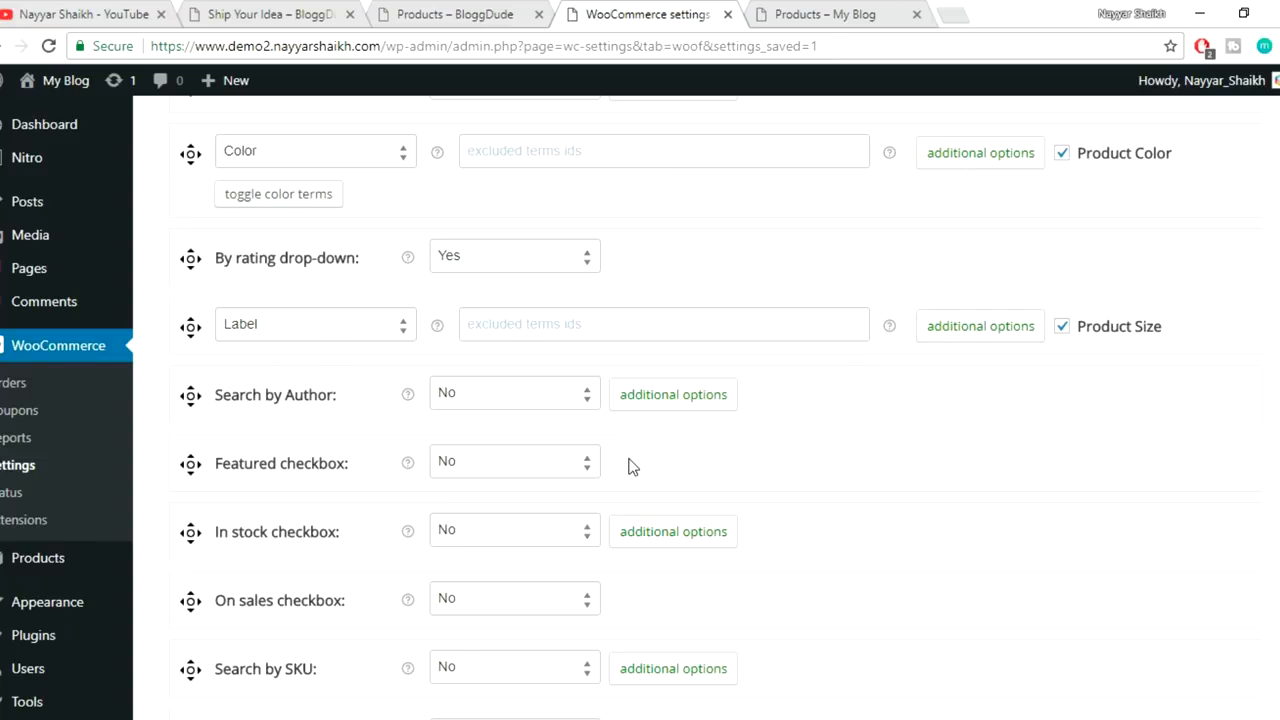
scroll(632, 466, "down", 5)
scroll(630, 466, "up", 5)
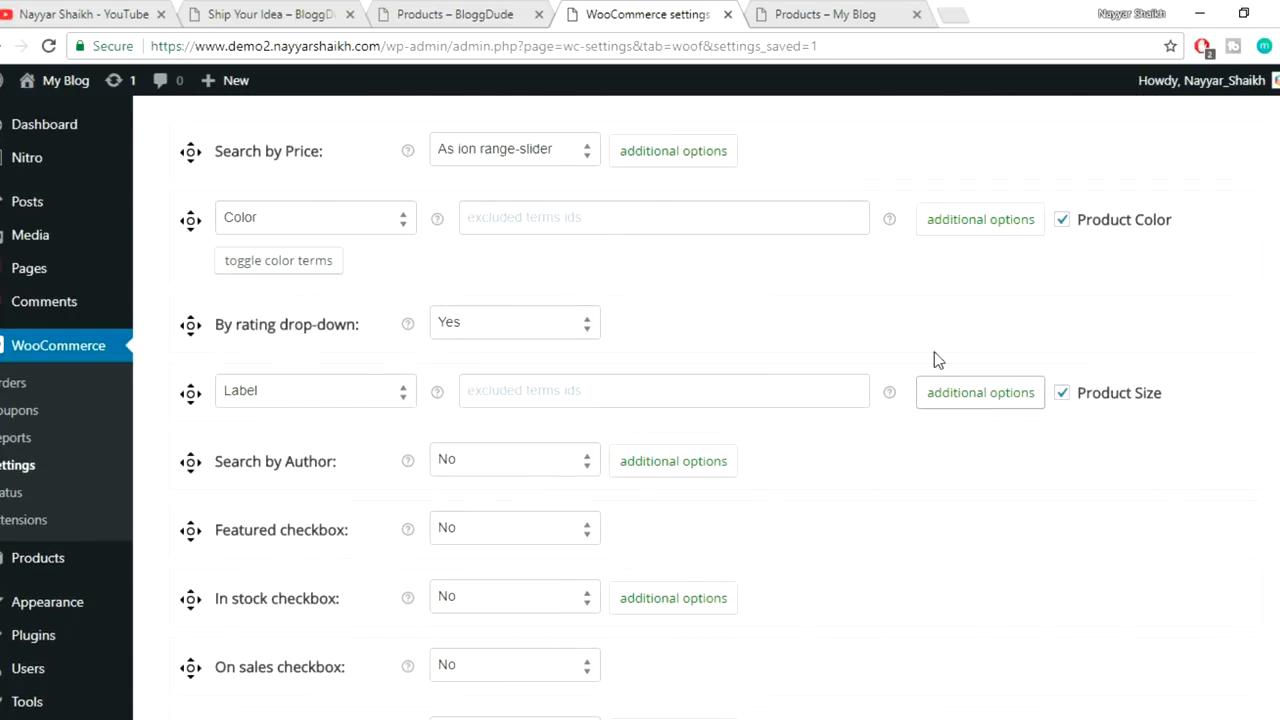
- In Product Size's additional options, set Show title label to Yes and Show toggle button to "Yes, show as opened"
left_click(997, 396)
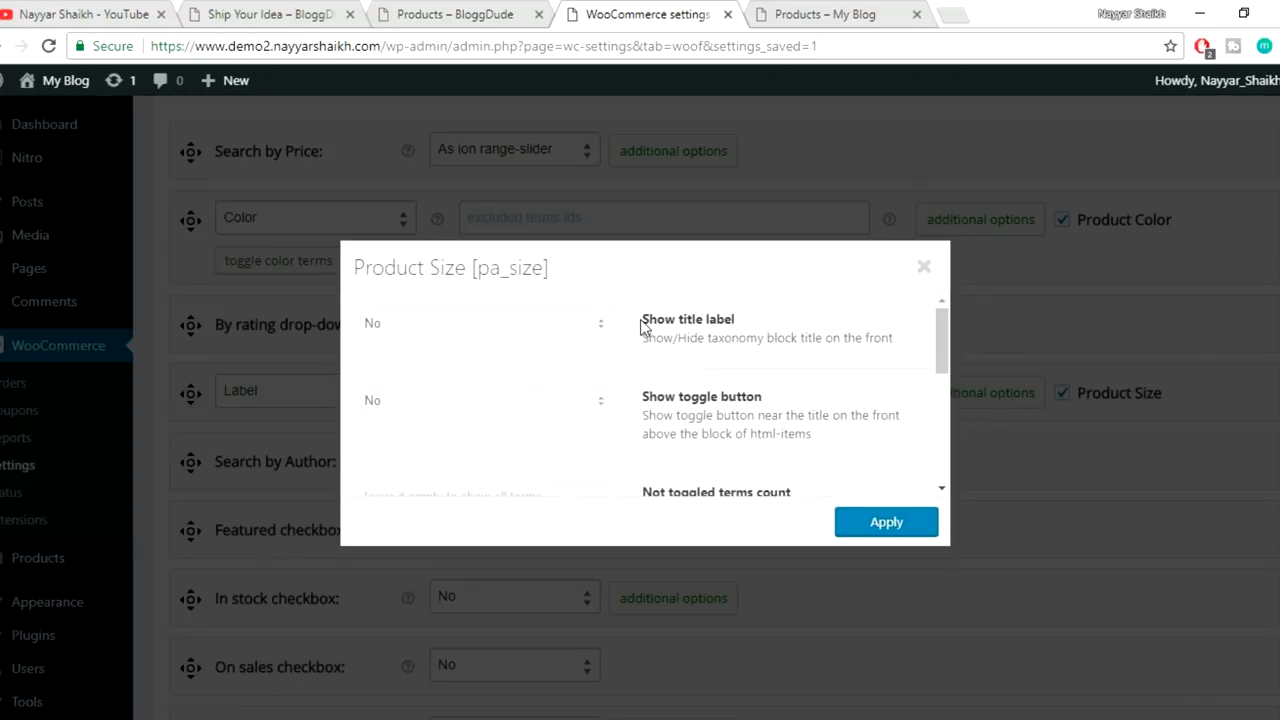
triple_click(728, 316)
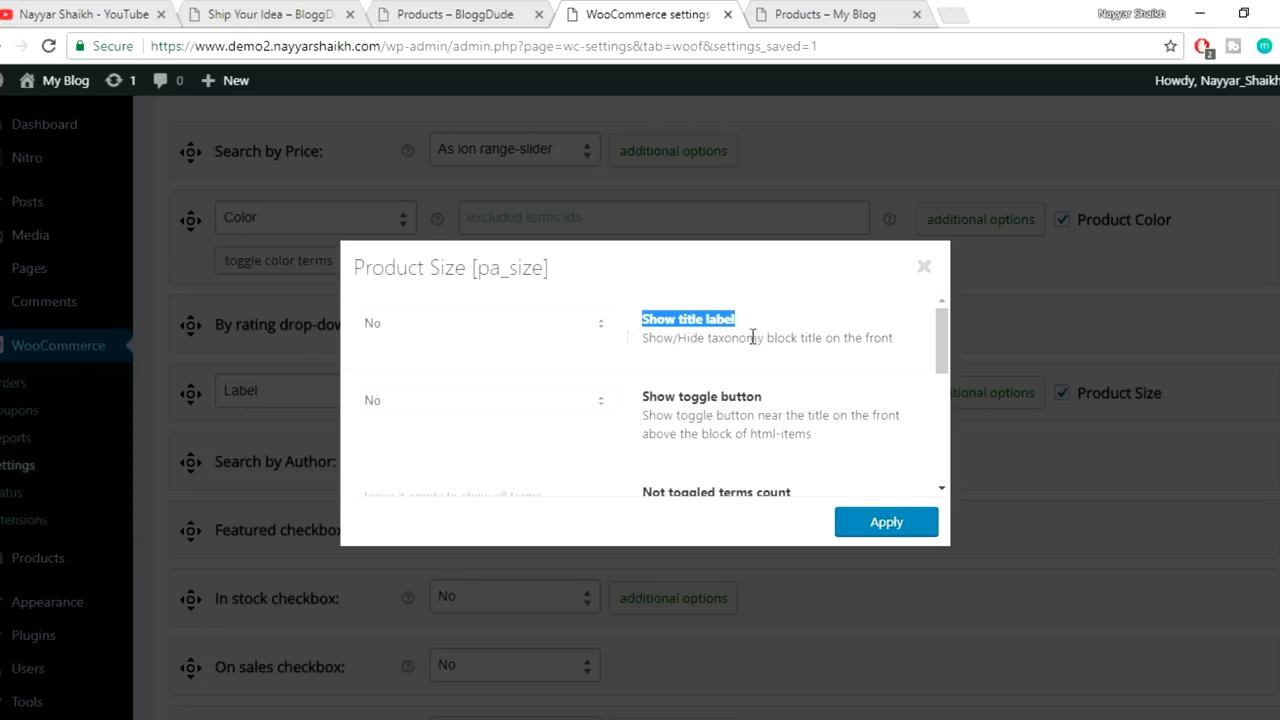
left_click(497, 329)
left_click(470, 358)
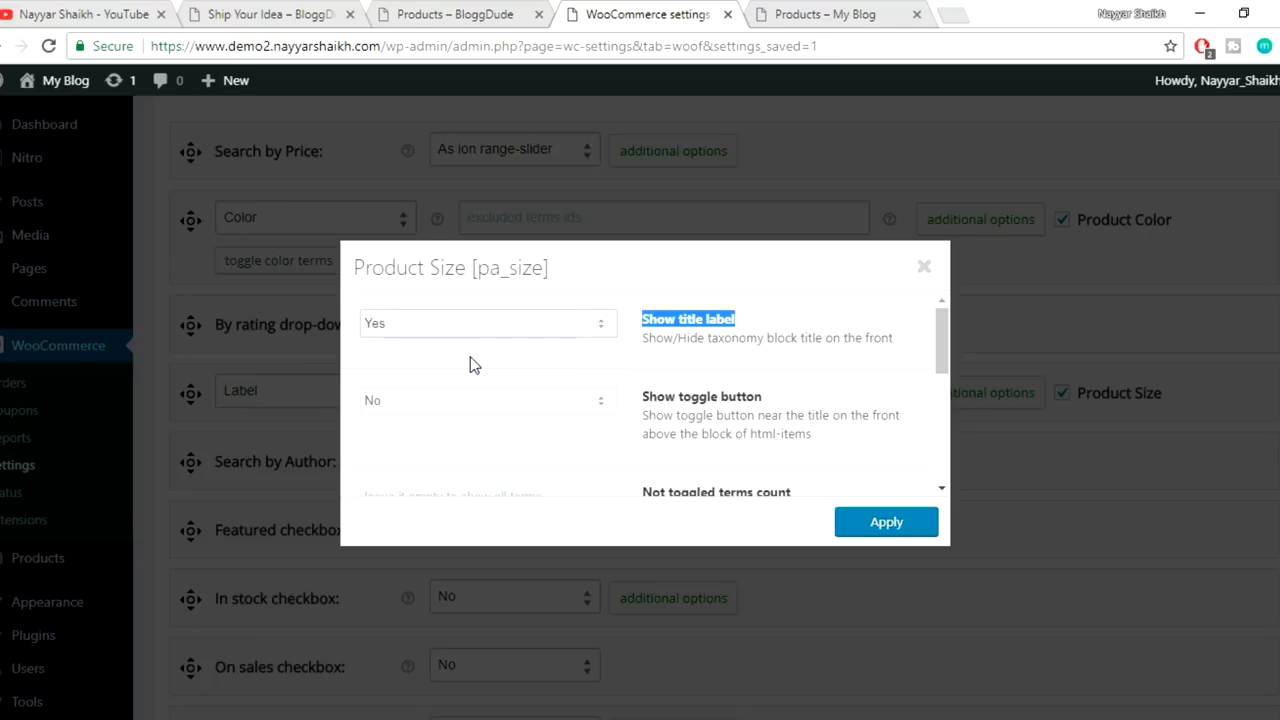
scroll(760, 395, "down", 1)
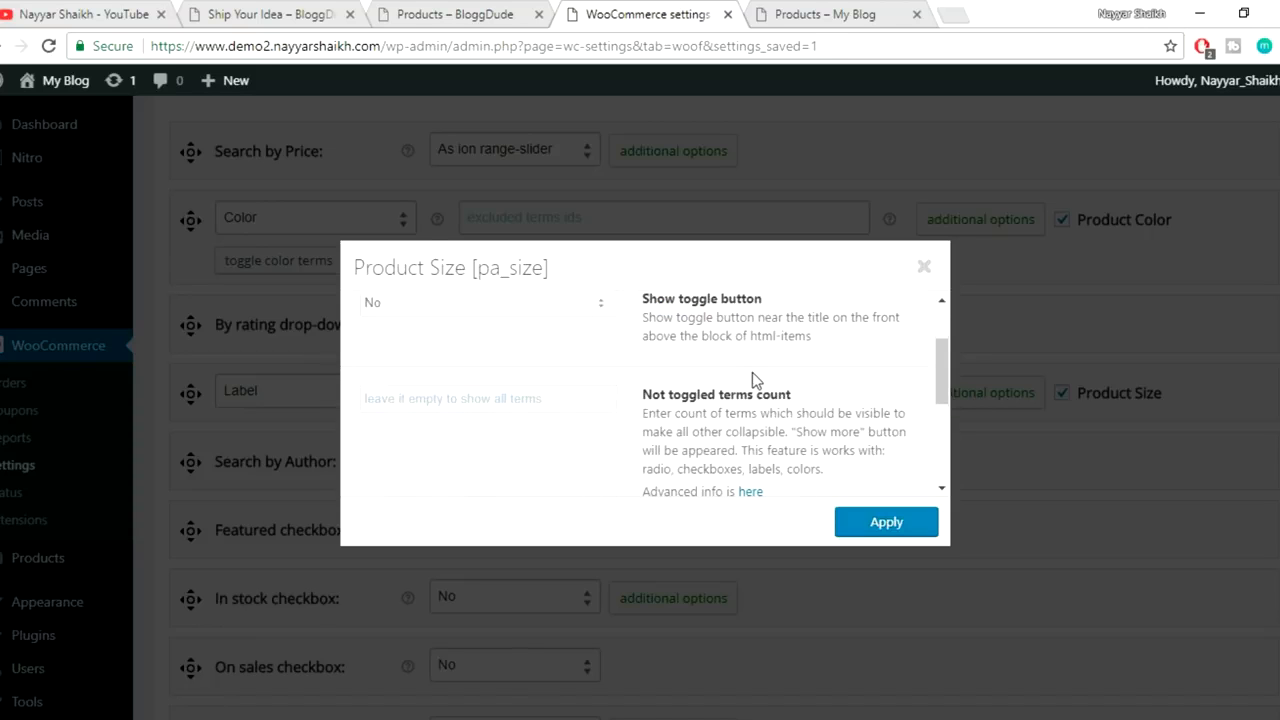
scroll(752, 373, "up", 1)
left_click(524, 401)
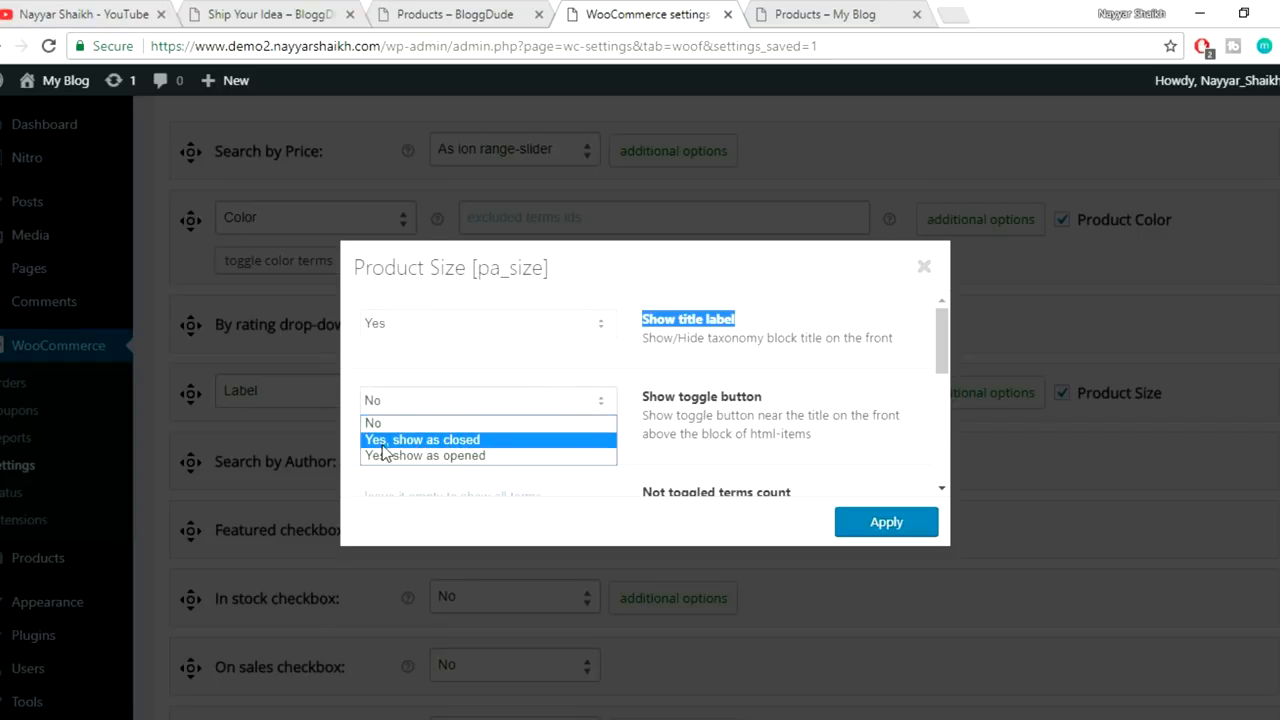
left_click(492, 458)
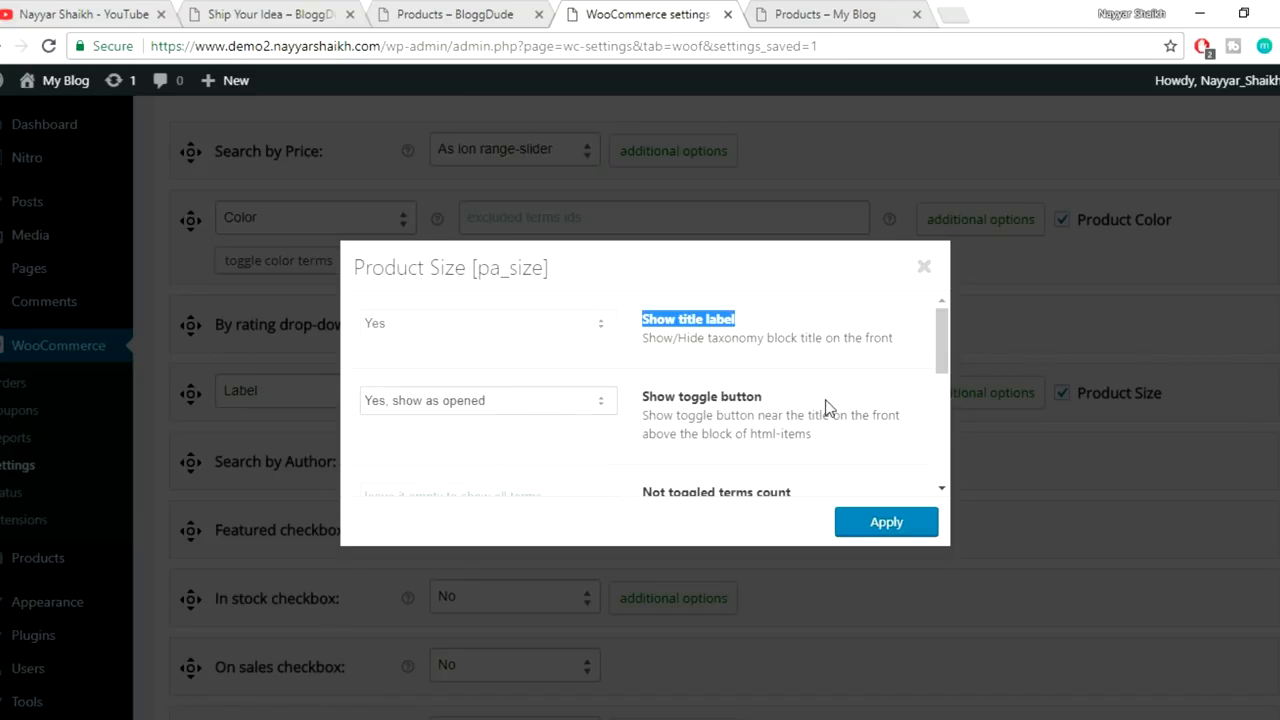
- Examine the Not toggled terms count option in the Product Size additional options
scroll(860, 392, "down", 2)
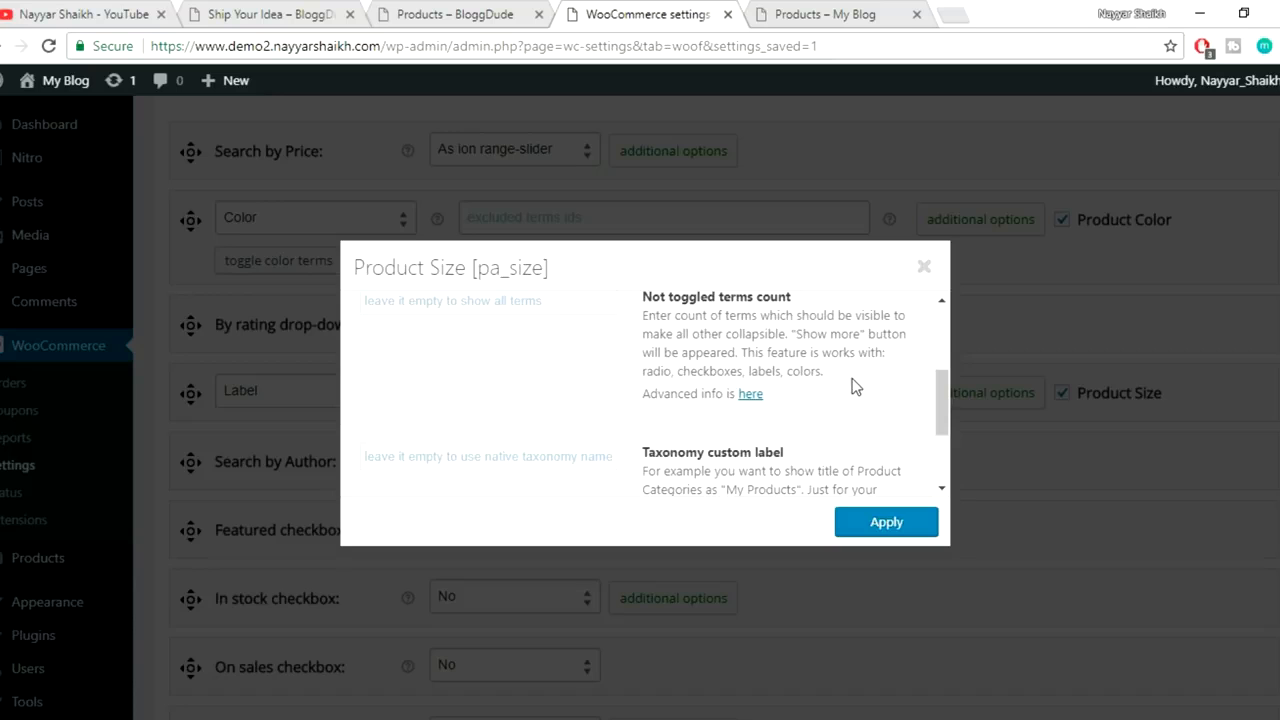
scroll(705, 370, "up", 1)
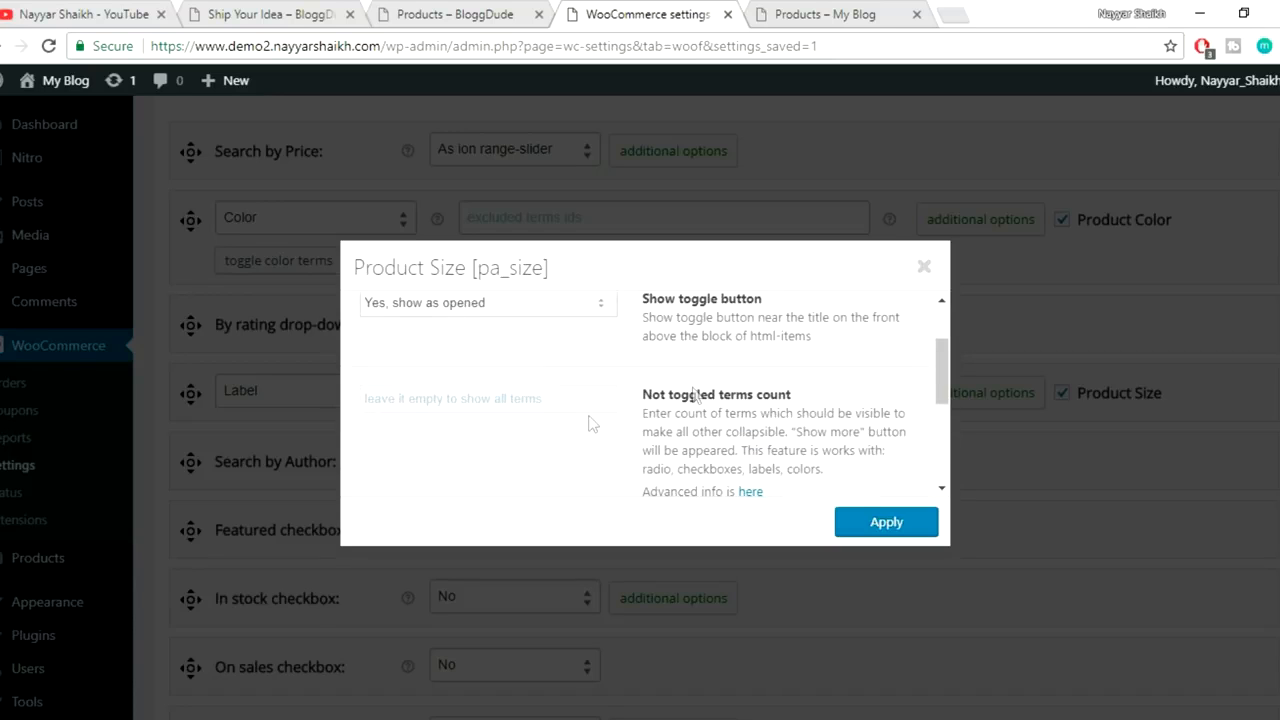
left_click(536, 399)
left_click(749, 429)
left_click(576, 392)
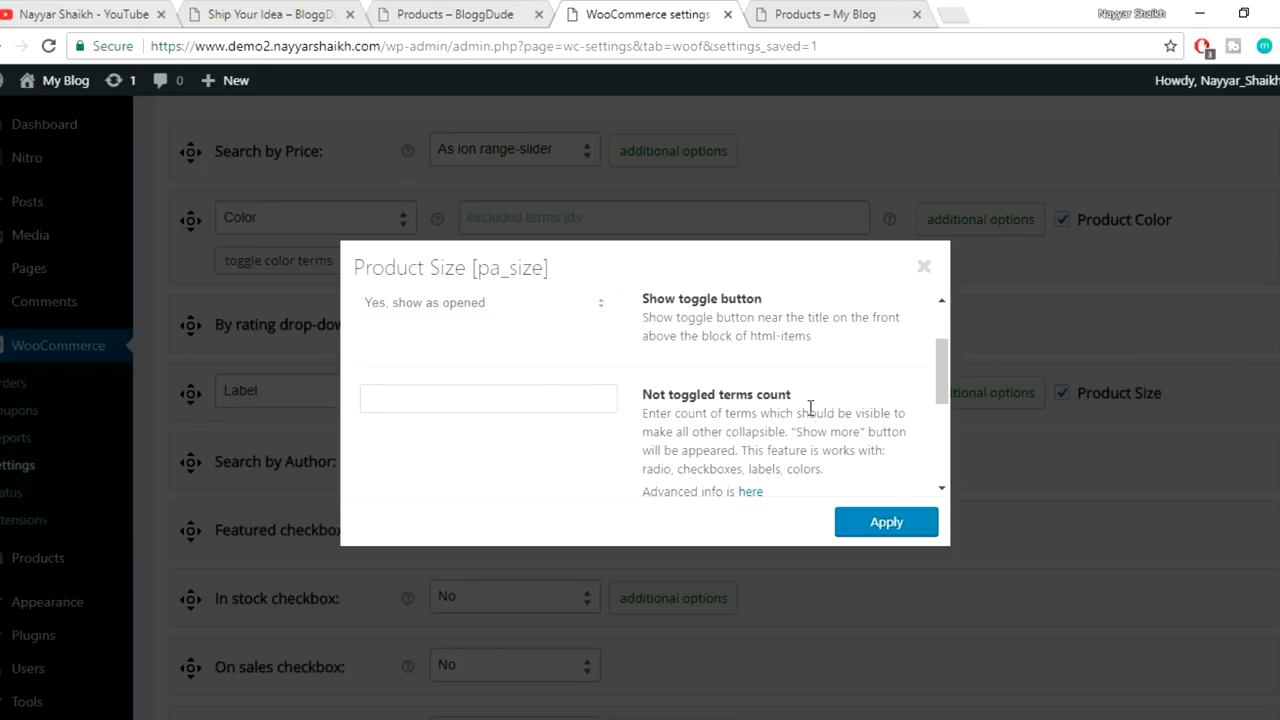
- Set the Taxonomy custom label of Product Size to "Filter by Size", matching the demo shop, and apply the options
scroll(743, 404, "down", 2)
left_click(530, 356)
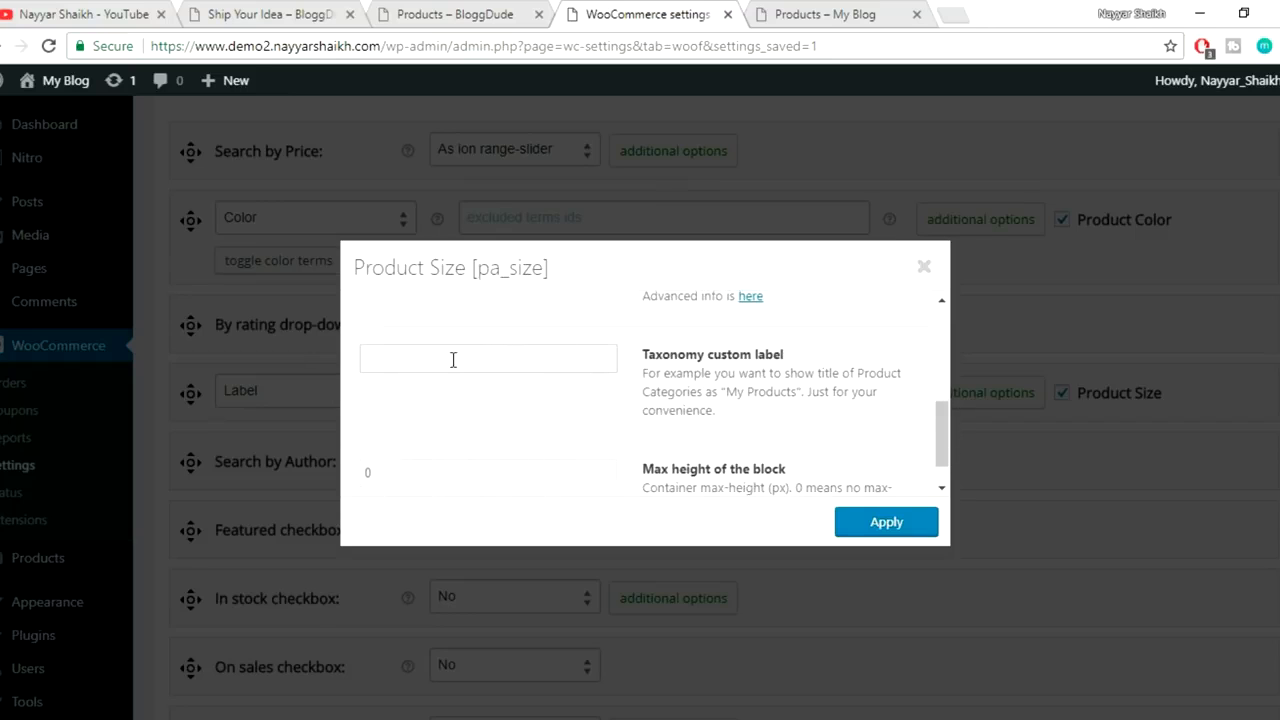
left_click(463, 13)
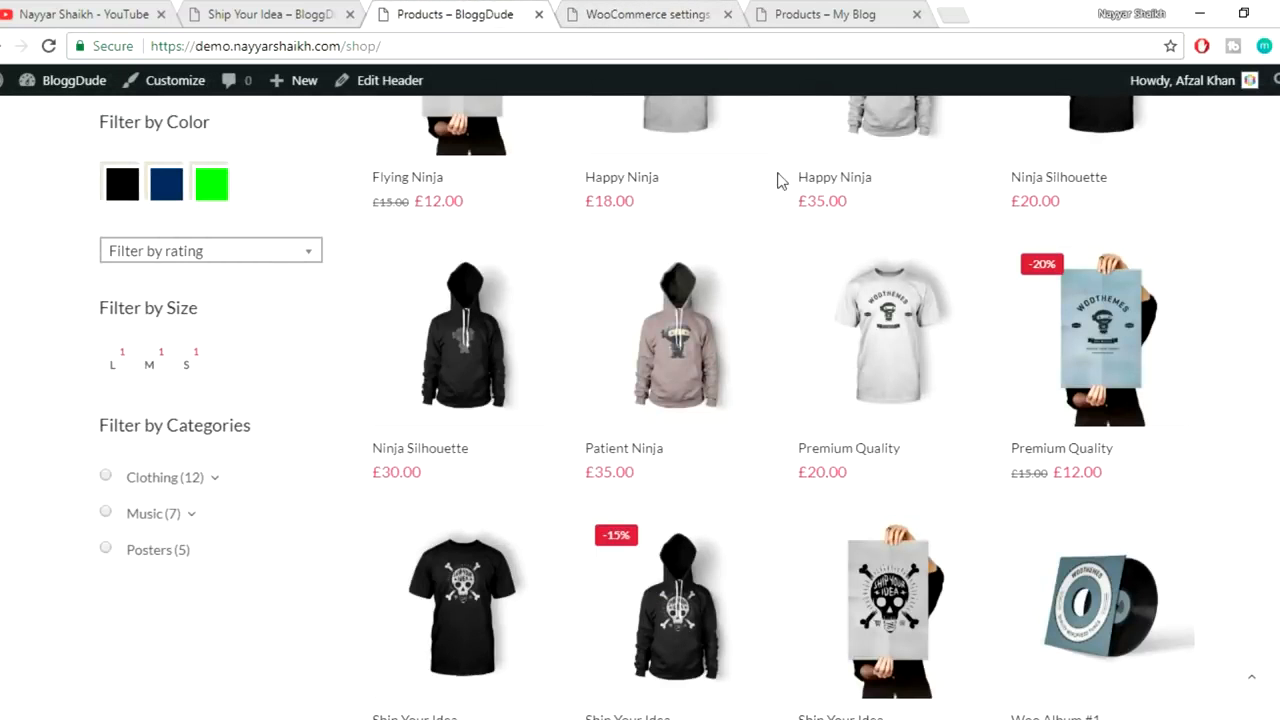
left_click(868, 12)
left_click(619, 12)
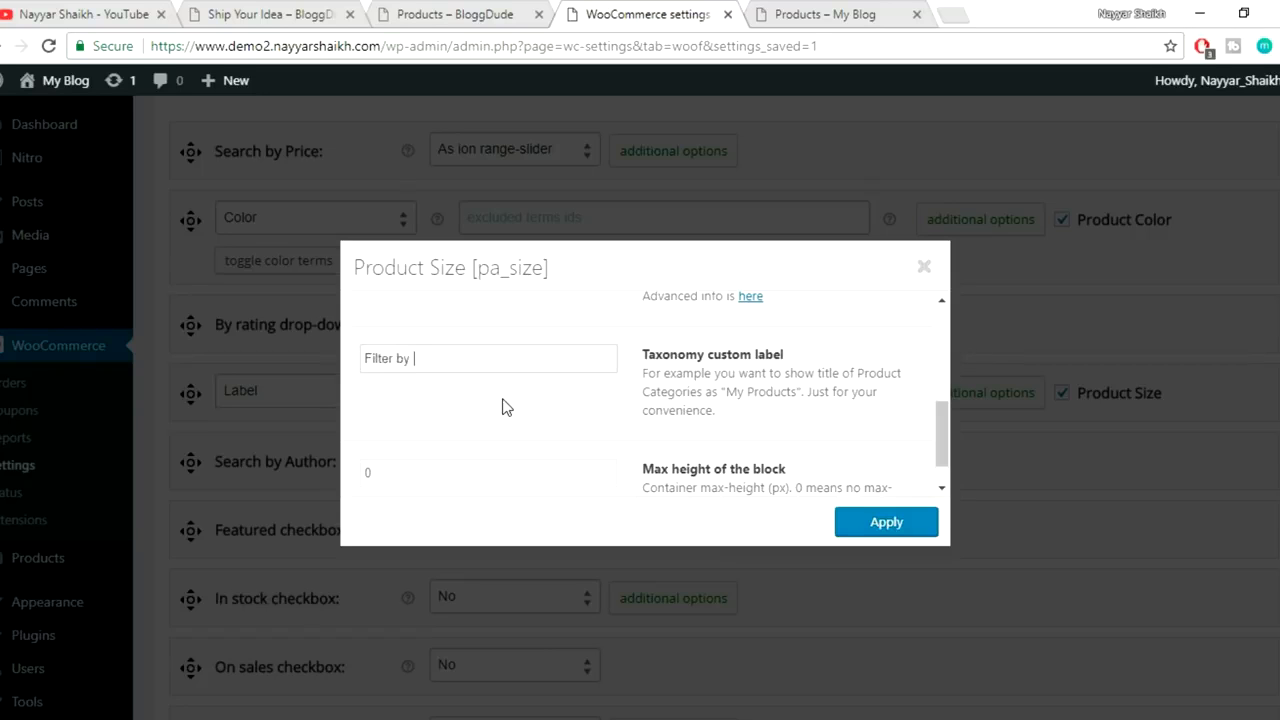
scroll(820, 440, "down", 1)
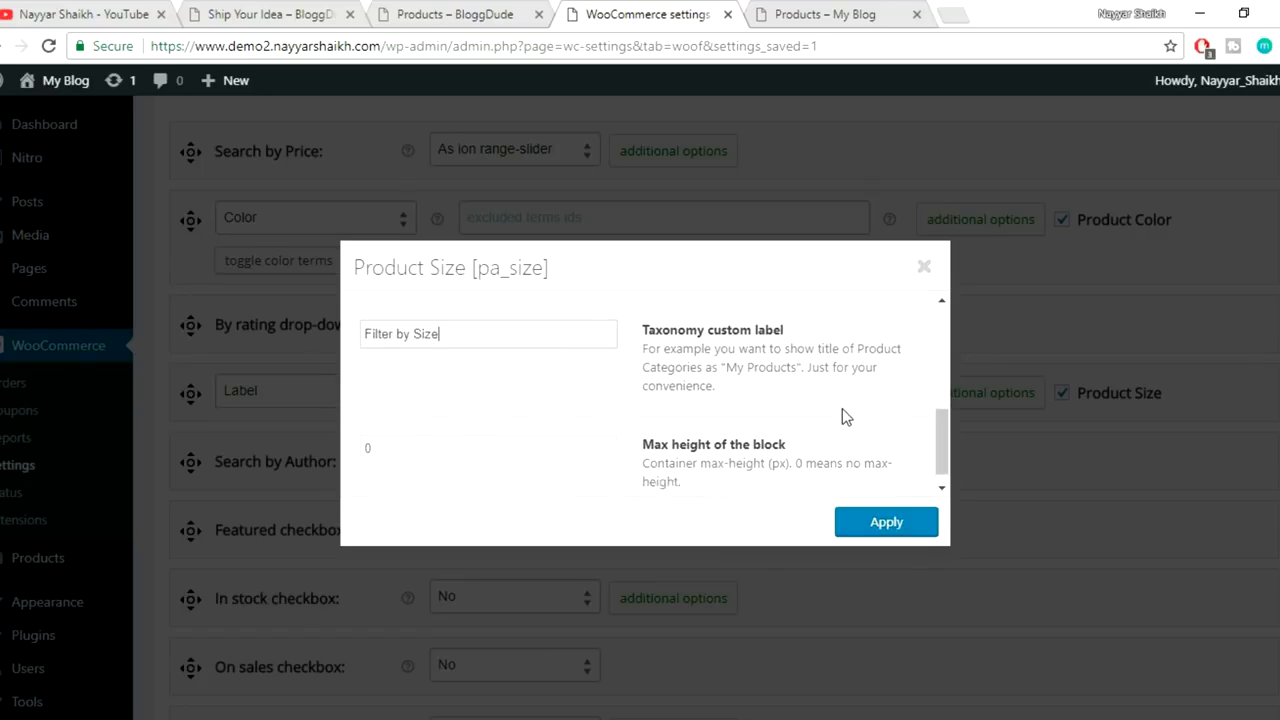
left_click(888, 523)
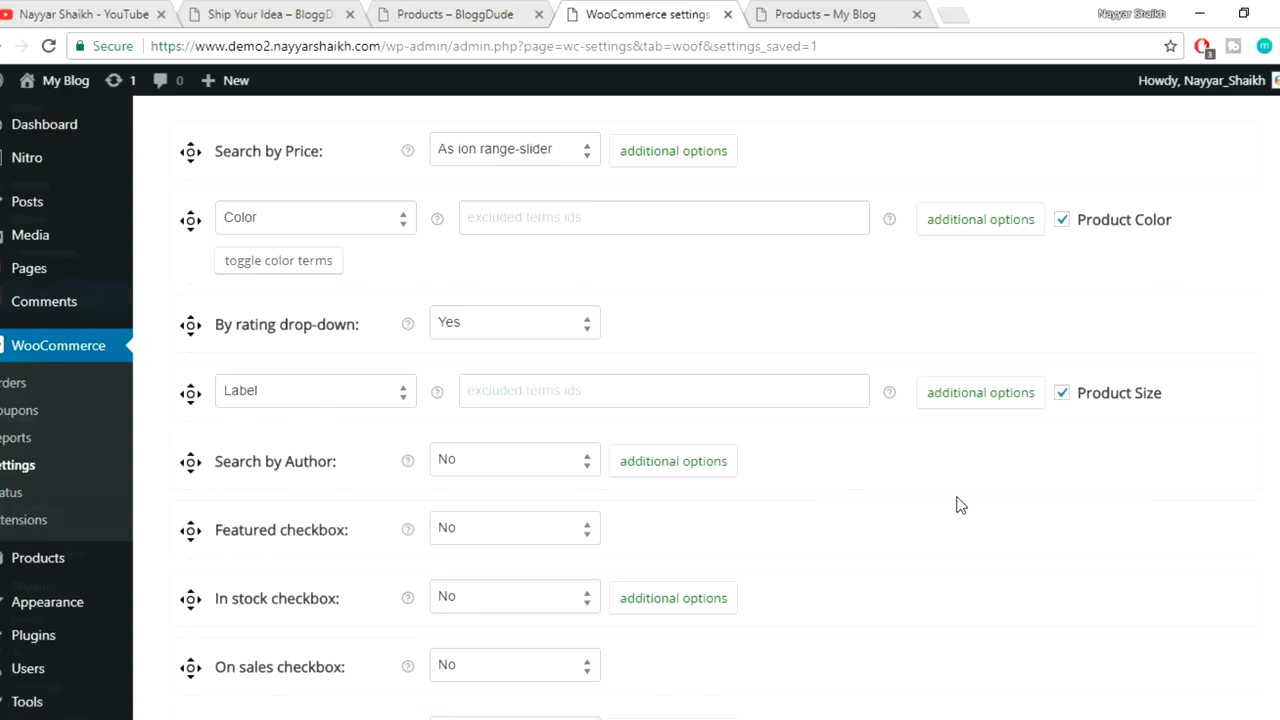
- Save the WOOF settings and reload the My Blog shop page to check the size filter
scroll(958, 506, "down", 6)
left_click(200, 622)
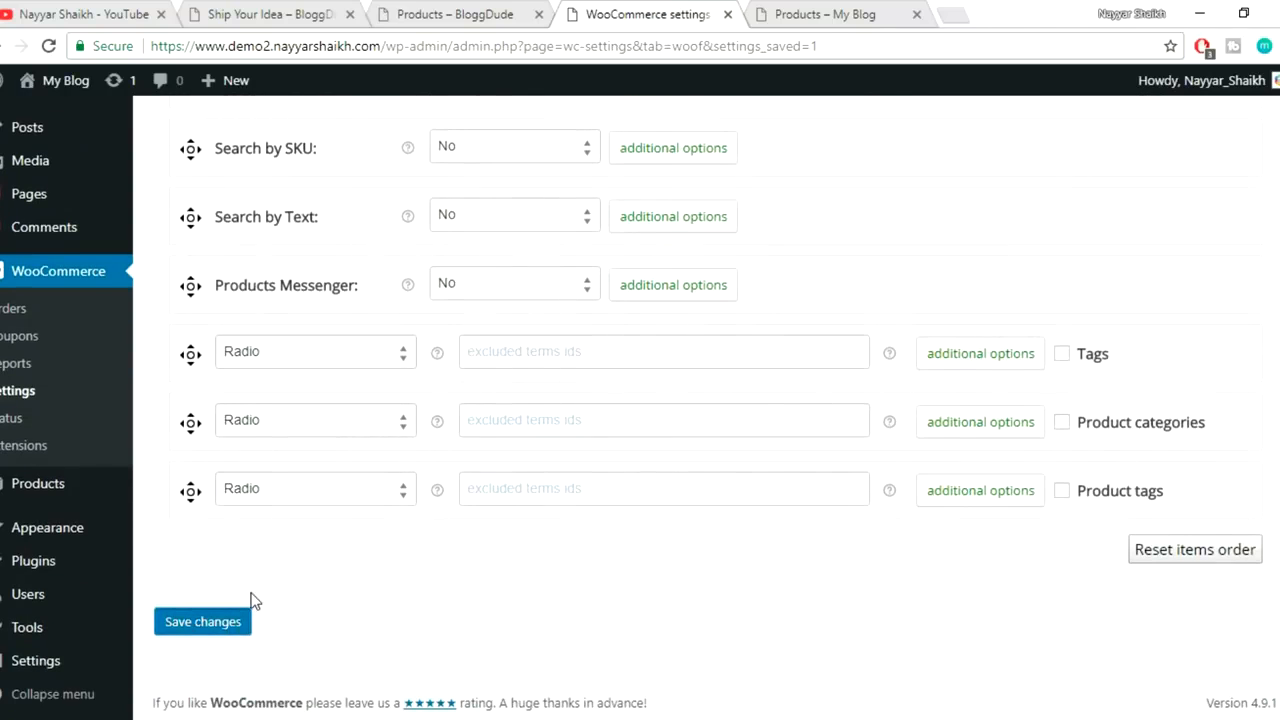
left_click(800, 14)
left_click(801, 47)
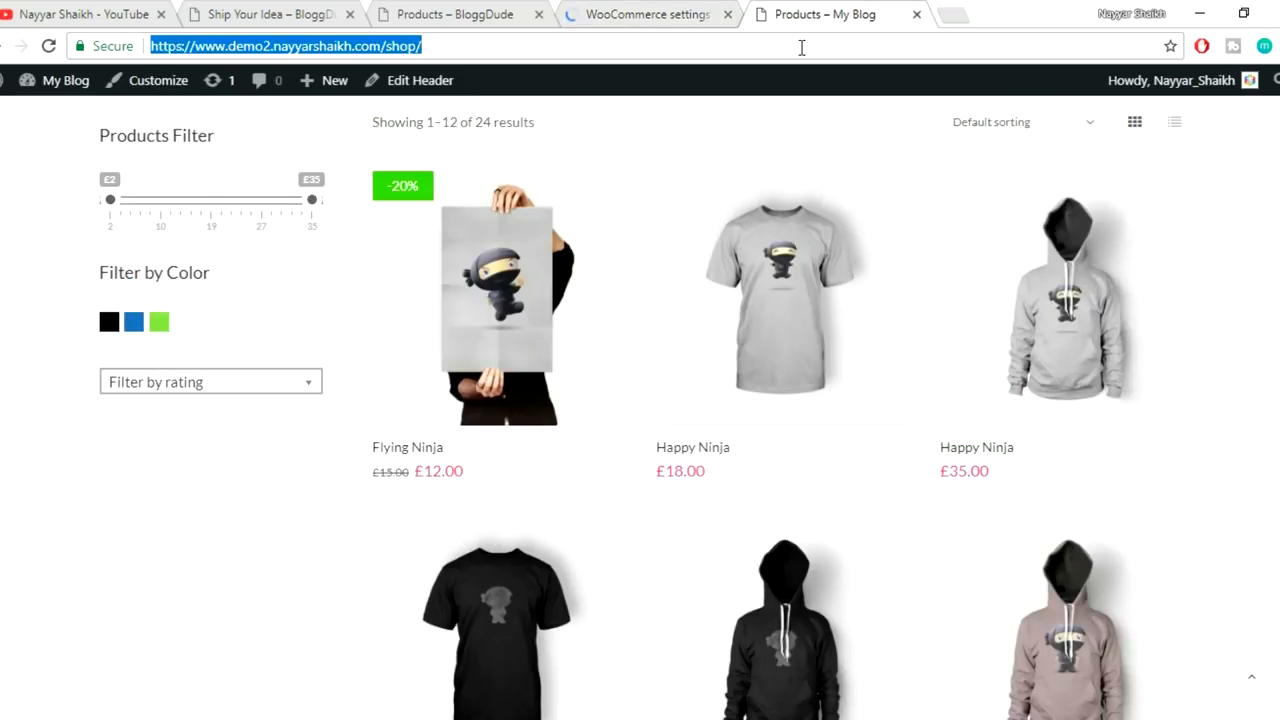
key("Return")
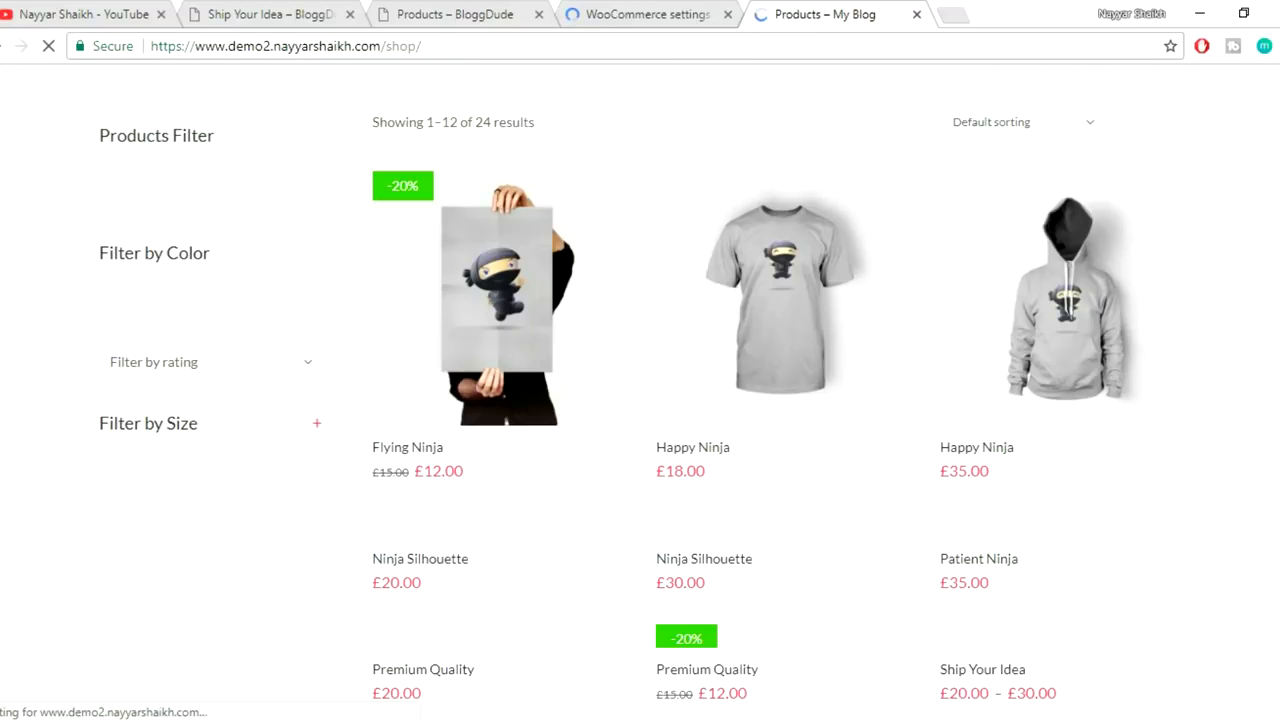
- Check the size filter on the My Blog shop page and compare it with the demo shop's Filter by Categories section
scroll(489, 523, "down", 1)
scroll(137, 315, "down", 1)
left_click(186, 300)
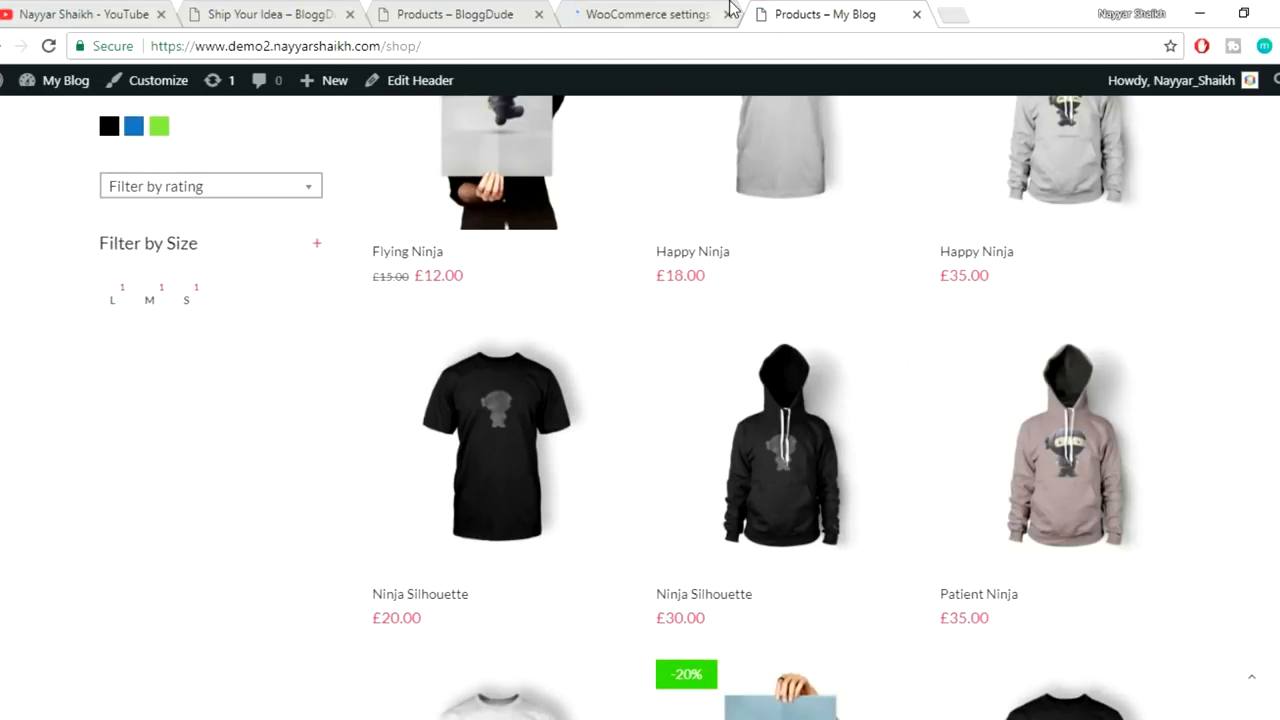
left_click(432, 12)
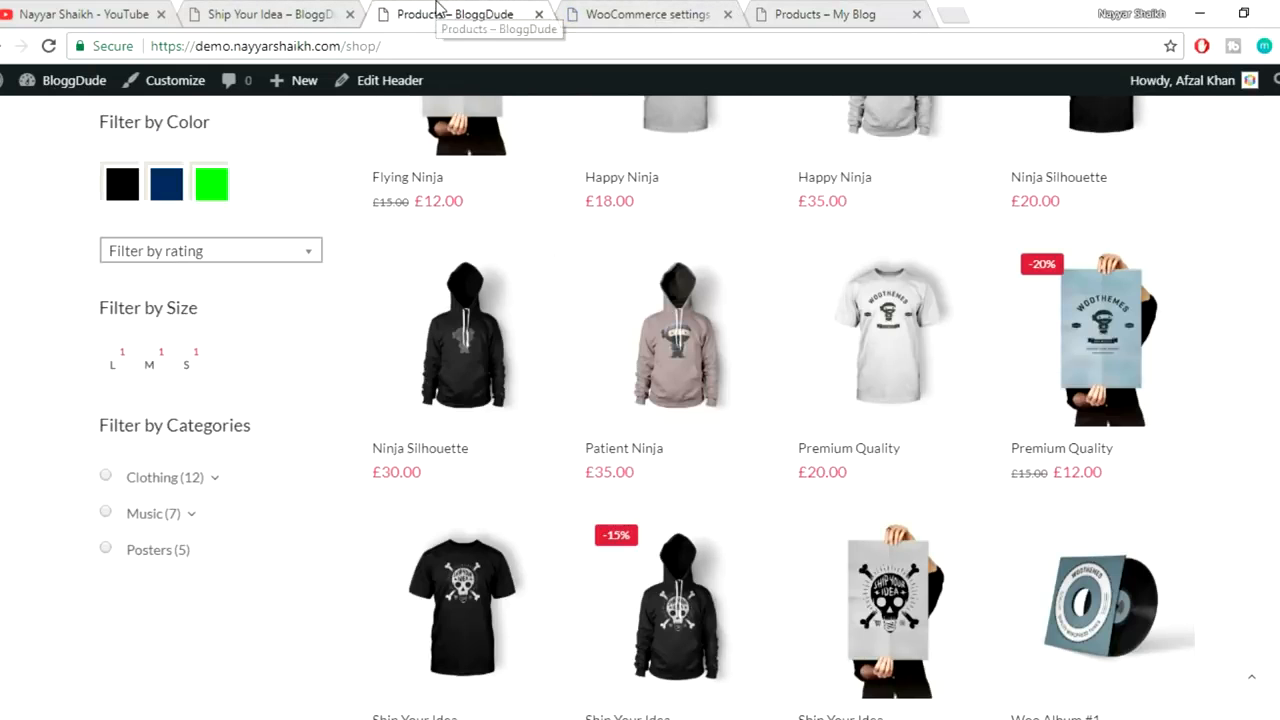
left_click_drag(89, 434, 287, 433)
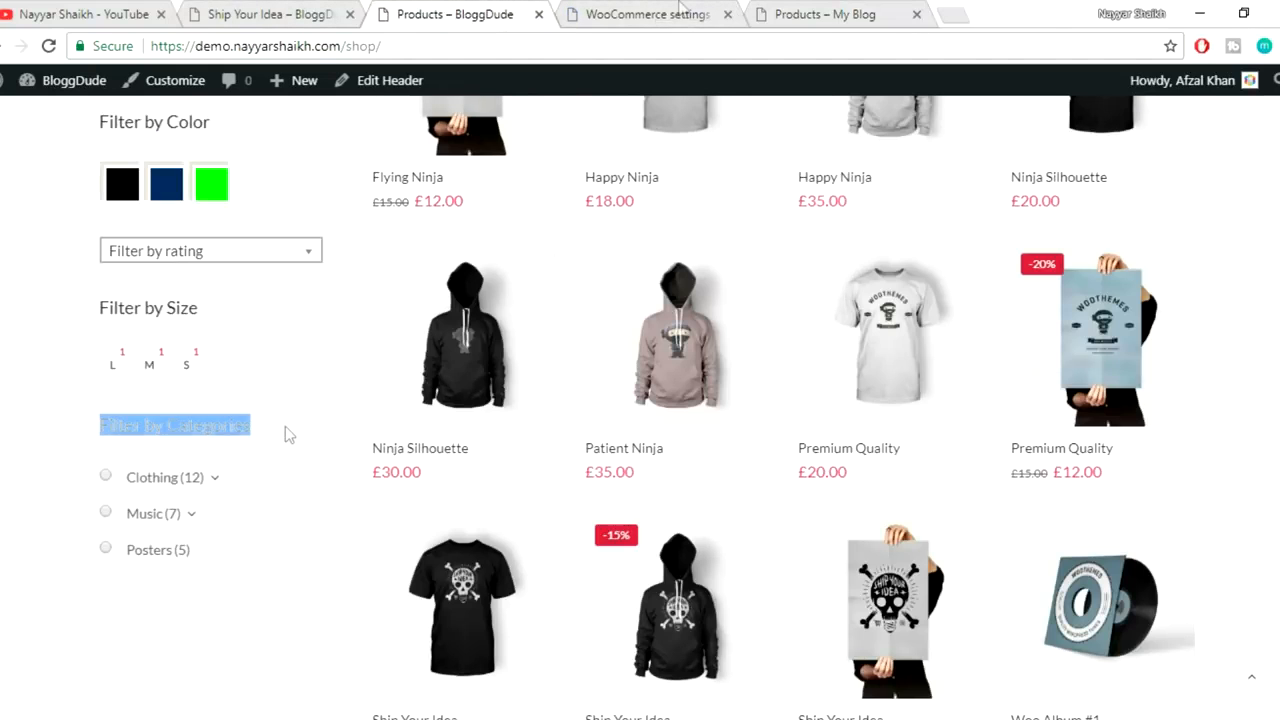
- In the WOOF settings, set both the On sales checkbox and the In stock checkbox to Yes
left_click(645, 14)
scroll(578, 528, "down", 4)
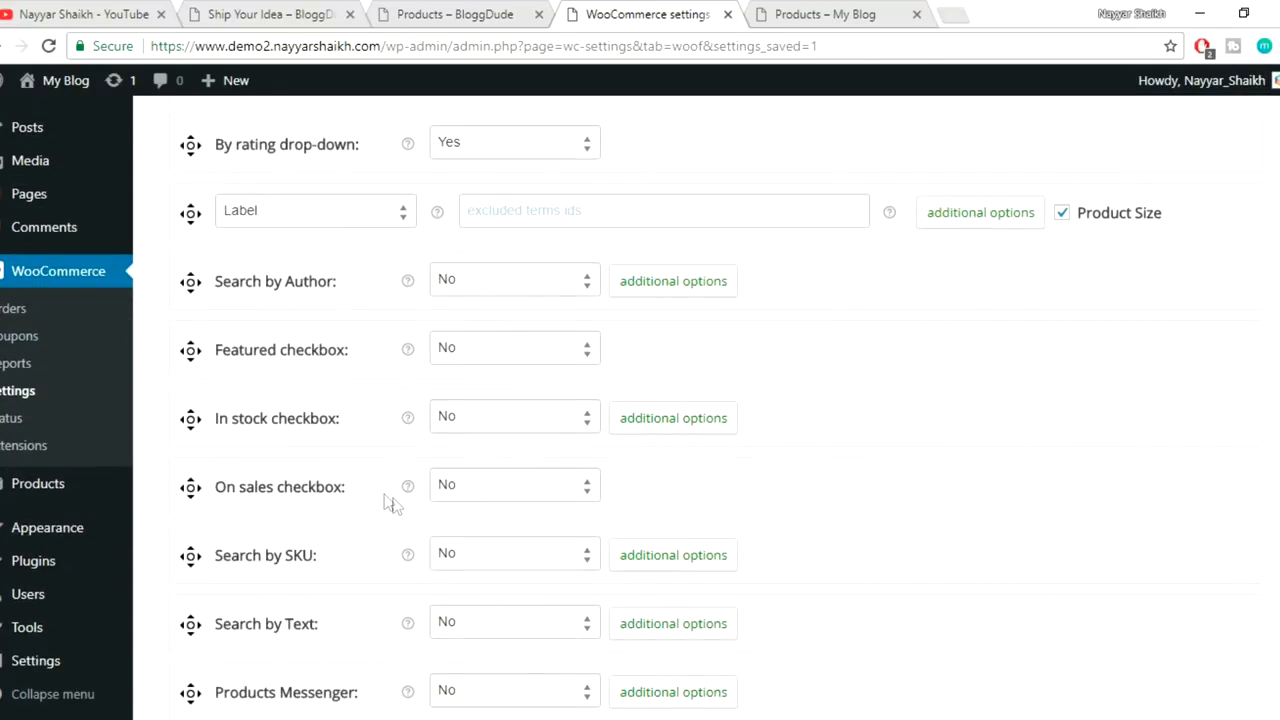
scroll(392, 505, "down", 1)
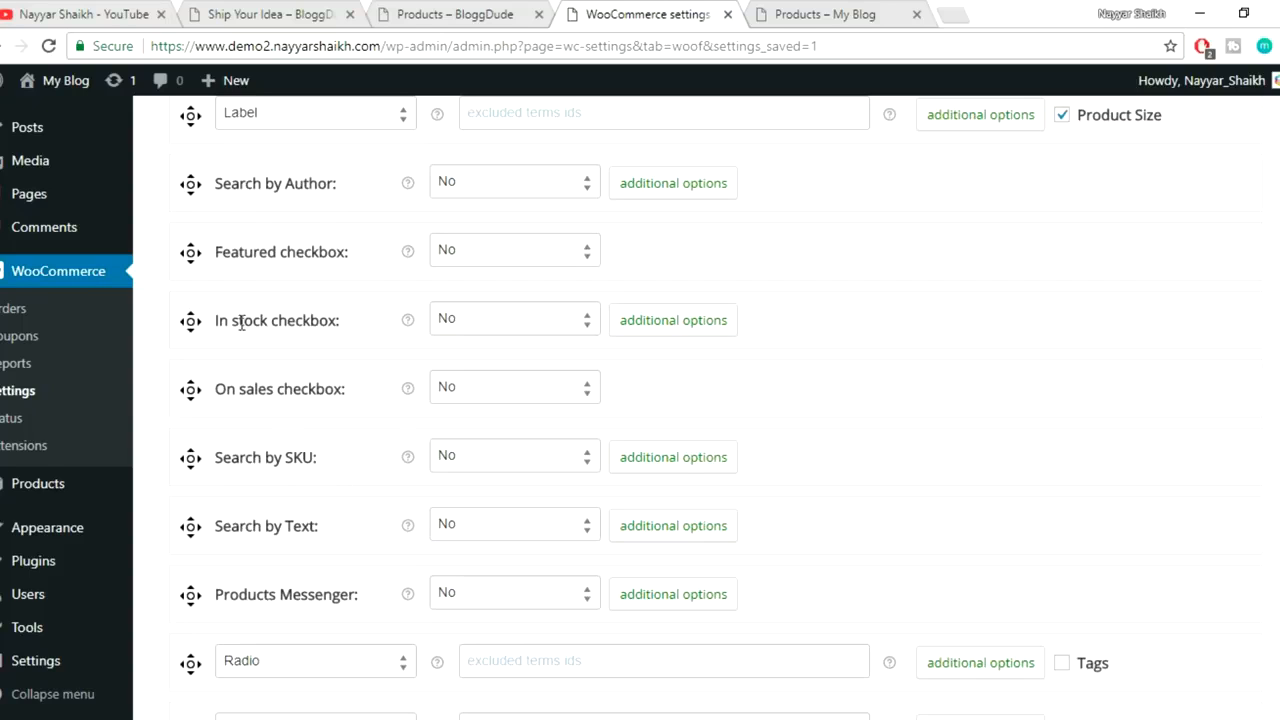
left_click_drag(215, 319, 350, 330)
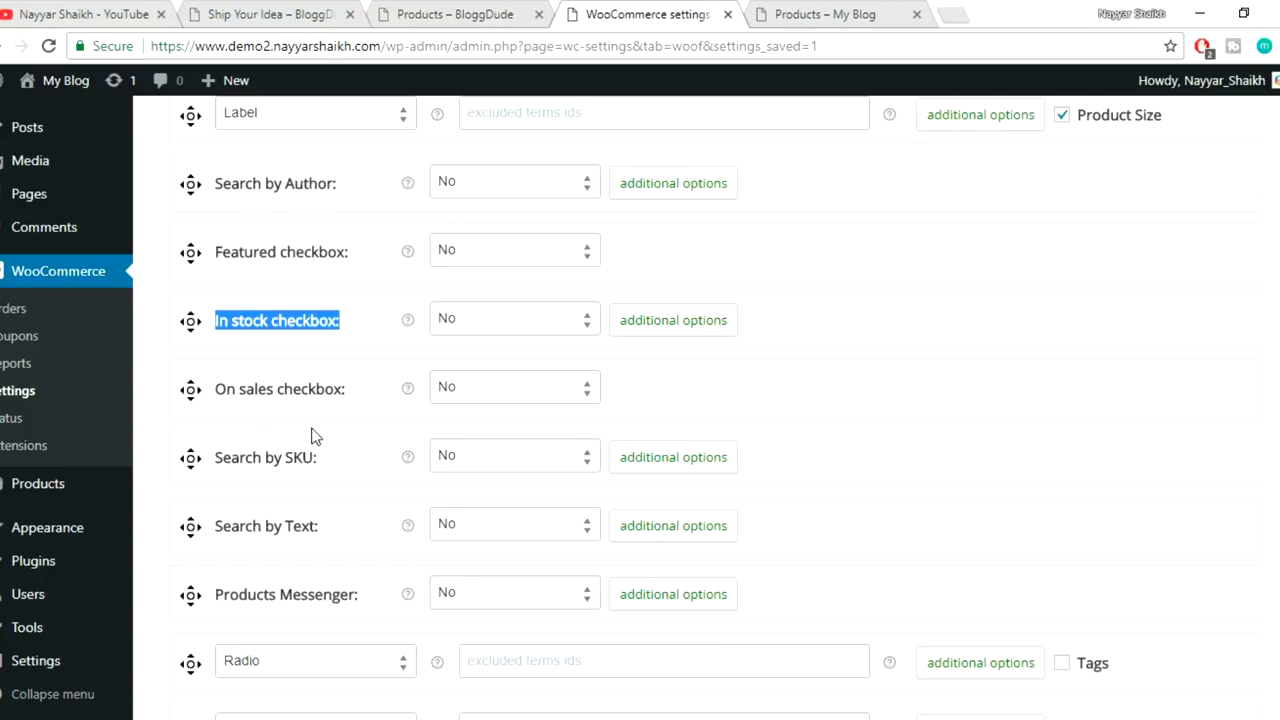
left_click_drag(216, 389, 350, 389)
left_click(370, 389)
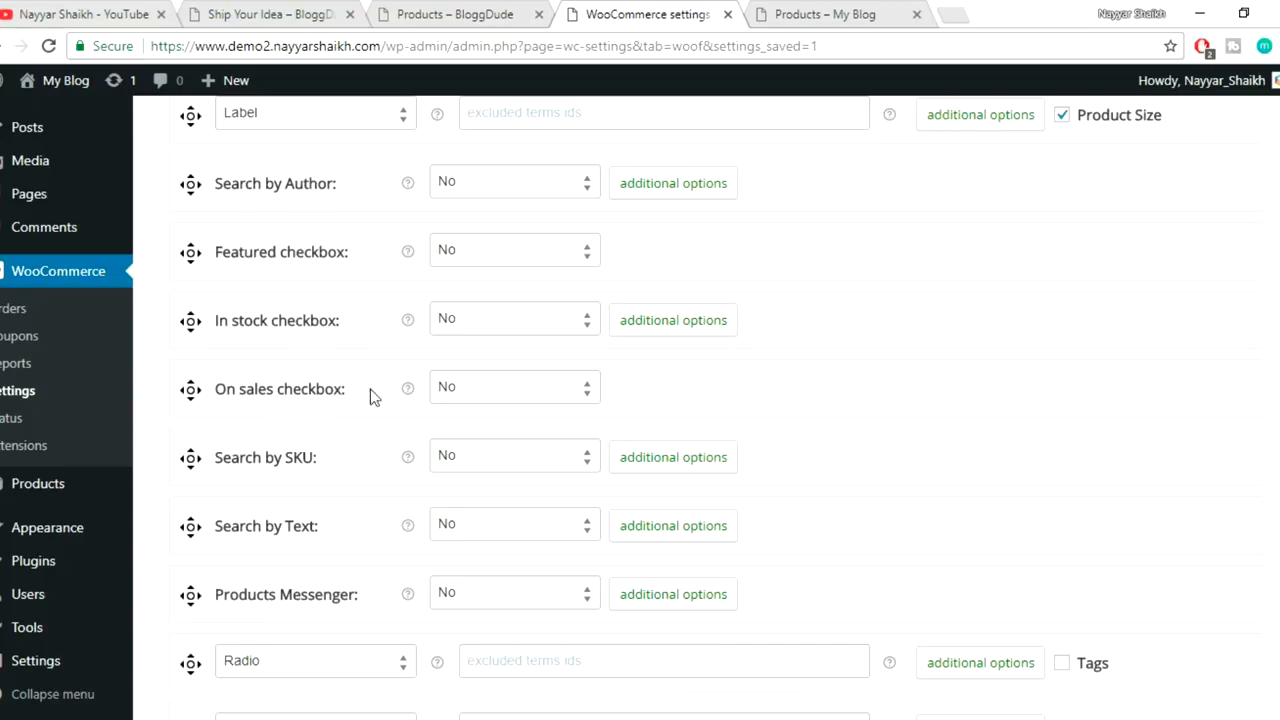
left_click(490, 392)
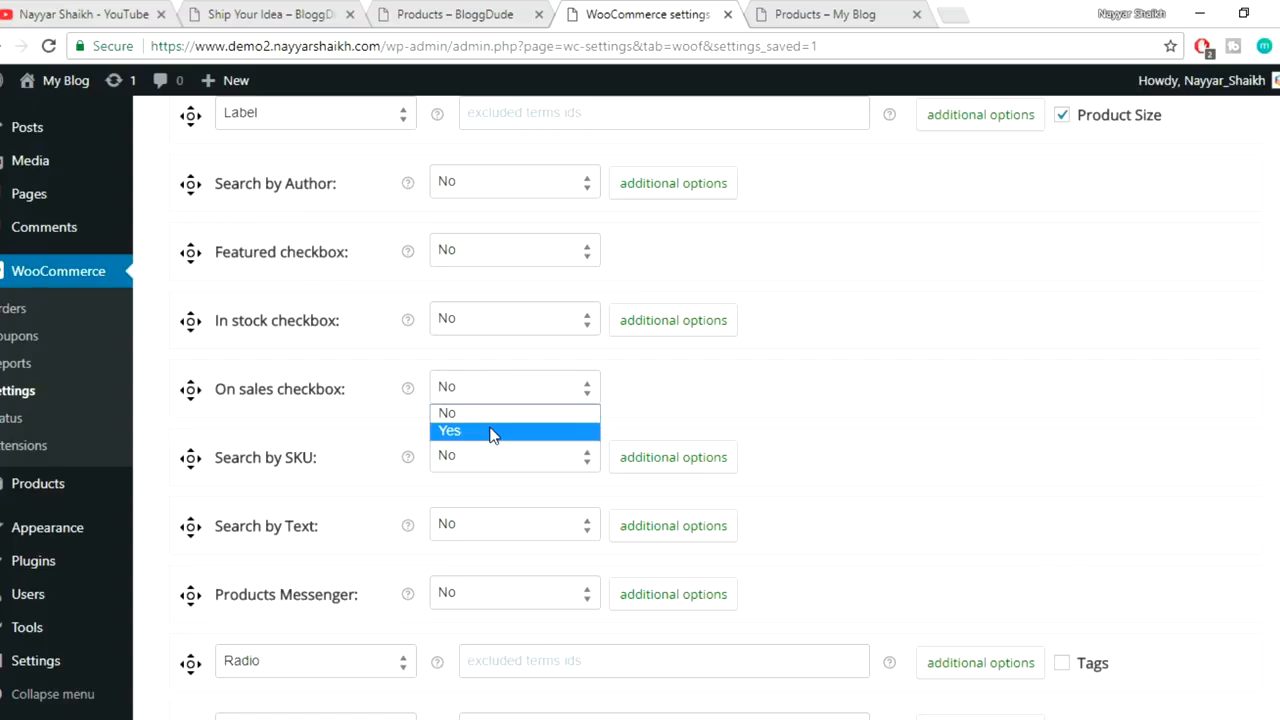
left_click(490, 433)
left_click(486, 323)
left_click(488, 363)
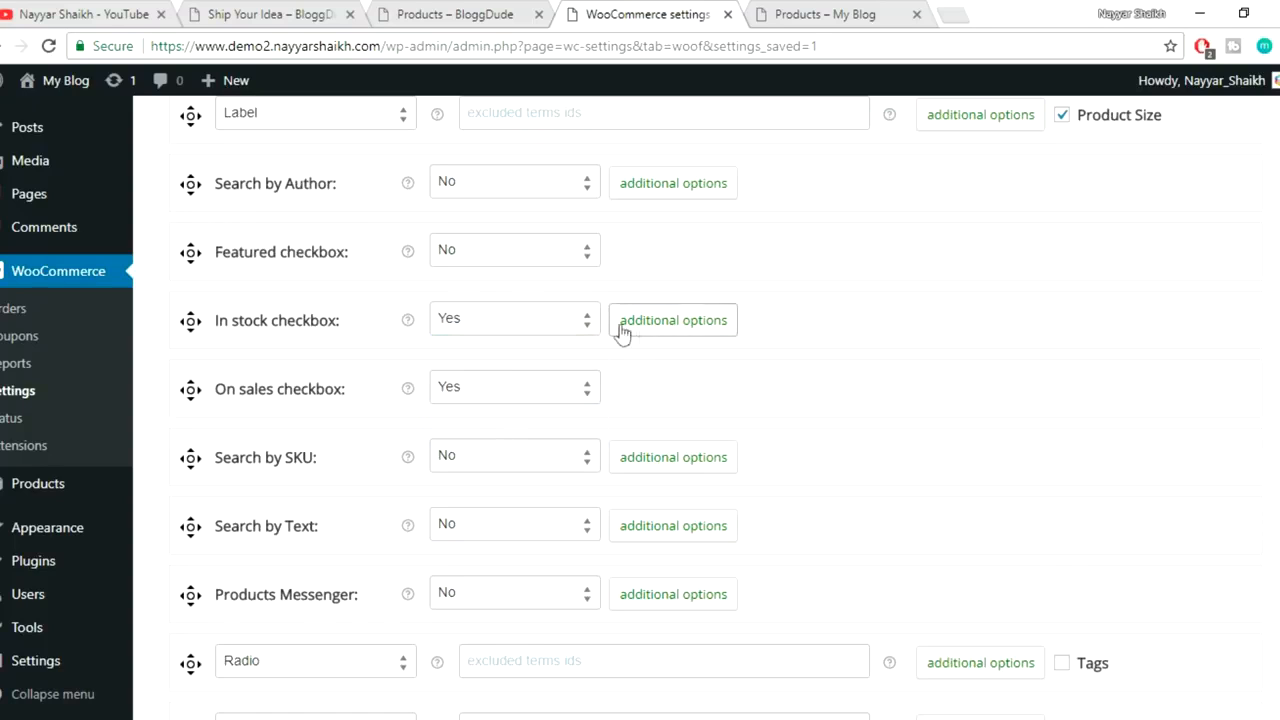
- Enable the Product categories filter as Radio, matching the demo shop, and move it above the In stock checkbox item
scroll(1045, 330, "down", 2)
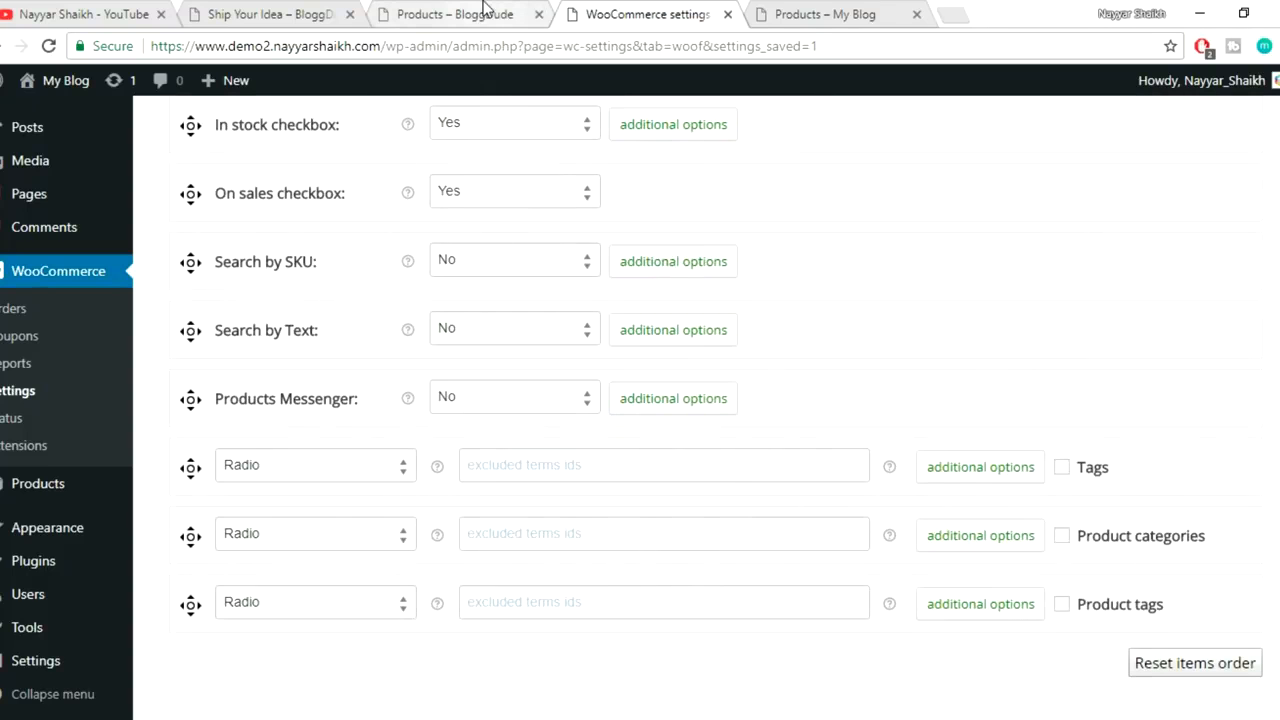
left_click(418, 10)
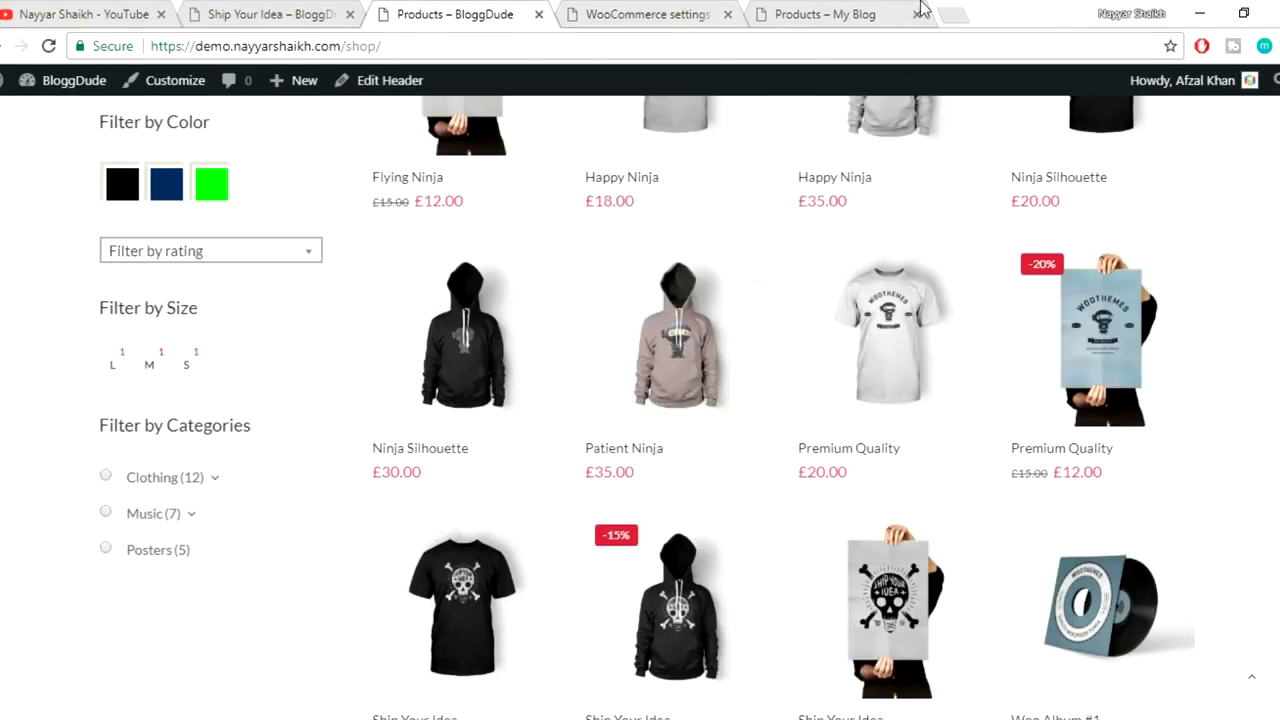
left_click(856, 12)
left_click(470, 12)
left_click(647, 12)
left_click(1064, 538)
left_click(304, 535)
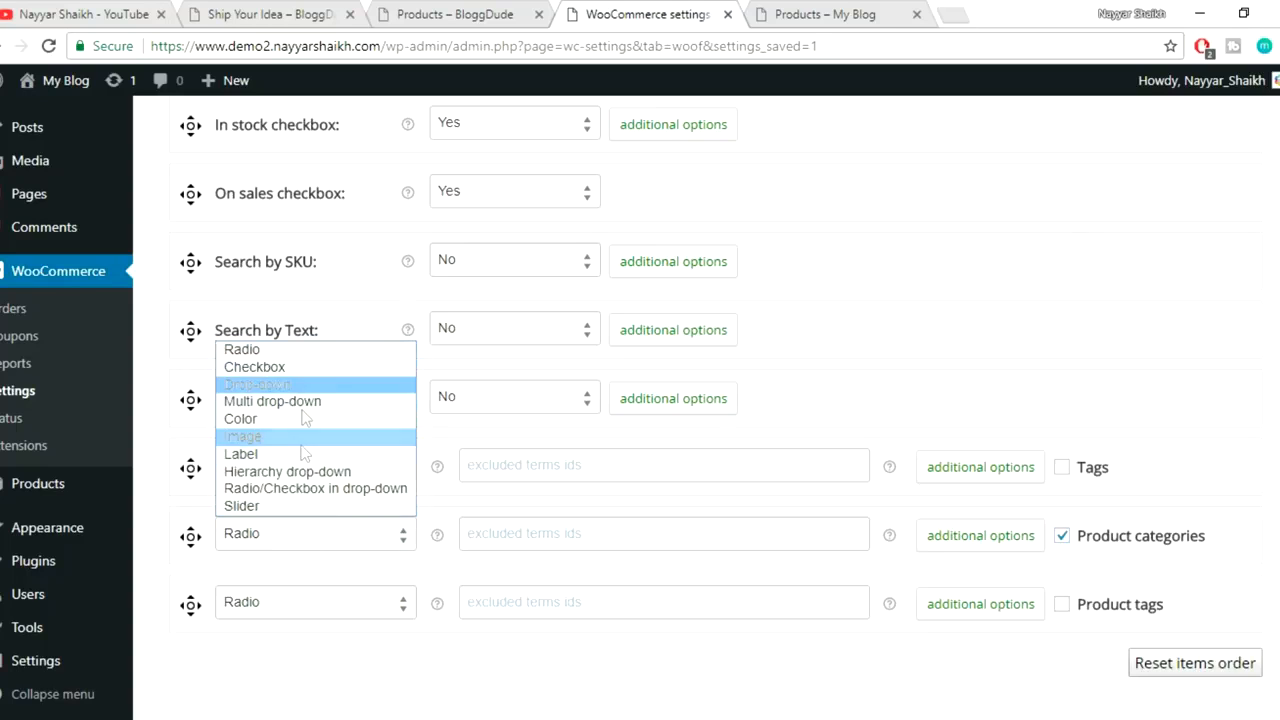
left_click(284, 355)
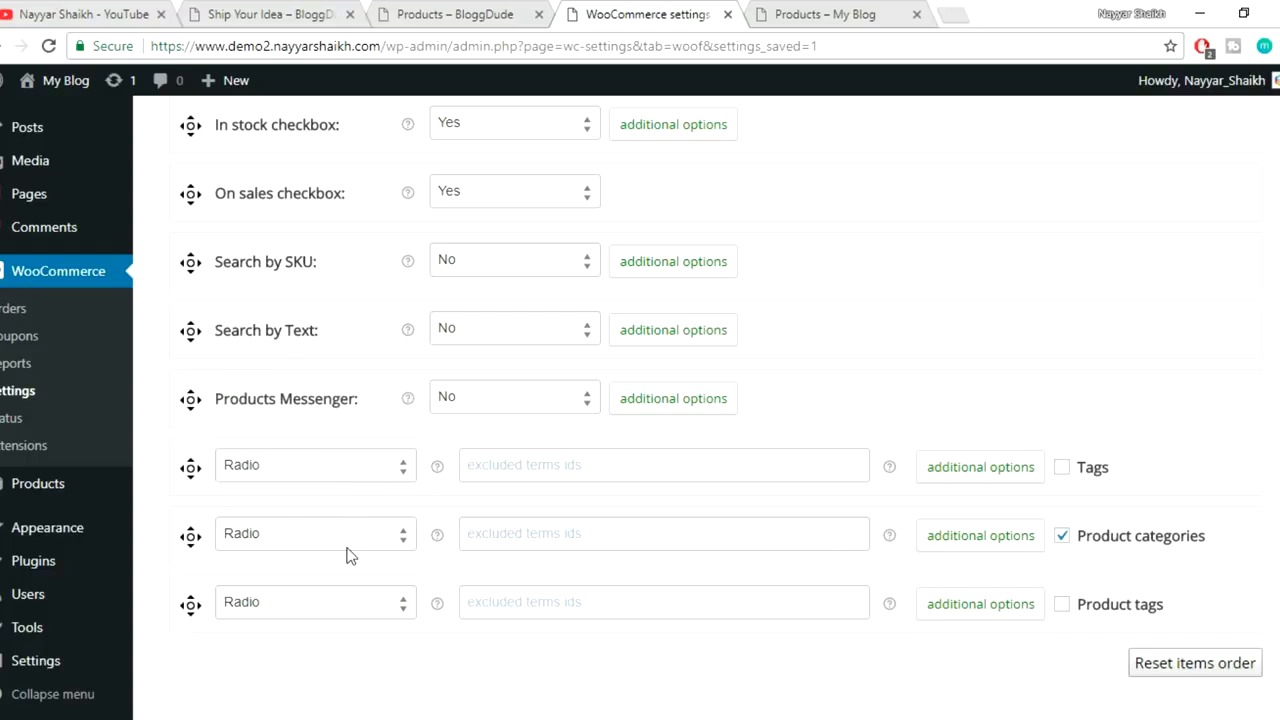
left_click_drag(192, 543, 249, 300)
scroll(1166, 526, "down", 5)
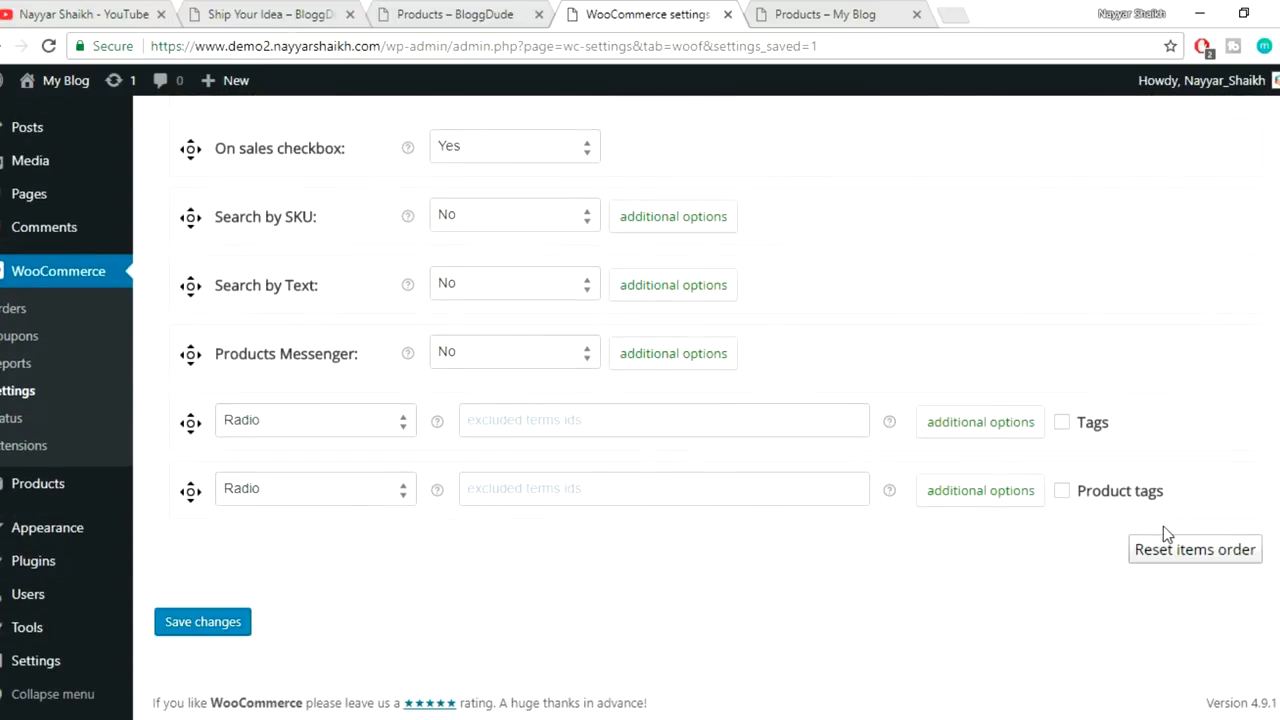
- Save the WOOF settings and reload the My Blog shop page to check the category, In stock and On sales filters
left_click(220, 636)
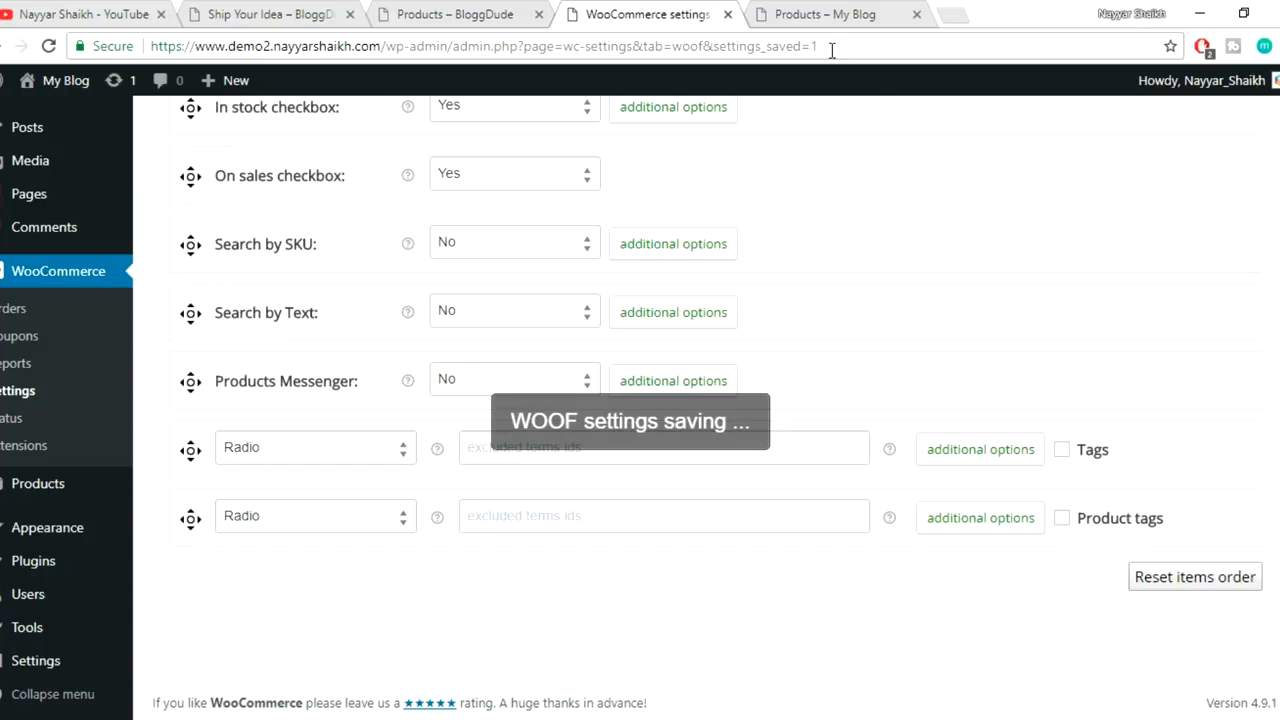
left_click(826, 12)
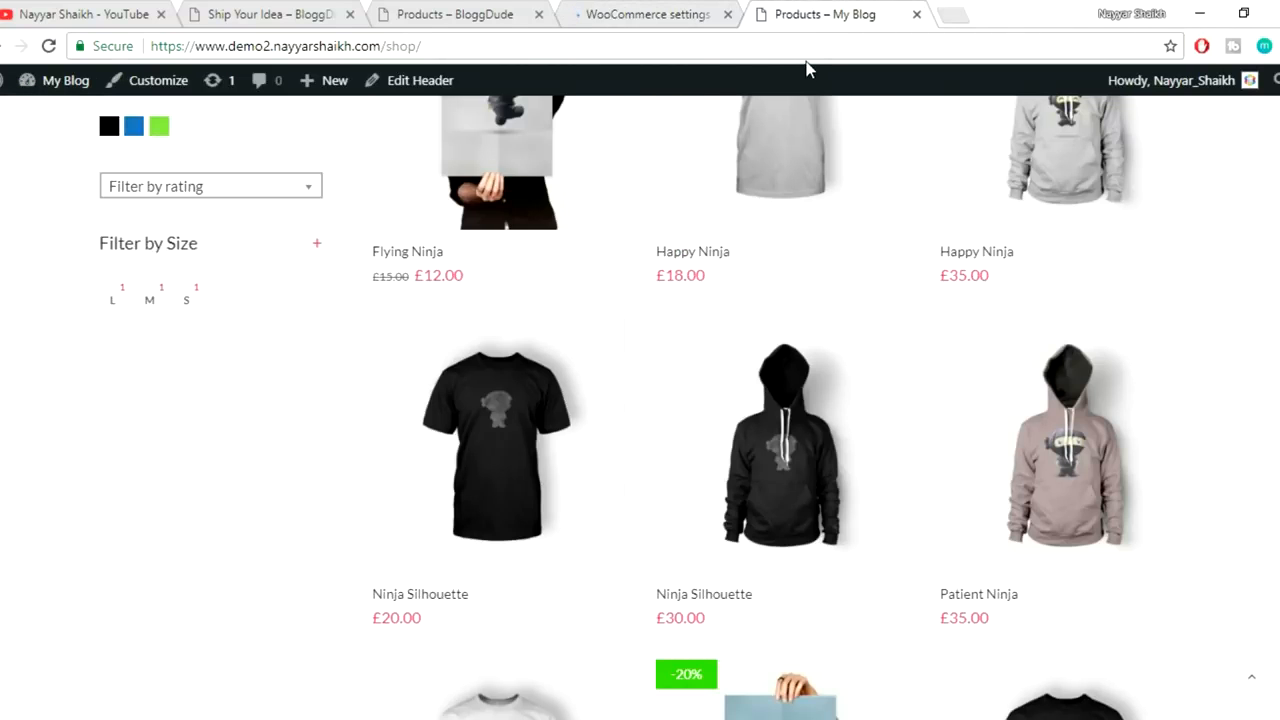
left_click(814, 49)
key("Return")
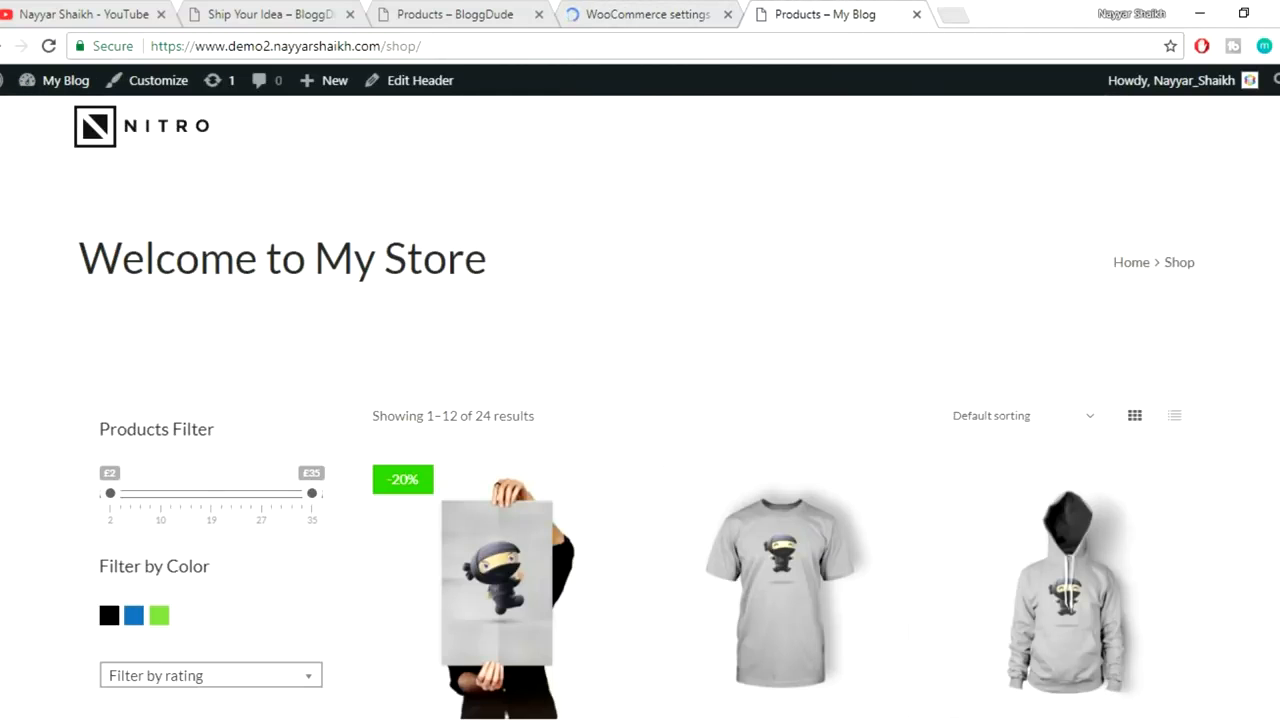
scroll(685, 462, "down", 5)
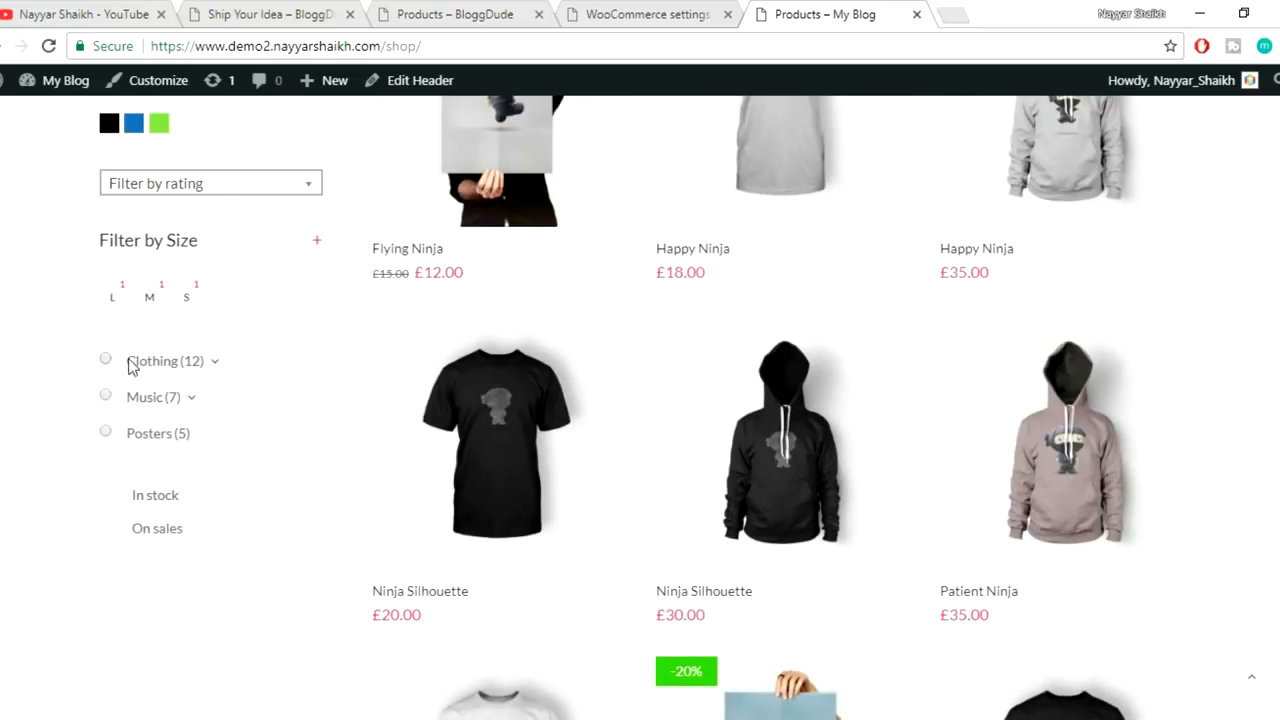
- Test the category filter by showing only Clothing products on the shop page
left_click(106, 362)
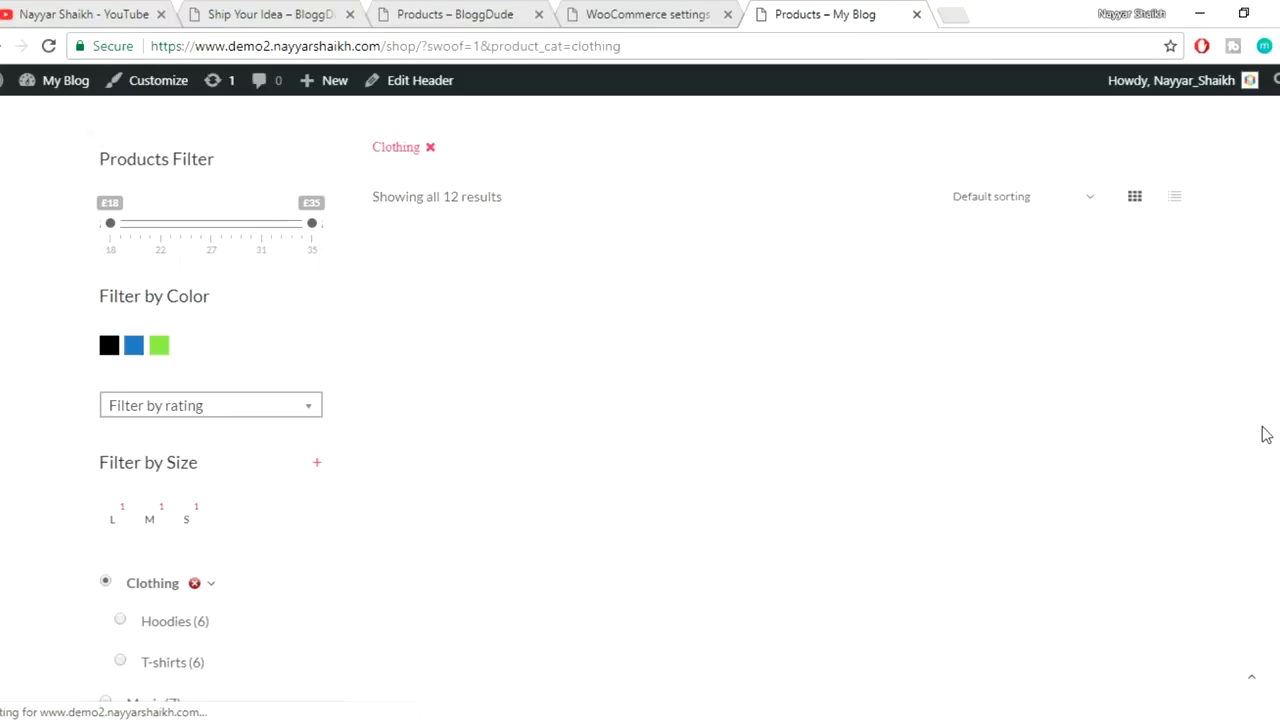
scroll(1233, 441, "down", 4)
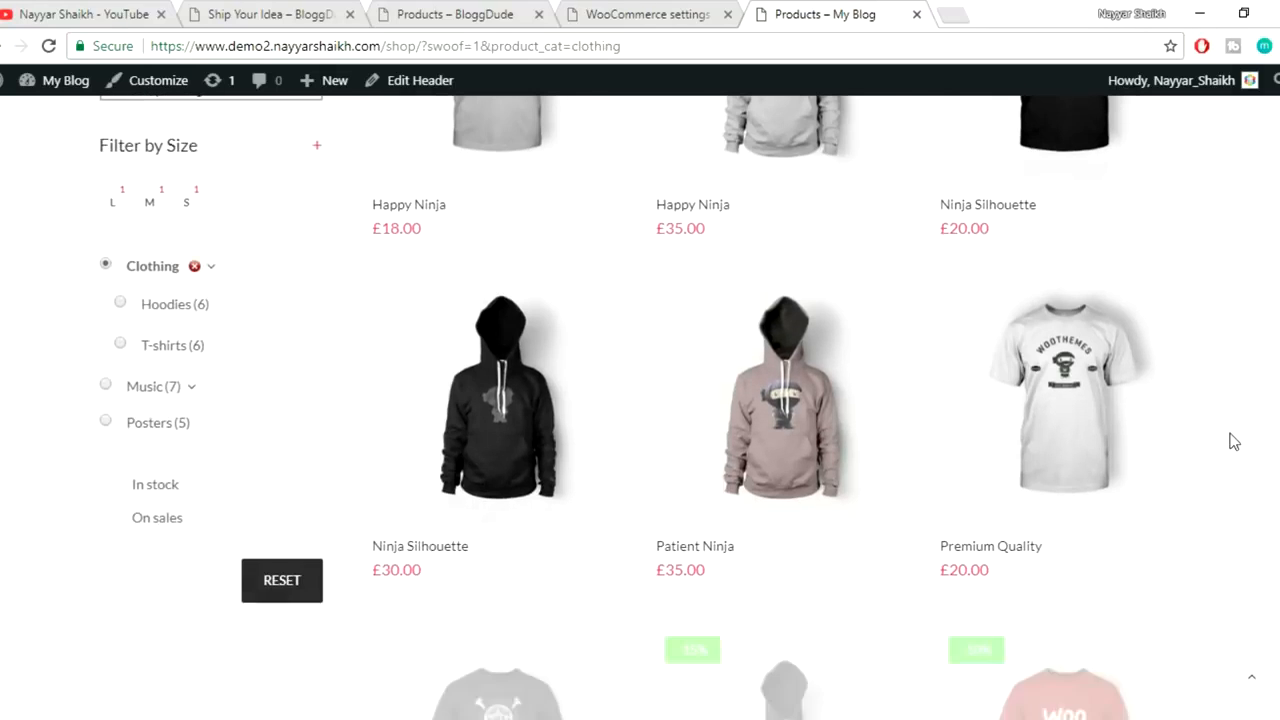
scroll(1233, 441, "up", 1)
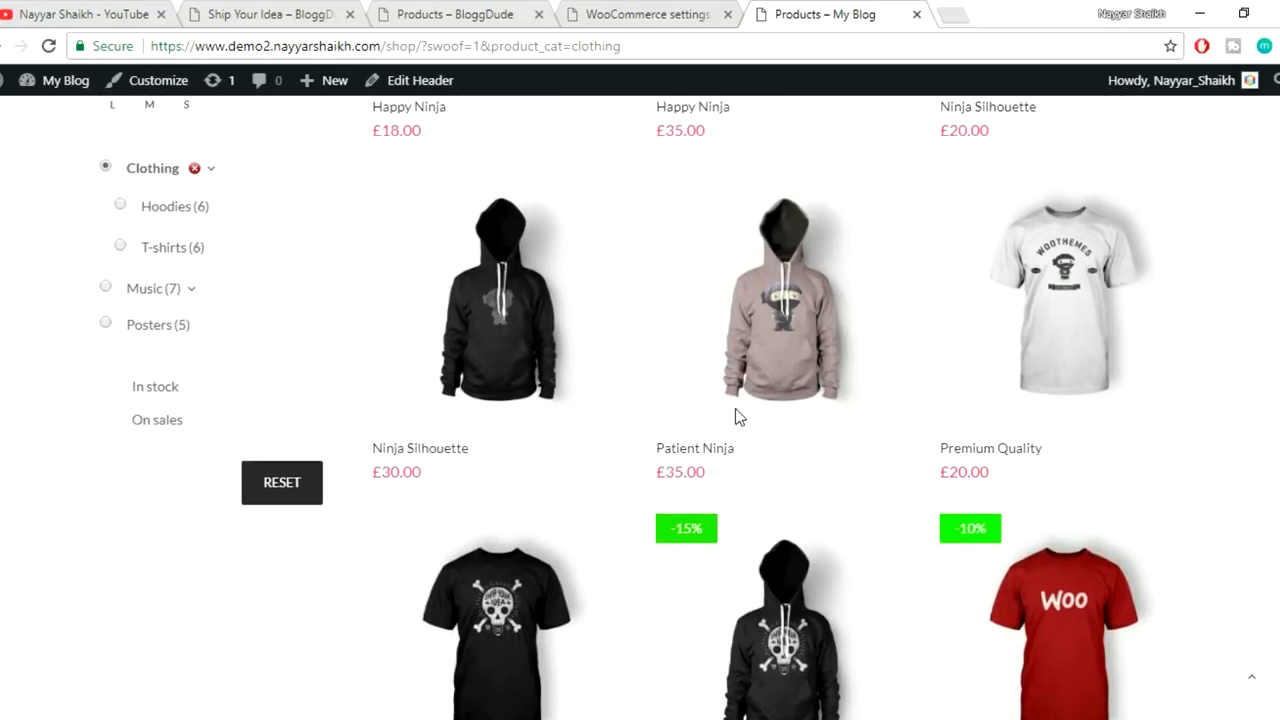
- Narrow the Clothing products with the In stock and On sales filters and review the filtered shop page
left_click(108, 389)
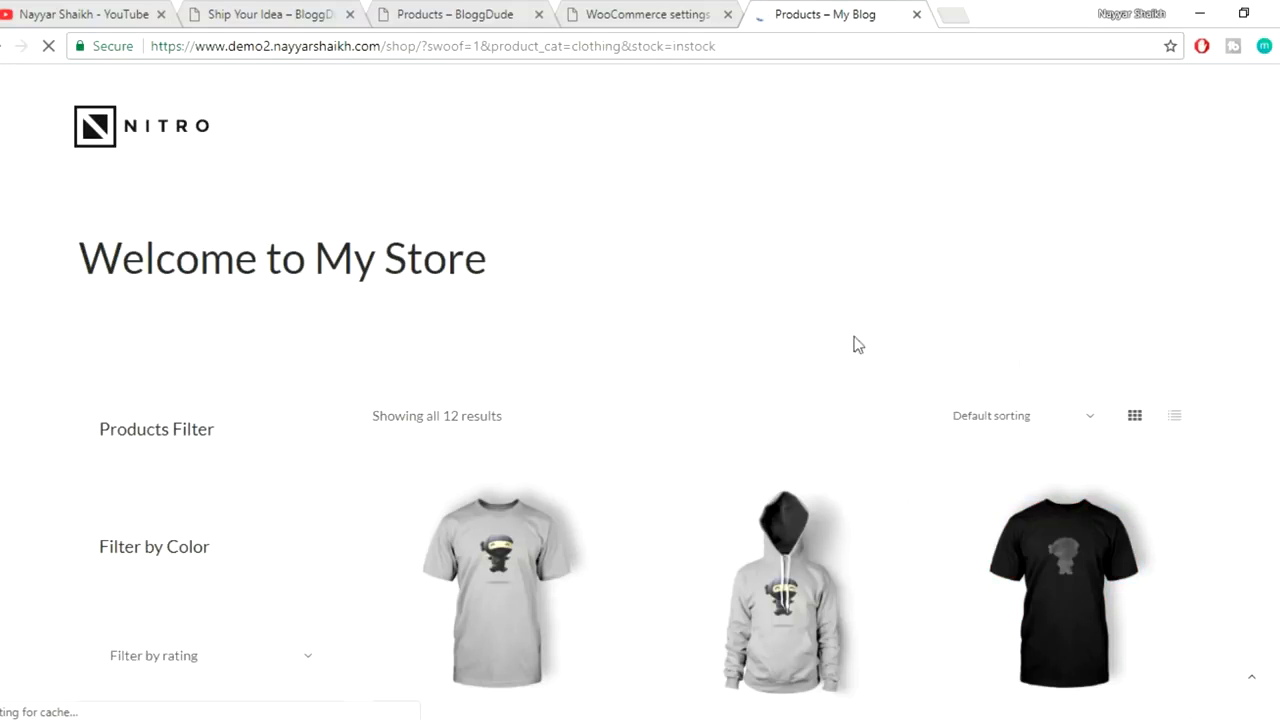
scroll(1019, 368, "down", 5)
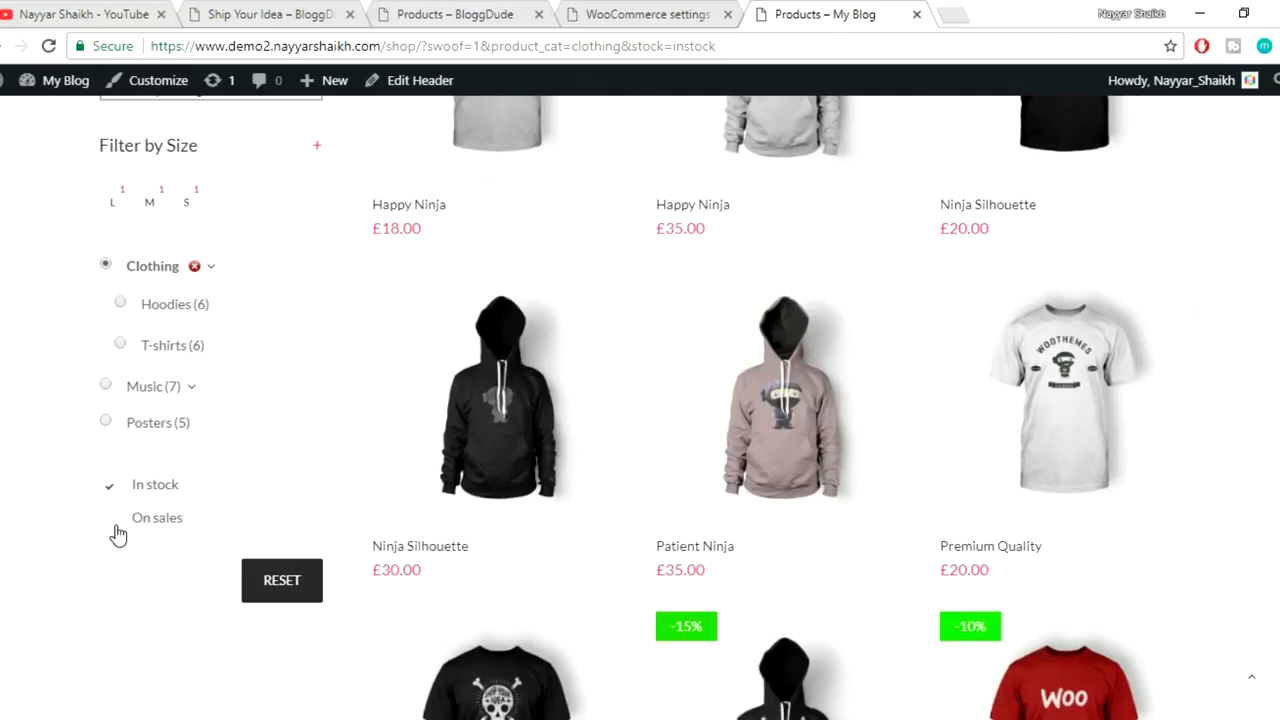
left_click(114, 526)
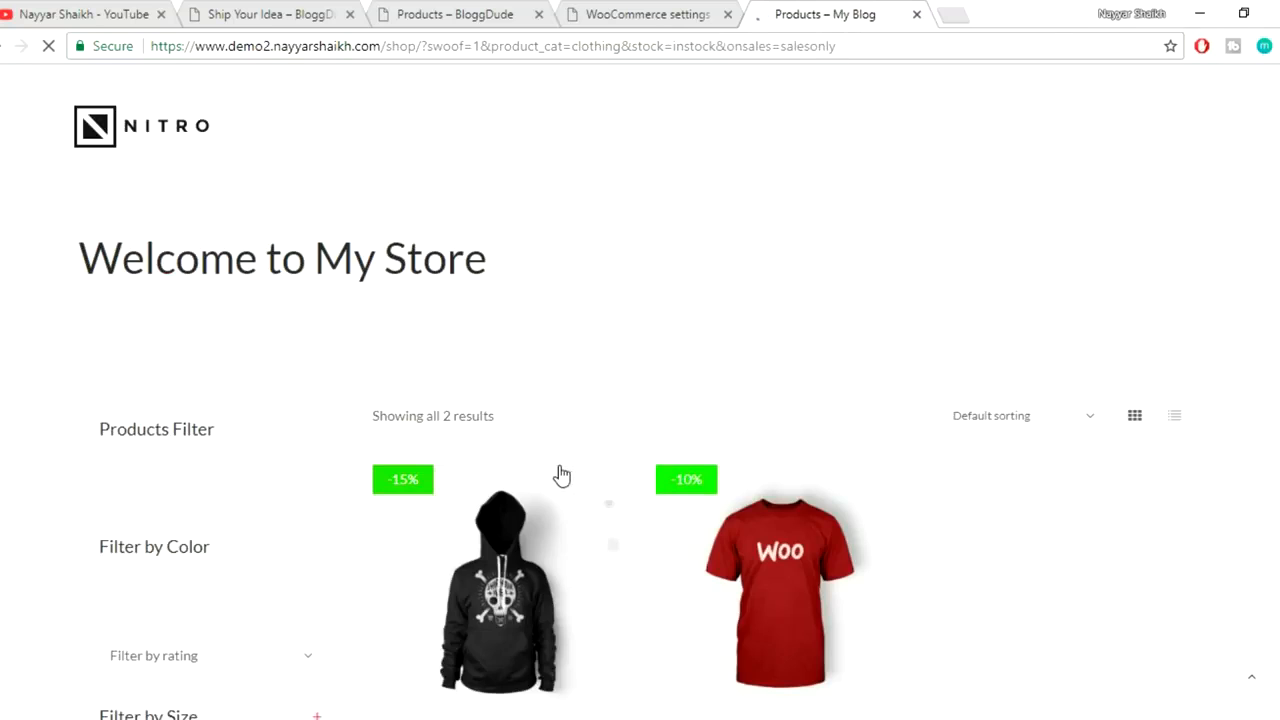
scroll(629, 400, "down", 2)
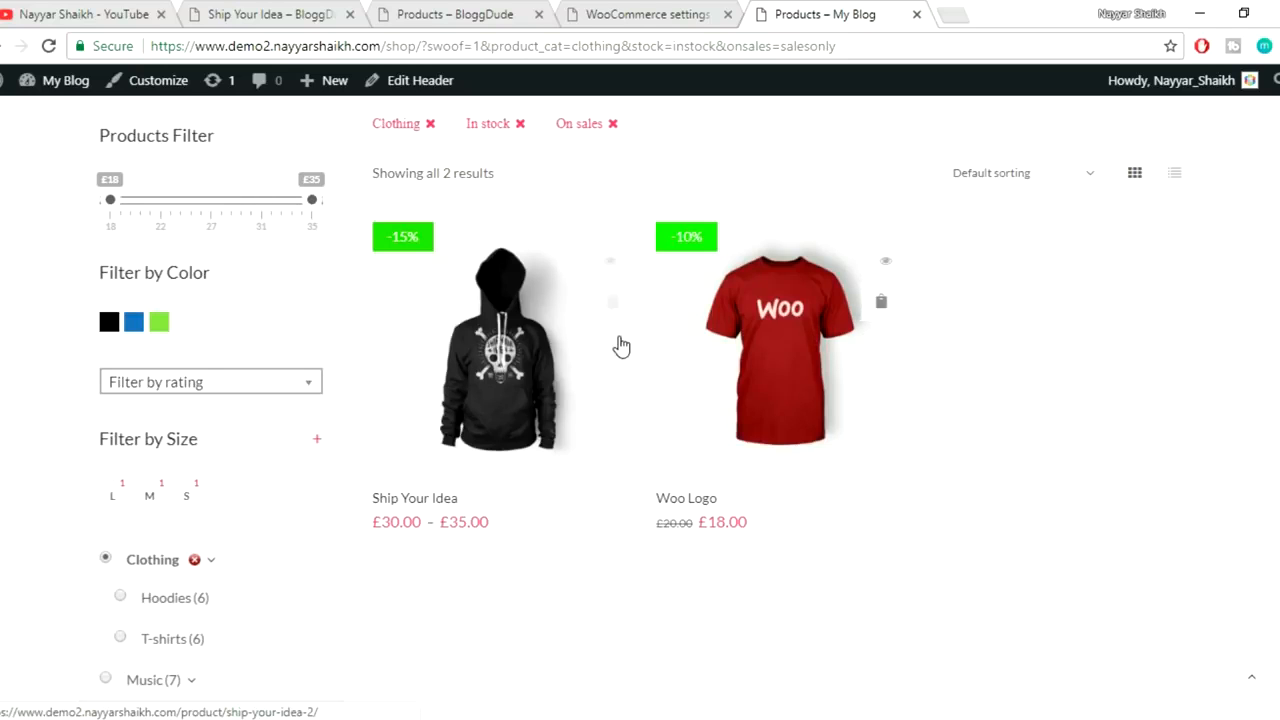
scroll(795, 350, "down", 1)
scroll(586, 380, "down", 1)
scroll(596, 408, "up", 5)
scroll(671, 400, "down", 2)
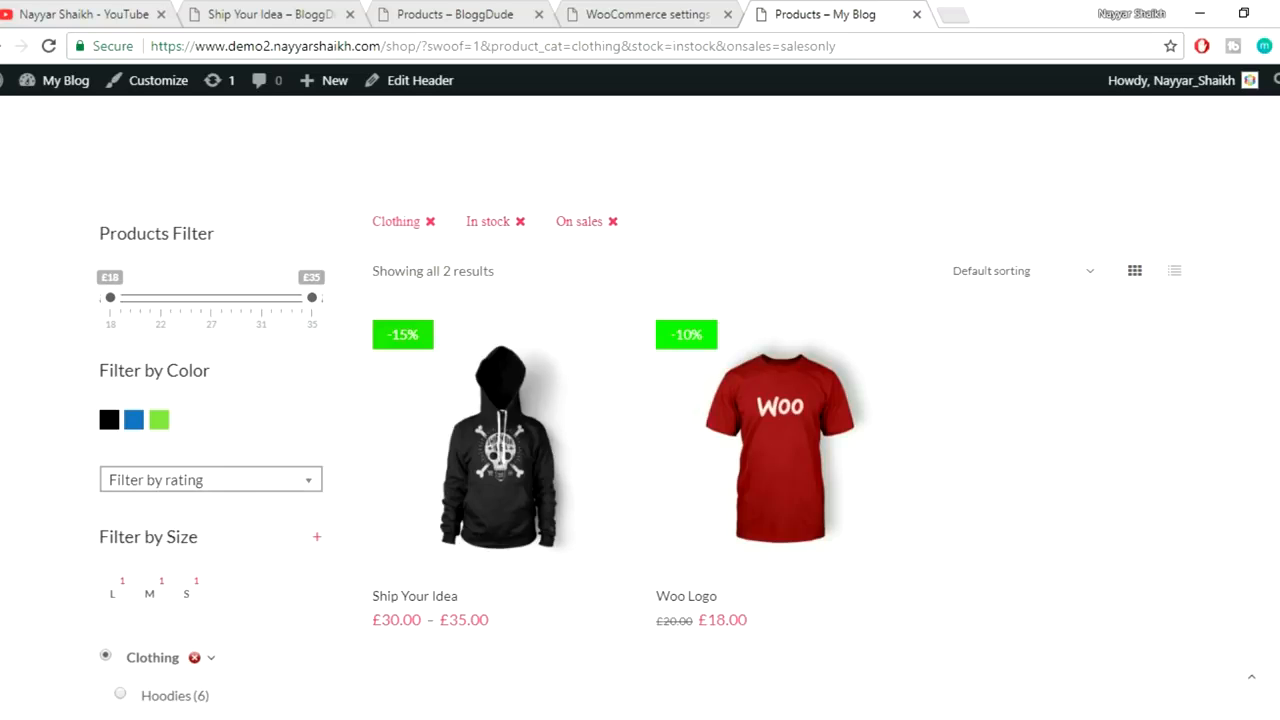
scroll(812, 262, "down", 4)
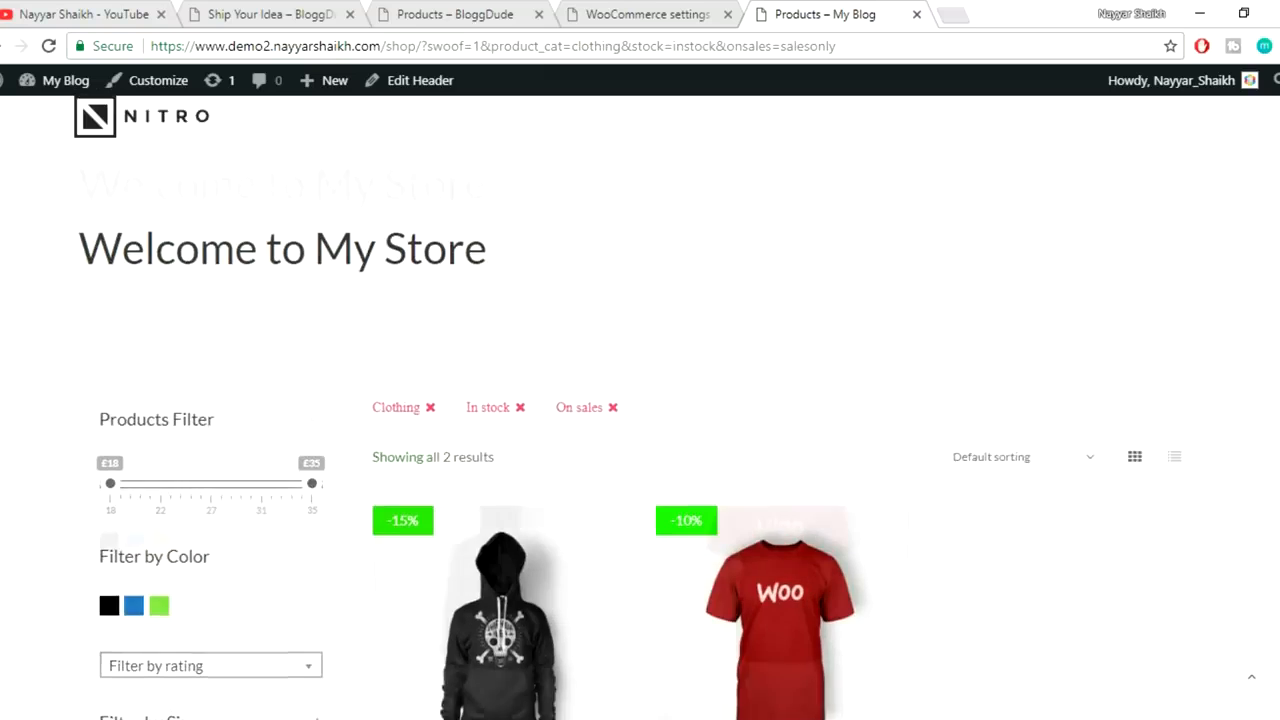